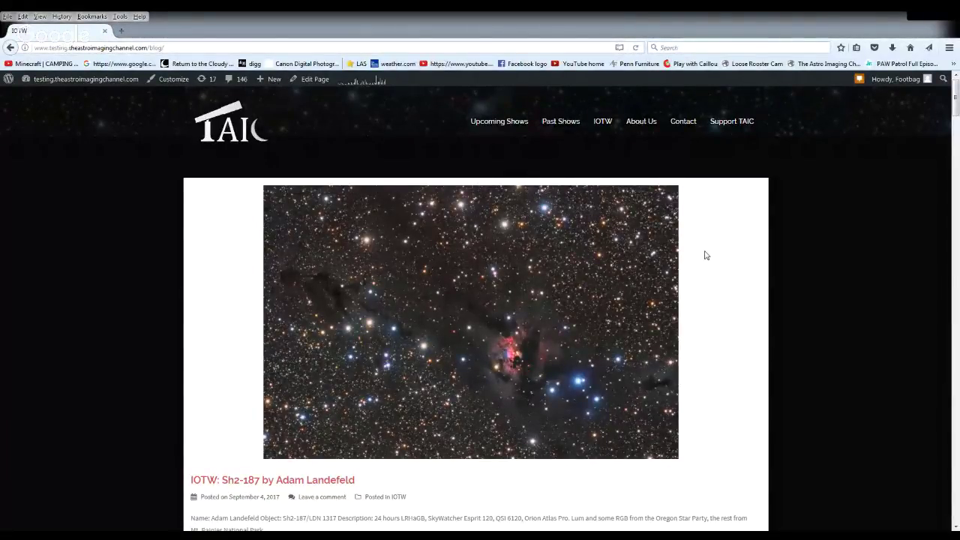
Step: Switch to the AIC 2017 tab, dismiss the sharing notice, and open the AIC 2017 agenda PDF
scroll(706, 256, "down", 1)
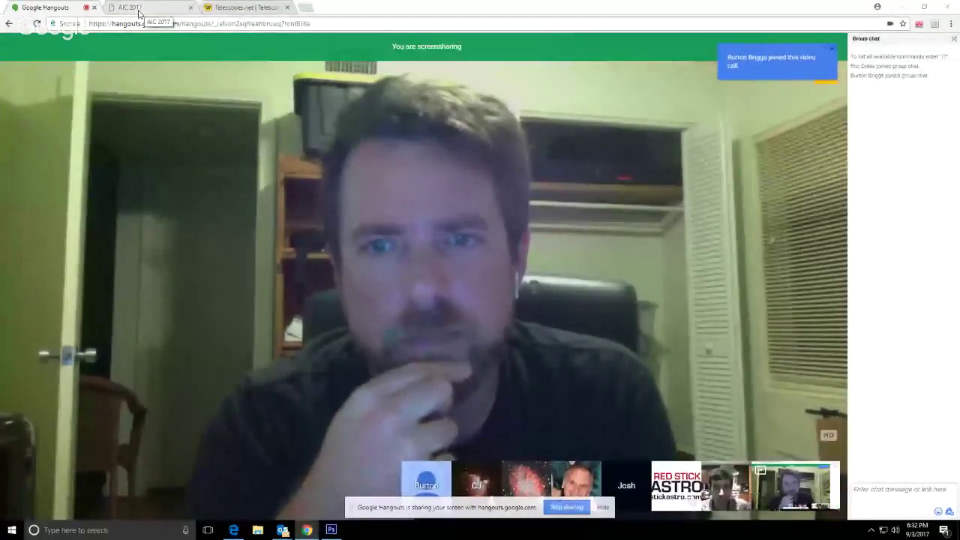
left_click(136, 9)
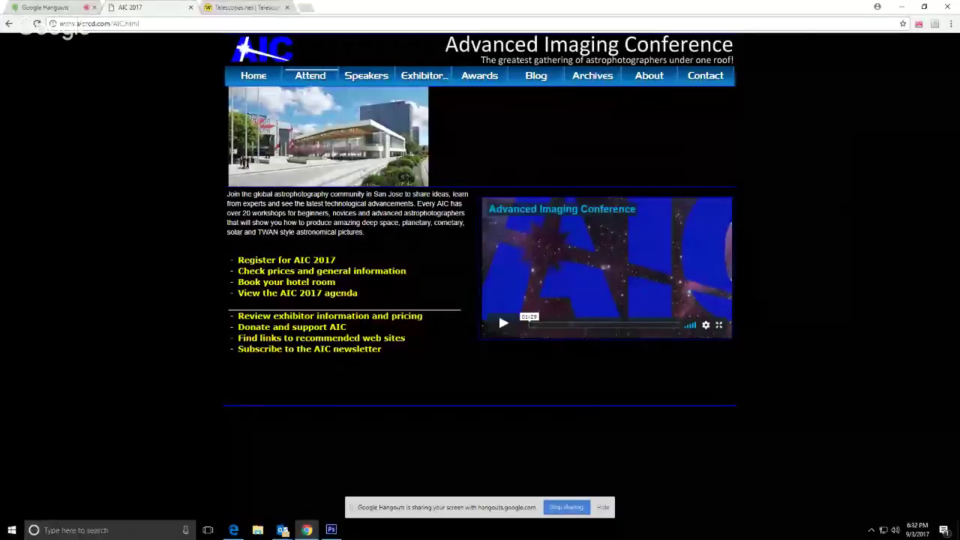
left_click(603, 509)
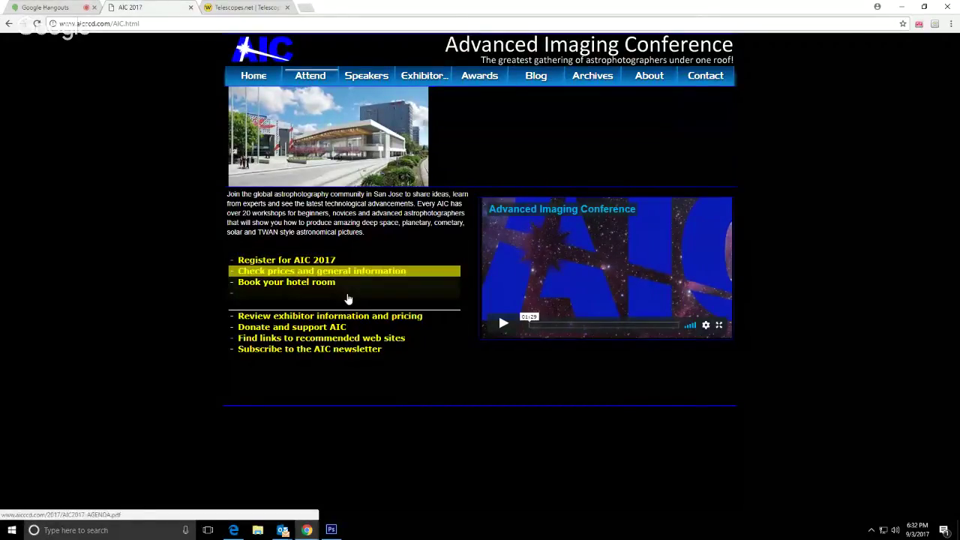
left_click(321, 294)
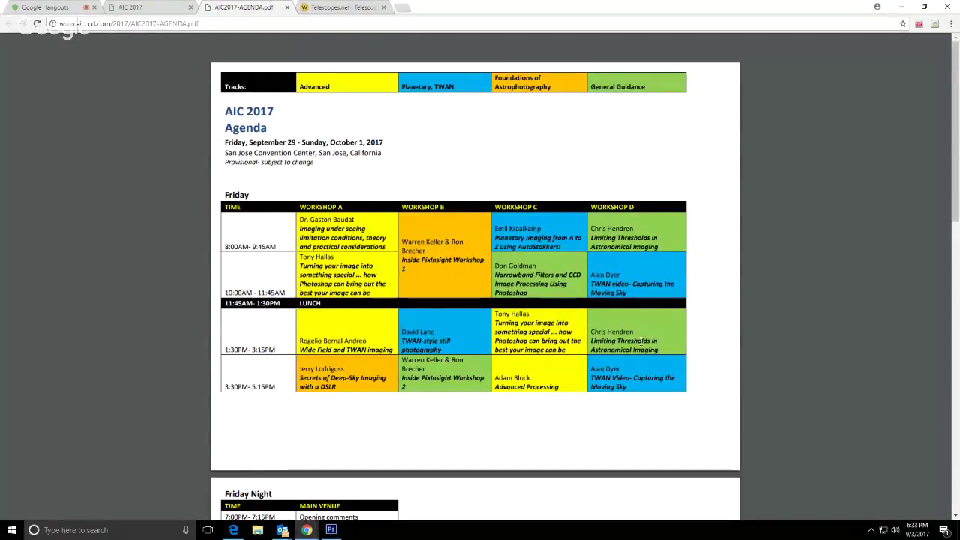
Step: Review the agenda's Friday through Sunday sessions, then switch to the Telescopes.net store tab
scroll(609, 323, "down", 1)
scroll(593, 331, "down", 4)
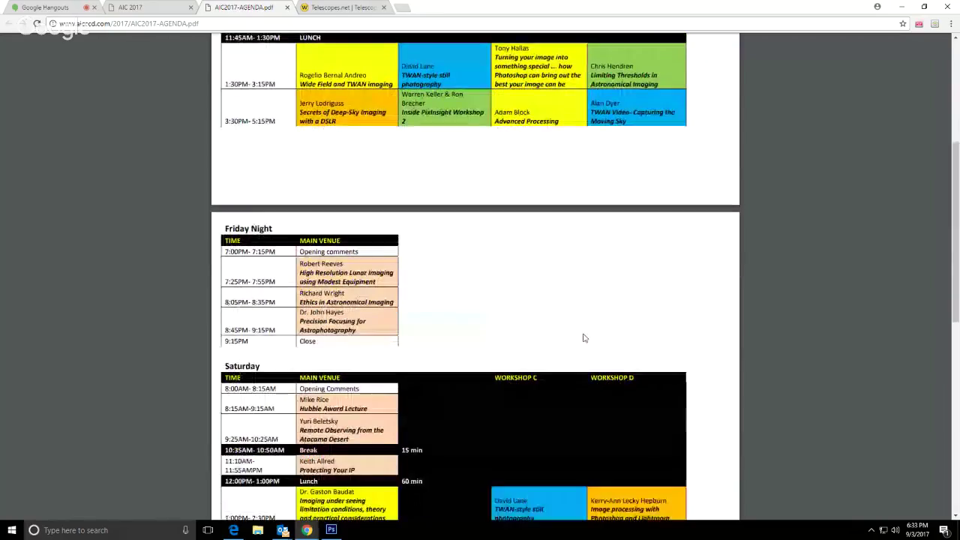
scroll(405, 213, "down", 1)
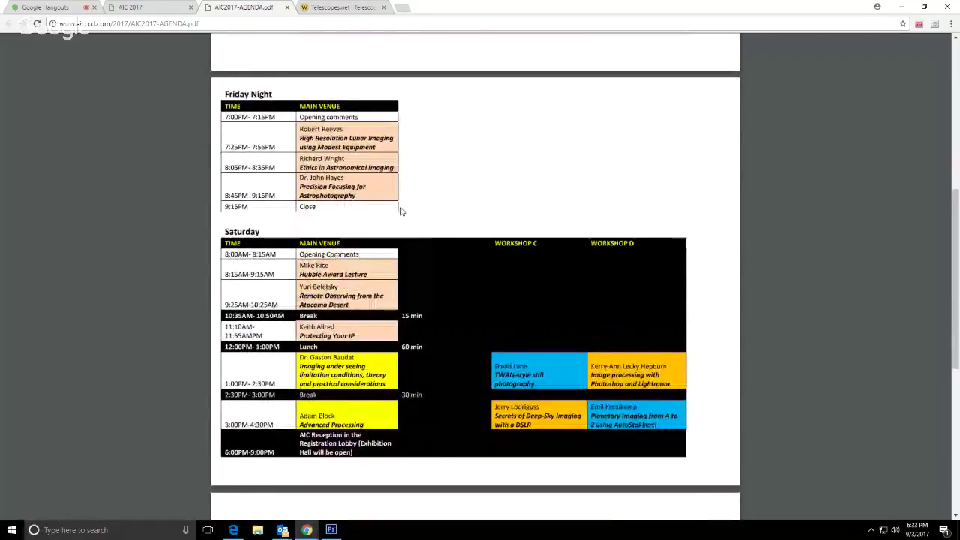
scroll(401, 212, "down", 1)
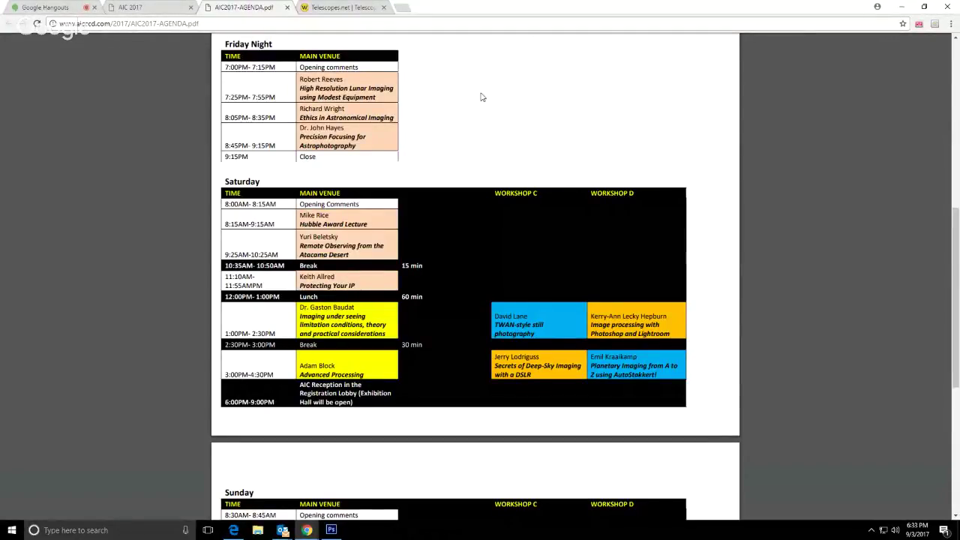
scroll(483, 97, "up", 1)
scroll(489, 112, "down", 2)
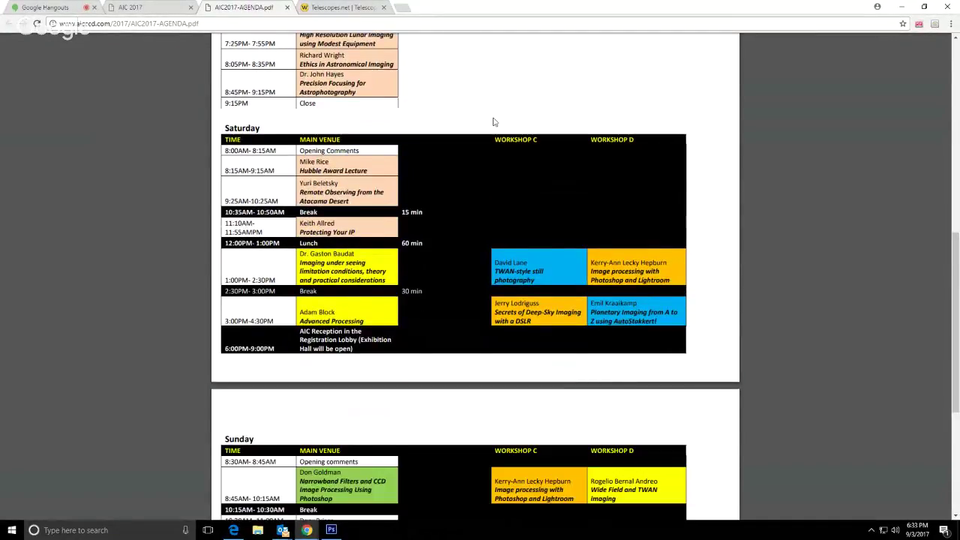
scroll(492, 126, "down", 1)
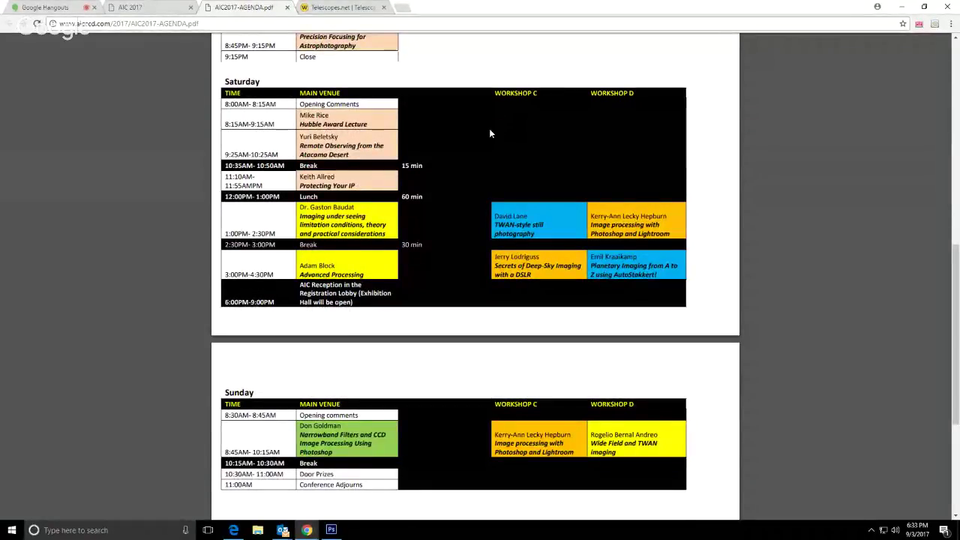
mouse_move(612, 64)
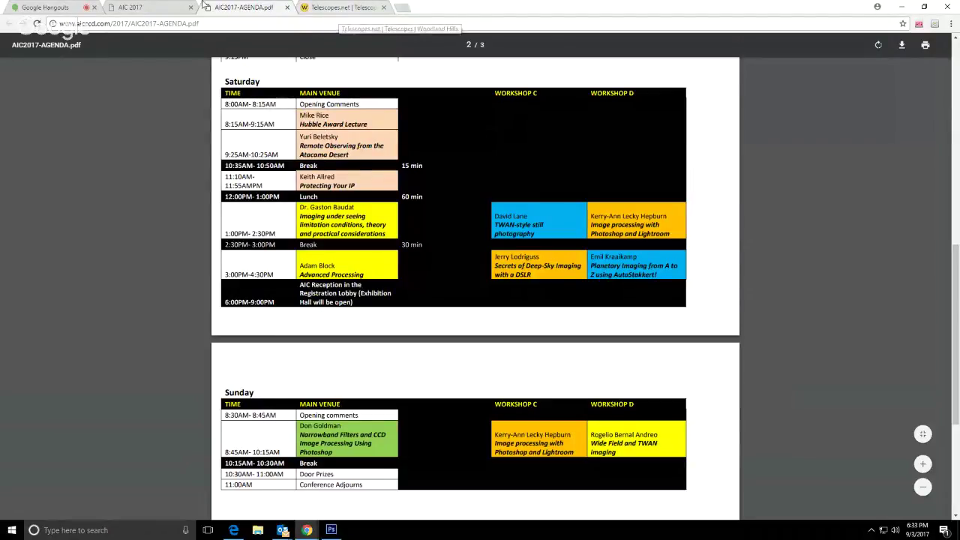
left_click(327, 8)
Step: Browse the Telescopes.net telescope listings
scroll(422, 112, "down", 3)
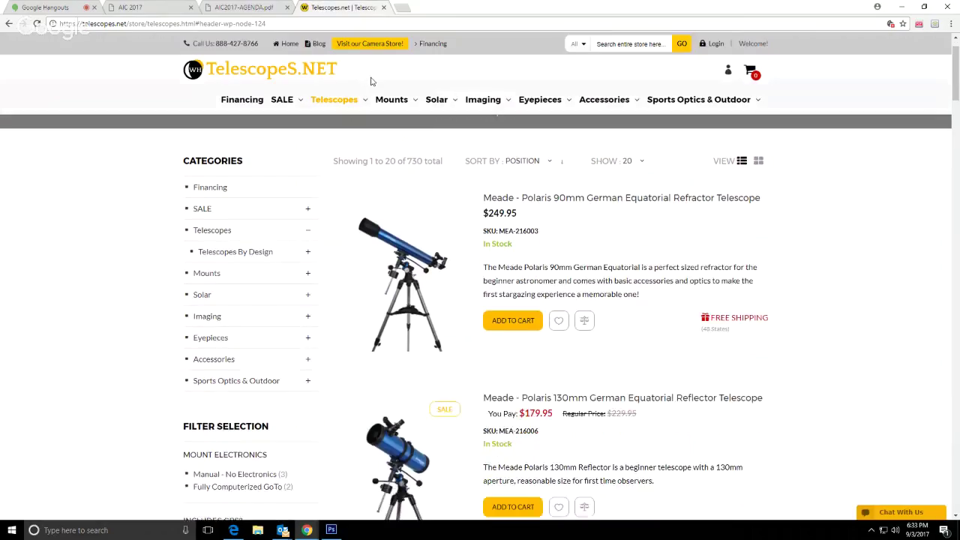
scroll(423, 111, "up", 3)
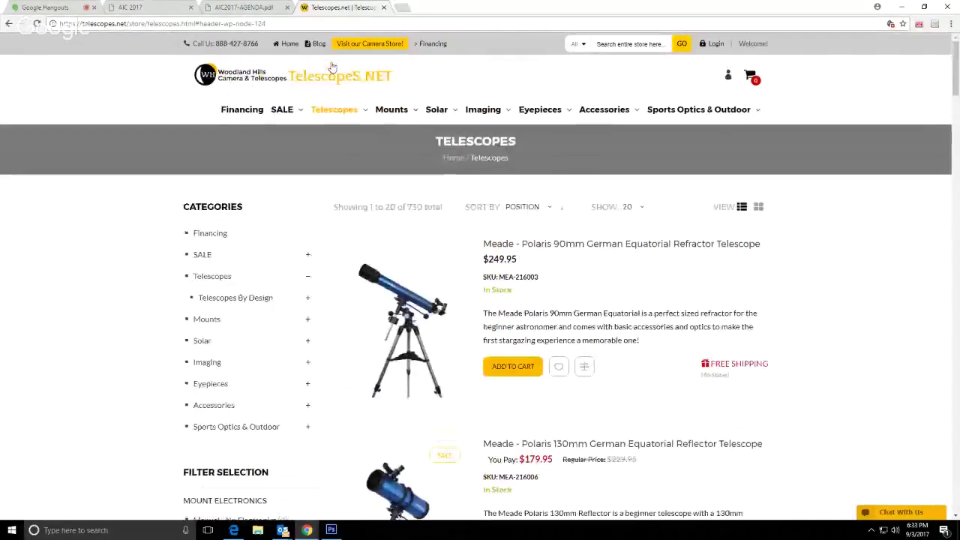
mouse_move(316, 46)
scroll(450, 150, "down", 1)
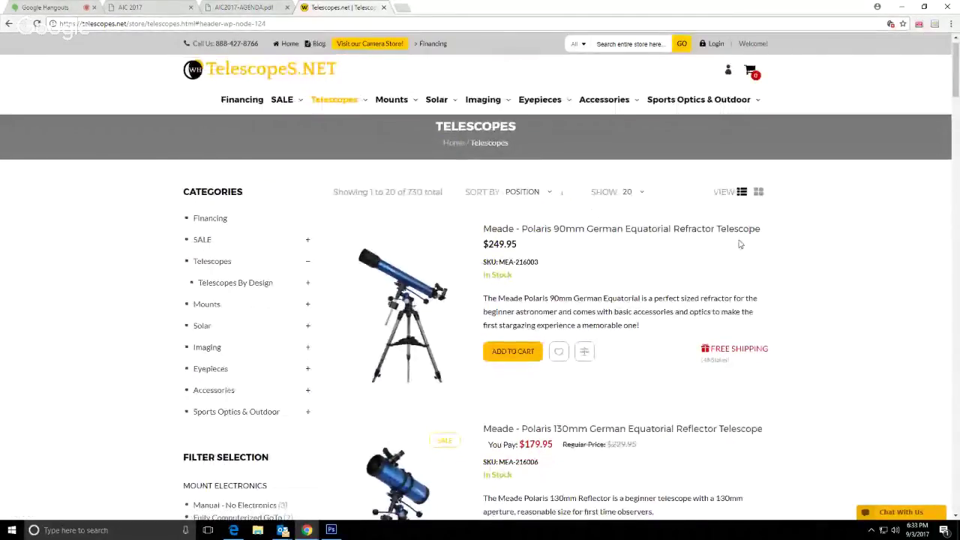
scroll(739, 351, "down", 8)
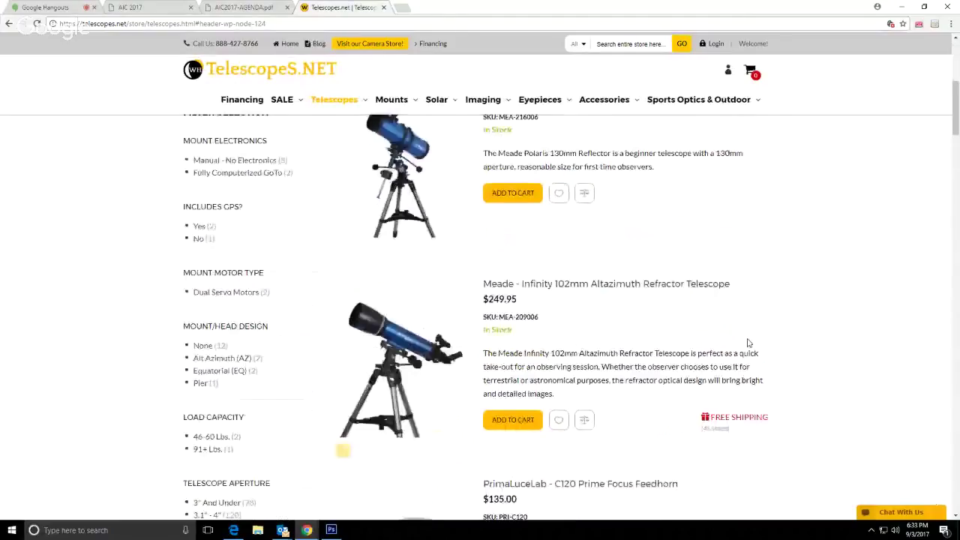
scroll(739, 351, "down", 2)
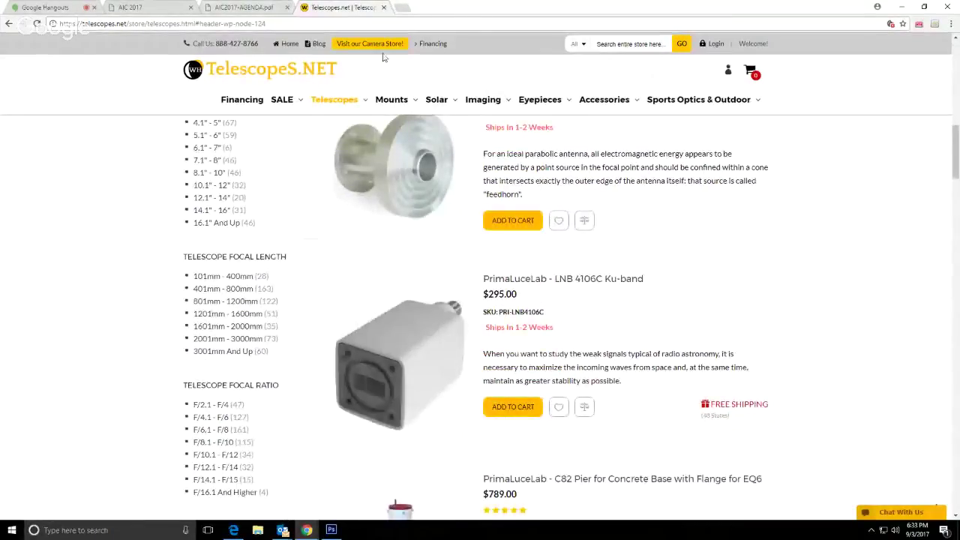
scroll(720, 338, "down", 13)
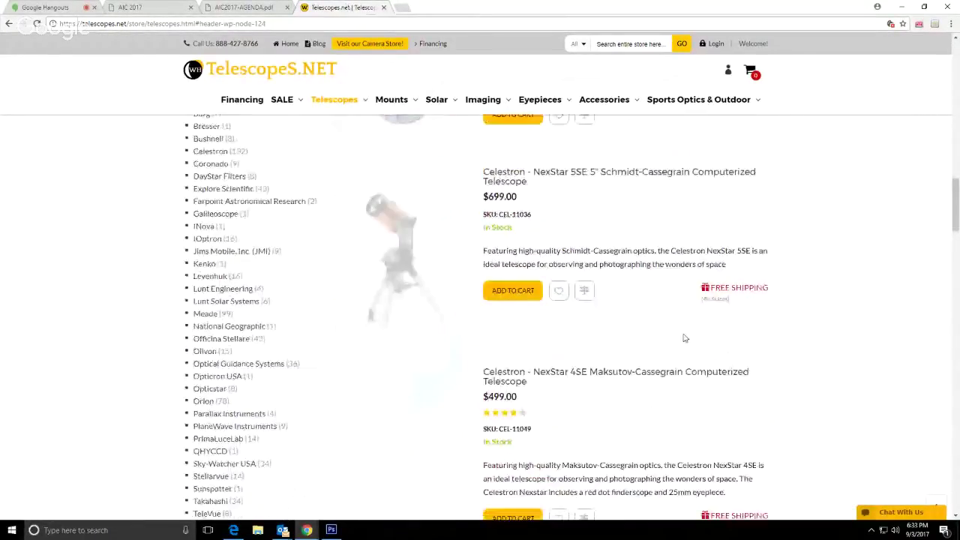
scroll(806, 372, "up", 20)
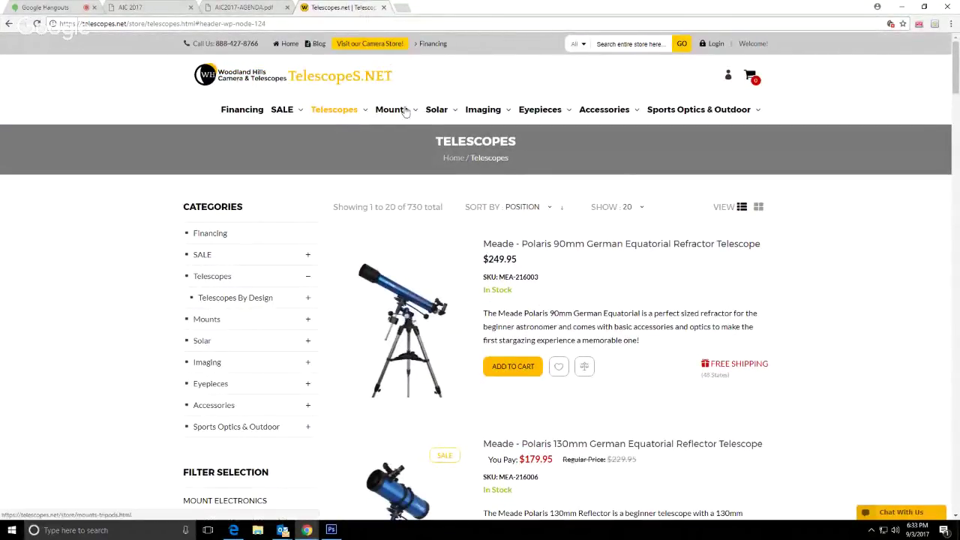
mouse_move(316, 49)
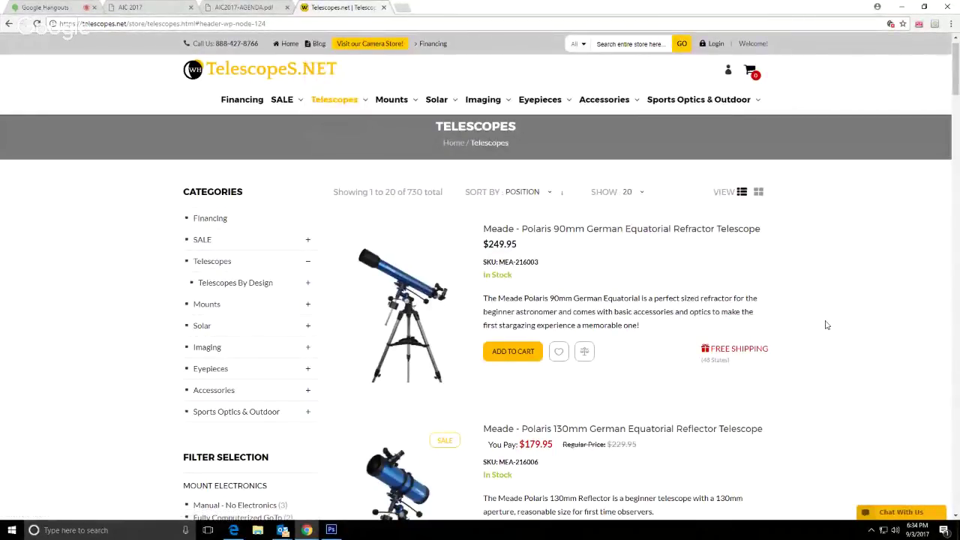
scroll(826, 324, "down", 10)
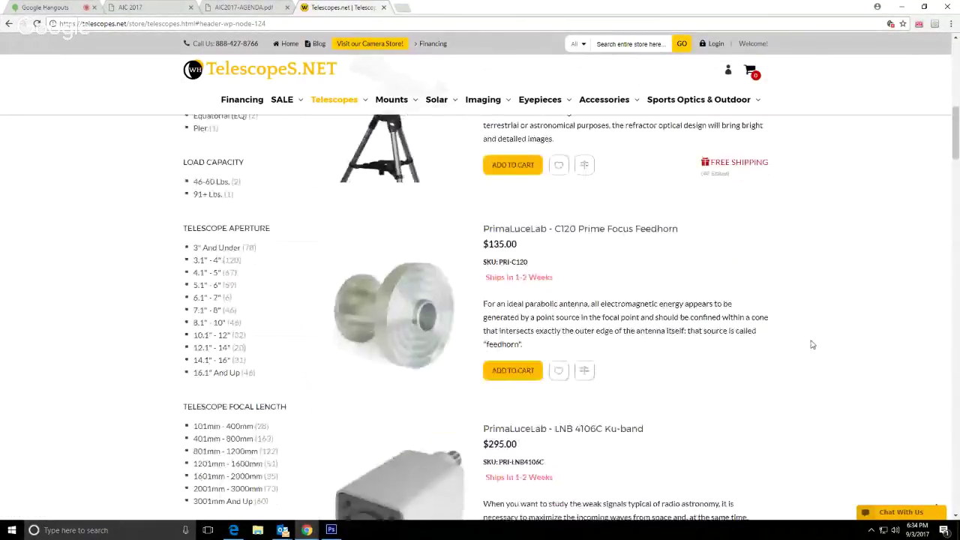
scroll(788, 343, "up", 4)
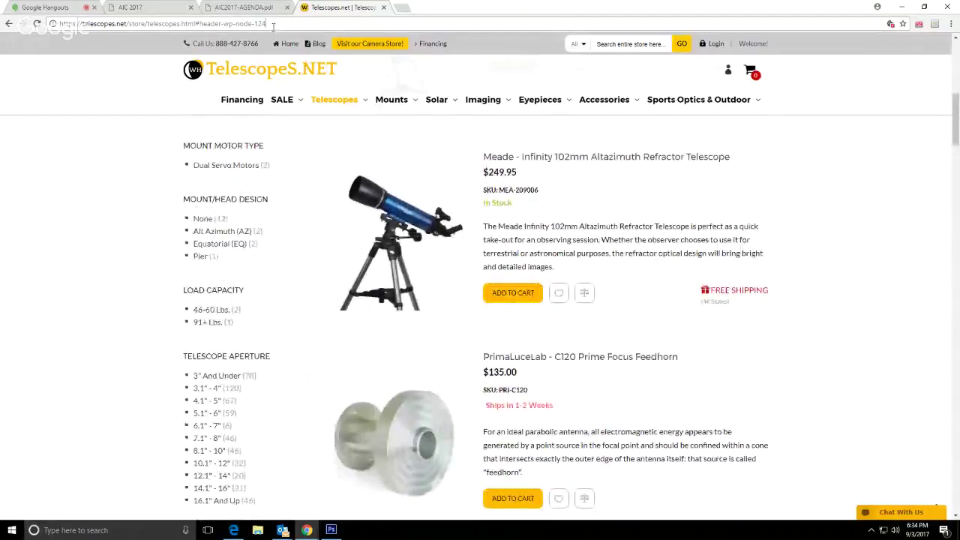
Step: Paste and load the AIC site address, then go back to the telescope store listing
left_click(273, 27)
right_click(68, 29)
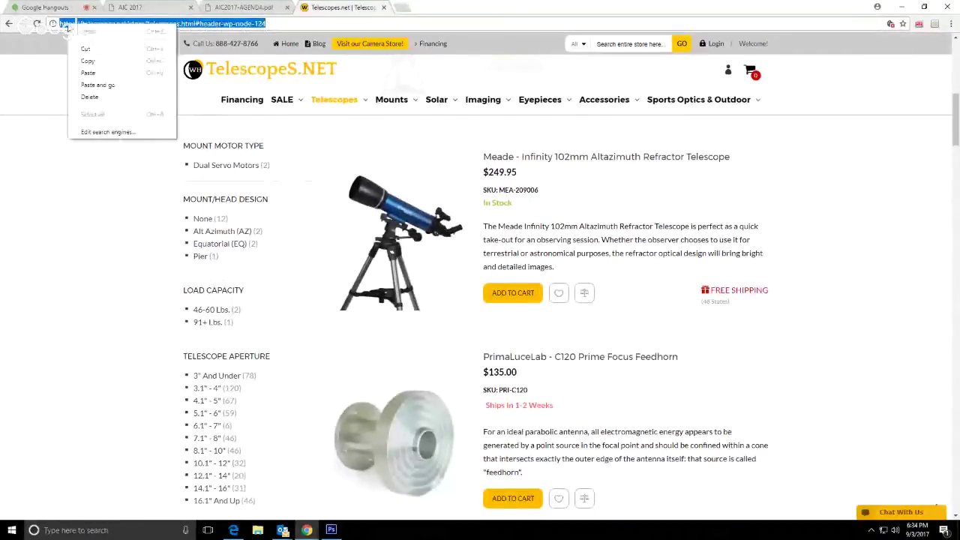
left_click(126, 87)
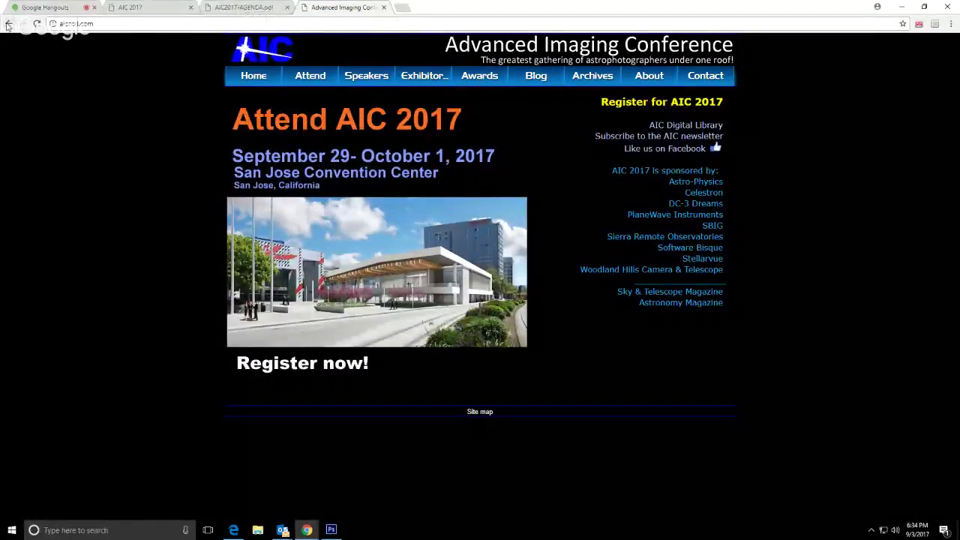
left_click(513, 228)
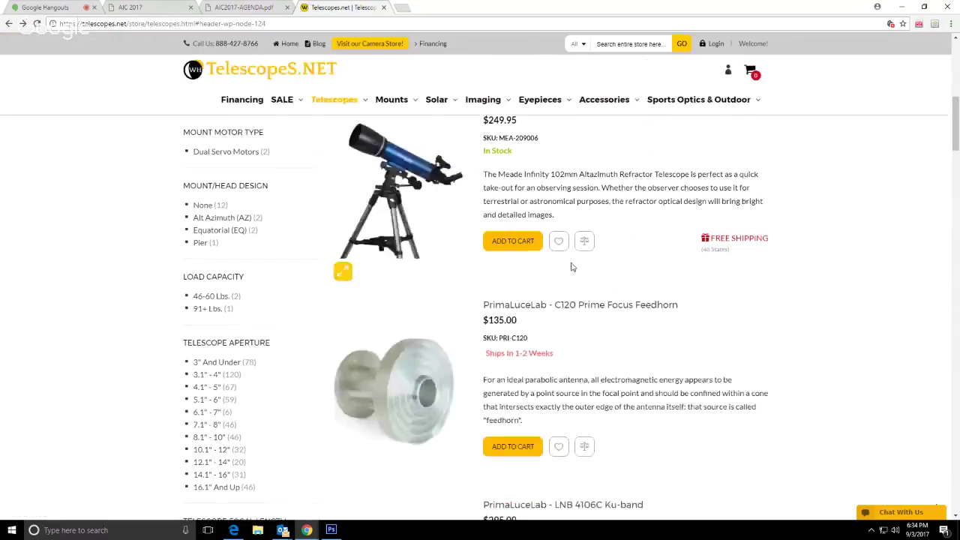
Step: Open the store blog's Events page from the top bar
scroll(572, 267, "down", 20)
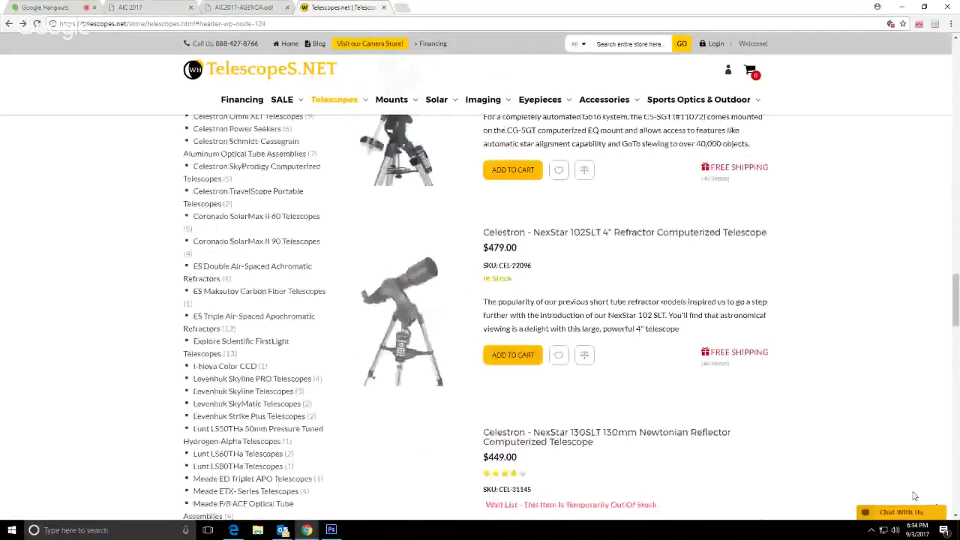
scroll(914, 496, "down", 1)
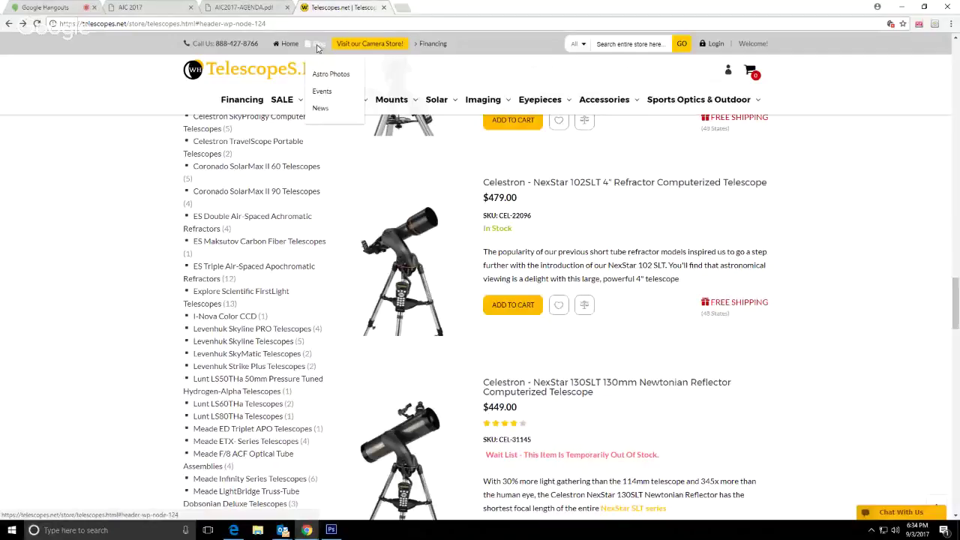
left_click(325, 93)
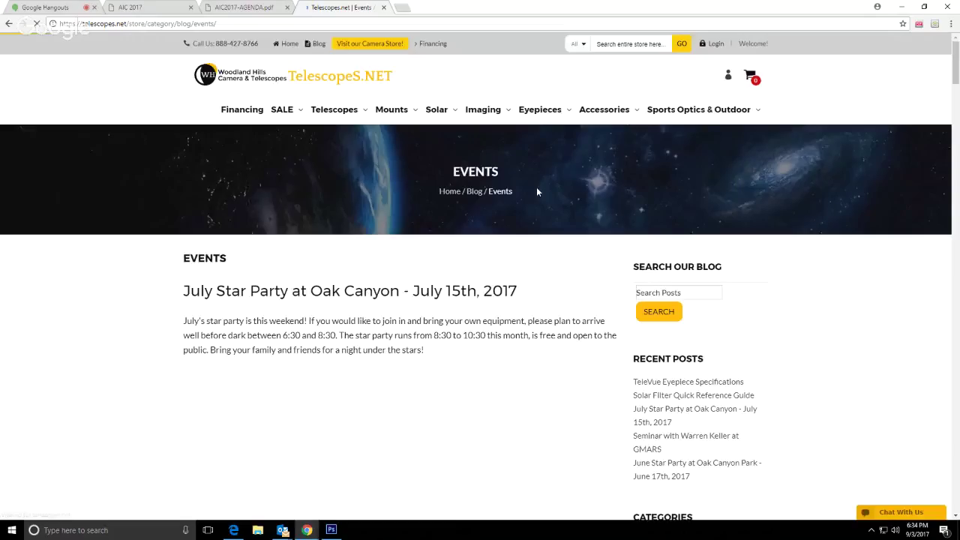
Step: Open the $50.00 GMARS PixInsight seminar registration, then close the browser window
scroll(724, 335, "down", 10)
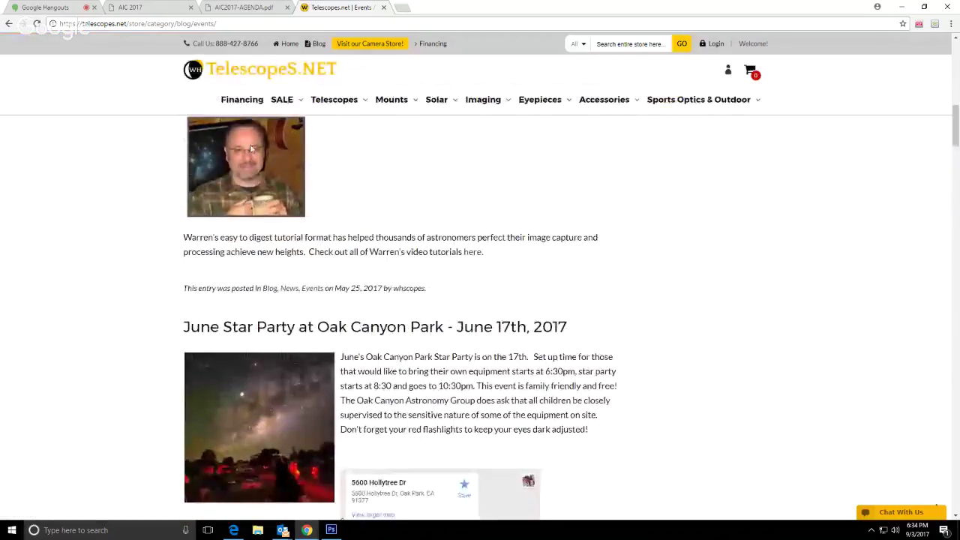
scroll(251, 148, "up", 1)
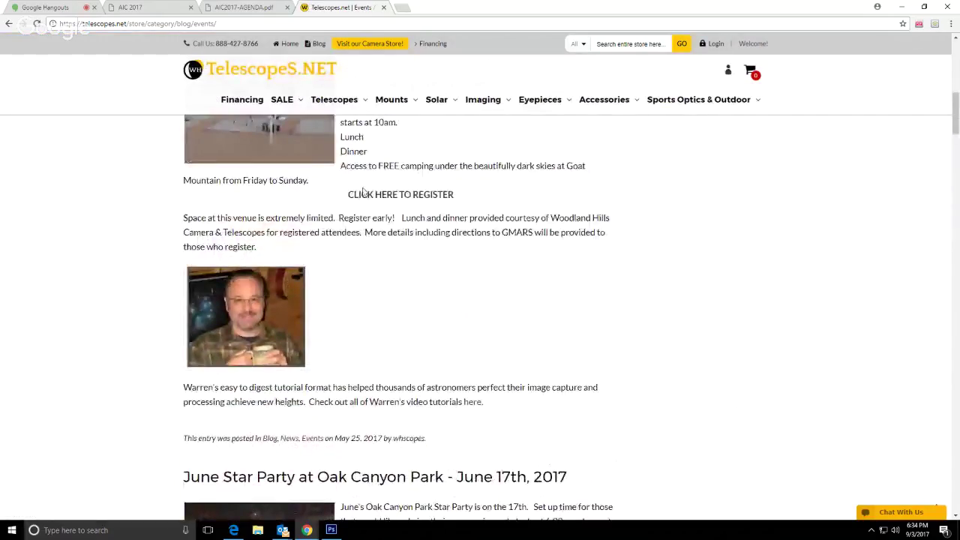
left_click(409, 197)
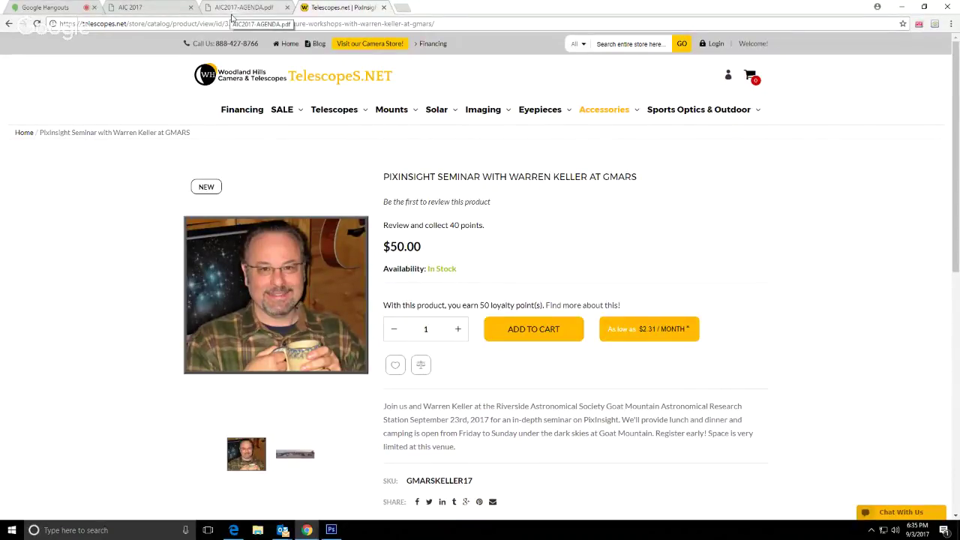
left_click(954, 14)
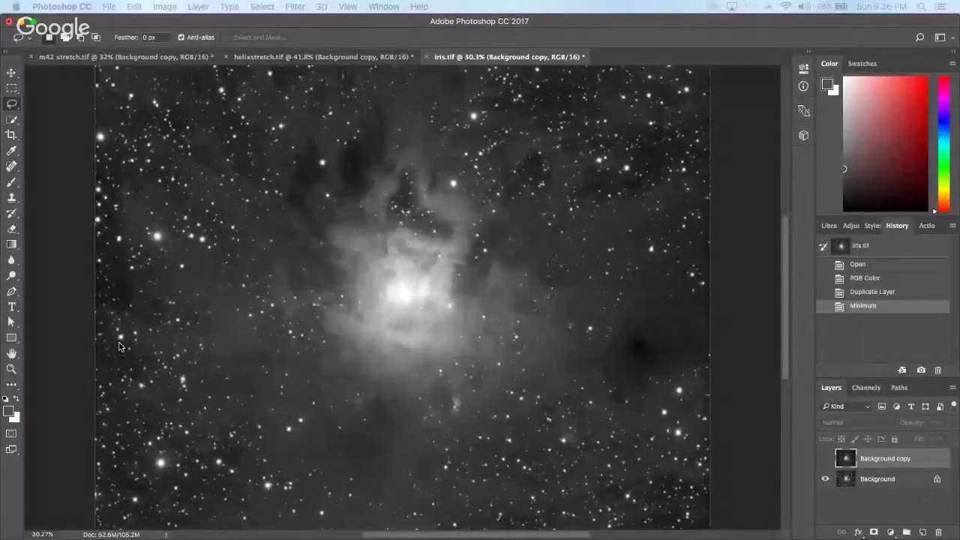
scroll(445, 296, "up", 2)
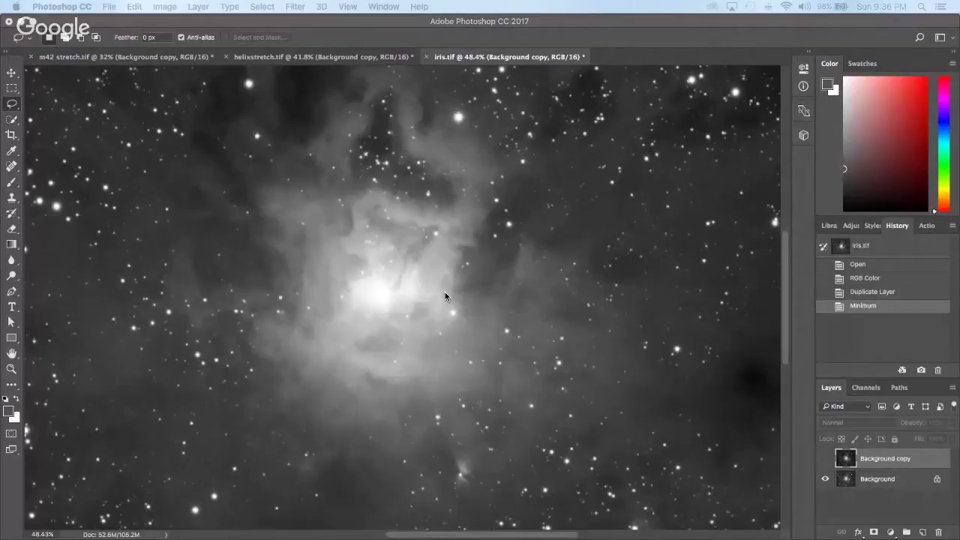
scroll(445, 295, "down", 3)
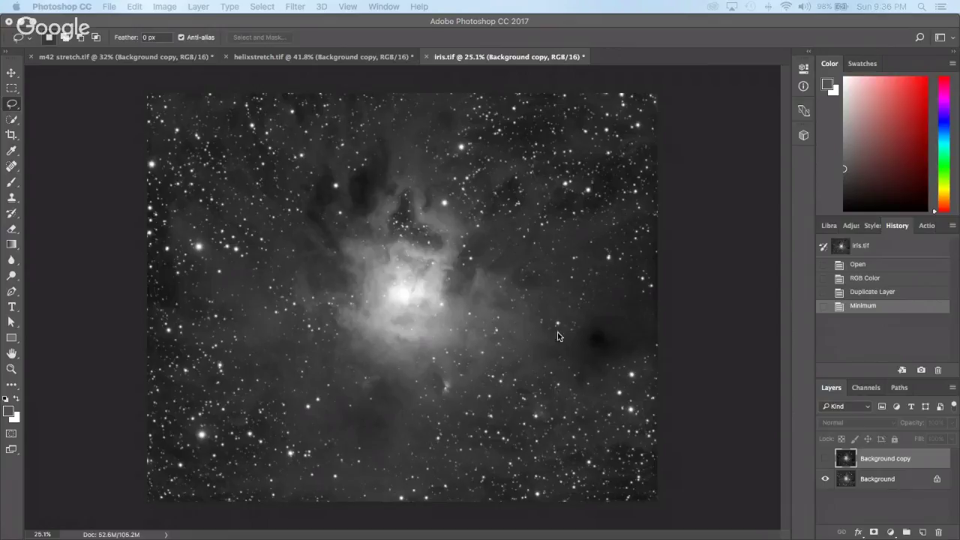
key("super+minus")
key("super+minus")
scroll(565, 337, "up", 10)
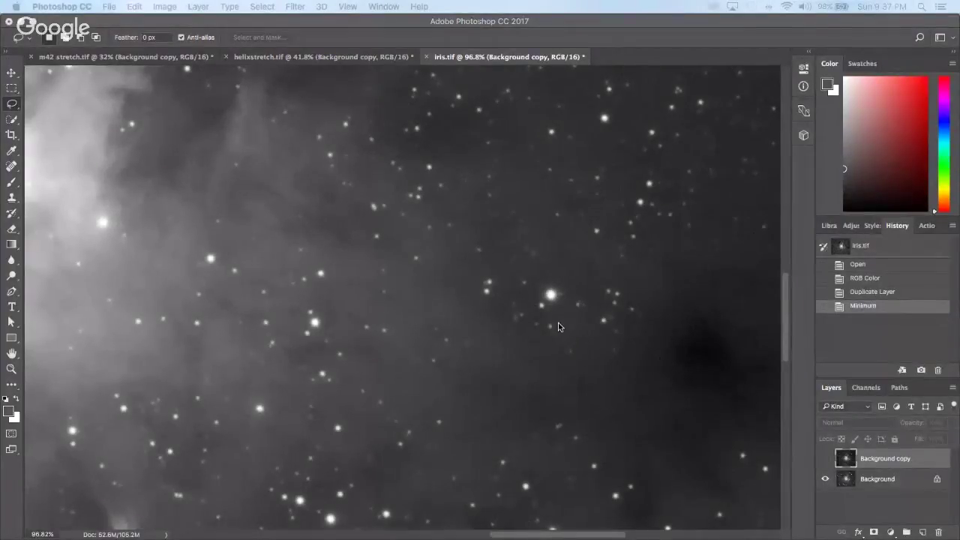
scroll(558, 327, "down", 1)
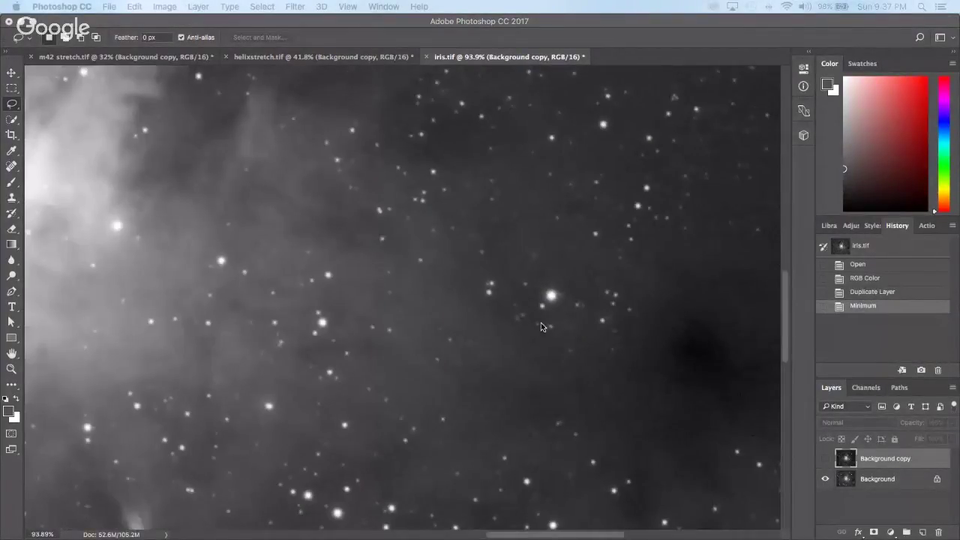
scroll(540, 327, "down", 5)
scroll(201, 244, "up", 4)
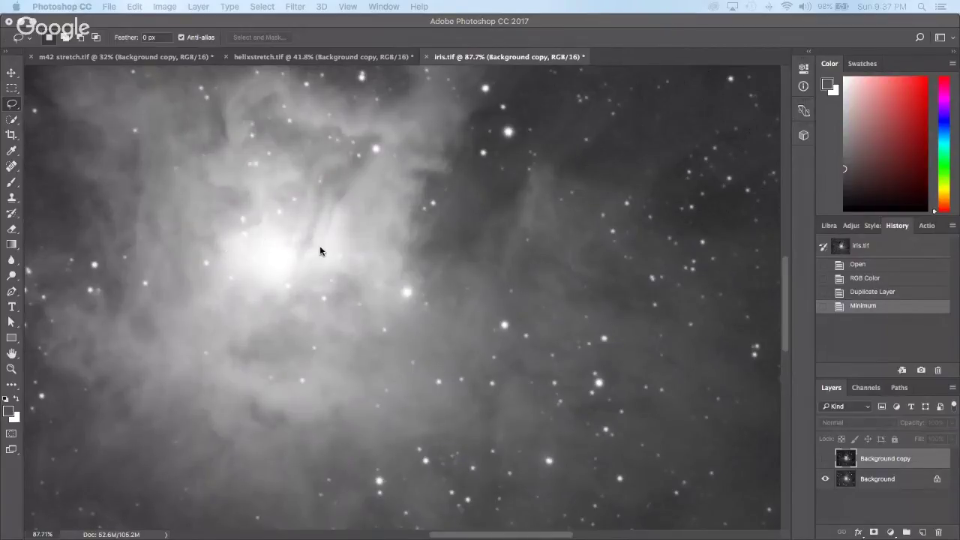
scroll(320, 249, "up", 4)
scroll(320, 248, "up", 3)
scroll(319, 250, "down", 8)
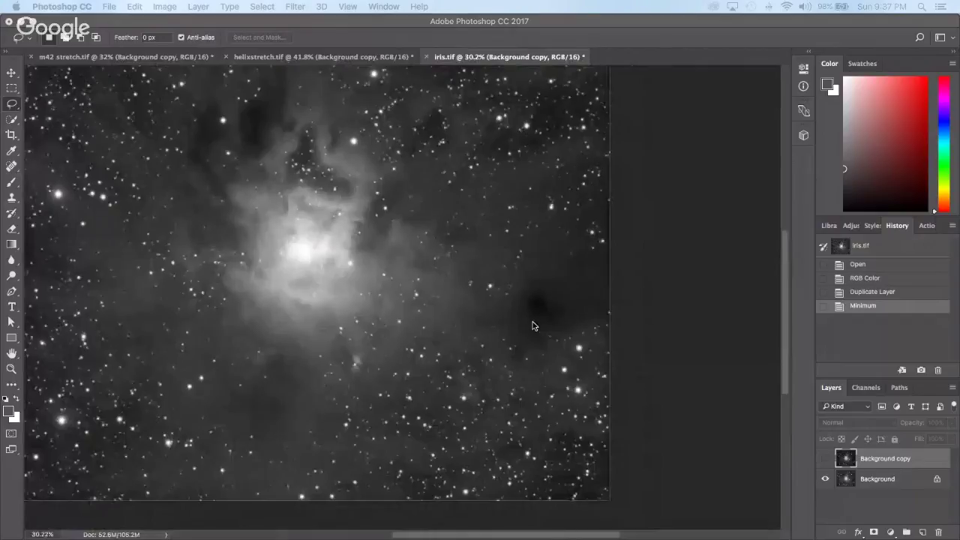
scroll(532, 326, "down", 3)
scroll(533, 325, "up", 4)
scroll(532, 325, "down", 3)
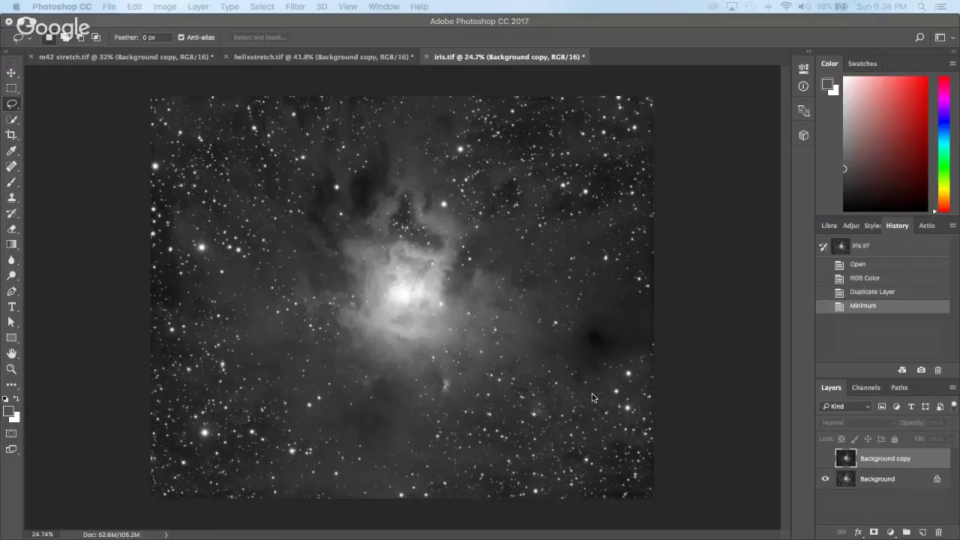
scroll(592, 393, "up", 3)
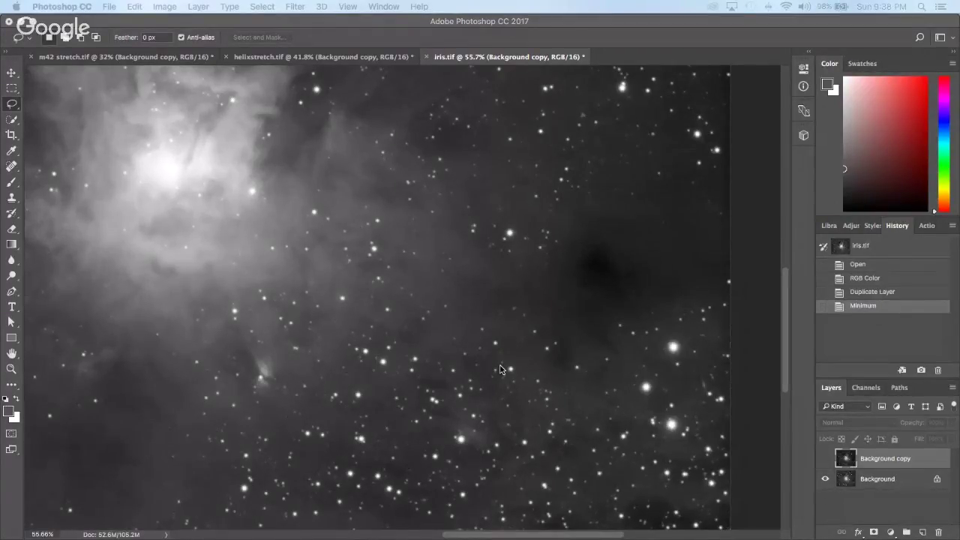
scroll(501, 369, "down", 3)
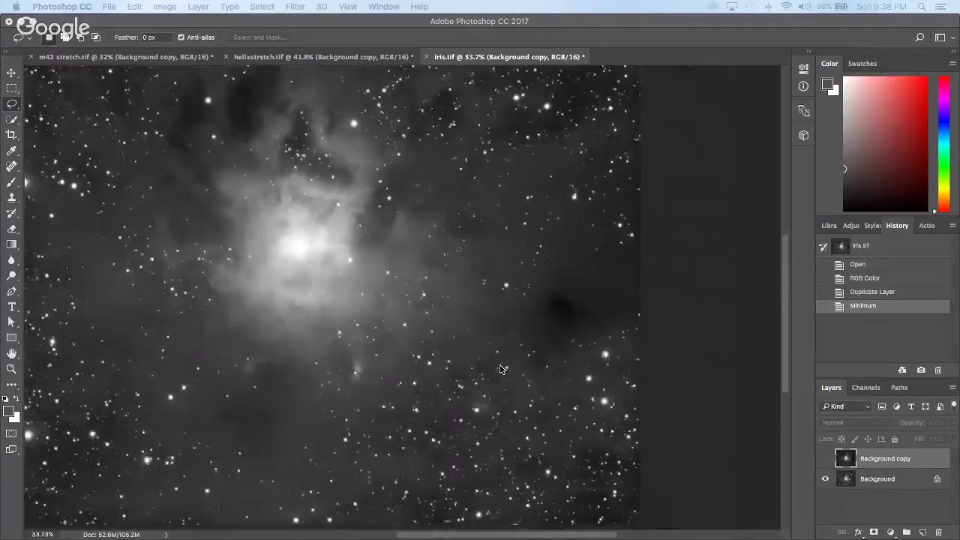
scroll(501, 369, "down", 2)
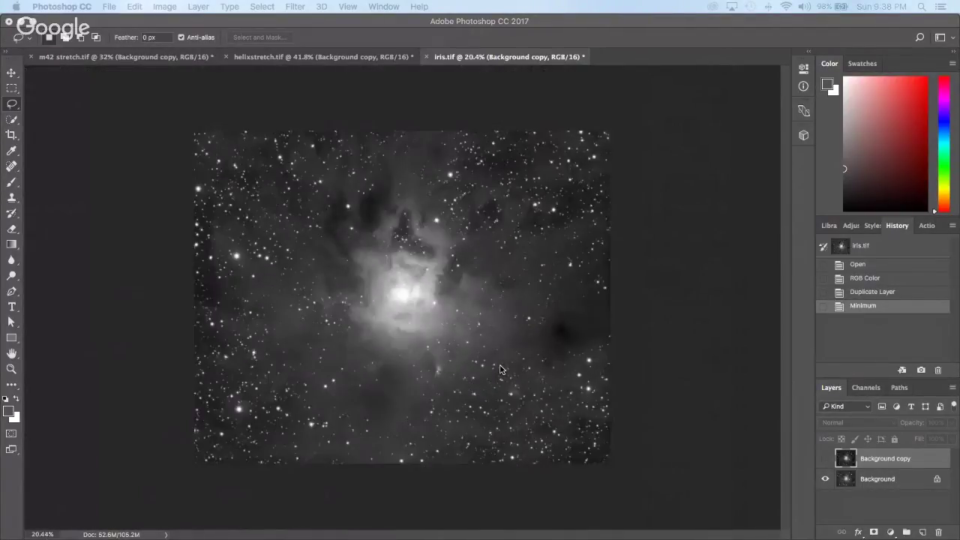
scroll(501, 369, "up", 2)
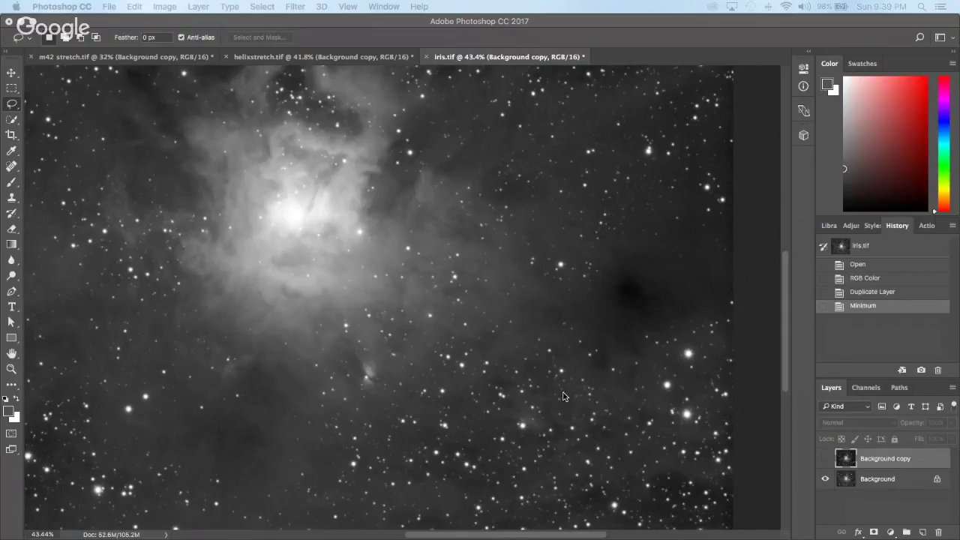
key("super+0")
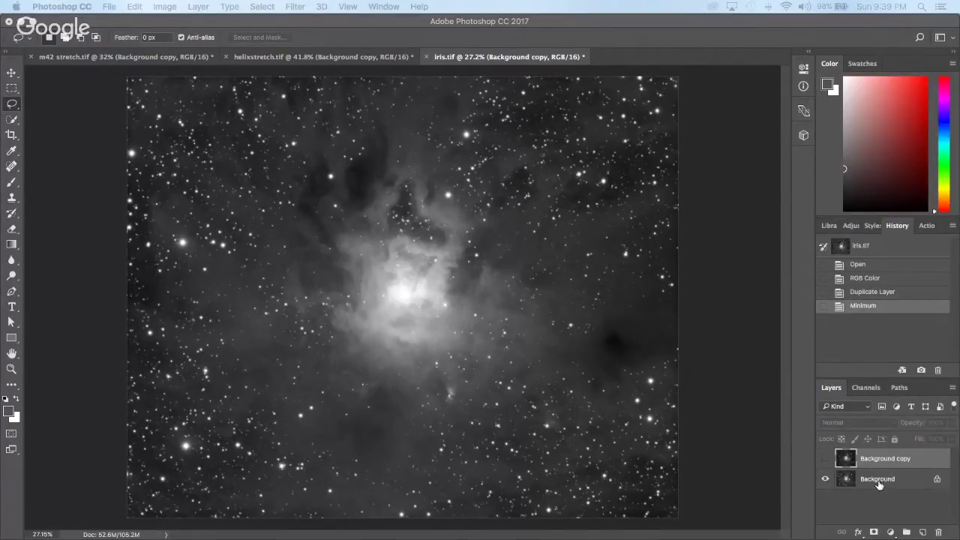
Step: Duplicate Background as Background copy 2 and select the Reduce Star Bloating action
left_click_drag(885, 480, 922, 532)
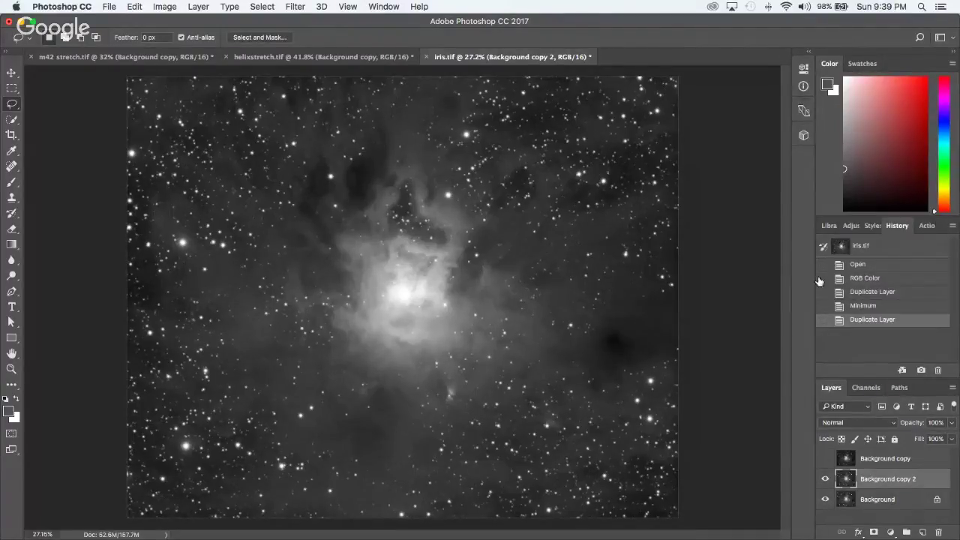
left_click(927, 225)
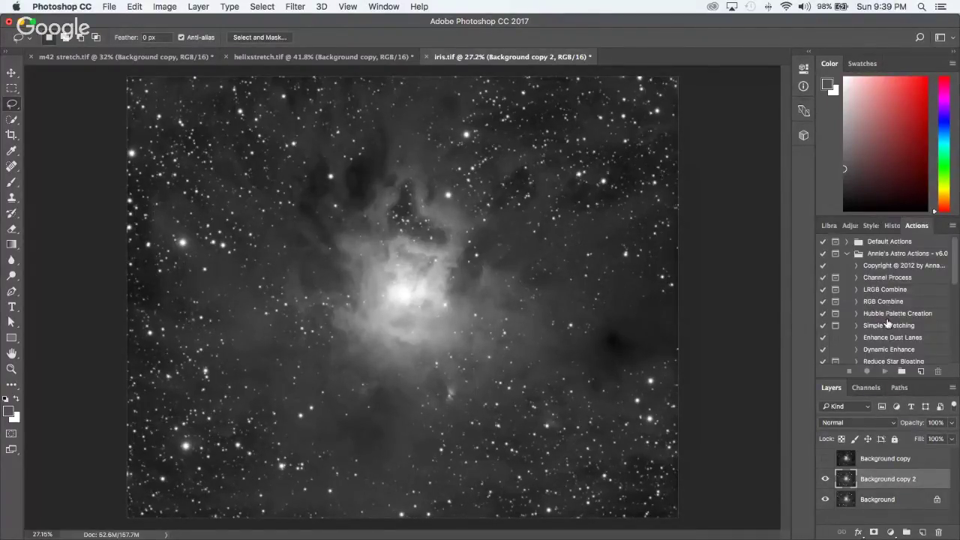
scroll(897, 325, "down", 2)
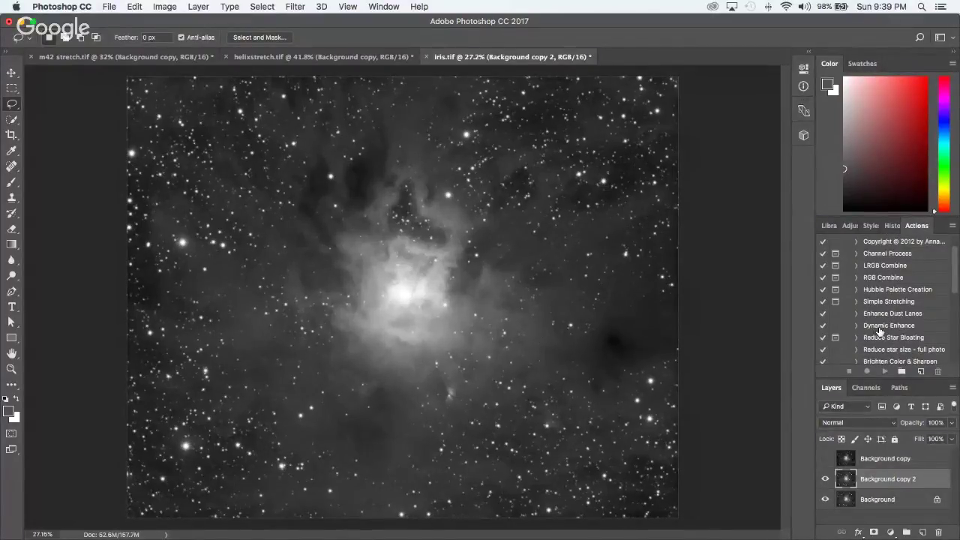
scroll(880, 331, "down", 1)
left_click(880, 328)
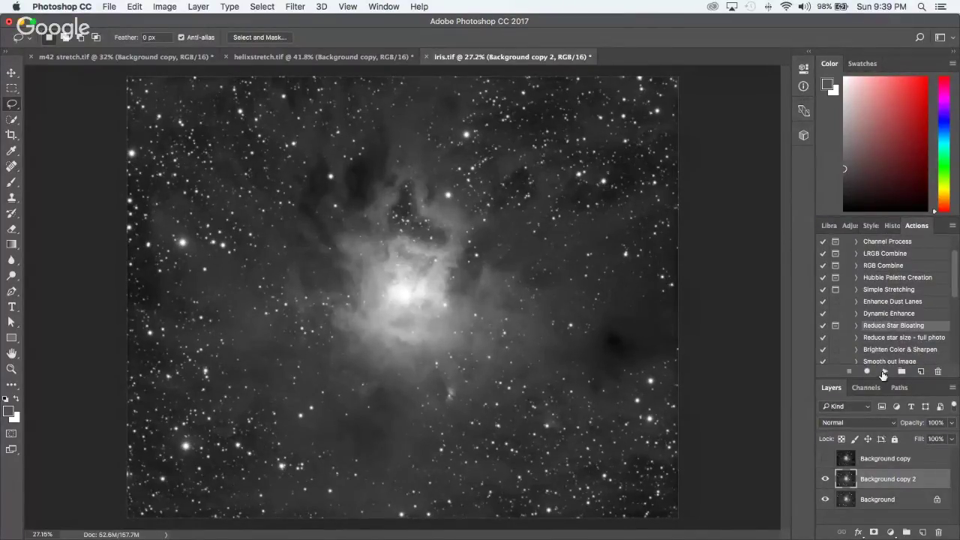
Step: Delete the old Background copy layer and play Reduce Star Bloating
right_click(880, 457)
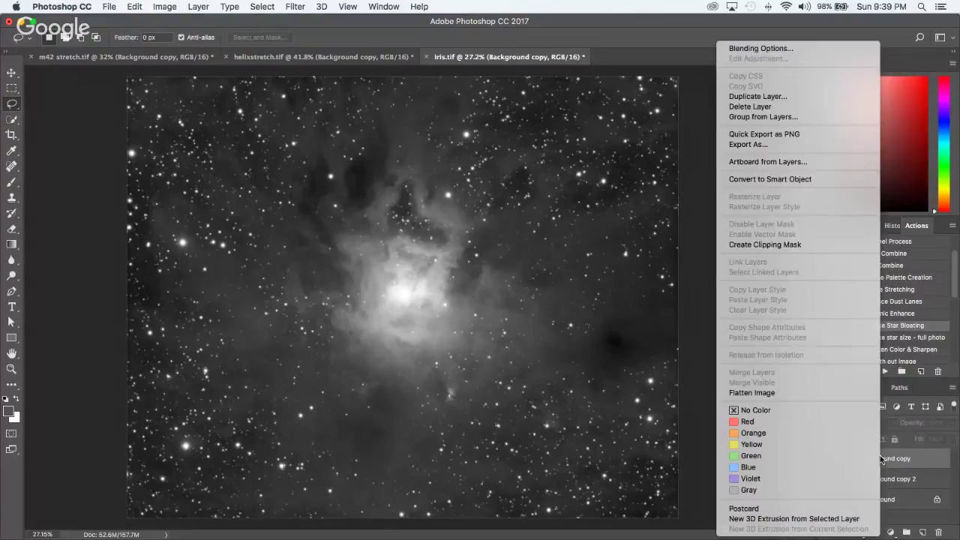
left_click(765, 112)
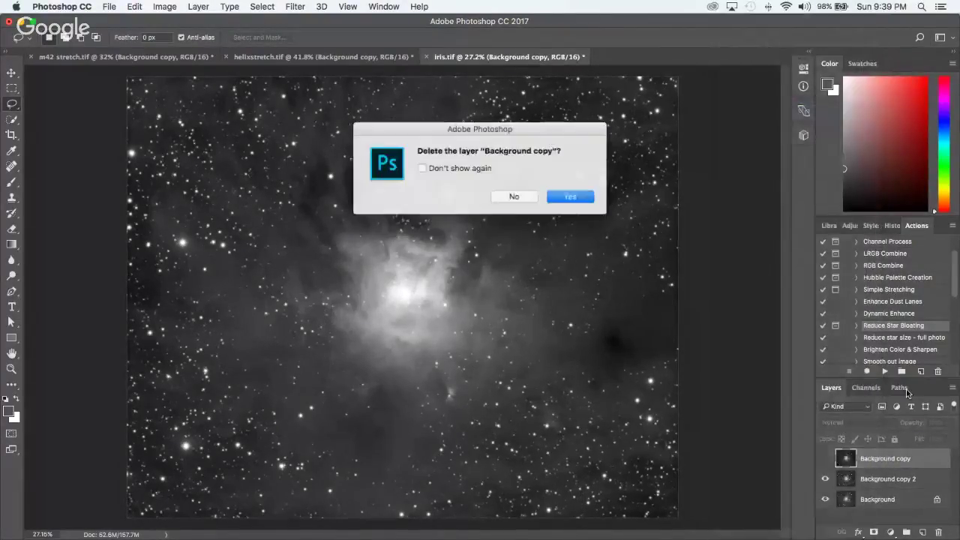
left_click(576, 202)
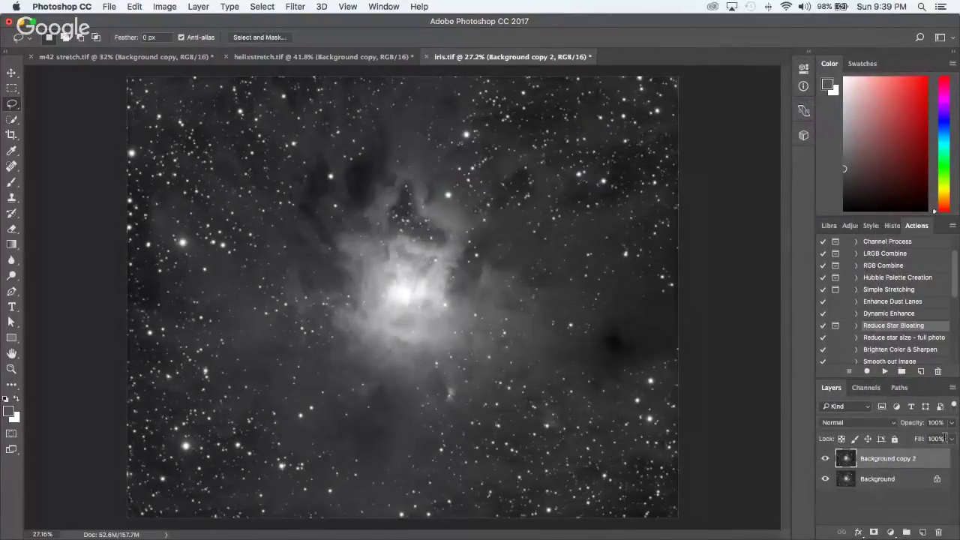
left_click(886, 371)
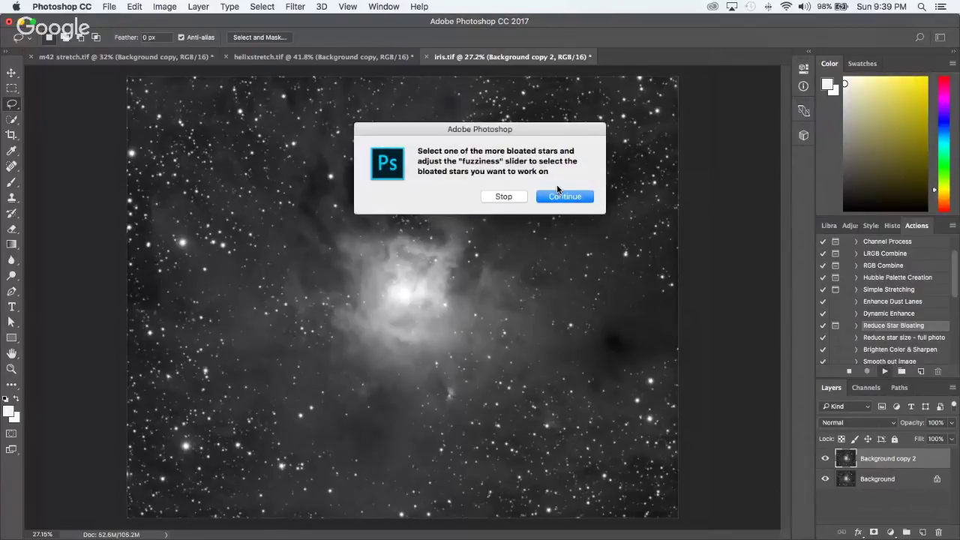
Step: Continue the action and accept the sampled Color Range star selection
left_click(561, 195)
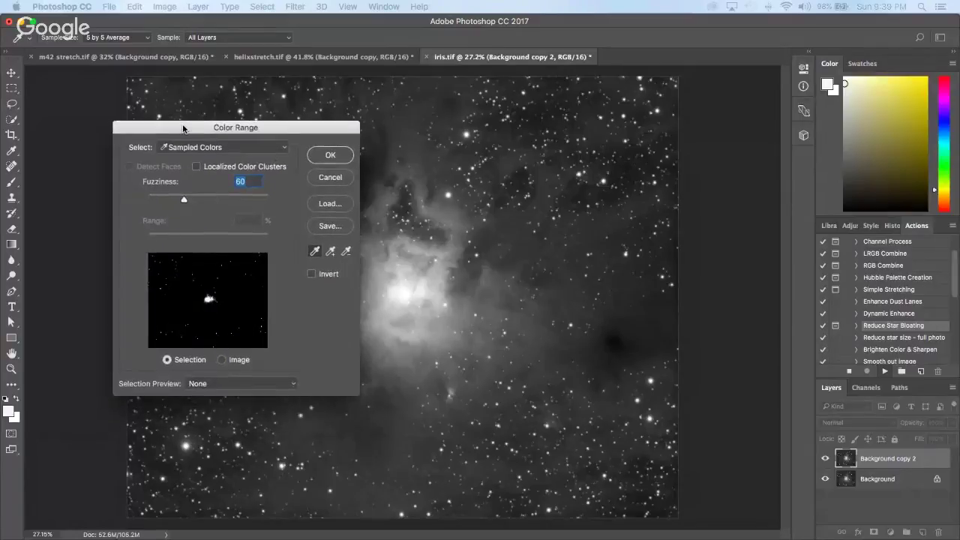
left_click_drag(180, 131, 135, 101)
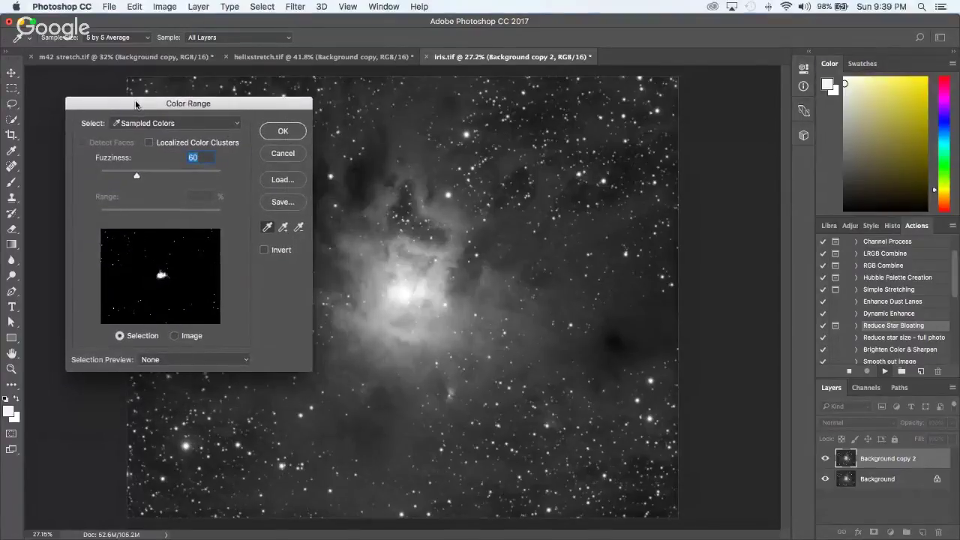
left_click(298, 129)
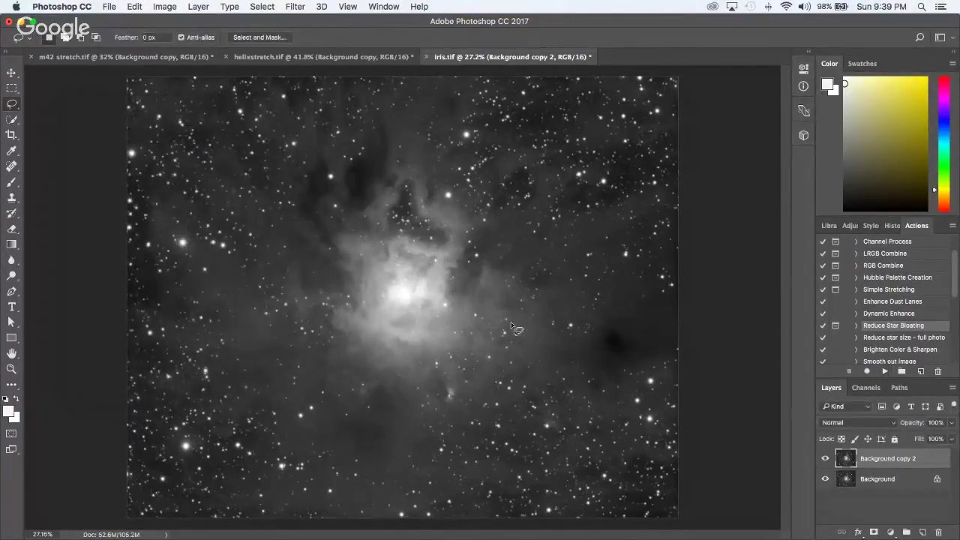
Step: Duplicate the layer and rerun Reduce Star Bloating with Color Range Fuzziness 155
left_click_drag(911, 459, 922, 532)
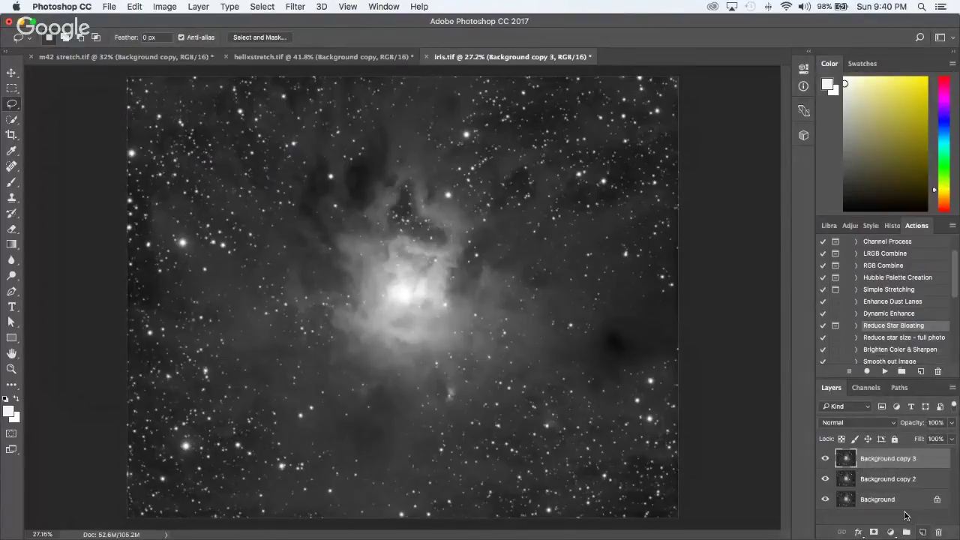
left_click(885, 371)
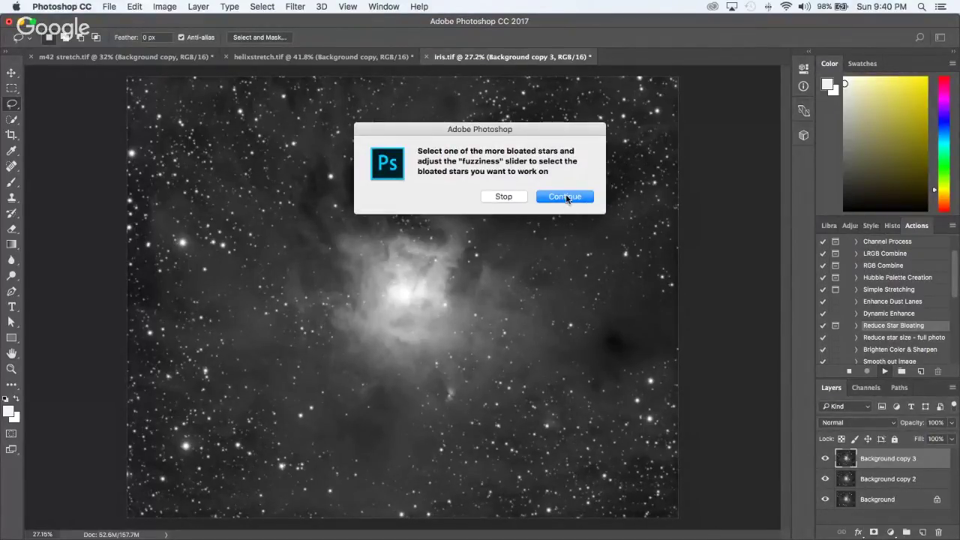
left_click(565, 197)
left_click_drag(144, 174, 193, 176)
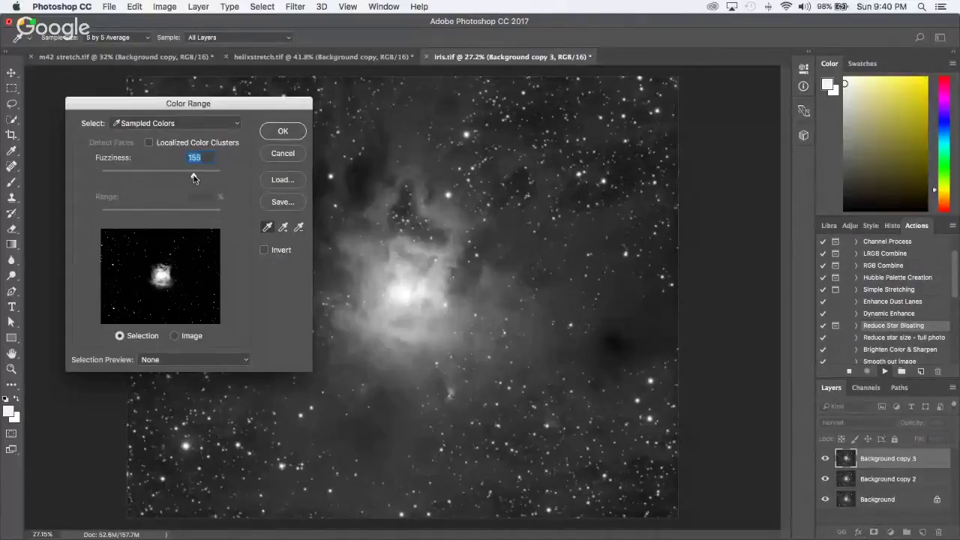
left_click(294, 153)
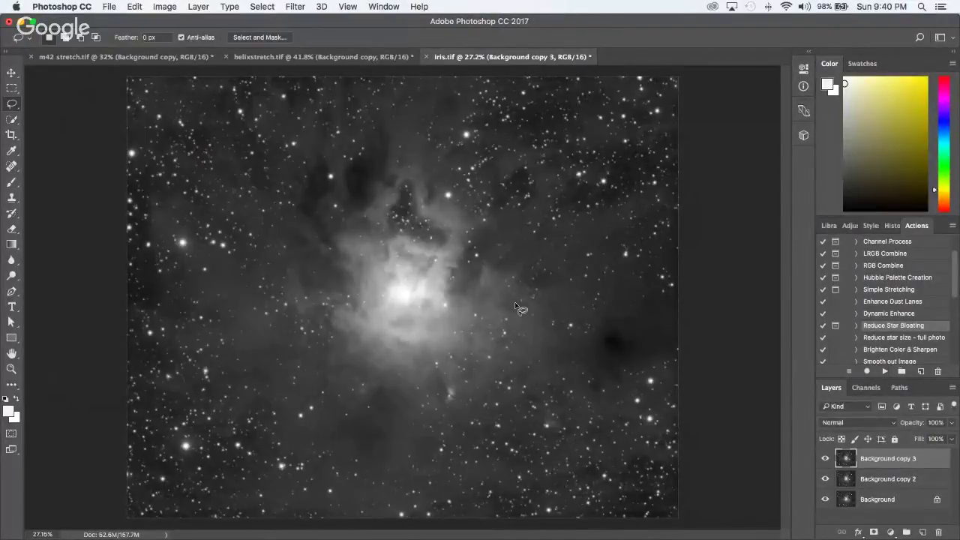
Step: Group both layer copies into Group 1 and toggle its visibility to compare before and after
left_click(871, 480, "shift")
left_click(906, 532)
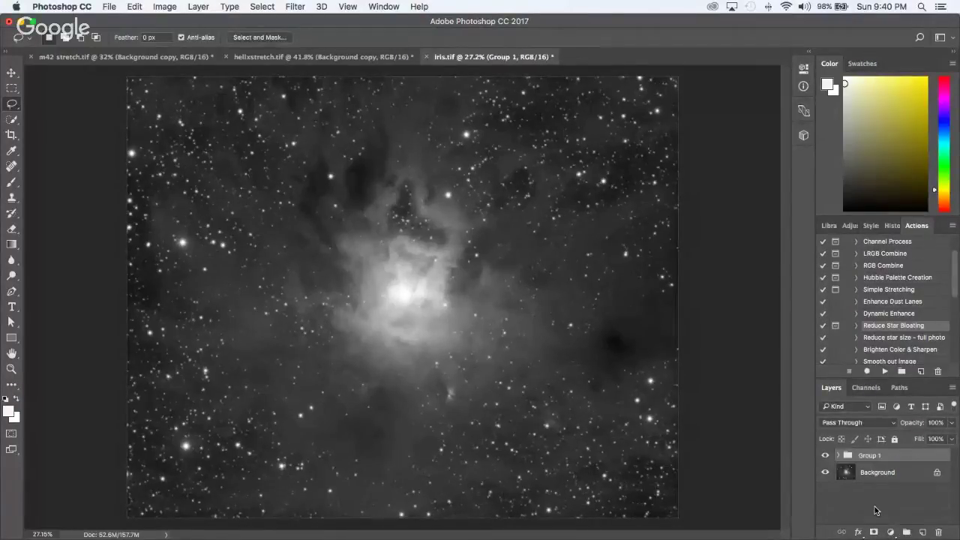
left_click(825, 455)
left_click(825, 455)
left_click(826, 456)
left_click(825, 455)
left_click(825, 455)
left_click(825, 455)
left_click(255, 7)
Step: Select the whole canvas and paste a merged copy as new Layer 1
left_click(264, 21)
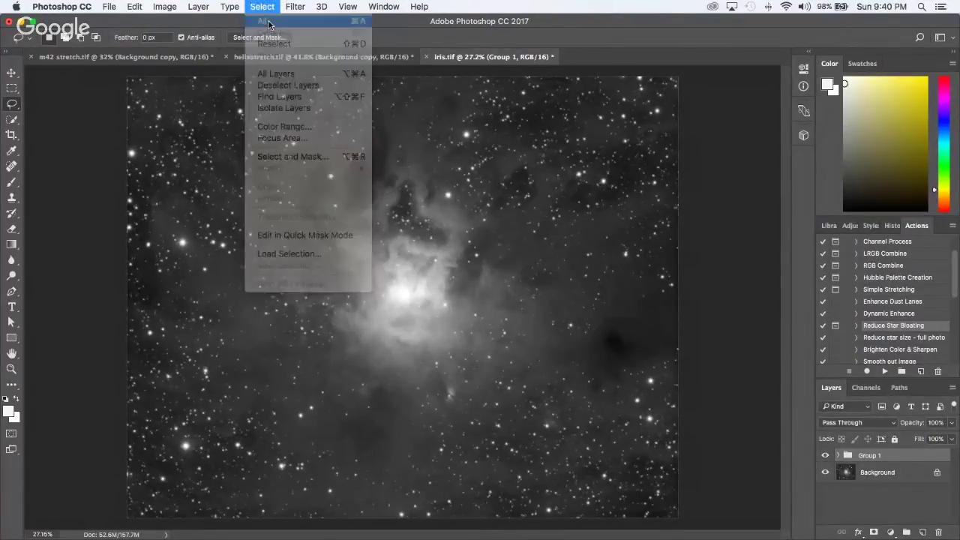
left_click(135, 7)
left_click(200, 103)
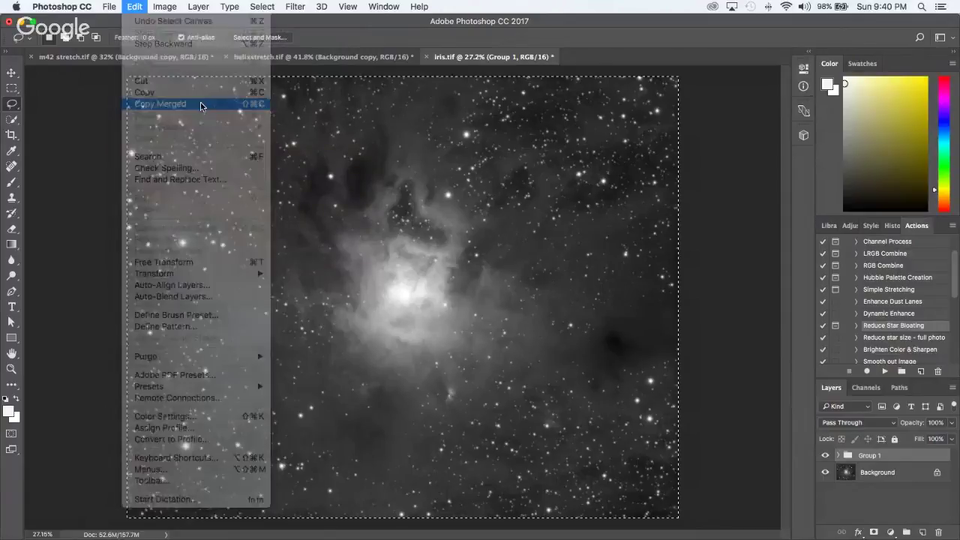
key("super+v")
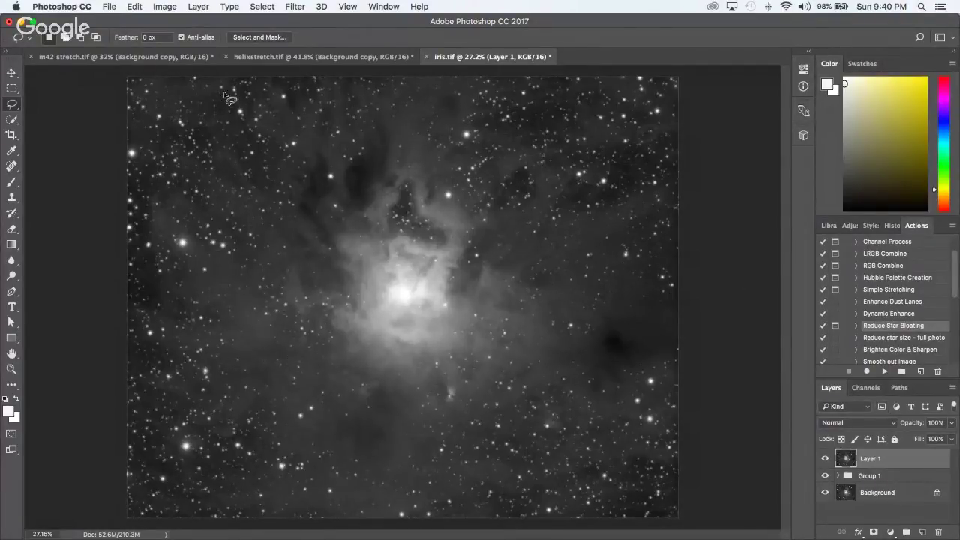
Step: Open the Filter > Other > Minimum dialog
left_click(298, 6)
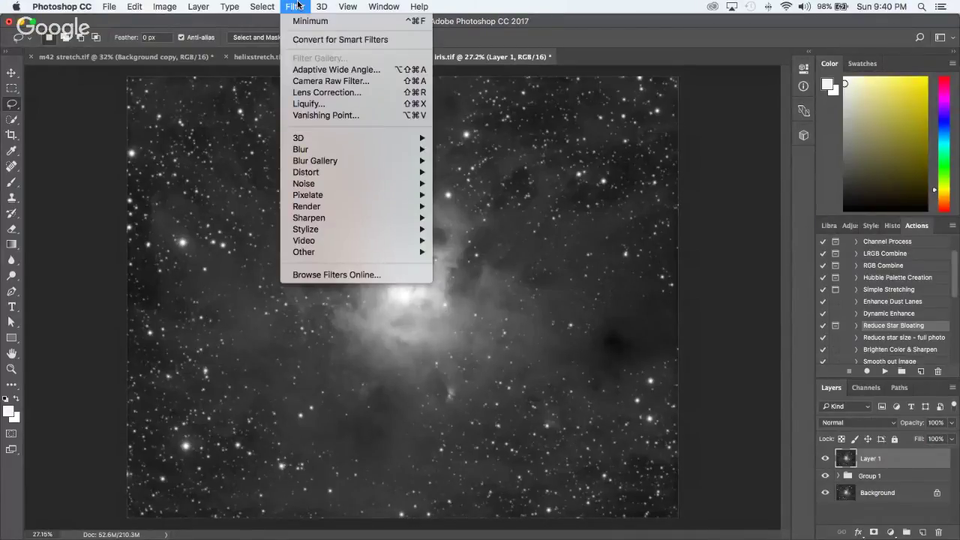
mouse_move(362, 164)
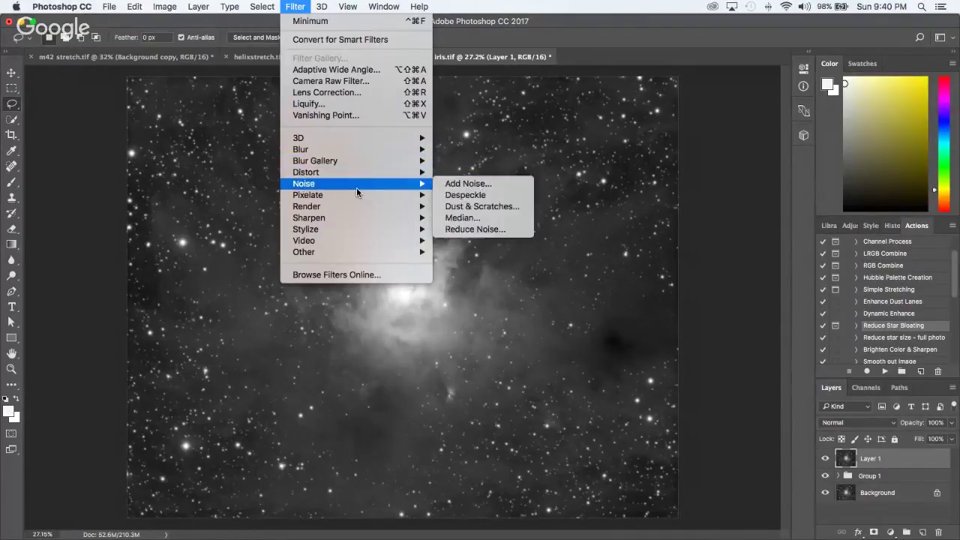
mouse_move(361, 243)
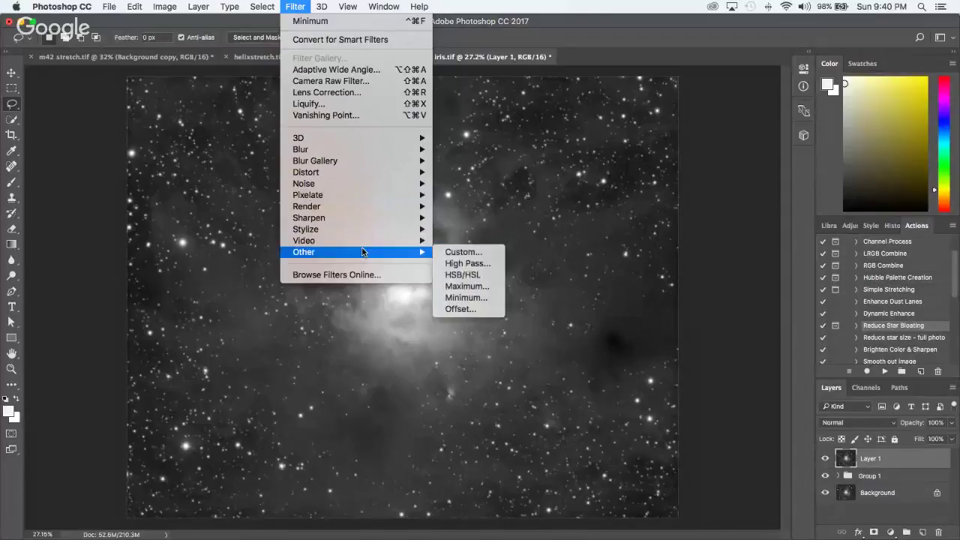
left_click(466, 298)
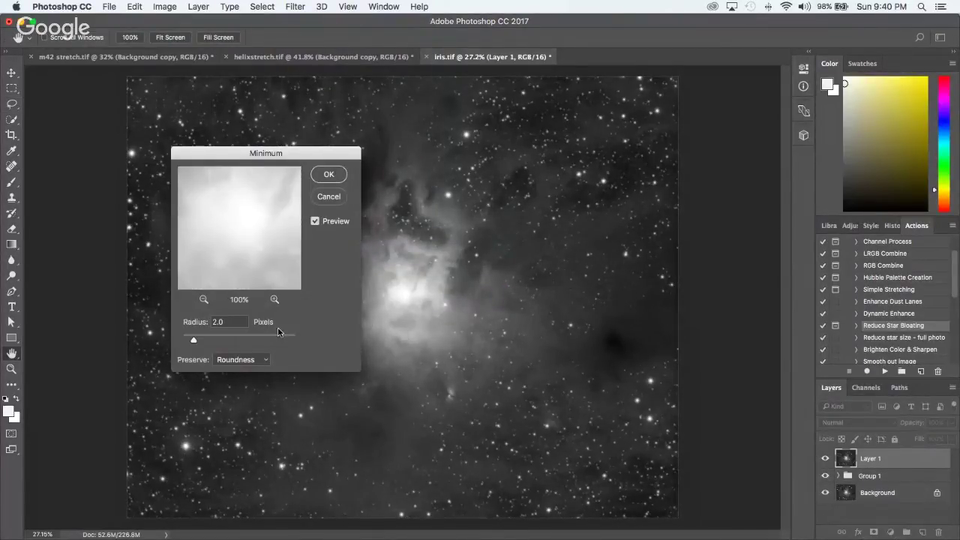
Step: Try Preserve Squareness, revert to Roundness, and raise the Minimum radius to 18.0 pixels
left_click(242, 364)
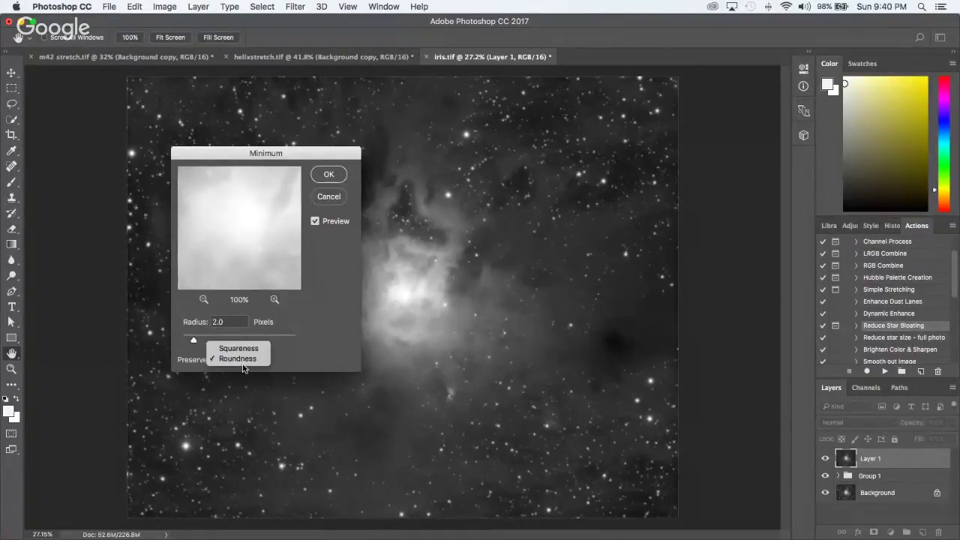
left_click(308, 352)
left_click(239, 360)
left_click(303, 365)
left_click(248, 360)
left_click(238, 349)
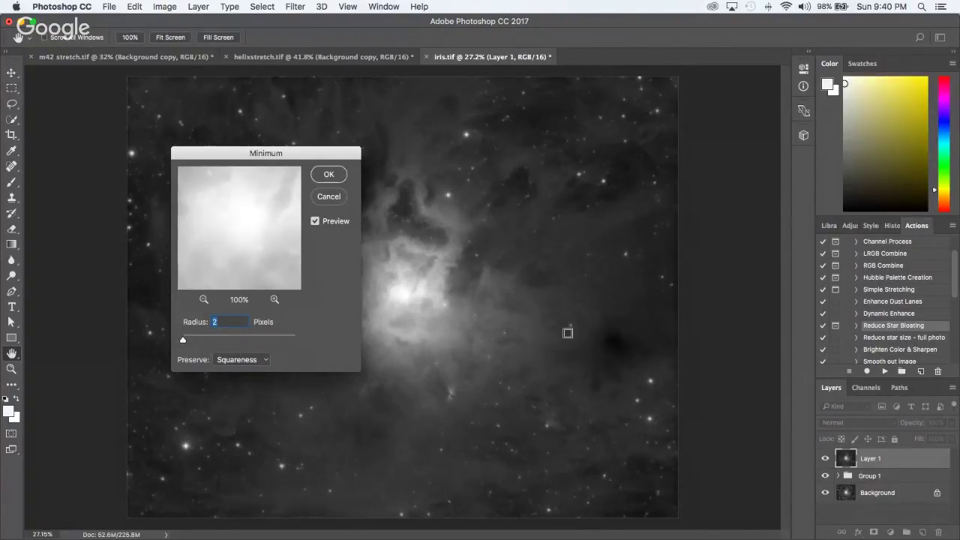
scroll(566, 333, "down", 3)
scroll(568, 333, "up", 5)
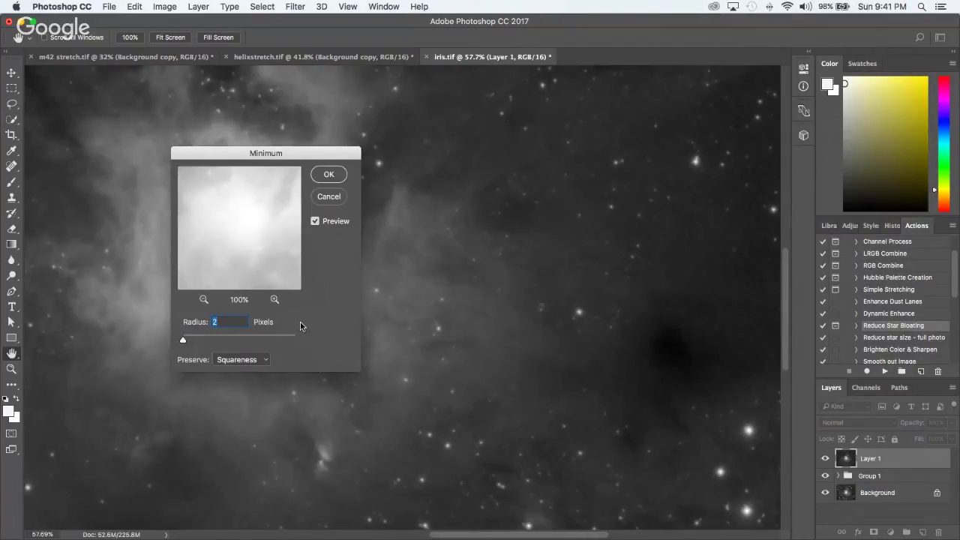
left_click(244, 363)
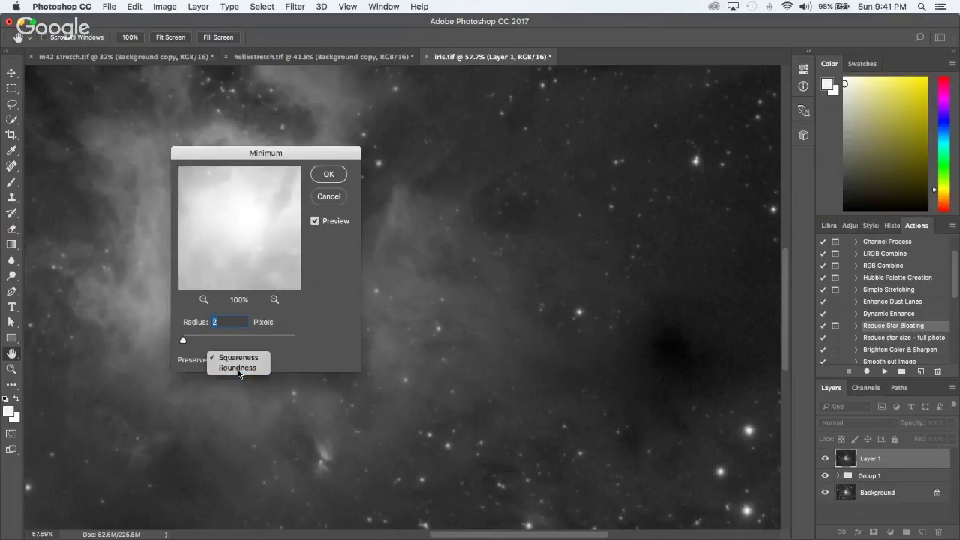
left_click(239, 369)
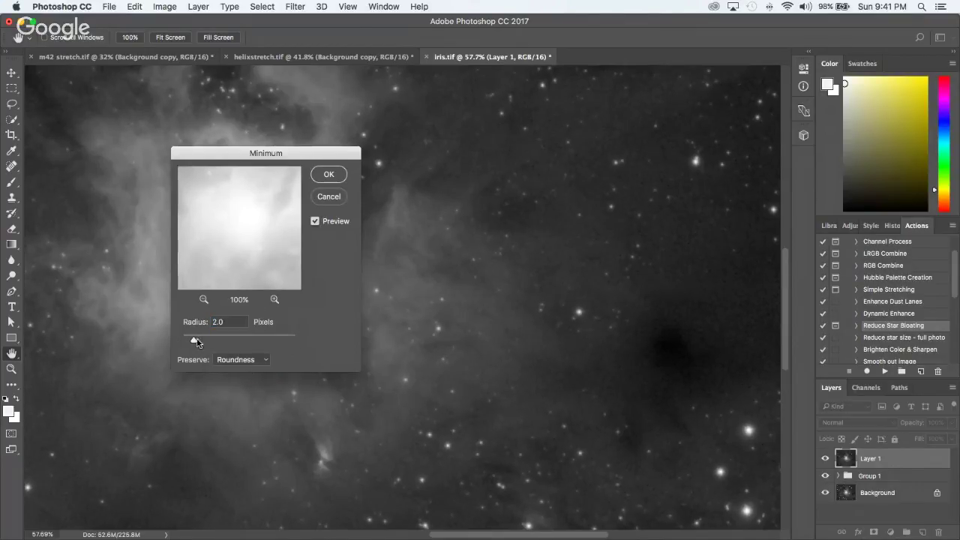
left_click_drag(195, 341, 224, 344)
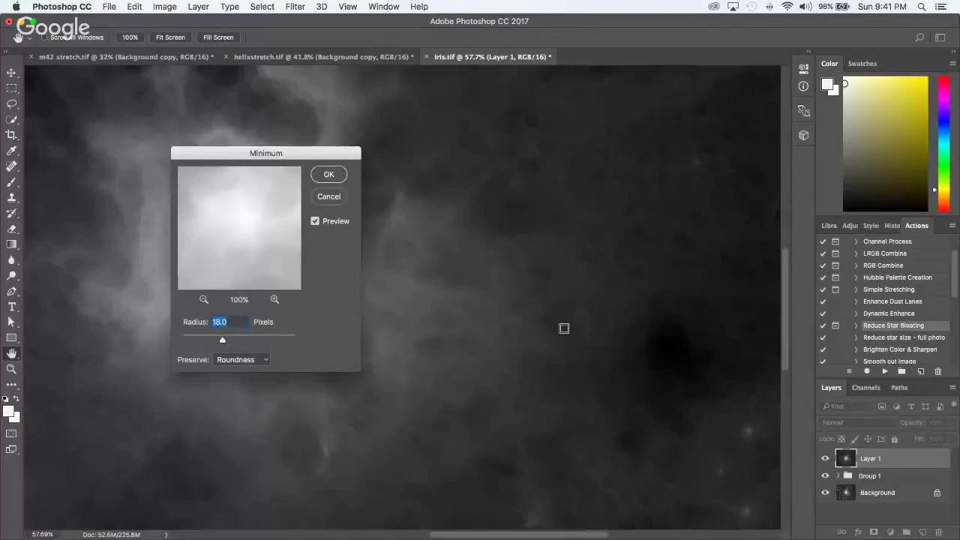
Step: Lower the Minimum radius from 18 to 4.6 pixels
scroll(564, 328, "up", 4)
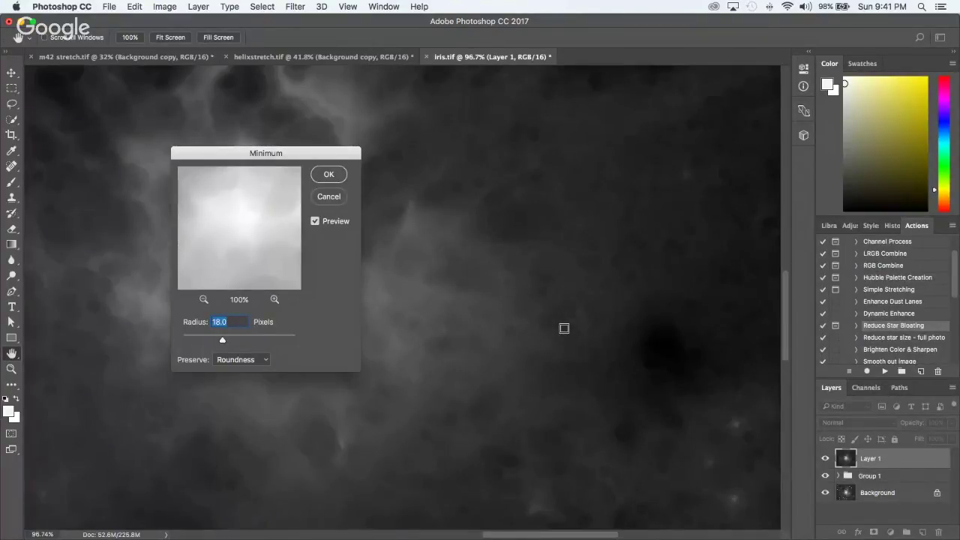
scroll(565, 328, "up", 5)
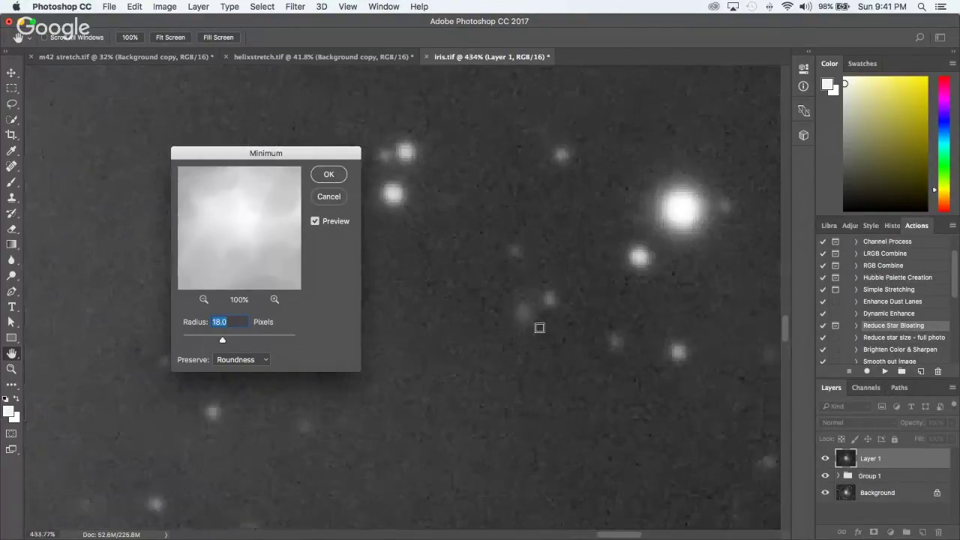
scroll(540, 328, "down", 5)
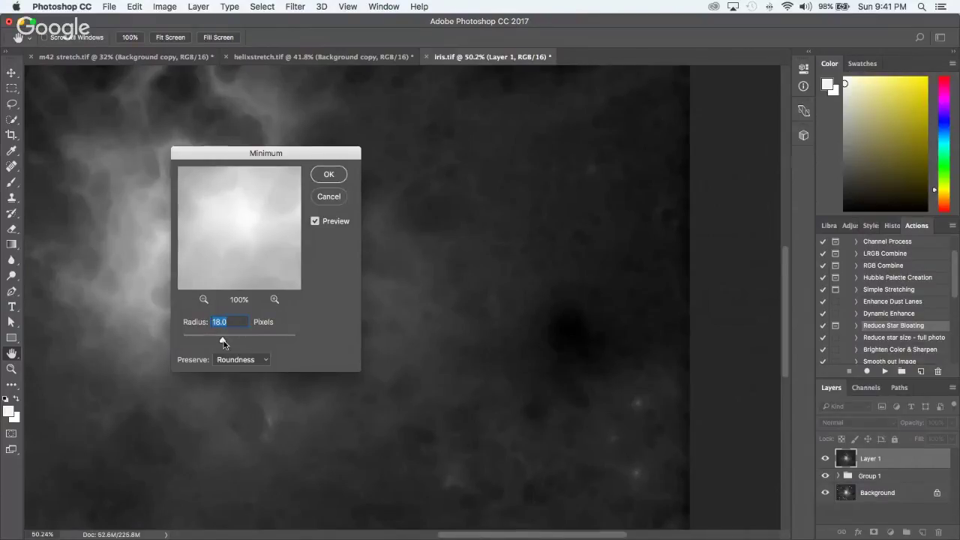
left_click_drag(223, 340, 211, 343)
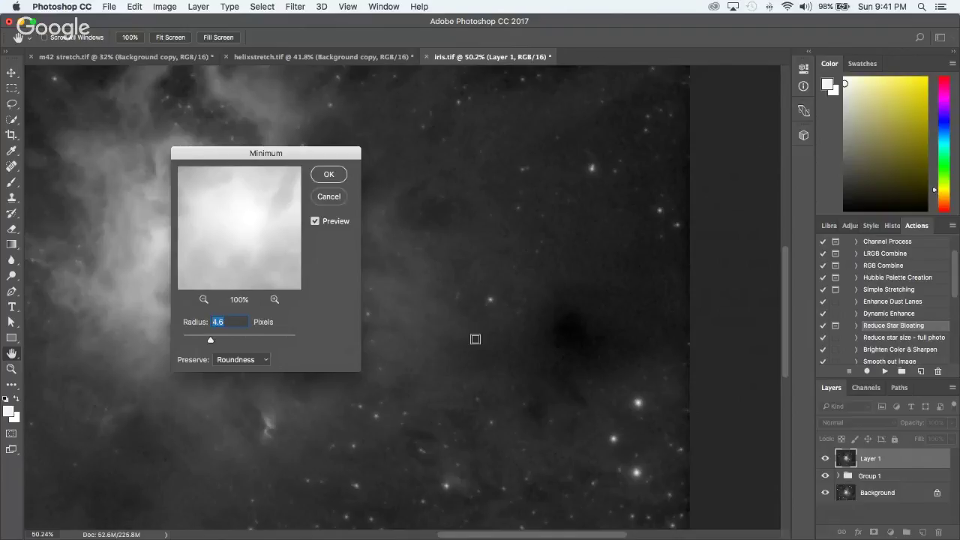
scroll(475, 339, "down", 5)
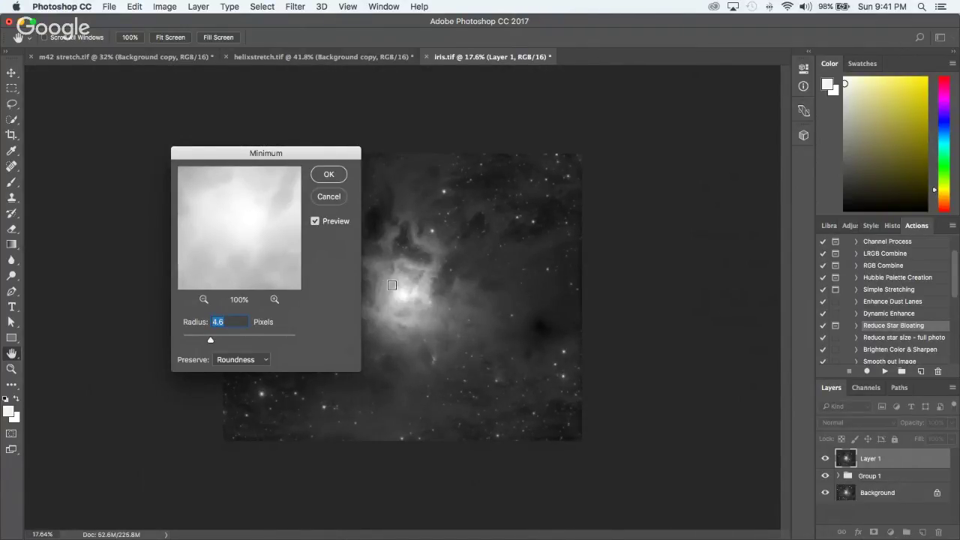
scroll(392, 286, "up", 3)
Step: Toggle the Minimum preview repeatedly to compare filtered and unfiltered stars
left_click(314, 223)
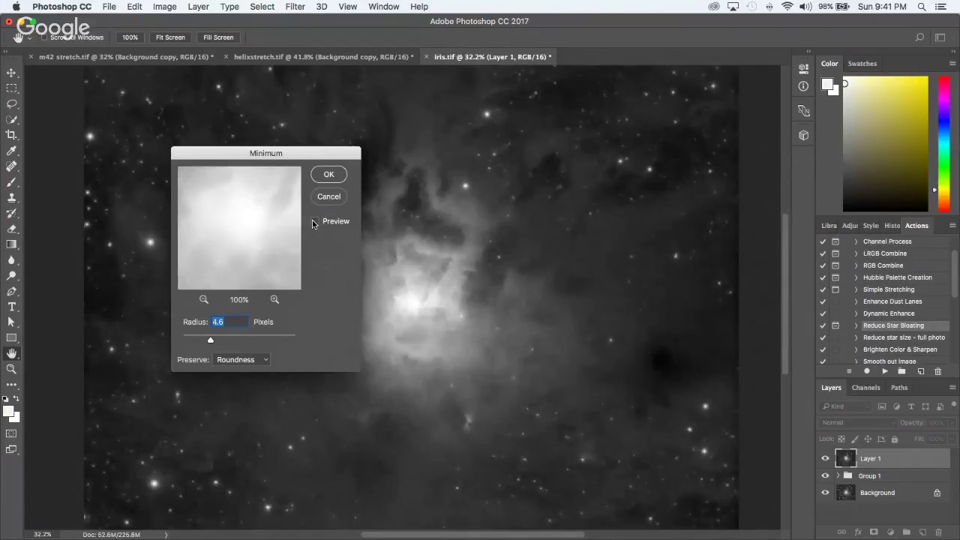
left_click(314, 222)
left_click(314, 222)
left_click(314, 222)
left_click(314, 223)
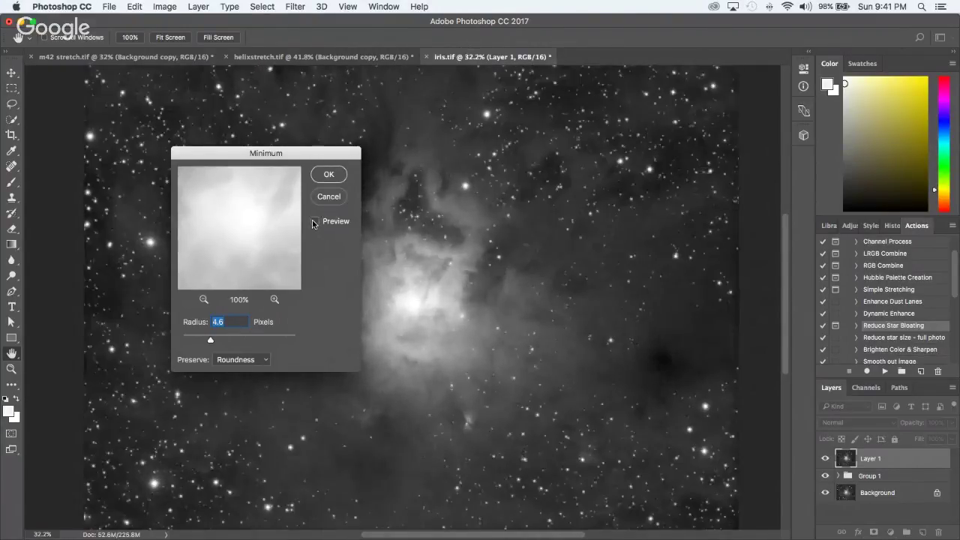
left_click(314, 223)
left_click(313, 223)
left_click(314, 223)
left_click(315, 222)
left_click(316, 222)
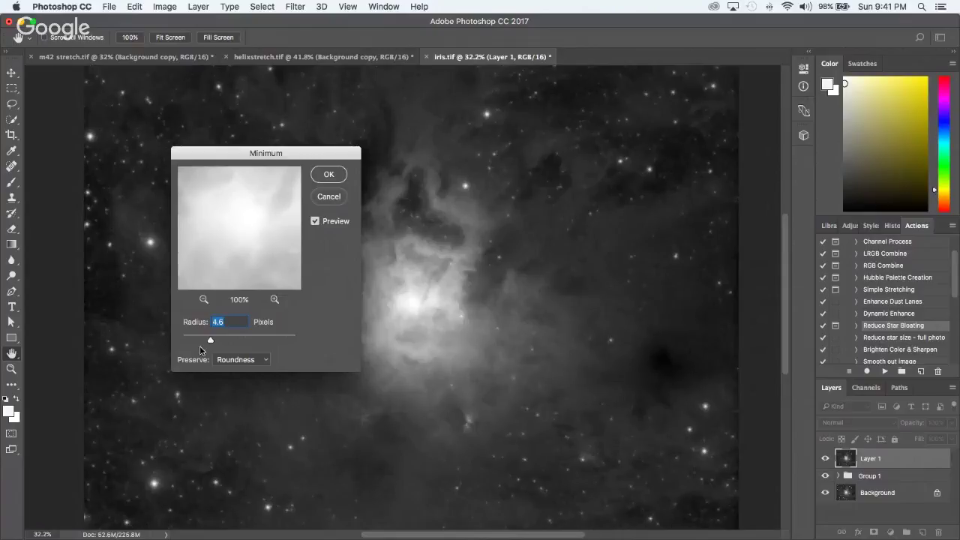
Step: Fine-tune the radius to about 3.7 pixels and apply the Minimum filter
left_click_drag(211, 341, 220, 342)
left_click_drag(205, 343, 204, 340)
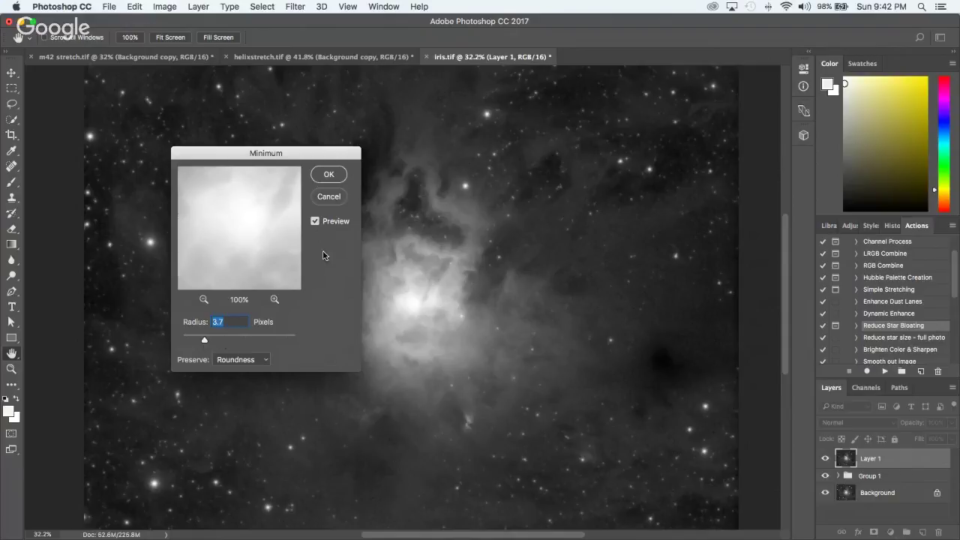
left_click(333, 174)
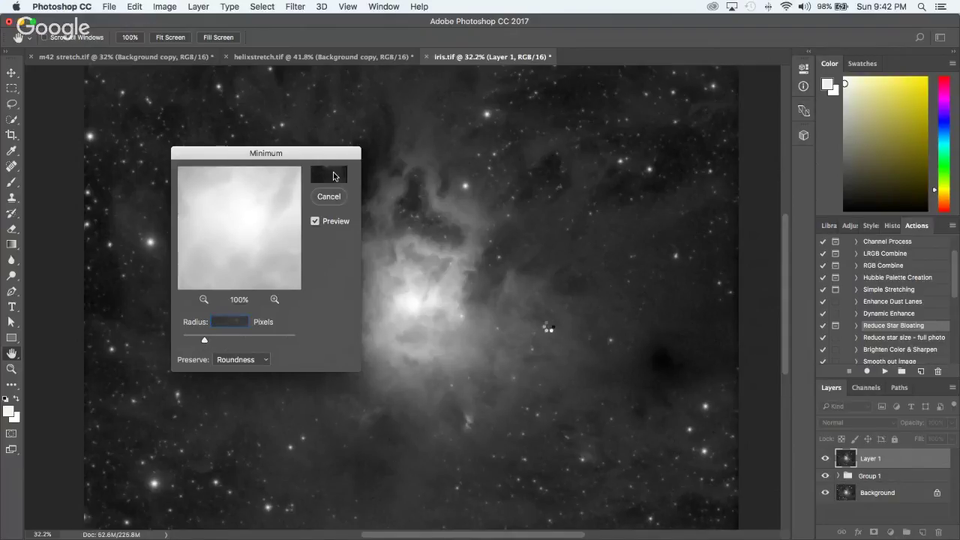
key("l")
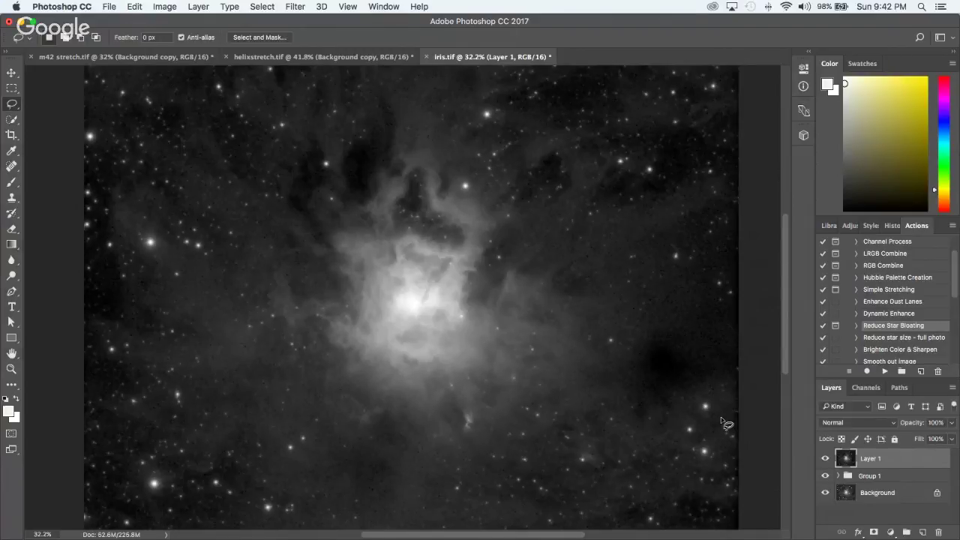
Step: Group Layer 1 with Group 1 as Group 2 and toggle it to compare
left_click_drag(869, 460, 887, 484)
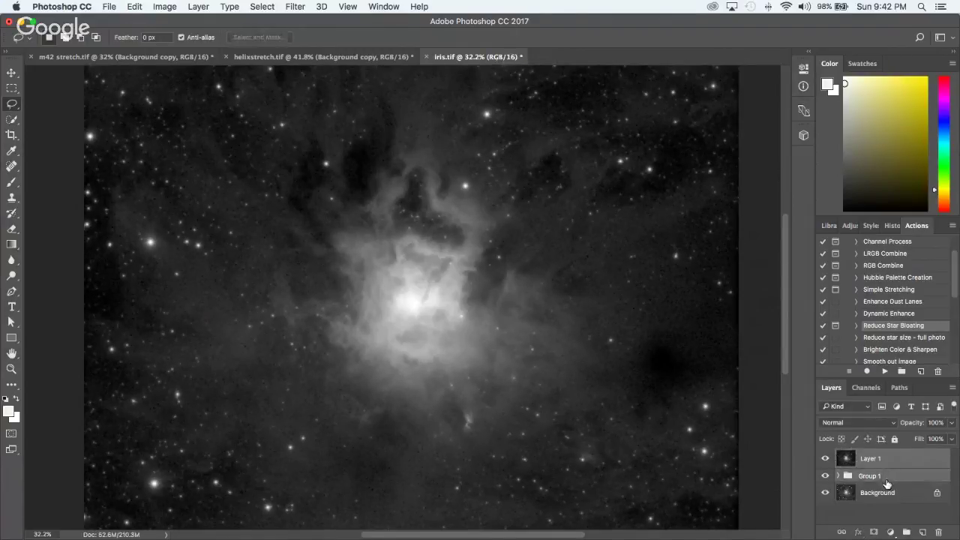
left_click(907, 533)
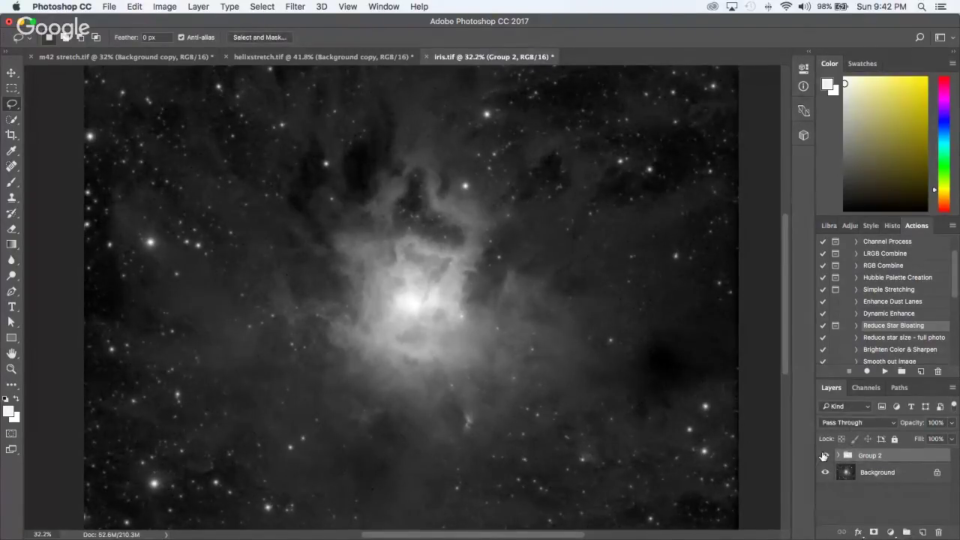
left_click(823, 456)
left_click(823, 455)
left_click(824, 456)
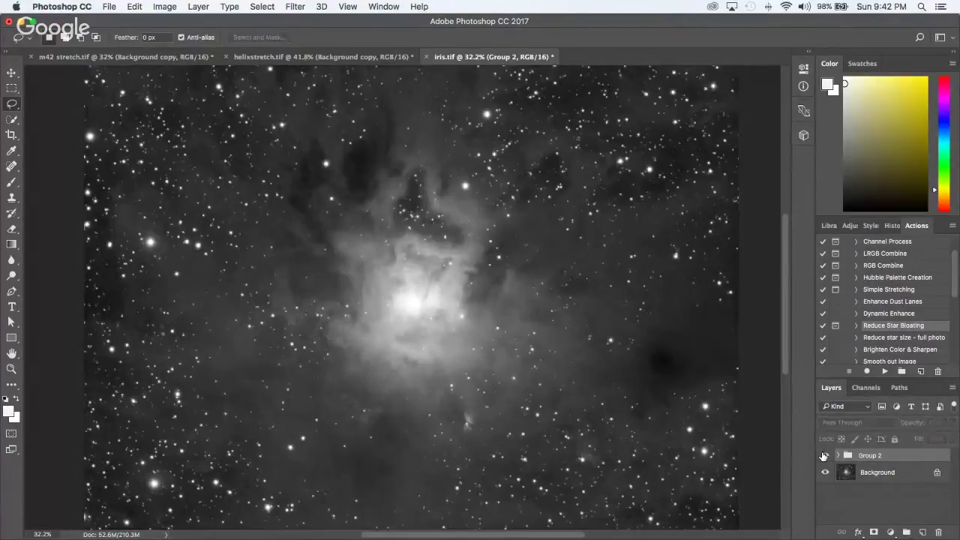
left_click(824, 456)
left_click(824, 455)
left_click(823, 456)
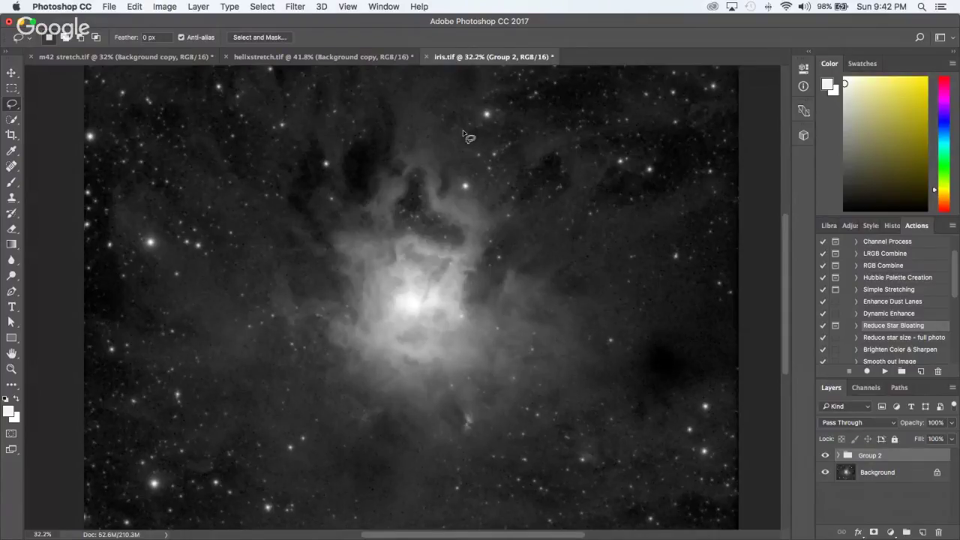
Step: Hide Group 2 and make the Background layer active
left_click(826, 455)
left_click(863, 472)
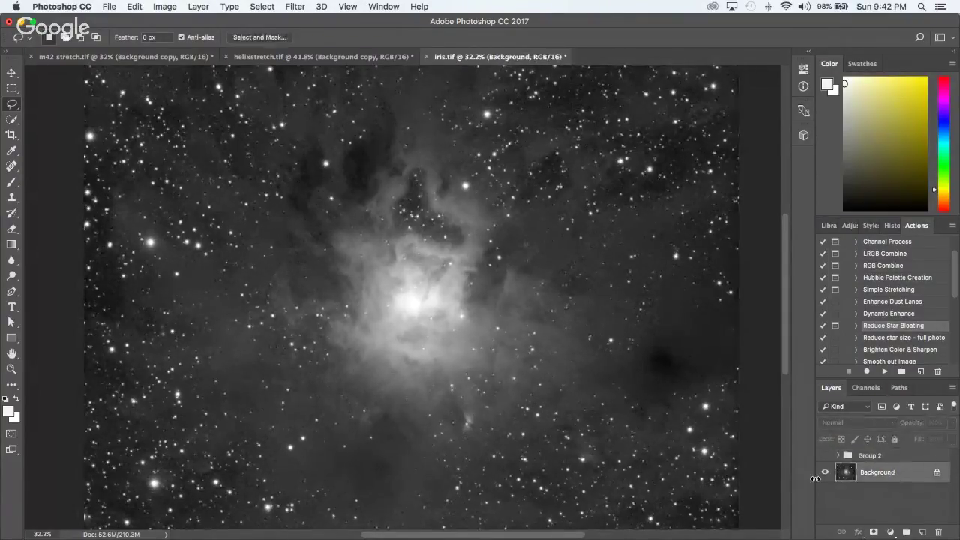
key("ctrl+Up")
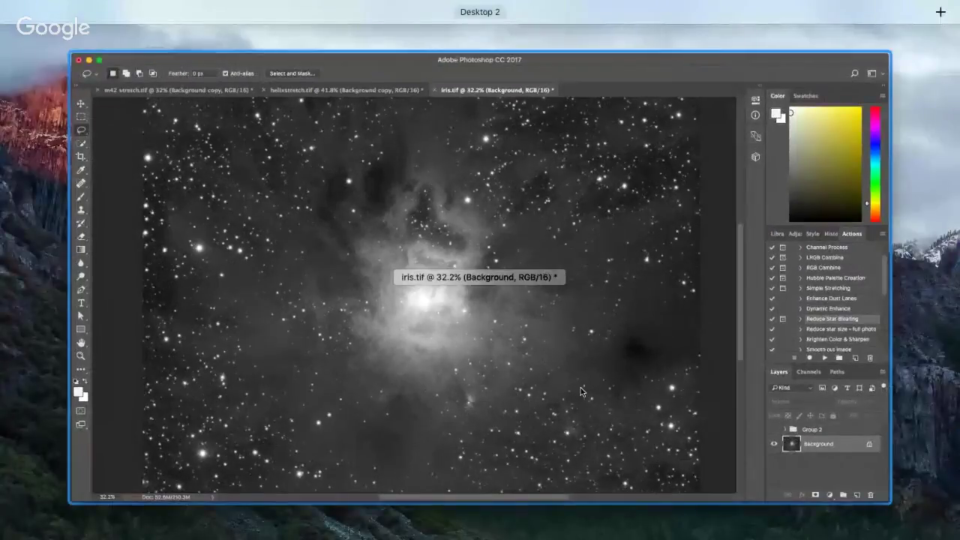
left_click(582, 391)
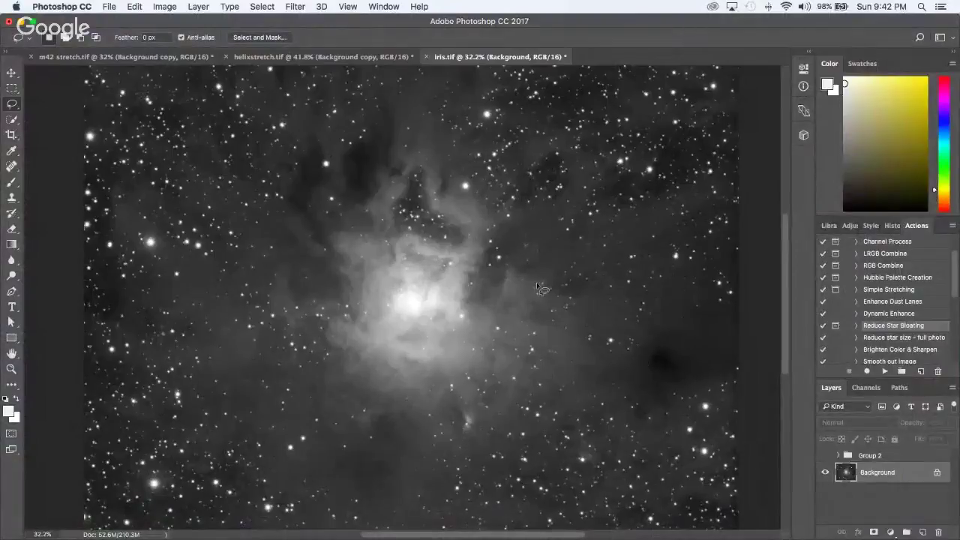
Step: Select the entire canvas and copy the star-field image
left_click(259, 6)
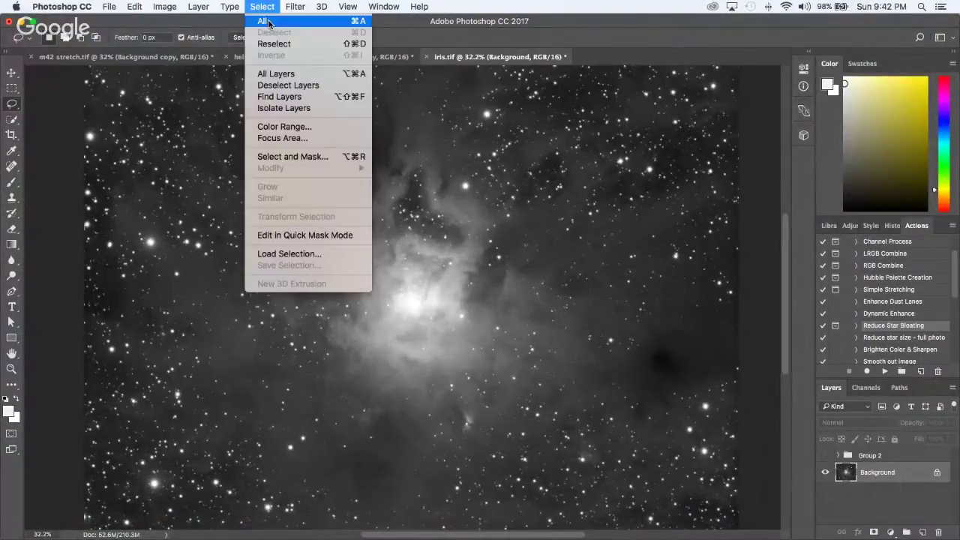
left_click(263, 21)
left_click(135, 6)
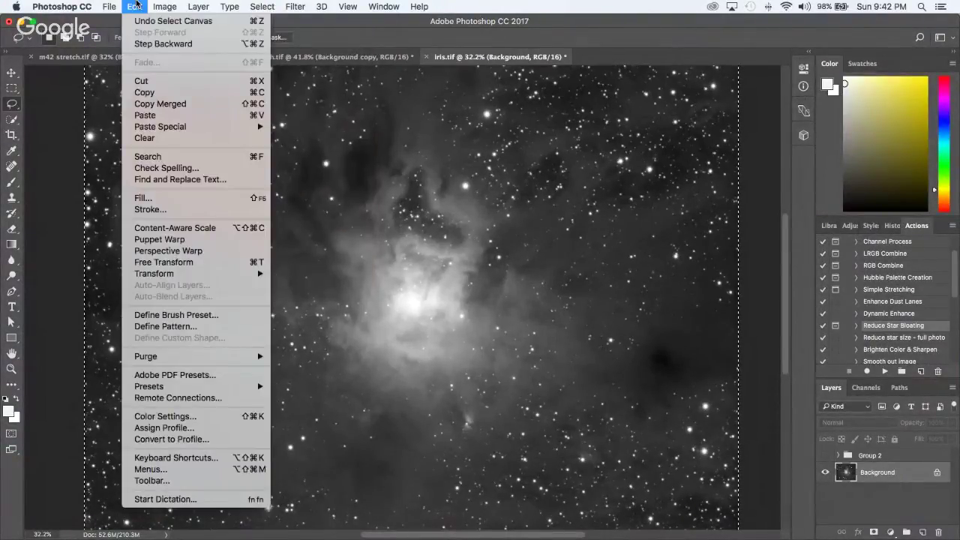
left_click(165, 93)
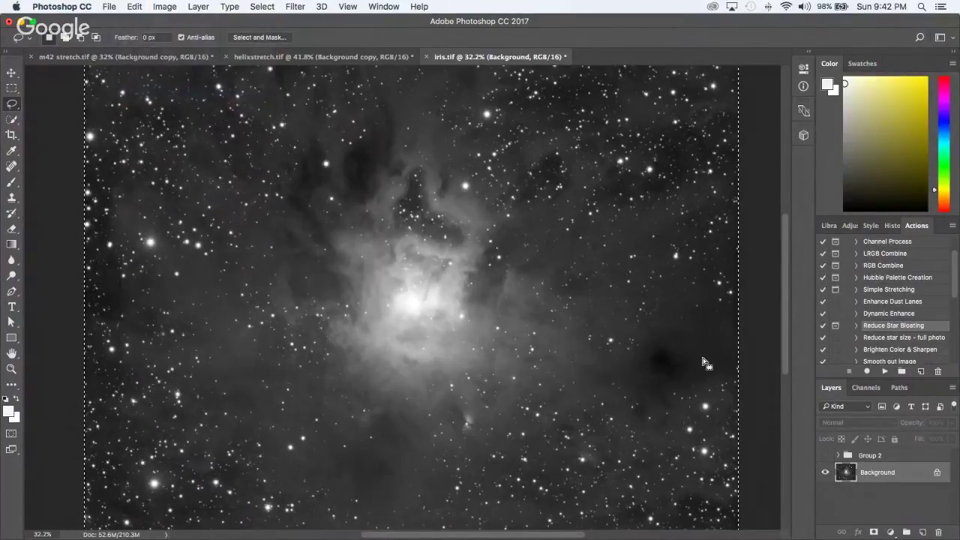
Step: Show Group 2, add a layer mask, and paste the copied image into that mask
left_click(825, 456)
left_click(868, 459)
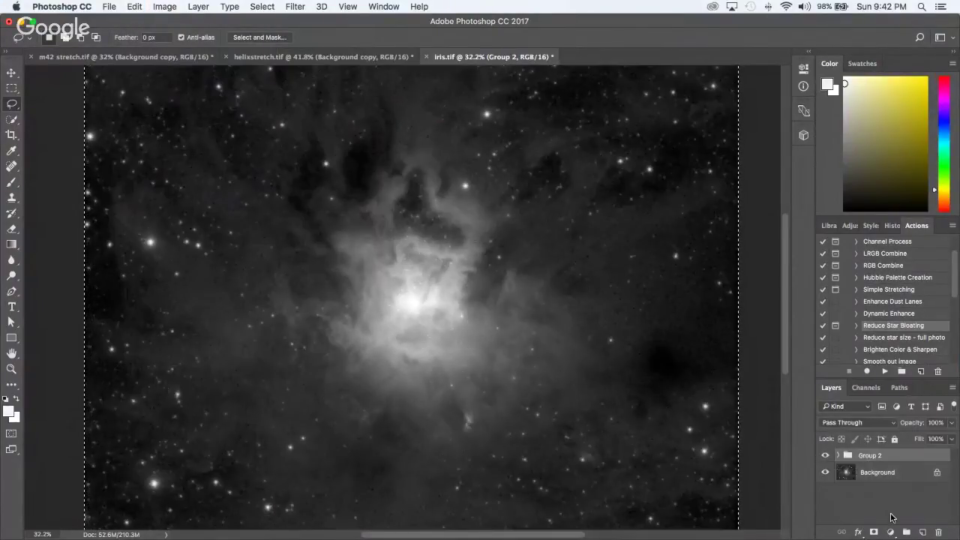
left_click(875, 532)
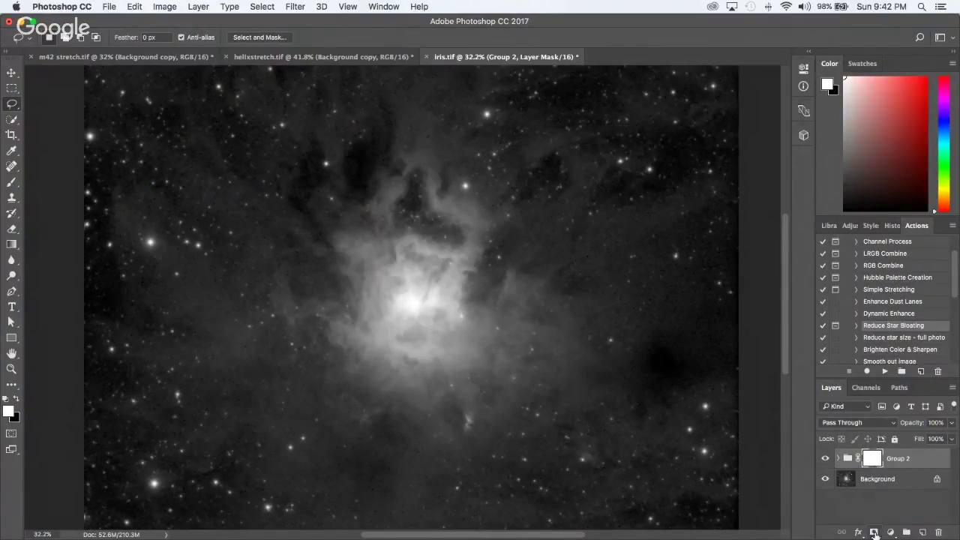
left_click(869, 461, "alt")
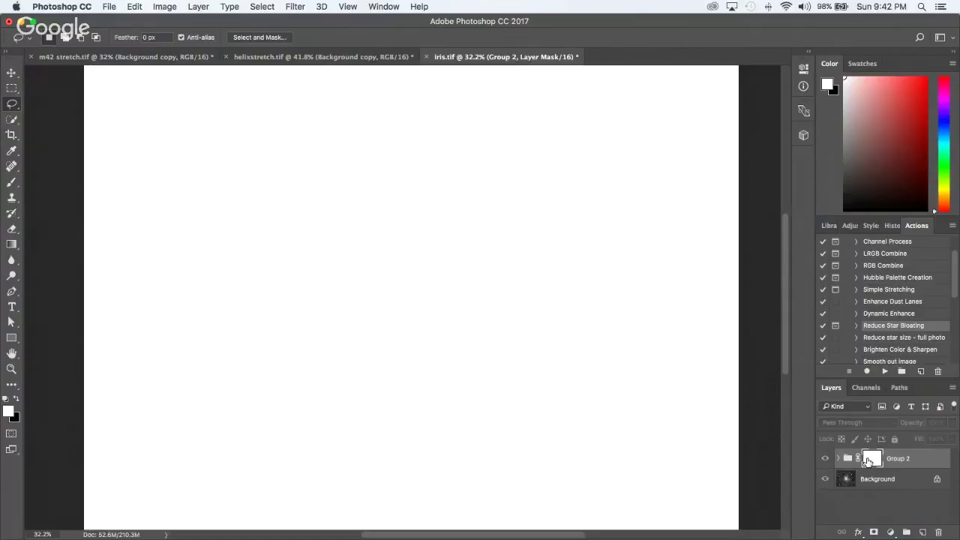
key("super+v")
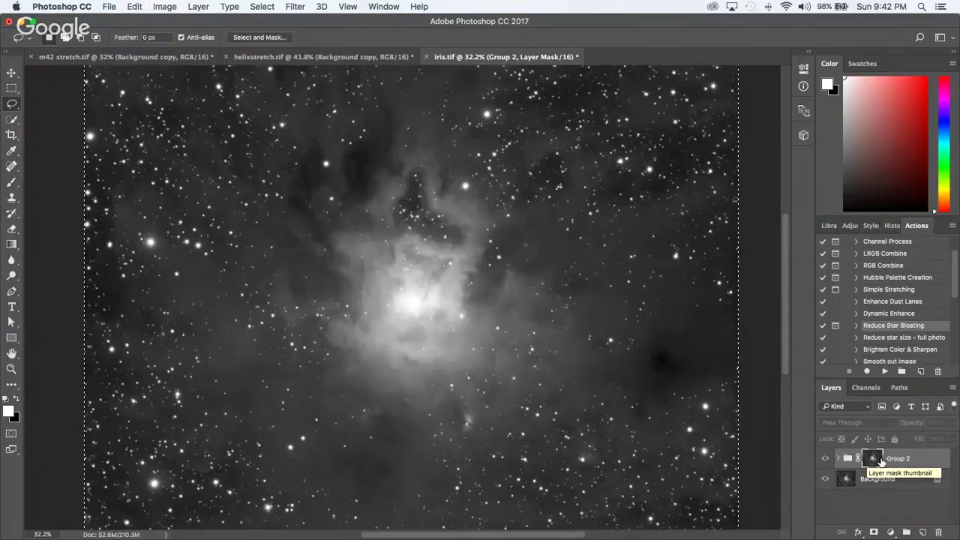
left_click(878, 479)
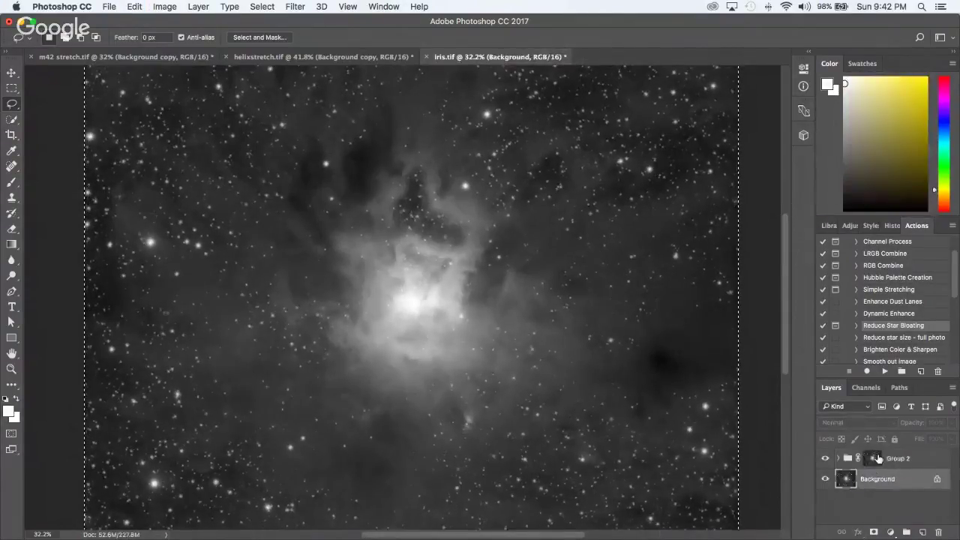
left_click(872, 459)
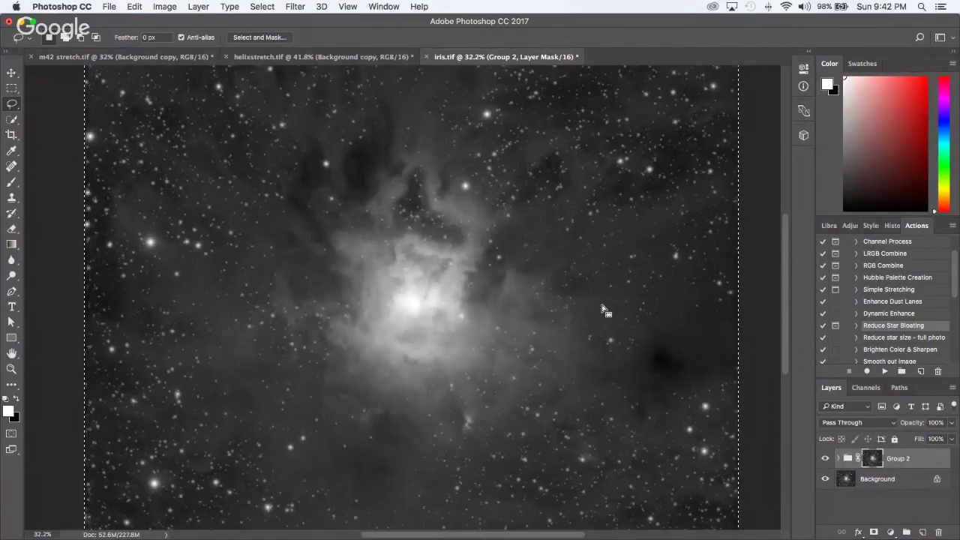
Step: Drop the whole-canvas selection and zoom in to inspect the nebula
key("super+d")
scroll(604, 311, "down", 1)
scroll(604, 312, "up", 5)
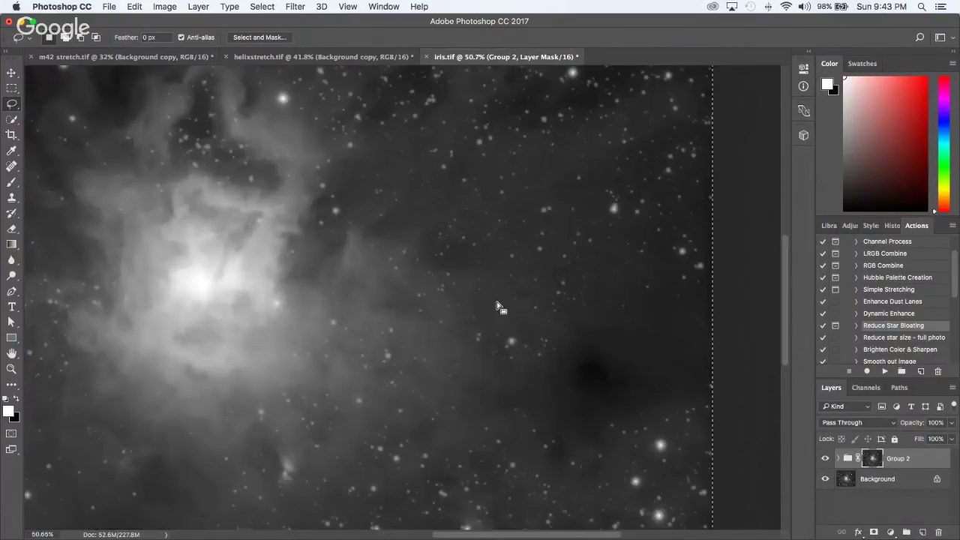
scroll(499, 307, "up", 3)
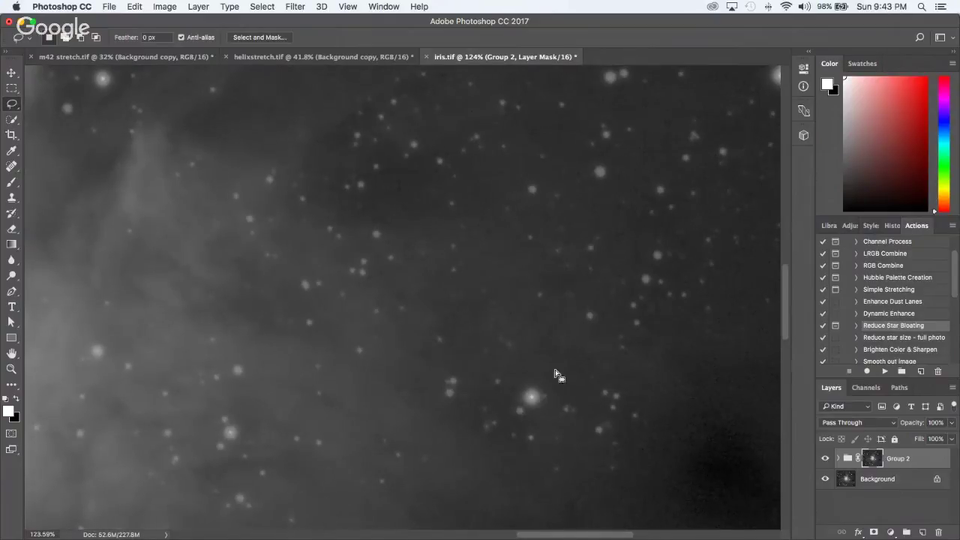
scroll(634, 390, "down", 3)
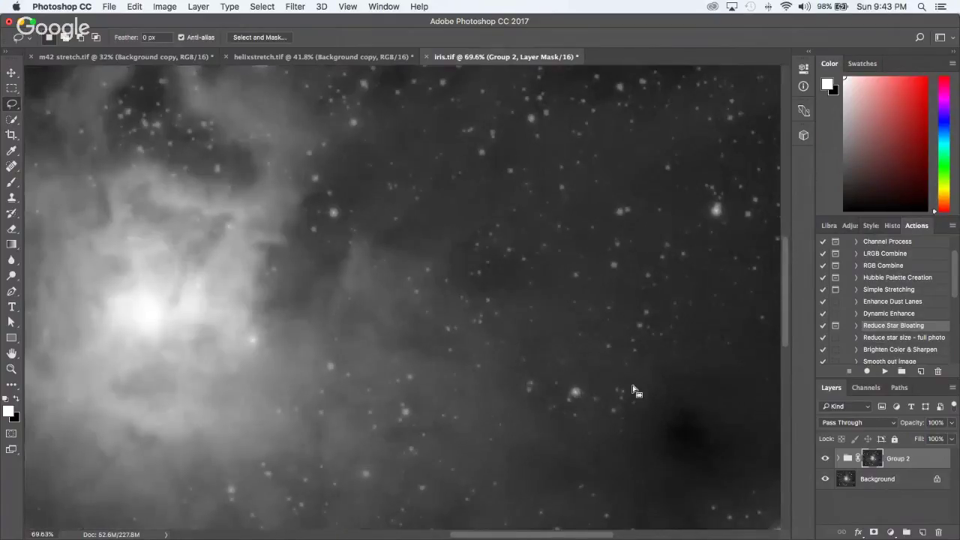
scroll(571, 377, "down", 6)
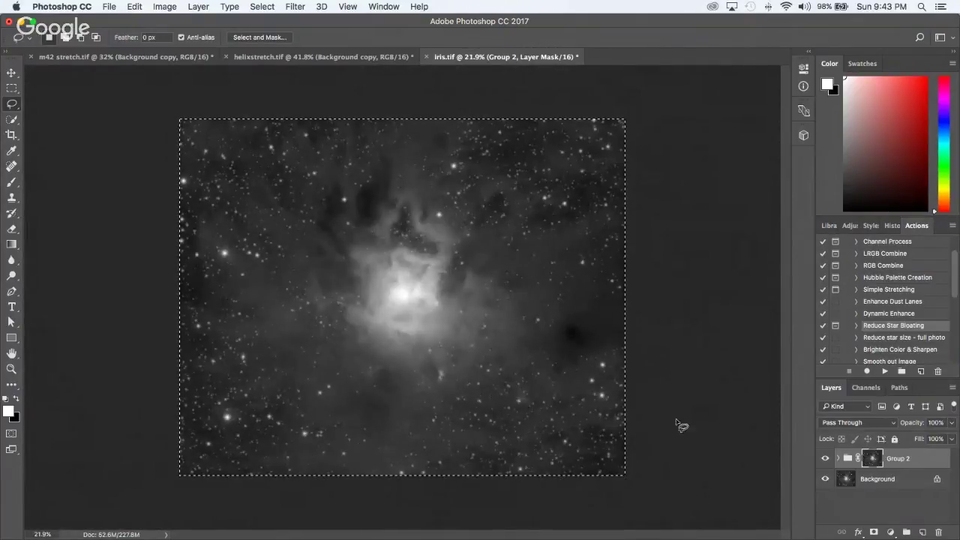
Step: Compare the nebula with Group 2 hidden and shown, then target the group's image for opacity
left_click(826, 458)
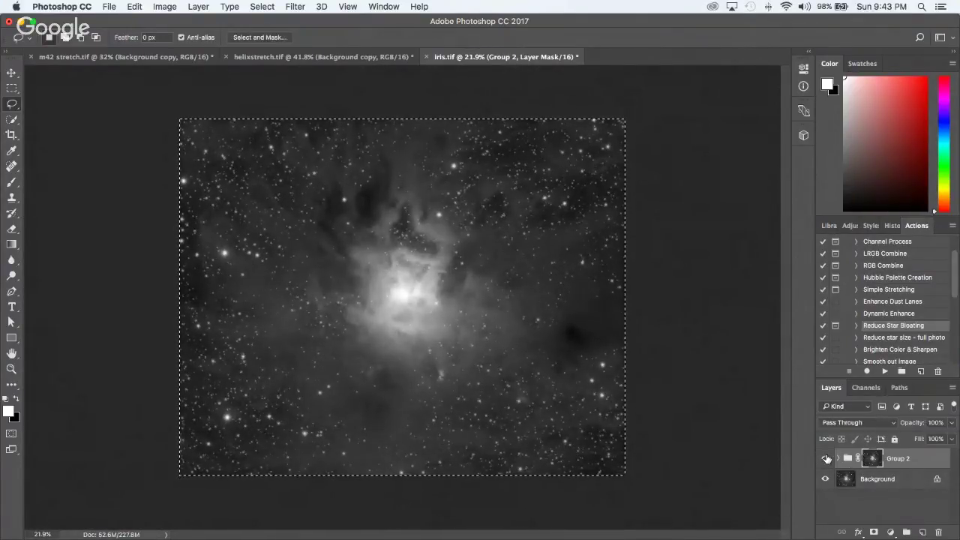
left_click(826, 458)
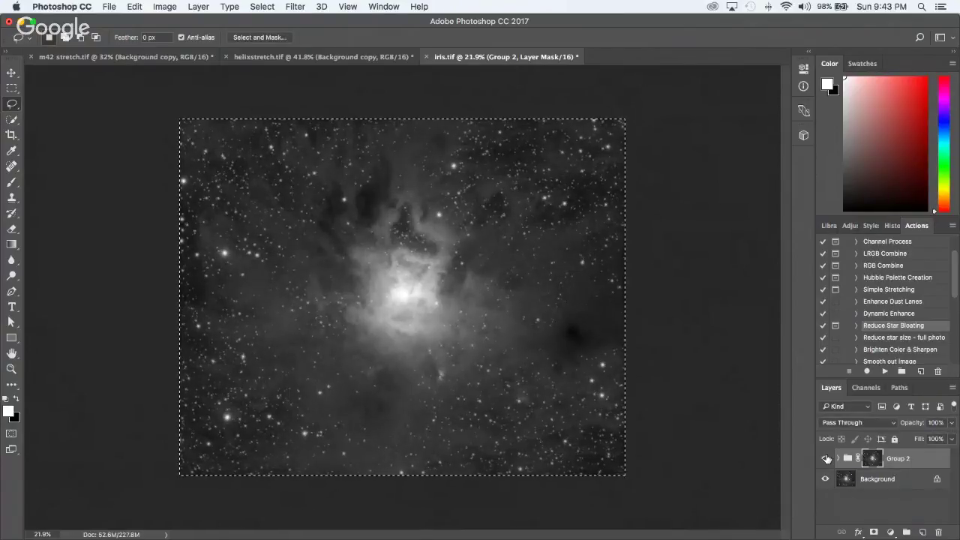
left_click(826, 459)
left_click(827, 458)
left_click(826, 458)
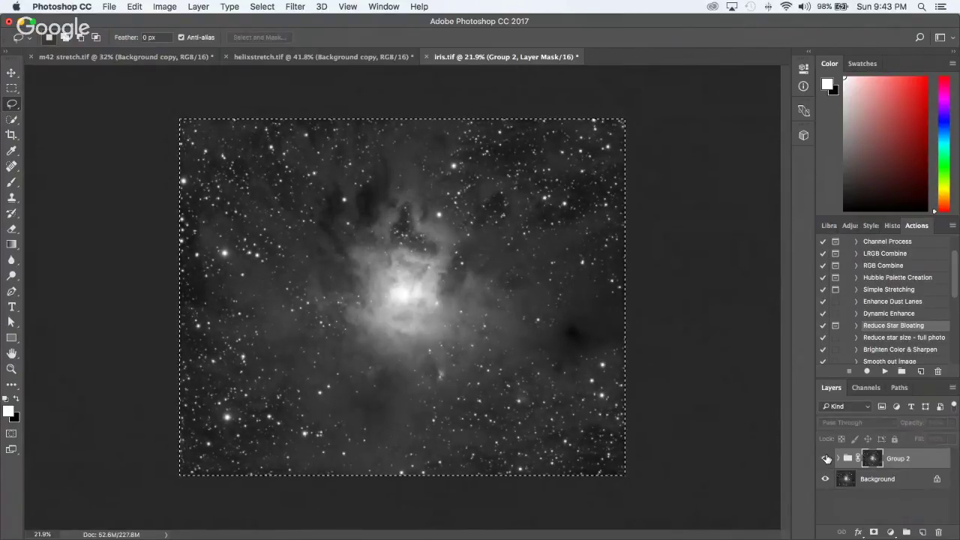
left_click(827, 458)
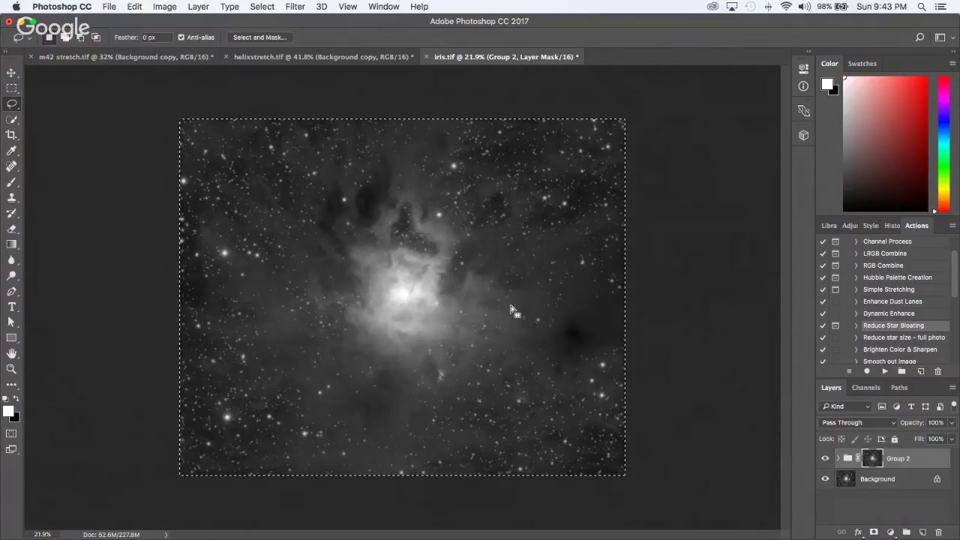
scroll(511, 308, "up", 5)
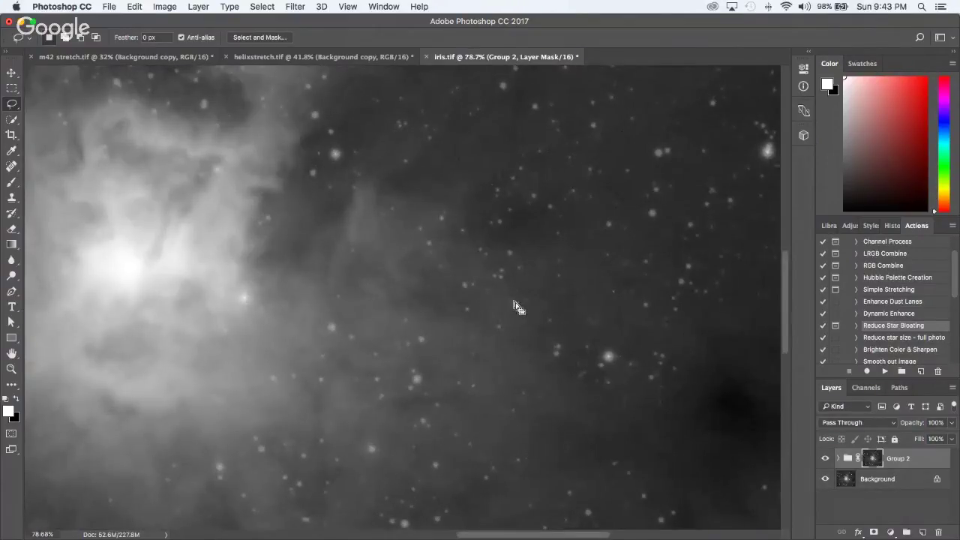
left_click(923, 460)
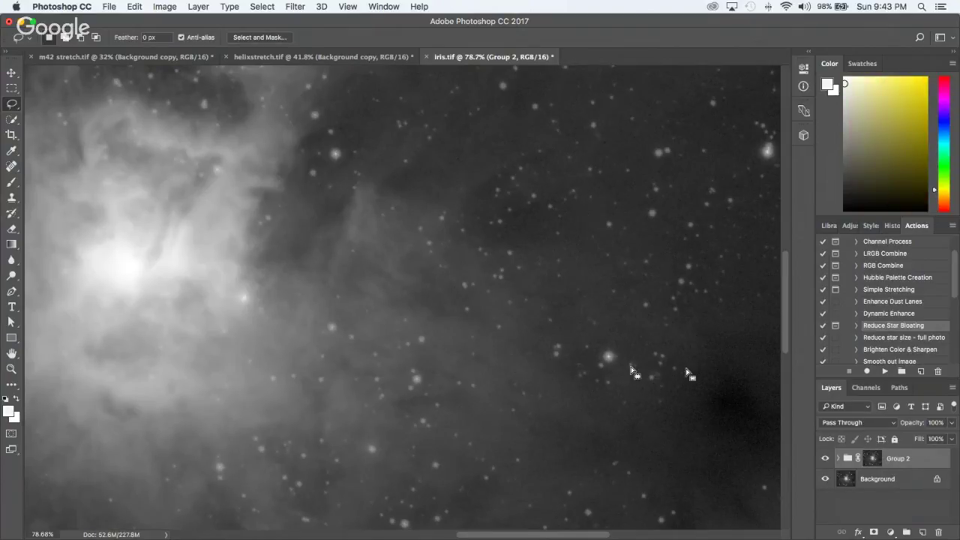
left_click(952, 423)
left_click_drag(951, 438, 926, 439)
scroll(566, 351, "down", 3)
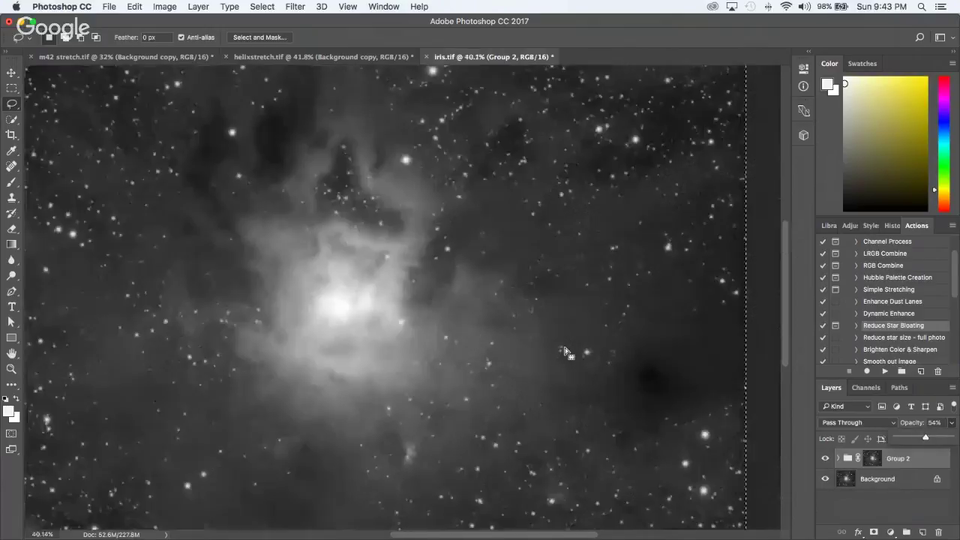
scroll(565, 351, "down", 1)
scroll(566, 351, "up", 3)
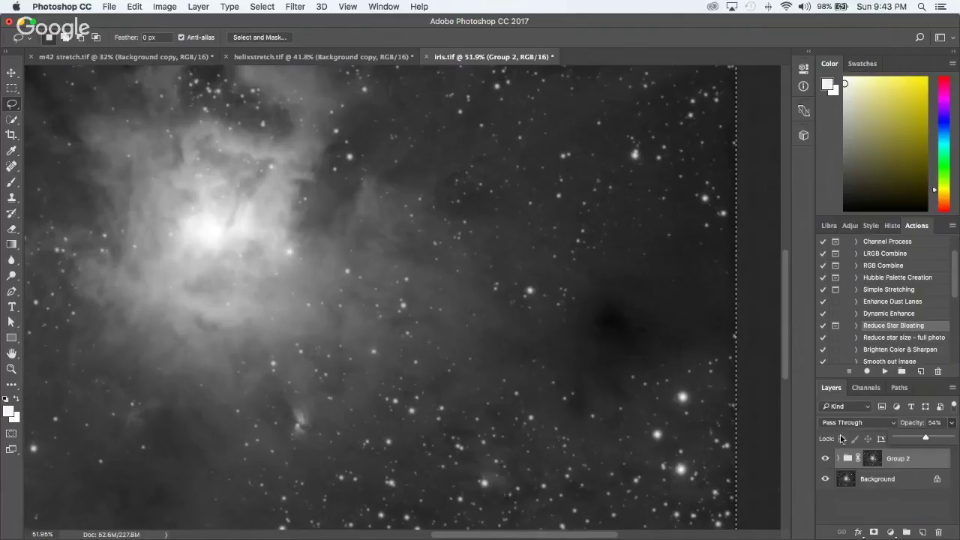
scroll(565, 353, "up", 3)
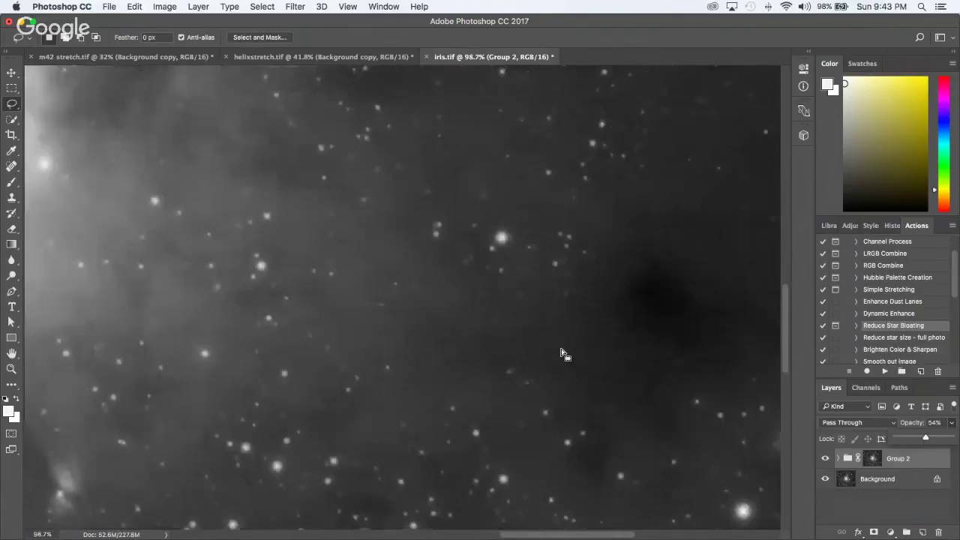
scroll(564, 352, "down", 3)
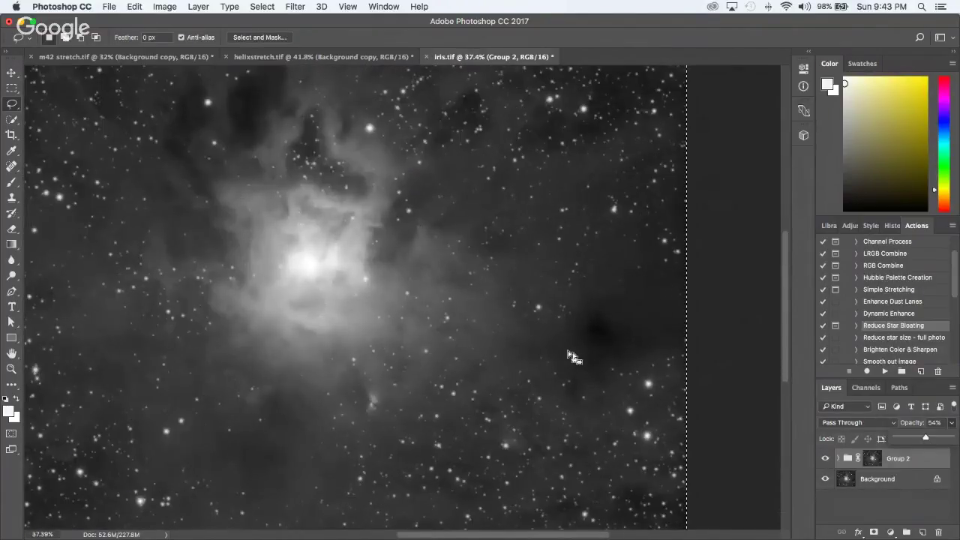
scroll(540, 341, "up", 3)
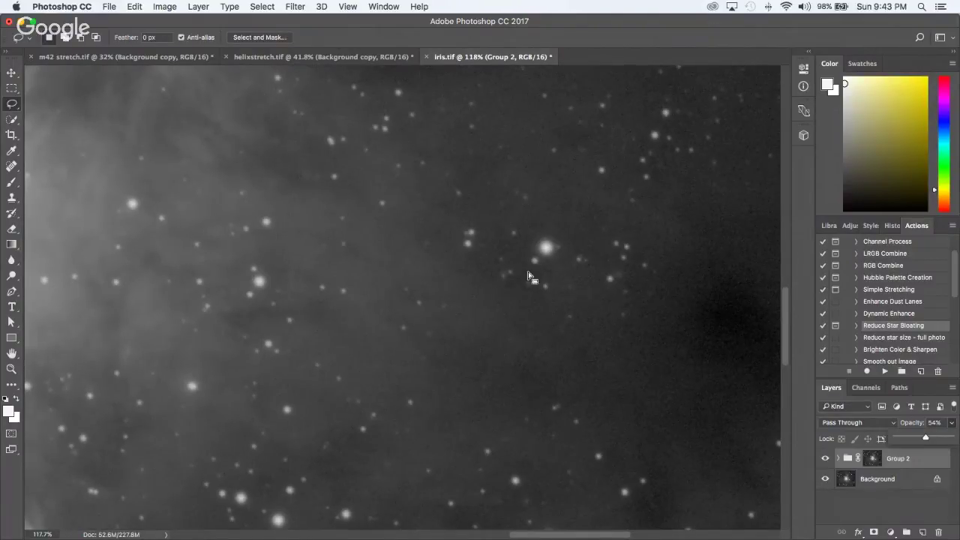
scroll(518, 291, "down", 5)
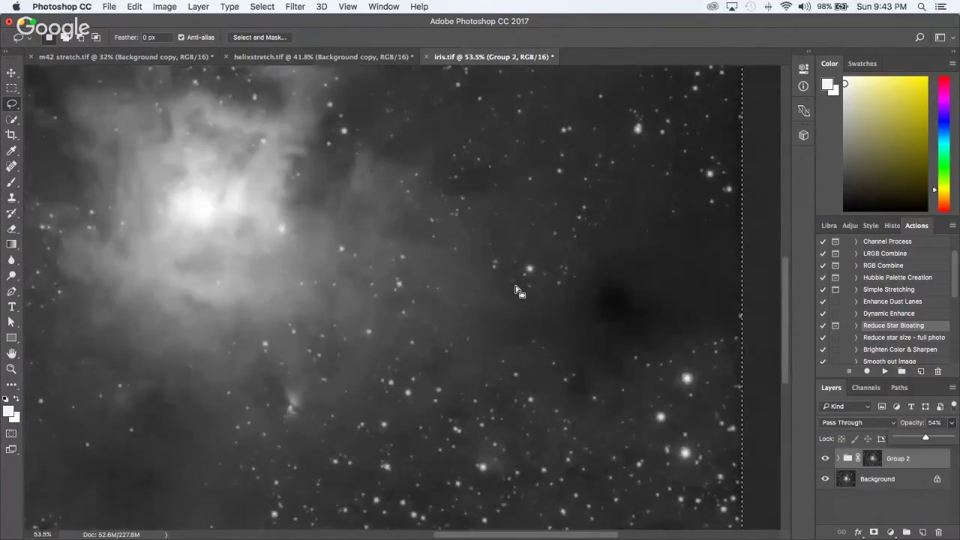
scroll(488, 285, "down", 2)
scroll(487, 284, "up", 3)
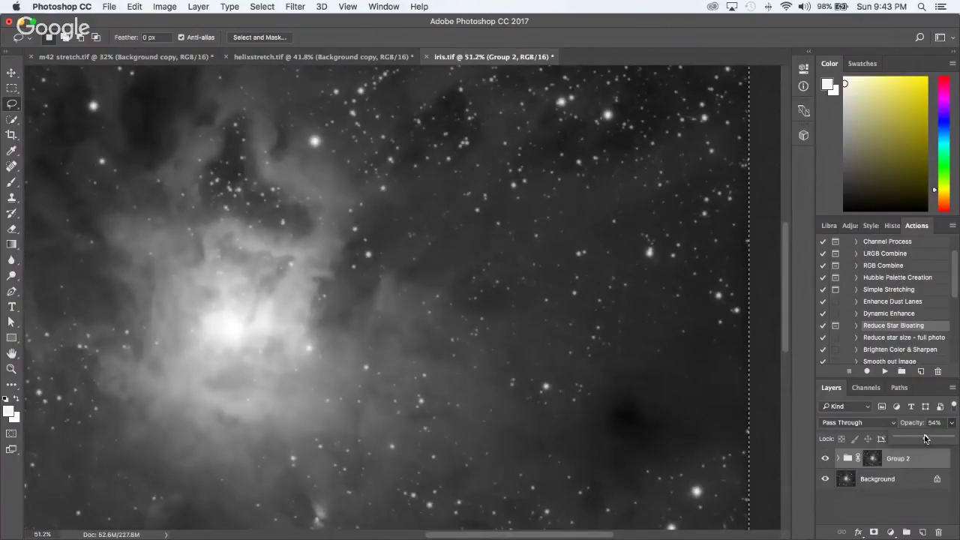
scroll(495, 353, "up", 2)
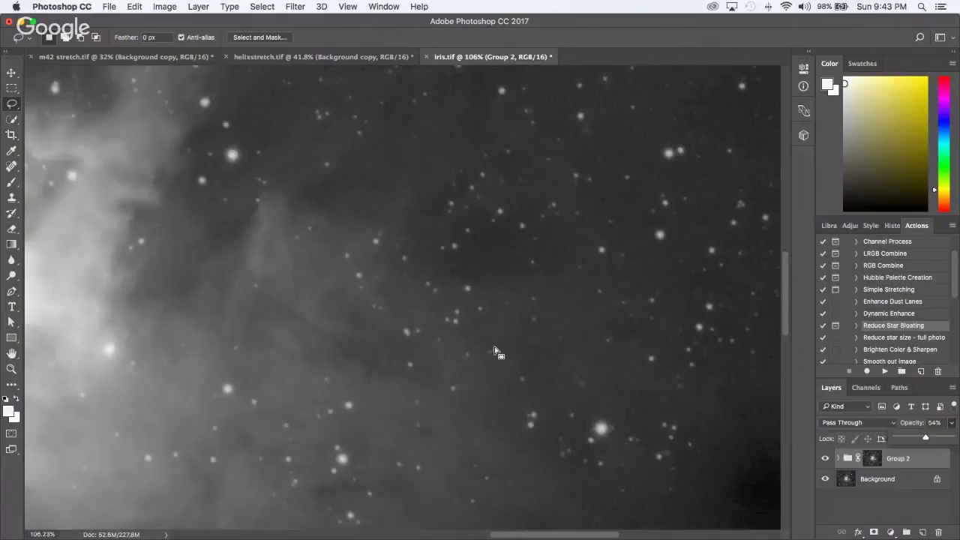
scroll(495, 353, "down", 5)
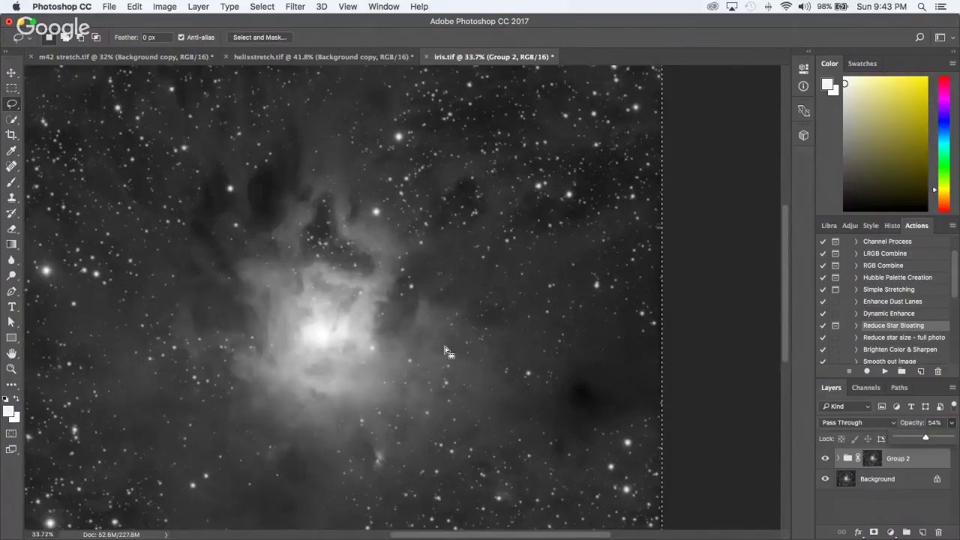
scroll(465, 352, "down", 3)
scroll(404, 321, "up", 3)
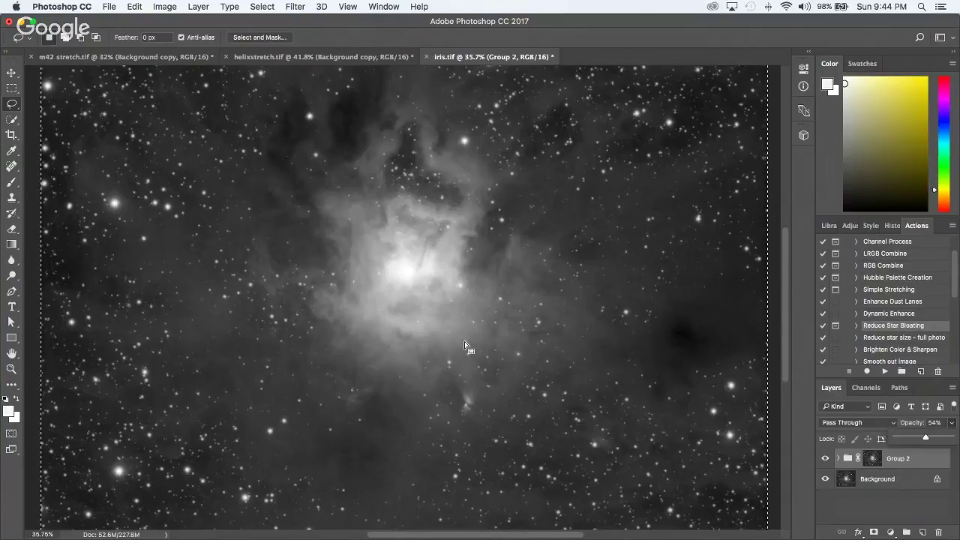
left_click(825, 461)
left_click(825, 460)
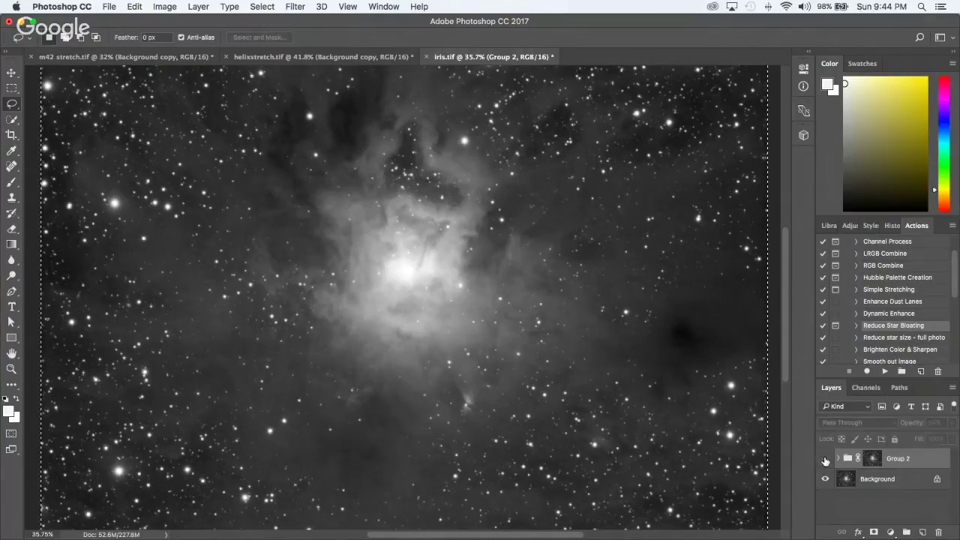
left_click(825, 460)
left_click(825, 460)
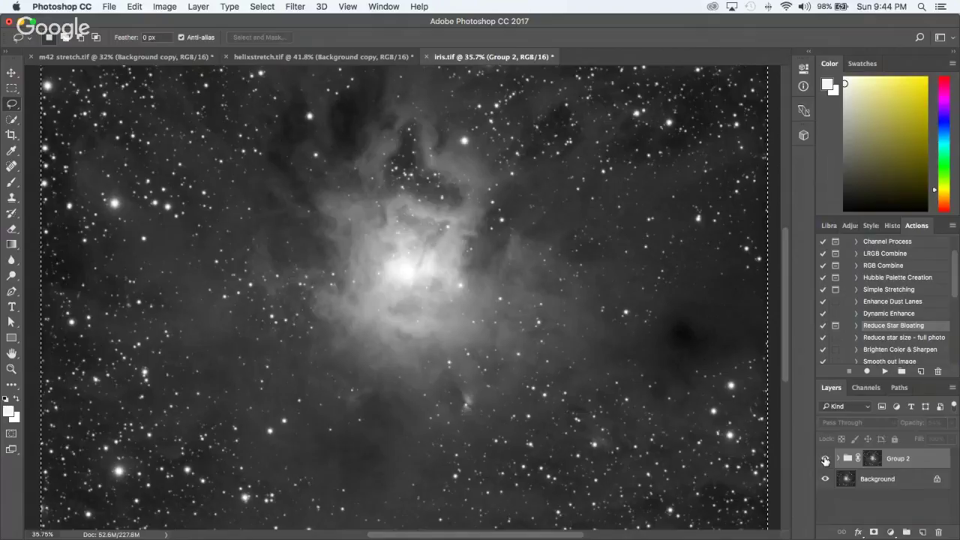
left_click(825, 461)
left_click(825, 461)
left_click(825, 461)
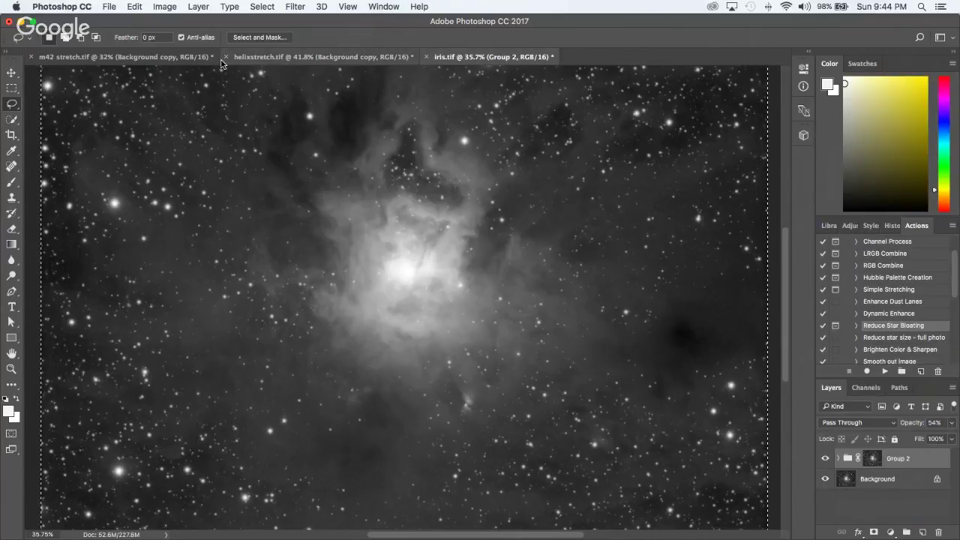
Step: Switch to helixstretch.tif and delete its Background copy layer
left_click(265, 58)
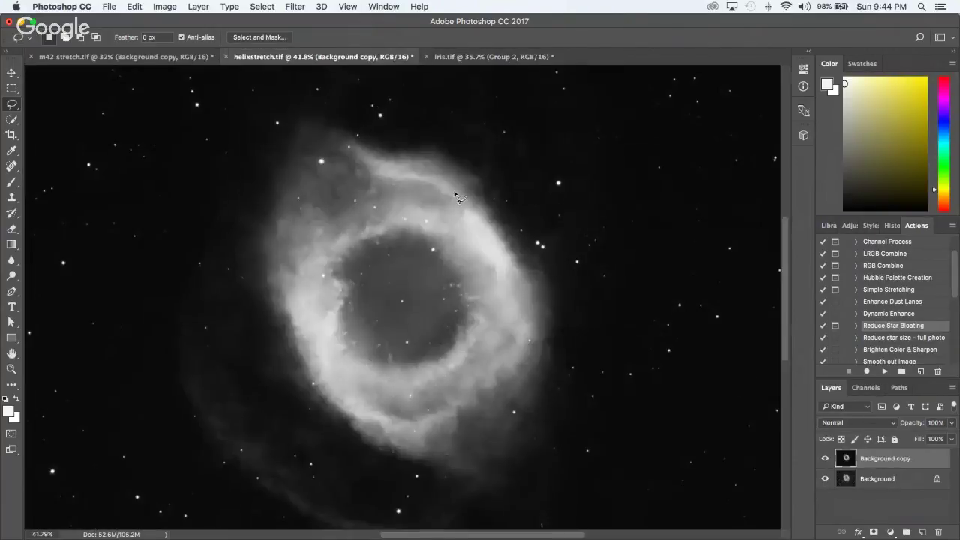
right_click(896, 461)
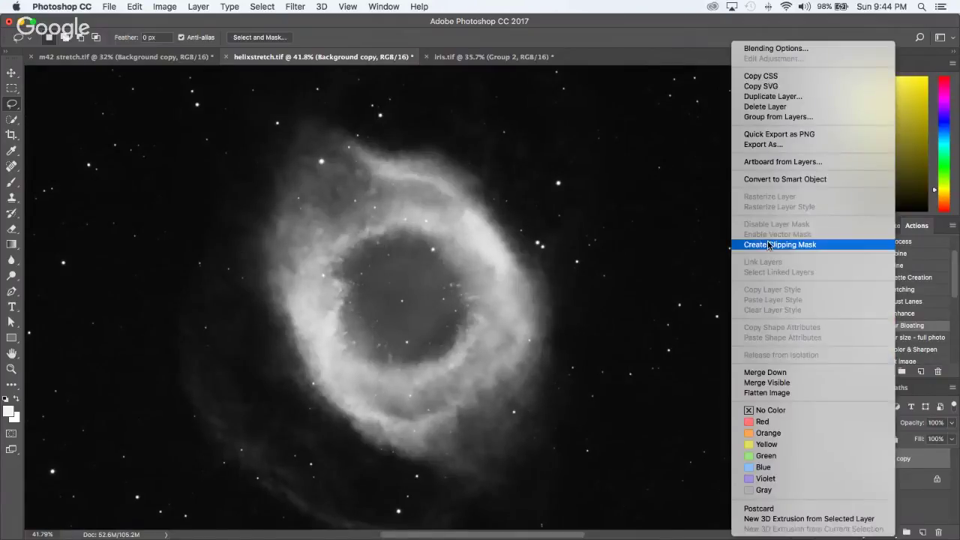
left_click(761, 108)
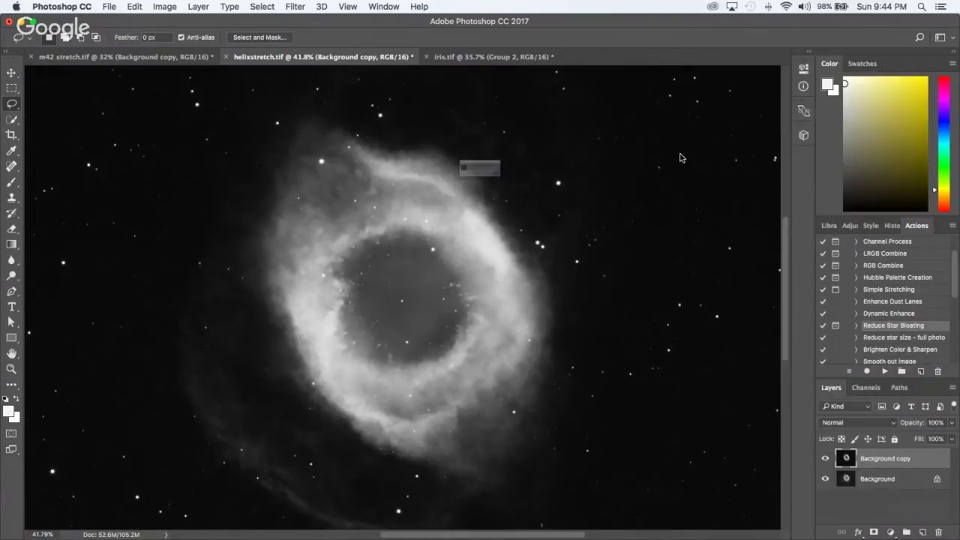
left_click(563, 198)
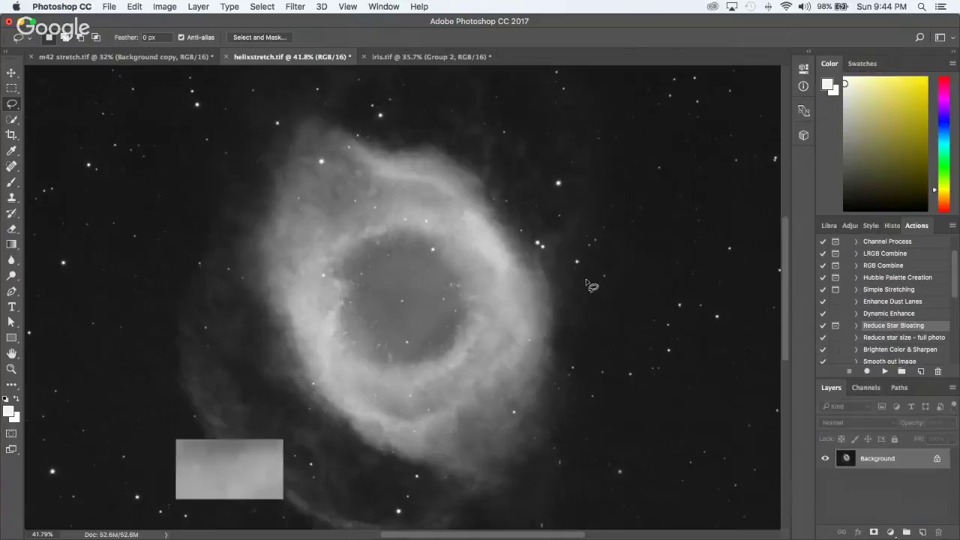
Step: Zoom in and out to inspect the remaining Background nebula image
scroll(591, 287, "up", 3)
scroll(591, 287, "down", 5)
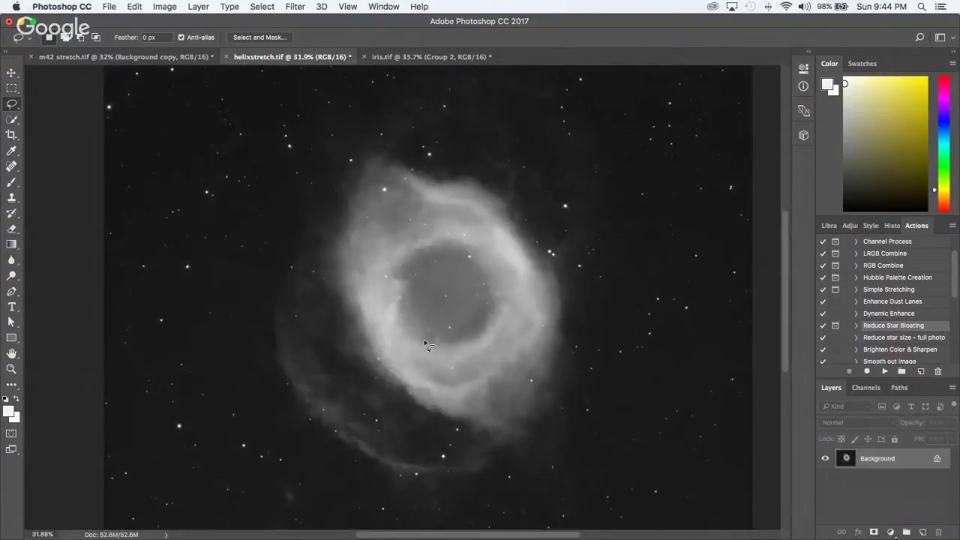
scroll(477, 367, "down", 2)
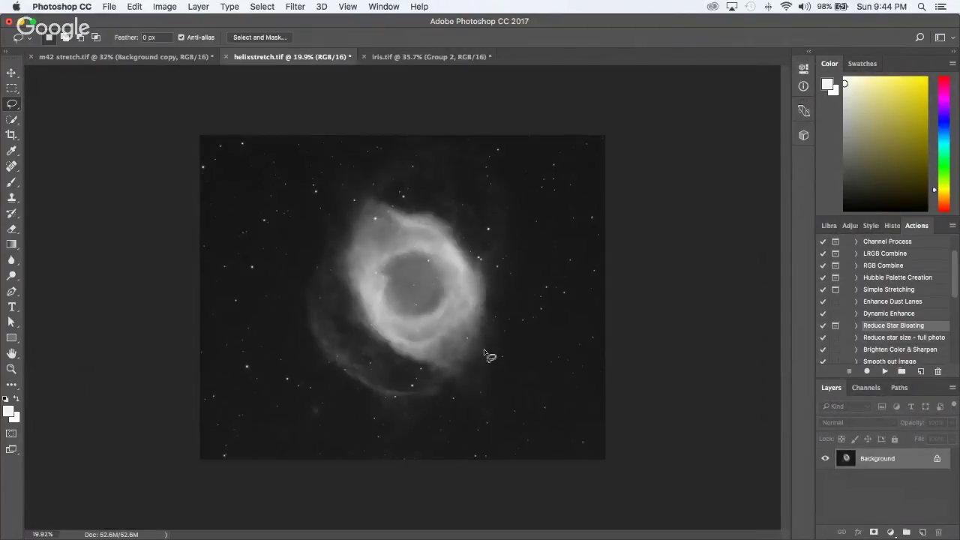
scroll(484, 354, "up", 5)
scroll(353, 248, "up", 3)
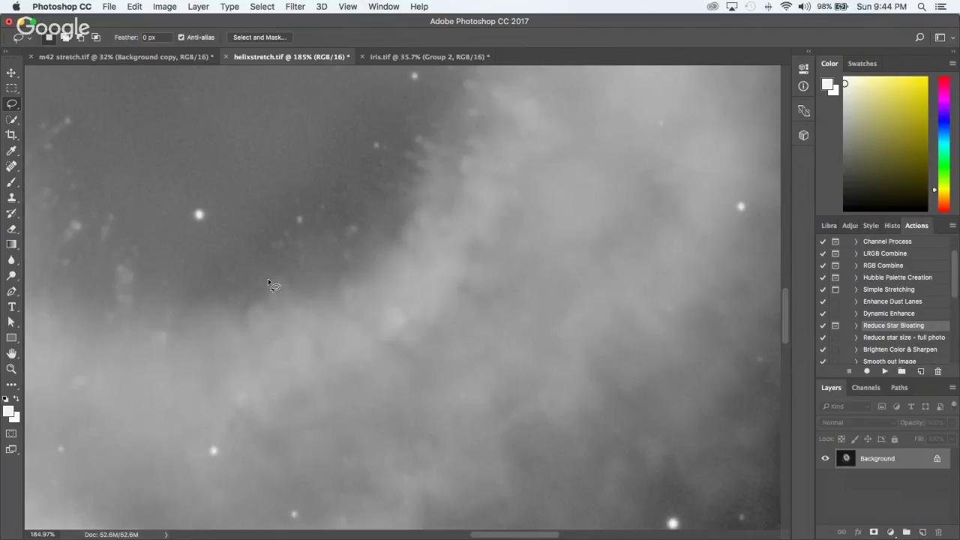
scroll(268, 283, "down", 3)
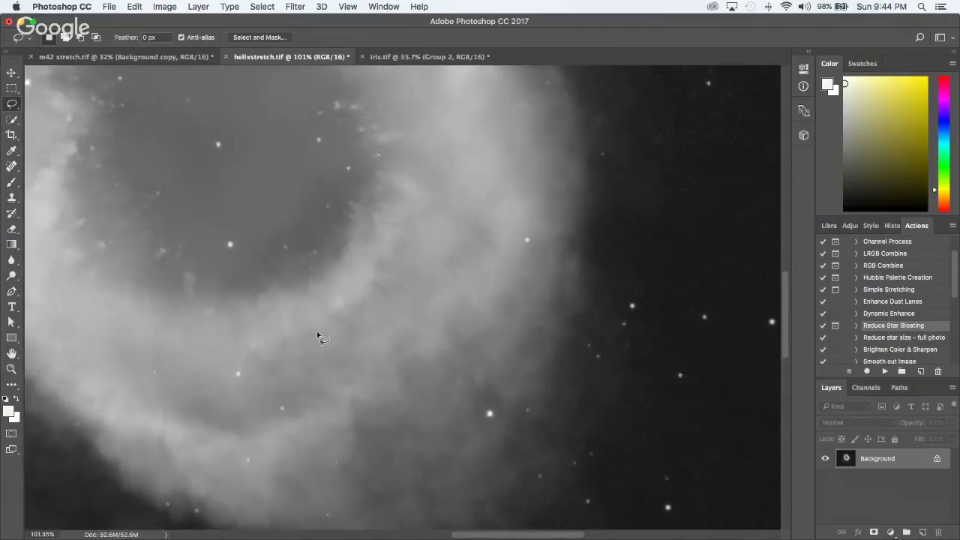
scroll(317, 331, "down", 4)
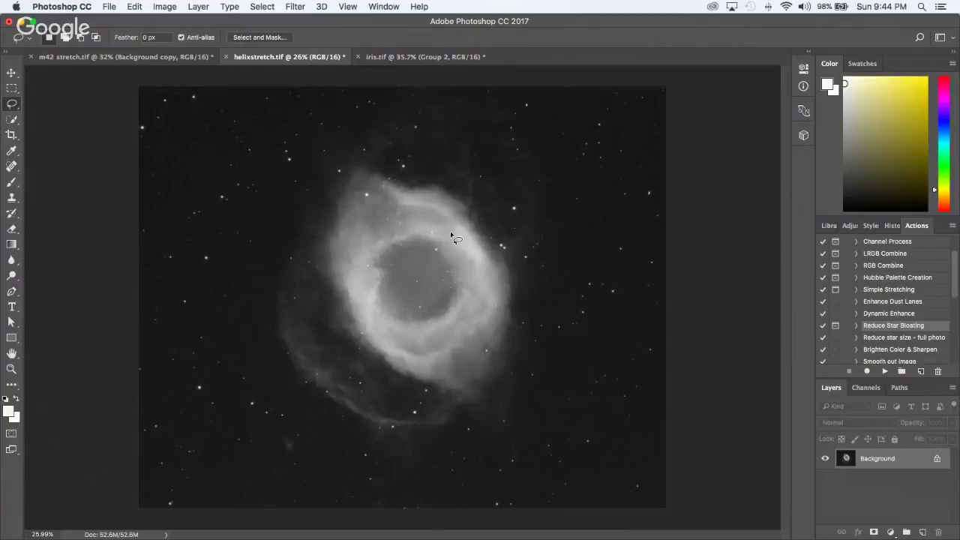
scroll(452, 237, "up", 4)
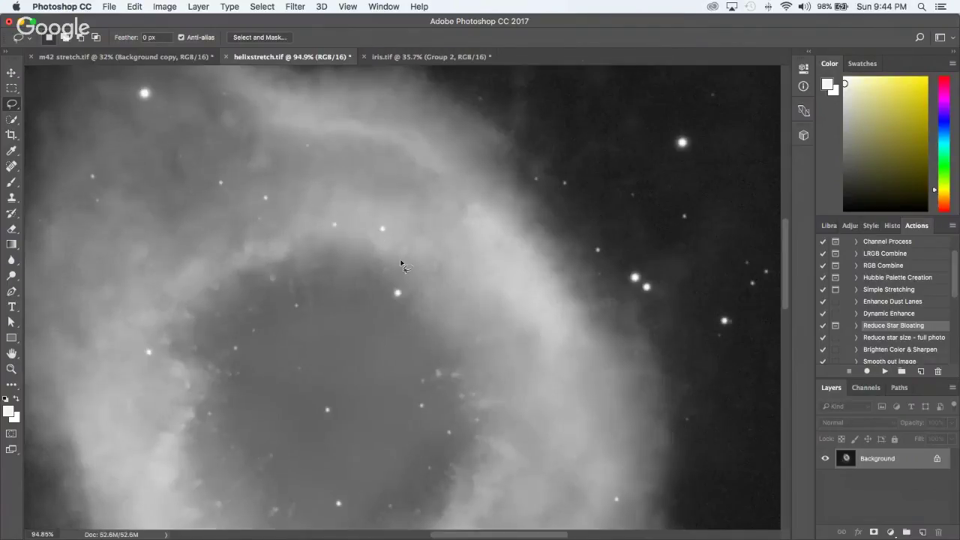
scroll(507, 267, "up", 2)
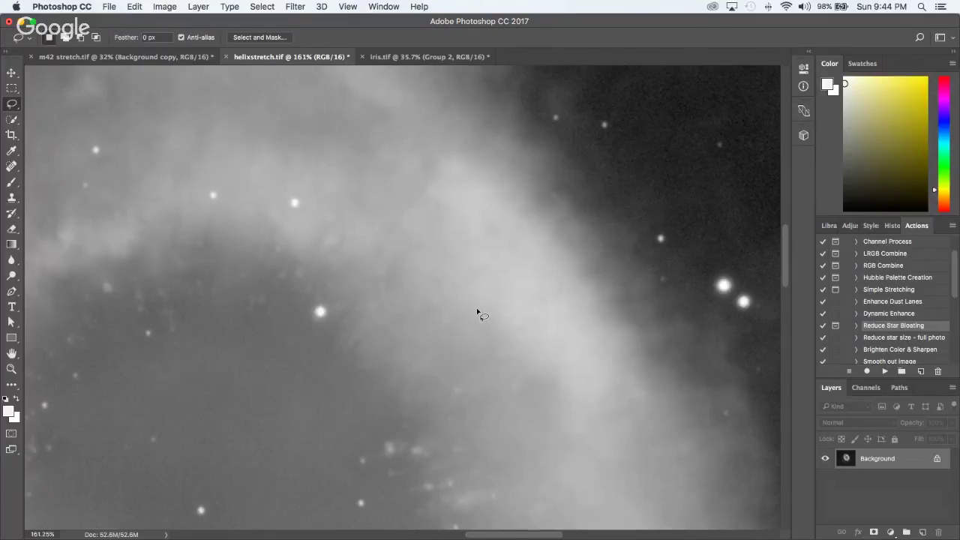
scroll(495, 339, "down", 5)
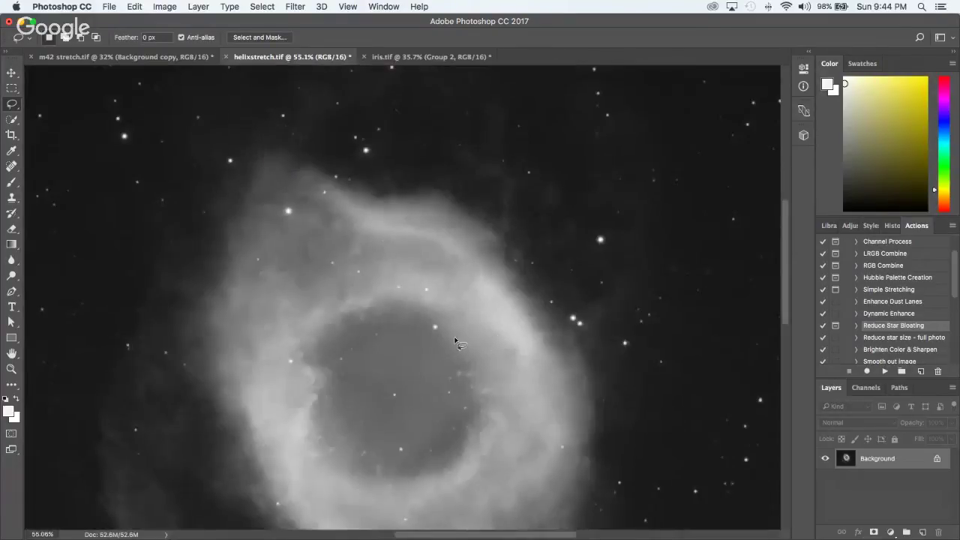
scroll(455, 338, "down", 5)
scroll(413, 299, "up", 2)
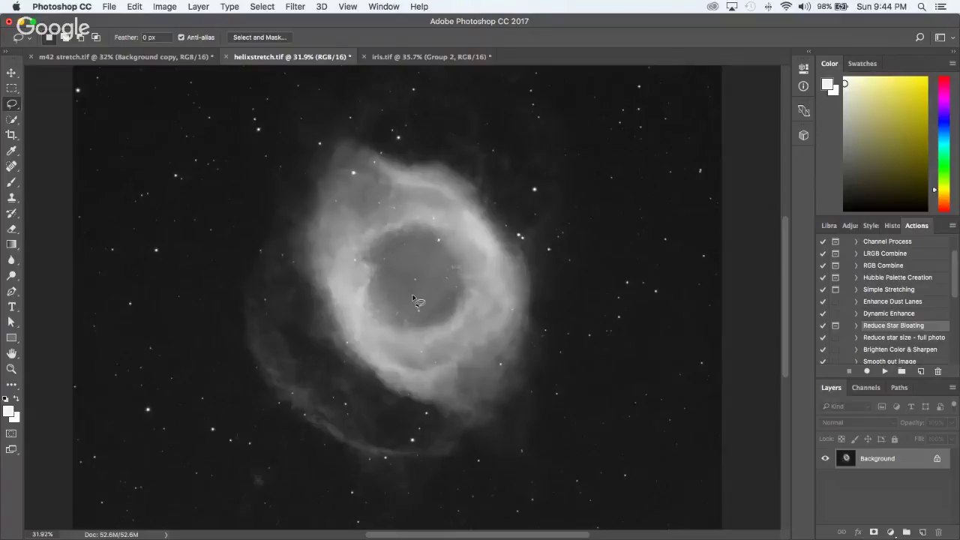
scroll(413, 299, "up", 3)
scroll(422, 326, "down", 3)
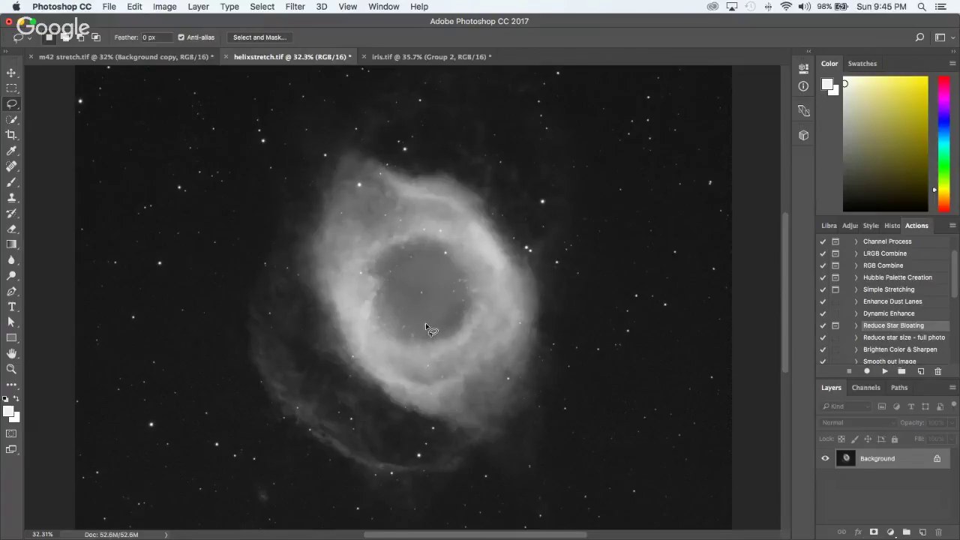
scroll(388, 367, "up", 3)
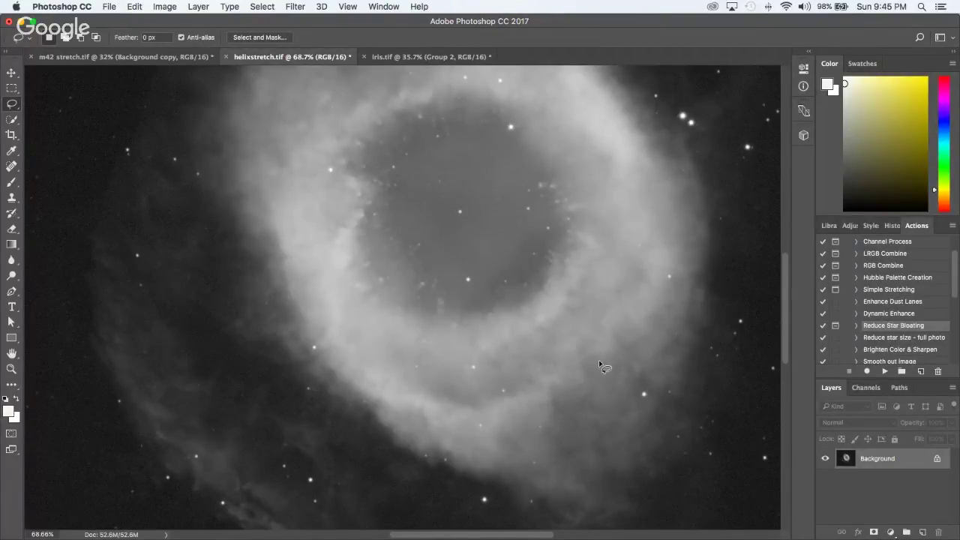
scroll(604, 368, "up", 5)
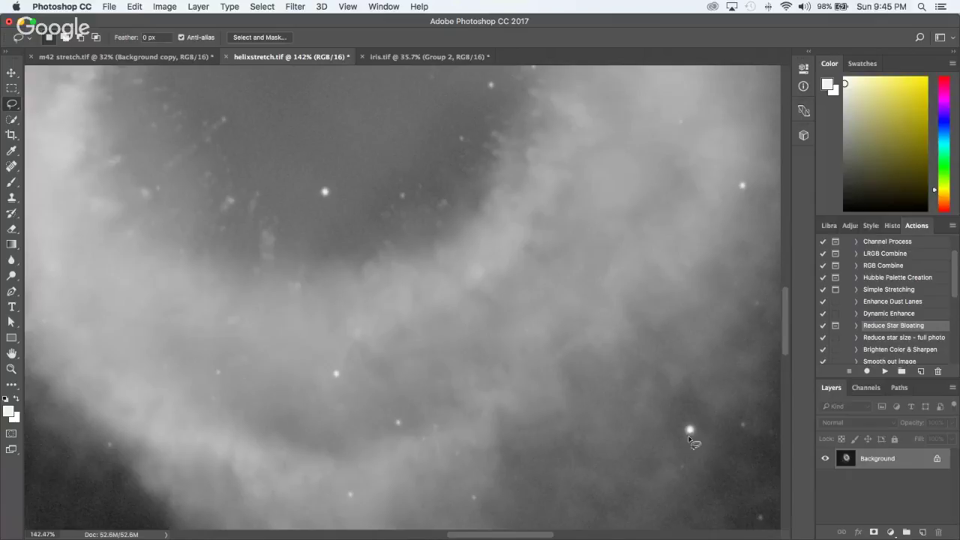
scroll(672, 426, "down", 5)
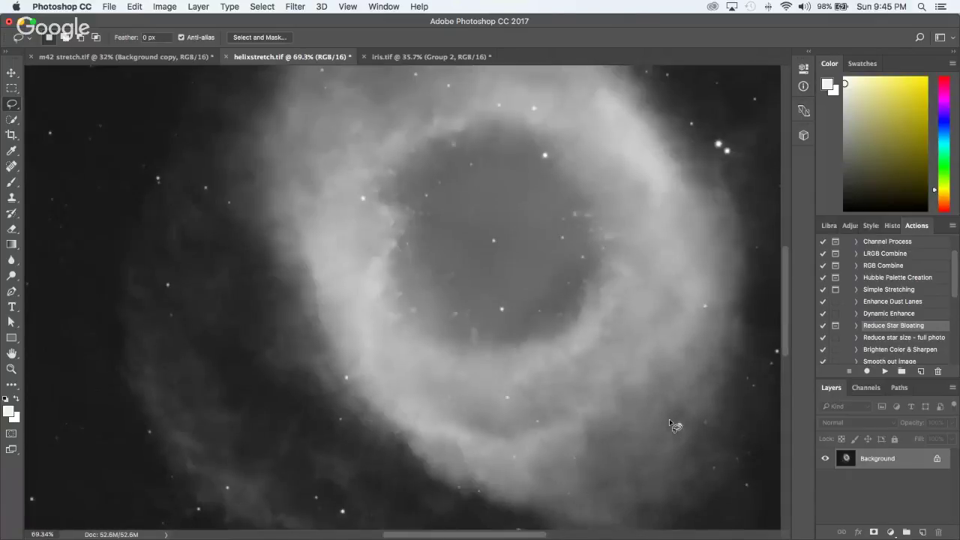
scroll(675, 426, "down", 2)
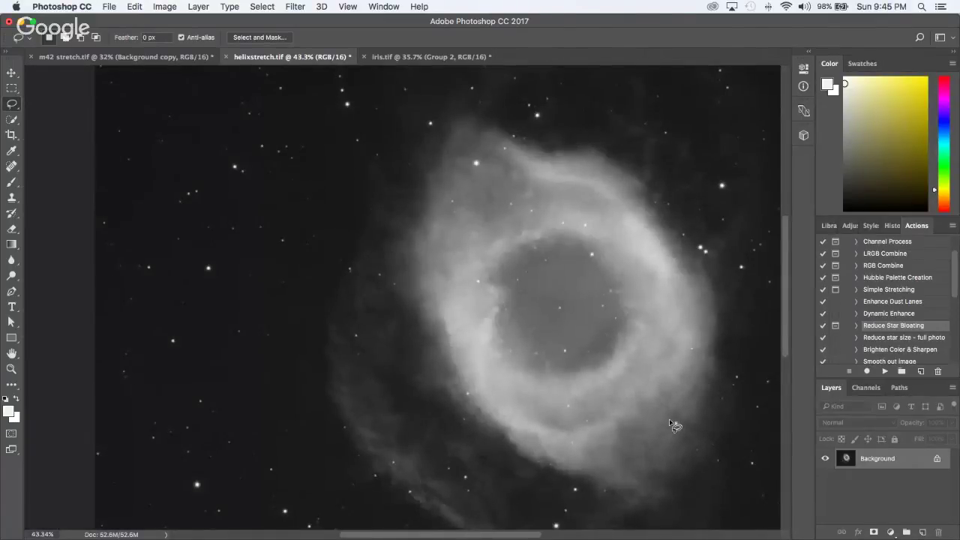
scroll(673, 425, "down", 2)
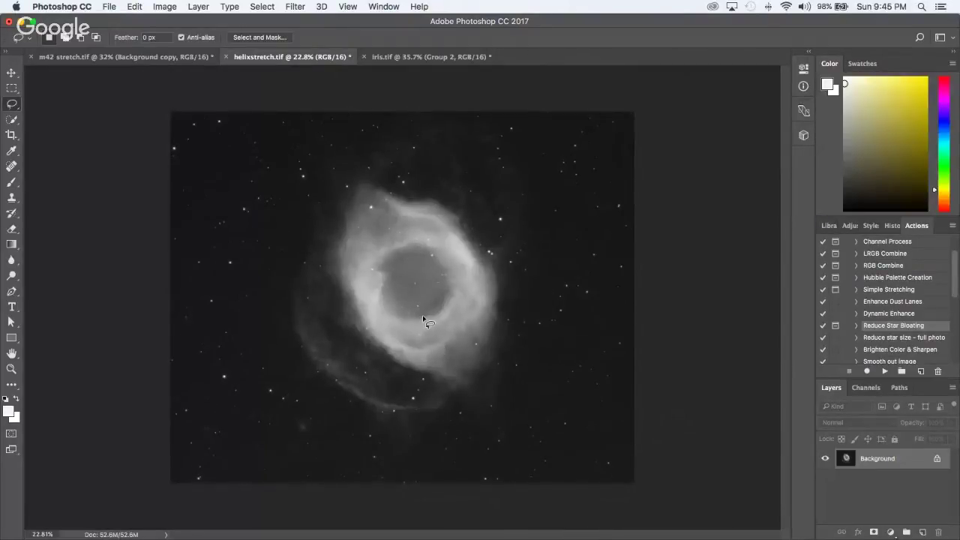
scroll(423, 321, "up", 3)
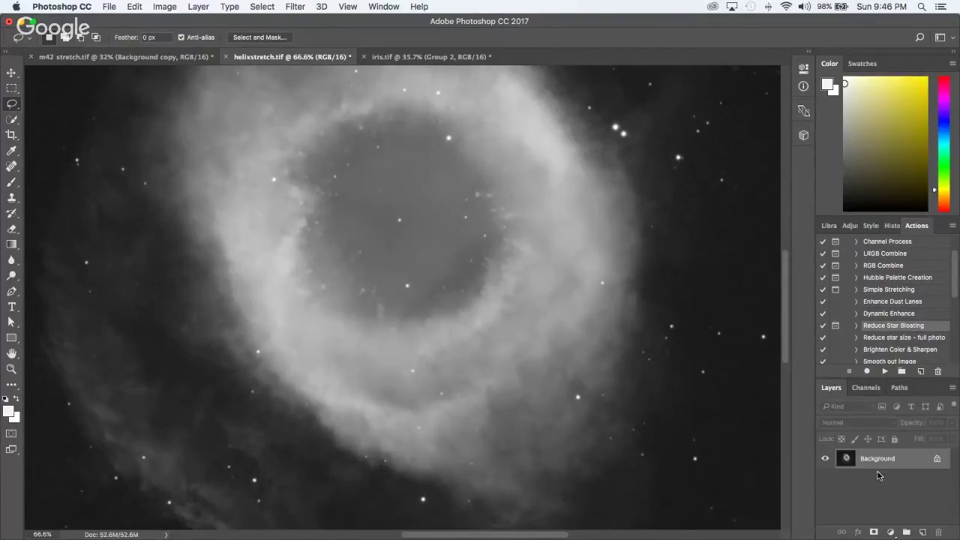
Step: Duplicate the Background layer into a Background copy
left_click_drag(885, 462, 923, 532)
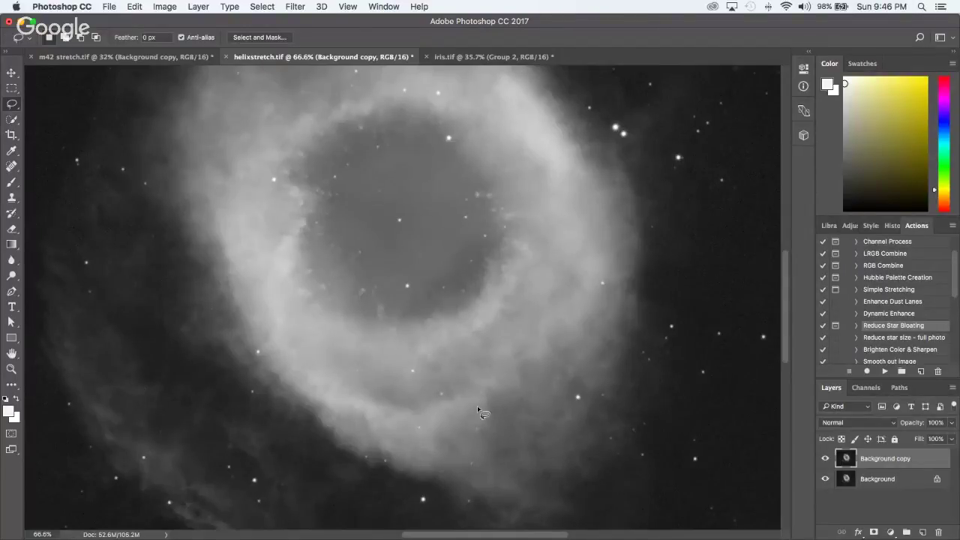
scroll(480, 311, "down", 5)
scroll(480, 315, "up", 2)
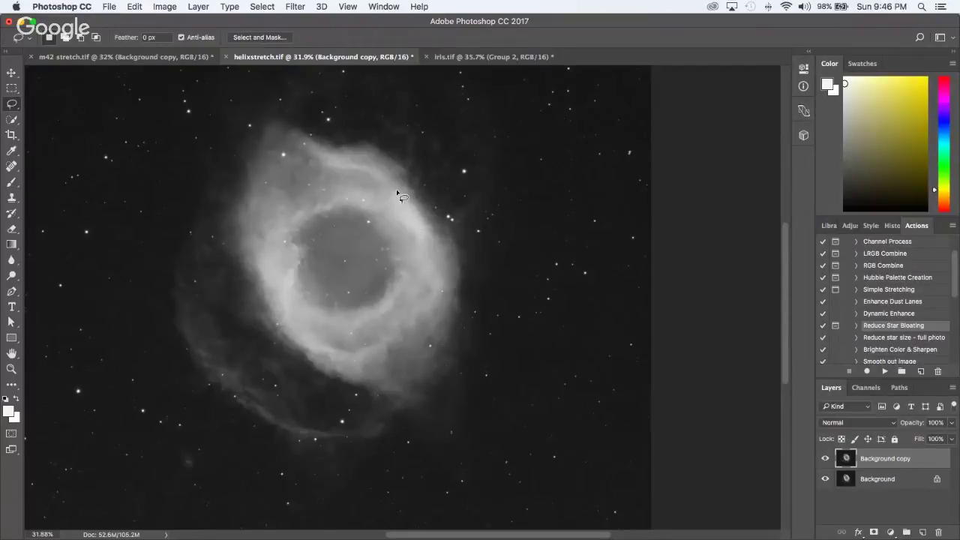
Step: Lasso the bright upper-right part of the nebula ring, inspect it, then clear the selection
mouse_move(400, 191)
left_mouse_down()
mouse_move(370, 201)
mouse_move(370, 236)
mouse_move(390, 287)
mouse_move(434, 303)
mouse_move(478, 225)
mouse_move(407, 179)
mouse_move(374, 179)
mouse_move(369, 205)
left_mouse_up()
scroll(405, 225, "up", 5)
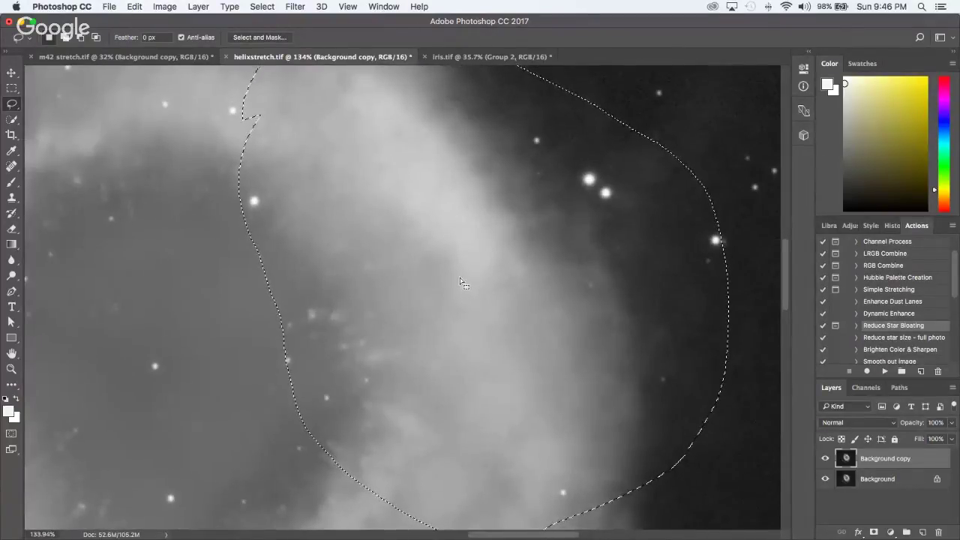
scroll(461, 282, "down", 3)
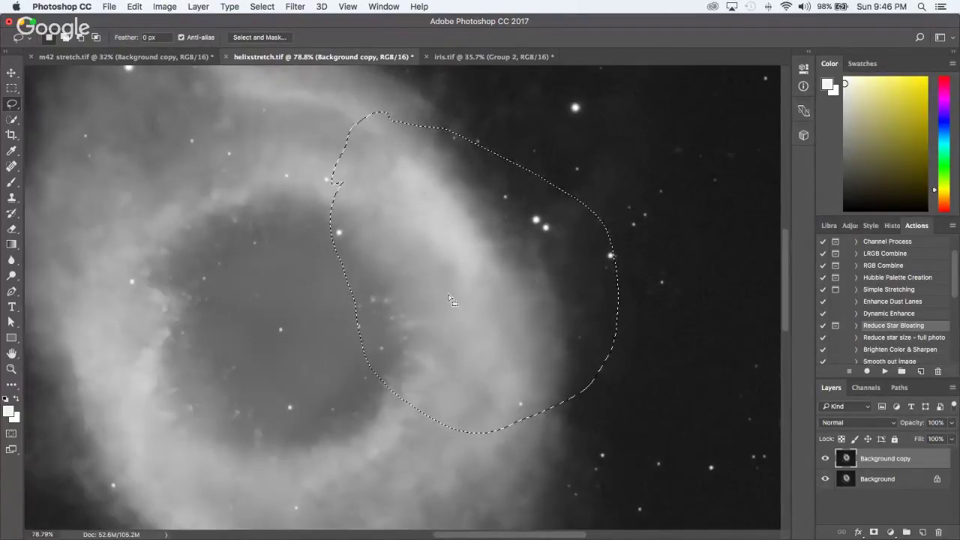
scroll(419, 356, "up", 3)
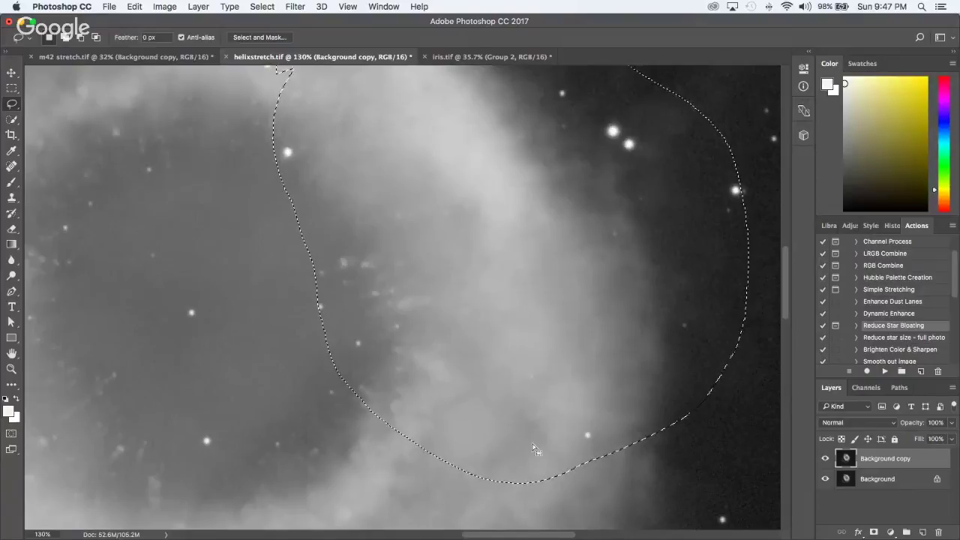
scroll(558, 418, "down", 5)
left_click(527, 384)
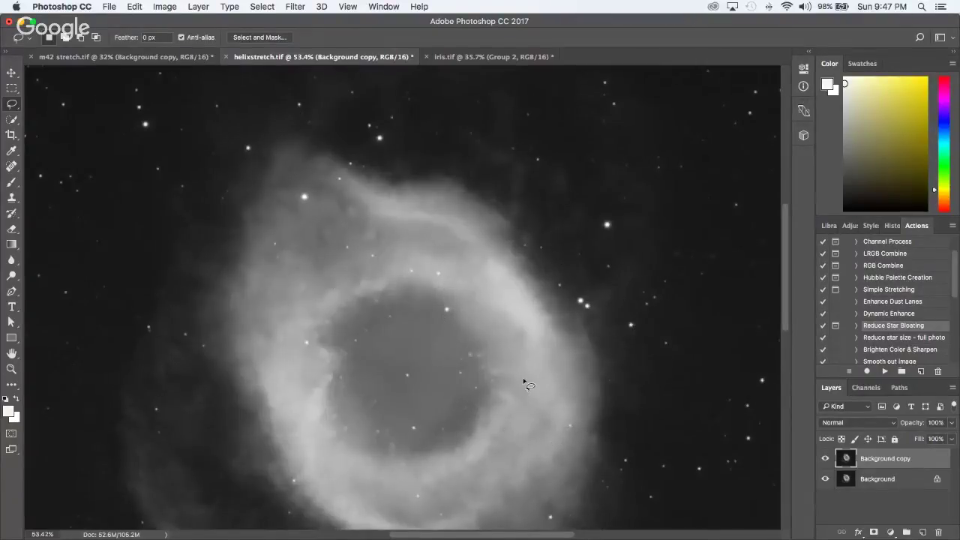
Step: Zoom to about 140% on the inner edge of the bright ring
scroll(525, 371, "up", 4)
scroll(529, 446, "up", 2)
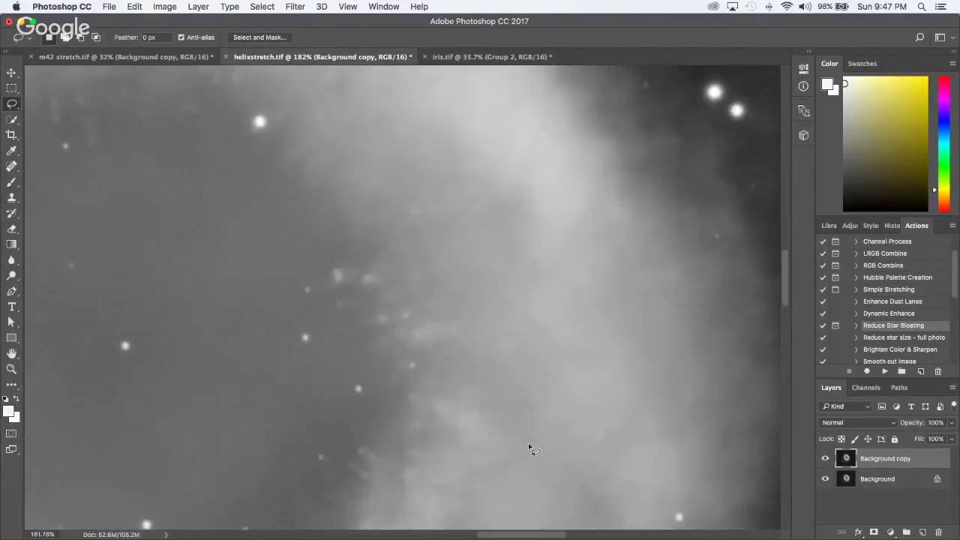
scroll(532, 447, "down", 2)
scroll(531, 449, "down", 3)
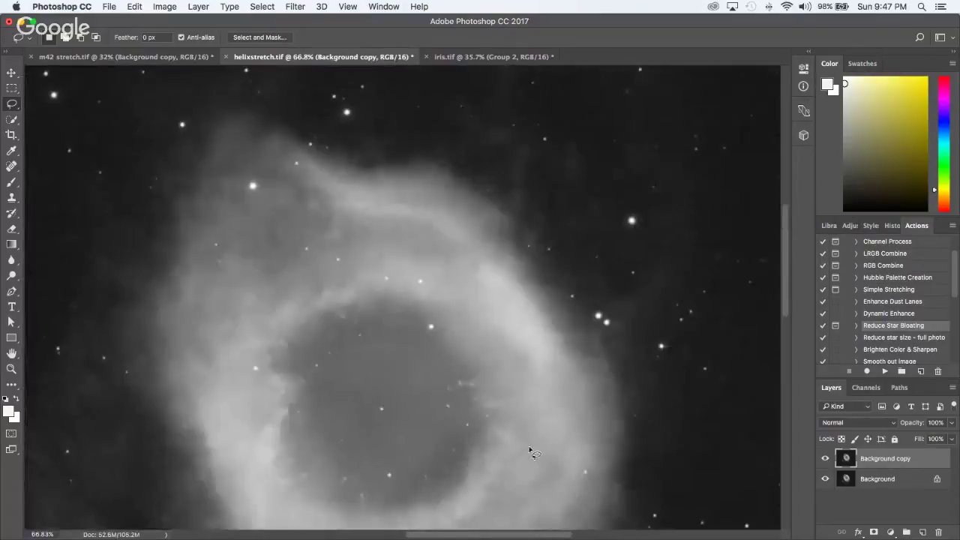
scroll(525, 462, "down", 2)
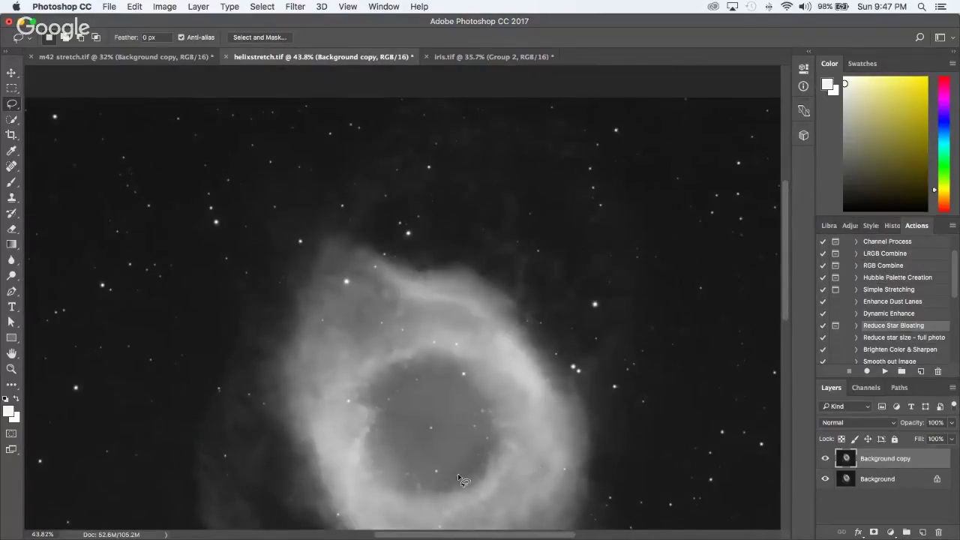
scroll(520, 488, "up", 5)
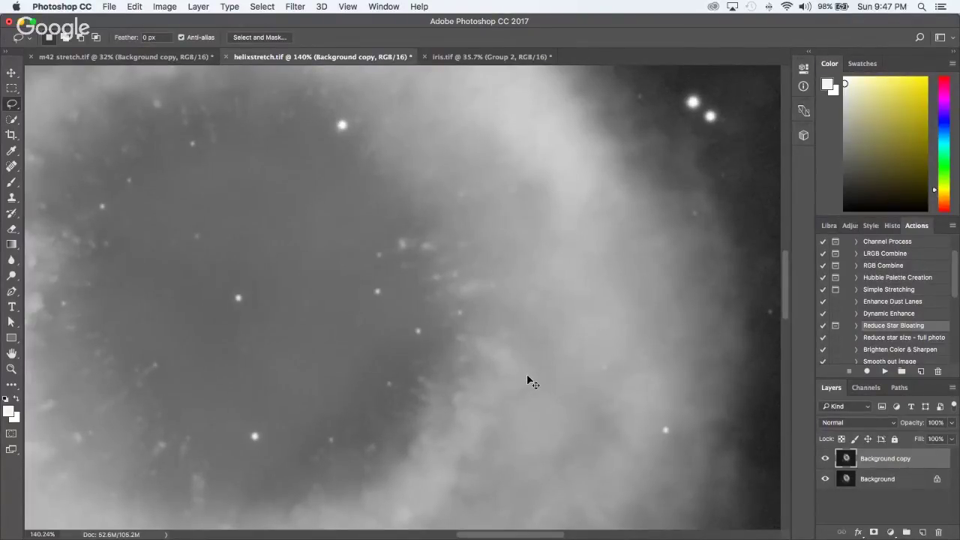
key("super+m")
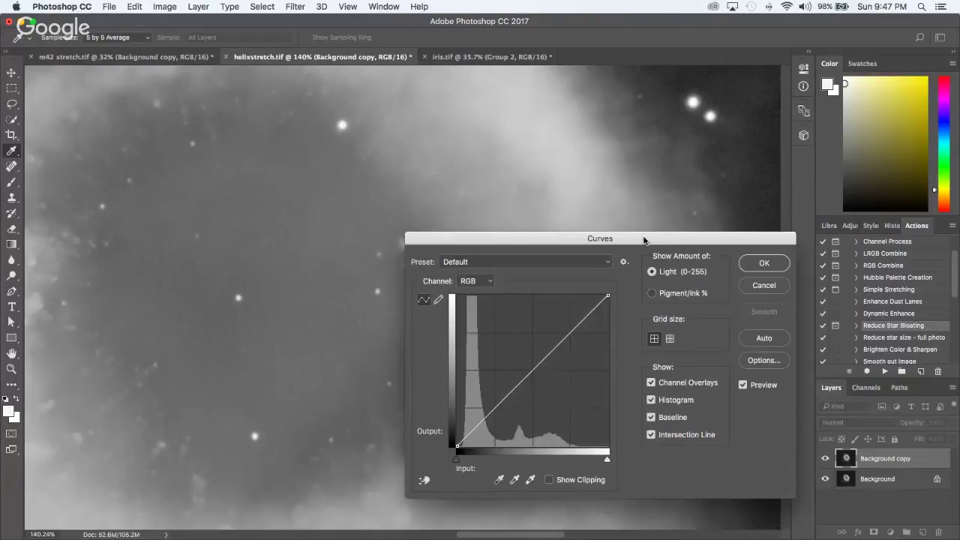
left_click_drag(661, 242, 274, 141)
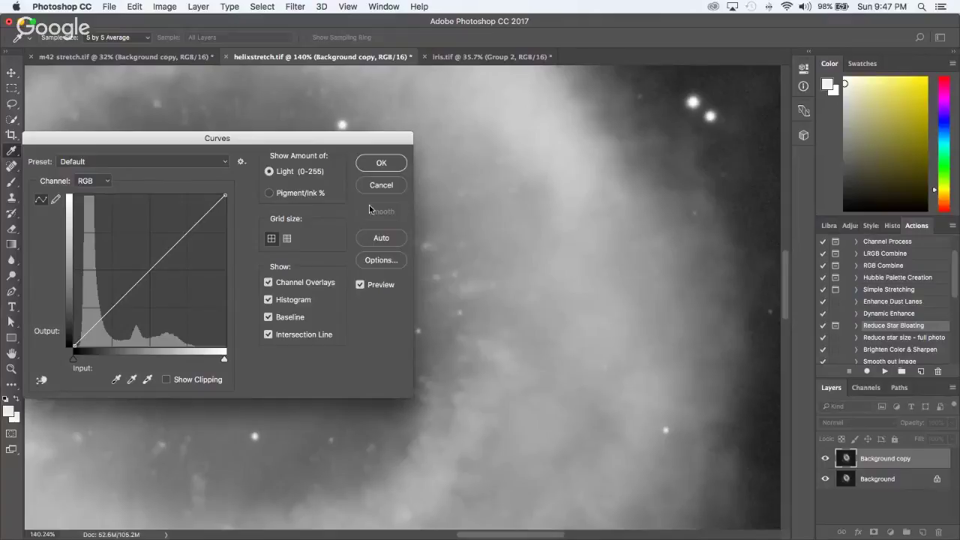
left_click(380, 185)
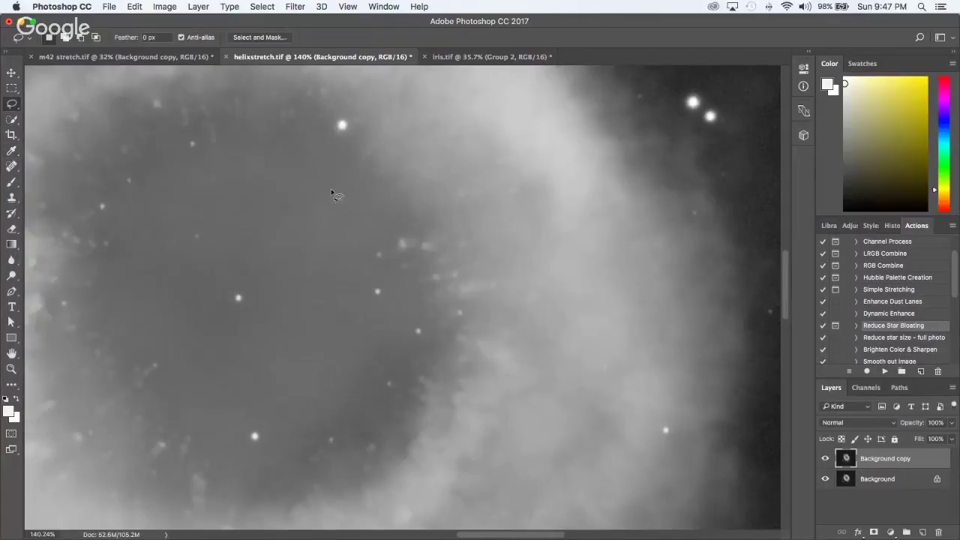
Step: Place three colour samplers on the nebula ring, reading 173, 155 and 184
left_click(11, 150)
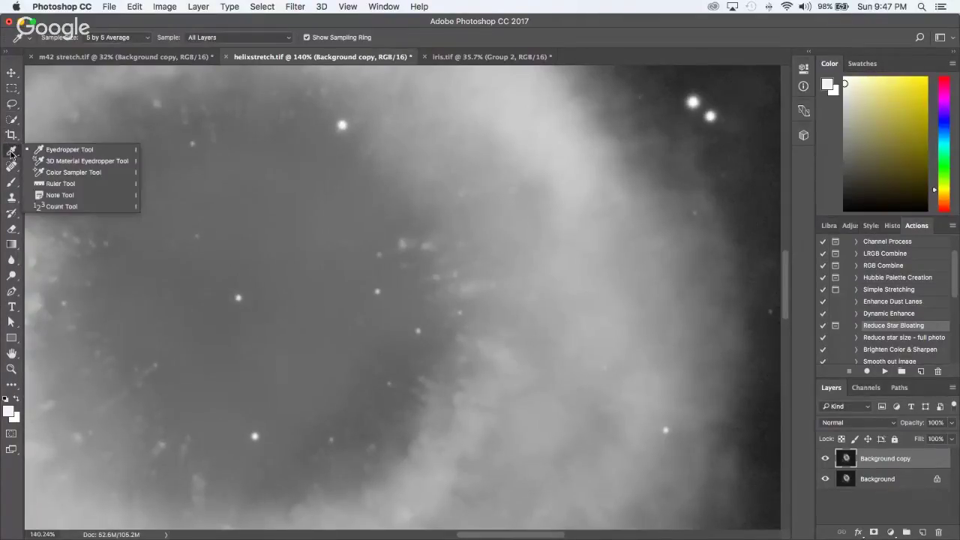
left_click(73, 173)
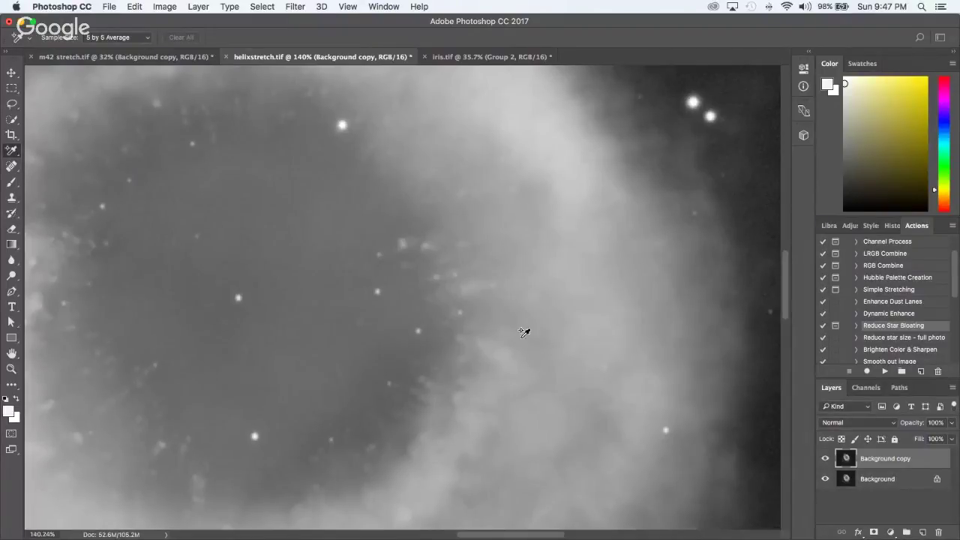
left_click(505, 360)
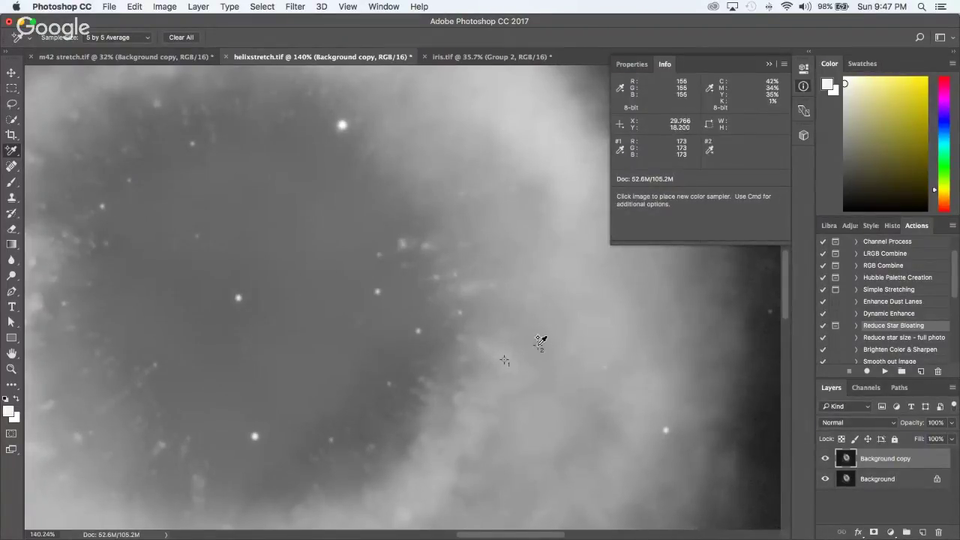
left_click(539, 345)
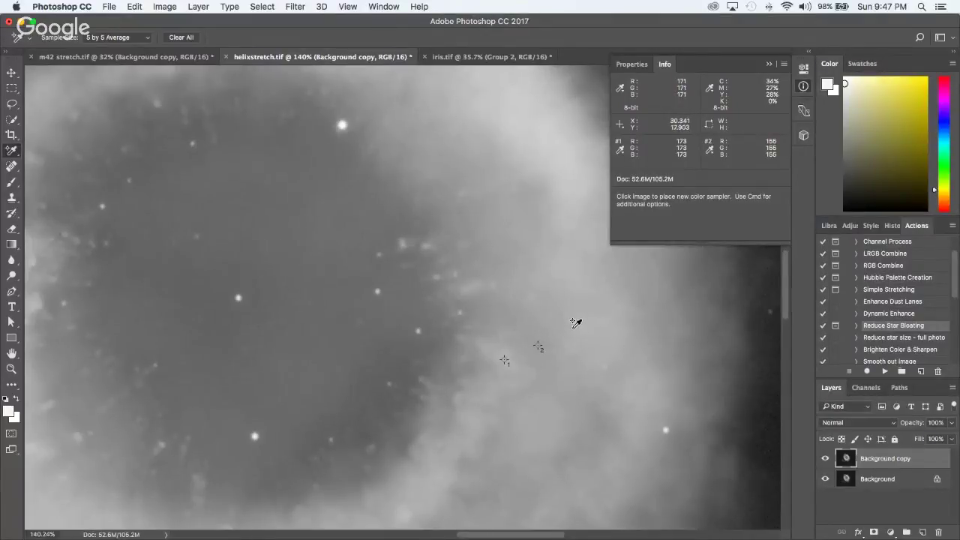
left_click(574, 226)
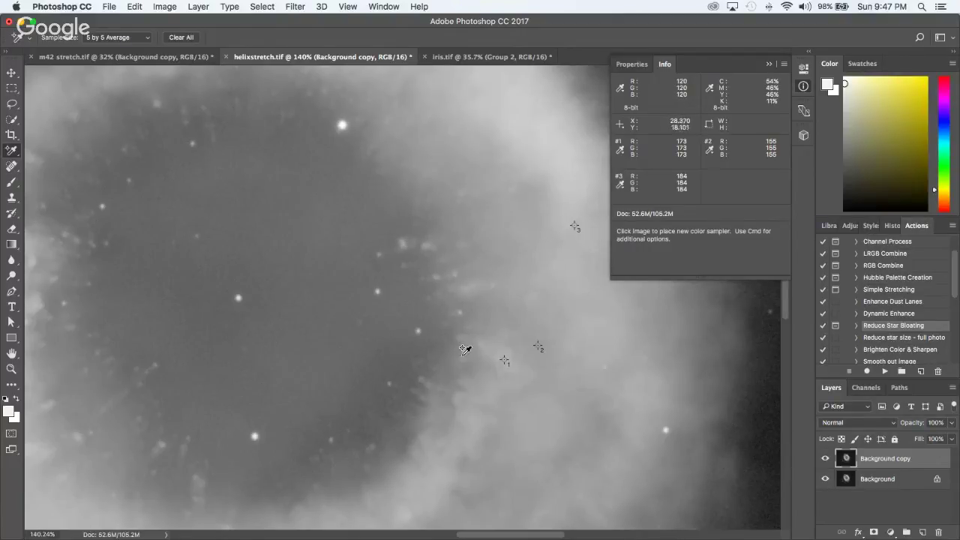
Step: Add a fourth sampler near the ring's inner edge, then delete it
left_click(457, 399)
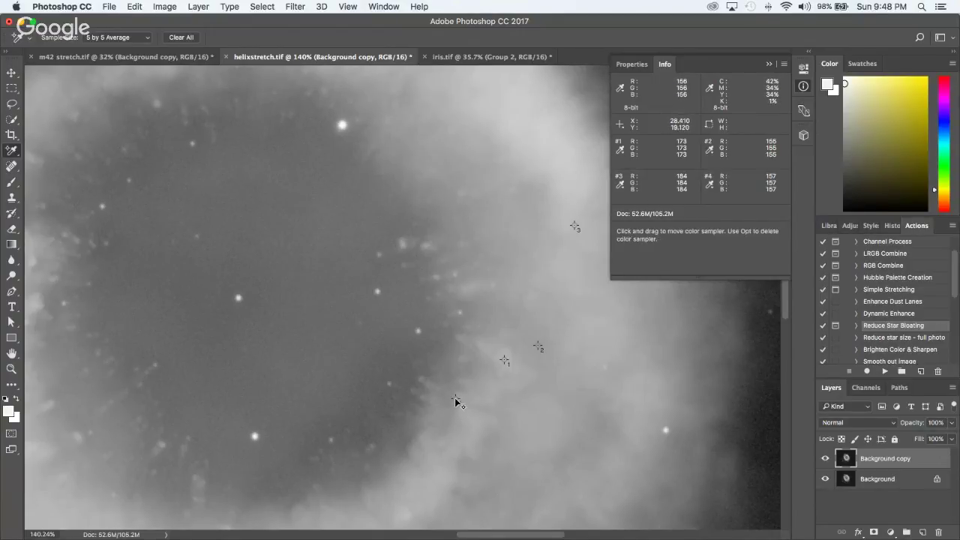
left_click_drag(449, 431, 449, 448)
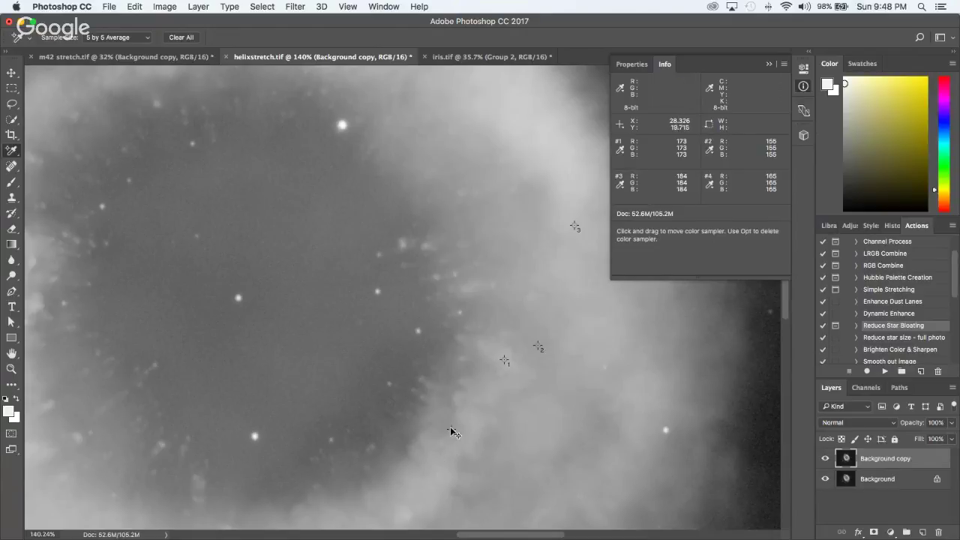
scroll(487, 386, "down", 5)
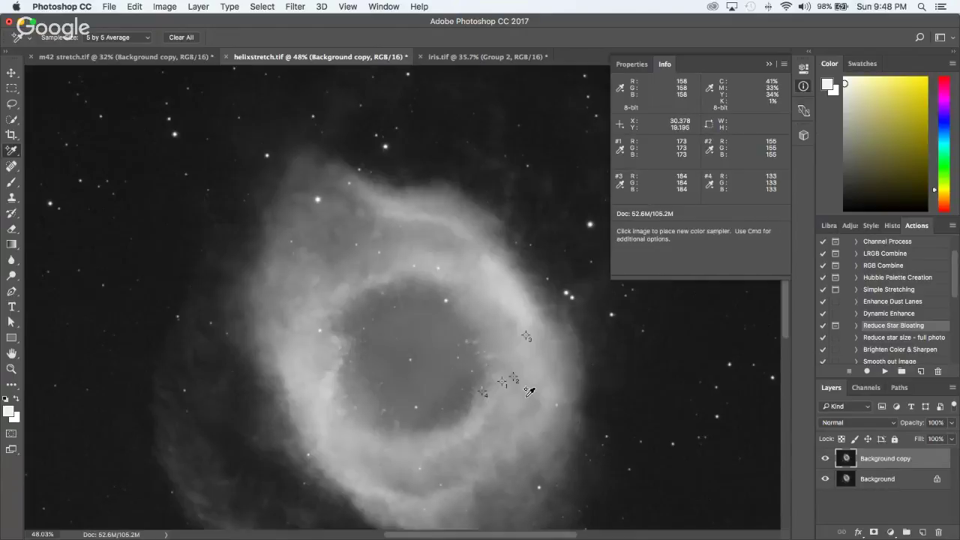
scroll(529, 390, "up", 6)
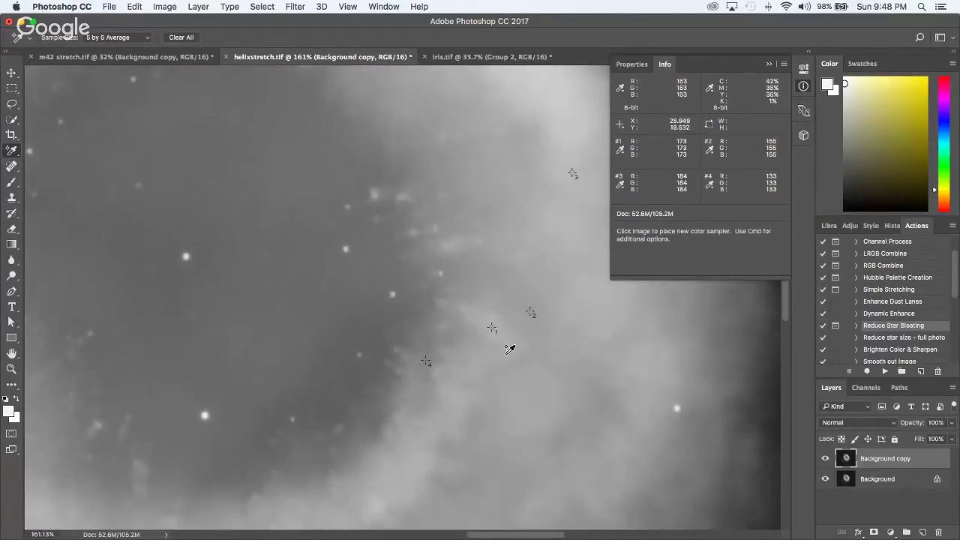
right_click(426, 363)
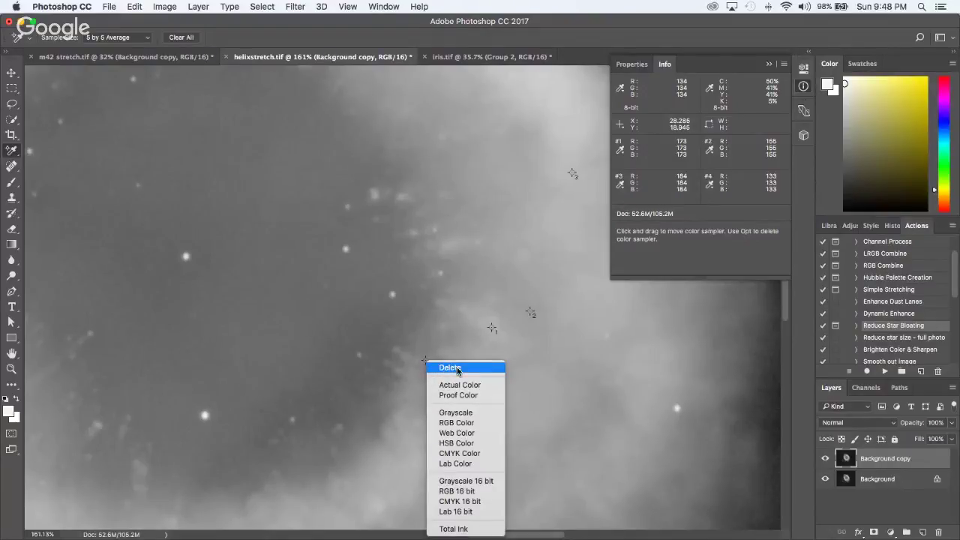
left_click(452, 368)
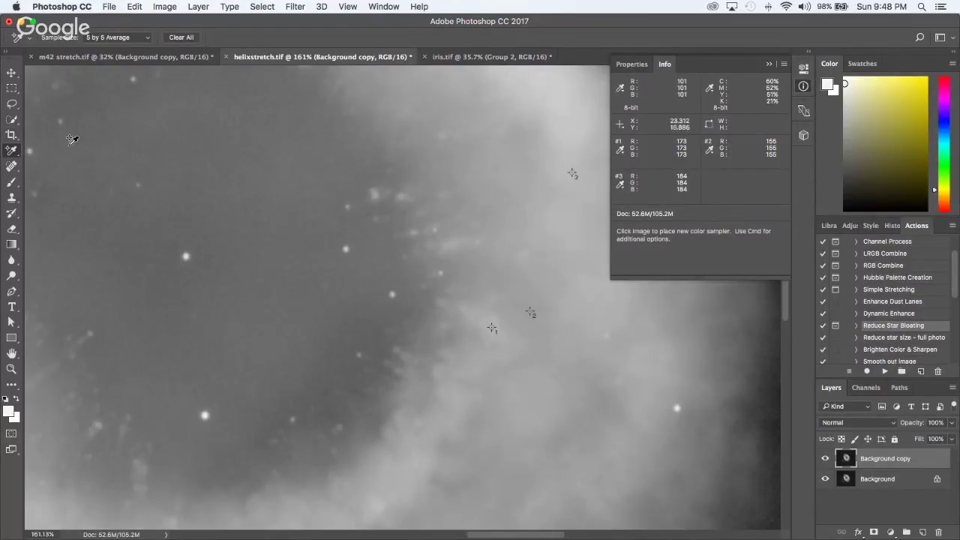
left_click(10, 152)
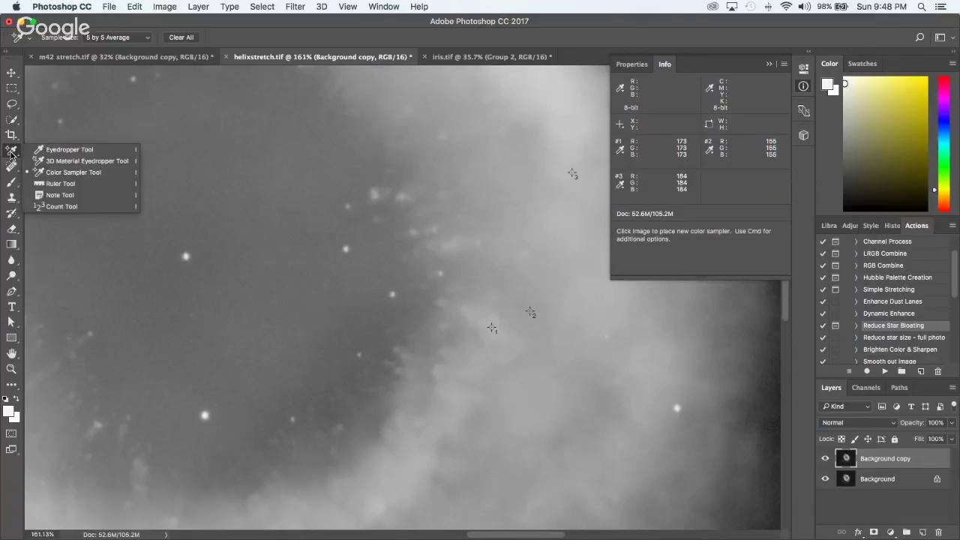
left_click(84, 174)
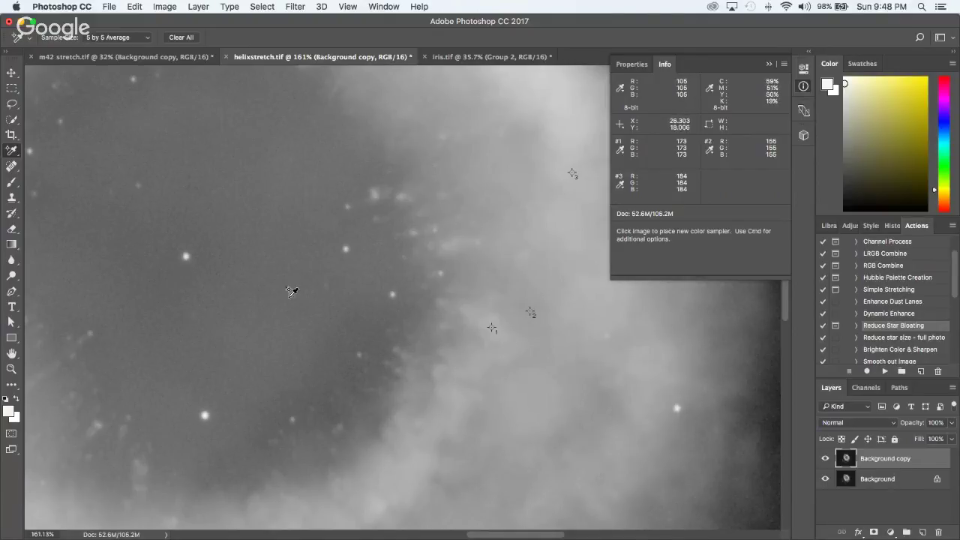
Step: Test 101 by 101 Average with a temporary sampler, then settle on 3 by 3 Average
left_click(149, 42)
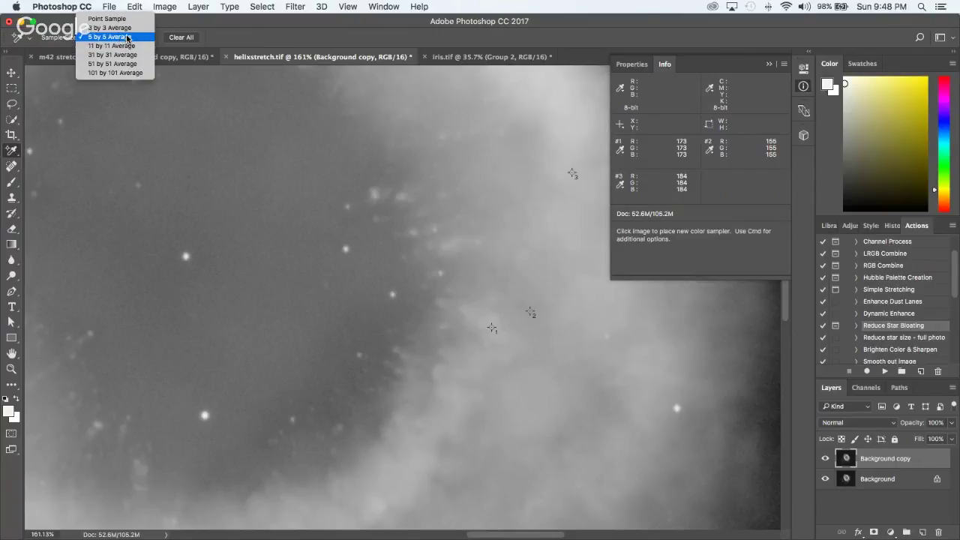
left_click(129, 75)
left_click(295, 316)
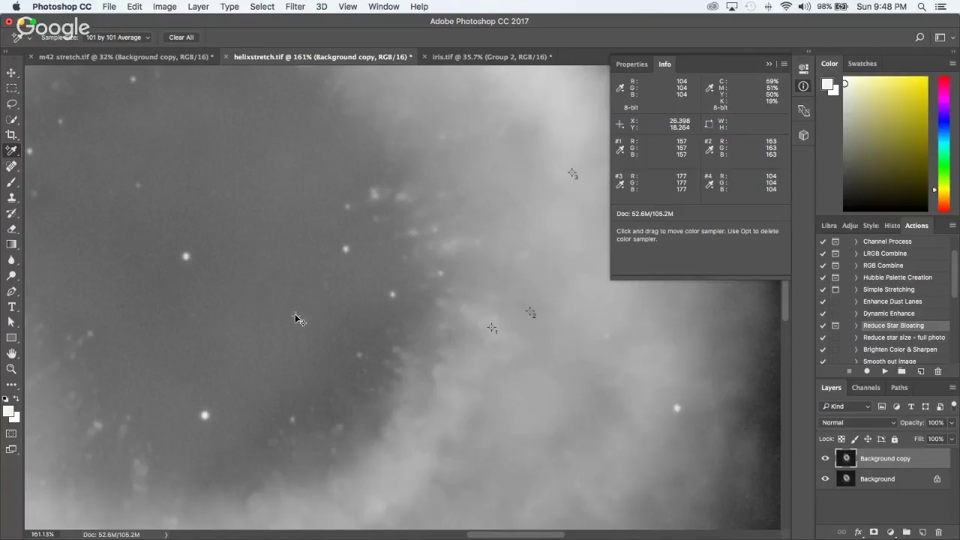
right_click(294, 316)
left_click(332, 321)
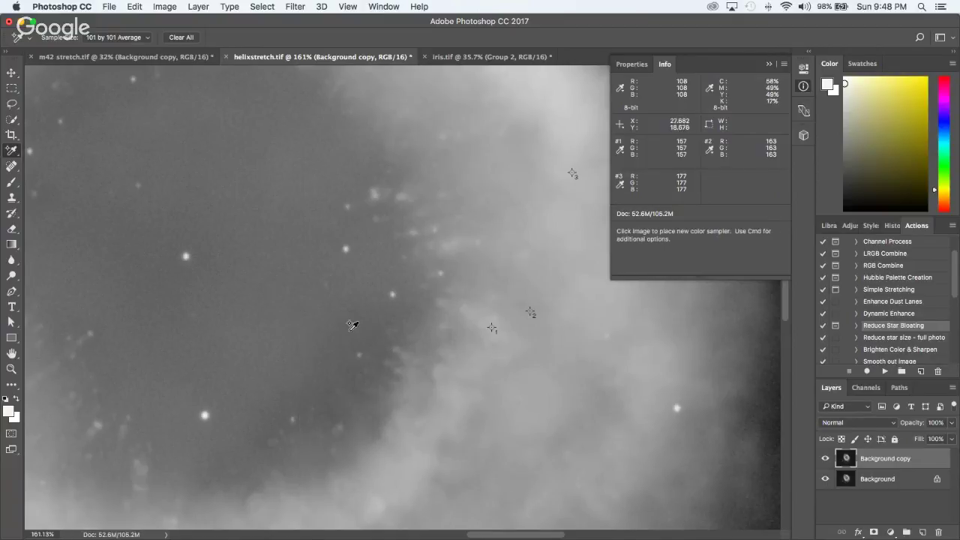
left_click(149, 39)
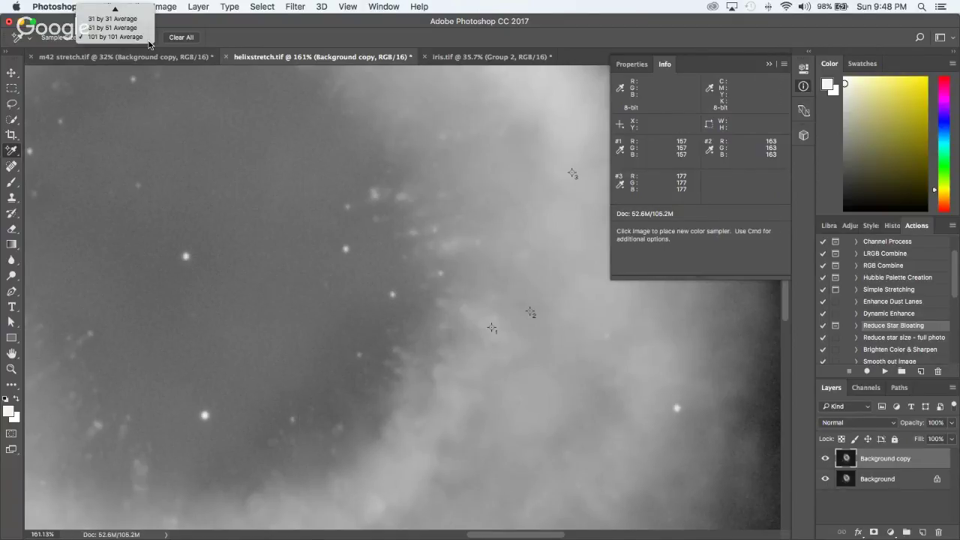
mouse_move(119, 10)
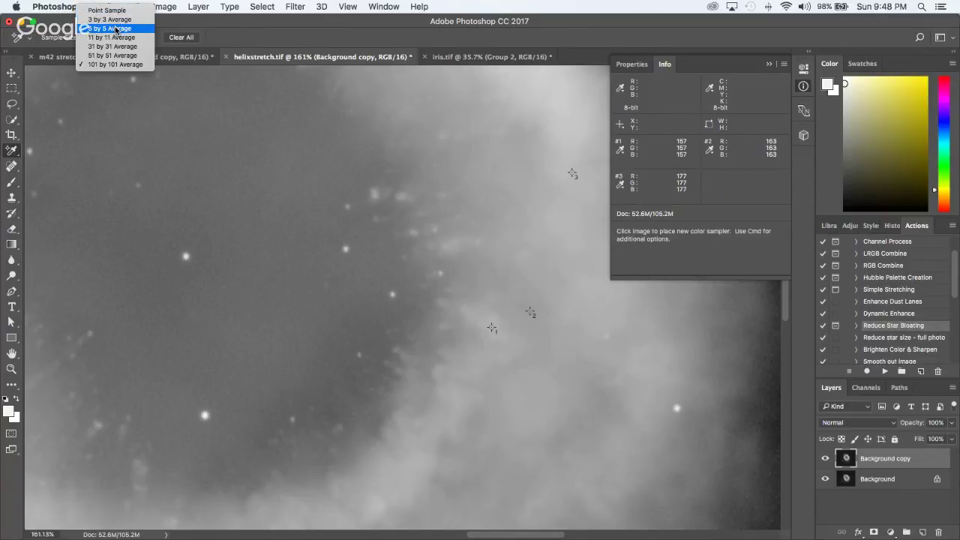
left_click(115, 25)
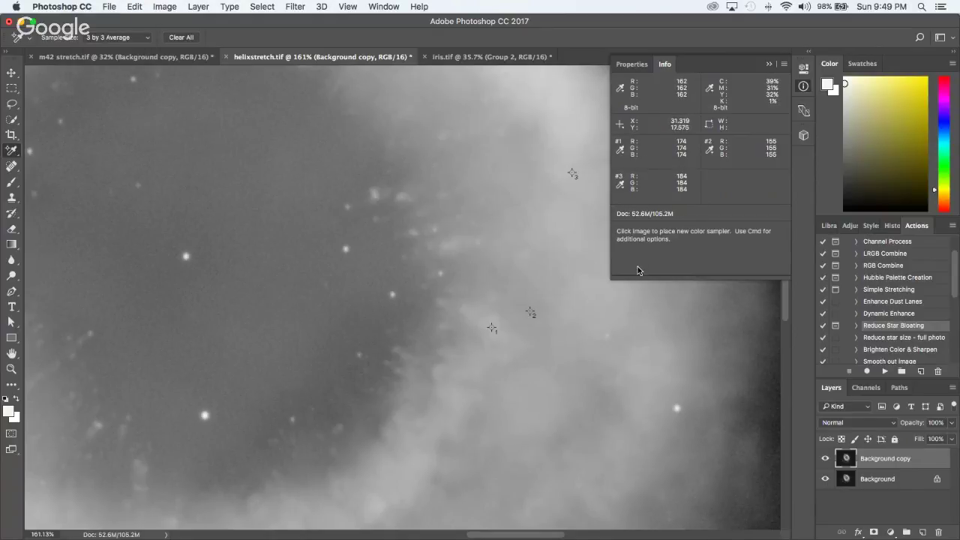
key("super+m")
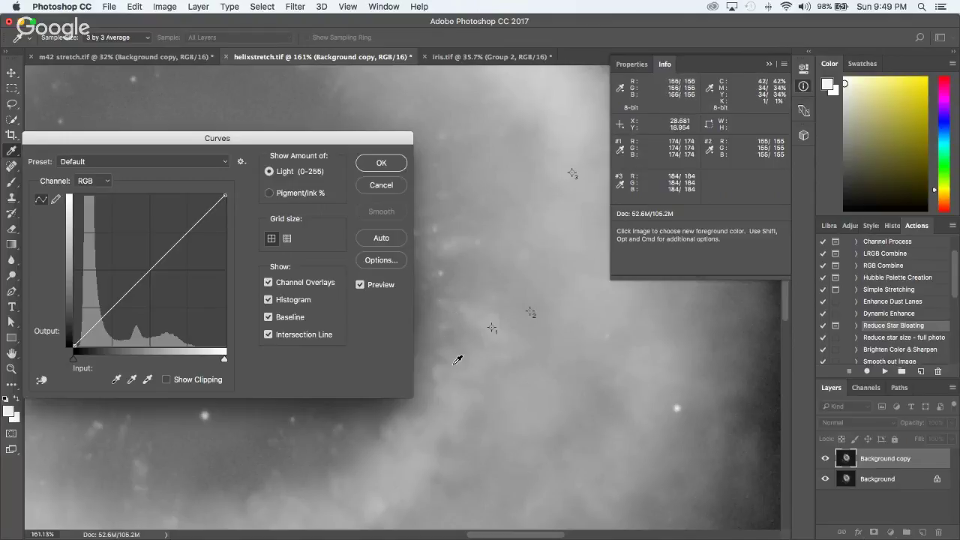
left_click(447, 295, "super")
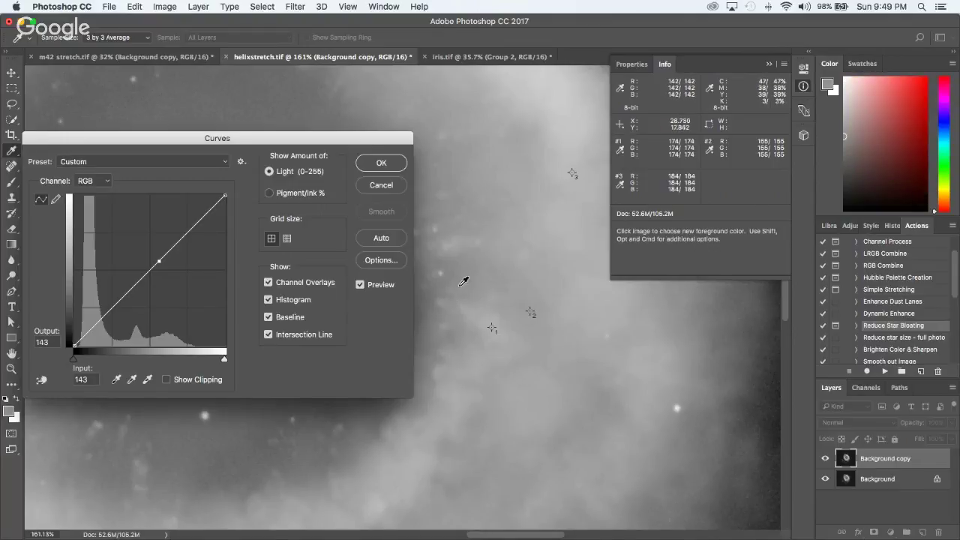
key("super")
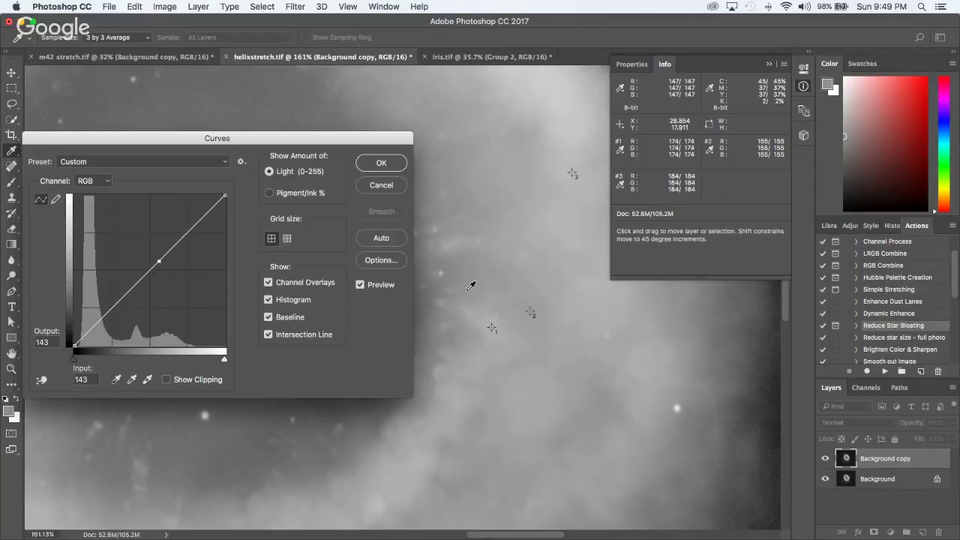
left_click(471, 285, "super")
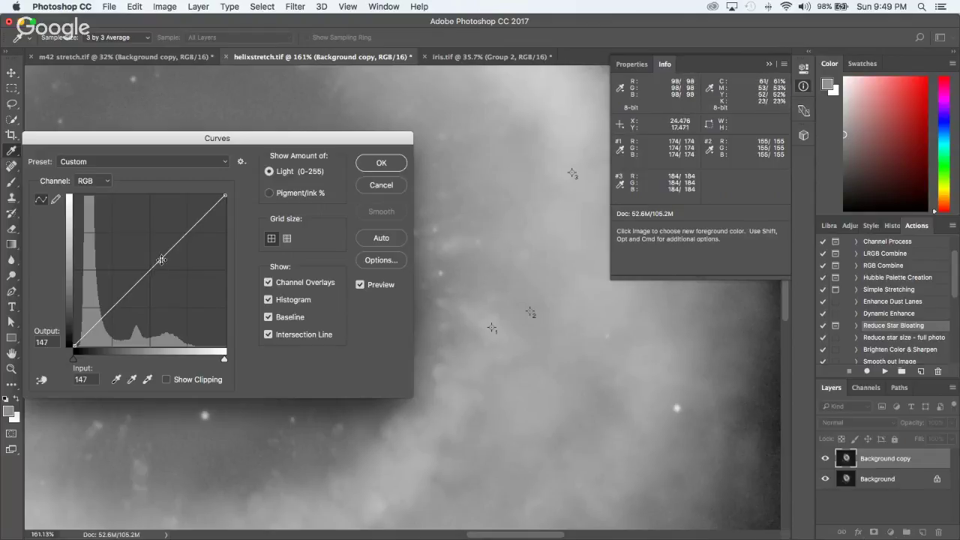
left_click_drag(161, 259, 443, 296)
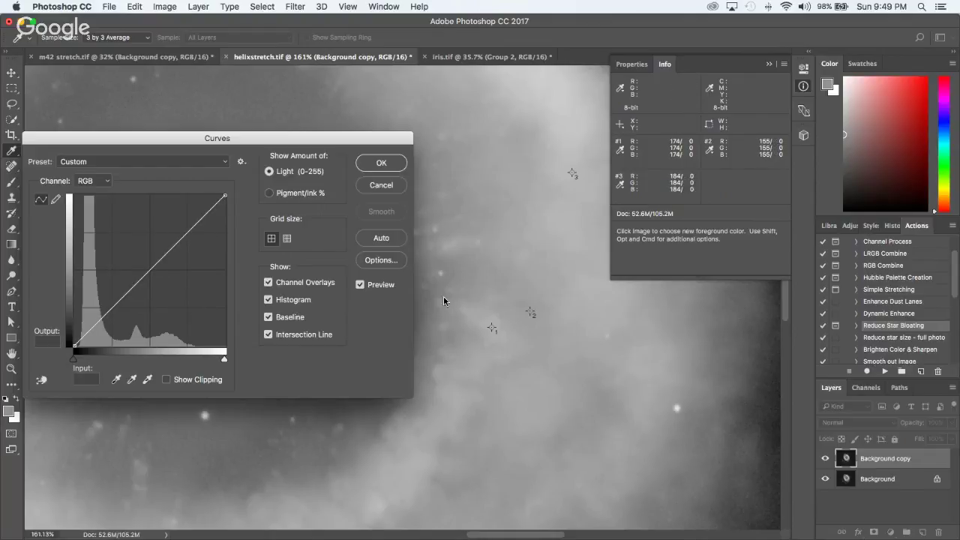
right_click(492, 328)
left_click(472, 336)
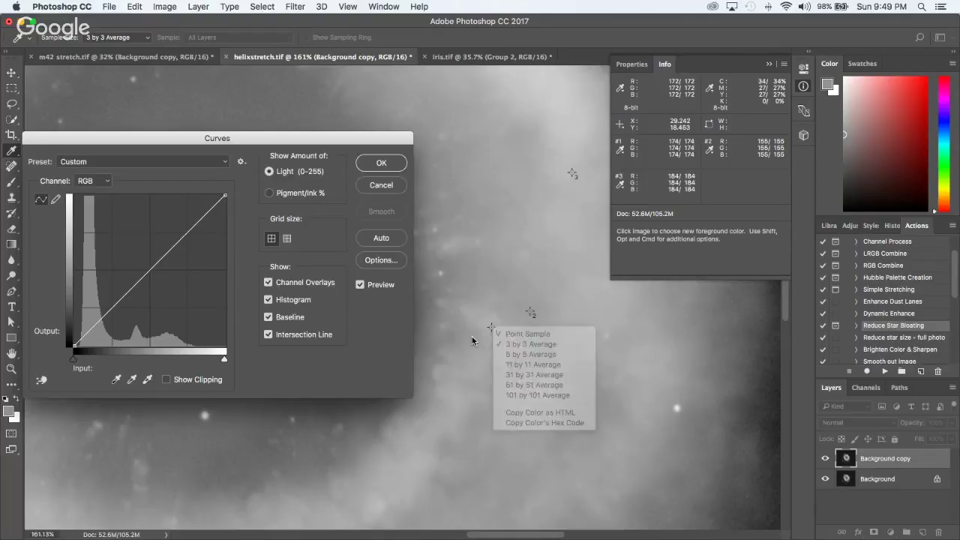
right_click(493, 328)
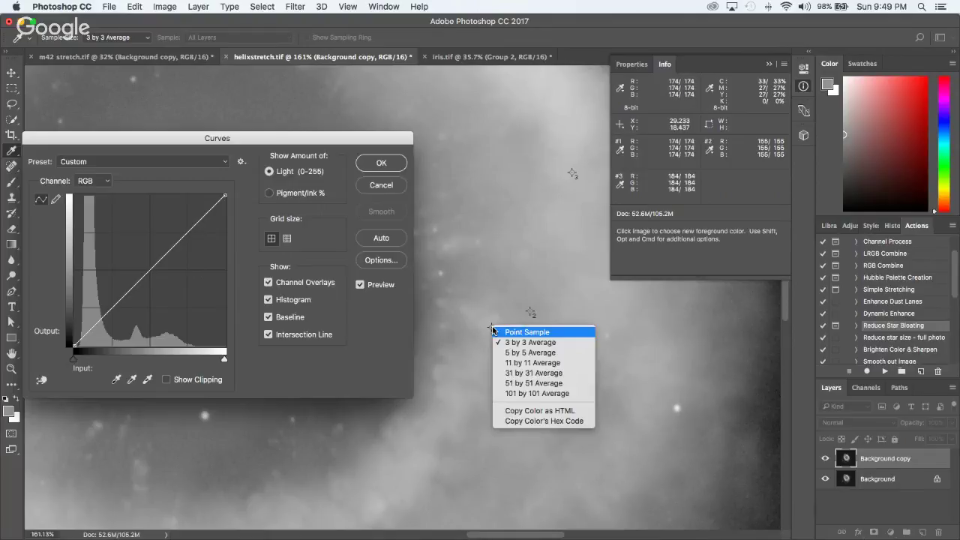
left_click(479, 336)
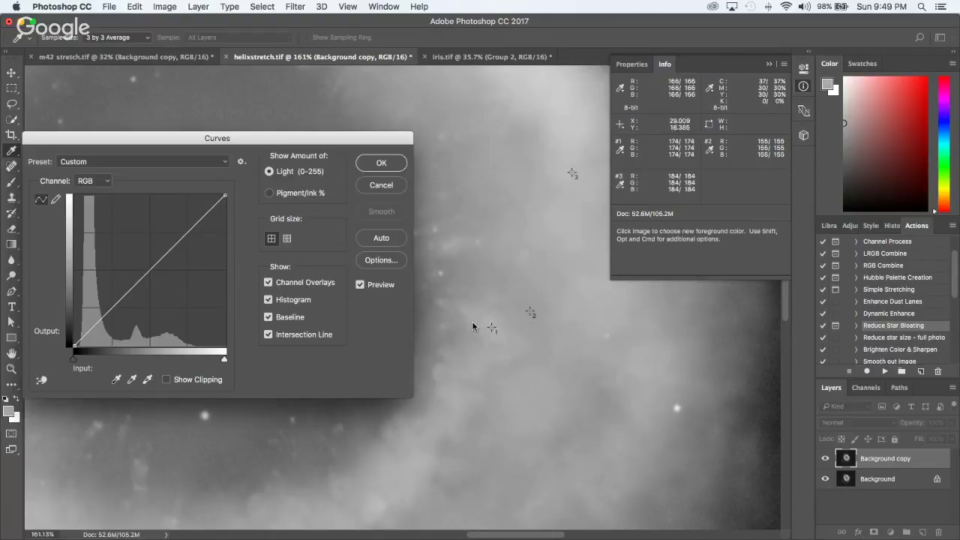
Step: Pin the Curves line at the sampled tone and inputs 78, 104, 128, 146, lowering 104 by one
left_click(448, 245, "super")
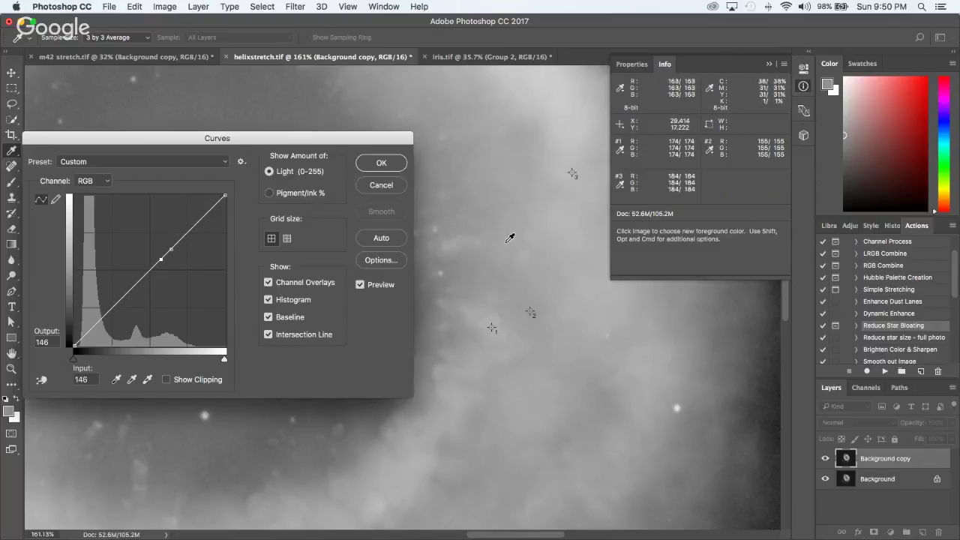
left_click(150, 269)
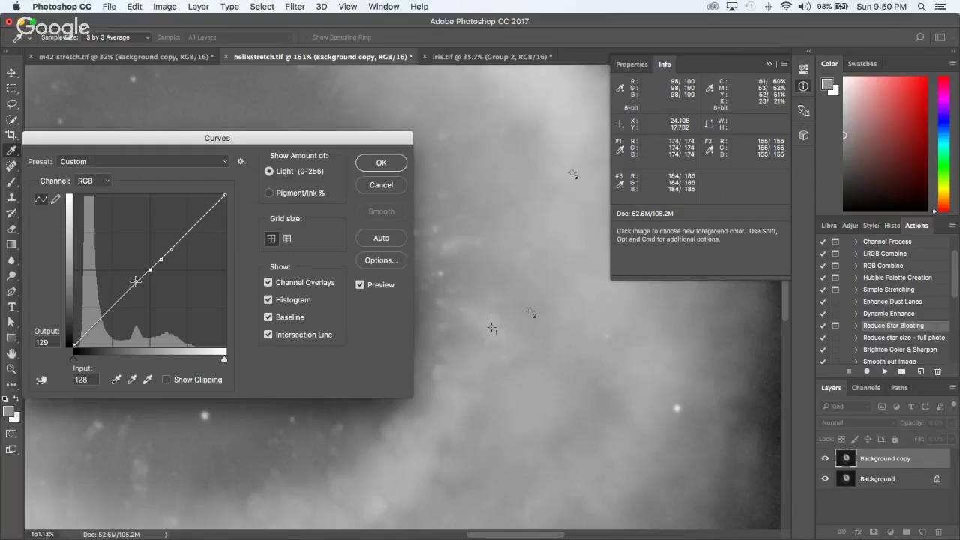
left_click(135, 282)
left_click(117, 302)
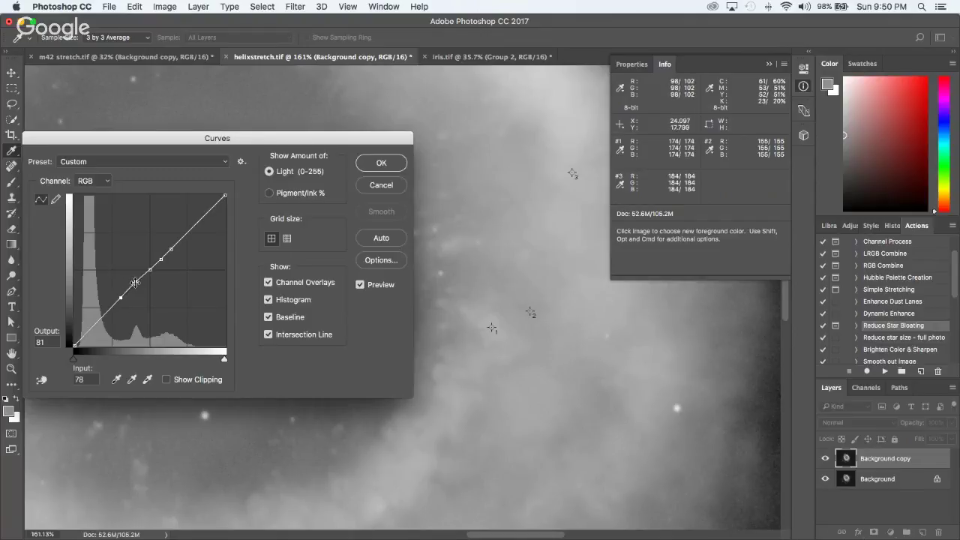
left_click(135, 282)
key("Down")
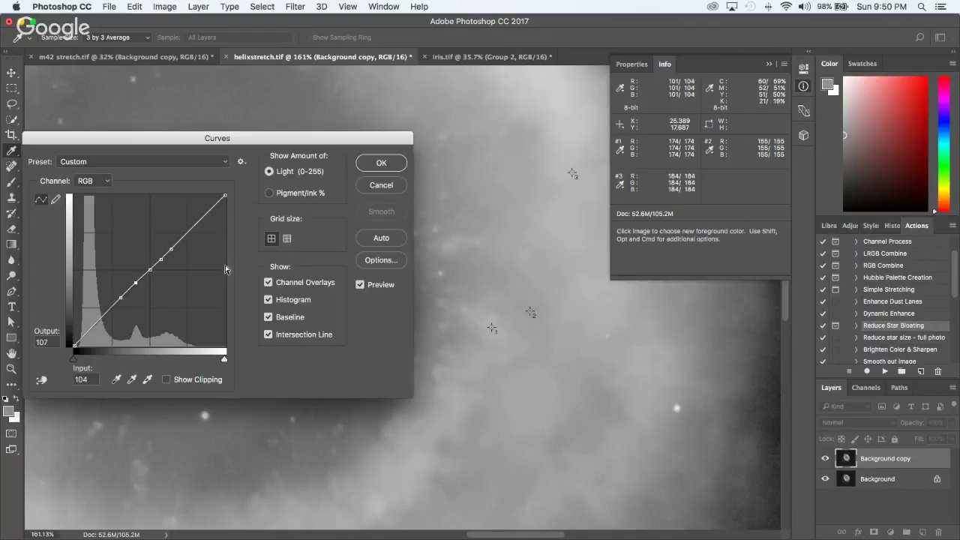
left_click(161, 258)
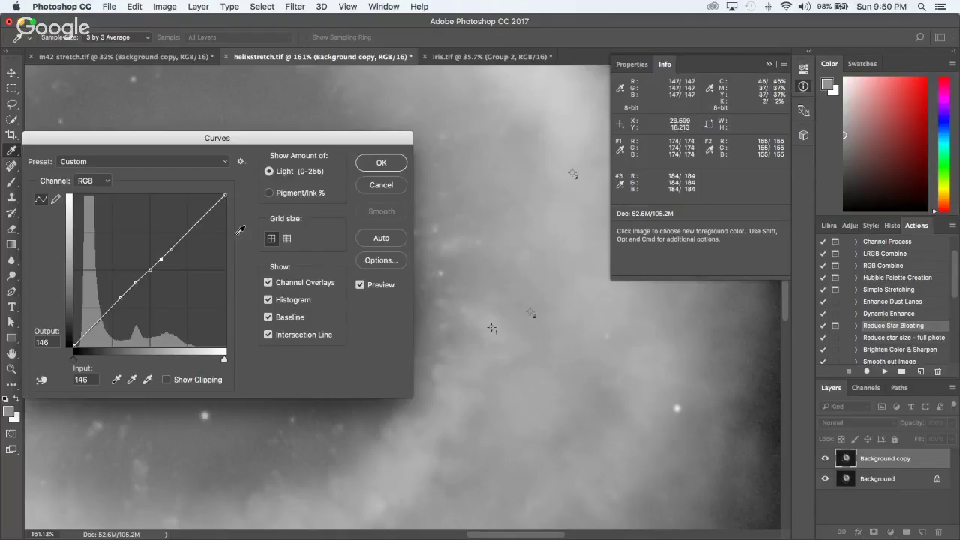
Step: Move the upper curve point from input 164 to Input 157, Output 167
left_click(172, 248)
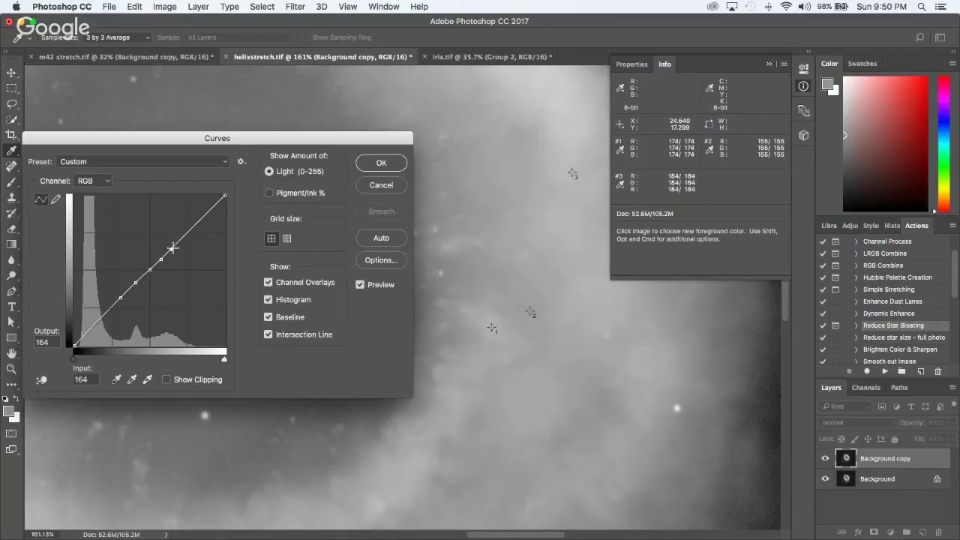
left_click_drag(172, 248, 171, 246)
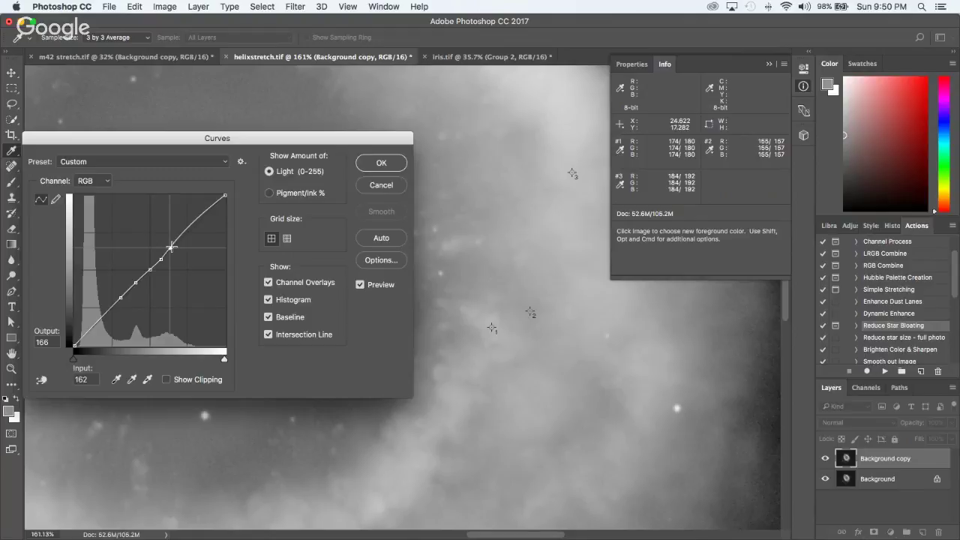
left_click_drag(171, 246, 171, 250)
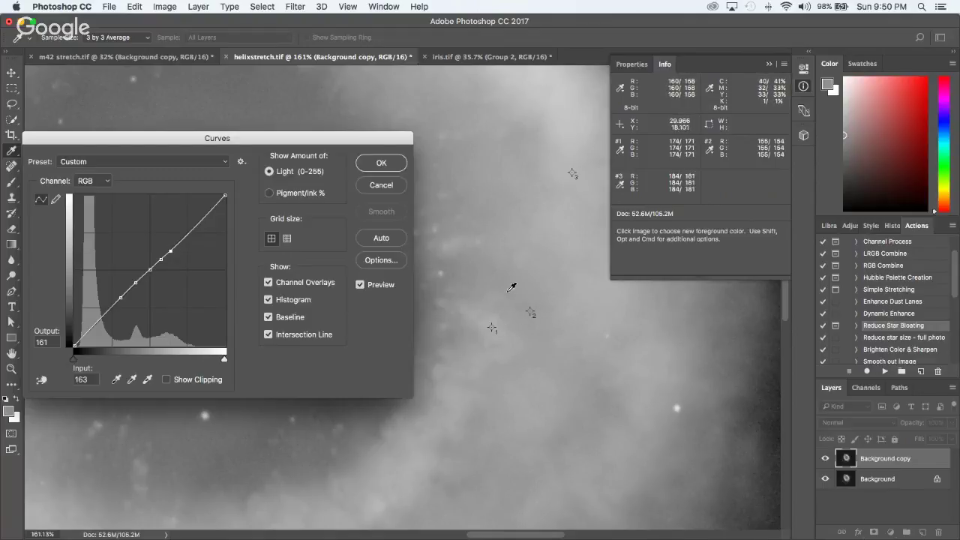
left_click_drag(171, 251, 173, 254)
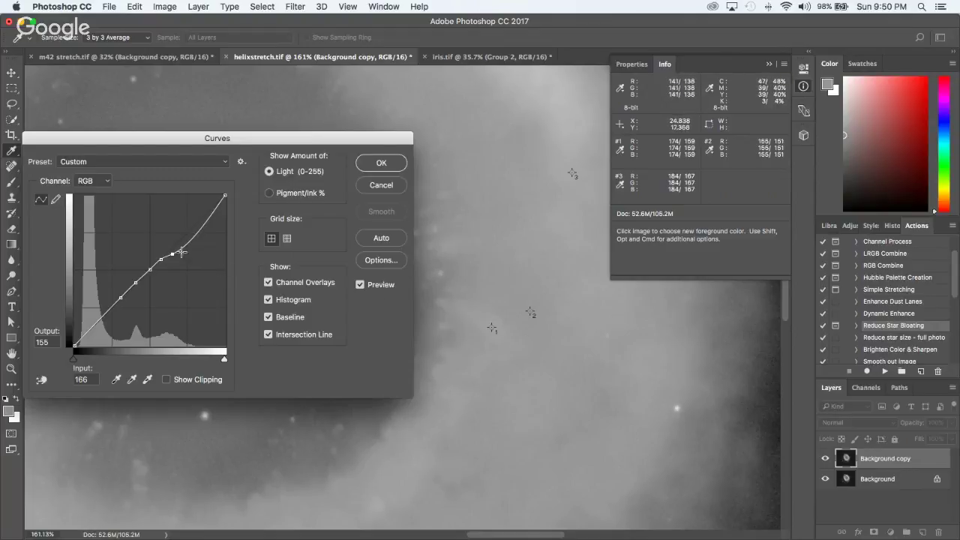
left_click_drag(173, 255, 170, 248)
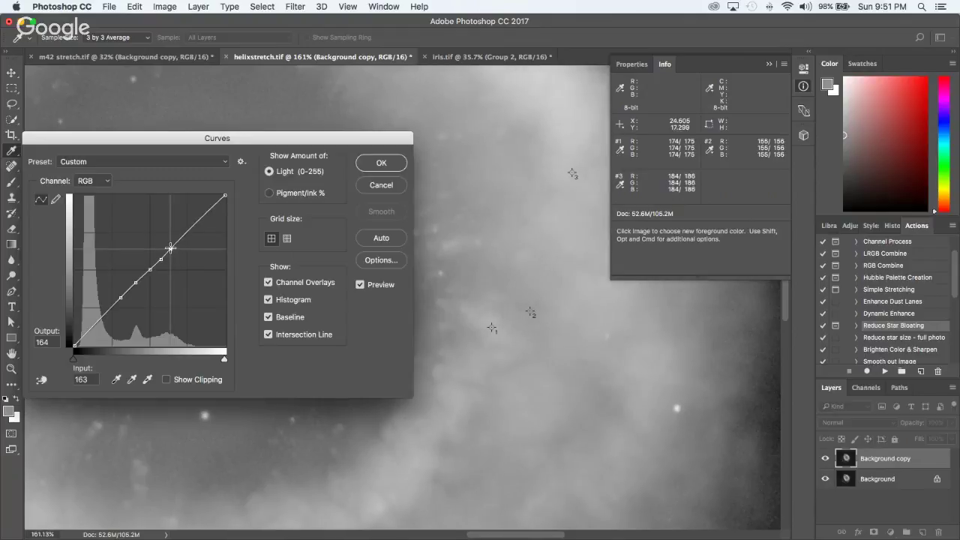
left_click_drag(171, 248, 169, 248)
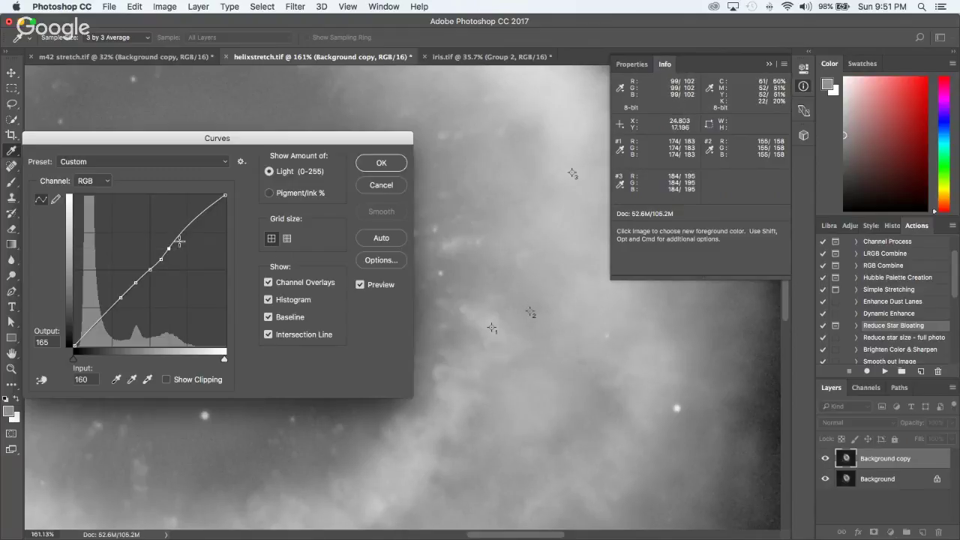
key("Down")
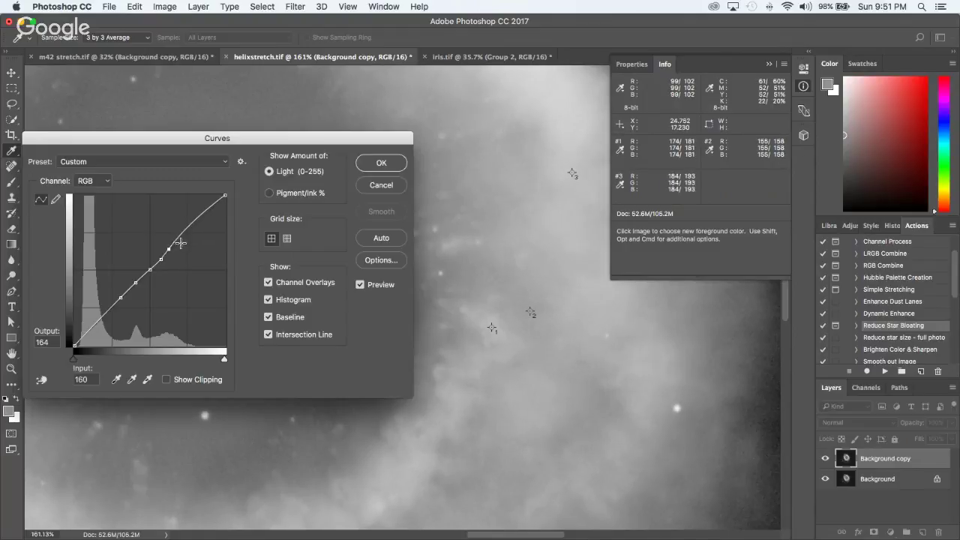
left_click_drag(172, 248, 168, 248)
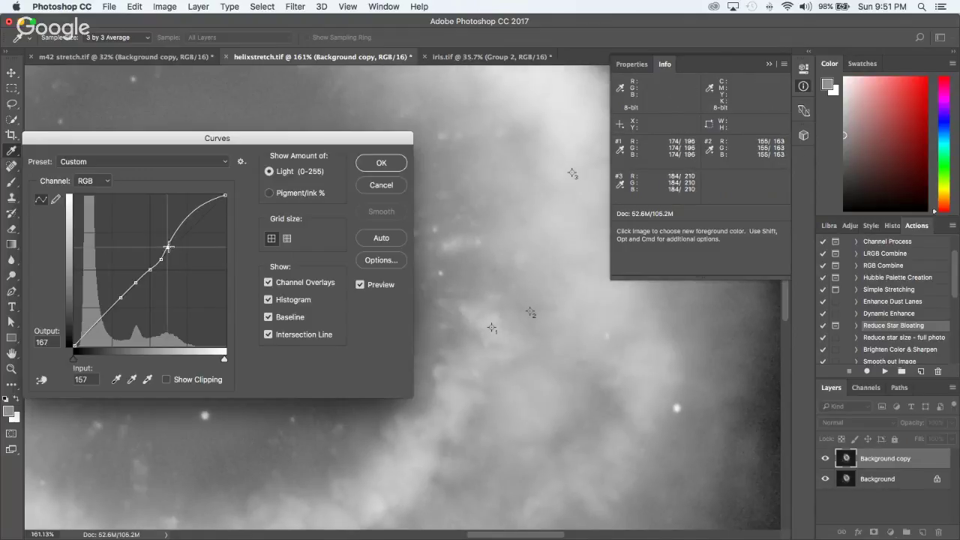
key("Up")
Step: Lower the upper curve point to Input 156, Output 159
scroll(500, 277, "down", 2)
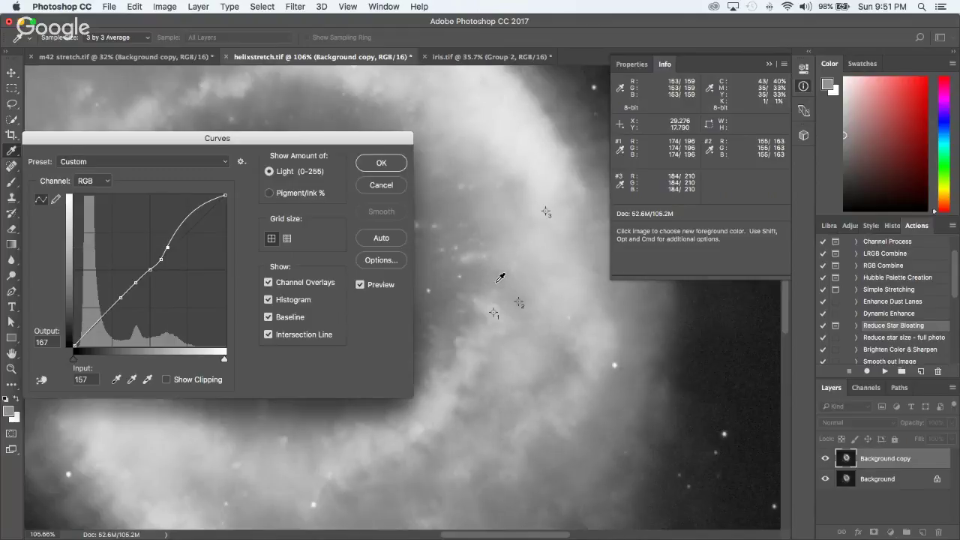
scroll(500, 278, "down", 2)
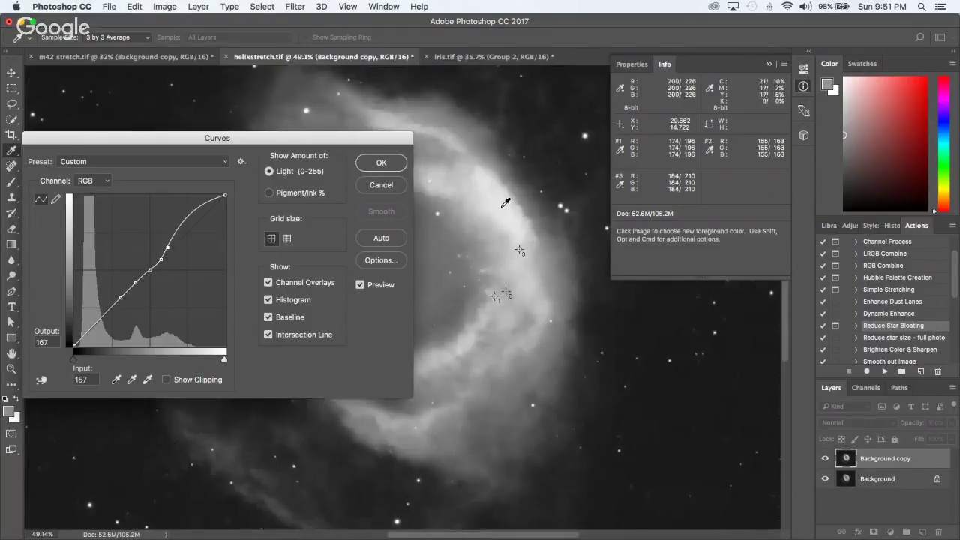
scroll(517, 201, "up", 3)
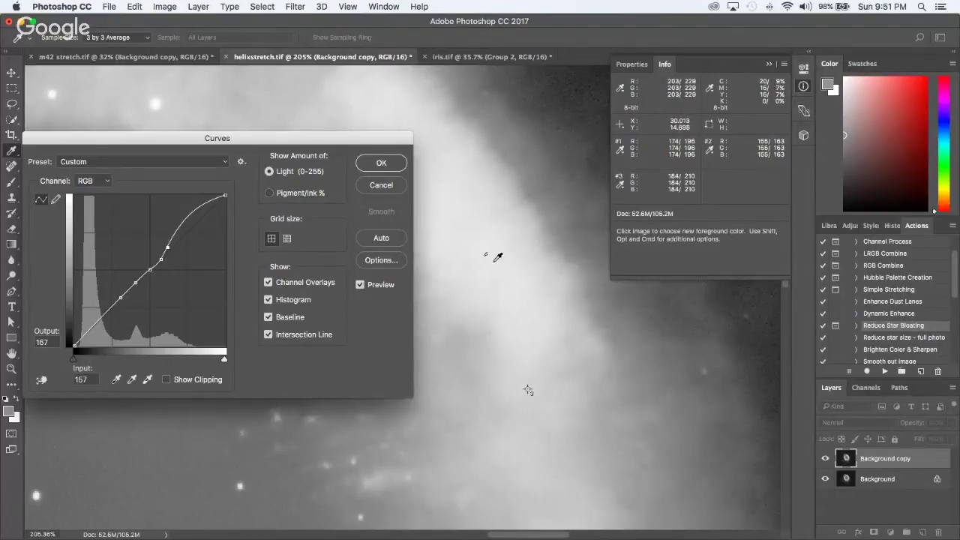
left_click_drag(167, 247, 168, 252)
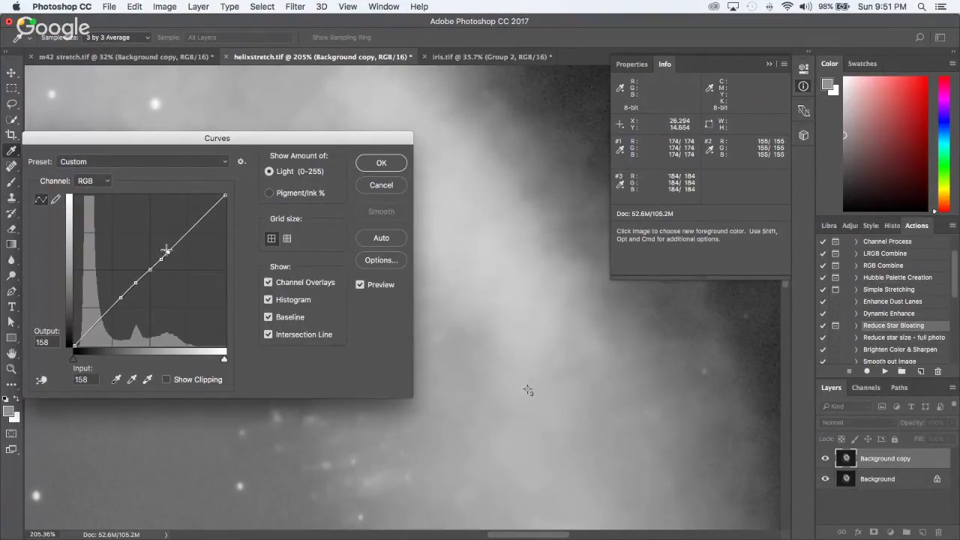
left_click_drag(167, 251, 167, 251)
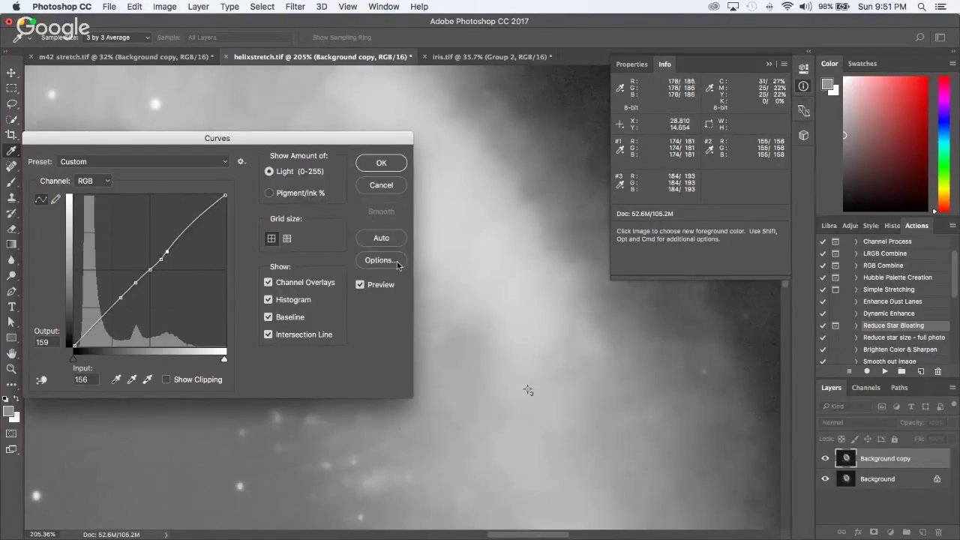
Step: Apply the Curves adjustment, lifting the ring samplers to 181, 158 and 193
scroll(514, 307, "down", 3)
scroll(476, 439, "up", 1)
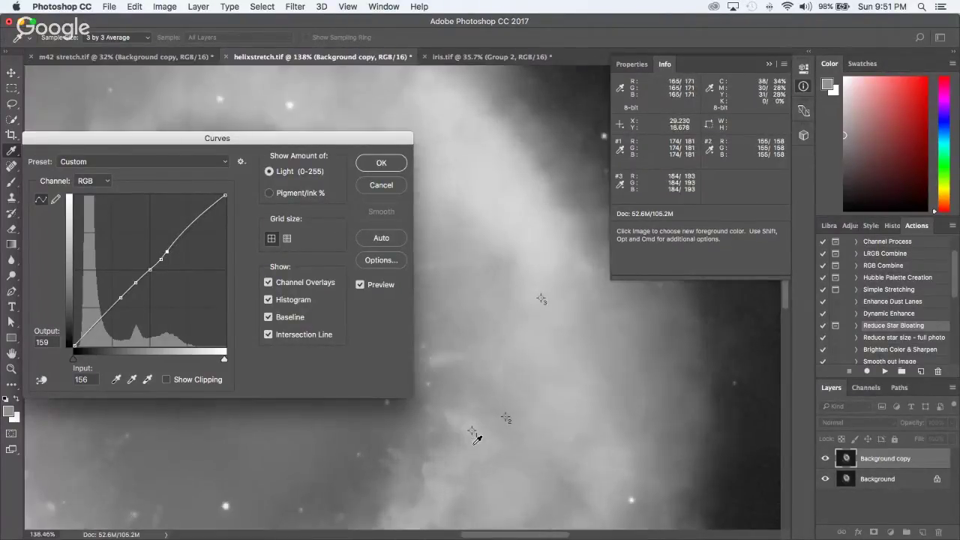
scroll(476, 439, "up", 2)
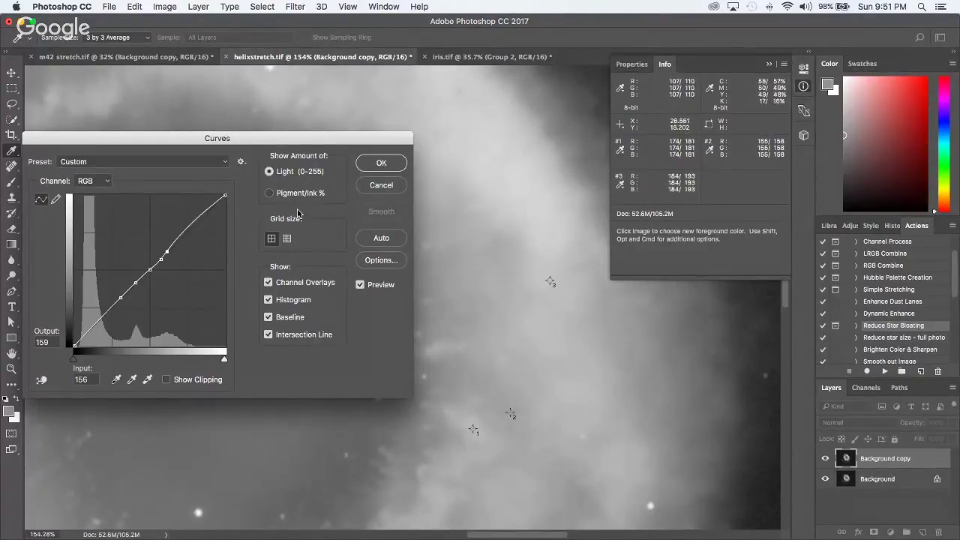
left_click(381, 163)
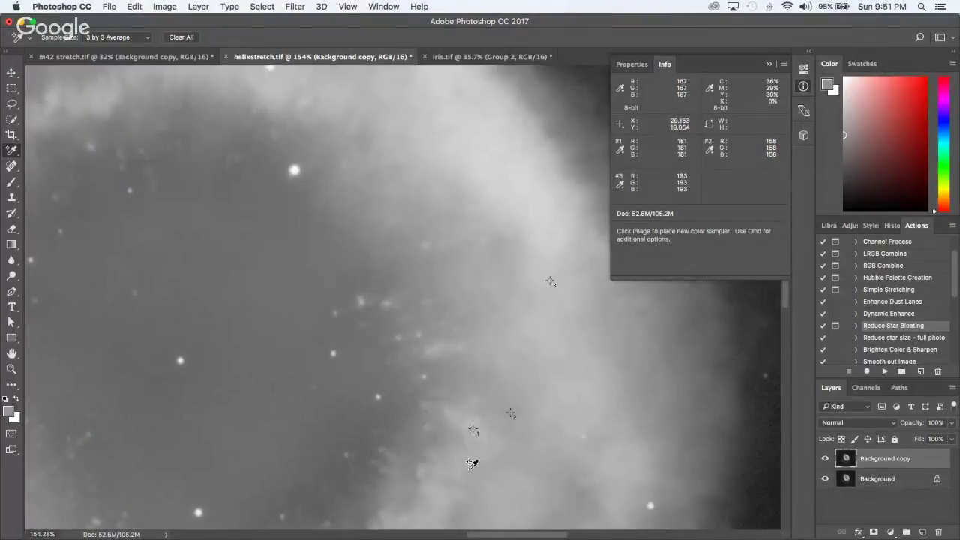
Step: Inspect the brightened nebula, then open a new Curves dialog with Cmd+M
scroll(536, 177, "down", 3)
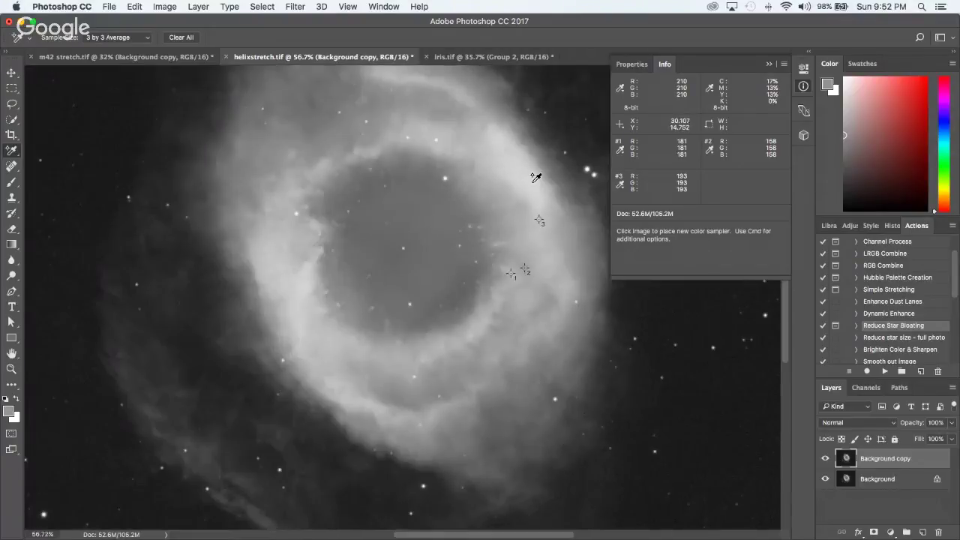
scroll(536, 176, "up", 1)
scroll(545, 161, "down", 1)
scroll(546, 158, "up", 3)
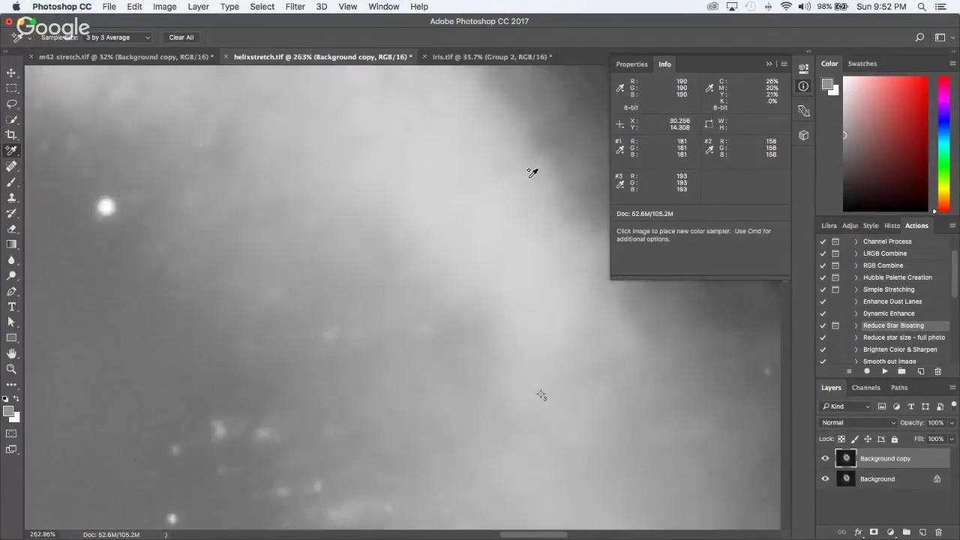
scroll(532, 171, "up", 2)
scroll(495, 186, "up", 2)
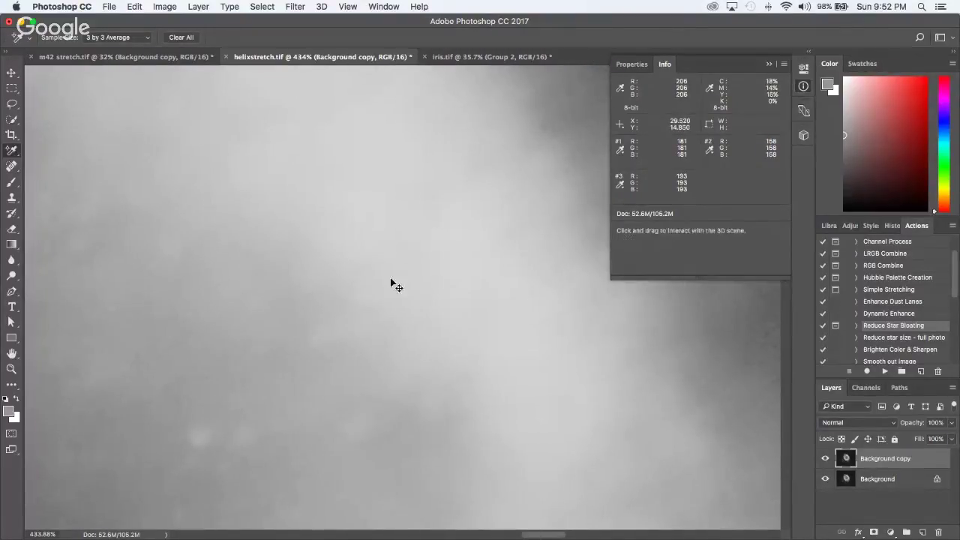
key("super+m")
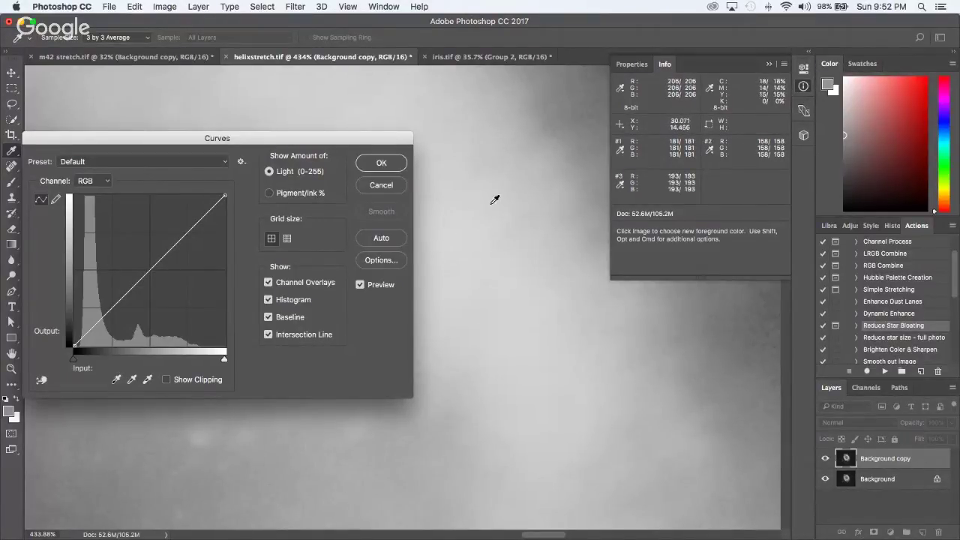
Step: Add curve points at tones 213 and 196, easing the 196 point's output down to 193
left_click(461, 268, "super")
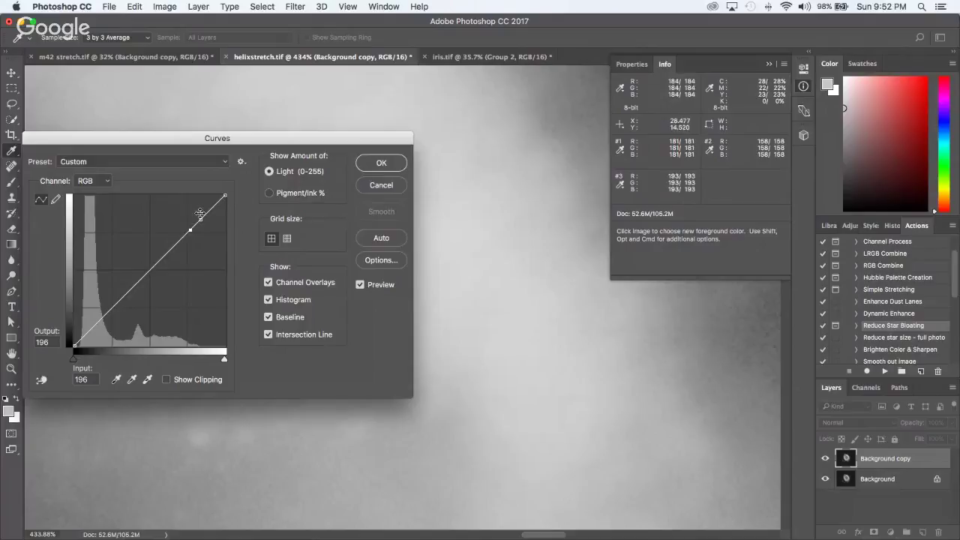
left_click_drag(189, 229, 190, 231)
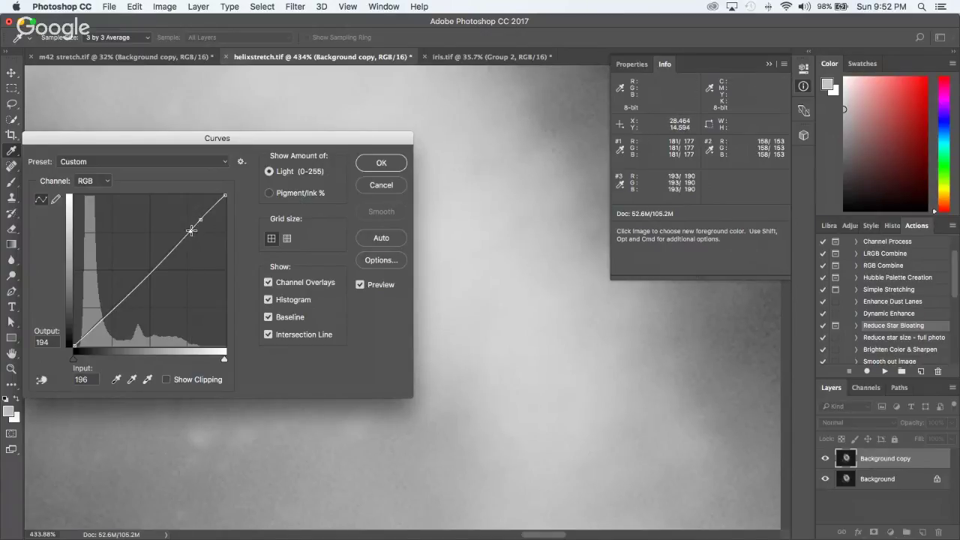
left_click_drag(191, 231, 191, 231)
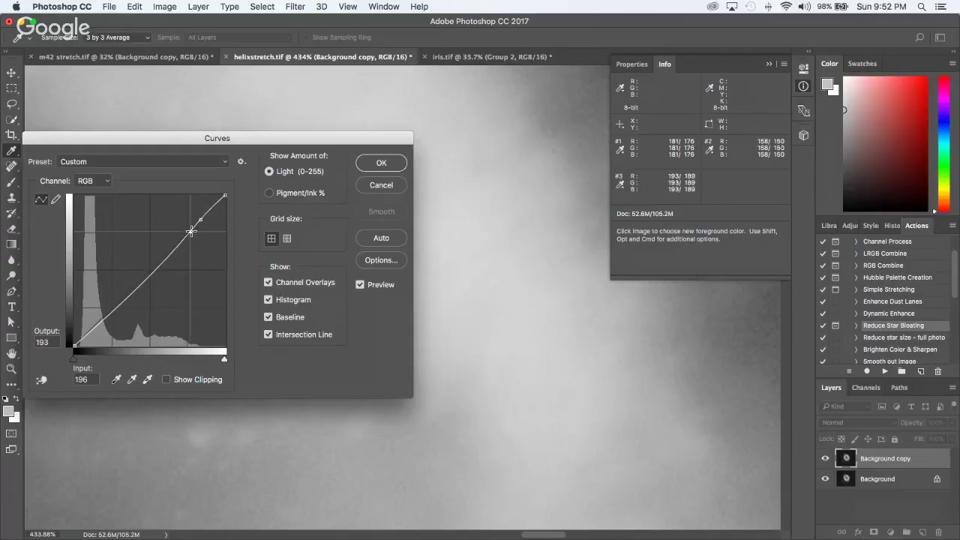
key("super+0")
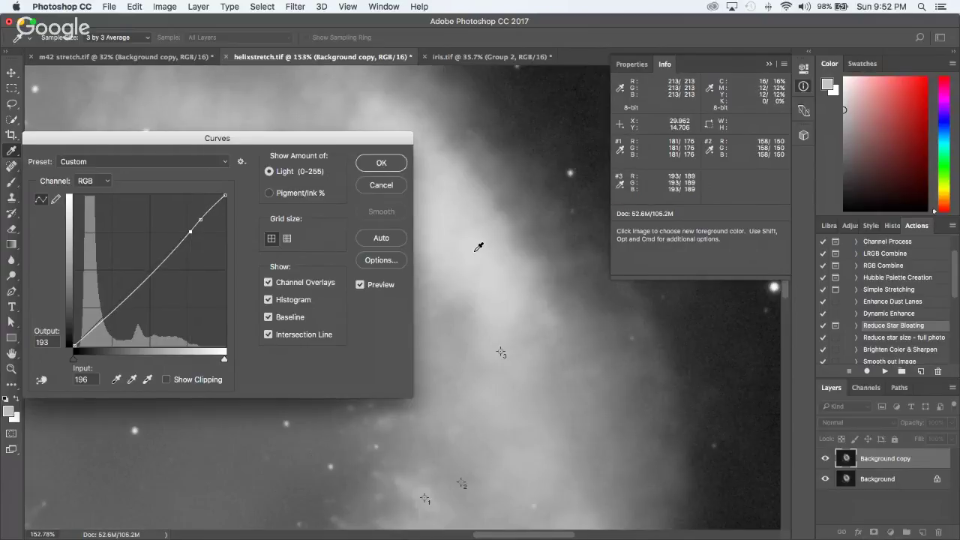
scroll(494, 217, "up", 3)
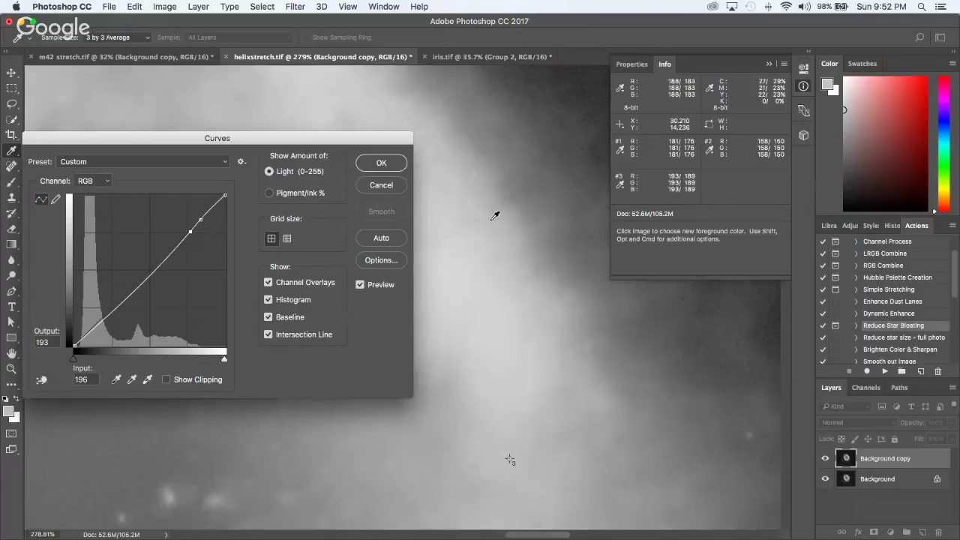
Step: Compare the nebula with and without the curve, then apply it and fit the image on screen
left_click(360, 285)
left_click(360, 285)
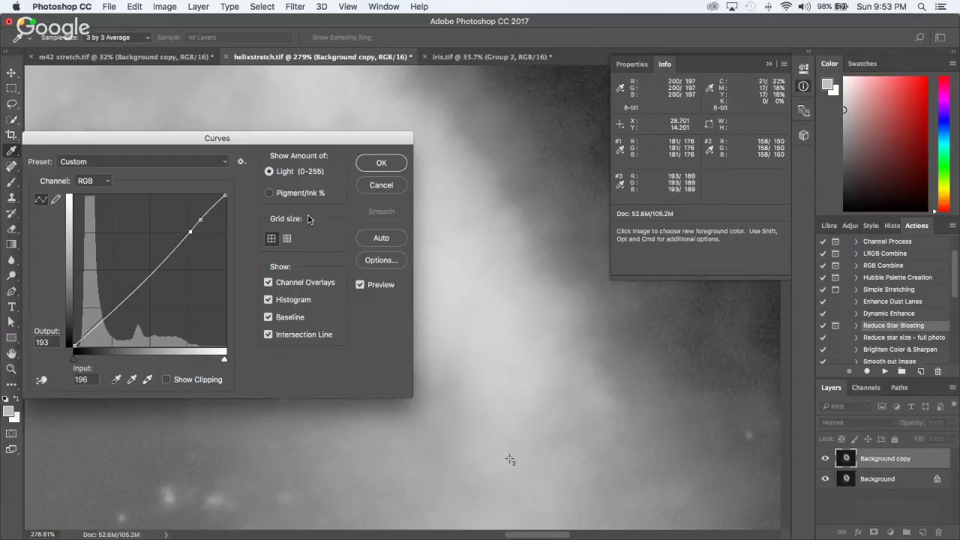
left_click(359, 285)
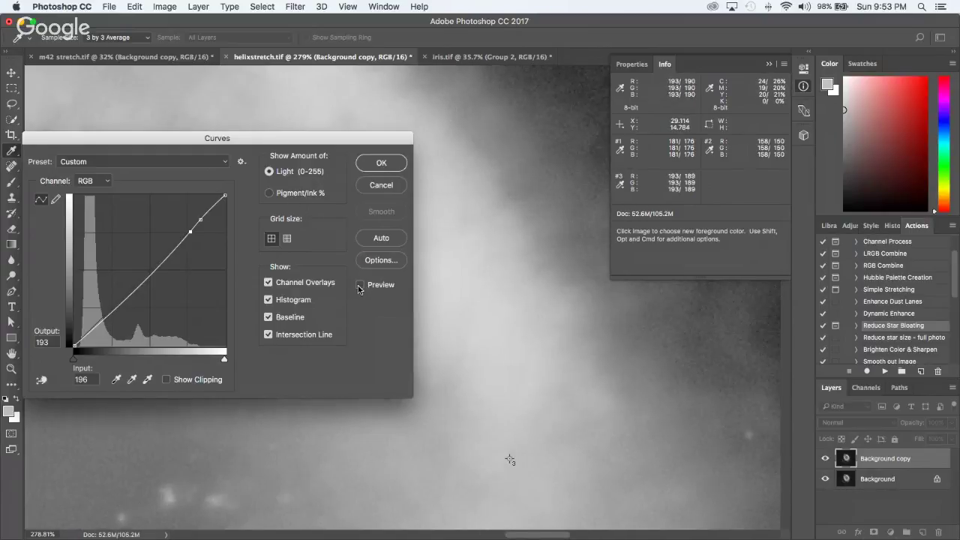
left_click(360, 285)
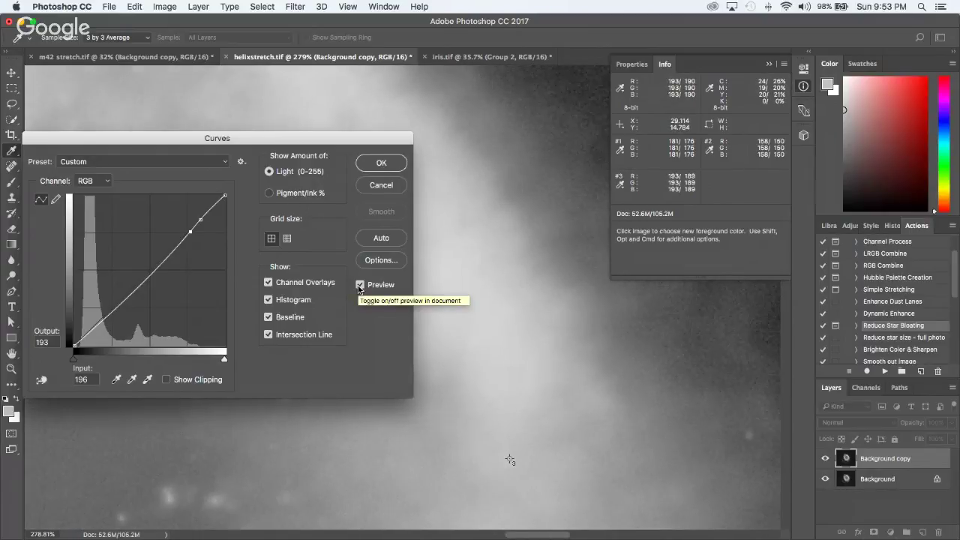
left_click(359, 285)
left_click(359, 285)
left_click(360, 285)
left_click(359, 285)
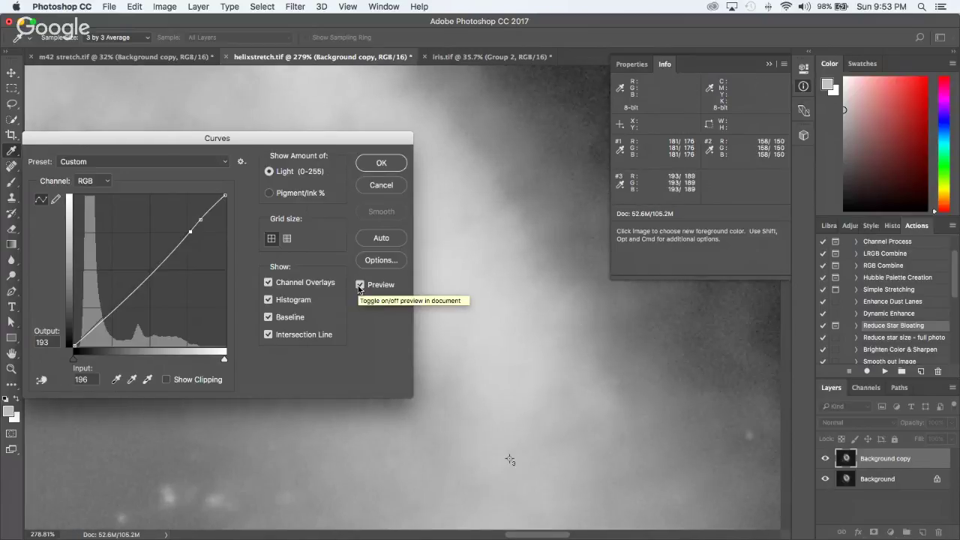
left_click(359, 285)
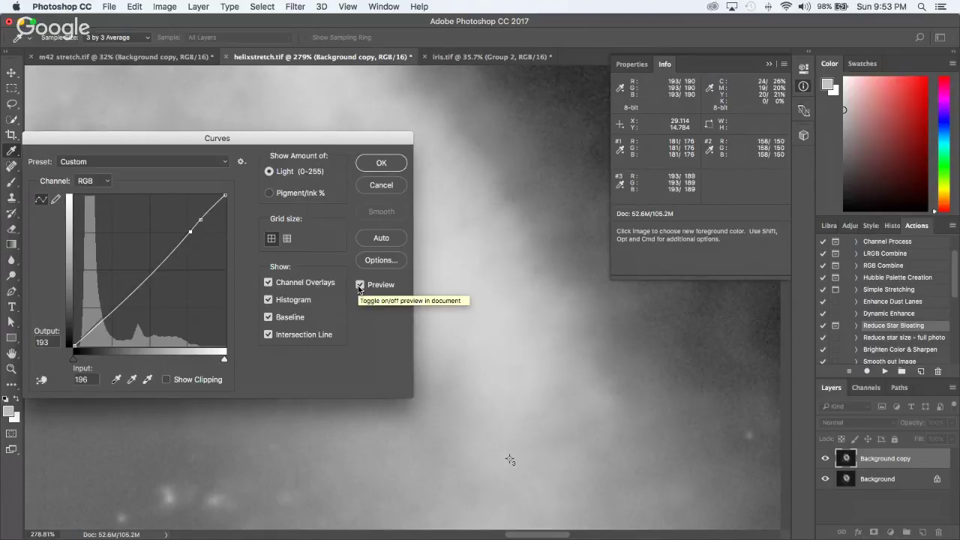
left_click(381, 163)
key("super+0")
Step: Zoom into the nebula, open a fresh Curves dialog with Cmd+M, and move it to the lower right
scroll(432, 339, "up", 5)
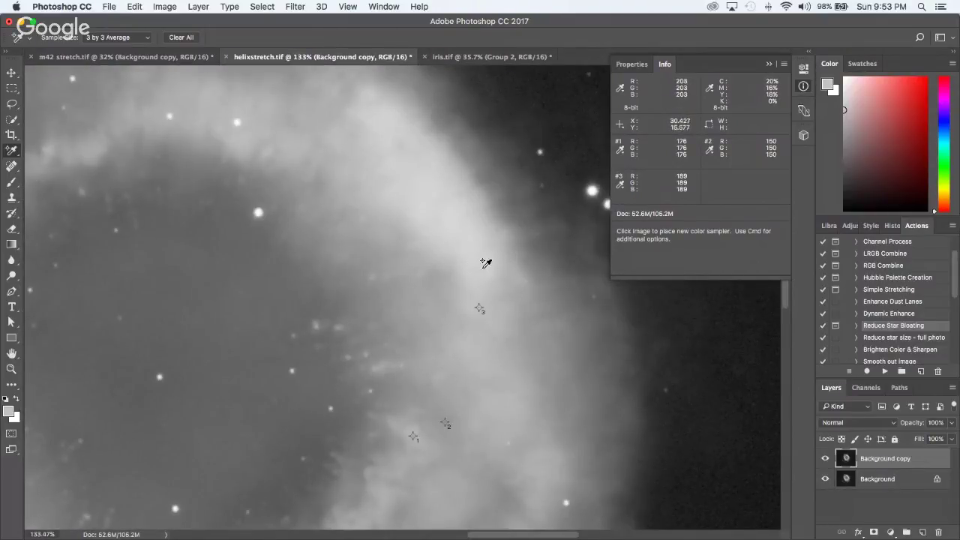
scroll(468, 275, "up", 3)
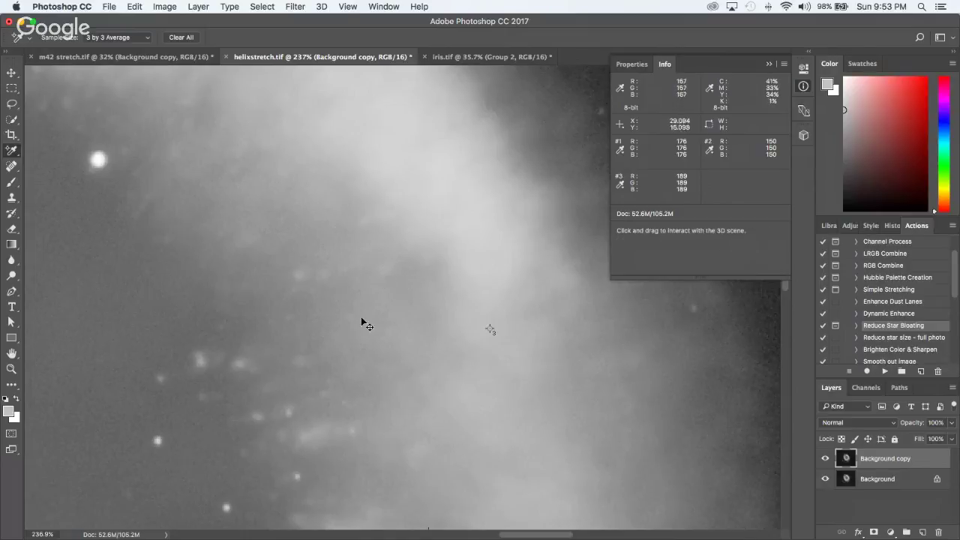
key("super+m")
left_click_drag(348, 135, 842, 264)
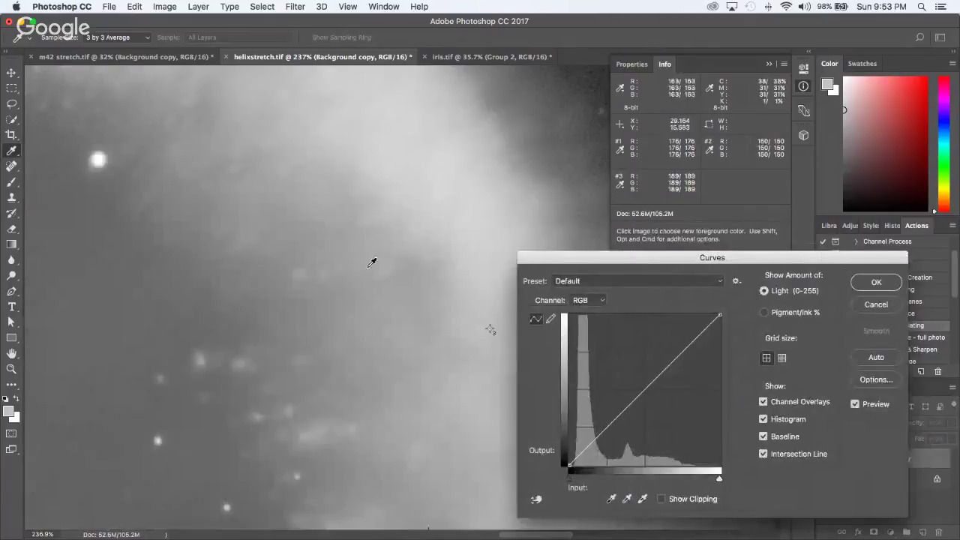
Step: Raise a curve point at the nebula's tone, shift a lower point, compare, and apply, lifting samplers to 178 and 193
left_click(392, 267, "super")
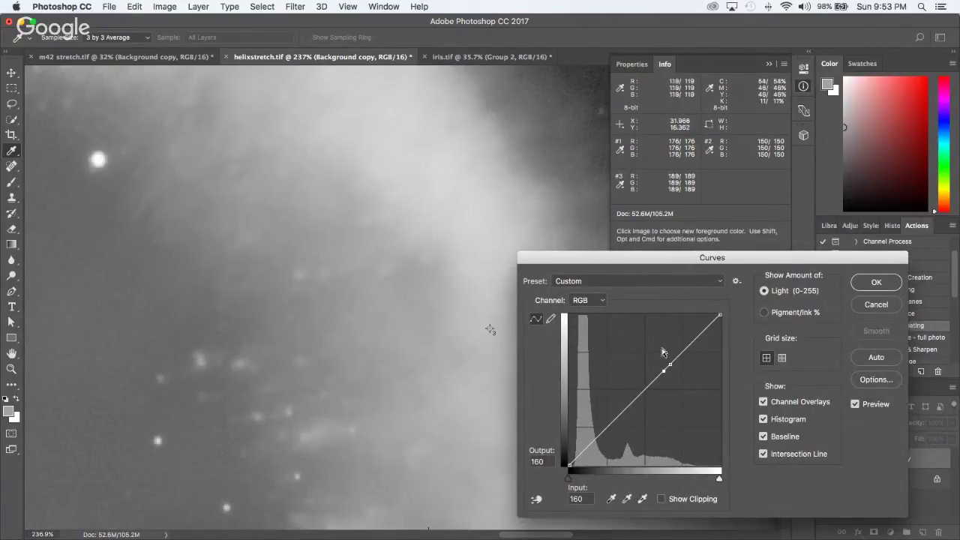
left_click_drag(670, 365, 670, 361)
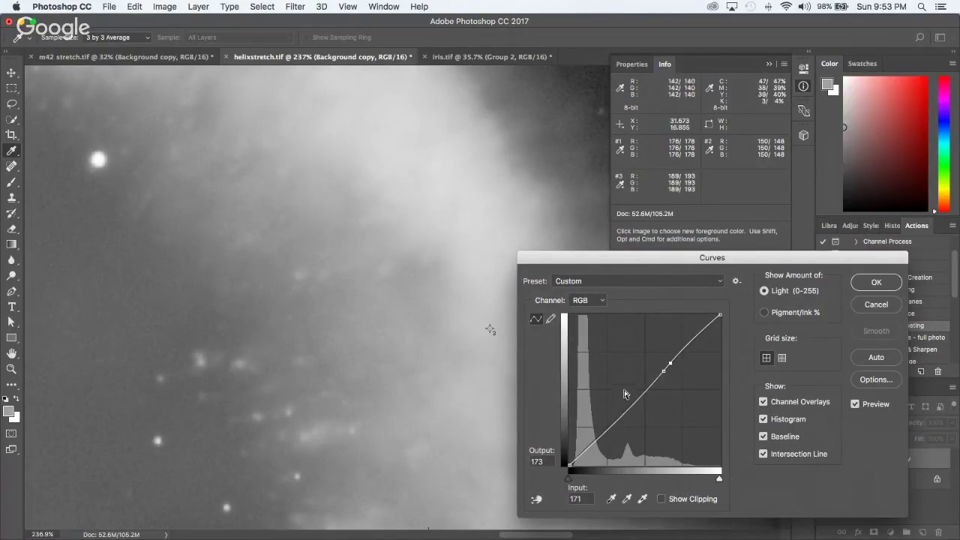
left_click(654, 383)
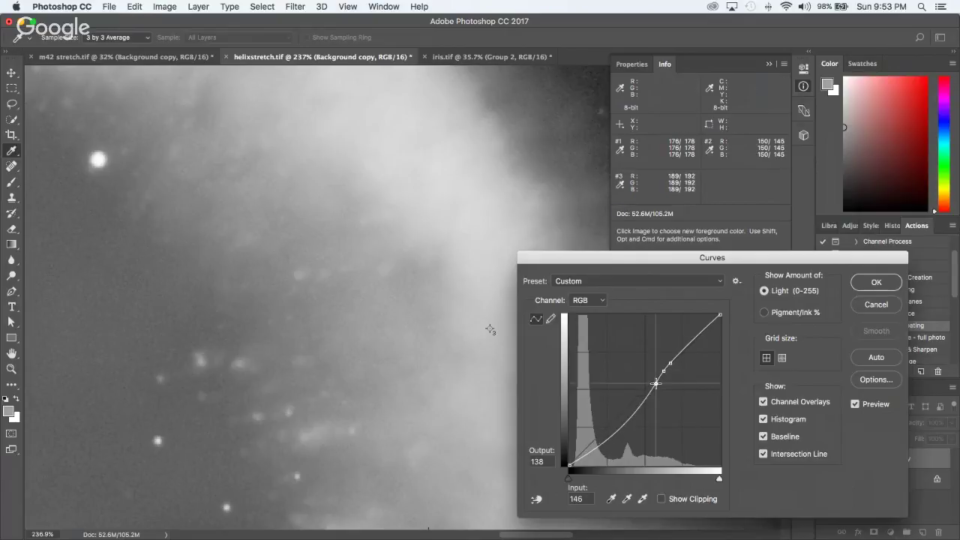
left_click_drag(654, 383, 651, 384)
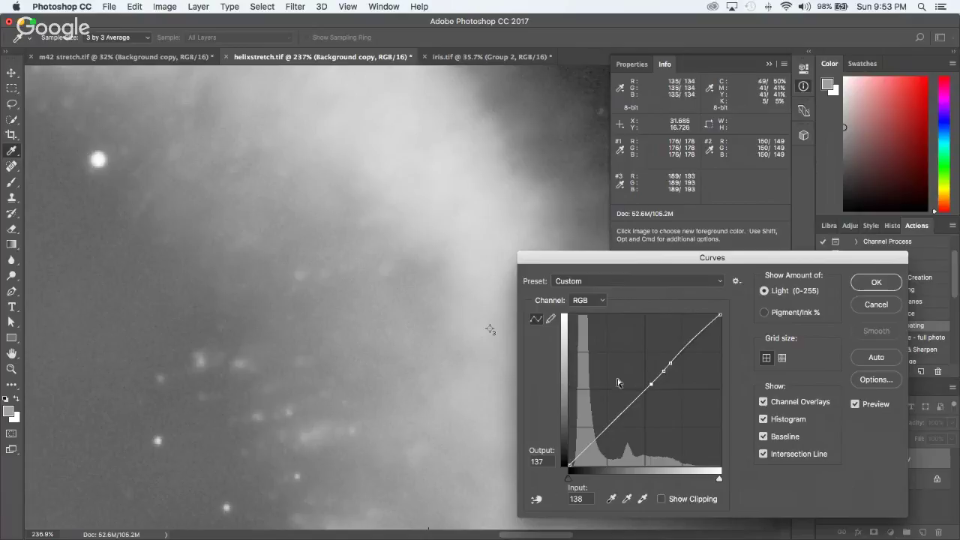
left_click(855, 405)
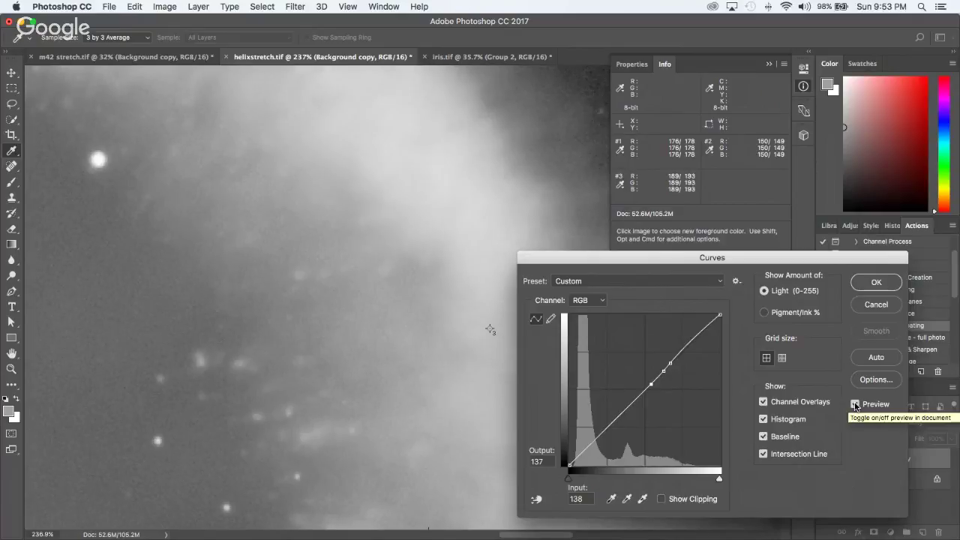
left_click(875, 281)
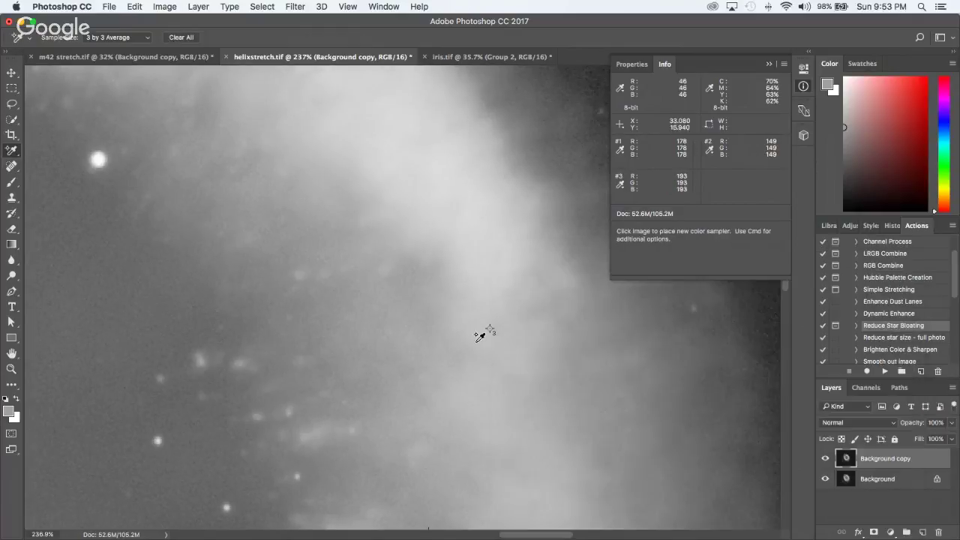
Step: Open Curves, add points at 146 and 116, lift the upper one, add a point near 189, and compare
scroll(485, 404, "down", 5)
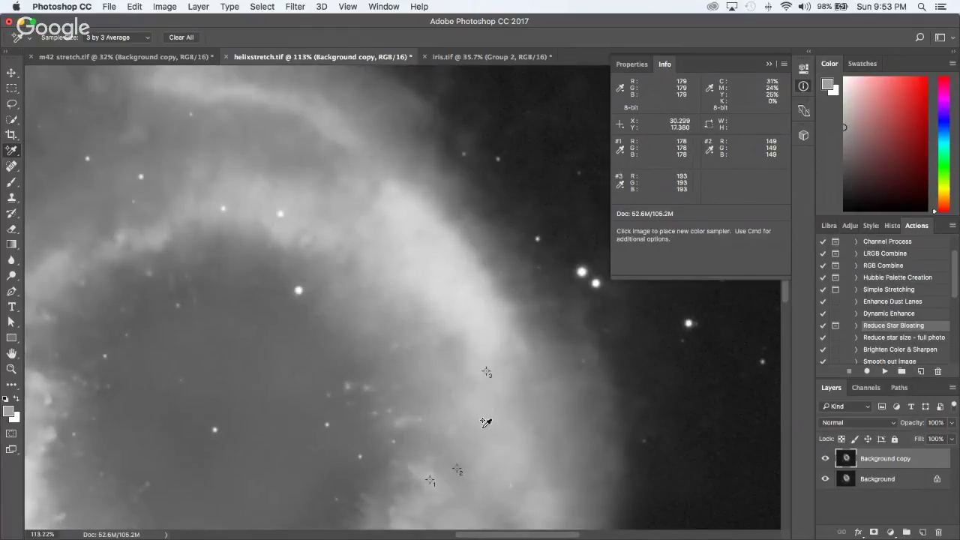
scroll(486, 423, "up", 4)
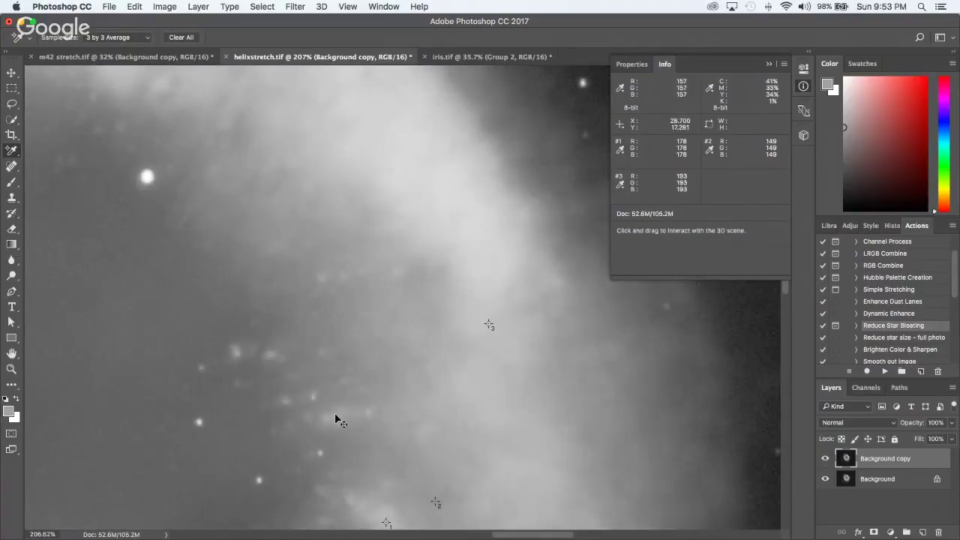
key("super+m")
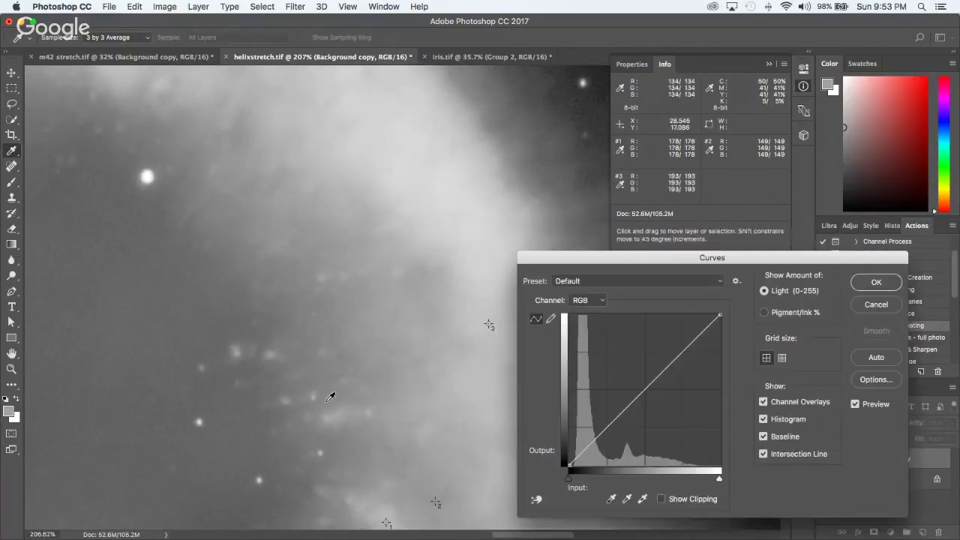
left_click(288, 396, "super")
left_click(287, 384, "super")
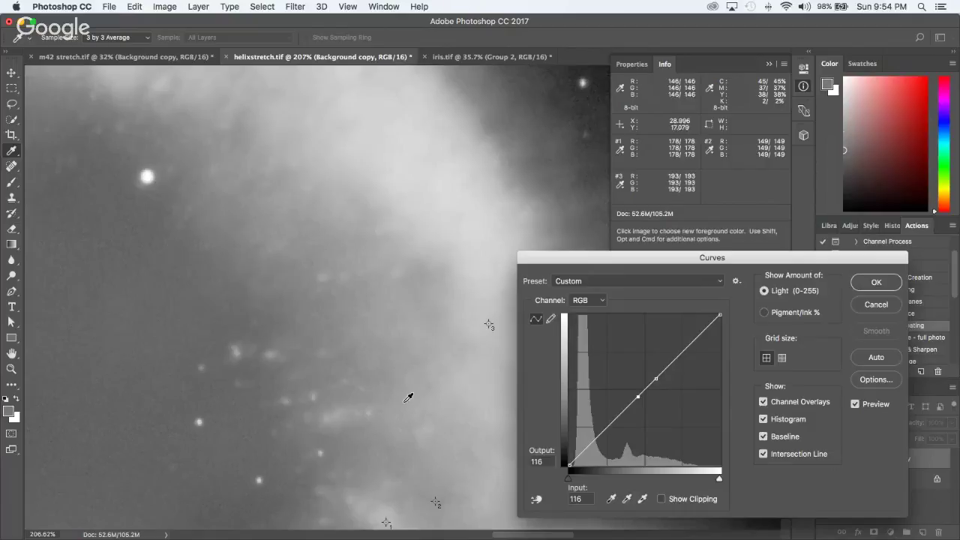
left_click_drag(657, 377, 655, 377)
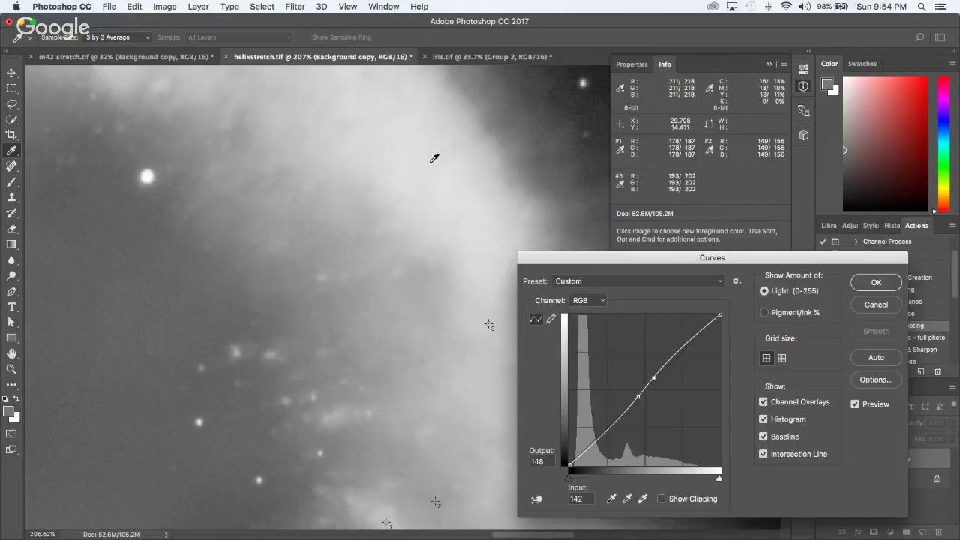
left_click(681, 350)
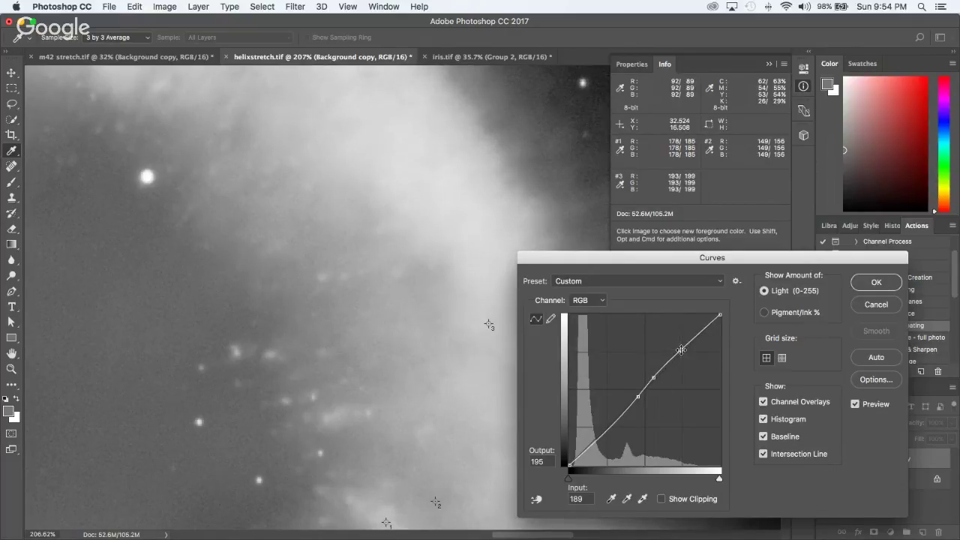
left_click(856, 405)
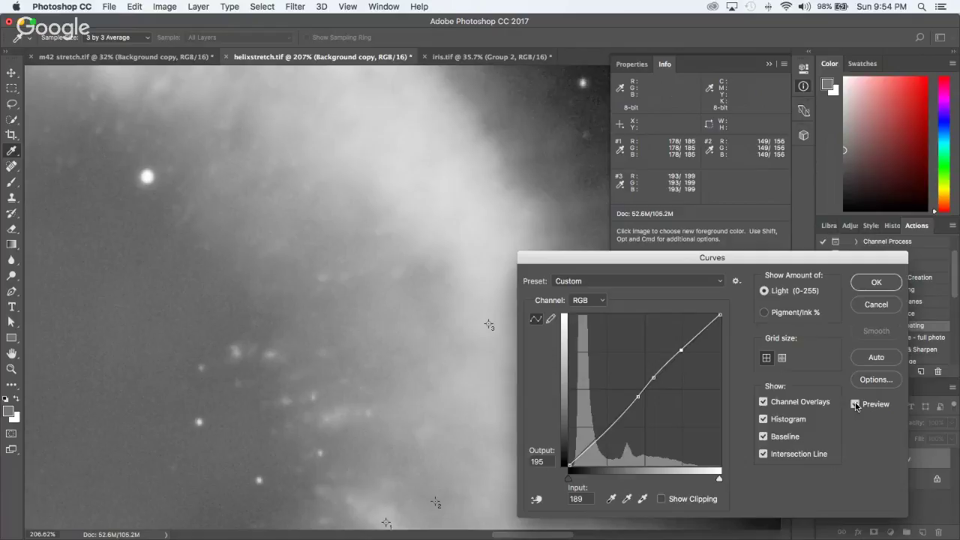
Step: Apply the curve, leaving samplers at 185, 156 and 199, and zoom out and in over the nebula ring
left_click(875, 282)
scroll(374, 368, "down", 5)
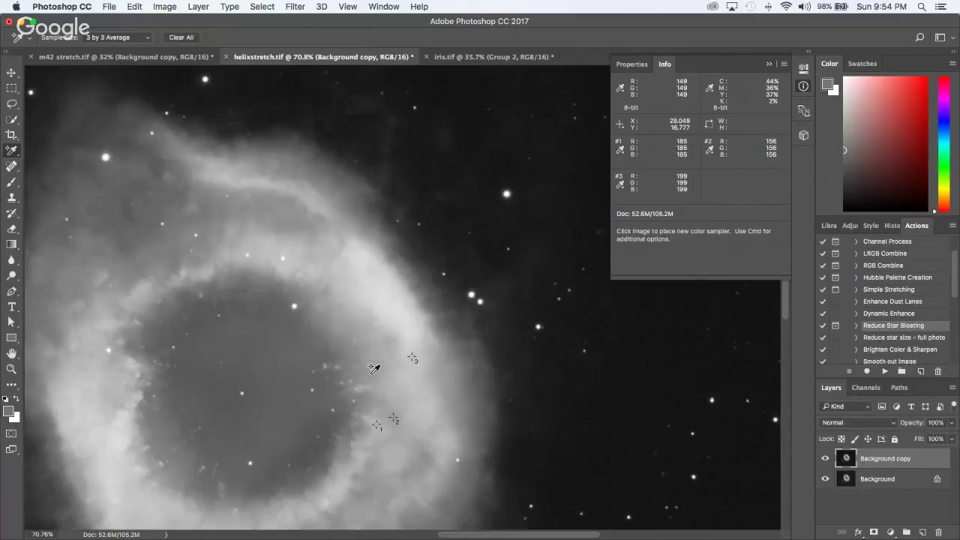
scroll(374, 369, "down", 2)
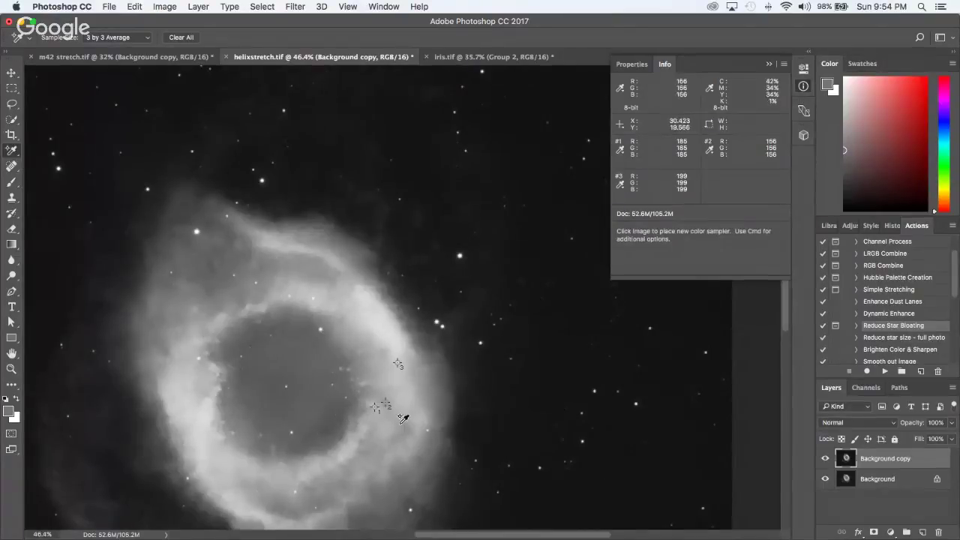
scroll(398, 406, "up", 3)
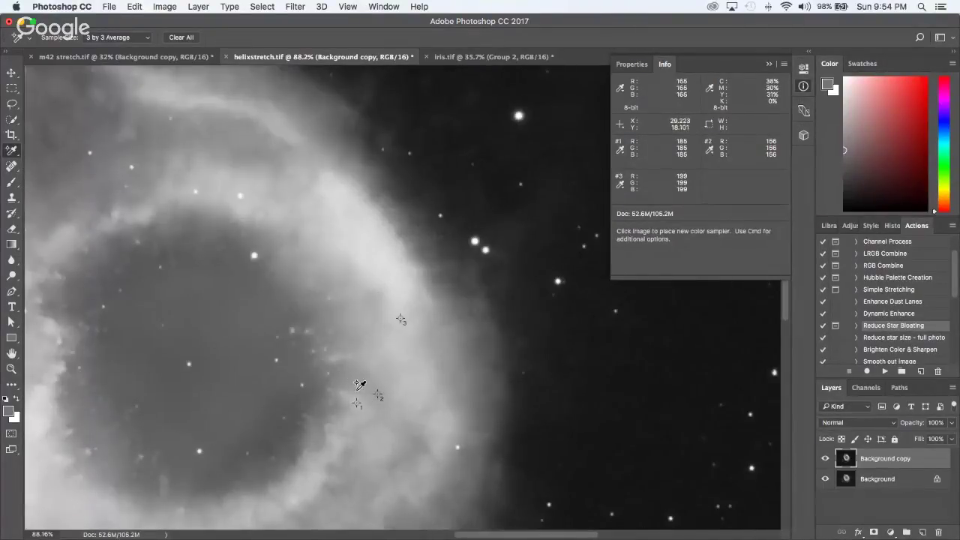
scroll(359, 385, "up", 2)
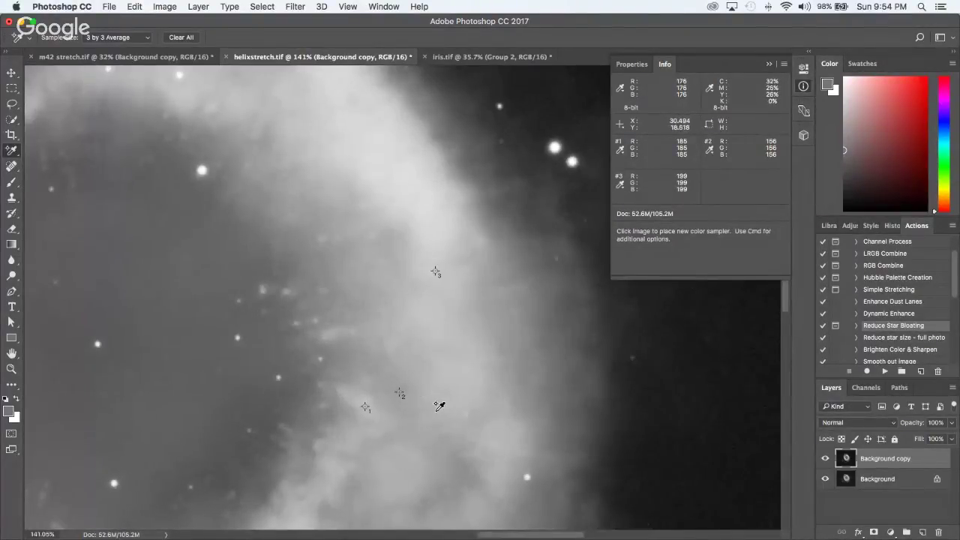
scroll(439, 406, "down", 2)
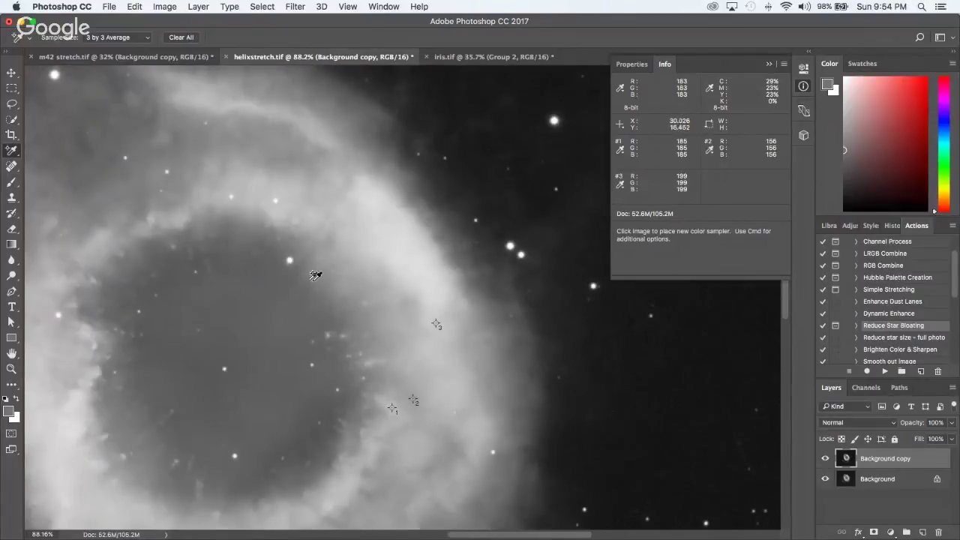
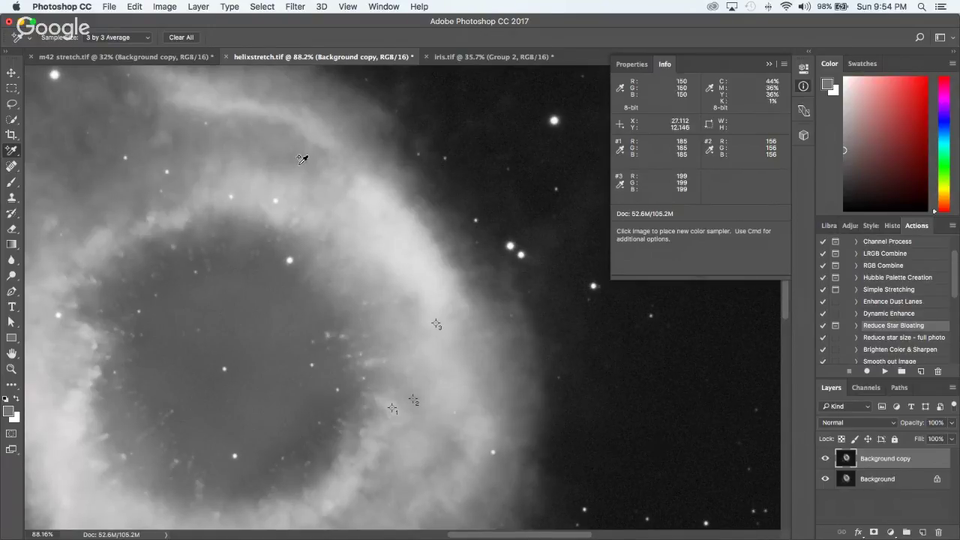
Step: Add a black Hide All layer mask to the Background copy layer
left_click(198, 6)
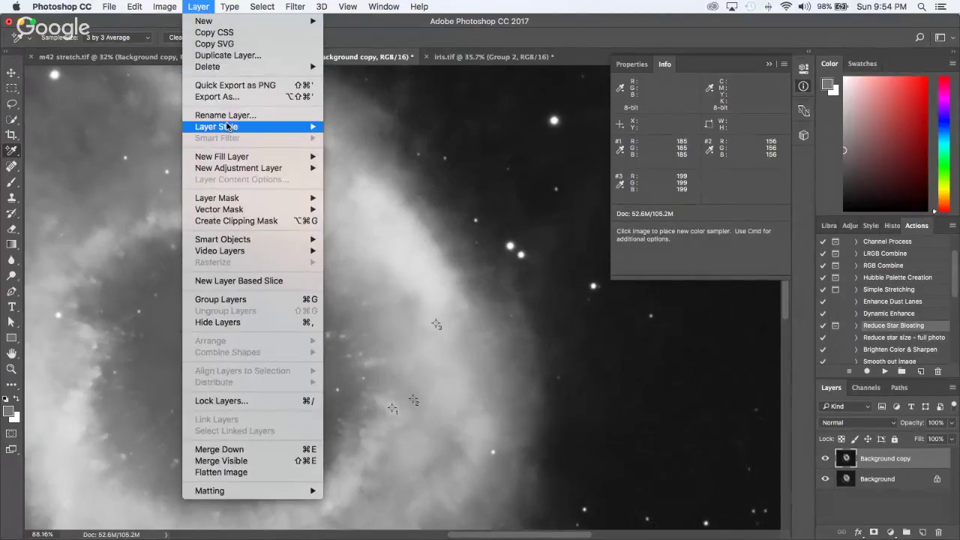
mouse_move(302, 198)
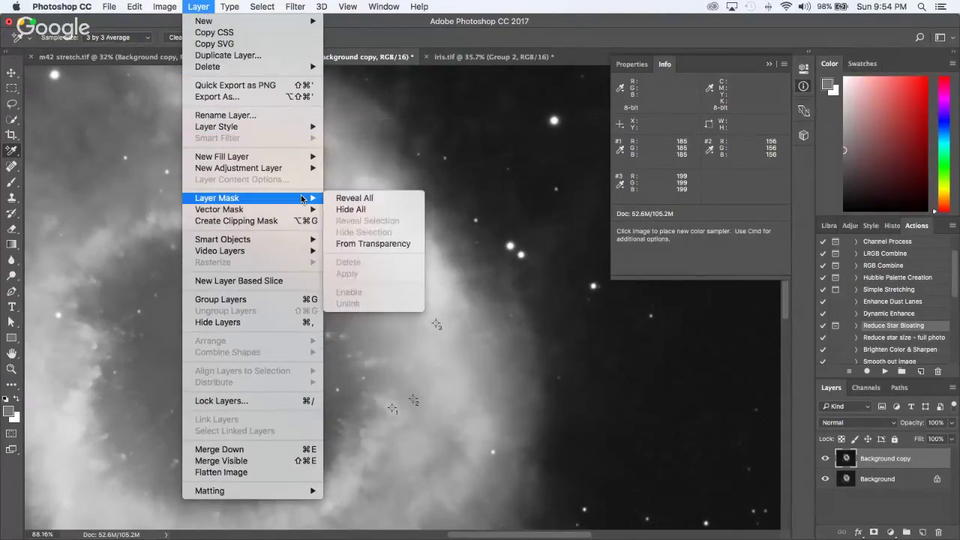
left_click(350, 209)
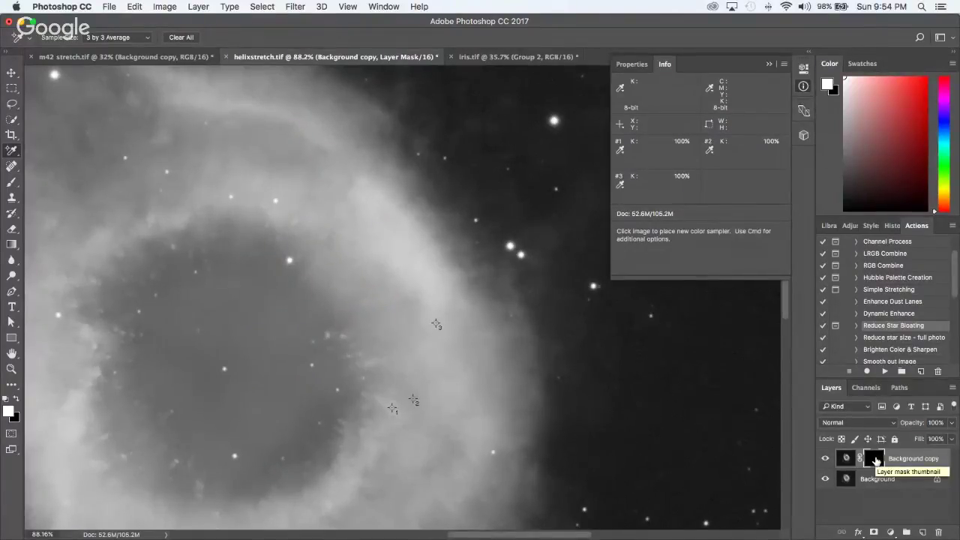
Step: View the black mask on its own, then return to the image and target the mask
left_click(875, 460, "alt")
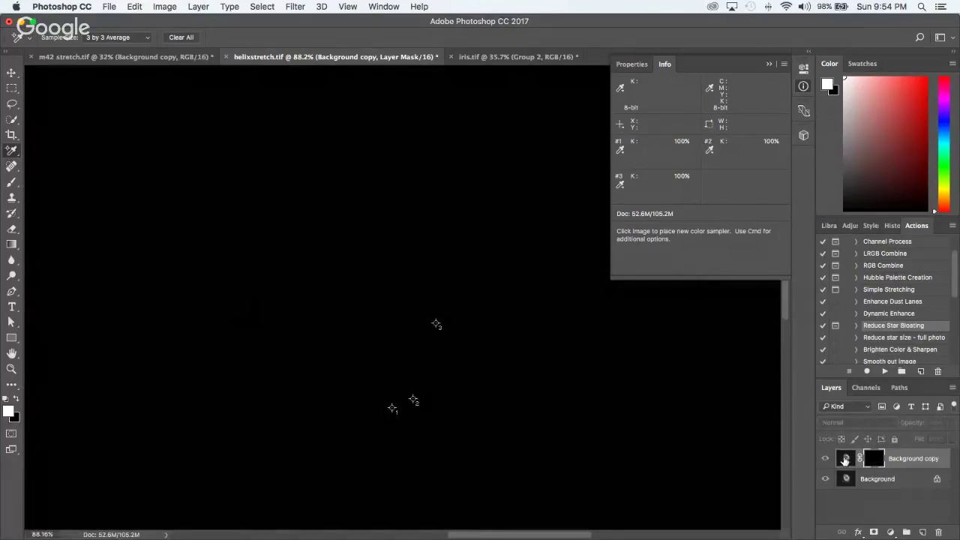
left_click(845, 460)
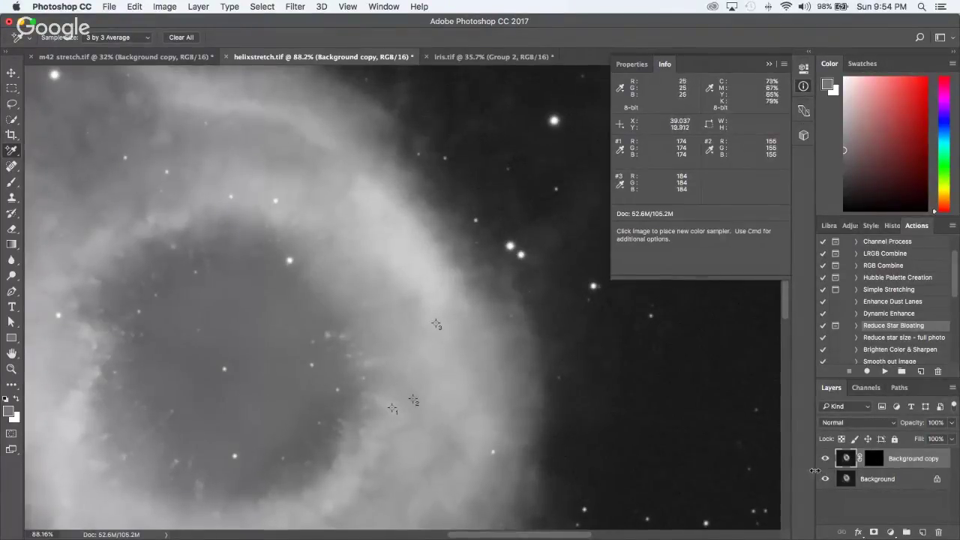
left_click(877, 461)
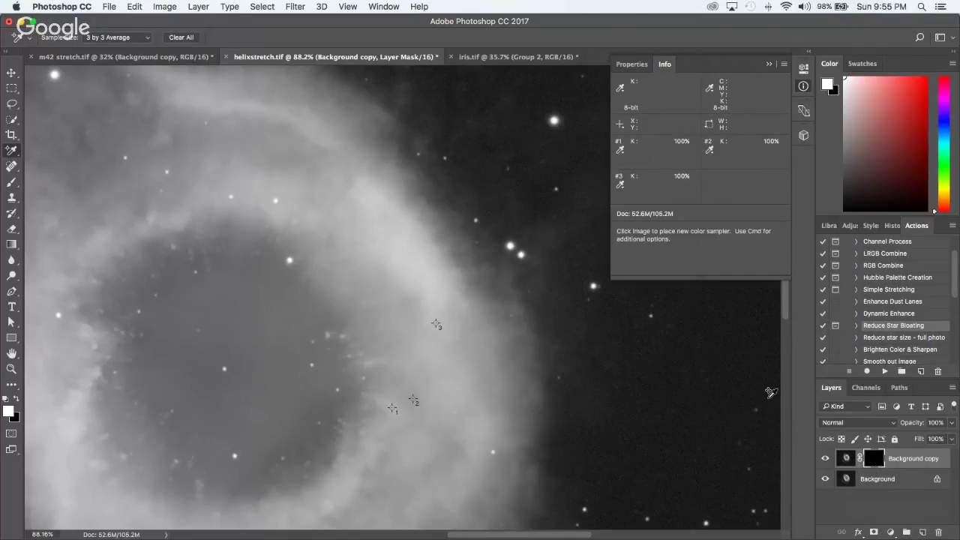
Step: Choose the soft Brush at 51% opacity and 49% flow, and shrink it to about 172 px
left_click(10, 183)
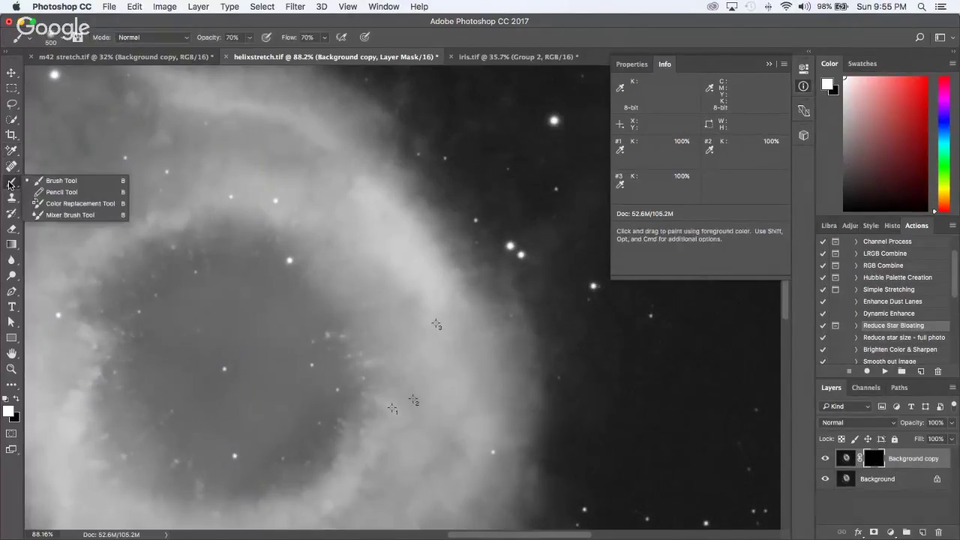
left_click(60, 181)
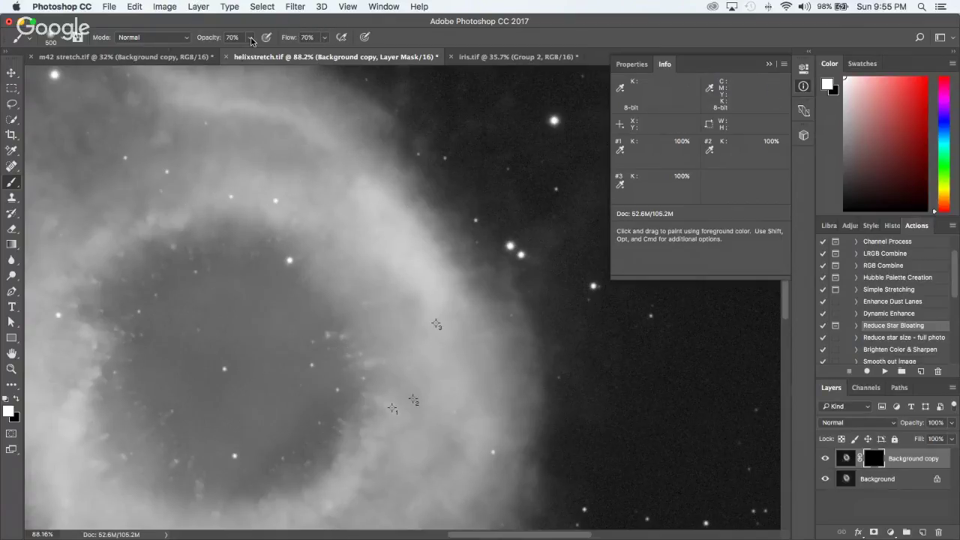
left_click(251, 38)
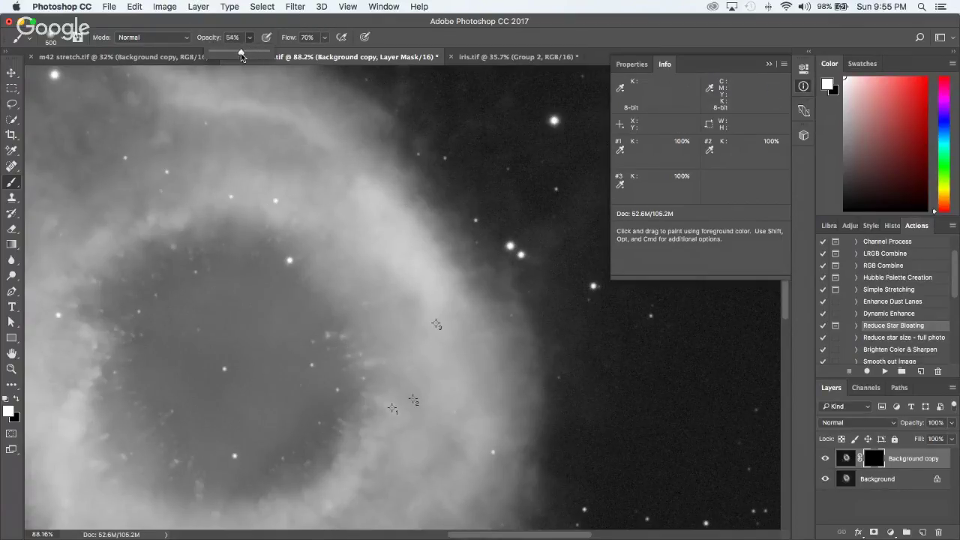
left_click(323, 41)
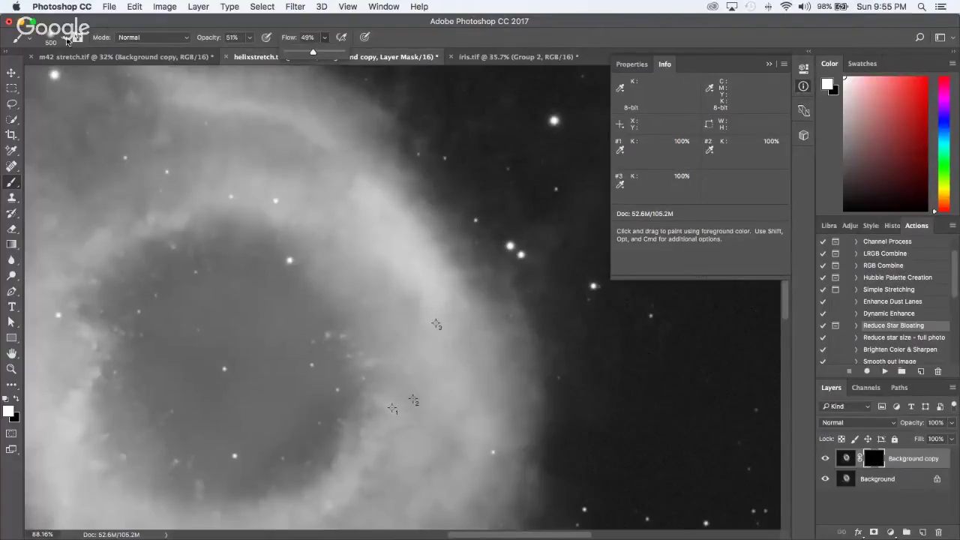
left_click(67, 41)
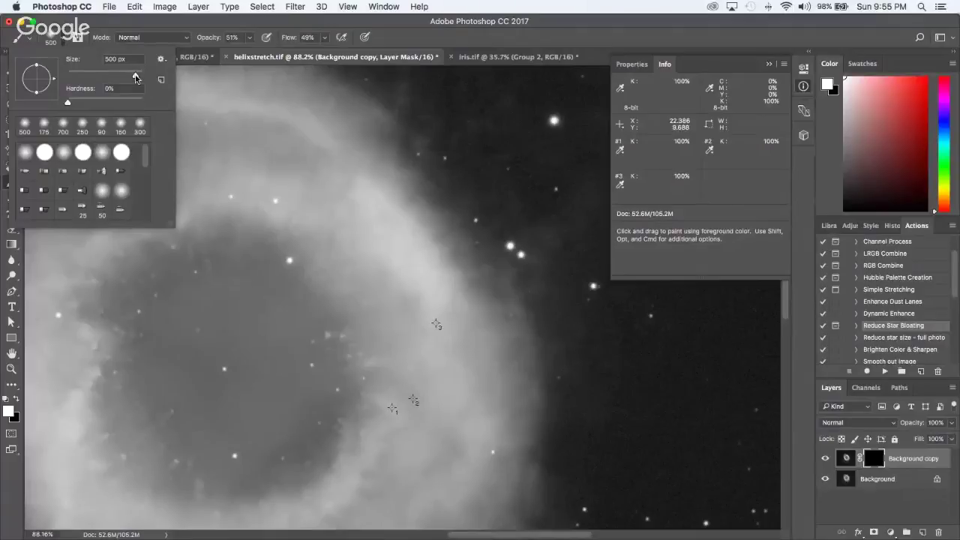
left_click_drag(135, 77, 113, 78)
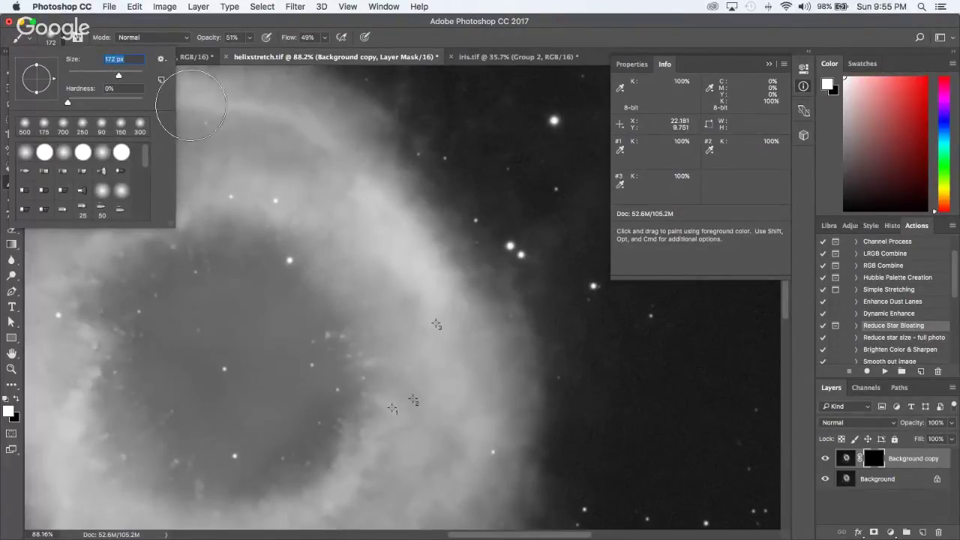
key("Return")
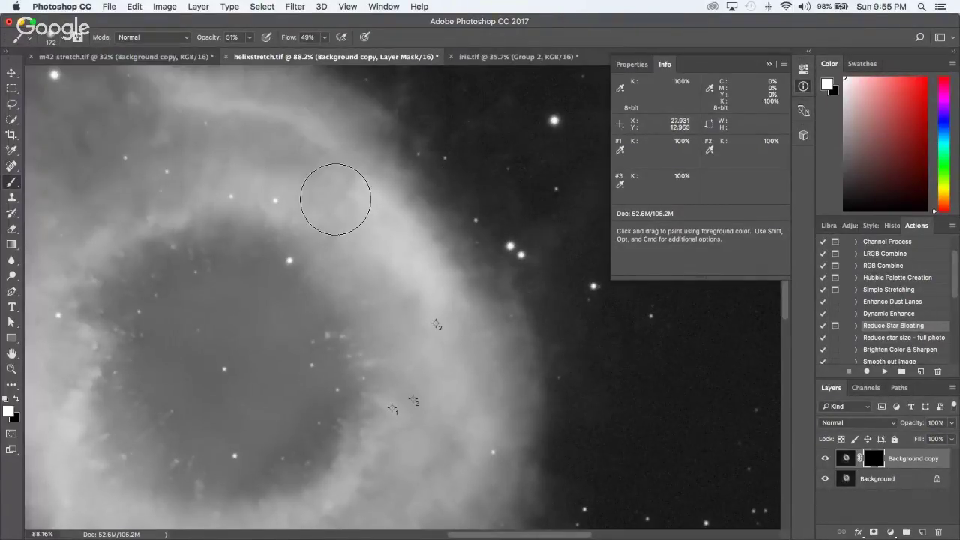
Step: Paint white over the upper part and right edge of the ring, adjusting brush size
mouse_move(335, 199)
left_mouse_down()
mouse_move(317, 198)
mouse_move(337, 199)
left_mouse_up()
key("bracketleft")
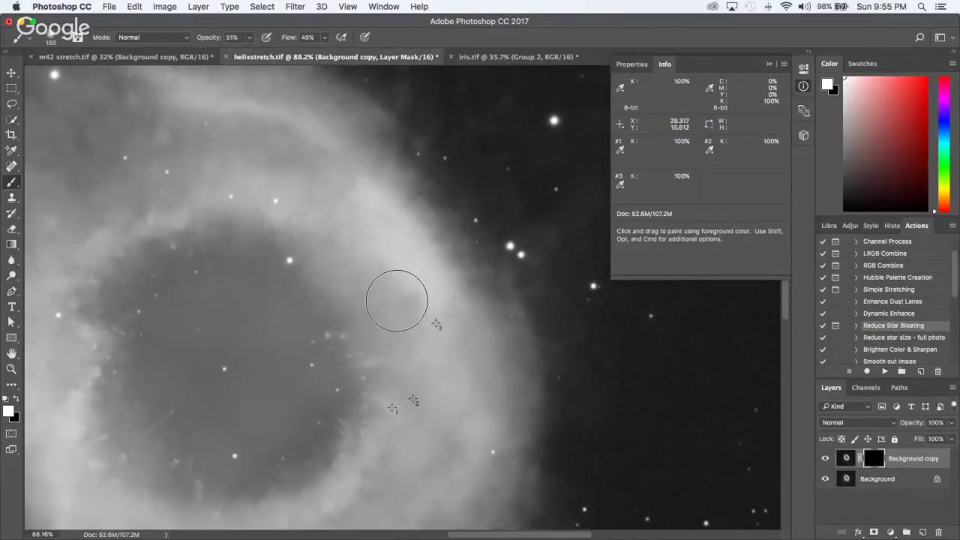
key("bracketleft")
key("bracketleft")
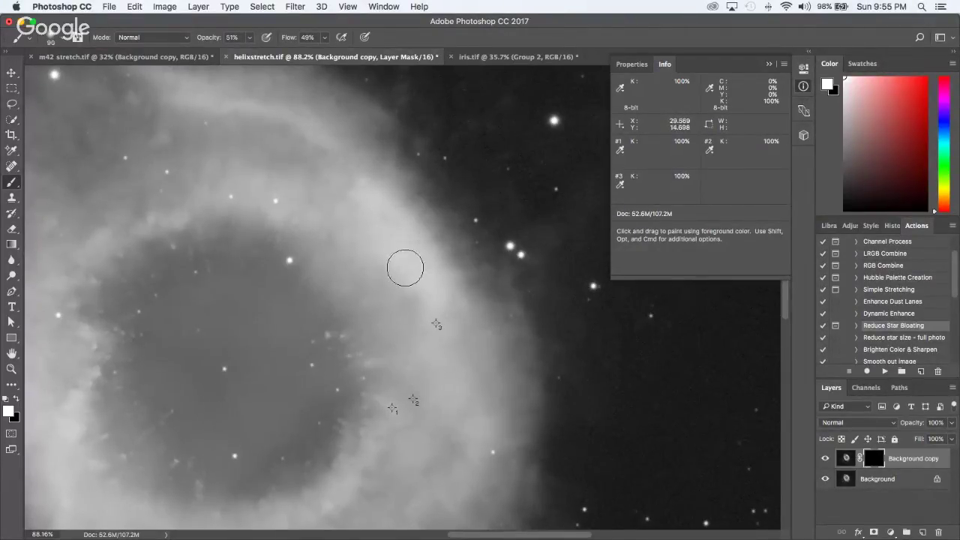
key("bracketright")
key("bracketright")
key("bracketright")
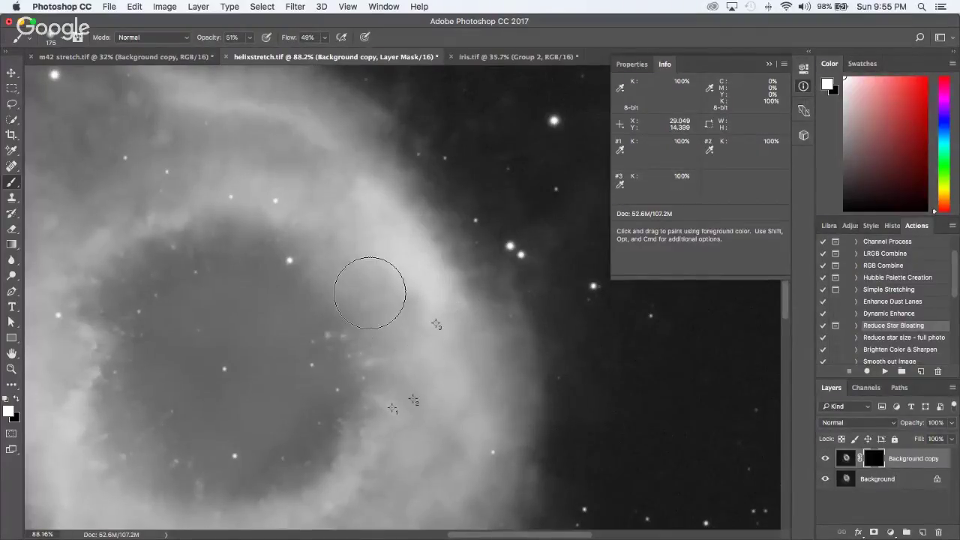
left_click_drag(369, 293, 476, 365)
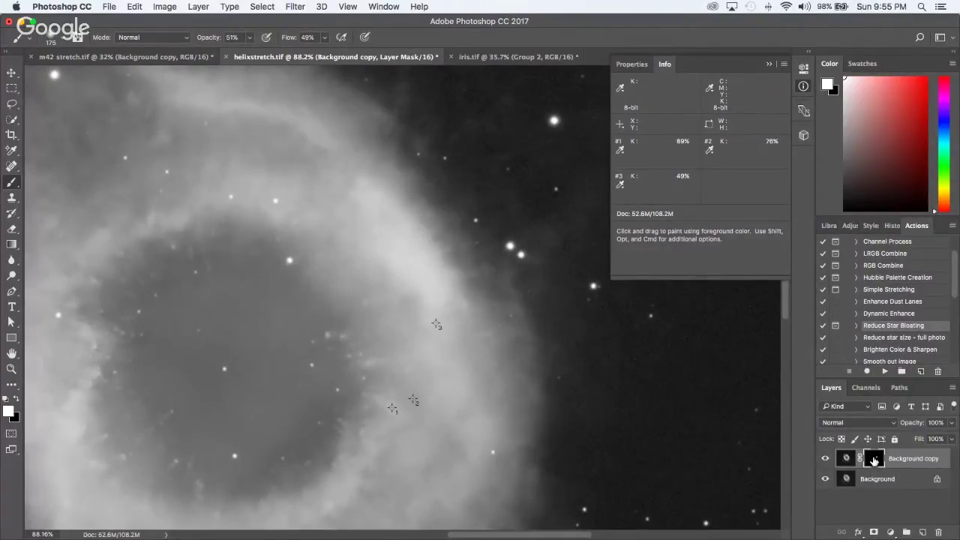
Step: Check the mask strokes on their own, then paint more white along the ring edge
left_click(873, 461, "alt")
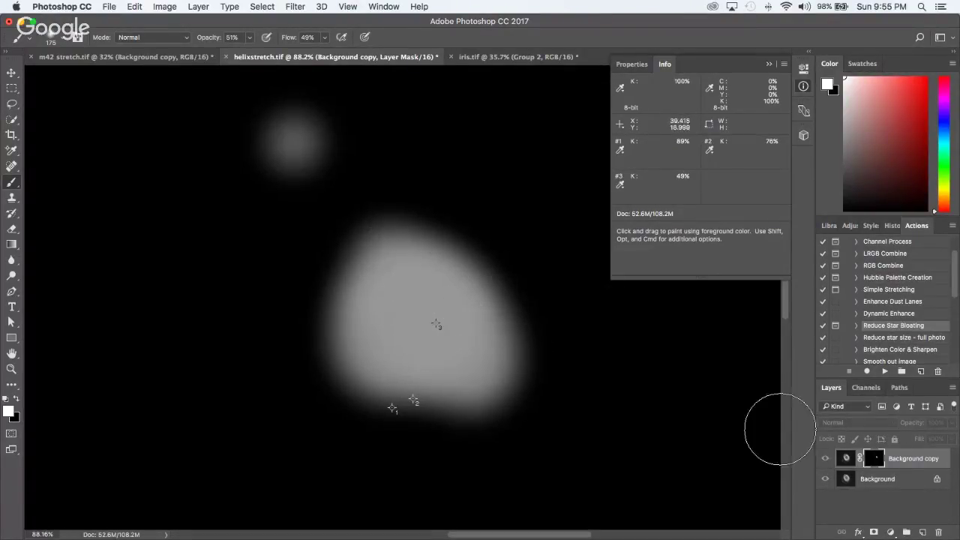
left_click(848, 463)
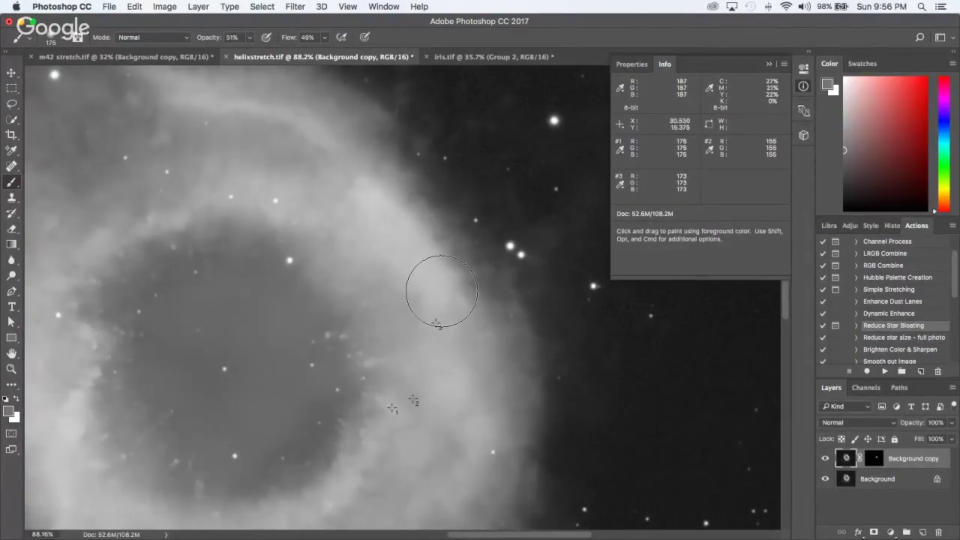
key("super")
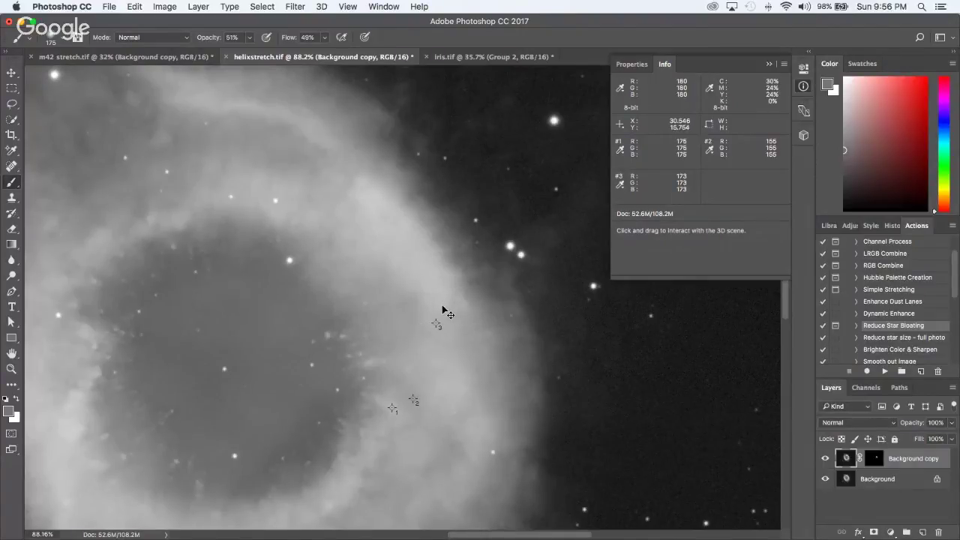
key("super+backslash")
key("d")
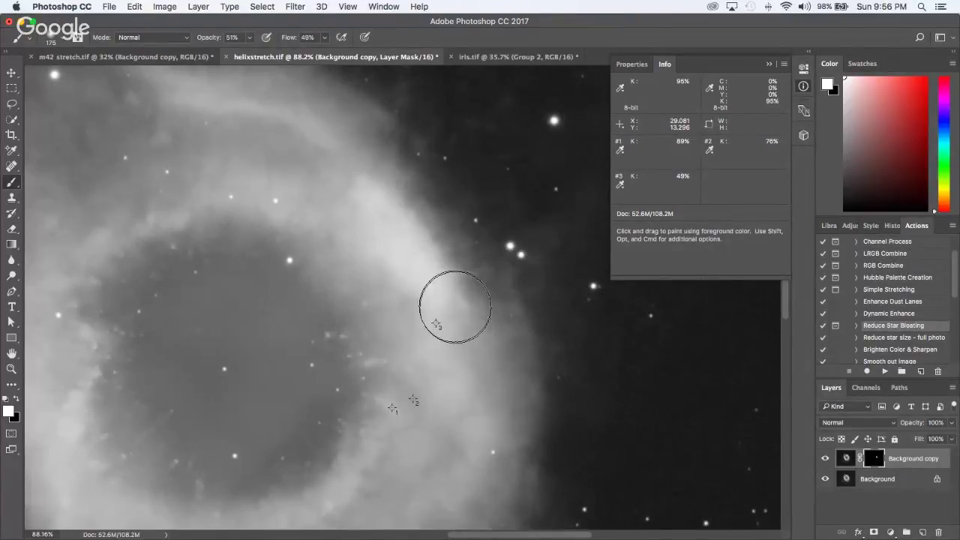
mouse_move(455, 306)
left_mouse_down()
mouse_move(420, 210)
mouse_move(461, 275)
mouse_move(743, 428)
left_mouse_up()
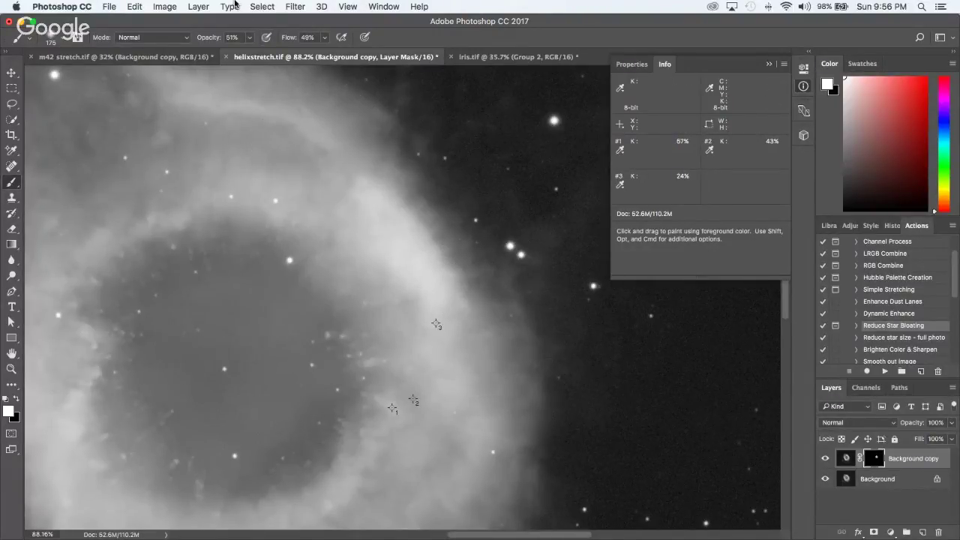
Step: Select all, Copy Merged, and paste it as a new Layer 1
left_click(261, 7)
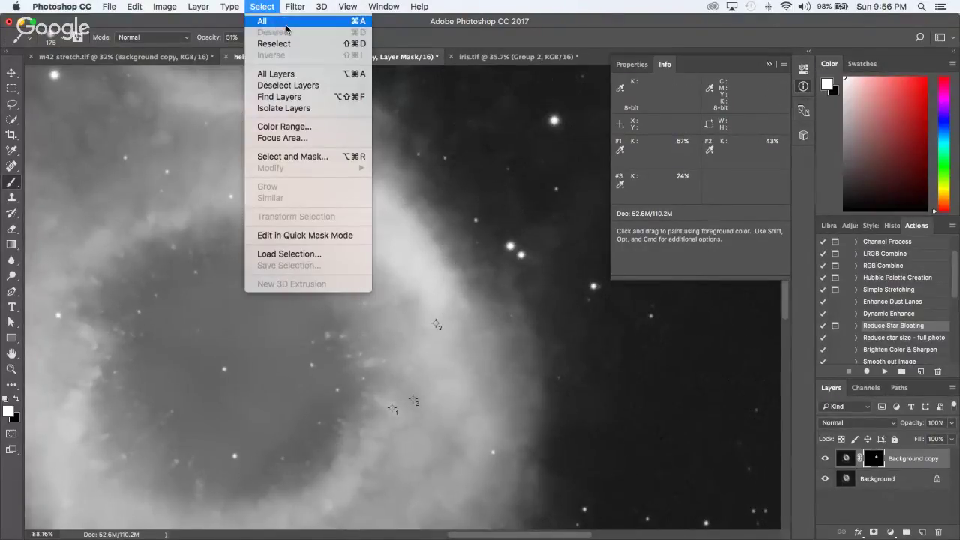
left_click(285, 24)
left_click(135, 7)
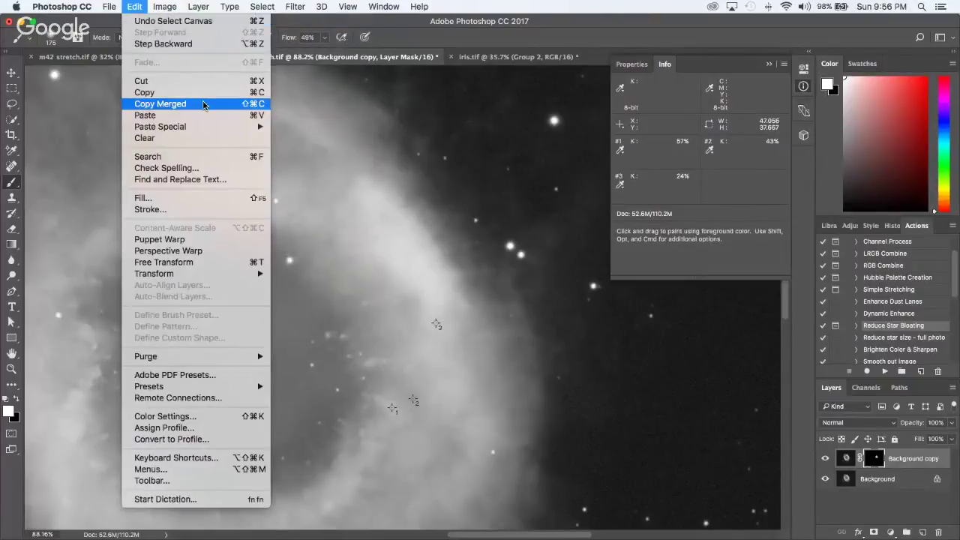
left_click(201, 105)
key("super+v")
key("super+0")
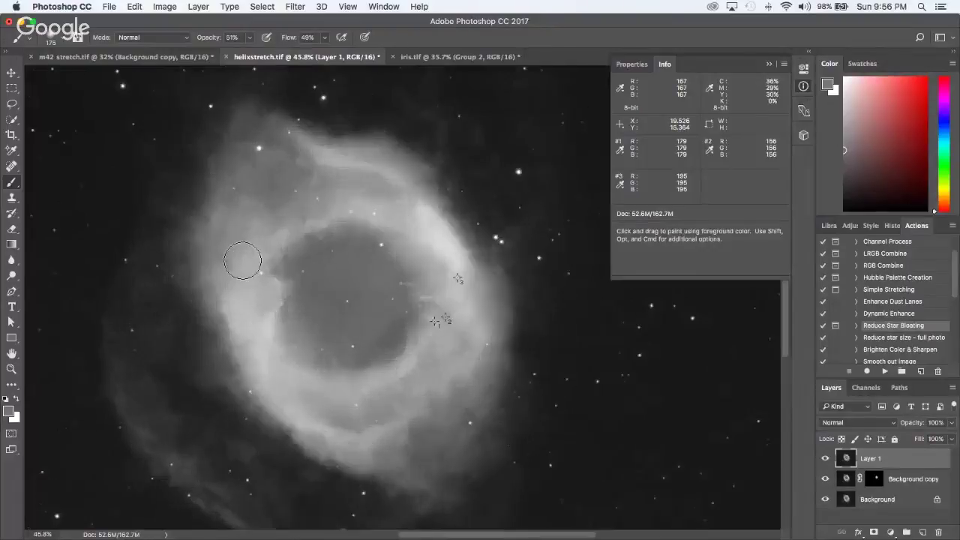
Step: Zoom in and out to inspect Layer 1, then open Curves with Cmd+M
scroll(242, 260, "up", 5)
scroll(262, 274, "down", 3)
scroll(280, 275, "down", 2)
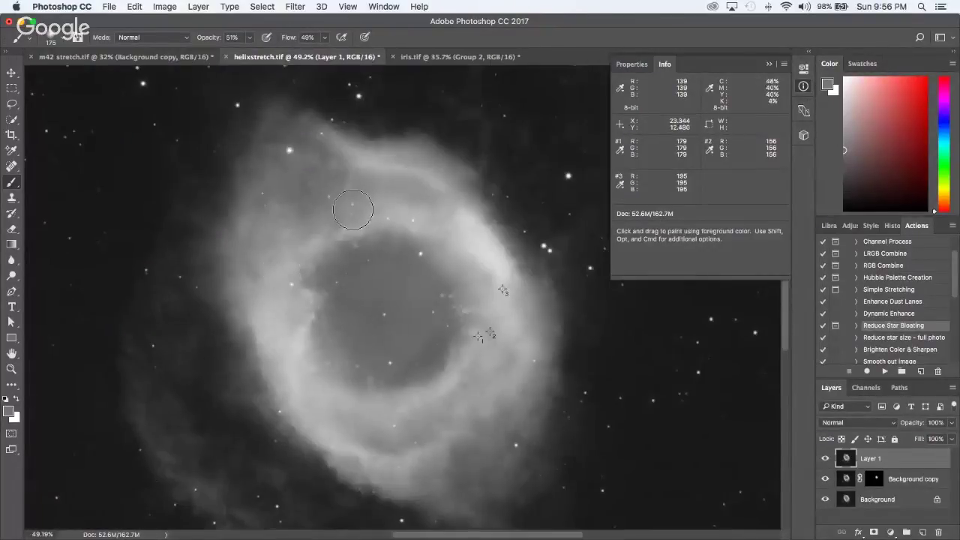
scroll(393, 158, "up", 3)
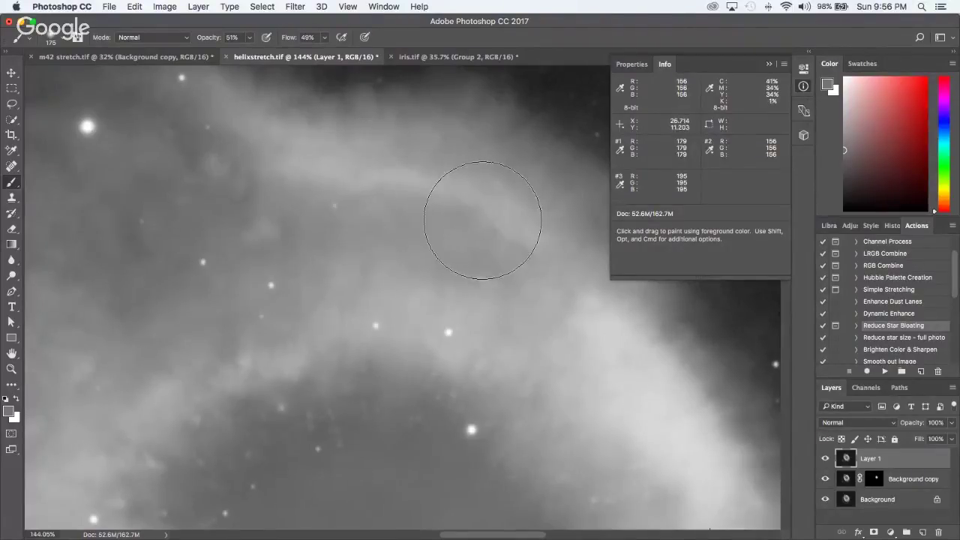
scroll(388, 180, "up", 2)
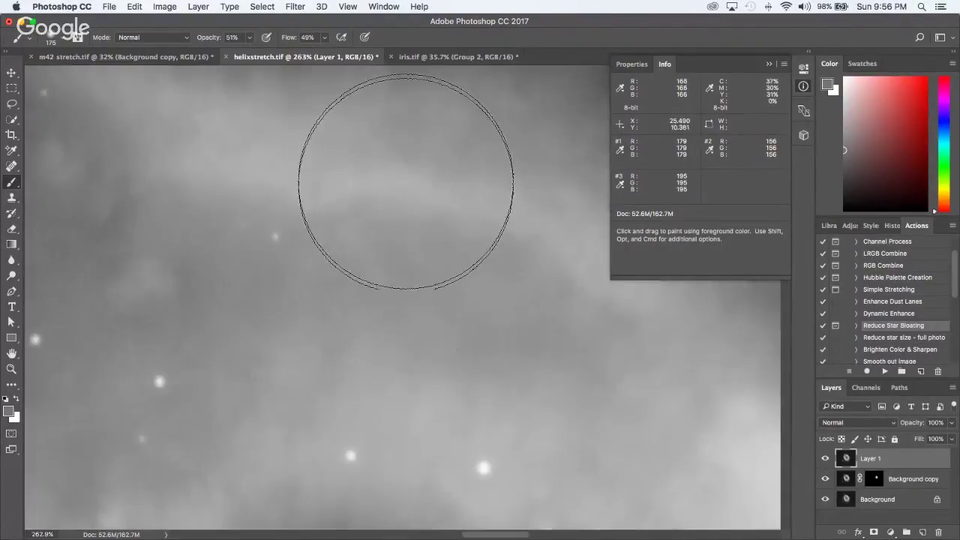
scroll(365, 183, "down", 3)
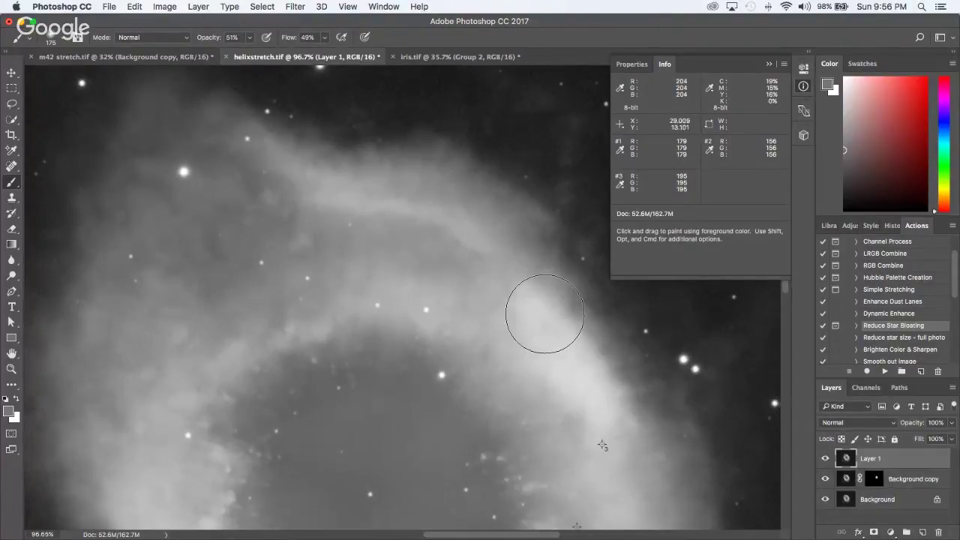
key("super+m")
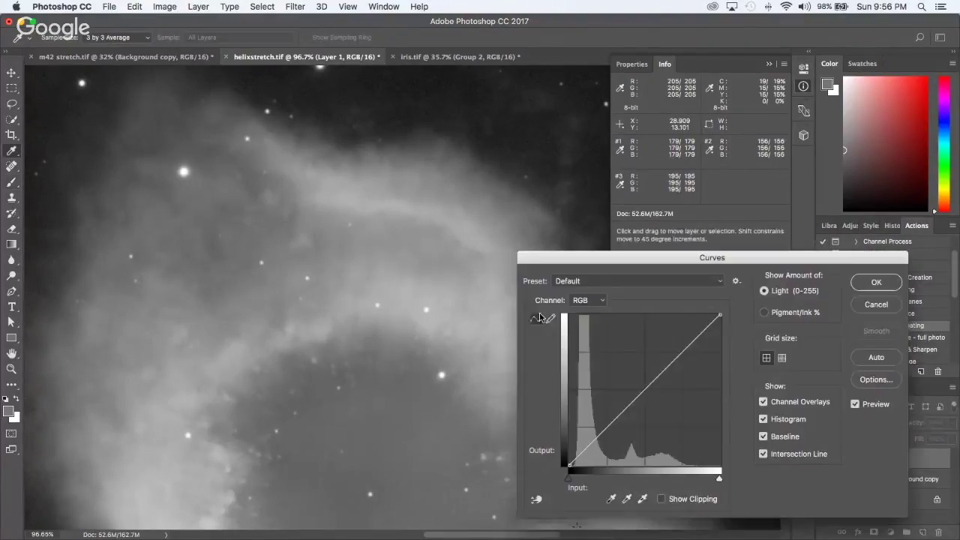
Step: Add curve points and raise the curve so input 169 maps to output 177
left_click(407, 217, "super")
left_click(408, 203, "super")
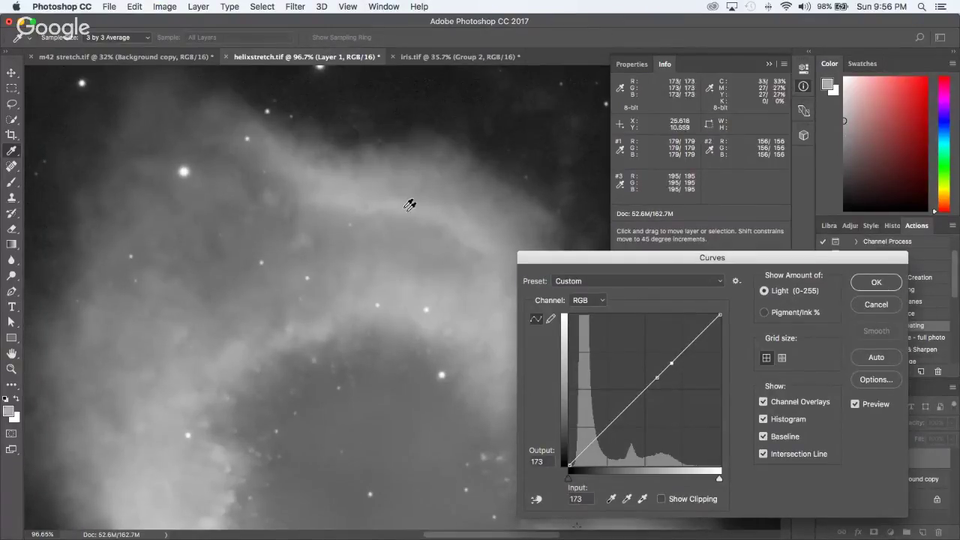
left_click_drag(678, 363, 669, 357)
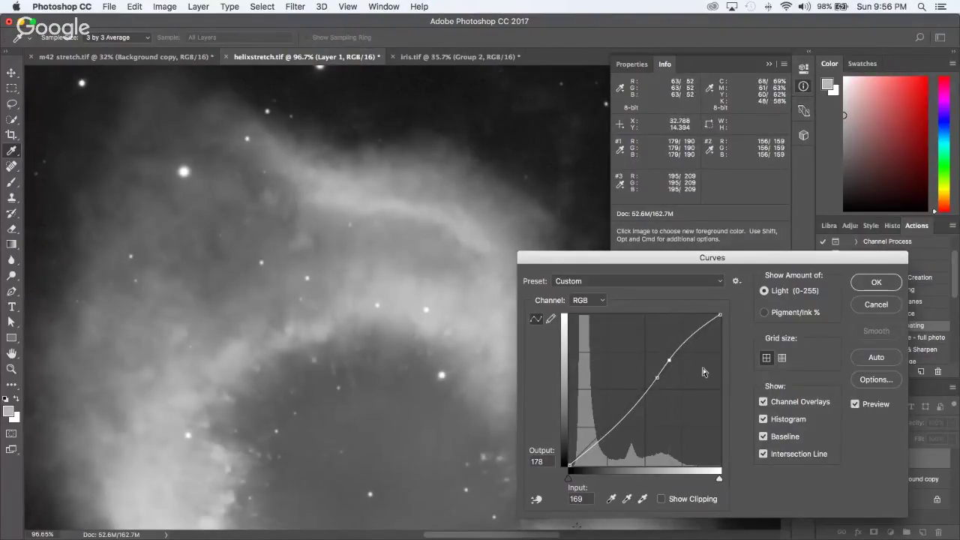
key("Down")
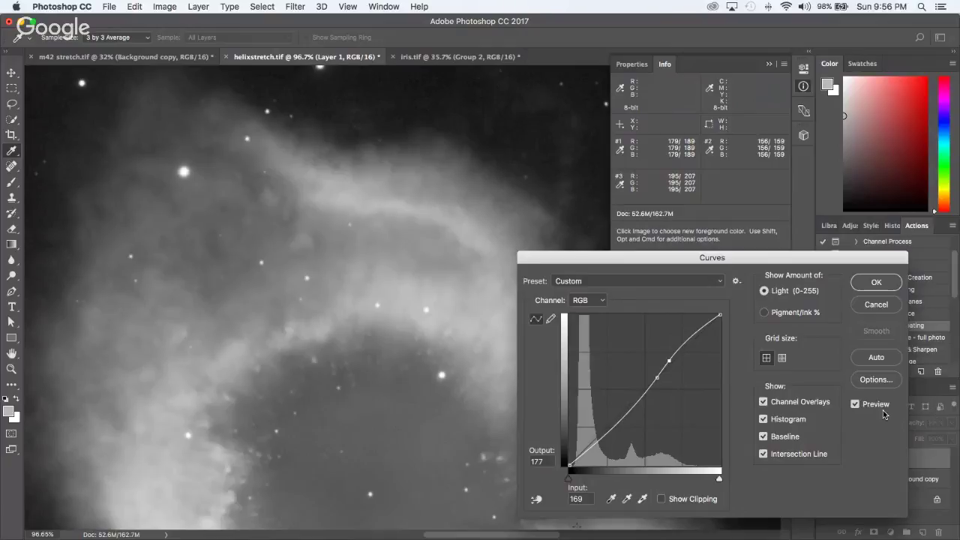
Step: Toggle Preview repeatedly to compare the whole nebula with and without the curve
left_click(856, 405)
left_click(856, 406)
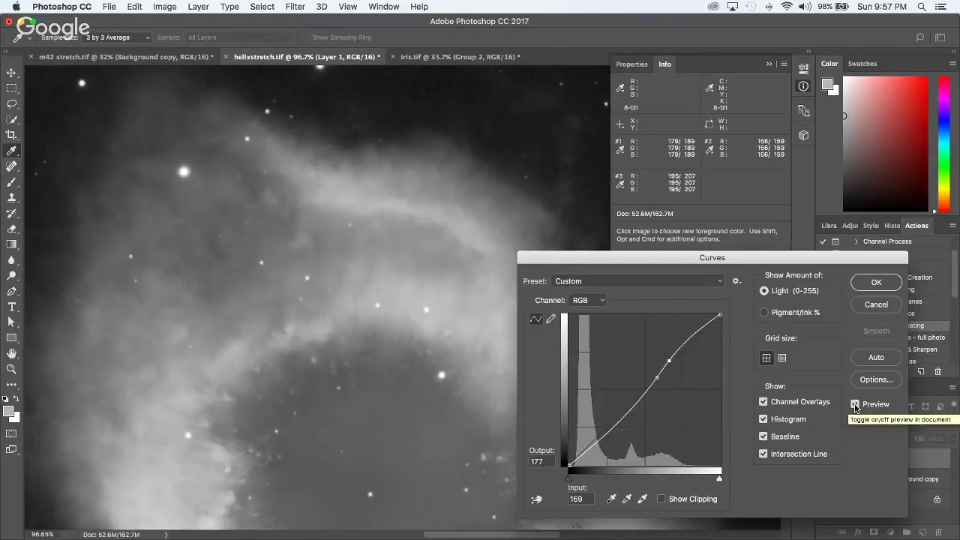
left_click(856, 405)
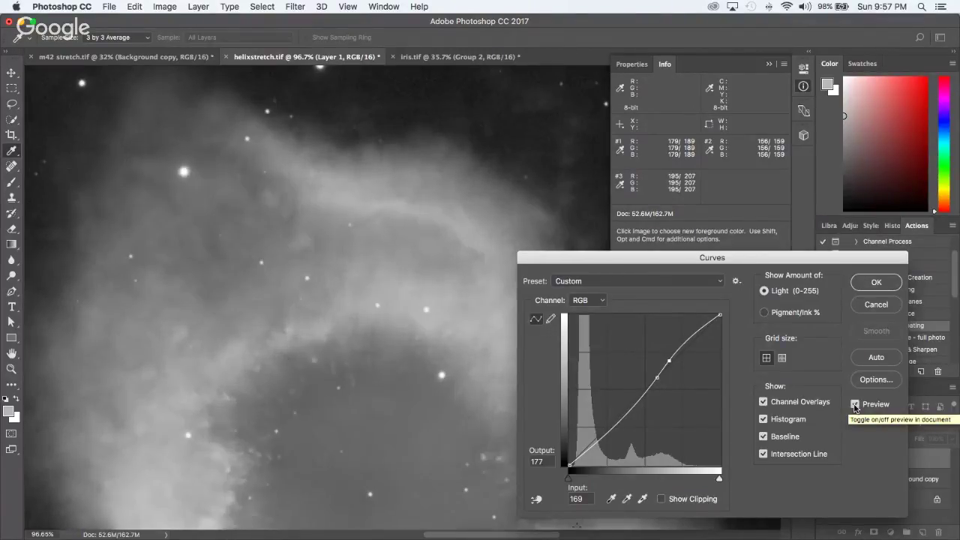
left_click(856, 405)
left_click(856, 406)
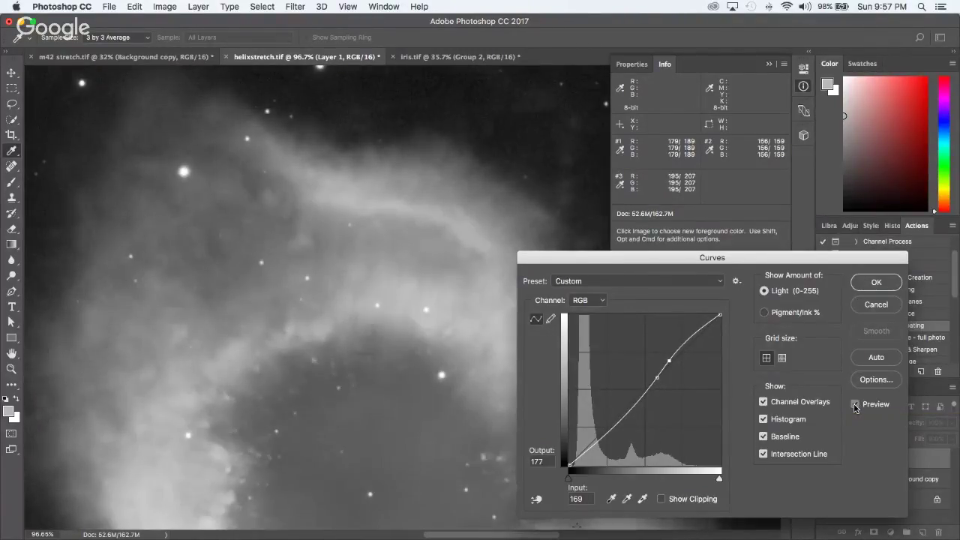
left_click(856, 405)
left_click(856, 405)
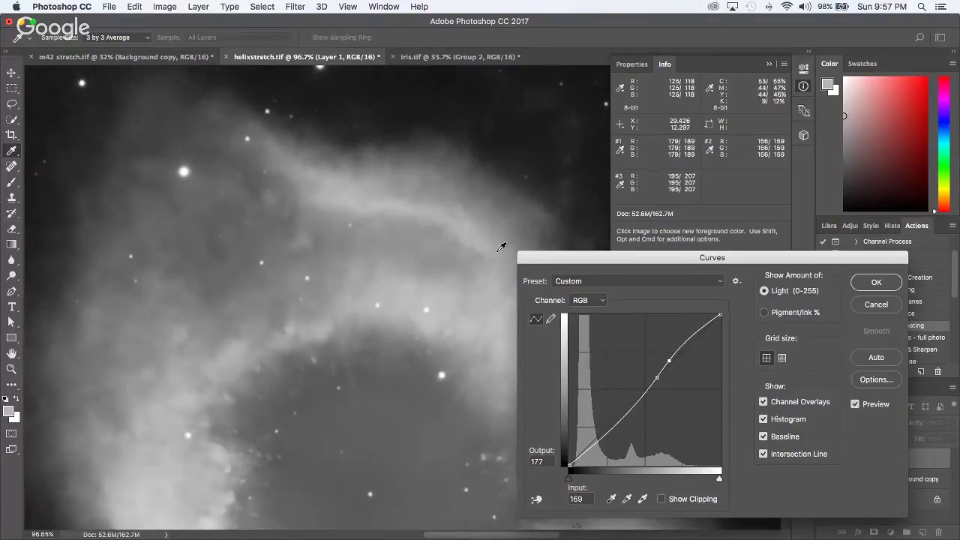
scroll(377, 217, "down", 5)
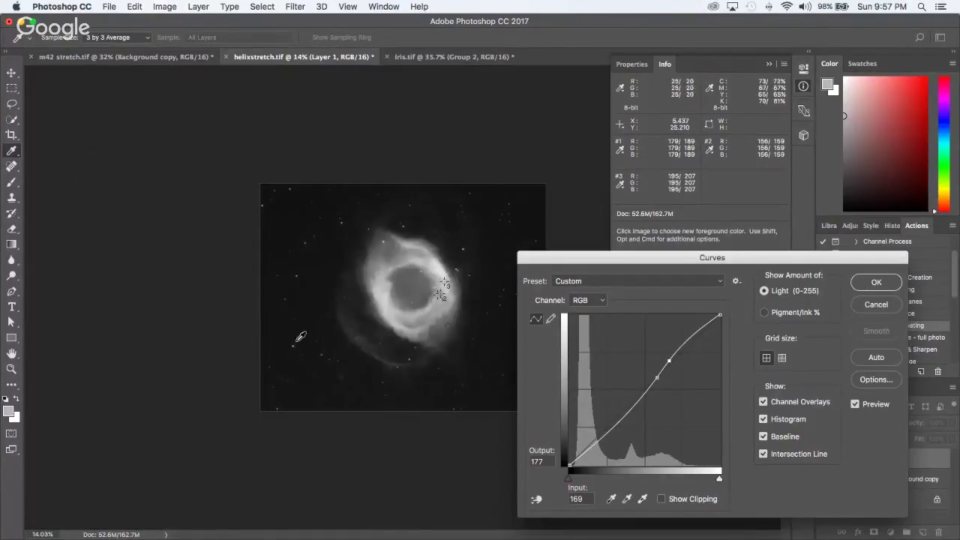
scroll(360, 351, "up", 3)
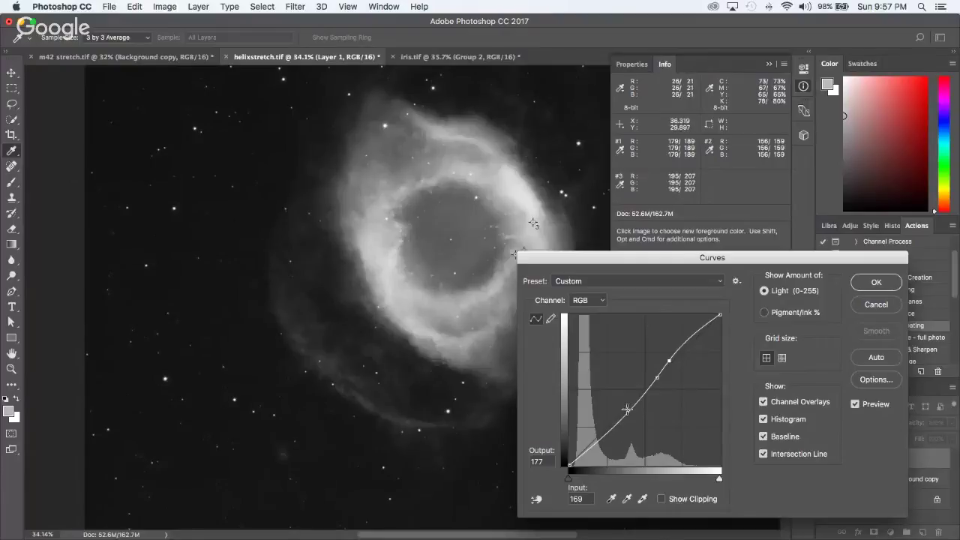
left_click(855, 405)
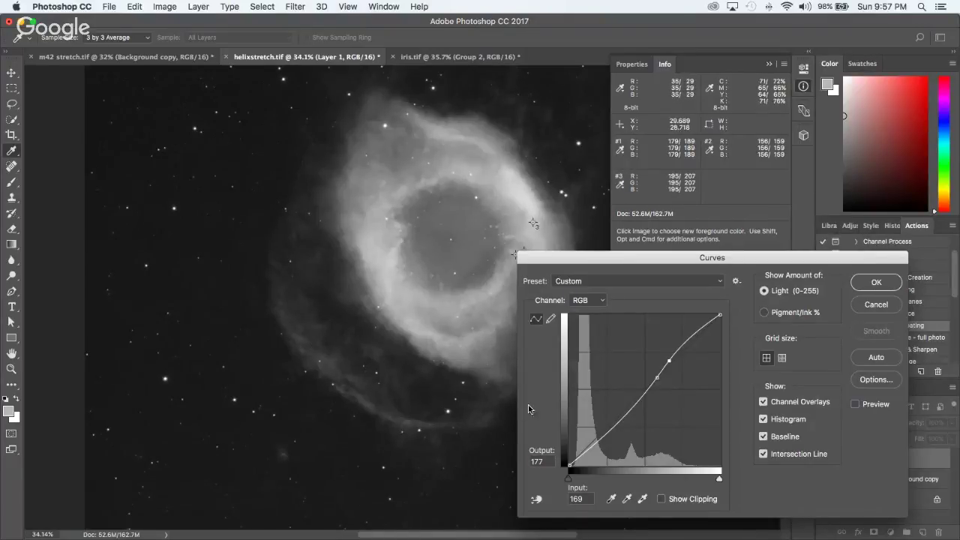
left_click(856, 405)
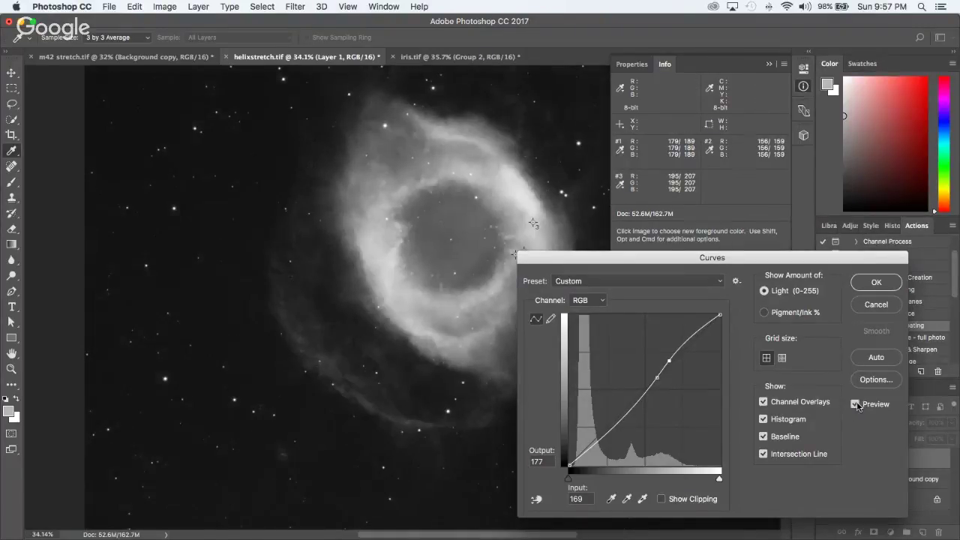
left_click(856, 405)
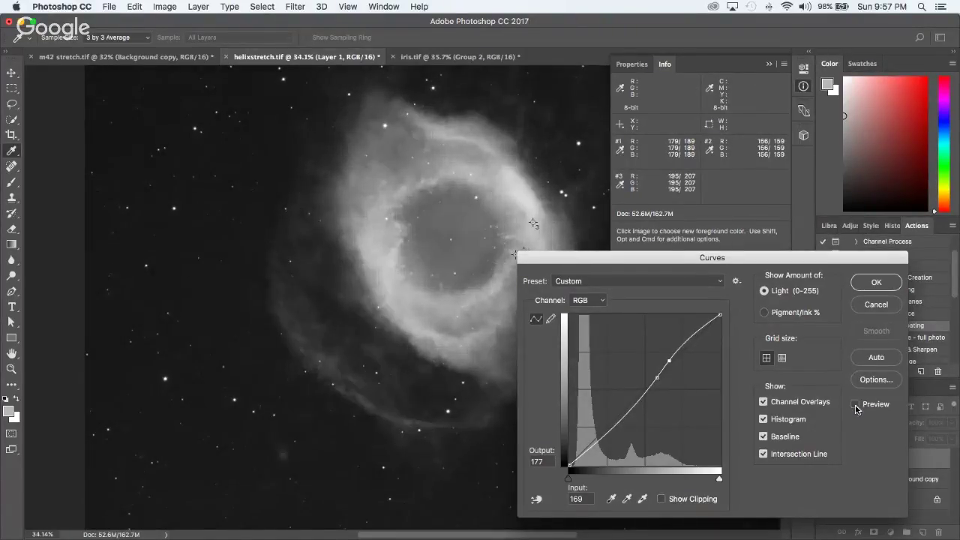
left_click(856, 405)
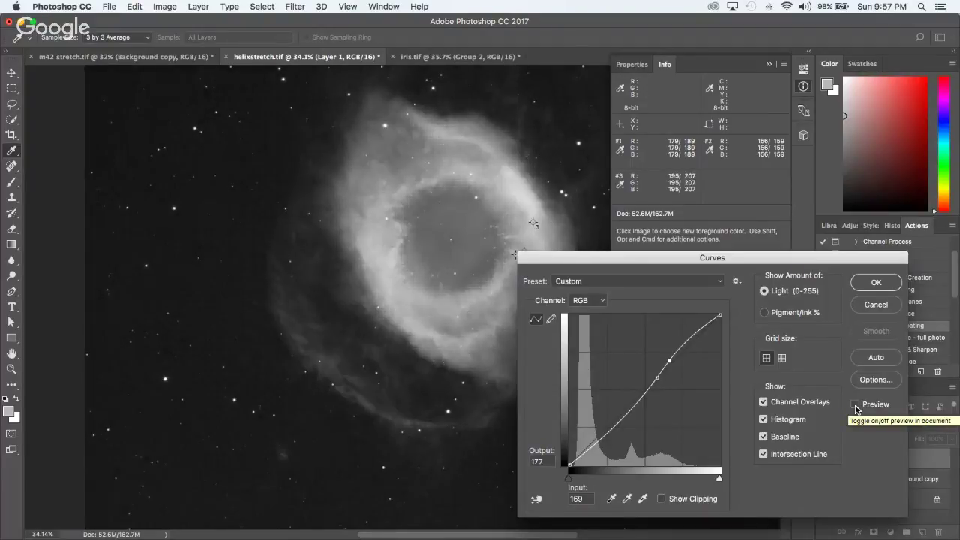
left_click(856, 405)
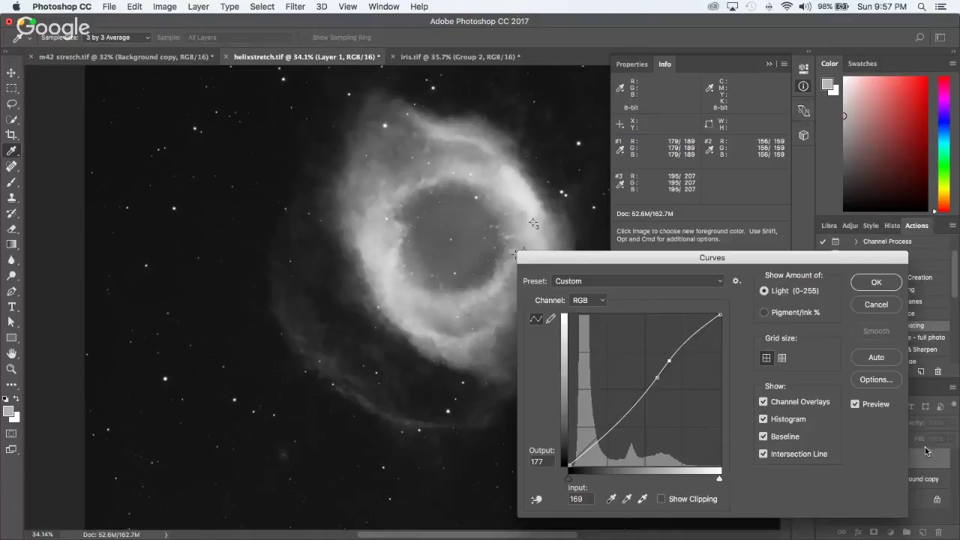
left_click(856, 405)
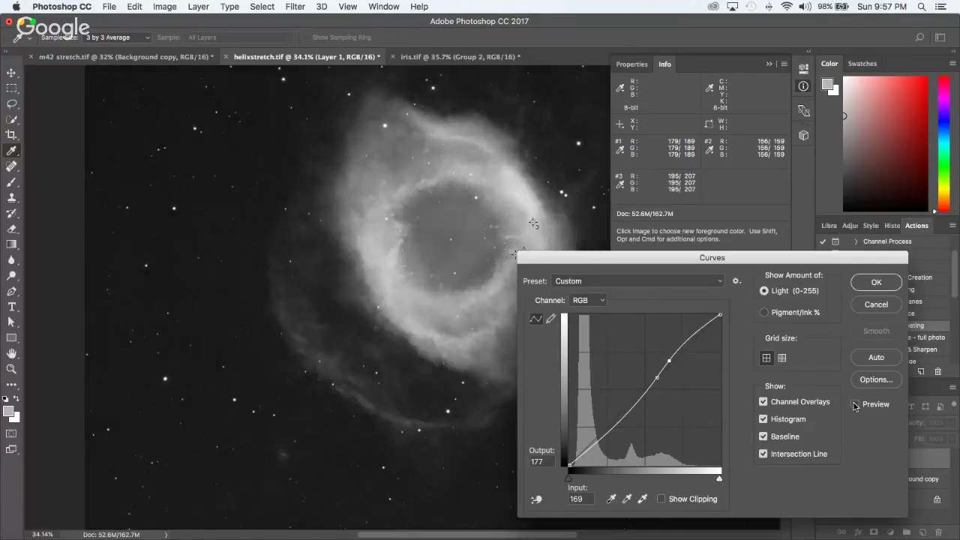
left_click(856, 405)
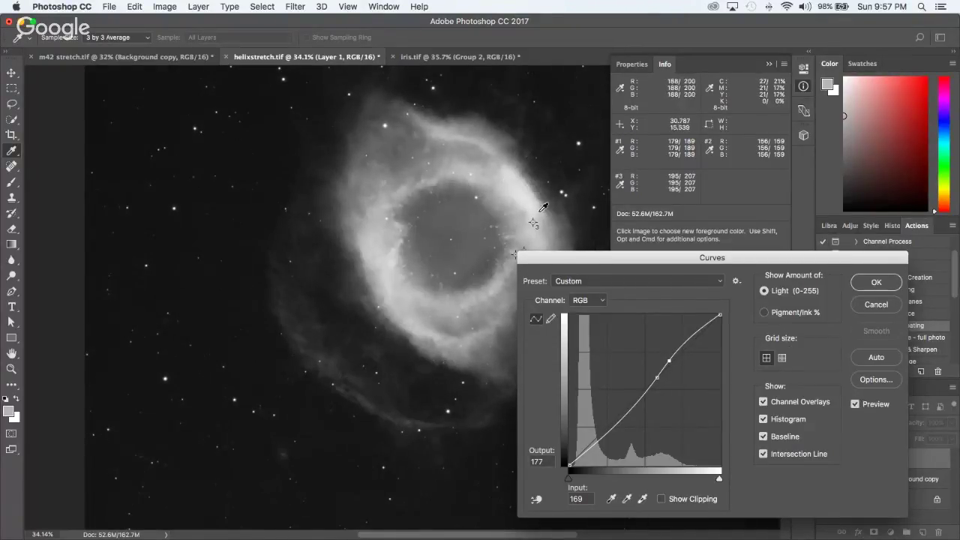
Step: Compare close-up detail before and after the curve, then apply it to Layer 1
scroll(525, 195, "down", 1)
scroll(508, 224, "up", 2)
scroll(429, 272, "up", 8)
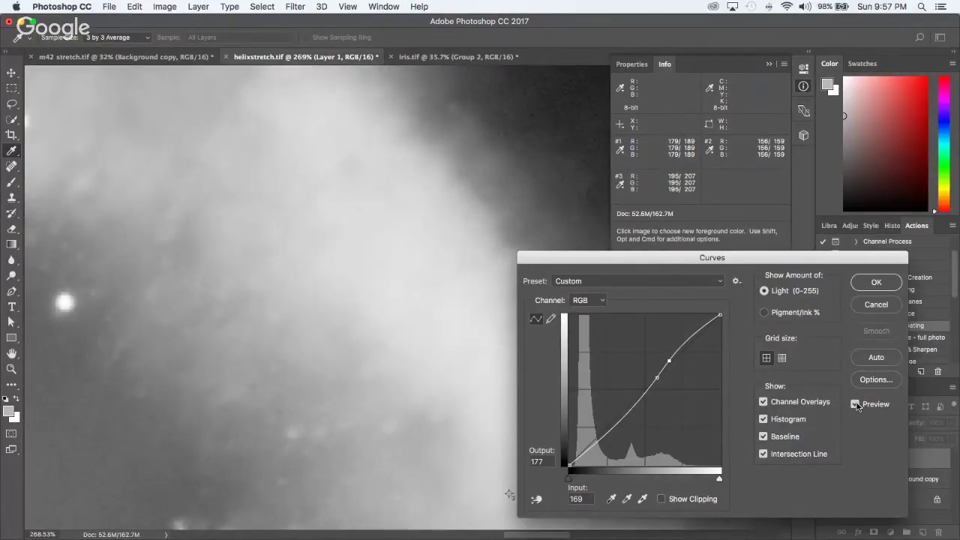
left_click(856, 405)
left_click(856, 405)
left_click(856, 405)
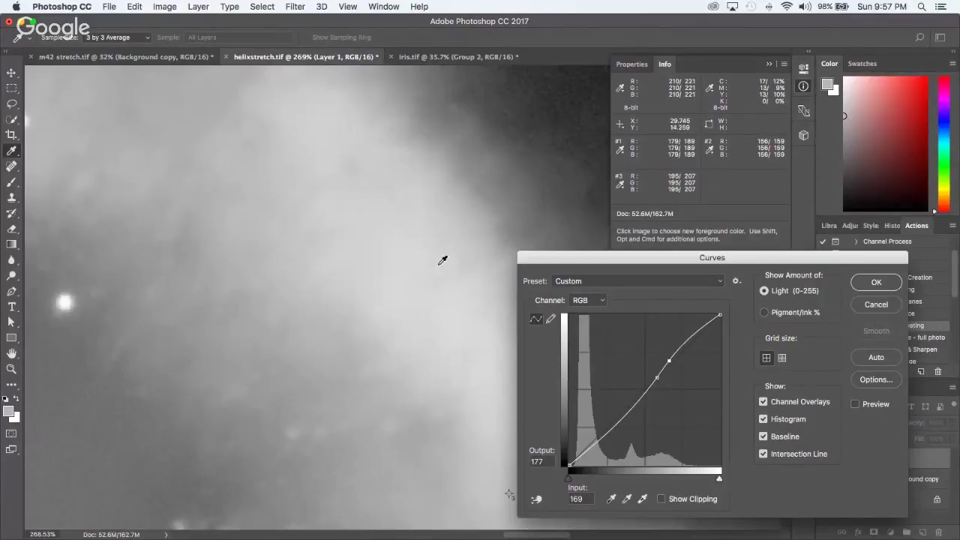
left_click(855, 405)
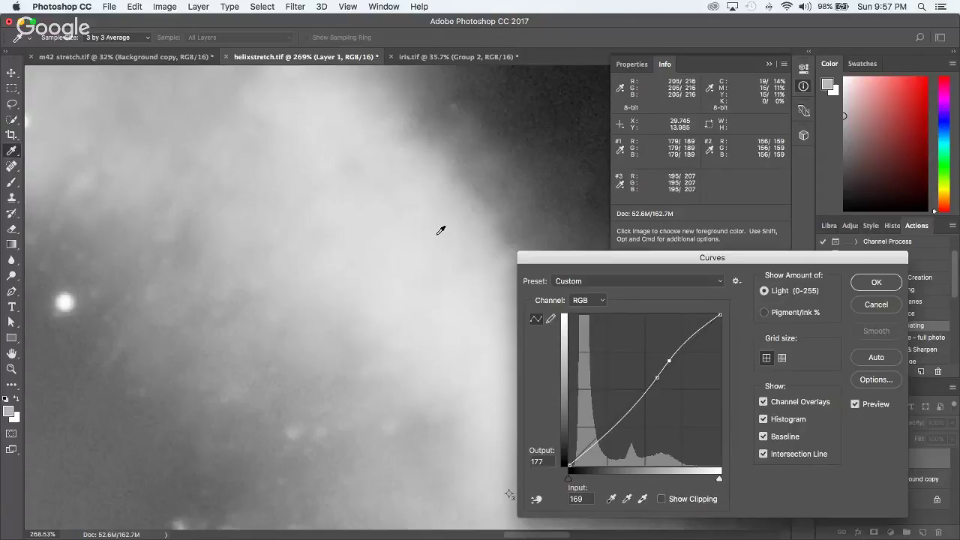
scroll(441, 229, "down", 5)
scroll(311, 99, "up", 3)
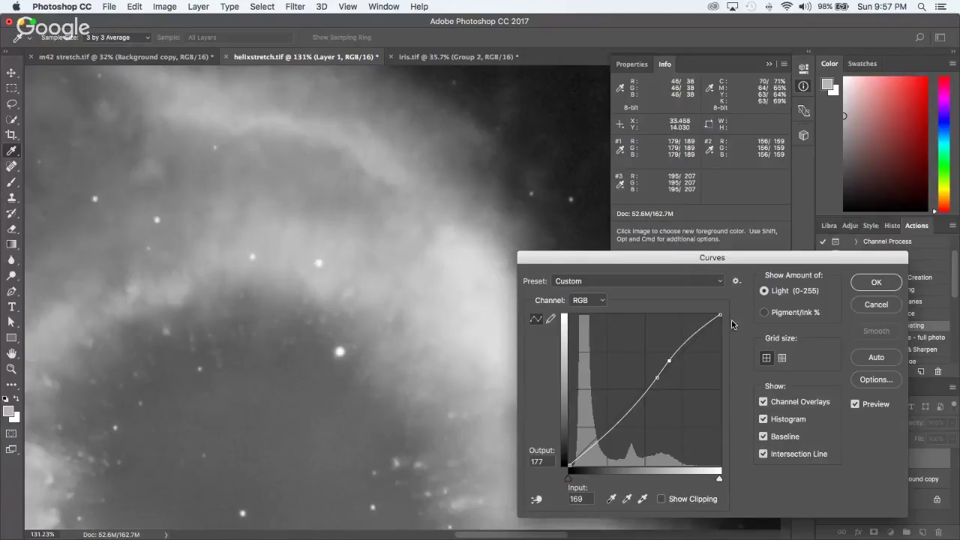
left_click(875, 283)
key("b")
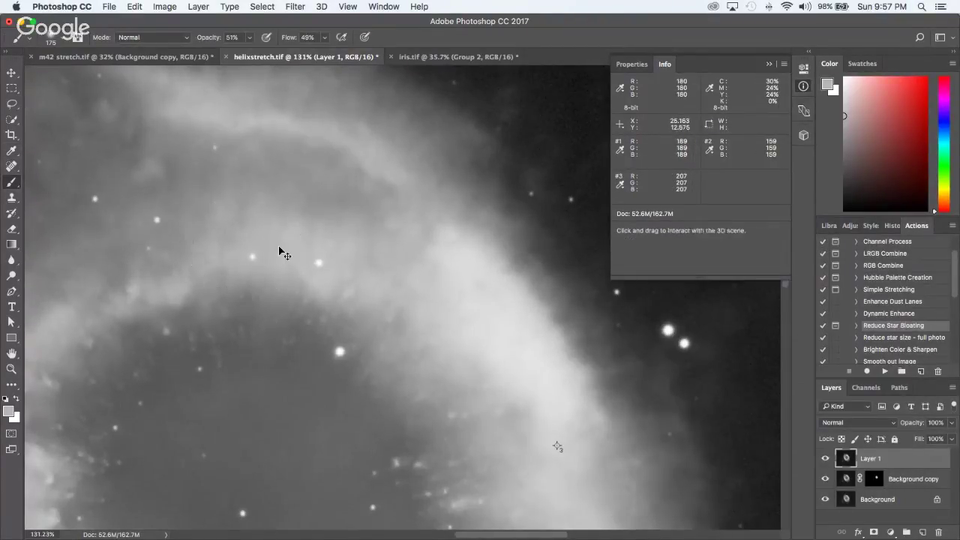
Step: Open a new Curves, lift the point at input 152 to output 160, and compare with Preview
key("super+m")
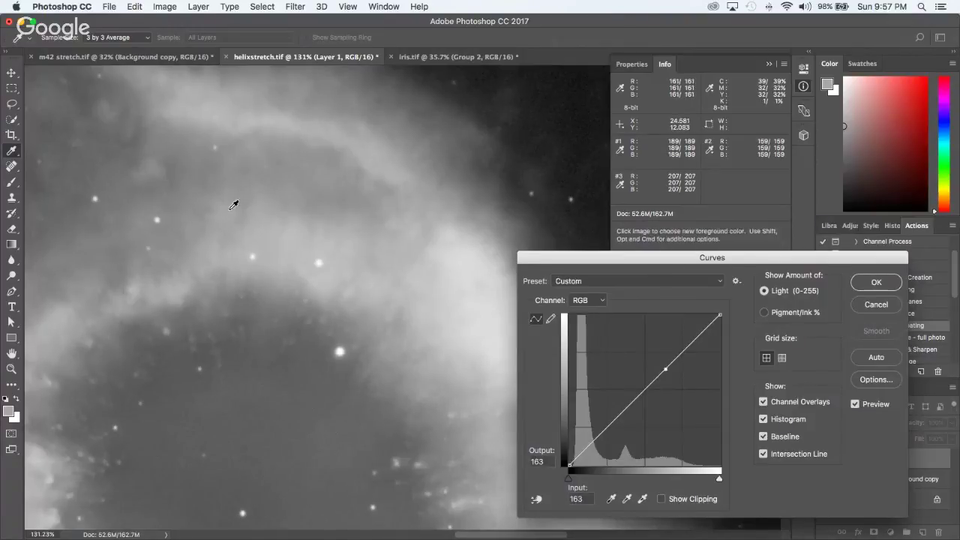
left_click(219, 172, "super")
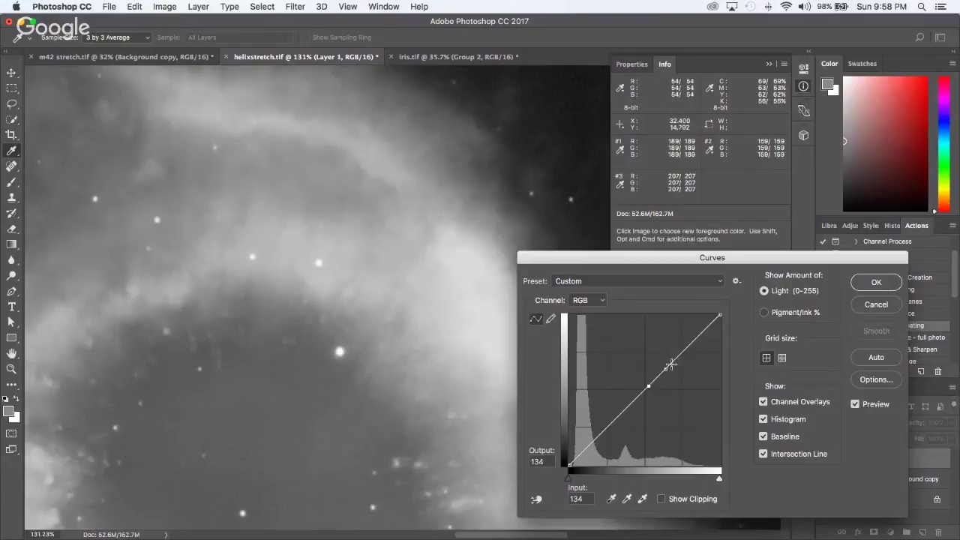
left_click_drag(667, 367, 660, 370)
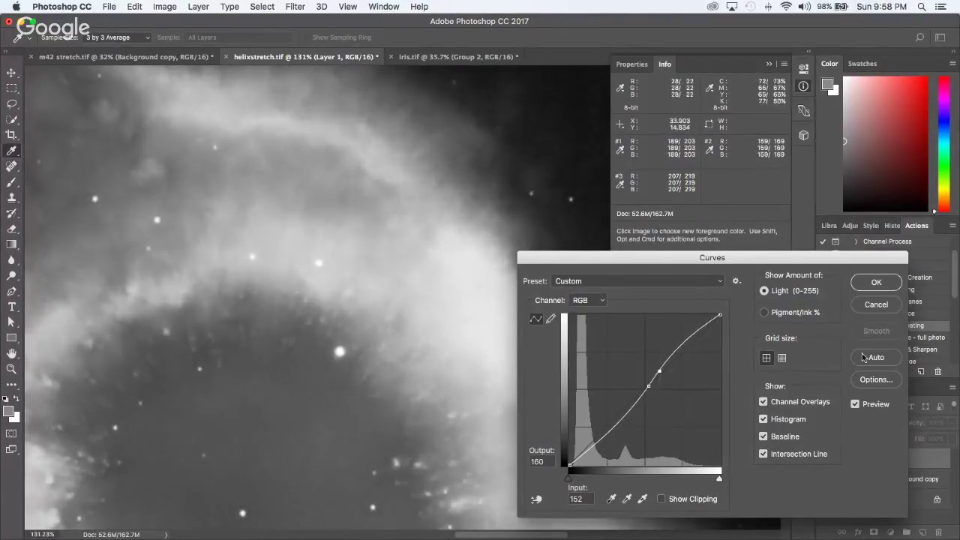
left_click(853, 405)
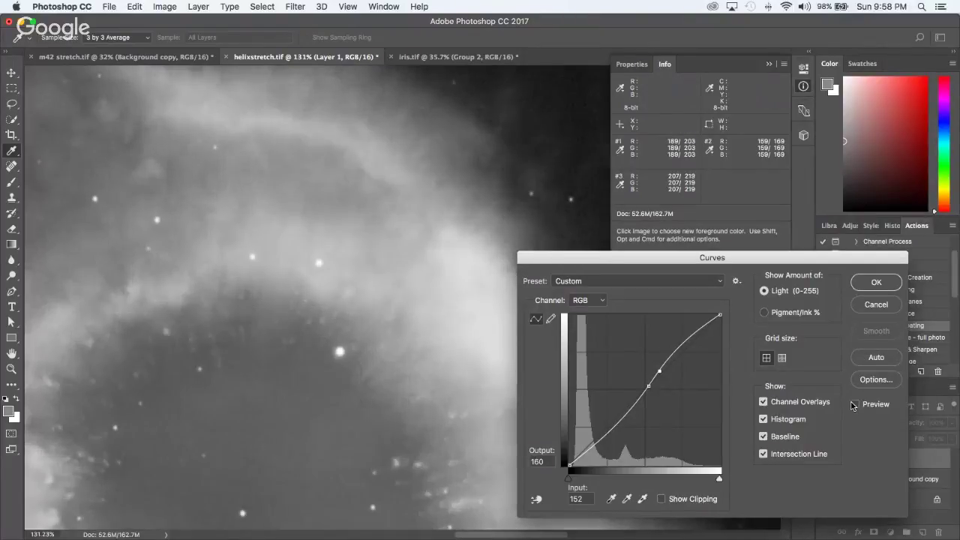
left_click(855, 405)
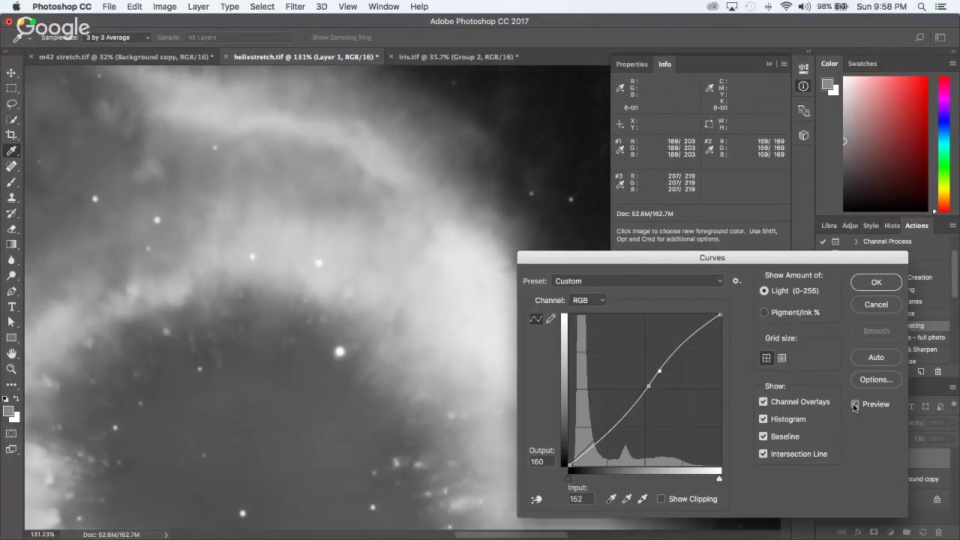
left_click(854, 405)
left_click(854, 405)
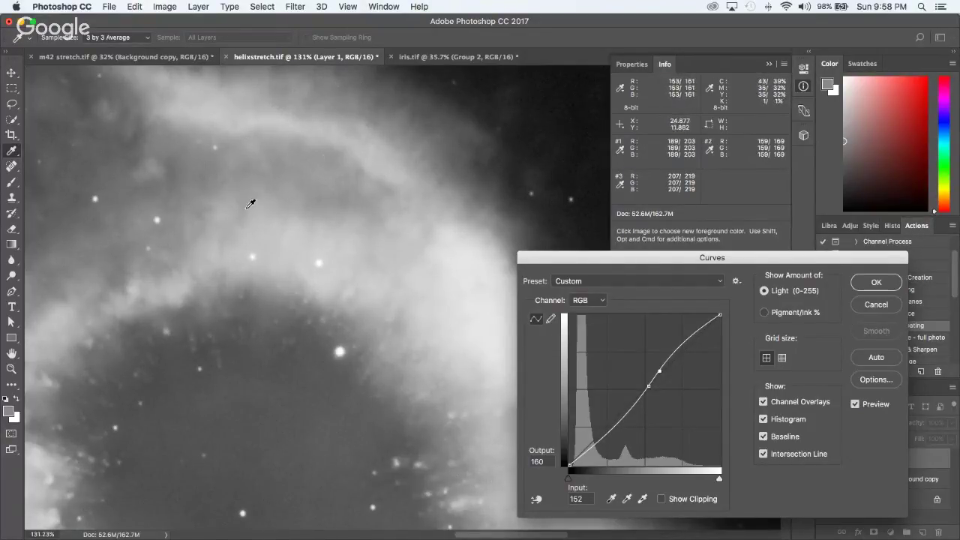
Step: Apply the second curve to Layer 1 and zoom out to see more of the nebula
left_click(876, 283)
key("b")
key("super+0")
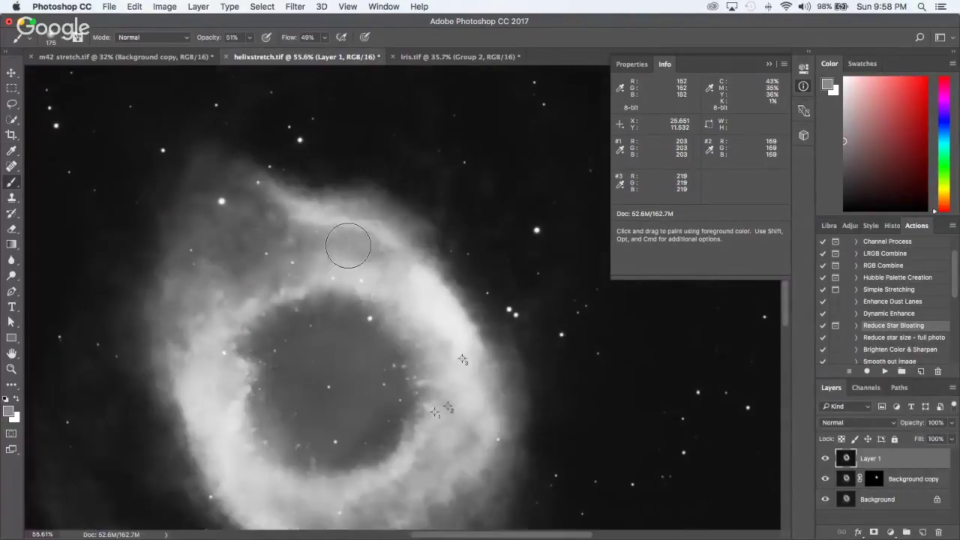
scroll(348, 245, "up", 3)
scroll(345, 252, "down", 3)
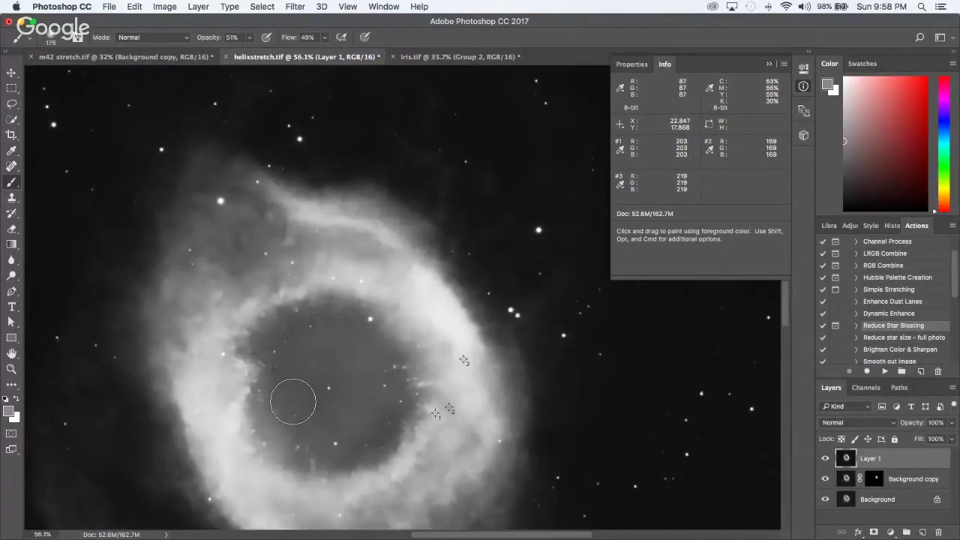
scroll(358, 230, "up", 1)
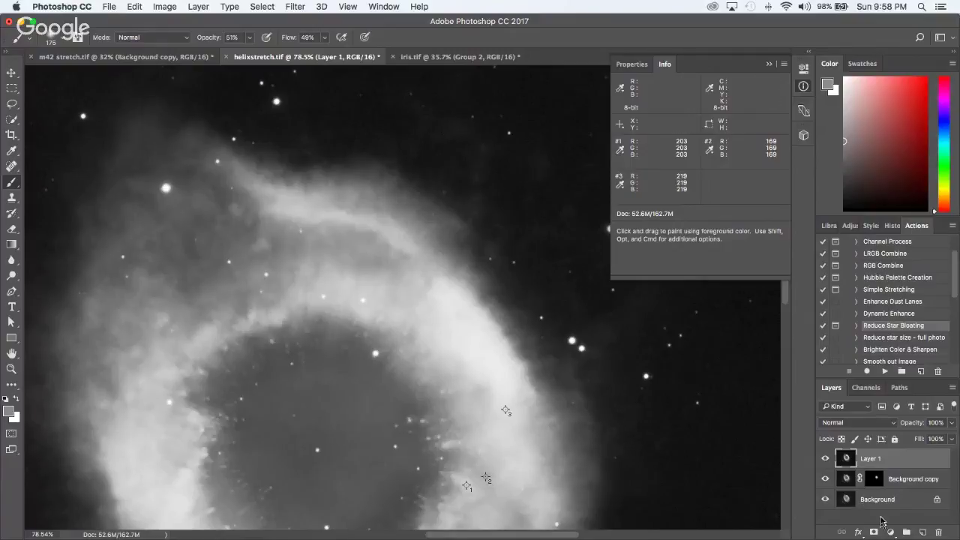
Step: Give Layer 1 a black Hide All mask and paint it back along the nebula's arc with a 250 px brush
left_click(200, 6)
mouse_move(240, 198)
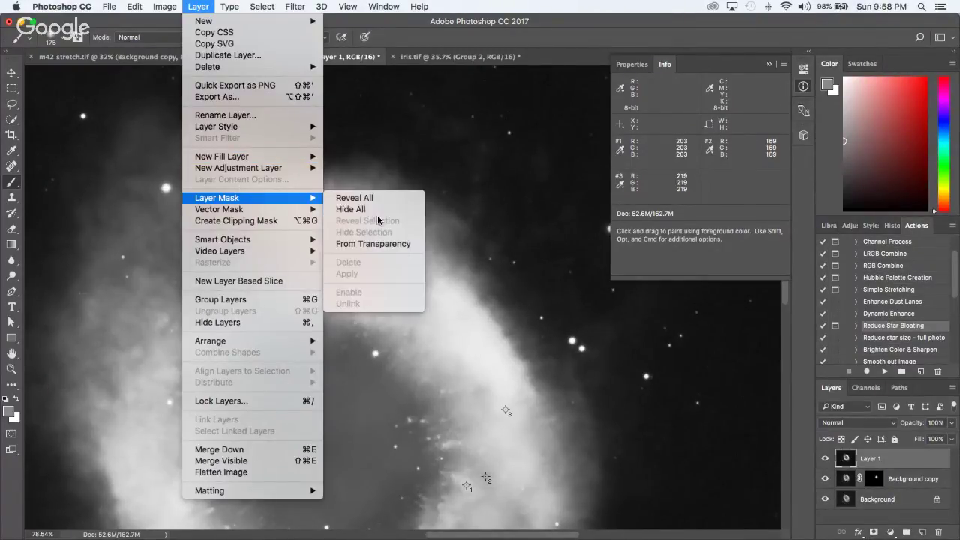
left_click(351, 209)
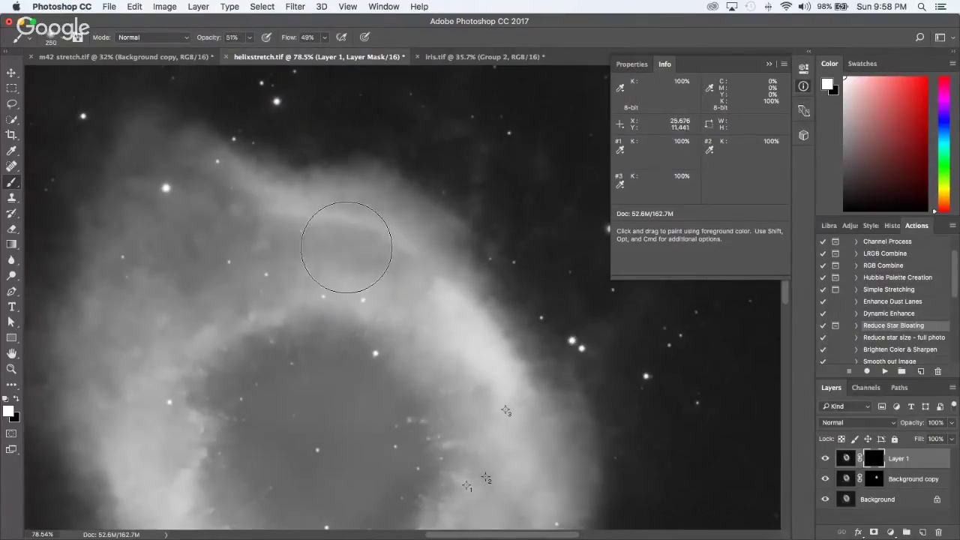
key("bracketright")
key("bracketright")
mouse_move(304, 202)
left_mouse_down()
mouse_move(370, 229)
mouse_move(388, 247)
mouse_move(359, 231)
mouse_move(359, 294)
mouse_move(359, 225)
mouse_move(342, 235)
mouse_move(354, 260)
mouse_move(346, 243)
mouse_move(399, 214)
mouse_move(330, 239)
mouse_move(385, 278)
mouse_move(369, 218)
mouse_move(413, 238)
mouse_move(307, 218)
mouse_move(380, 251)
mouse_move(329, 213)
mouse_move(423, 244)
mouse_move(355, 245)
mouse_move(407, 240)
mouse_move(380, 215)
mouse_move(336, 274)
mouse_move(391, 252)
mouse_move(317, 262)
mouse_move(426, 234)
mouse_move(382, 225)
mouse_move(477, 255)
mouse_move(377, 230)
mouse_move(403, 230)
mouse_move(328, 259)
mouse_move(427, 255)
mouse_move(313, 252)
mouse_move(378, 290)
mouse_move(387, 282)
mouse_move(374, 240)
mouse_move(313, 219)
mouse_move(384, 207)
left_mouse_up()
scroll(461, 397, "down", 10)
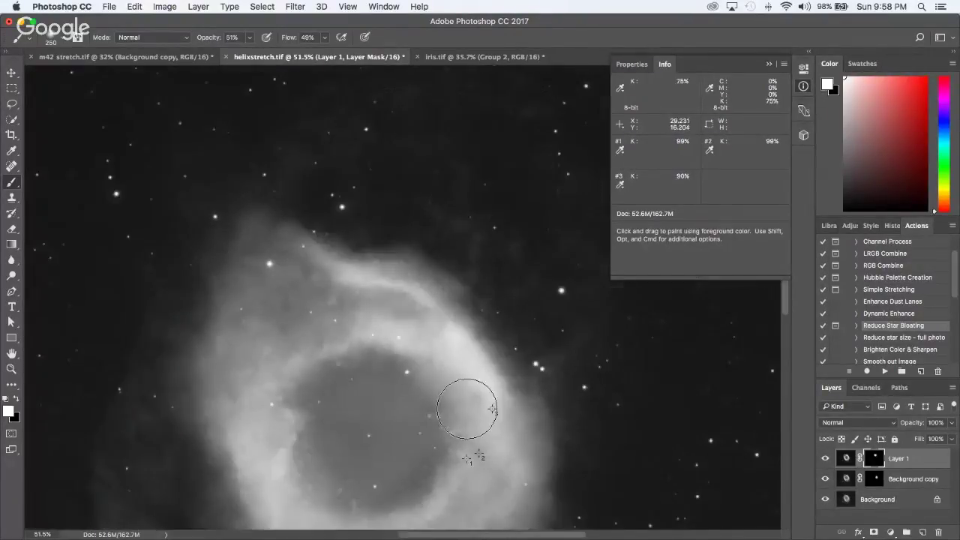
key("super+0")
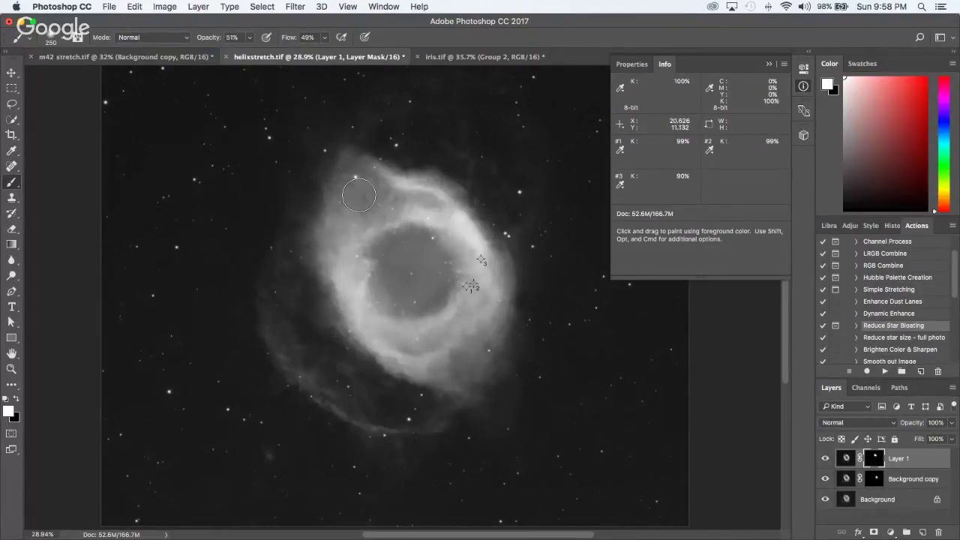
scroll(358, 195, "up", 5)
scroll(364, 330, "down", 4)
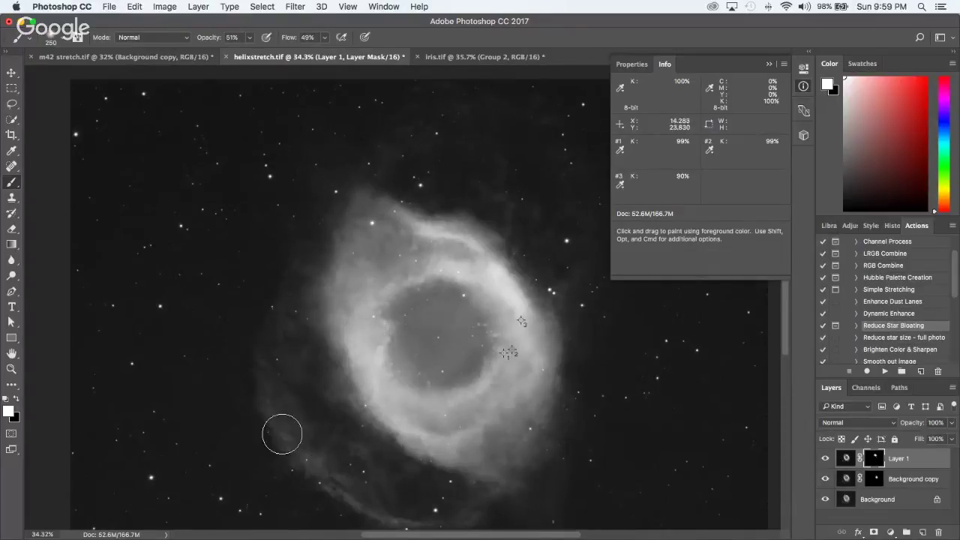
scroll(284, 443, "up", 2)
scroll(284, 443, "up", 4)
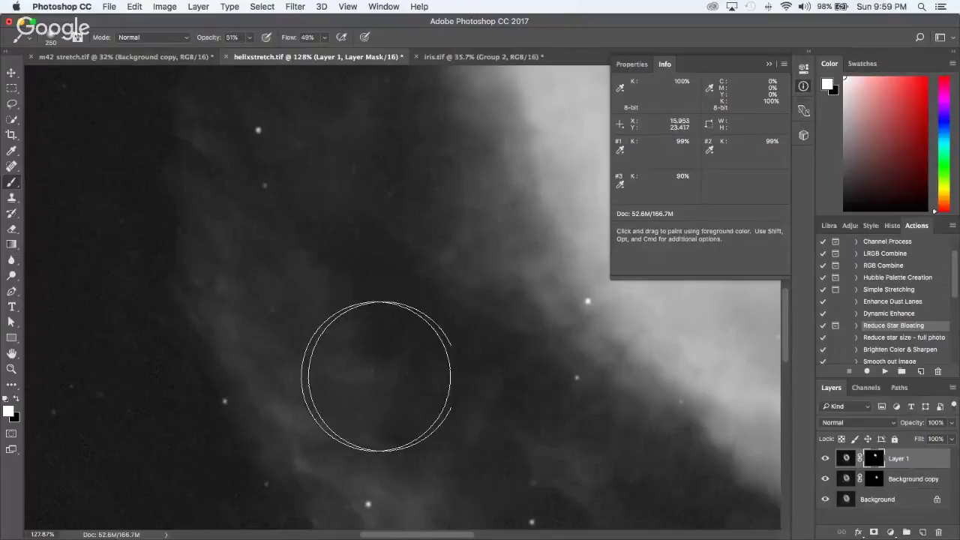
Step: Select all, Copy Merged, and paste it as a new Layer 2
left_click(263, 6)
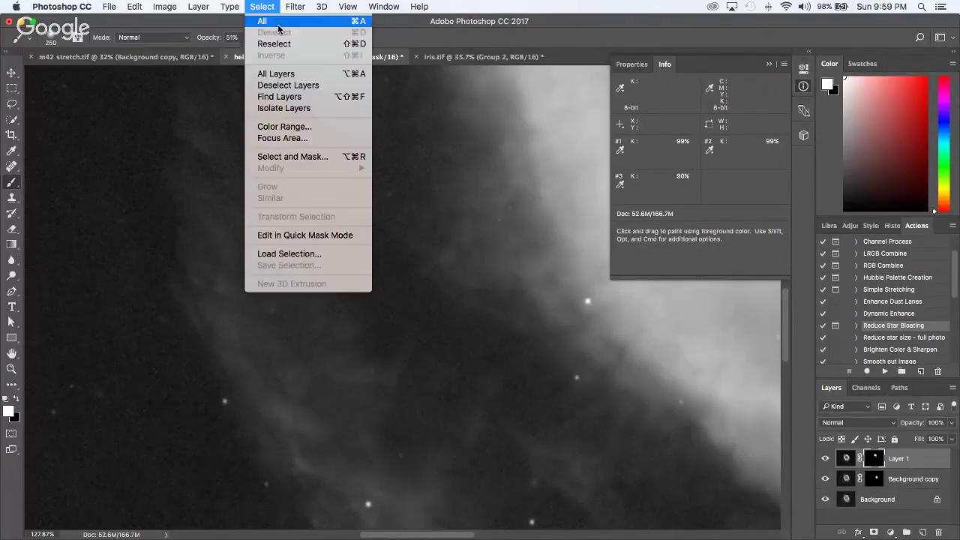
left_click(263, 21)
left_click(134, 6)
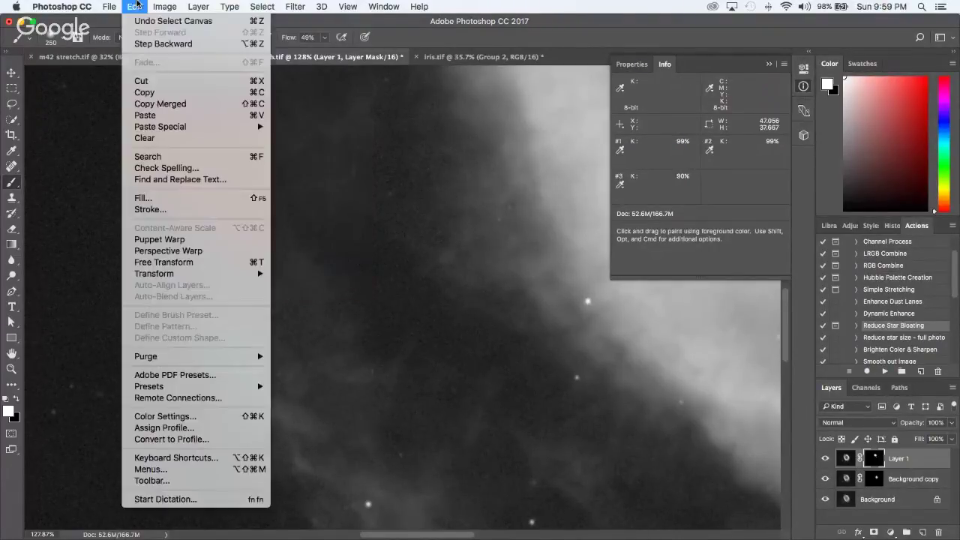
left_click(222, 105)
key("super+v")
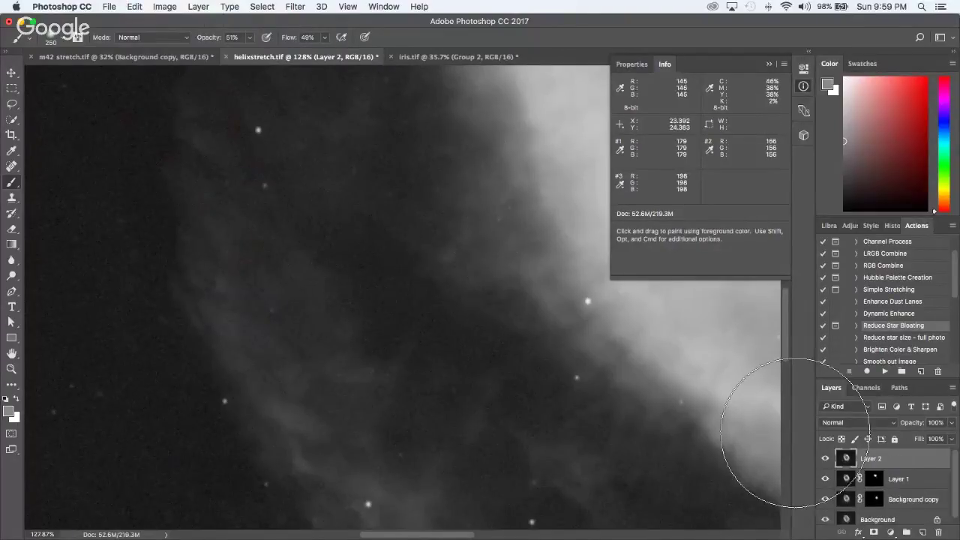
Step: Open Curves for Layer 2 and place shadow, midtone and upper points on the curve
key("i")
key("super+m")
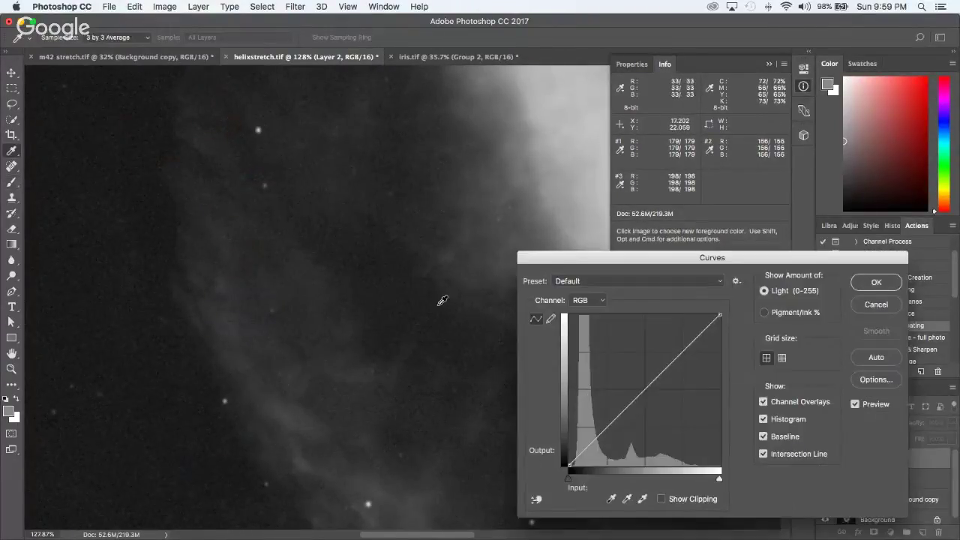
left_click(283, 401, "super")
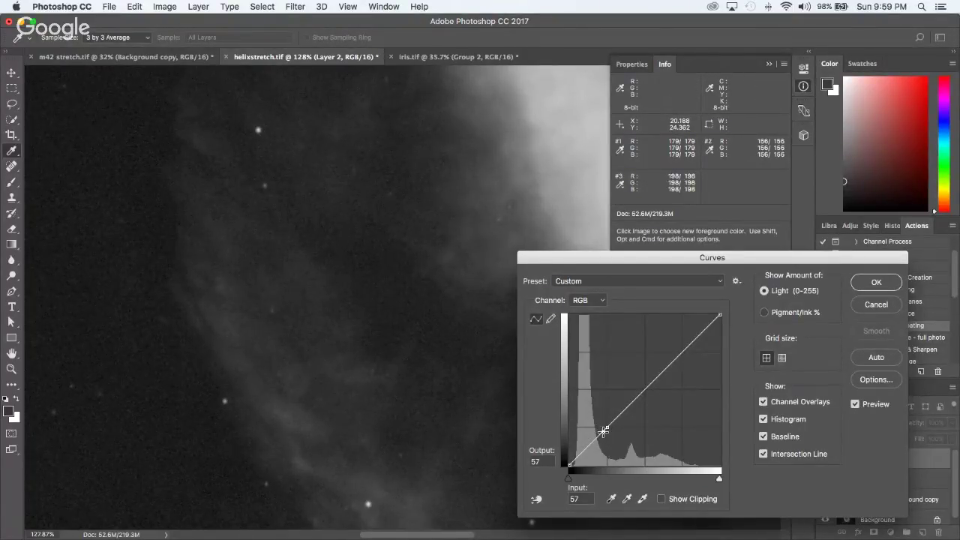
left_click_drag(604, 432, 603, 434)
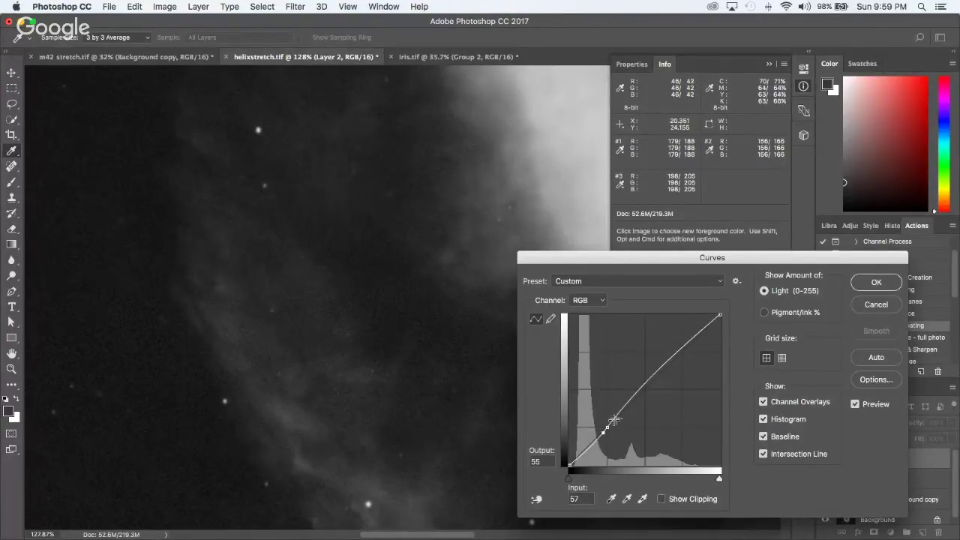
left_click(626, 405)
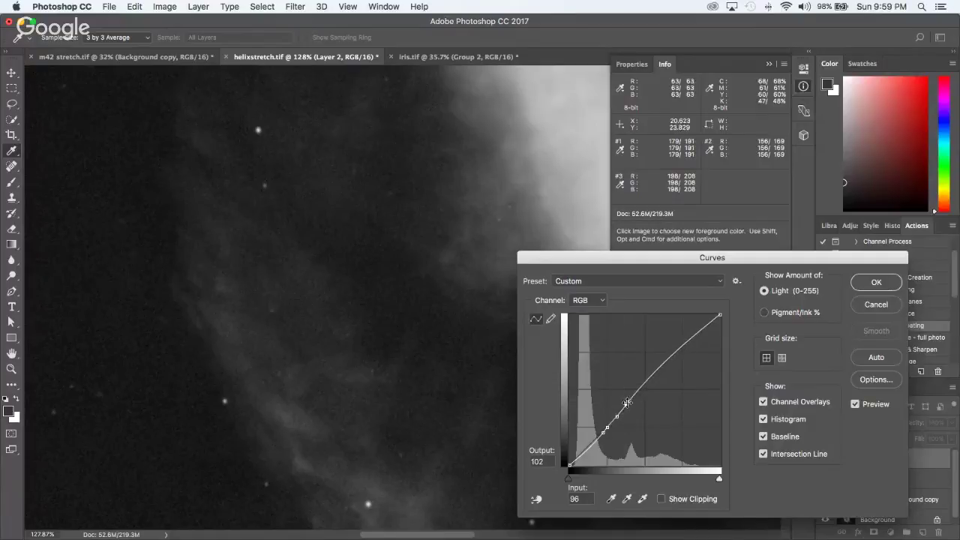
mouse_move(633, 396)
left_mouse_down()
mouse_move(640, 388)
mouse_move(627, 405)
left_mouse_up()
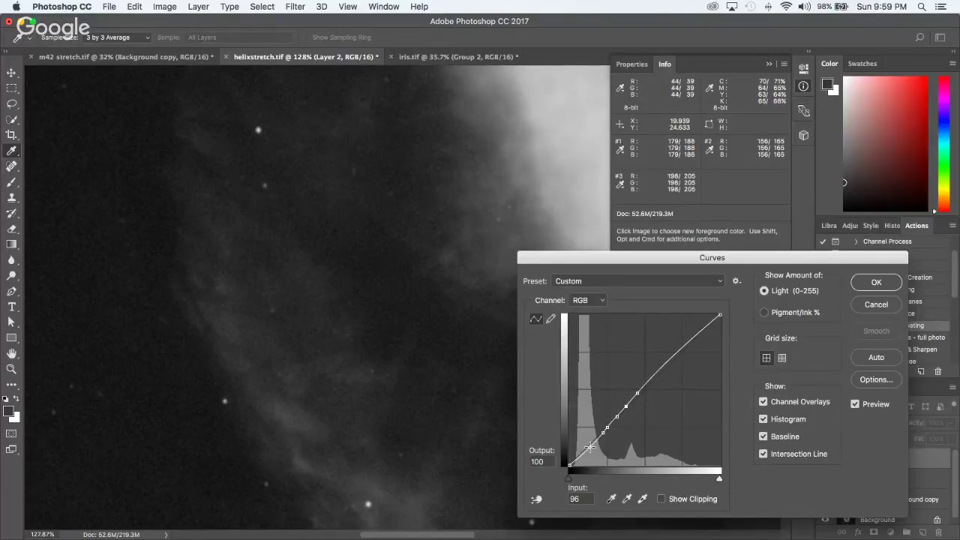
Step: Fine-tune the points (input 80 to 80, upper to 115, 57 to 54), compare, and apply
key("Down")
key("Down")
key("Down")
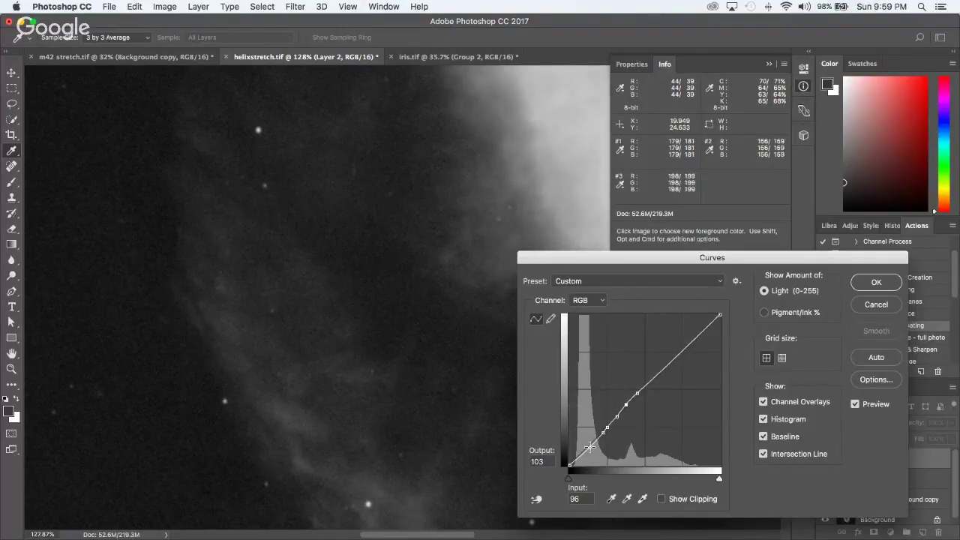
key("Down")
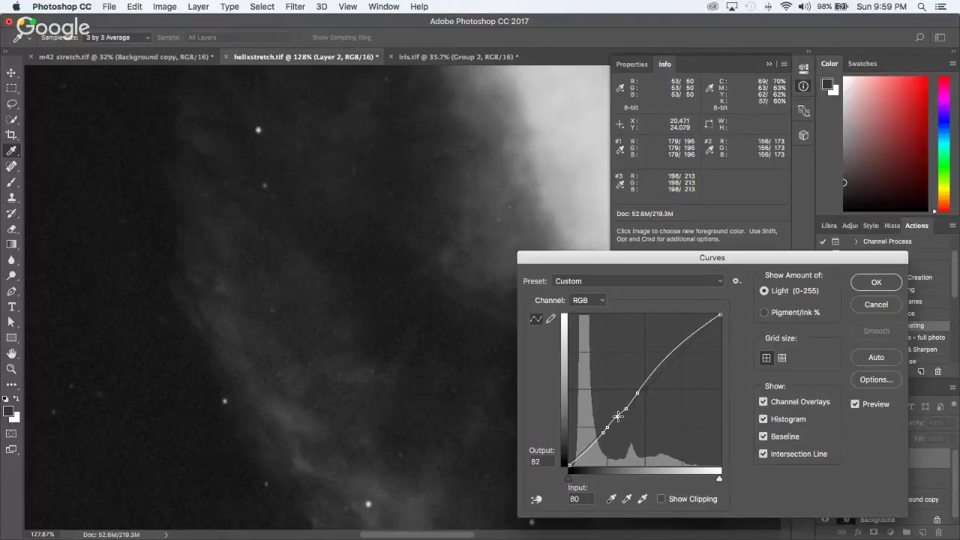
key("Down")
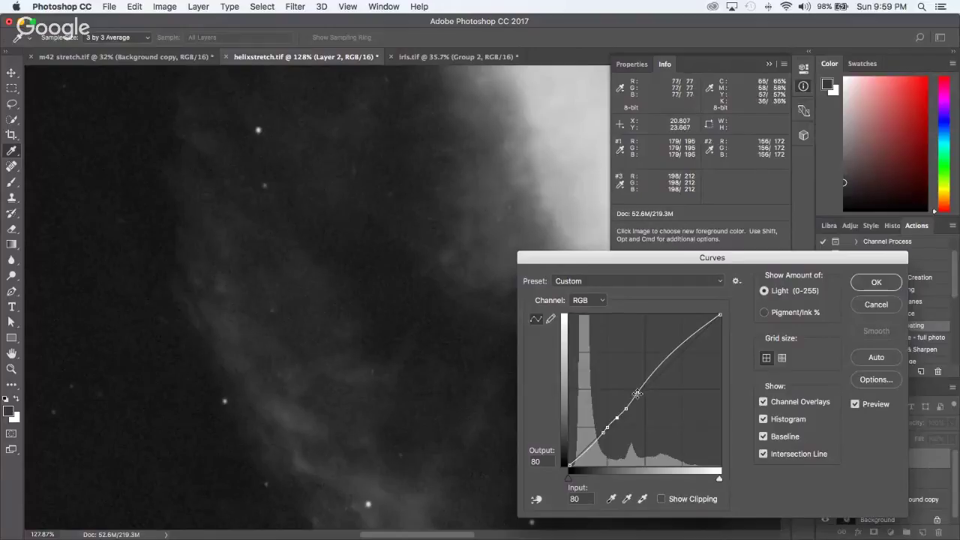
key("Down")
key("Down")
key("Down")
key("Down")
key("Down")
key("Down")
key("Down")
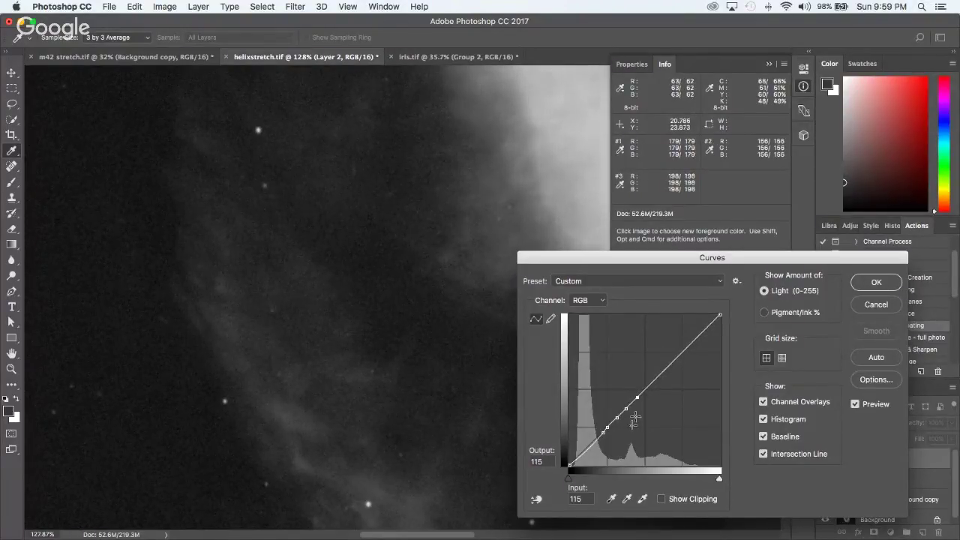
left_click(603, 435)
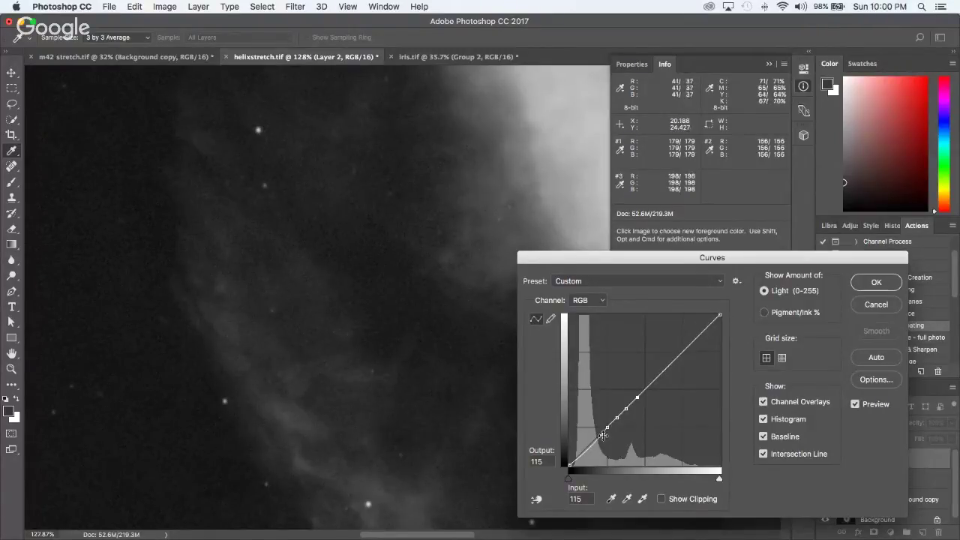
key("Down")
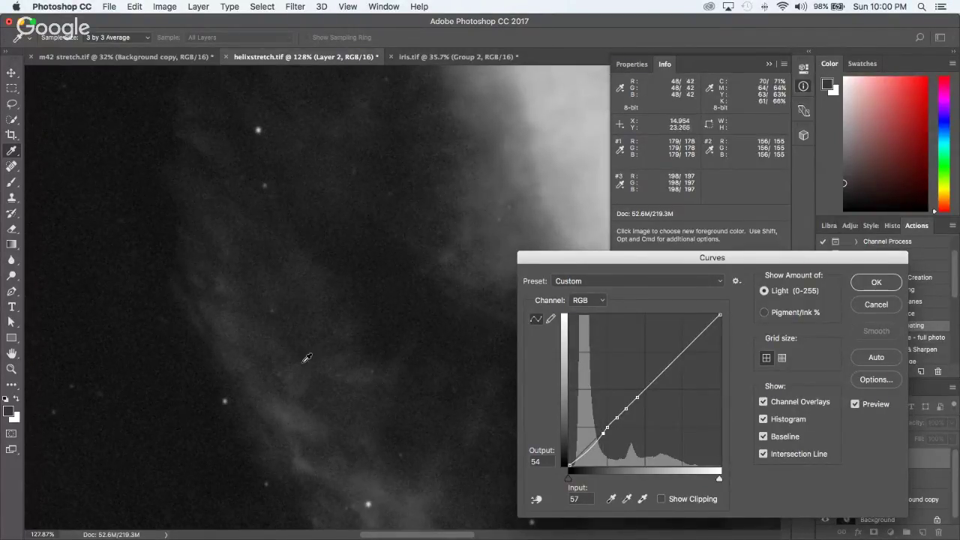
left_click(856, 405)
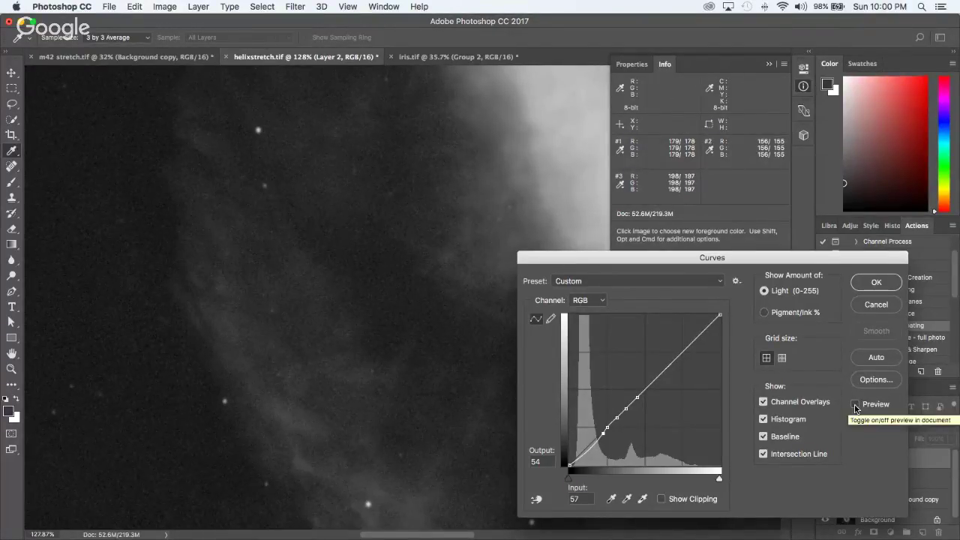
left_click(856, 406)
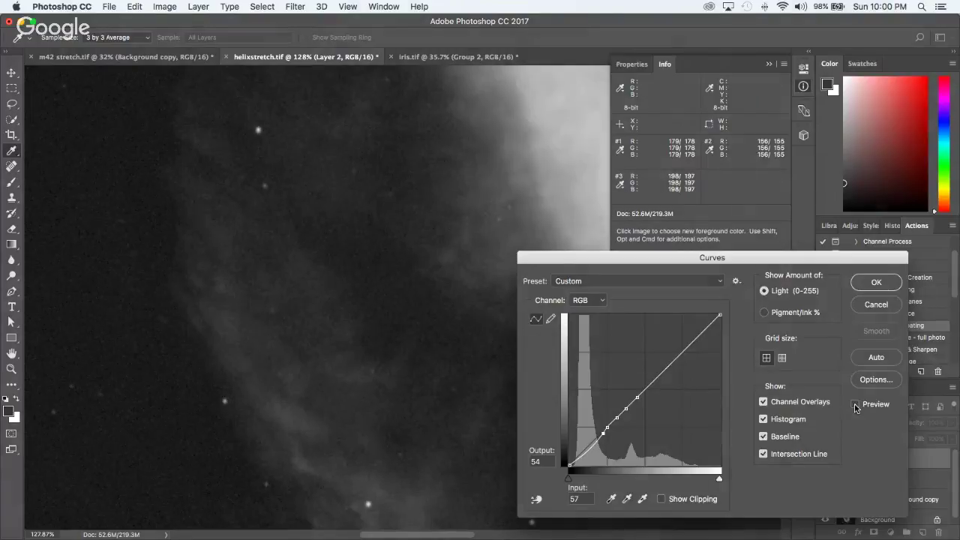
left_click(855, 406)
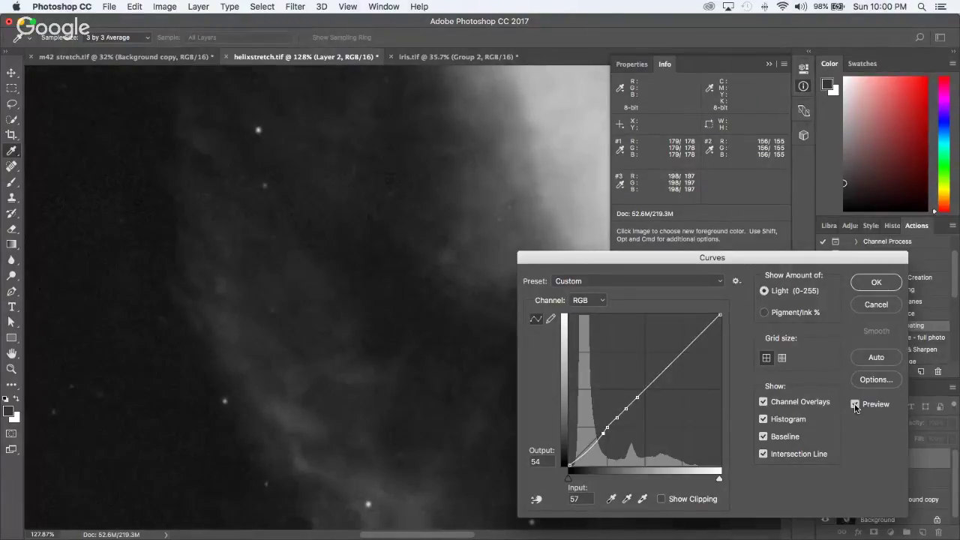
left_click(875, 282)
Step: Toggle Layer 2's visibility on and off to compare it with the image below
key("b")
scroll(407, 300, "down", 5)
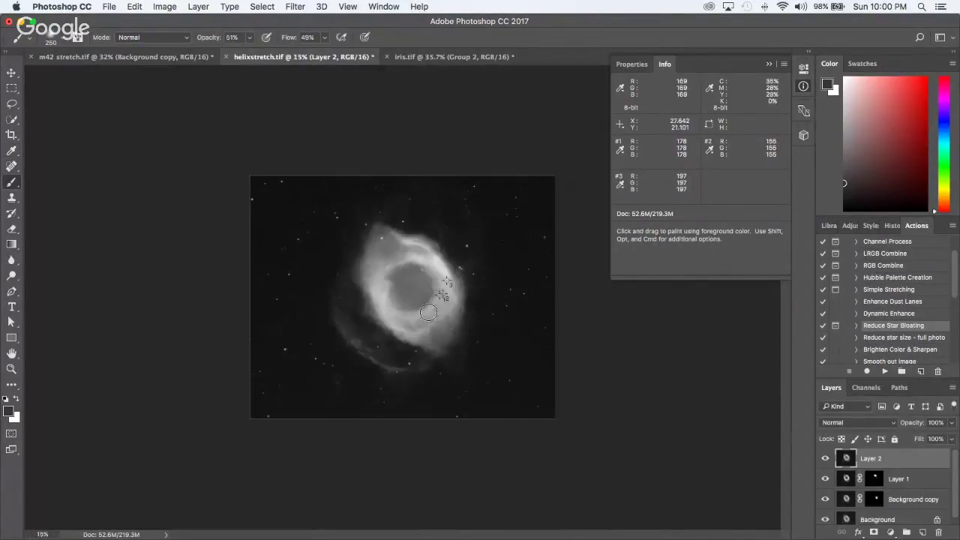
scroll(428, 312, "up", 3)
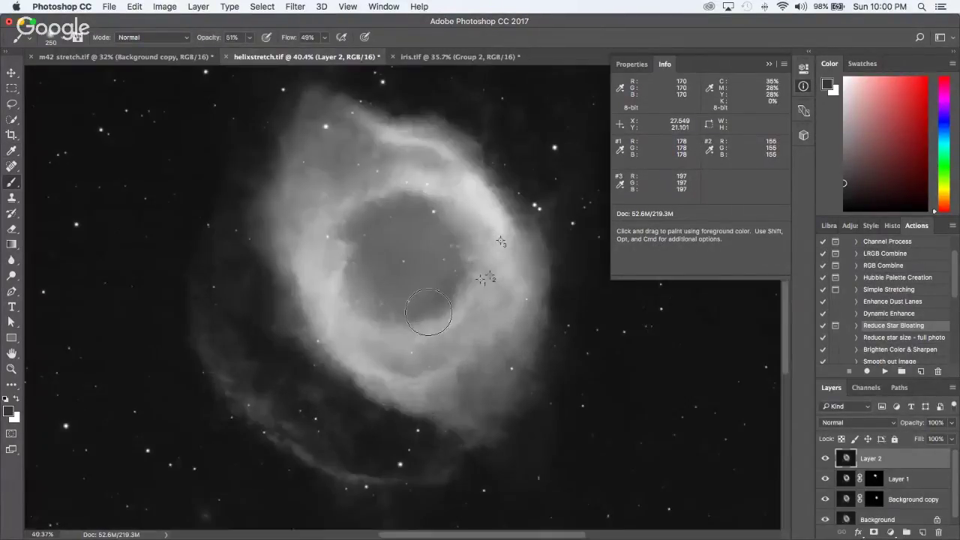
left_click(824, 459)
left_click(825, 460)
left_click(825, 460)
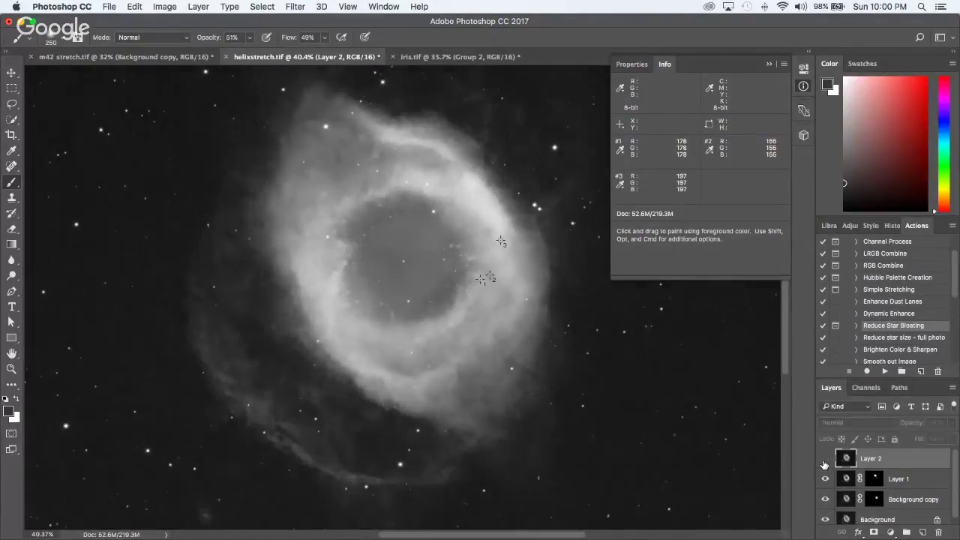
left_click(824, 461)
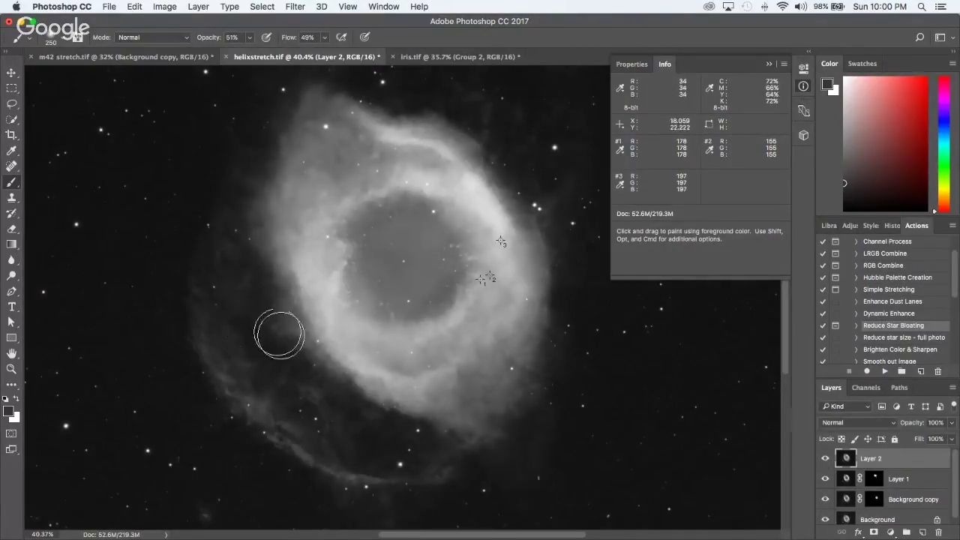
Step: Brush over the nebula's lower-left edge, zoom in, and open a new Curves dialog
mouse_move(312, 392)
left_mouse_down()
mouse_move(343, 401)
mouse_move(322, 412)
left_mouse_up()
scroll(331, 443, "up", 5)
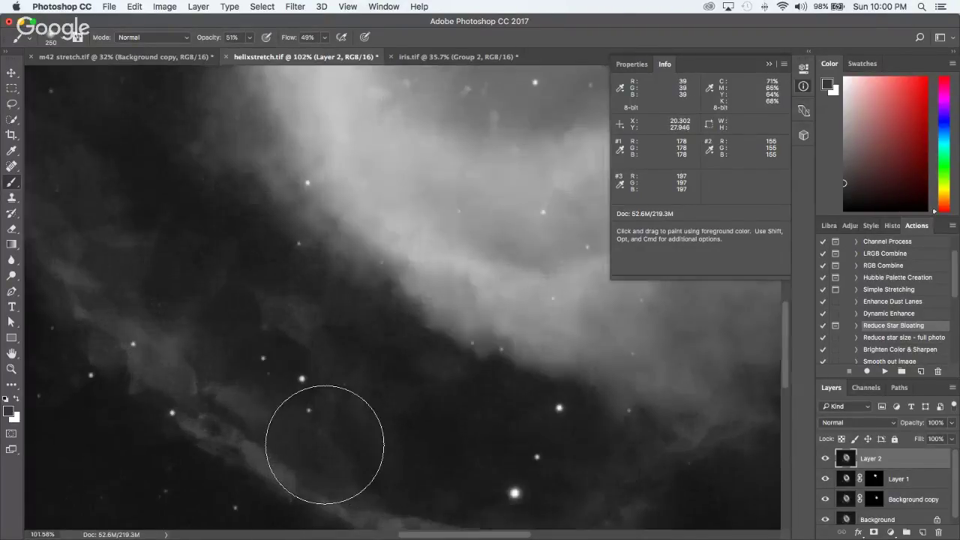
scroll(326, 444, "down", 5)
scroll(322, 443, "up", 6)
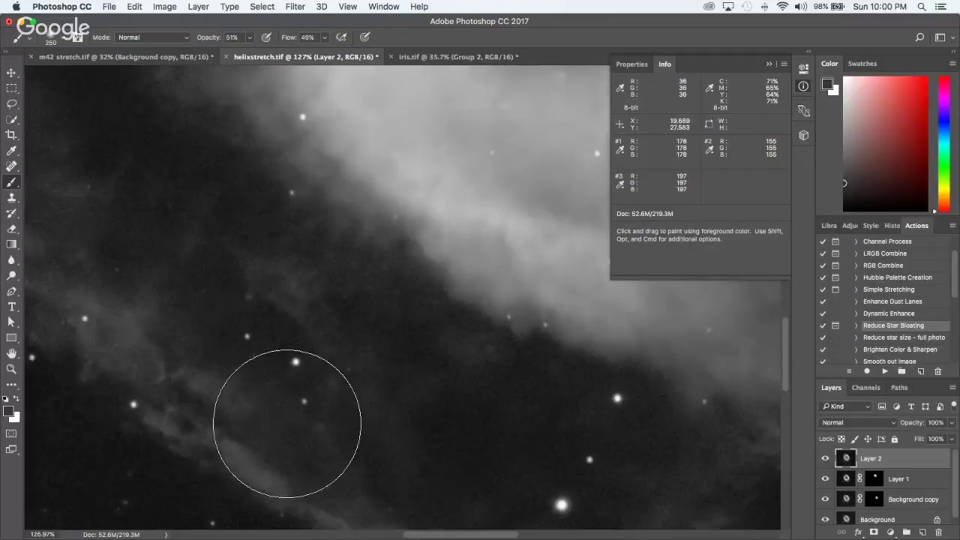
key("super+m")
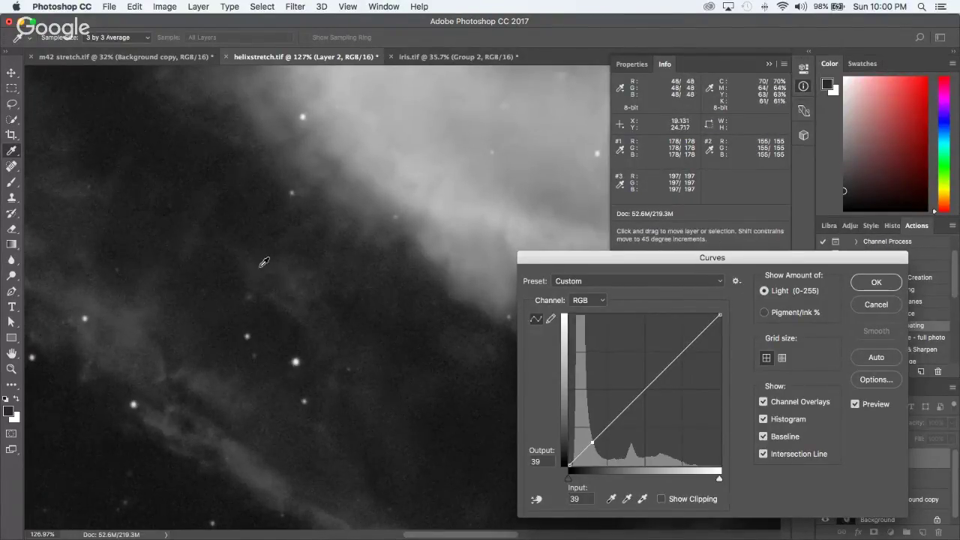
Step: Add a shadow point to the curve and apply the Curves adjustment
left_click(593, 441)
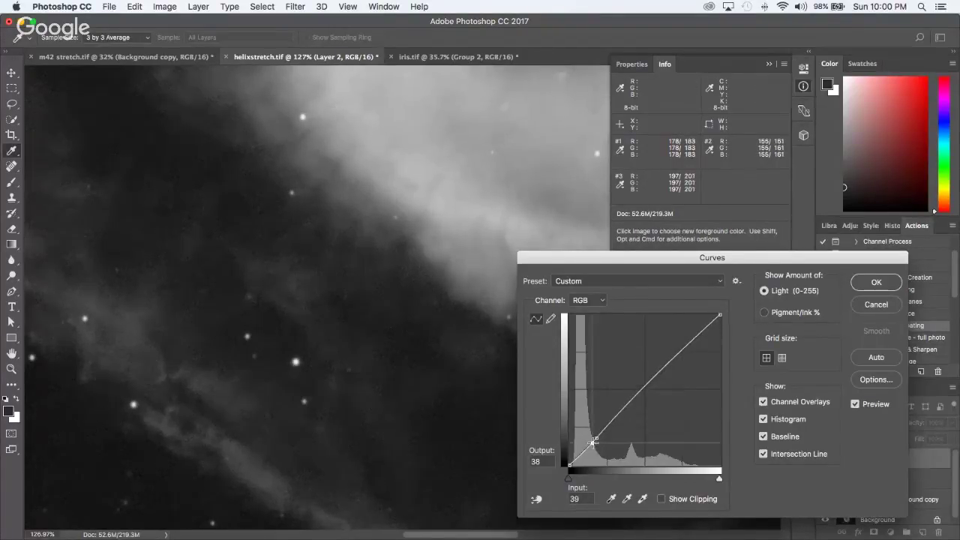
left_click(883, 285)
key("b")
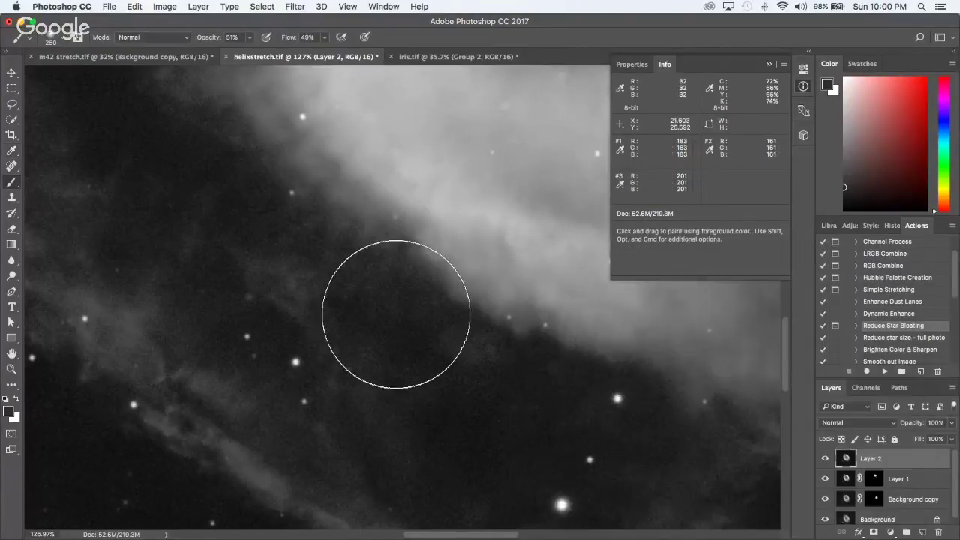
scroll(396, 314, "down", 3)
key("h")
left_click_drag(396, 314, 396, 315)
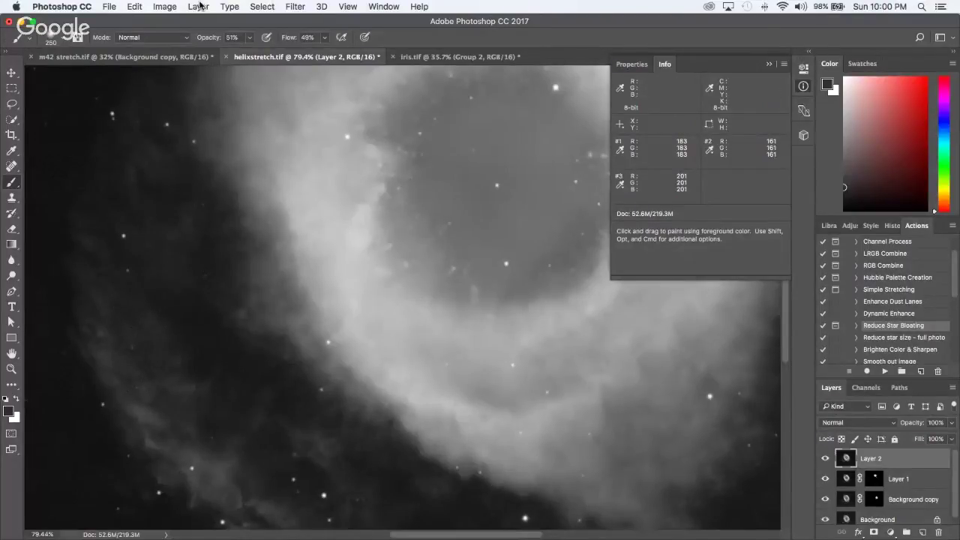
Step: Add a black Hide All layer mask to Layer 2
left_click(199, 7)
mouse_move(306, 199)
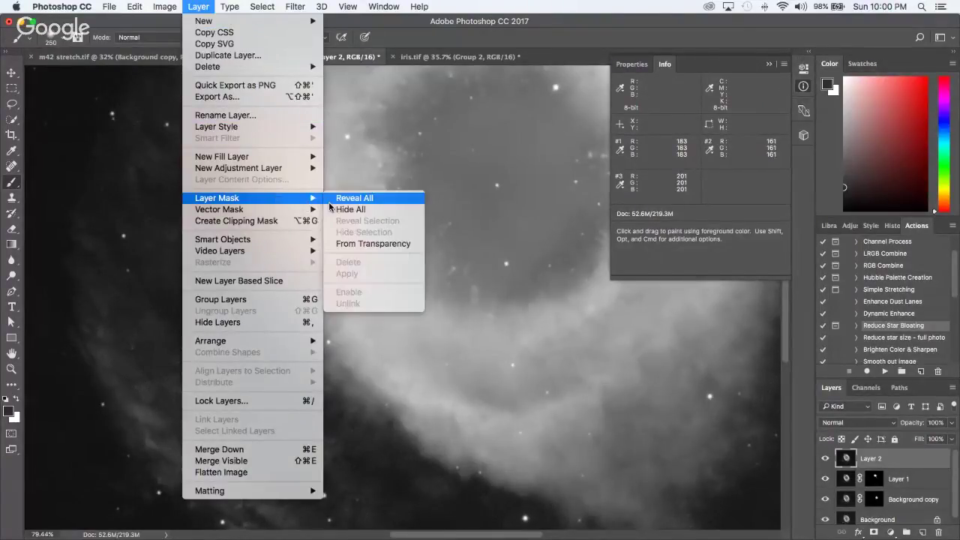
left_click(344, 209)
Step: Paint white on the mask along the nebula's lower-left shell to reveal Layer 2
key("x")
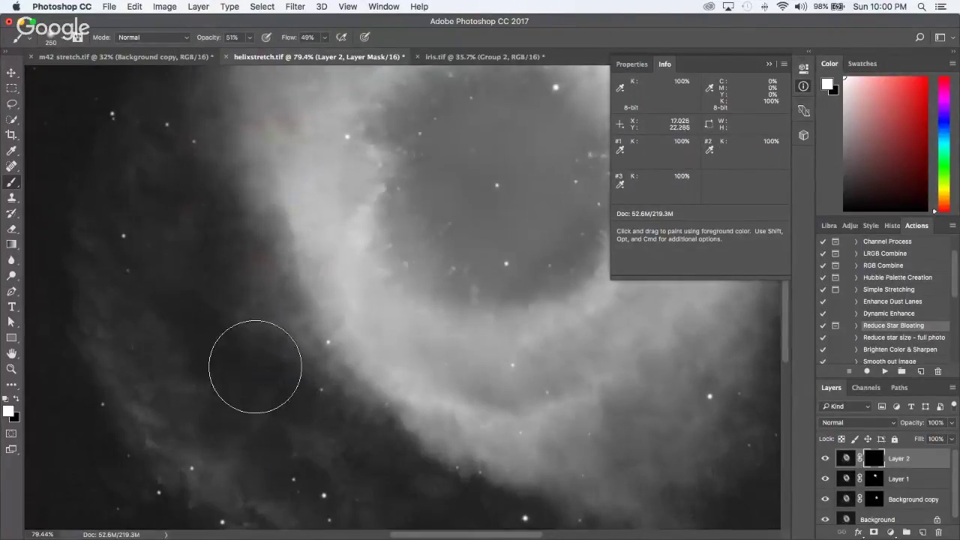
key("super+0")
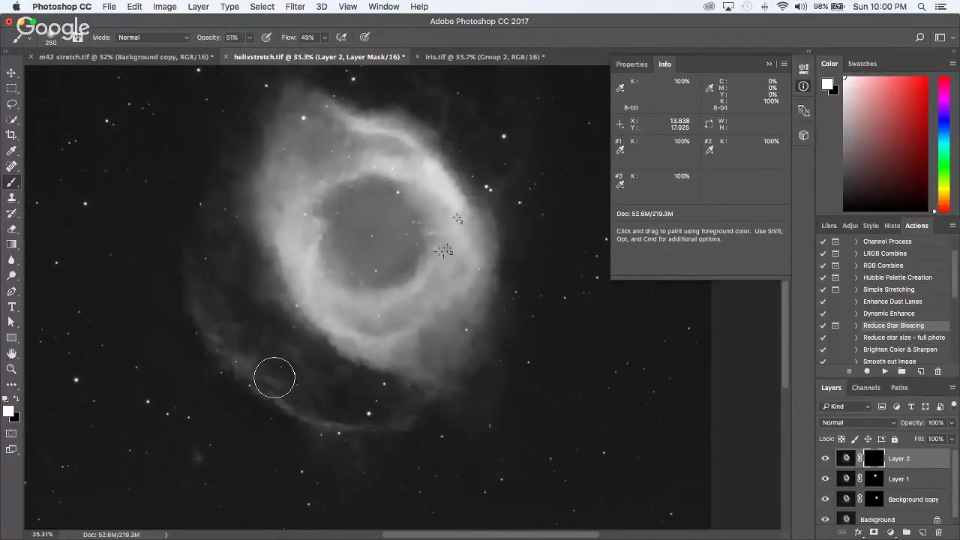
mouse_move(275, 378)
left_mouse_down()
mouse_move(290, 345)
mouse_move(252, 315)
mouse_move(238, 283)
left_mouse_up()
scroll(242, 270, "down", 3)
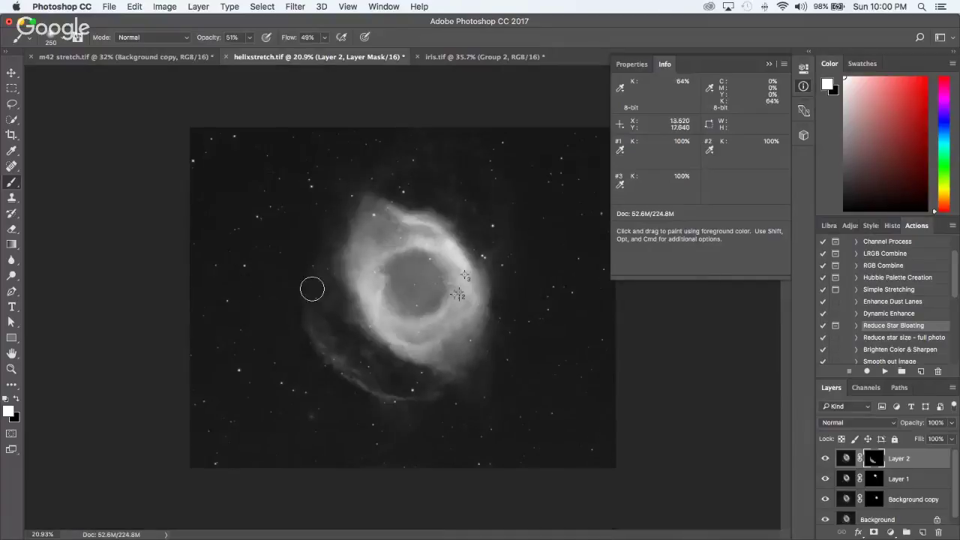
scroll(372, 330, "up", 2)
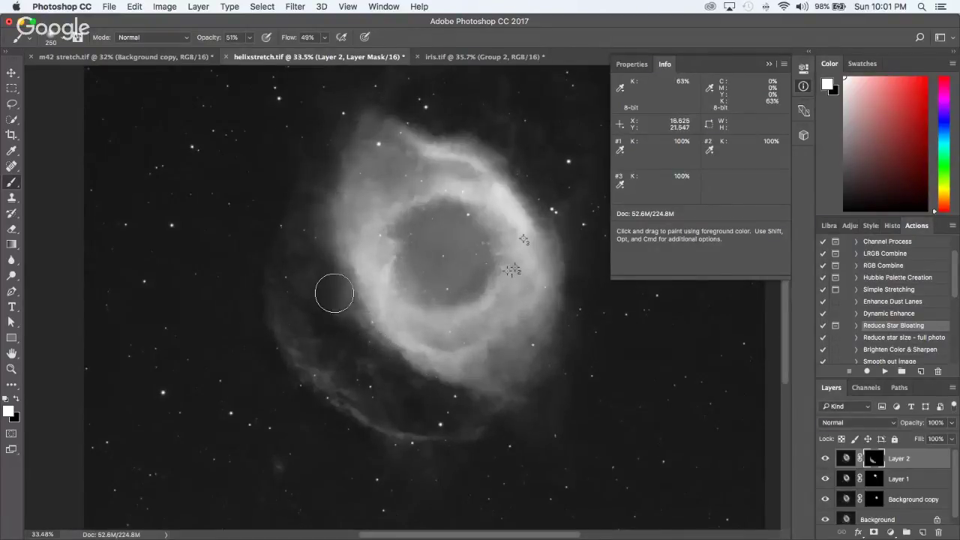
mouse_move(335, 293)
left_mouse_down()
mouse_move(297, 260)
mouse_move(297, 244)
mouse_move(302, 324)
mouse_move(298, 277)
mouse_move(336, 324)
mouse_move(286, 278)
mouse_move(378, 345)
left_mouse_up()
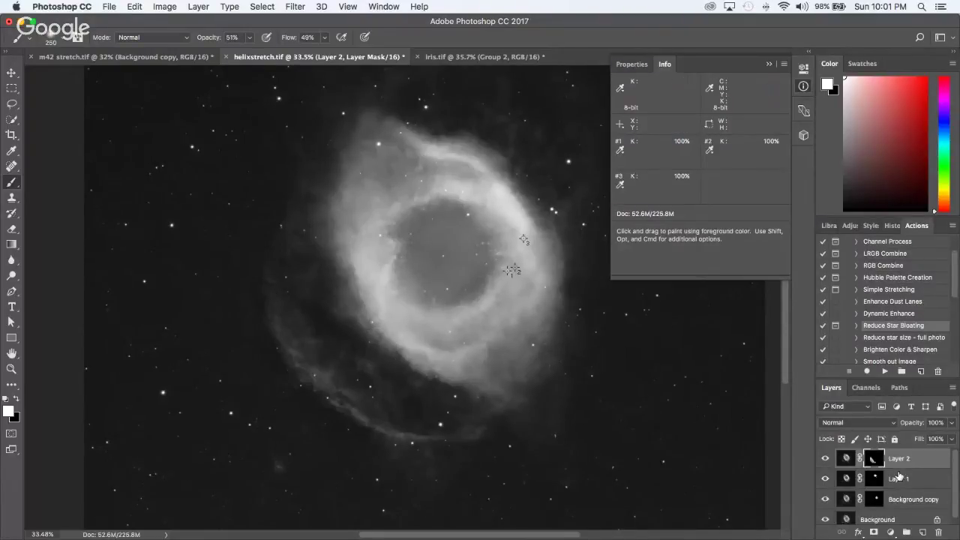
scroll(499, 339, "up", 2)
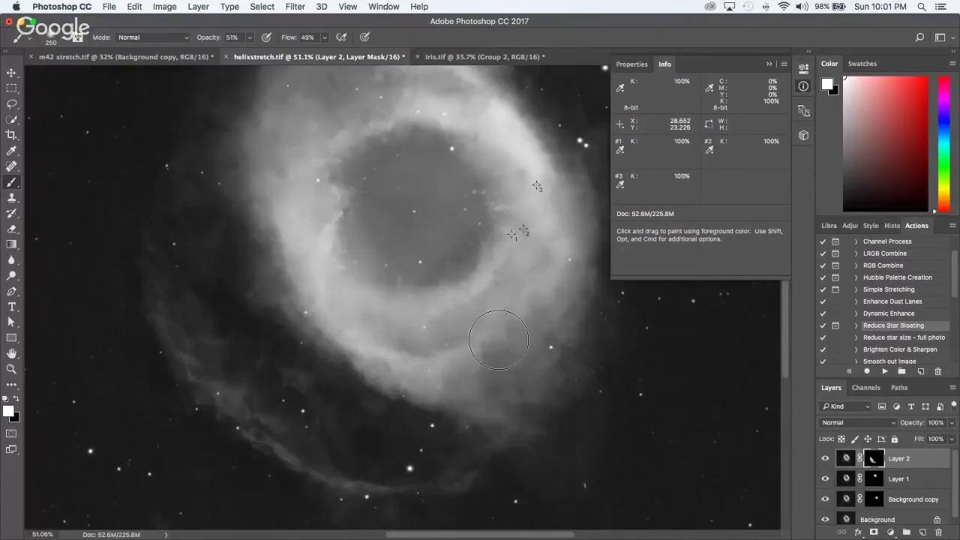
scroll(499, 340, "up", 2)
scroll(499, 340, "up", 2)
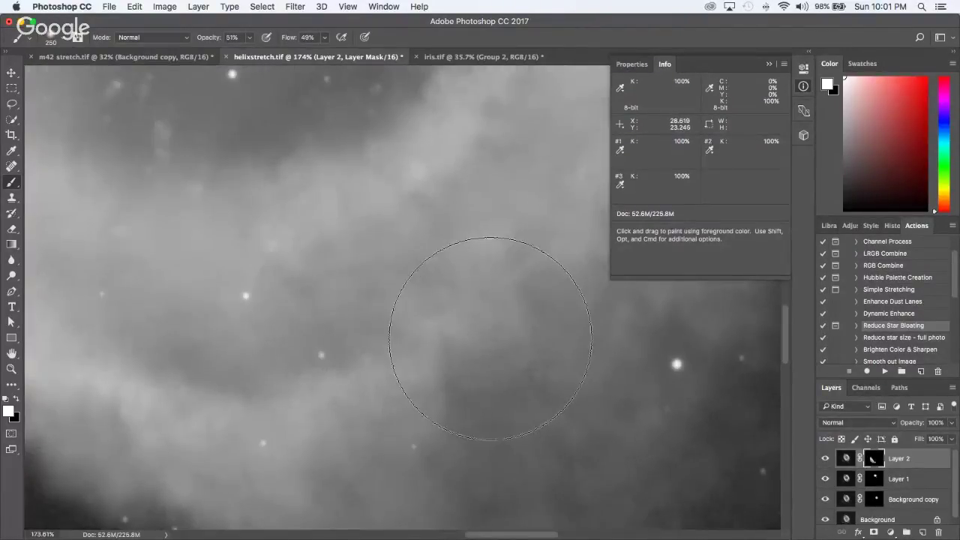
scroll(422, 361, "down", 3)
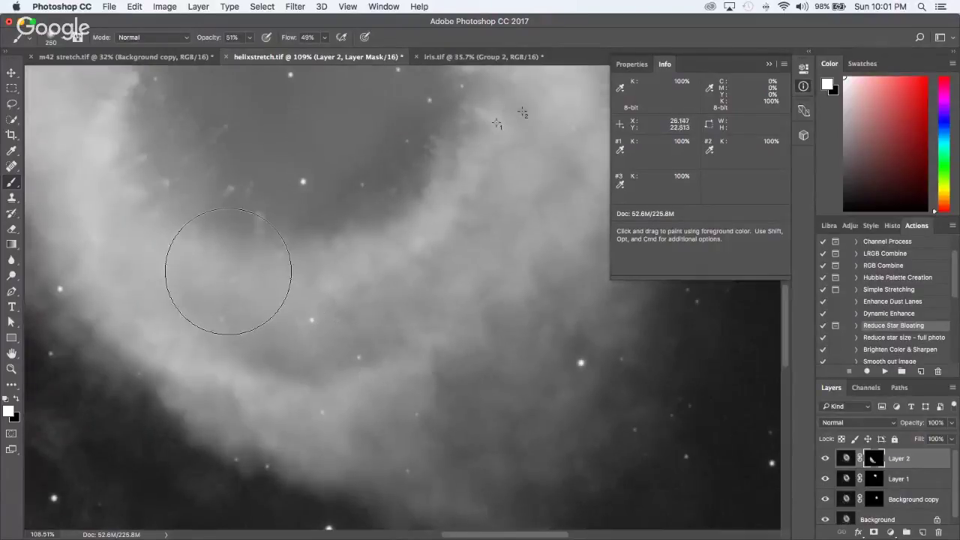
scroll(120, 145, "up", 2)
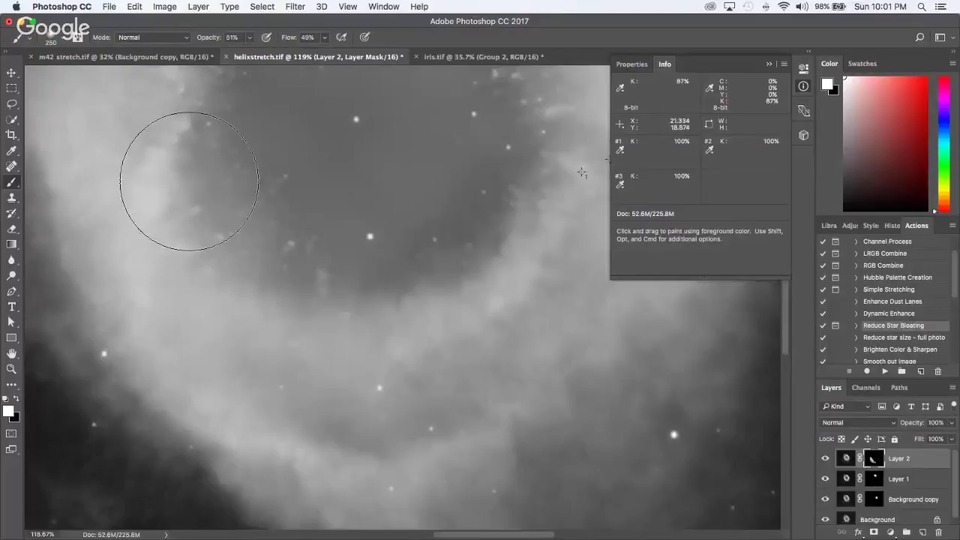
scroll(304, 253, "down", 3)
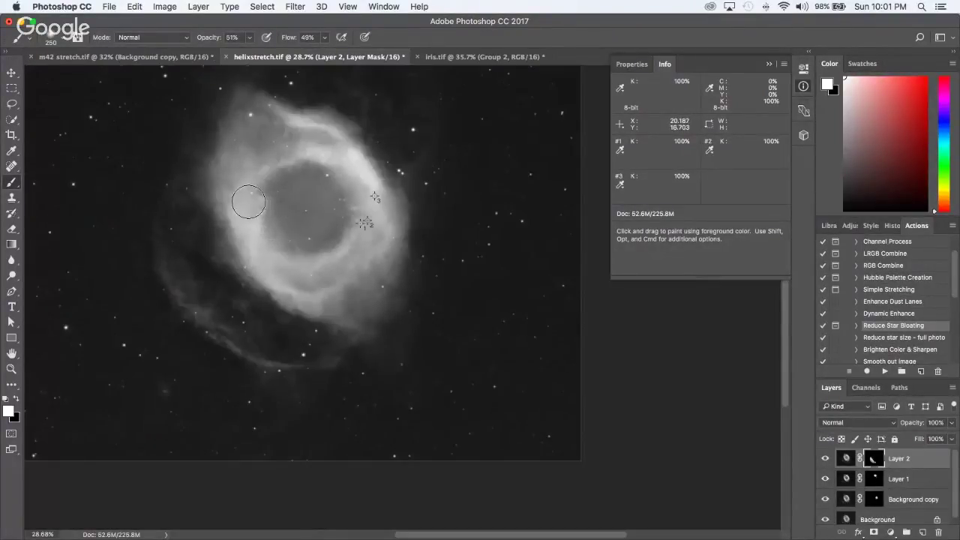
scroll(244, 199, "up", 3)
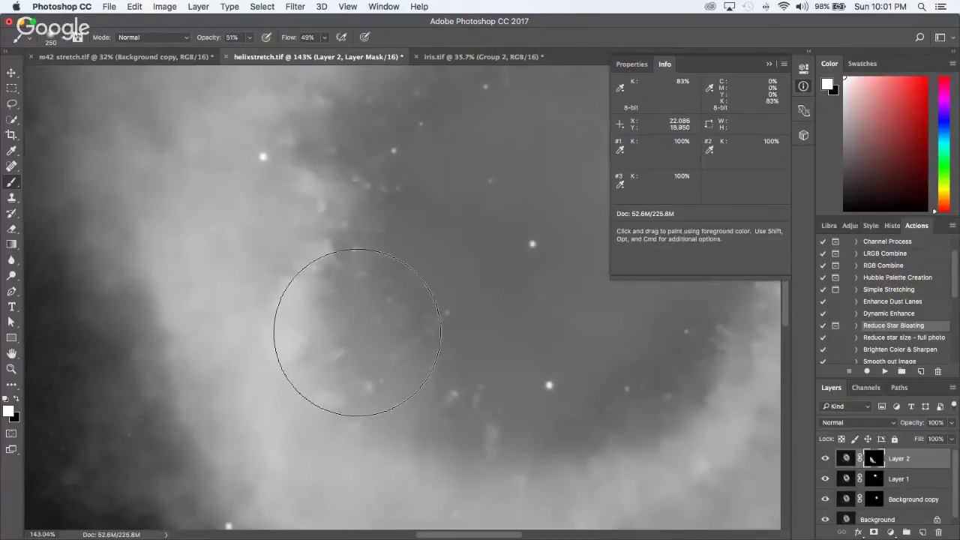
Step: Select all, Copy Merged, and paste the result as a new Layer 3
left_click(256, 6)
left_click(259, 21)
left_click(134, 6)
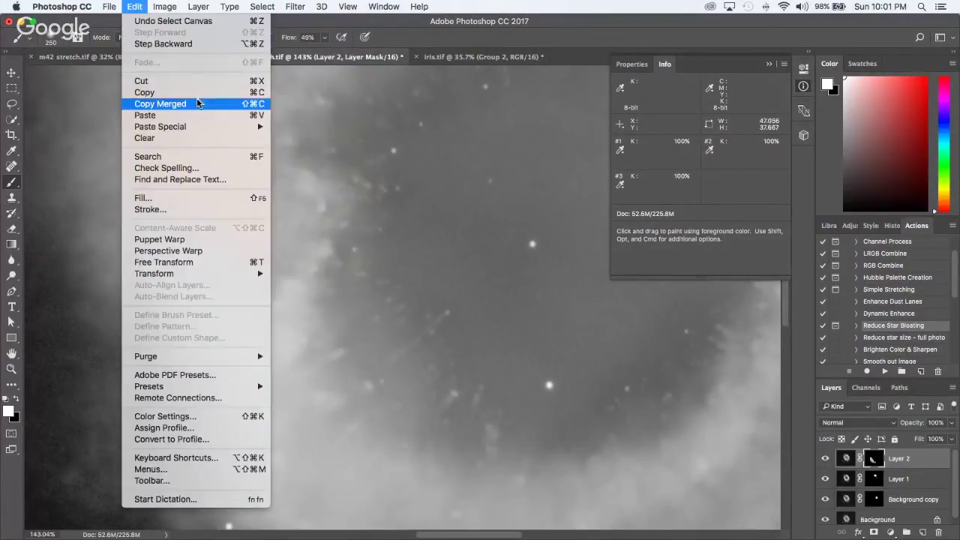
left_click(208, 103)
key("super+v")
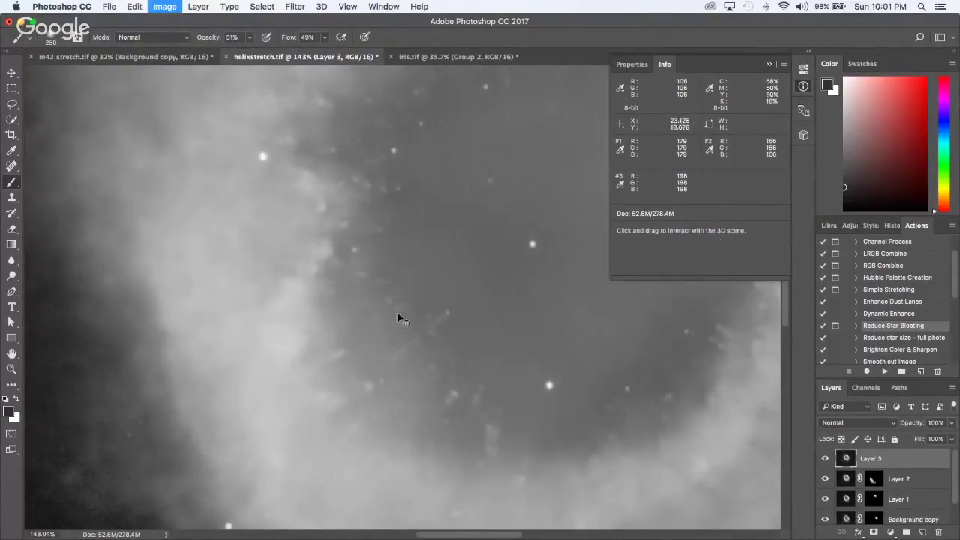
Step: Apply a first Curves adjustment to Layer 3 using a sampled nebula tone point
key("super+m")
left_click(304, 246, "super")
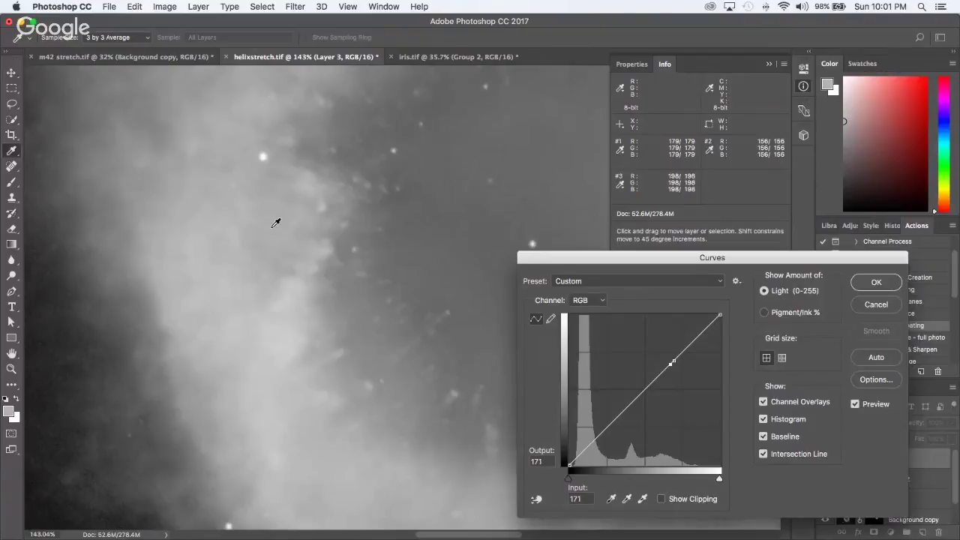
left_click_drag(674, 359, 667, 369)
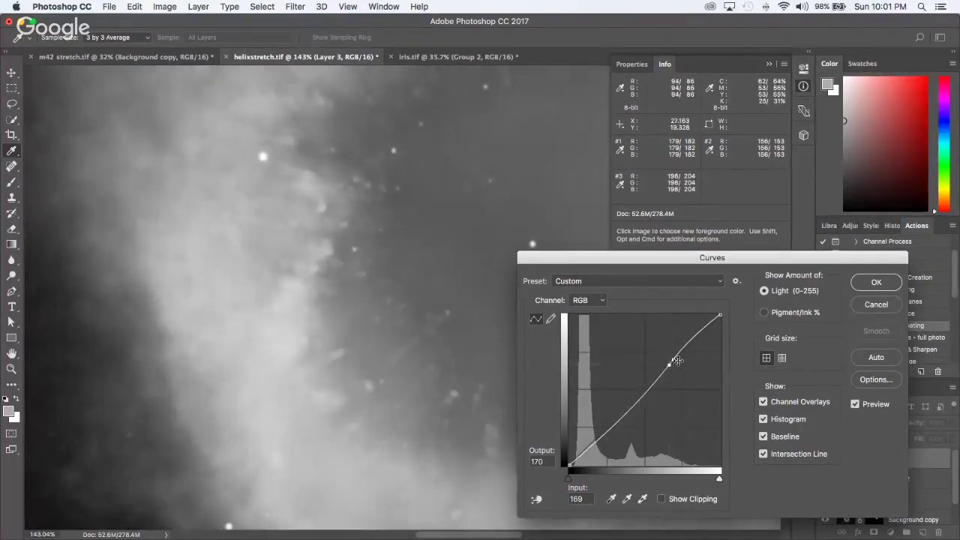
left_click(875, 282)
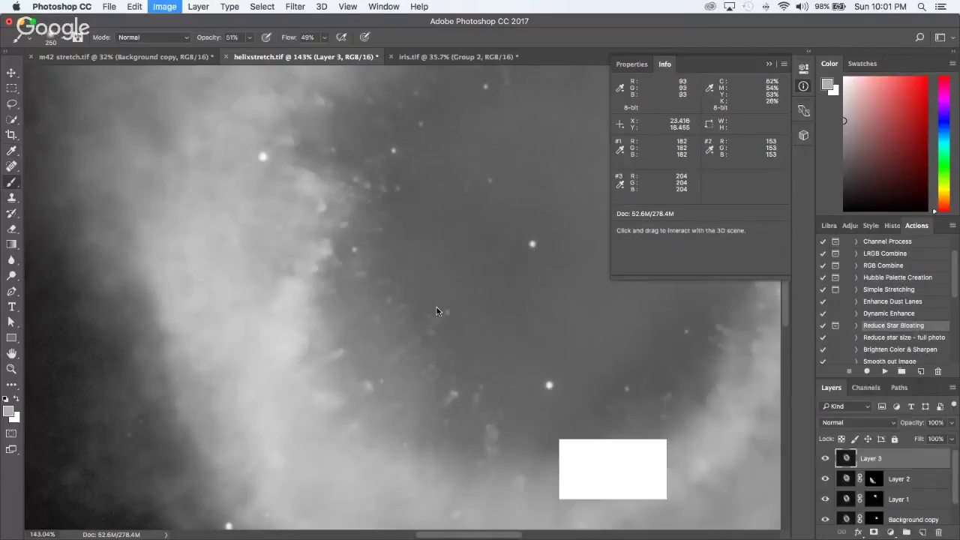
Step: Apply a second Curves adjustment with two sampled shell points, lifting the brighter tones
key("super+m")
key("super+0")
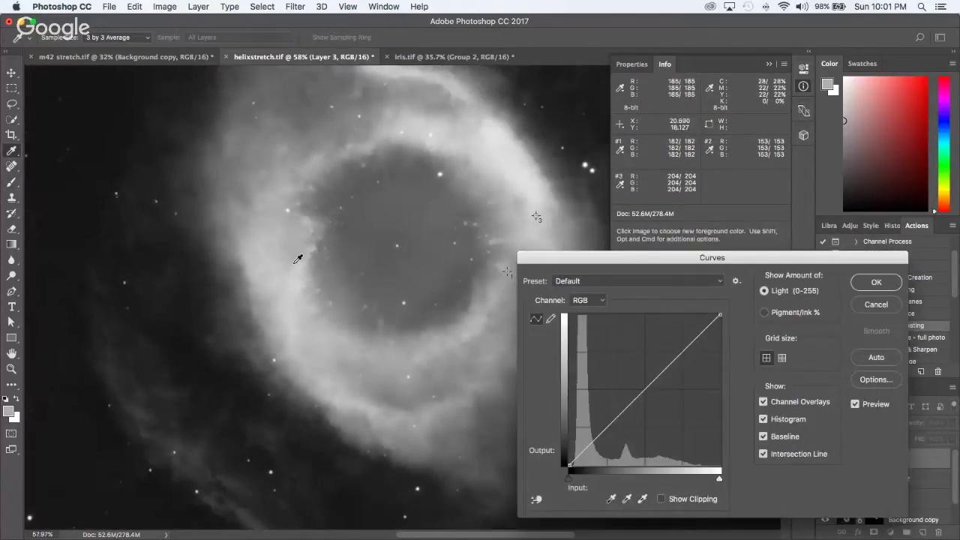
left_click(297, 264, "super")
left_click(293, 251, "super")
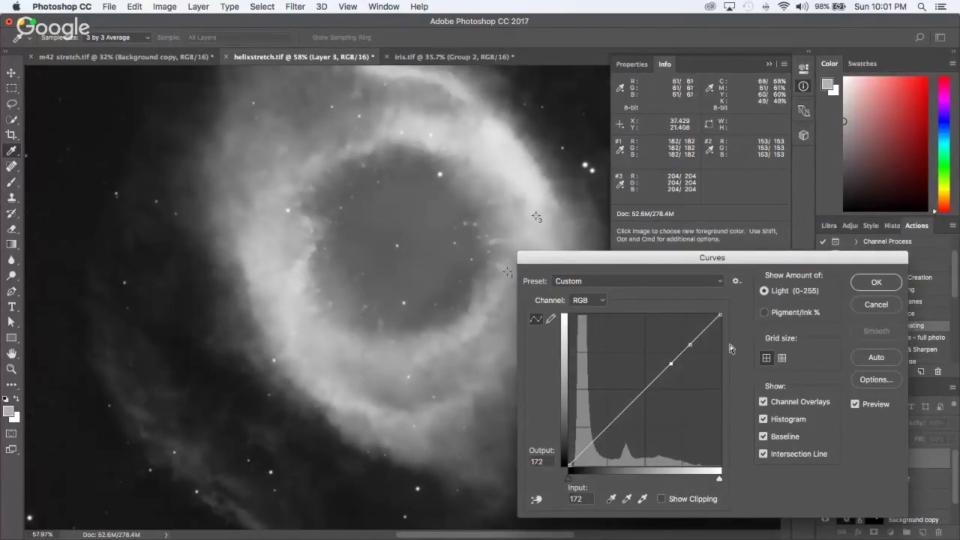
left_click(688, 343)
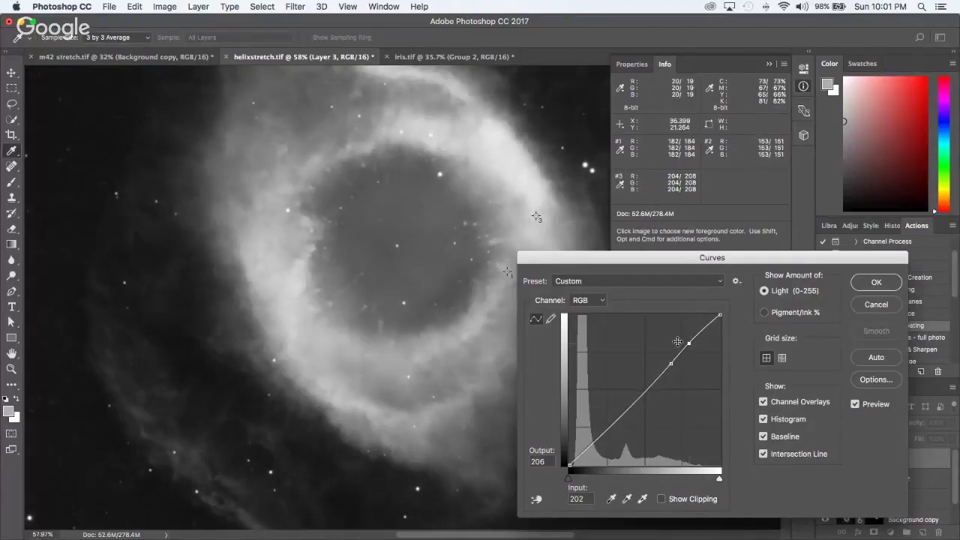
left_click(874, 284)
key("b")
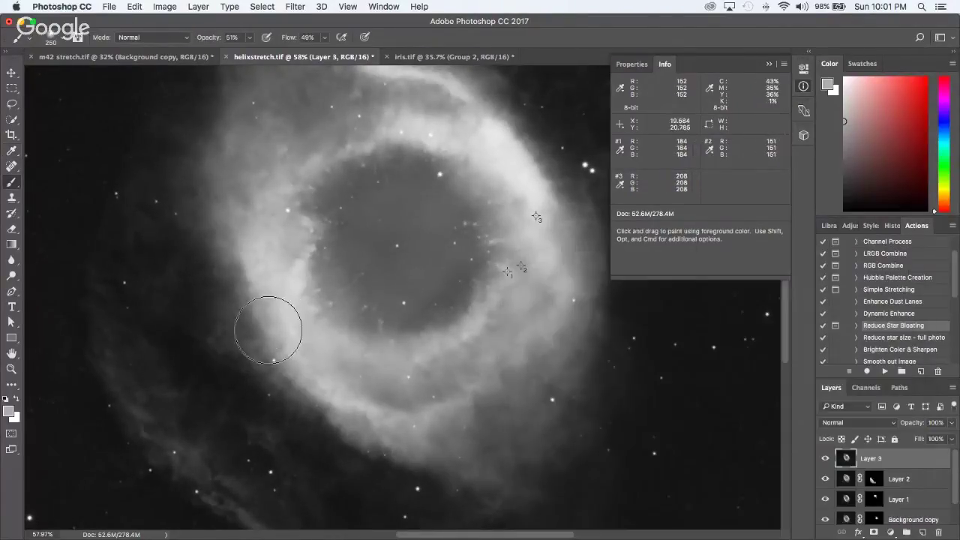
scroll(279, 289, "up", 4)
Step: Apply a third Curves pass pulling midtones down, input 156 to output 151
key("super+m")
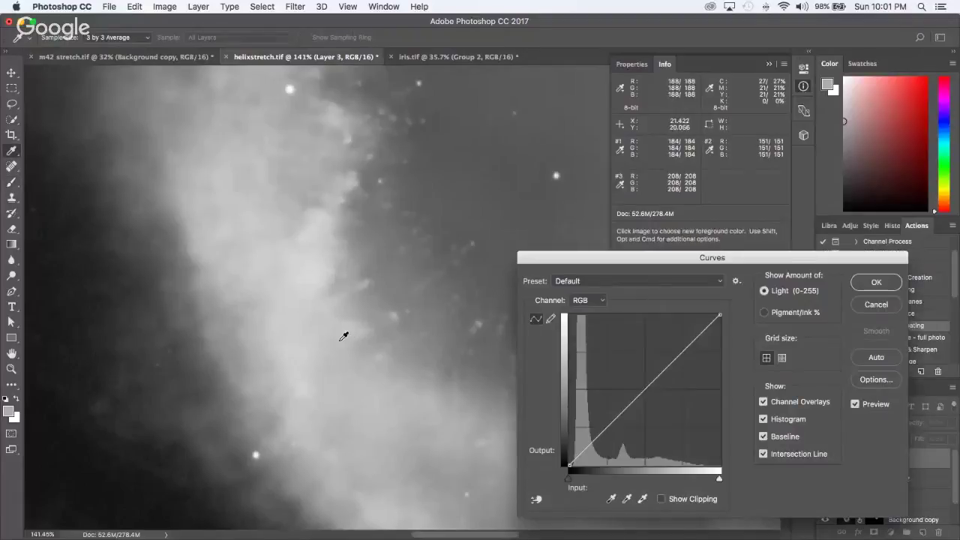
left_click(335, 374, "super")
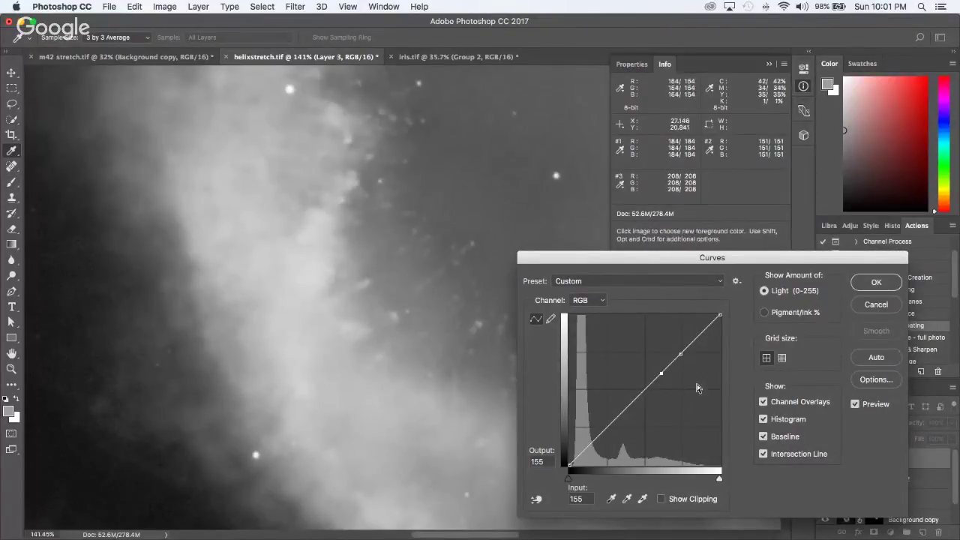
left_click_drag(661, 371, 662, 375)
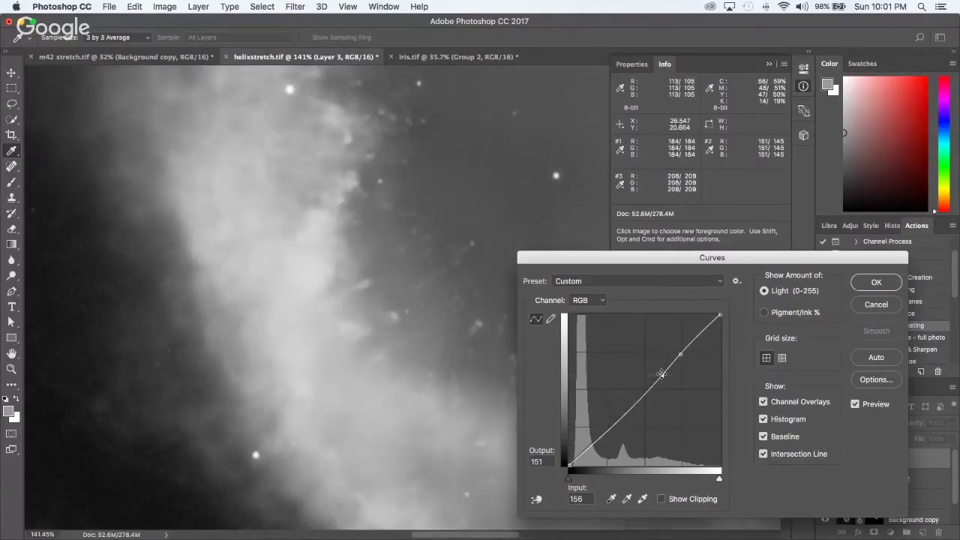
left_click(862, 288)
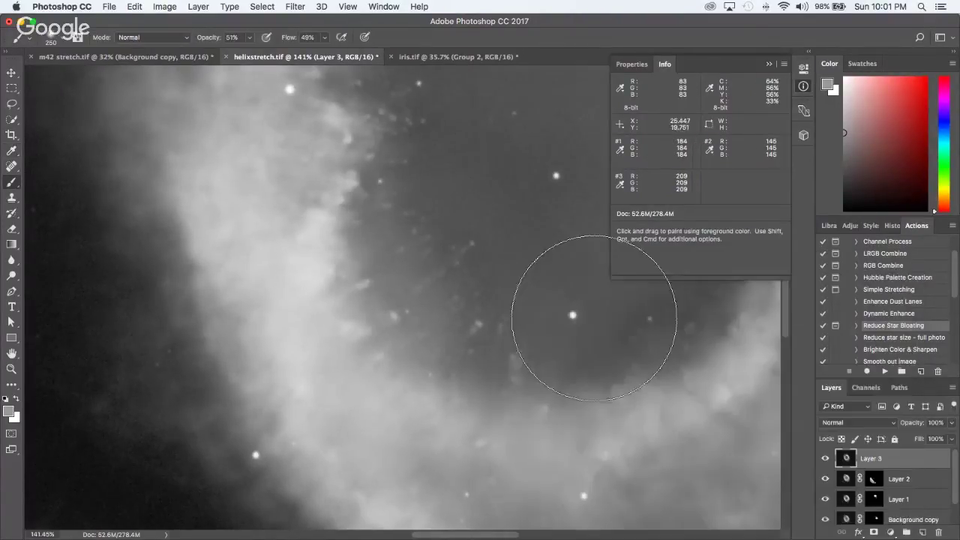
key("b")
scroll(611, 332, "down", 5)
scroll(406, 126, "up", 7)
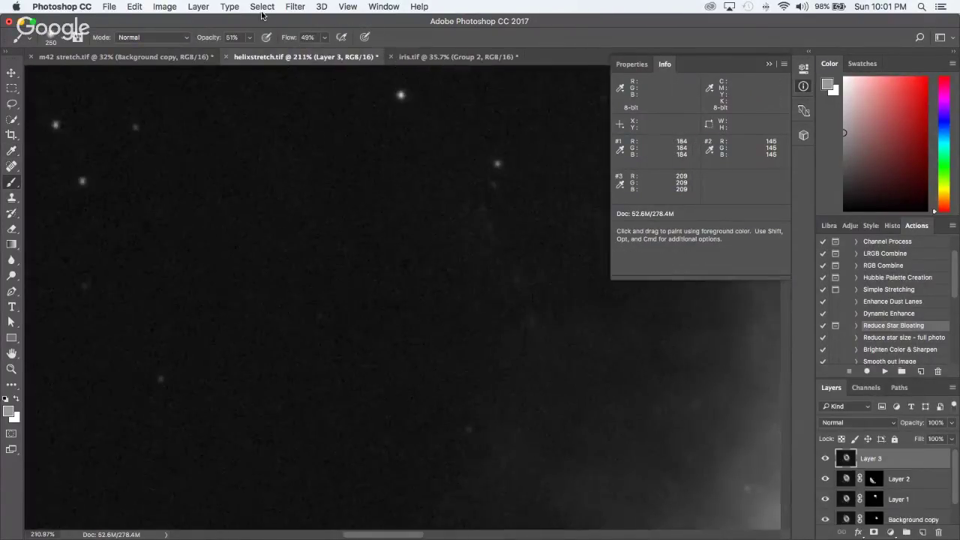
scroll(521, 230, "down", 8)
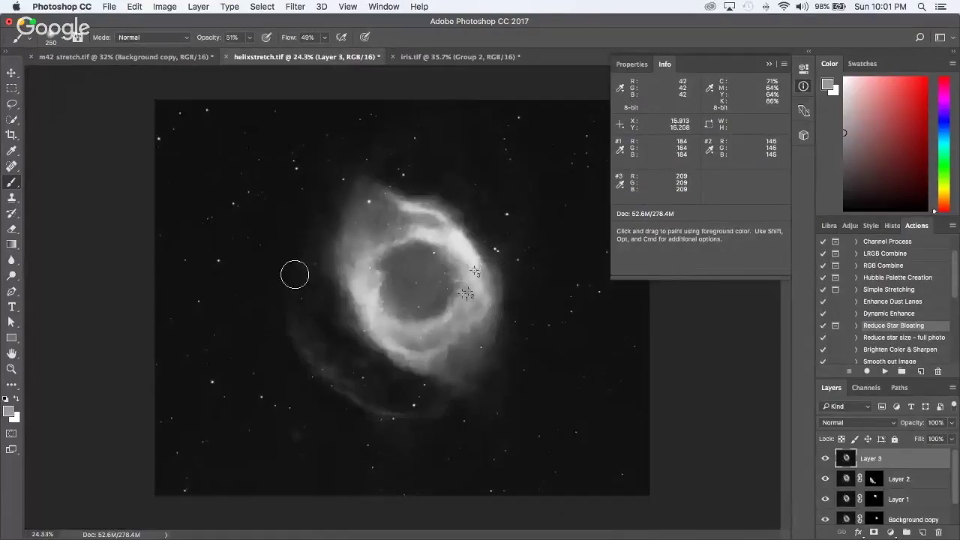
scroll(295, 274, "up", 3)
Step: Add a Hide All mask to Layer 3 and paint it back along the nebula shell
left_click(199, 7)
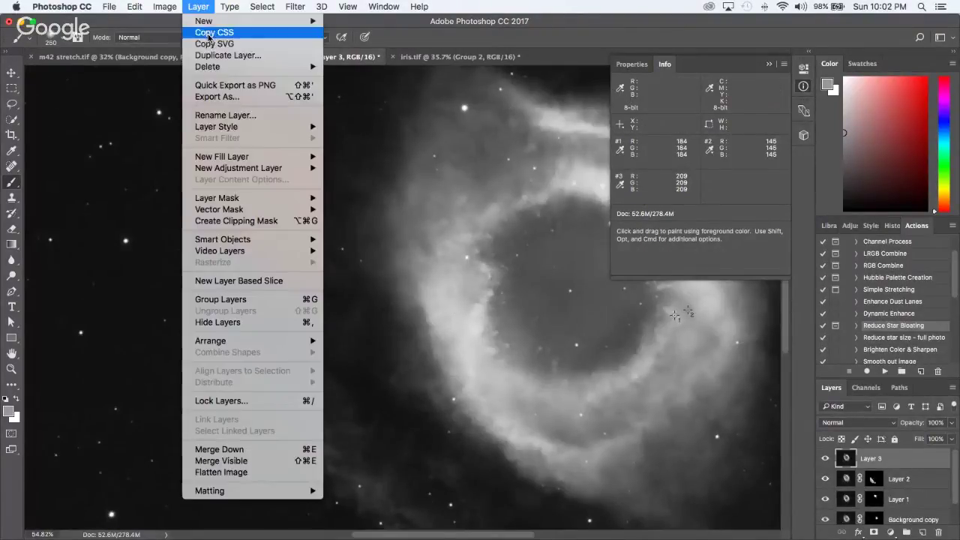
mouse_move(255, 198)
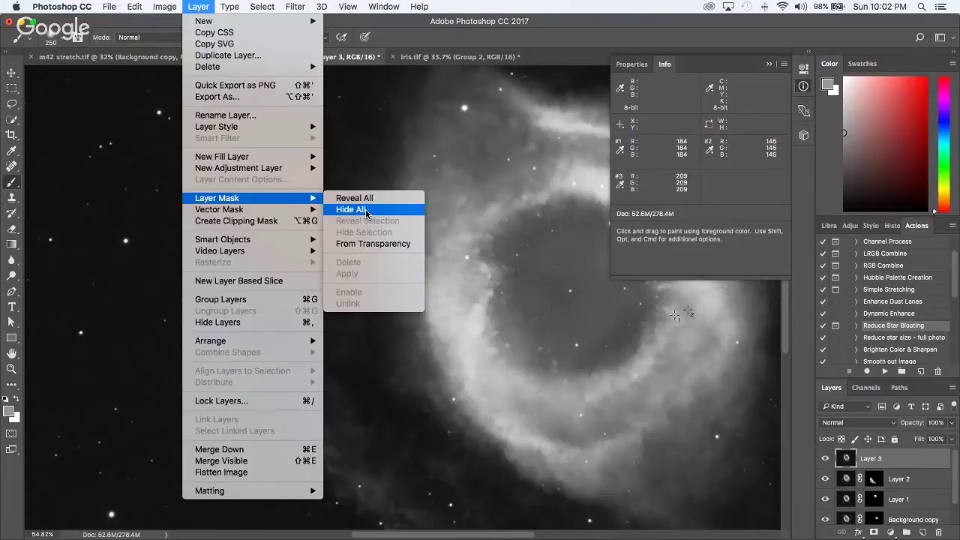
left_click(366, 211)
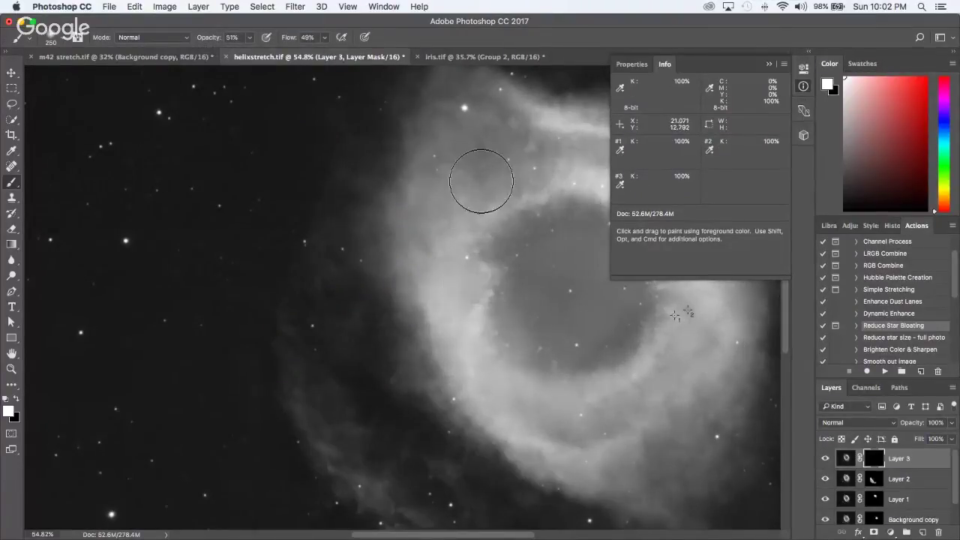
mouse_move(439, 278)
left_mouse_down()
mouse_move(589, 452)
mouse_move(566, 459)
mouse_move(433, 328)
mouse_move(481, 405)
mouse_move(567, 449)
mouse_move(469, 359)
mouse_move(497, 399)
mouse_move(530, 413)
mouse_move(469, 381)
mouse_move(469, 390)
mouse_move(459, 355)
mouse_move(455, 371)
mouse_move(453, 347)
mouse_move(460, 369)
mouse_move(531, 421)
mouse_move(485, 380)
mouse_move(425, 219)
mouse_move(486, 393)
mouse_move(481, 342)
mouse_move(436, 249)
mouse_move(556, 419)
mouse_move(414, 303)
mouse_move(492, 405)
mouse_move(543, 402)
mouse_move(546, 440)
mouse_move(615, 440)
mouse_move(444, 333)
mouse_move(442, 249)
mouse_move(416, 272)
mouse_move(443, 201)
mouse_move(461, 353)
left_mouse_up()
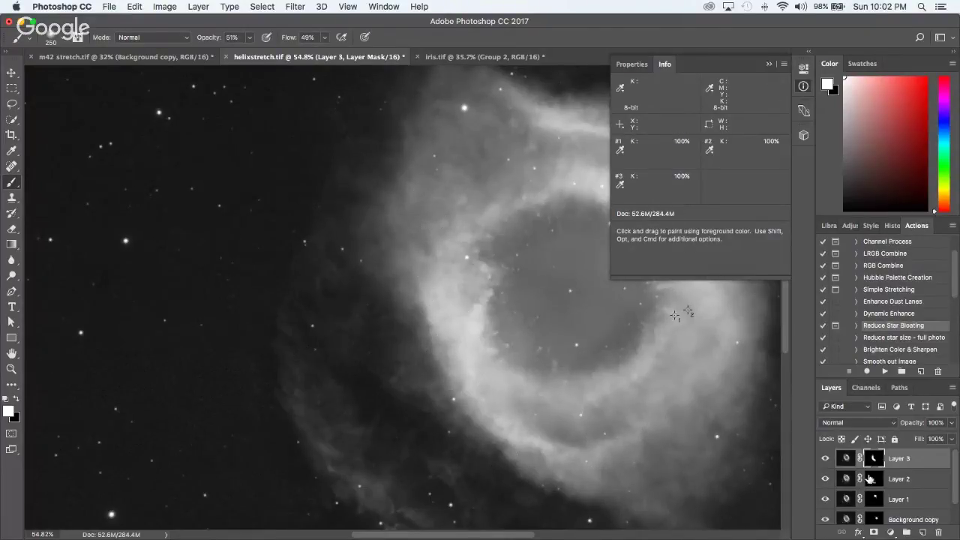
scroll(900, 500, "down", 1)
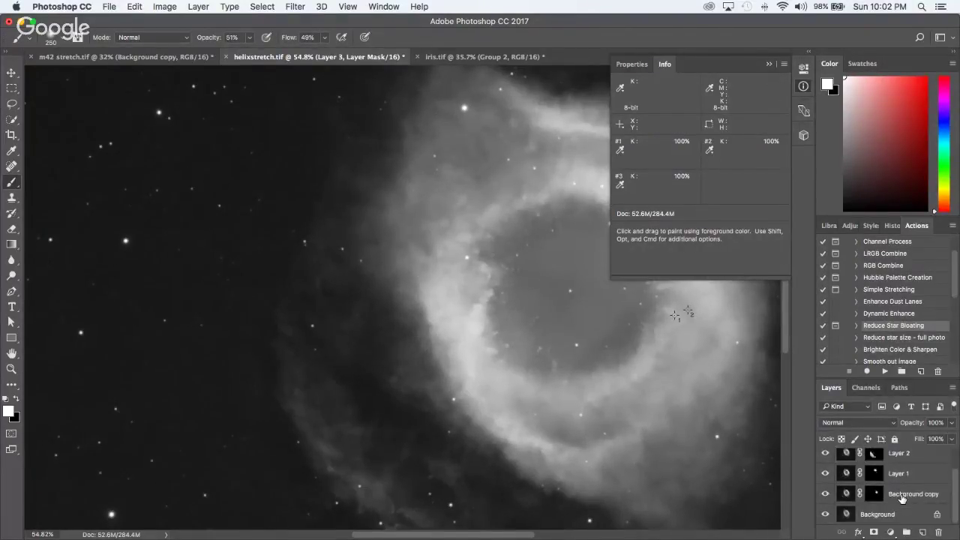
left_click(902, 499, "shift")
left_click(906, 532)
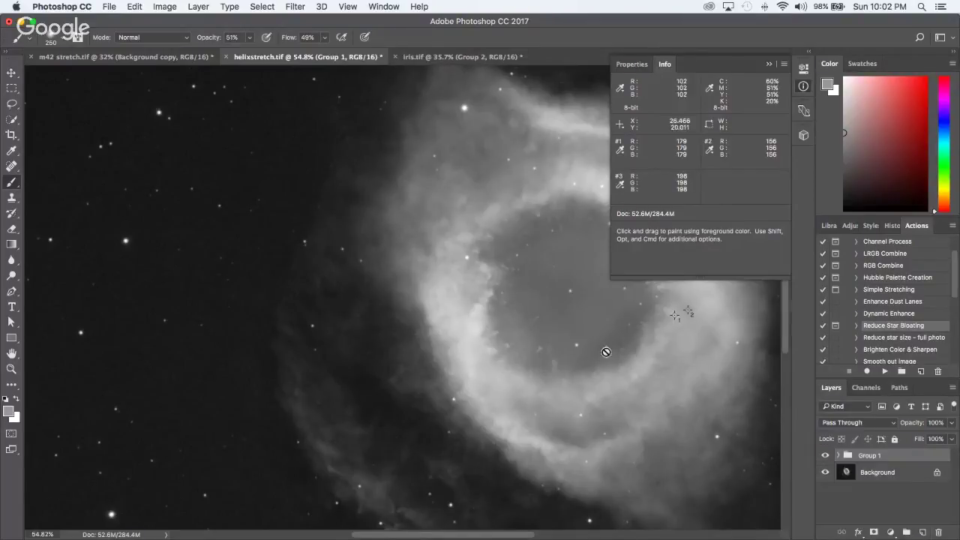
scroll(600, 345, "down", 5)
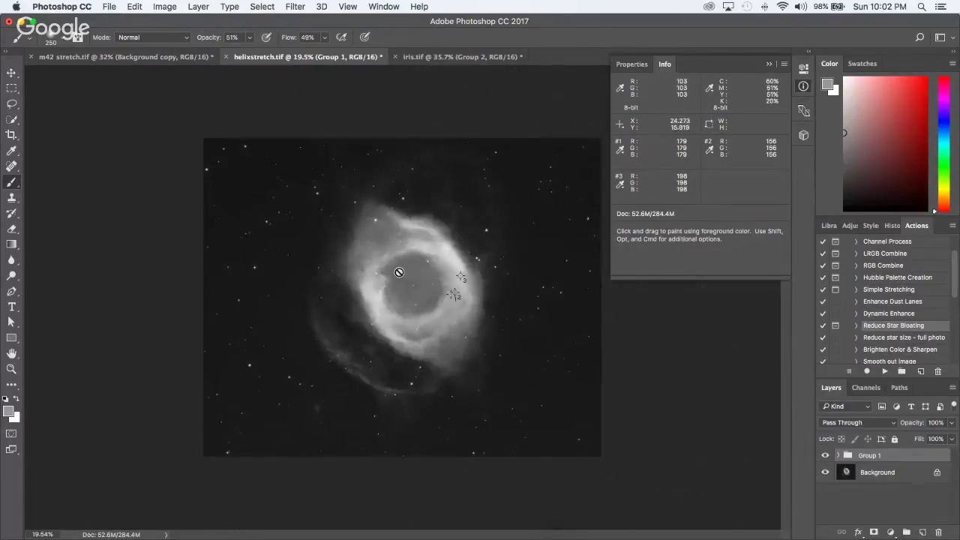
scroll(396, 272, "up", 5)
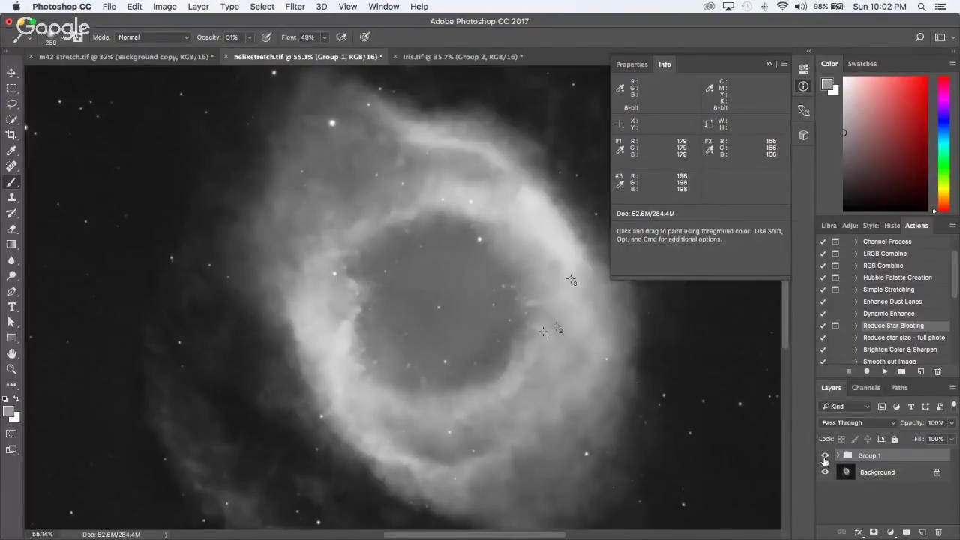
left_click(826, 456)
left_click(825, 457)
left_click(825, 458)
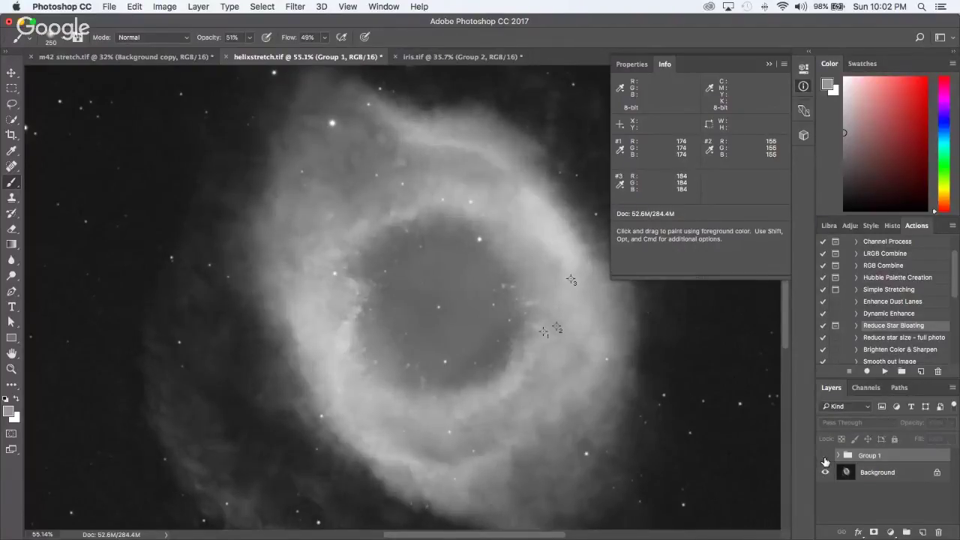
left_click(825, 458)
left_click(825, 458)
left_click(825, 457)
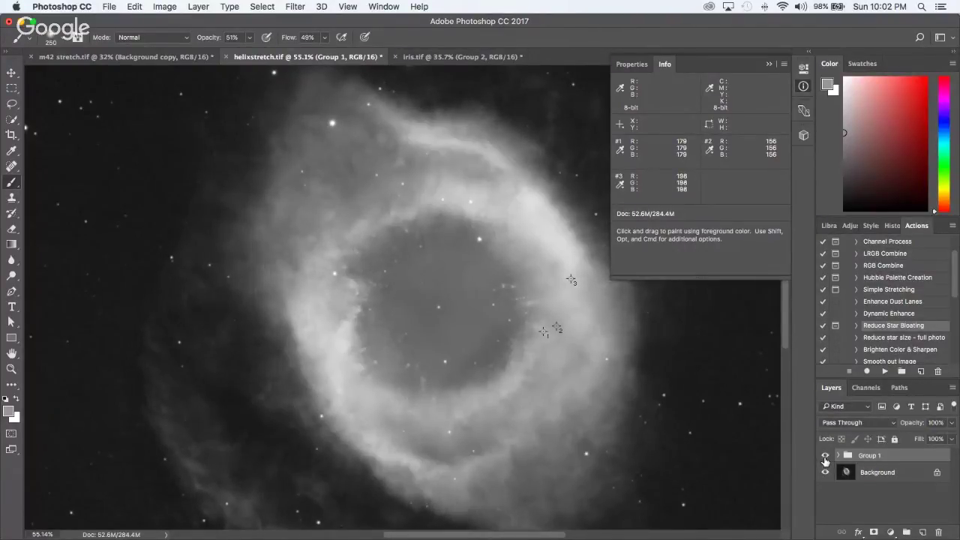
left_click(826, 458)
left_click(825, 457)
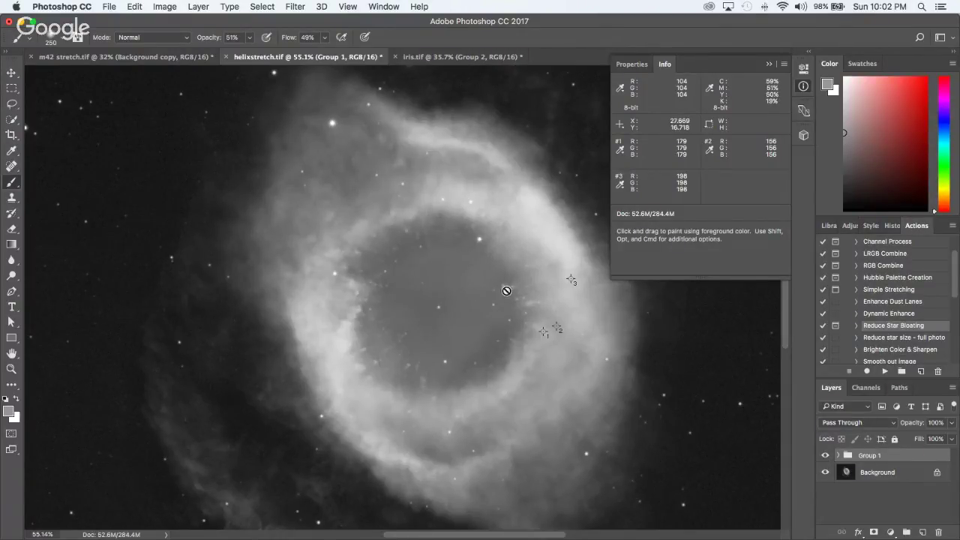
scroll(507, 291, "up", 5)
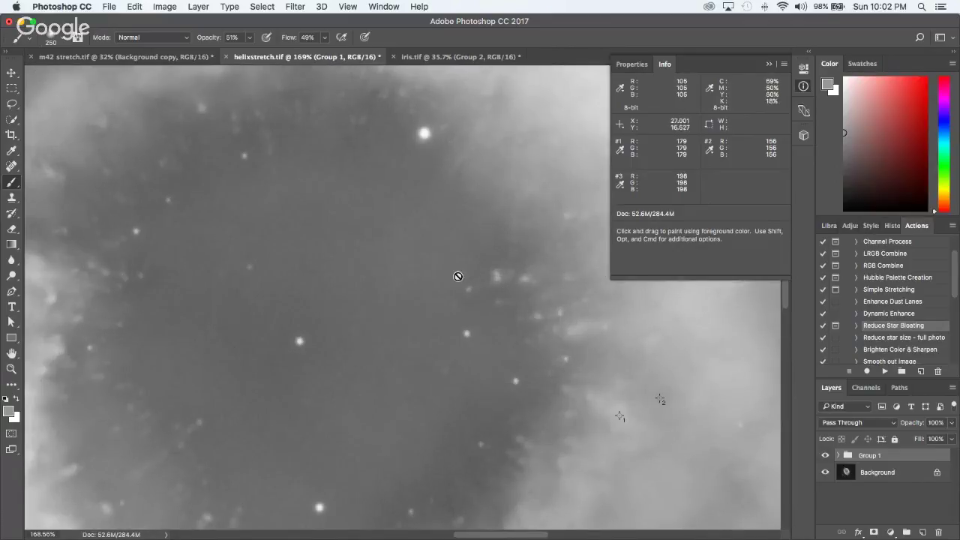
scroll(191, 311, "down", 4)
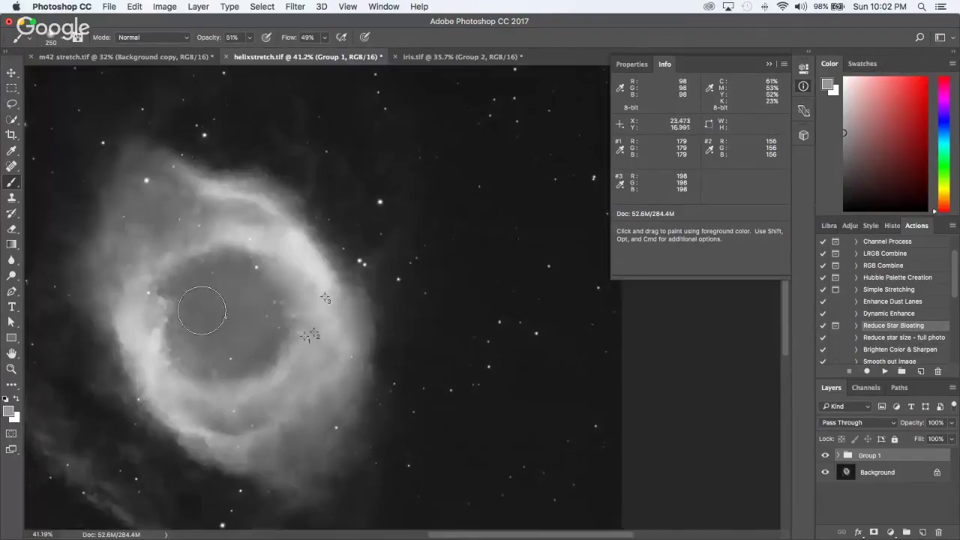
scroll(143, 322, "up", 2)
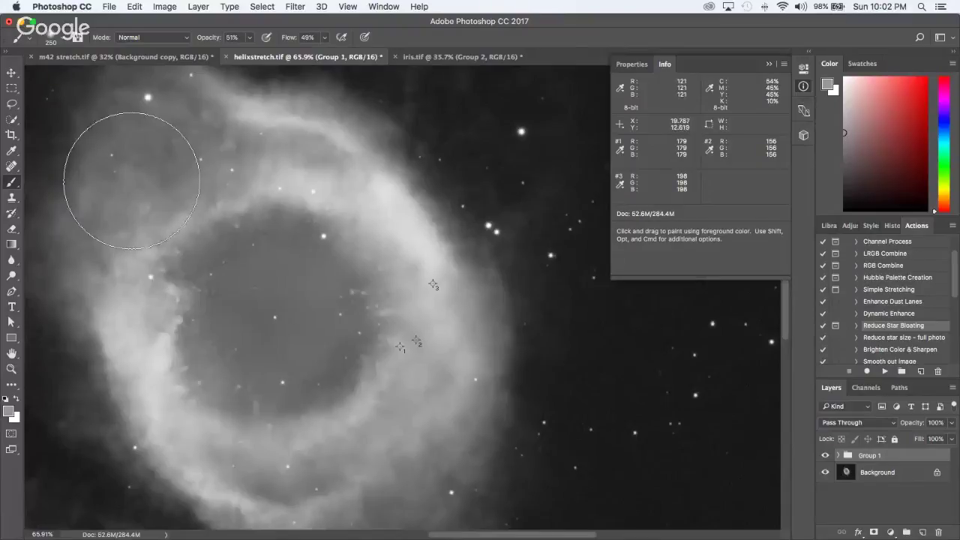
scroll(133, 166, "up", 2)
scroll(240, 225, "down", 3)
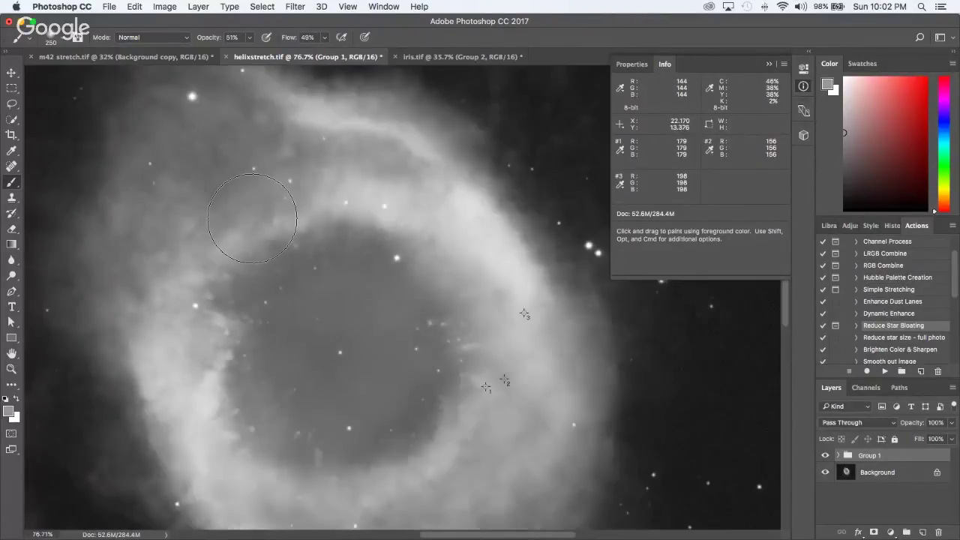
scroll(243, 274, "up", 1)
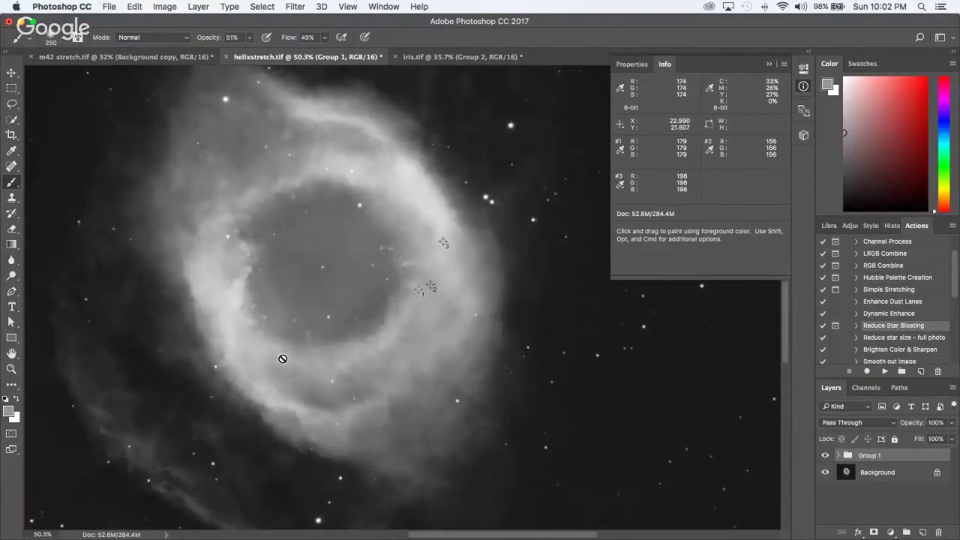
scroll(283, 360, "up", 2)
scroll(285, 376, "down", 3)
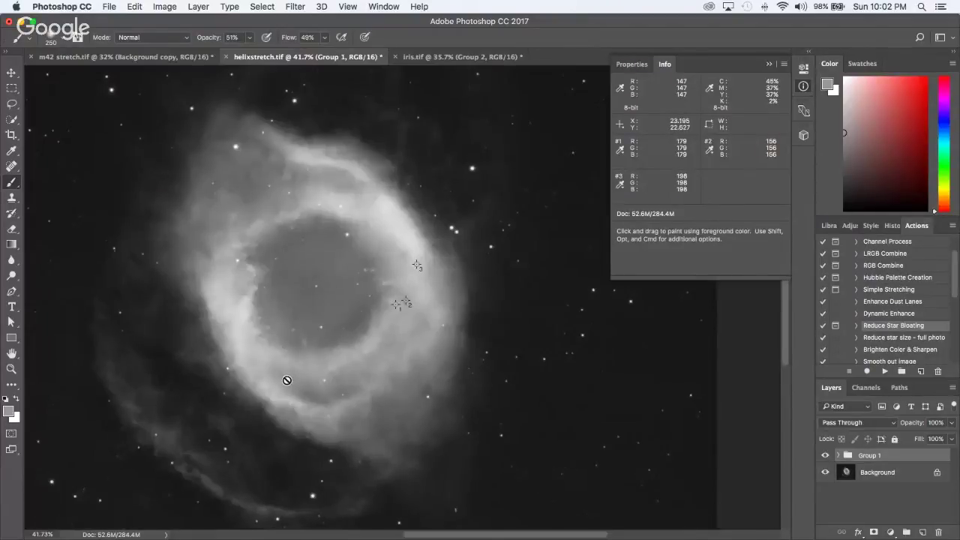
left_click(826, 461)
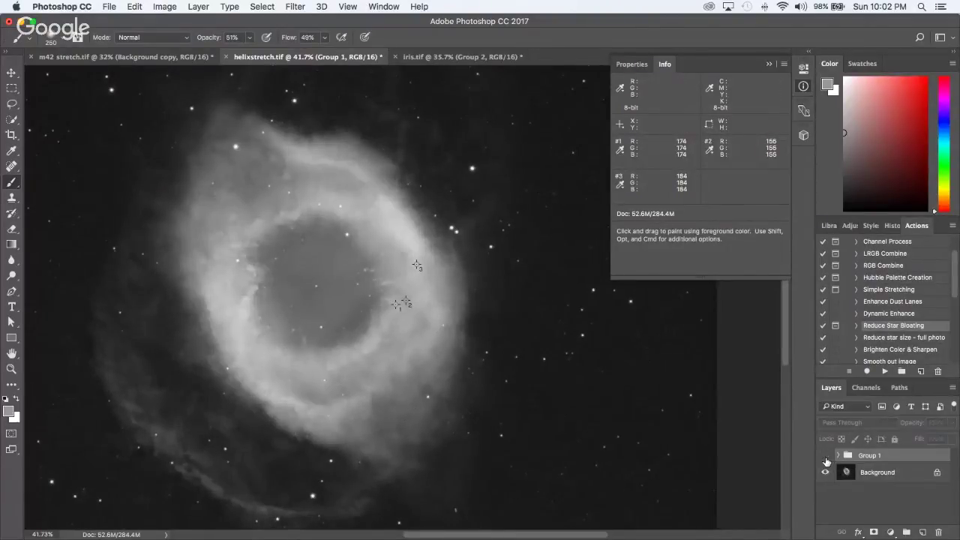
left_click(826, 461)
left_click(826, 461)
left_click(826, 461)
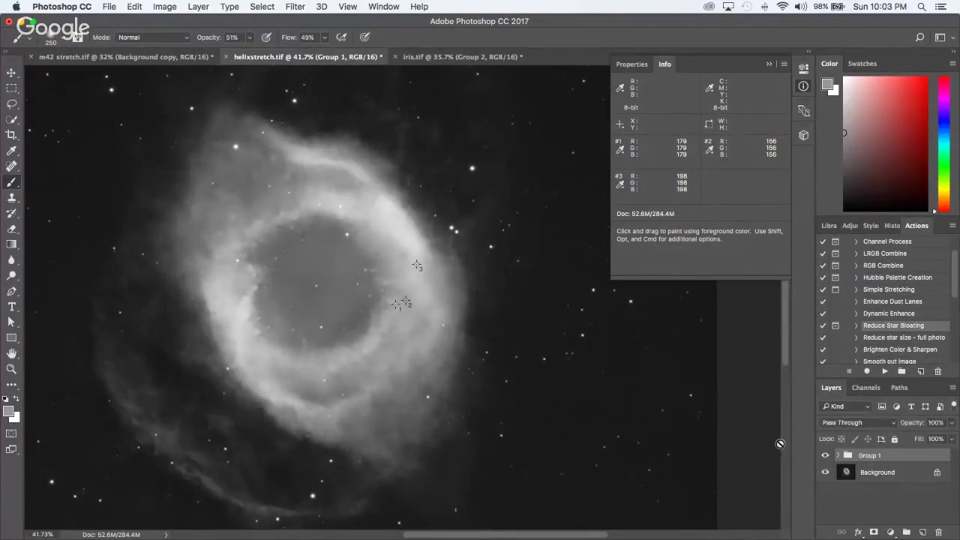
scroll(533, 368, "down", 4)
scroll(414, 303, "up", 2)
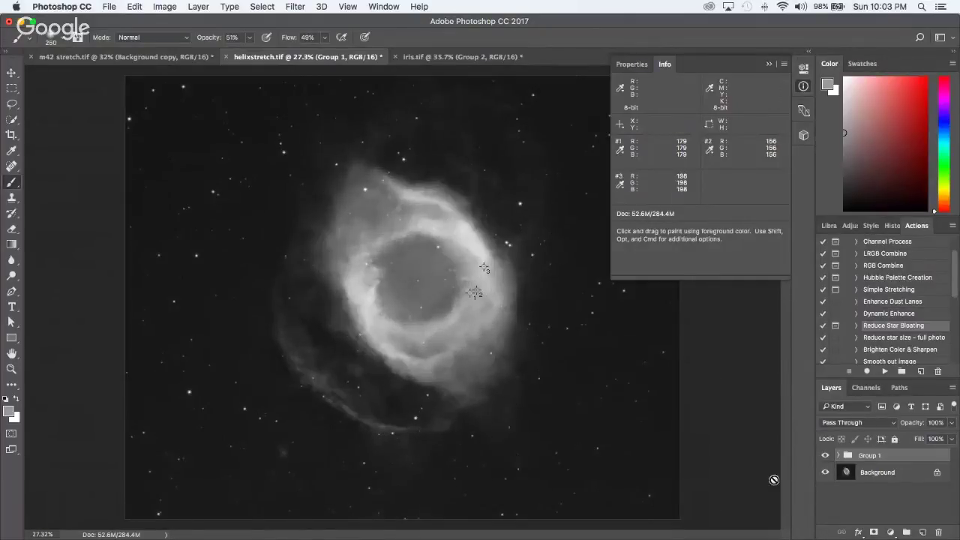
left_click(825, 456)
left_click(825, 456)
left_click(825, 457)
left_click(825, 456)
left_click(825, 457)
left_click(825, 456)
Step: Switch to m42 stretch.tif, then open 2170 stretch.tif
left_click(146, 57)
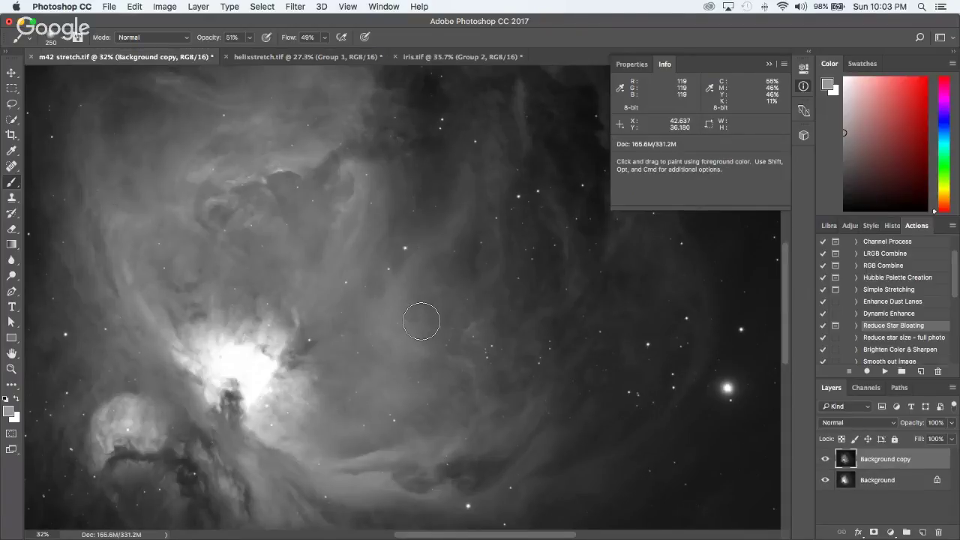
left_click(113, 7)
left_click(114, 11)
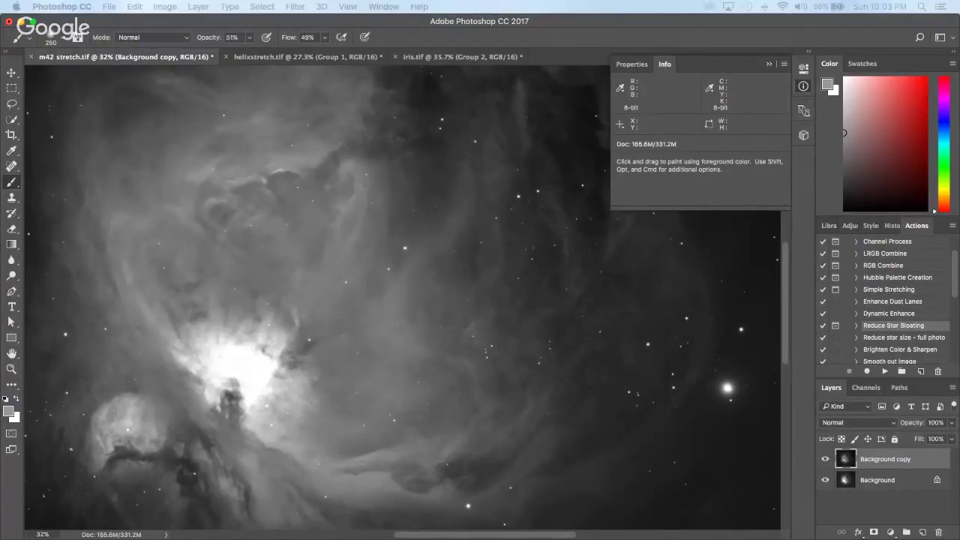
key("Return")
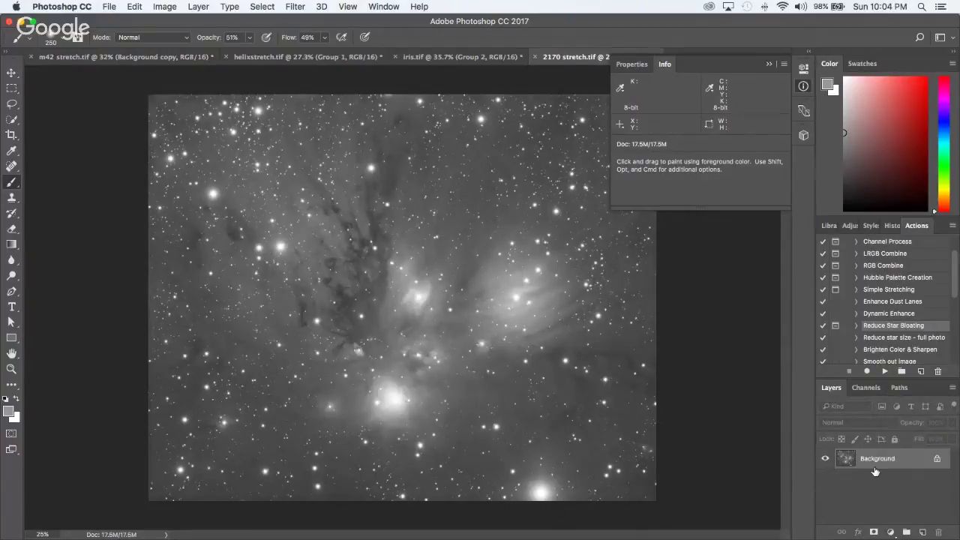
Step: Duplicate the 2170 Background layer as Background copy and zoom in on the dust lanes
left_click_drag(874, 471, 922, 532)
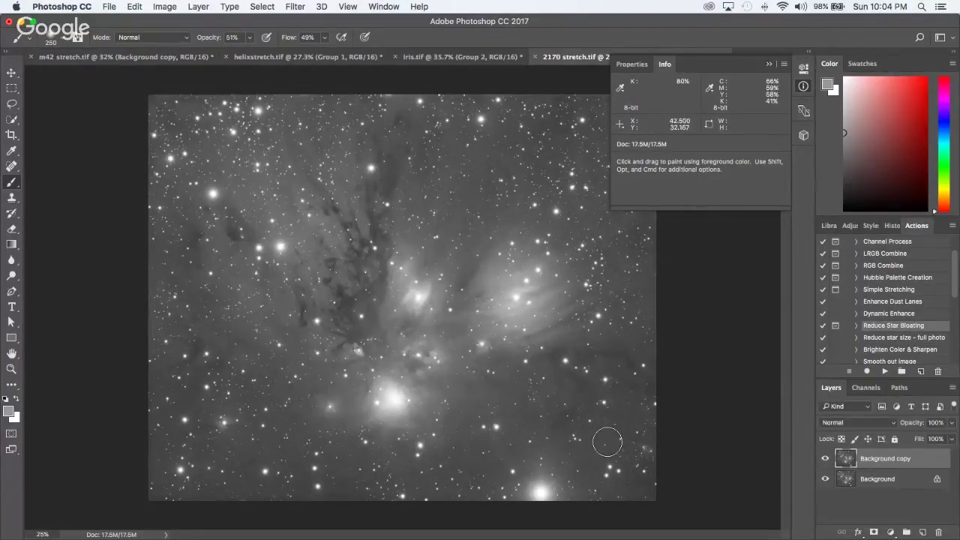
key("i")
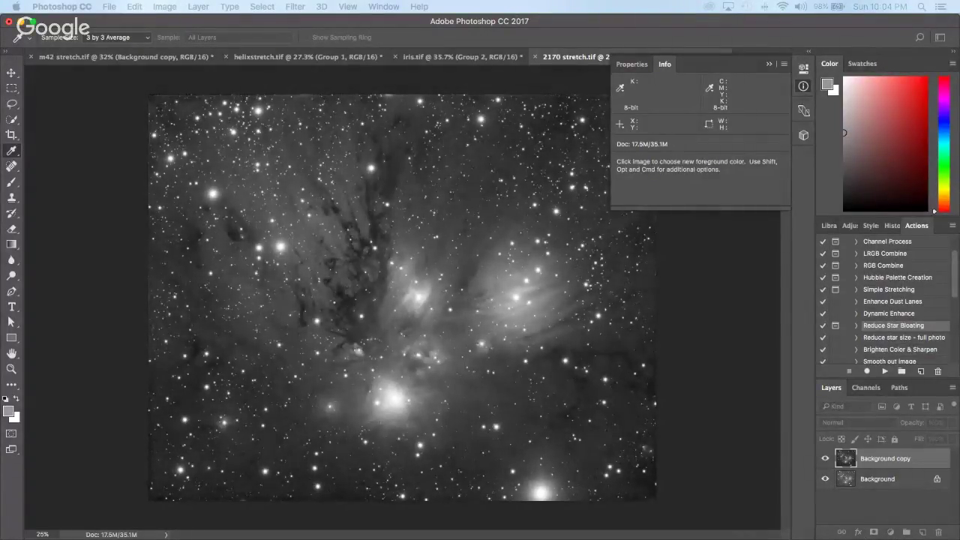
key("b")
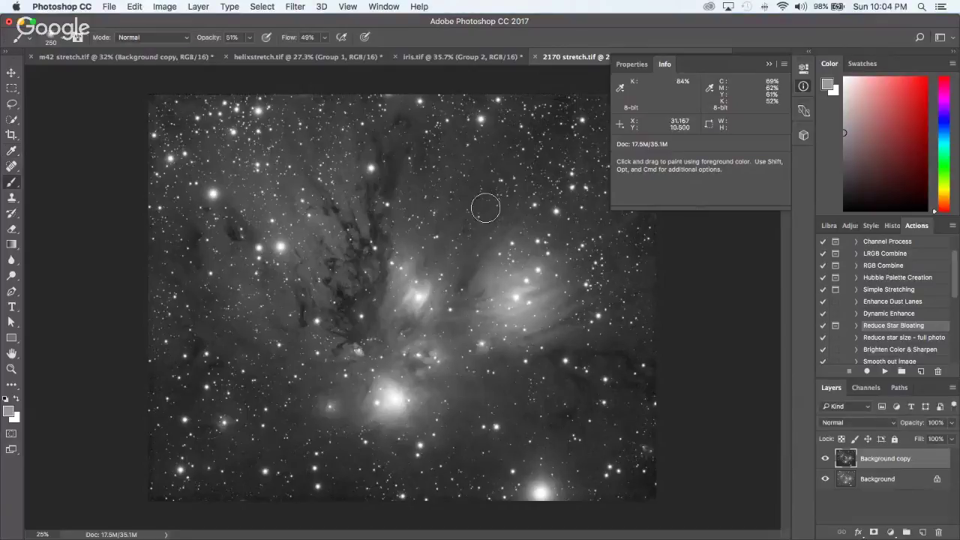
scroll(379, 263, "up", 3)
scroll(384, 263, "up", 2)
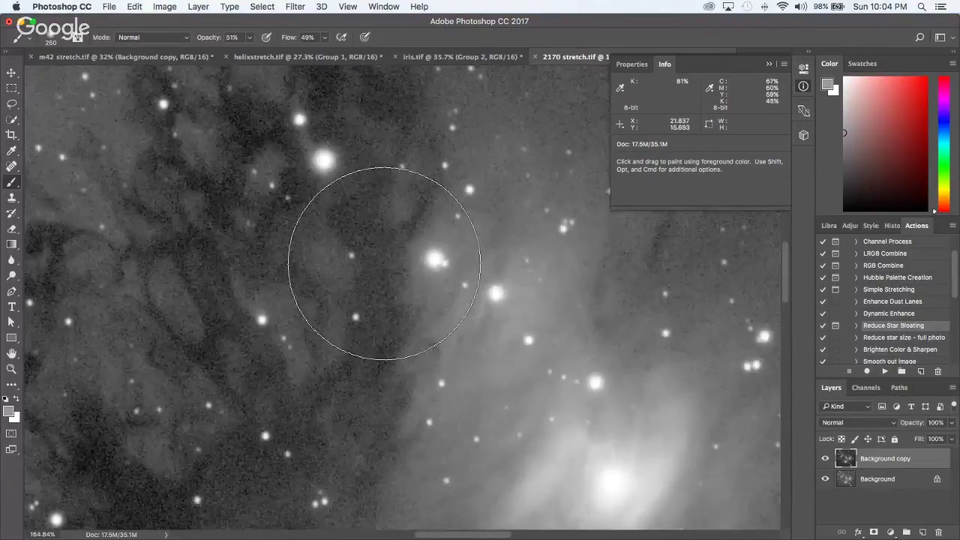
scroll(375, 261, "down", 3)
scroll(379, 263, "up", 3)
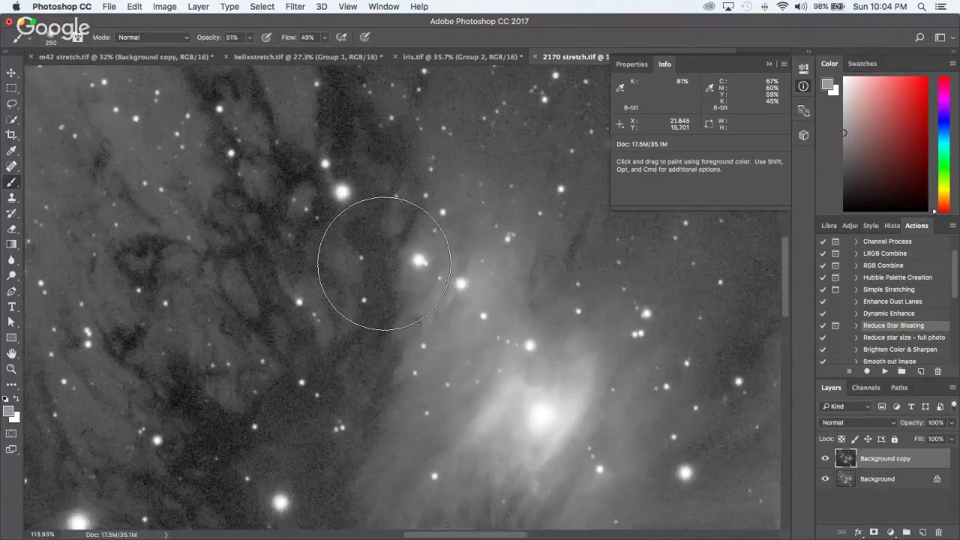
Step: Brush softly over the dark dust lanes, including the lower lane and the upper-left stretch
mouse_move(384, 263)
left_mouse_down()
mouse_move(302, 267)
mouse_move(327, 245)
mouse_move(381, 288)
mouse_move(296, 269)
mouse_move(377, 288)
mouse_move(346, 255)
left_mouse_up()
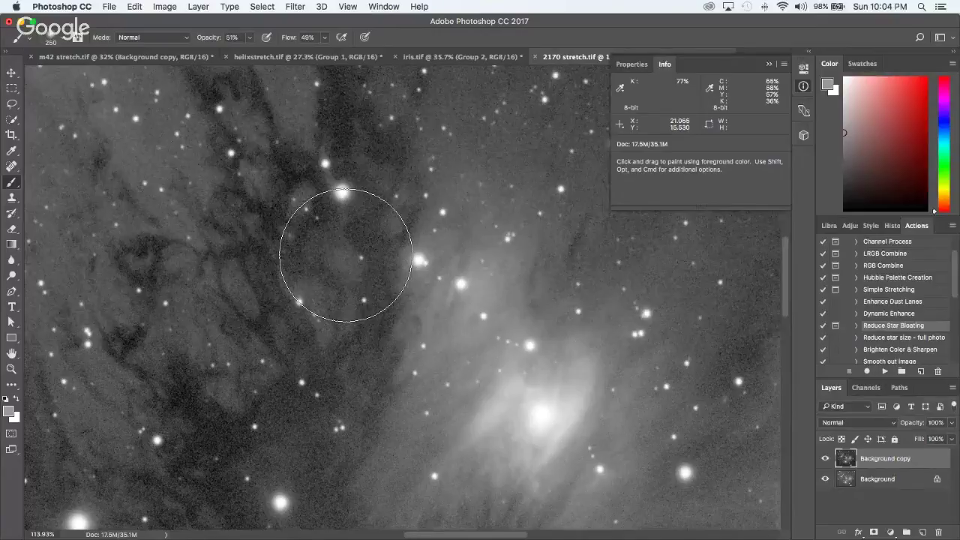
mouse_move(350, 397)
left_mouse_down()
mouse_move(304, 381)
mouse_move(389, 399)
mouse_move(466, 389)
mouse_move(368, 385)
mouse_move(370, 369)
mouse_move(352, 372)
mouse_move(363, 357)
mouse_move(356, 336)
mouse_move(361, 359)
mouse_move(350, 352)
mouse_move(408, 347)
mouse_move(366, 349)
mouse_move(367, 377)
mouse_move(367, 361)
mouse_move(330, 362)
mouse_move(299, 332)
mouse_move(311, 305)
mouse_move(298, 337)
mouse_move(305, 321)
mouse_move(324, 349)
mouse_move(327, 332)
mouse_move(408, 321)
mouse_move(344, 360)
mouse_move(401, 375)
mouse_move(314, 372)
mouse_move(333, 382)
mouse_move(282, 335)
mouse_move(268, 267)
mouse_move(281, 289)
mouse_move(253, 273)
mouse_move(266, 249)
left_mouse_up()
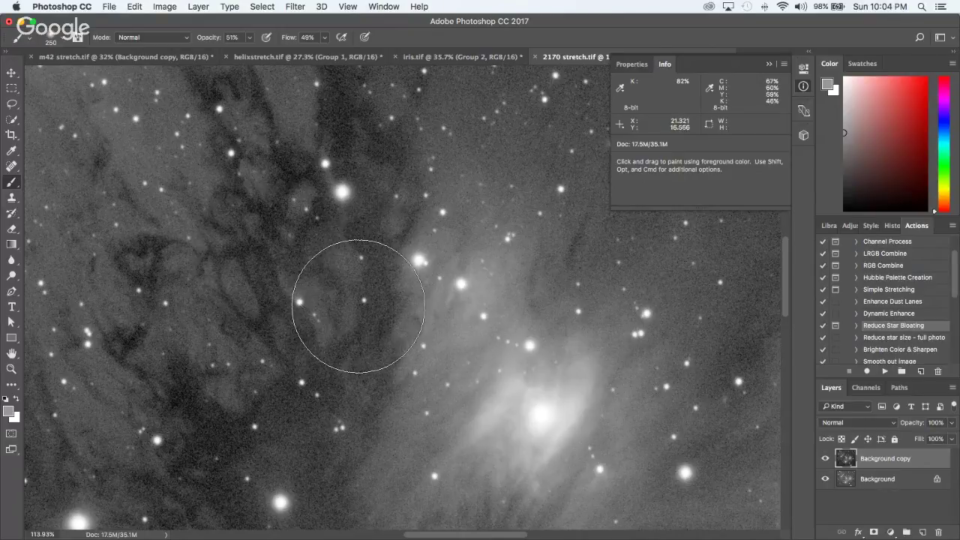
scroll(367, 316, "down", 3)
scroll(368, 317, "down", 2)
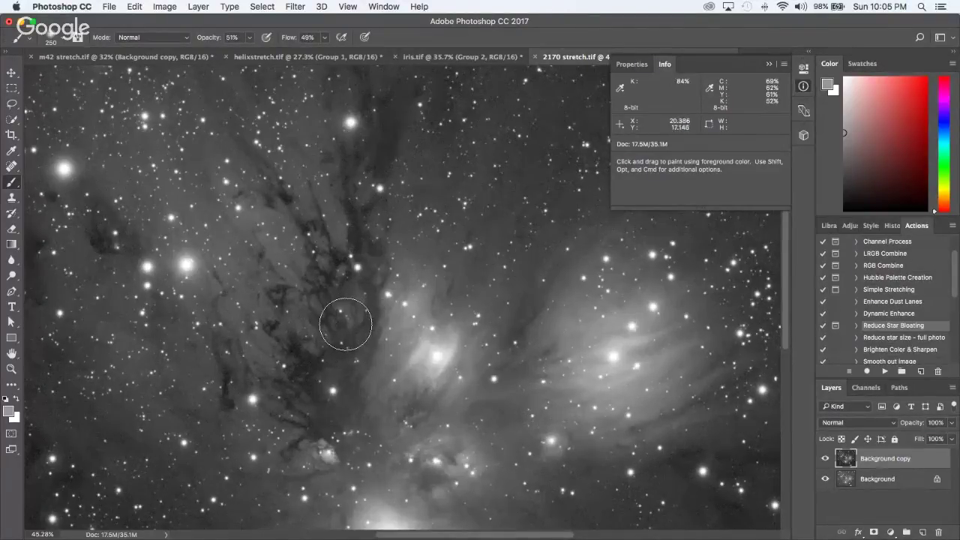
mouse_move(356, 306)
left_mouse_down()
mouse_move(369, 287)
mouse_move(360, 289)
mouse_move(336, 260)
left_mouse_up()
scroll(336, 259, "up", 5)
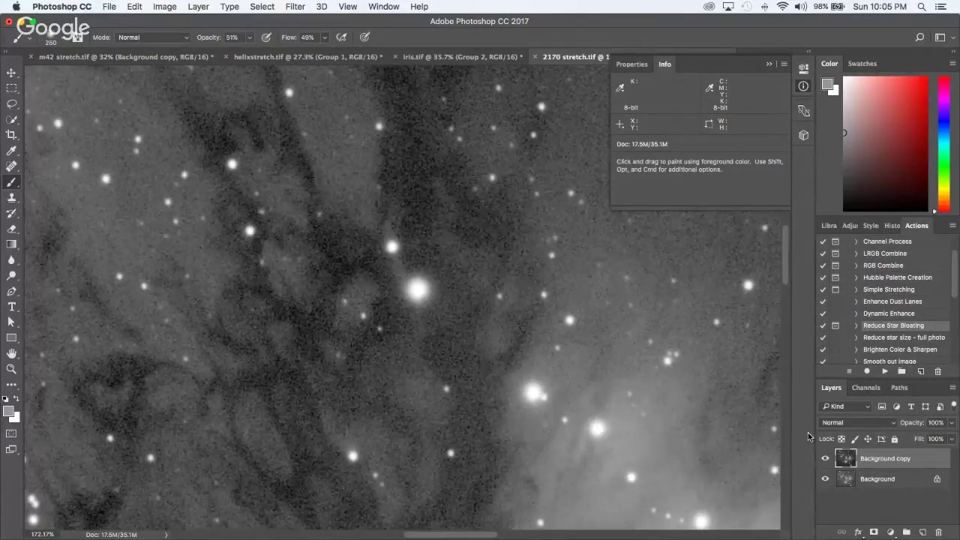
Step: Paste a merged copy of the image as Layer 1, trying then cancelling a Curves adjustment
left_click(262, 6)
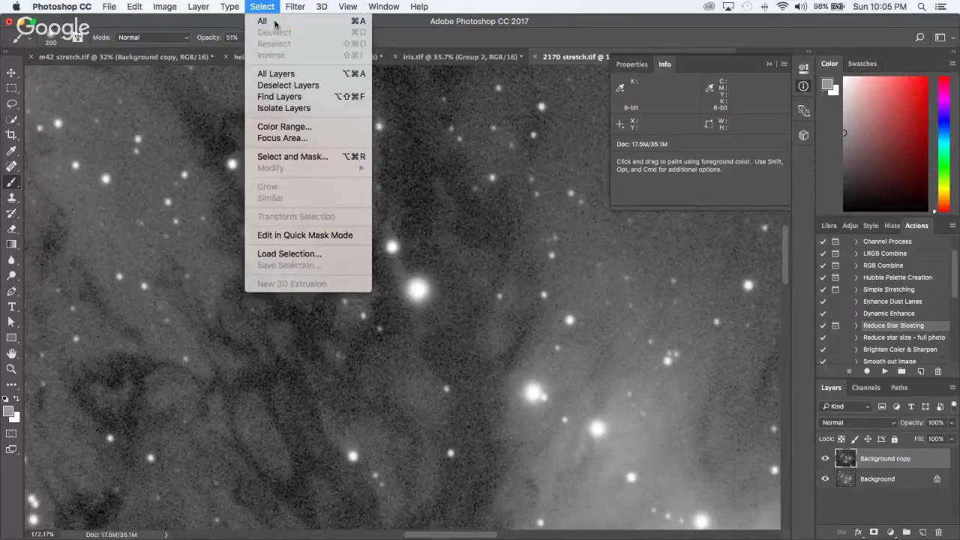
left_click(264, 19)
left_click(134, 6)
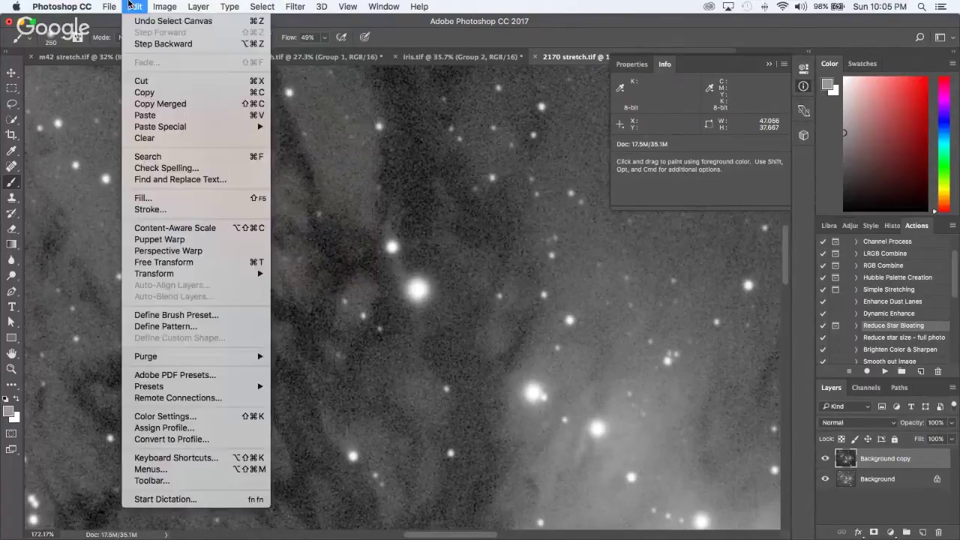
left_click(185, 103)
key("super+v")
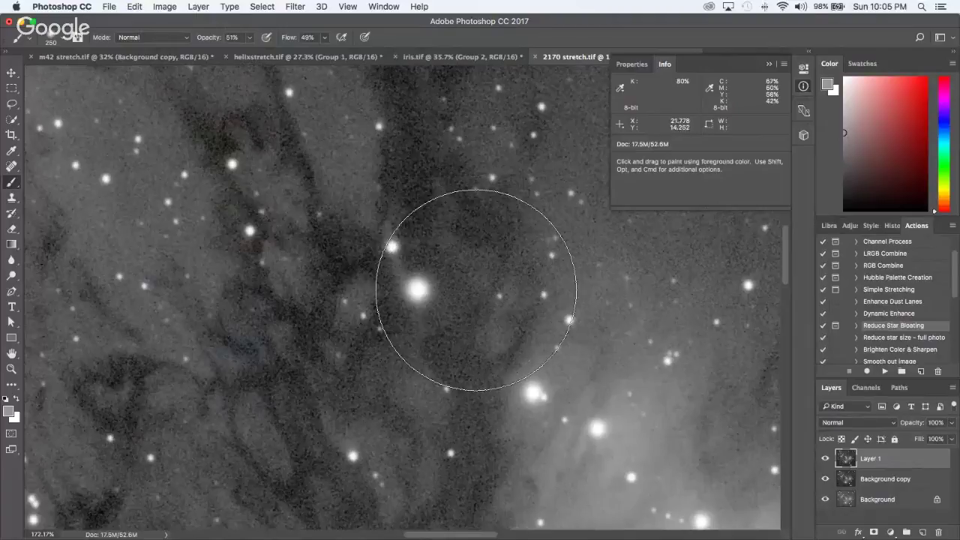
key("super+m")
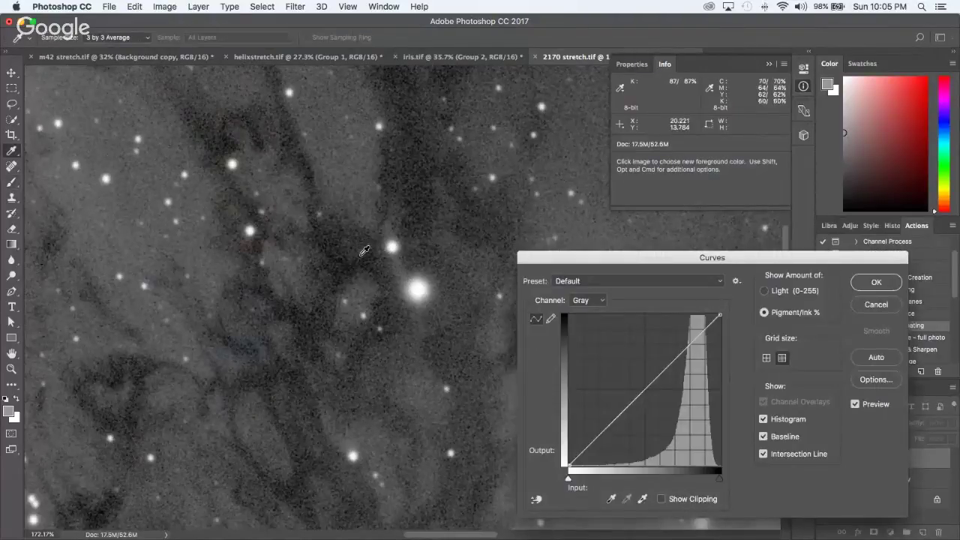
left_click(343, 250, "super")
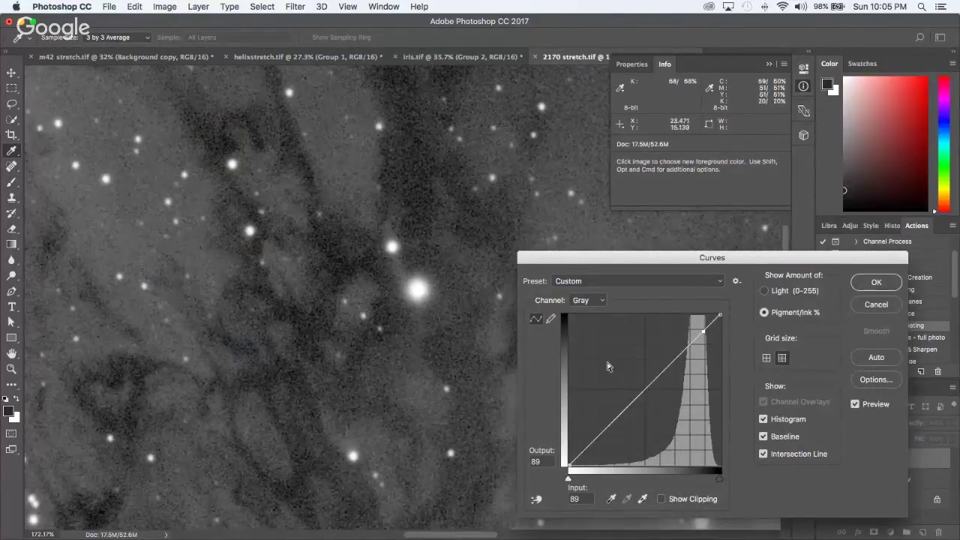
left_click(860, 306)
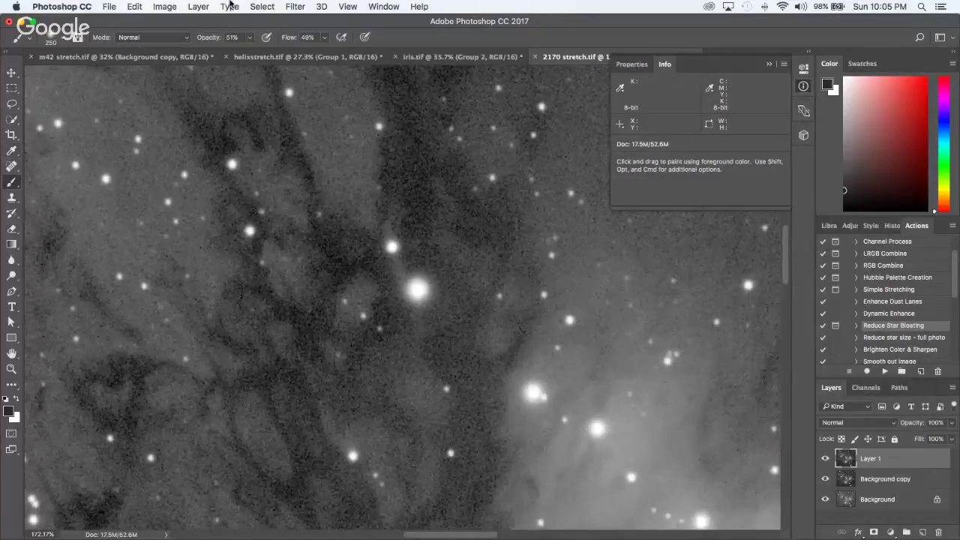
Step: Convert the image to RGB colour with Don't Flatten, and pick the Lasso tool
left_click(156, 6)
mouse_move(251, 42)
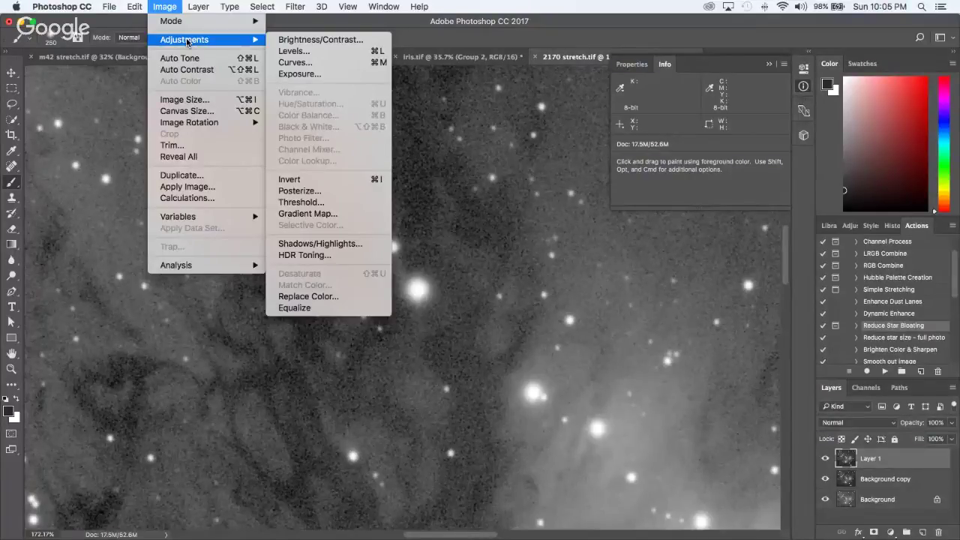
mouse_move(174, 21)
left_click(300, 75)
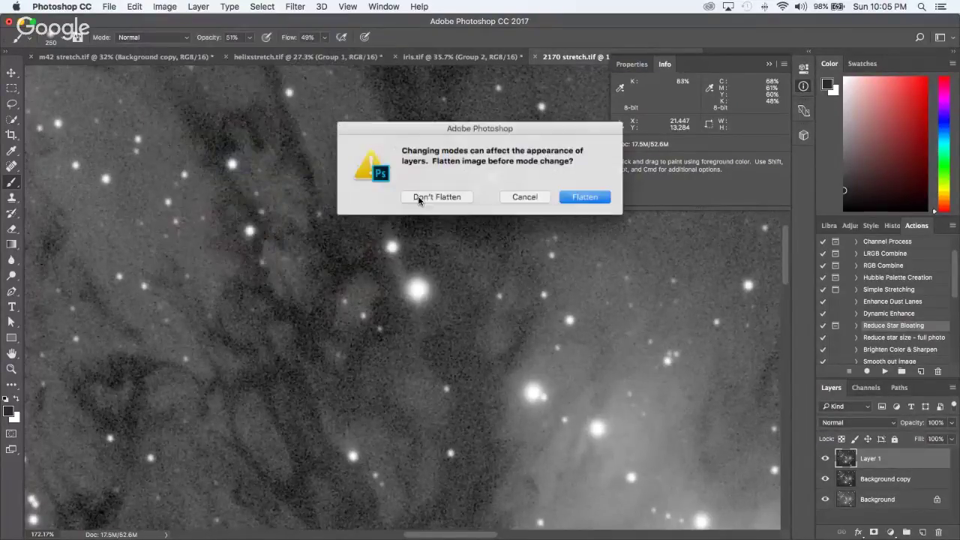
left_click(424, 197)
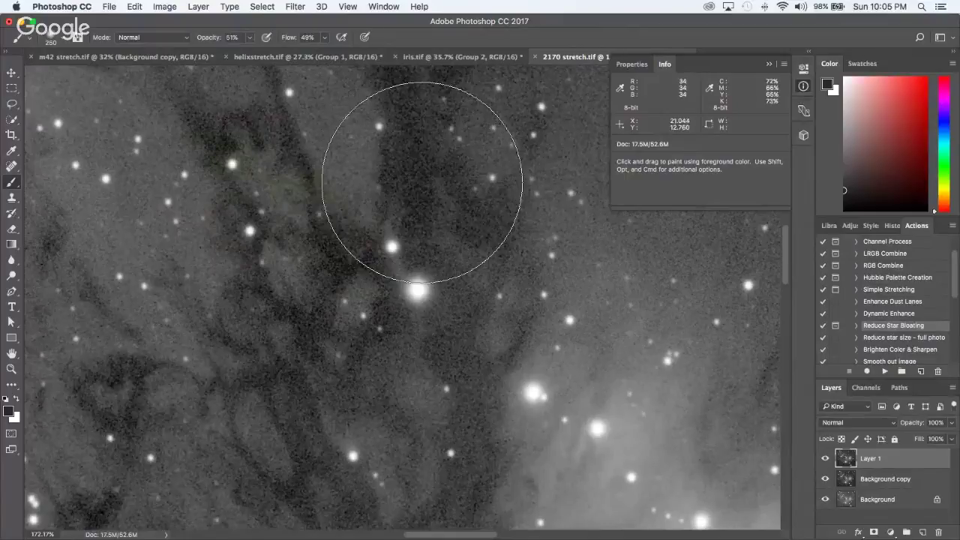
left_click(12, 104)
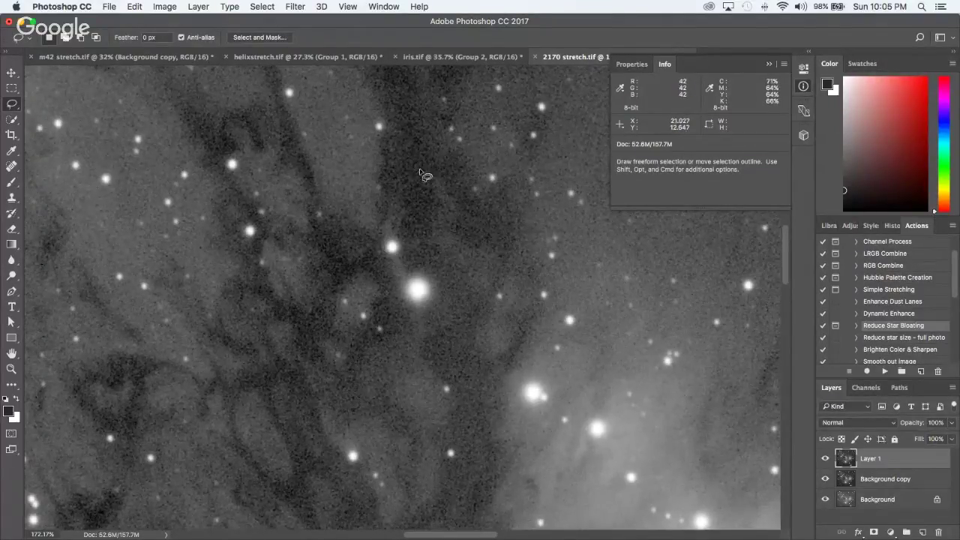
key("super+m")
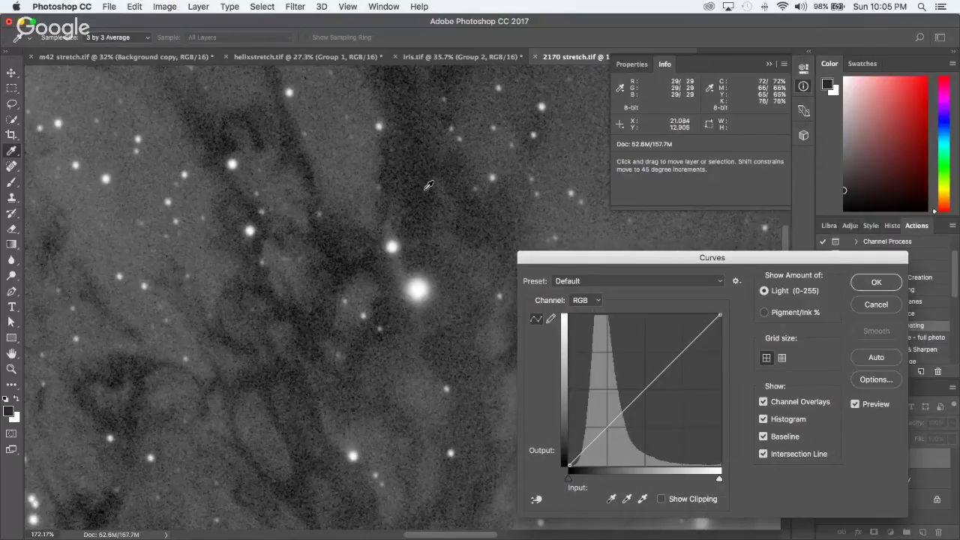
scroll(428, 185, "up", 5)
left_click(358, 176, "super")
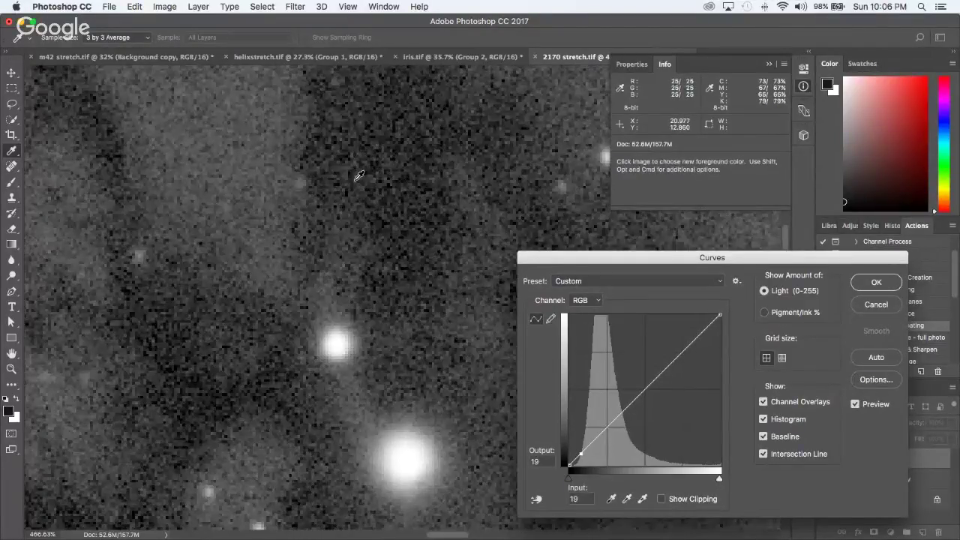
left_click(276, 144, "super")
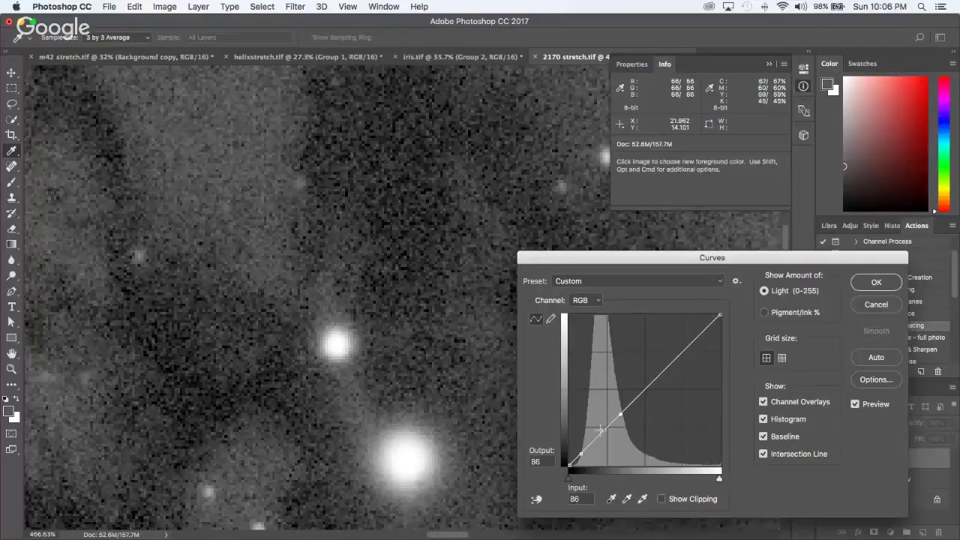
left_click_drag(581, 454, 584, 456)
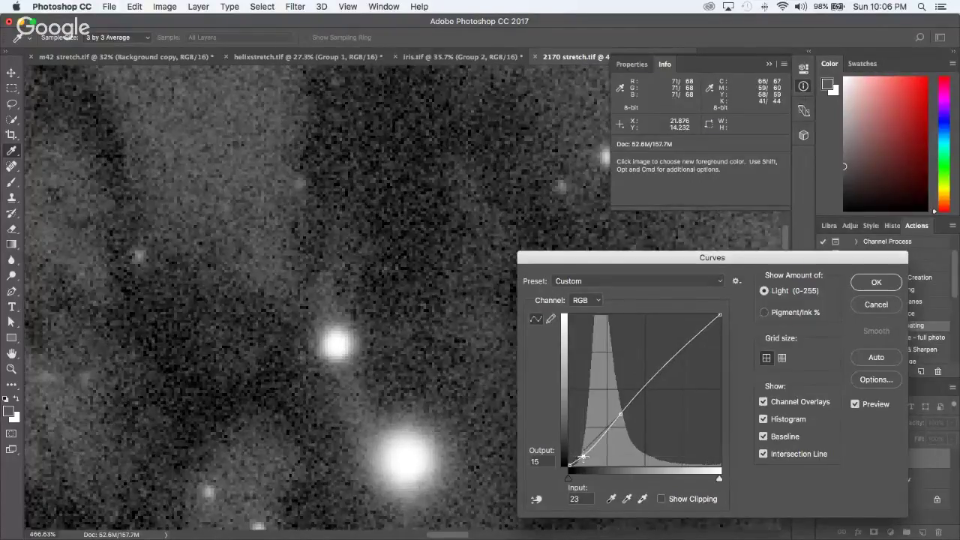
scroll(474, 352, "down", 2)
scroll(475, 351, "down", 3)
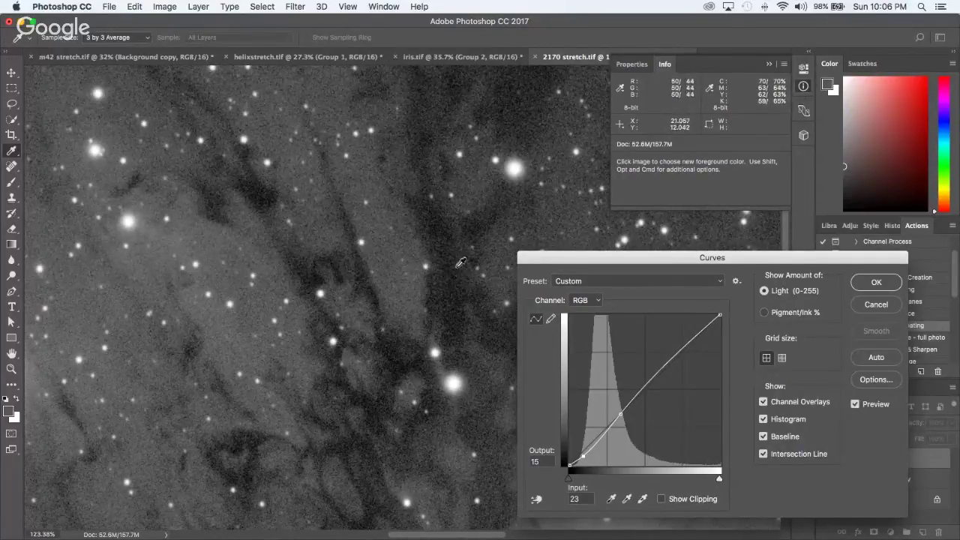
scroll(461, 270, "down", 5)
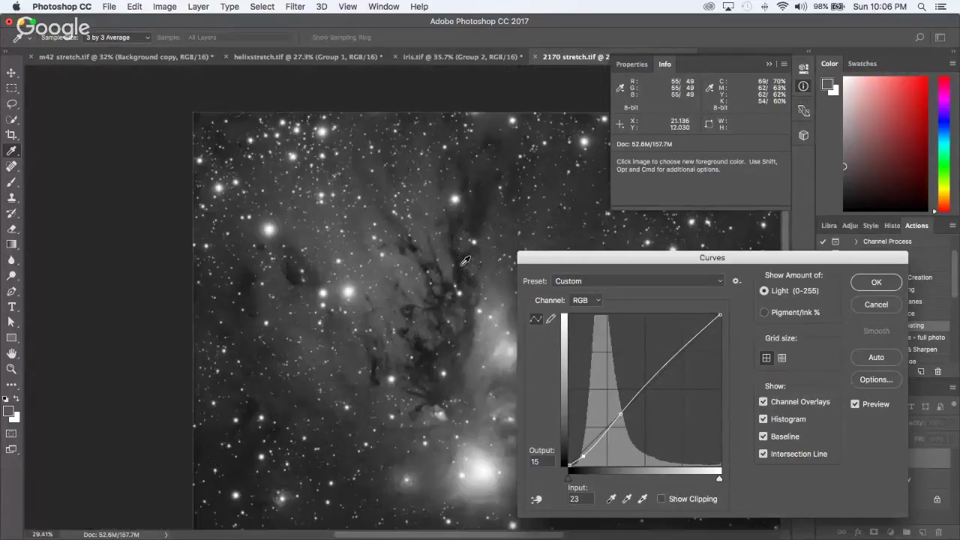
scroll(461, 273, "down", 2)
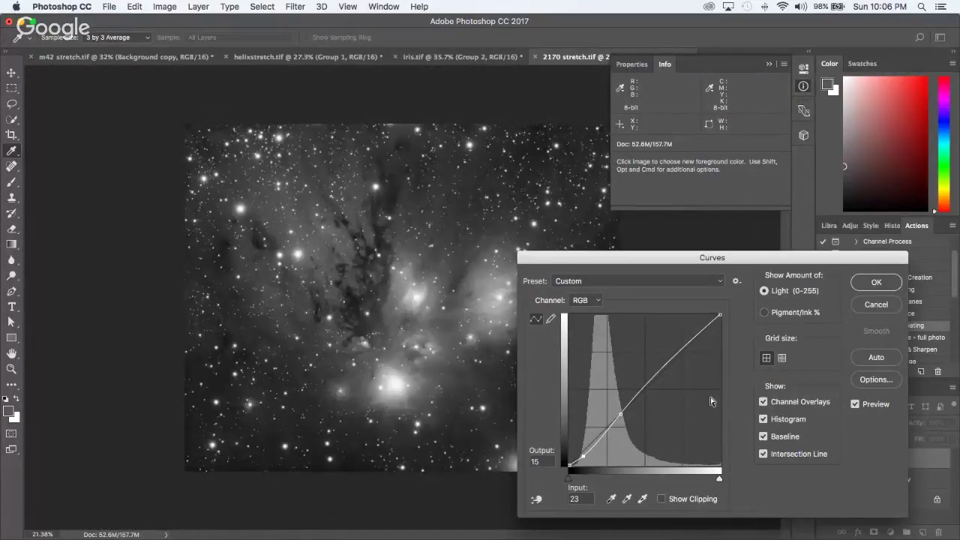
left_click(856, 405)
left_click(855, 405)
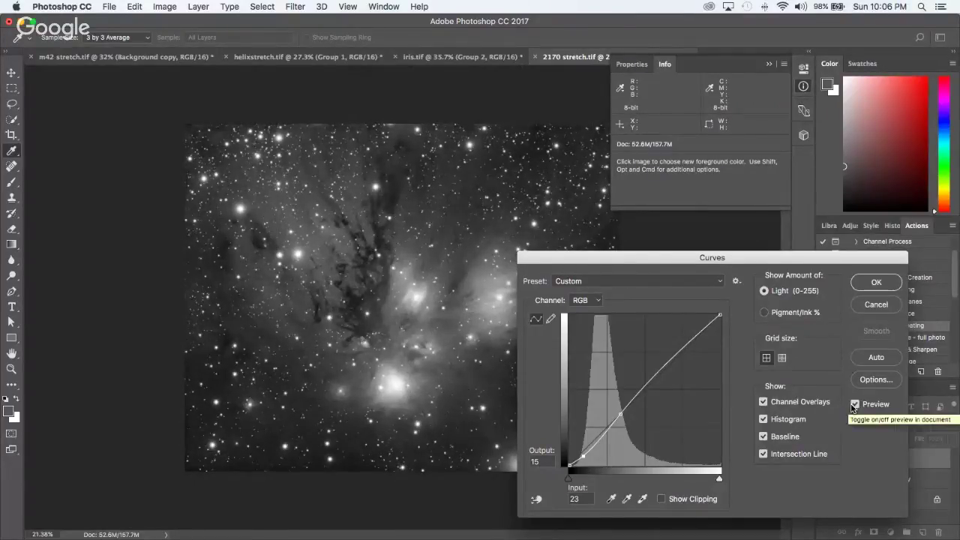
left_click(856, 405)
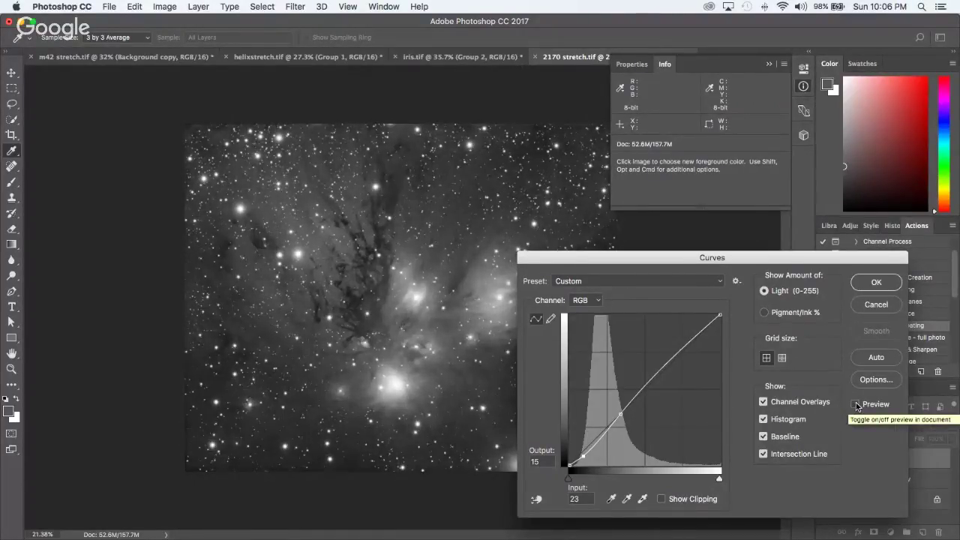
left_click(856, 405)
scroll(395, 240, "down", 5)
scroll(395, 240, "up", 2)
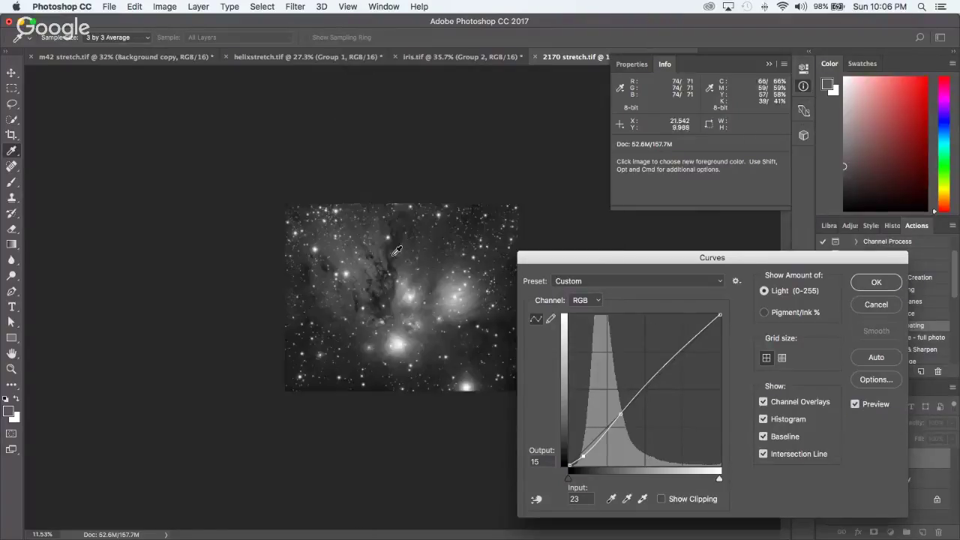
scroll(391, 263, "up", 4)
scroll(391, 269, "up", 4)
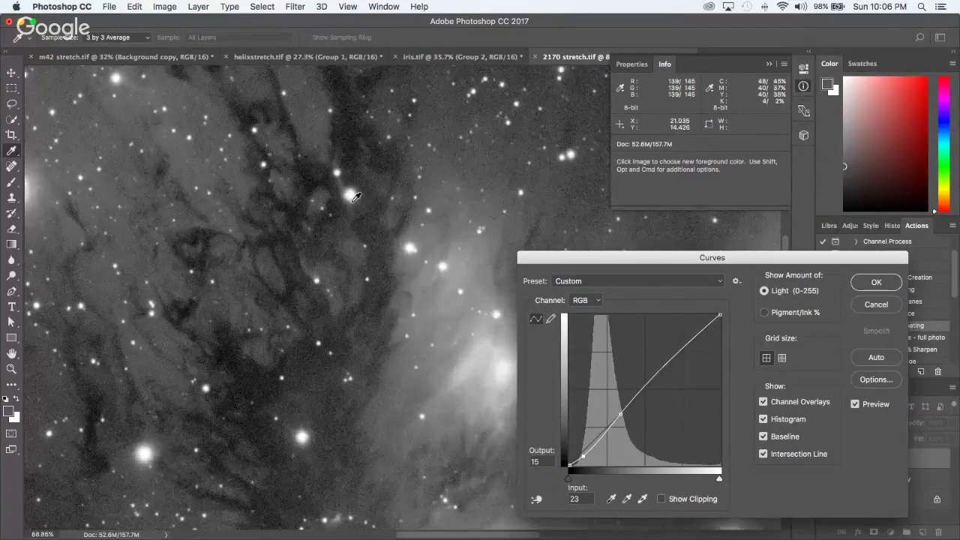
left_click(870, 306)
scroll(356, 265, "down", 2)
scroll(355, 265, "down", 3)
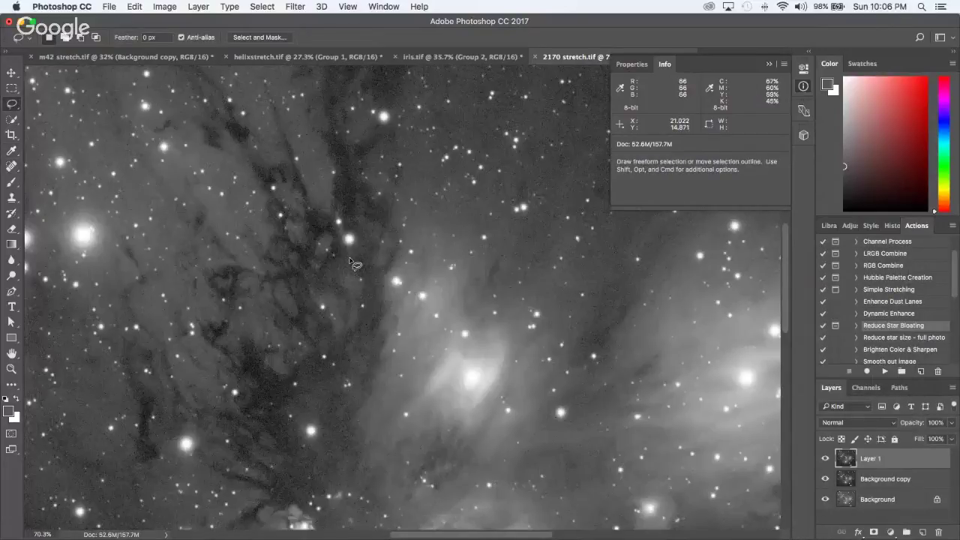
scroll(349, 159, "up", 3)
scroll(349, 171, "down", 2)
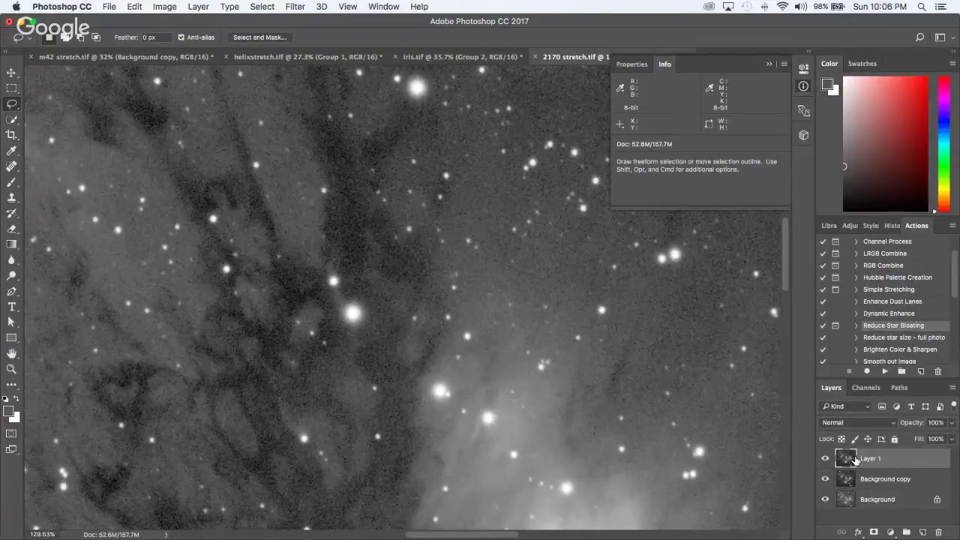
scroll(352, 209, "up", 2)
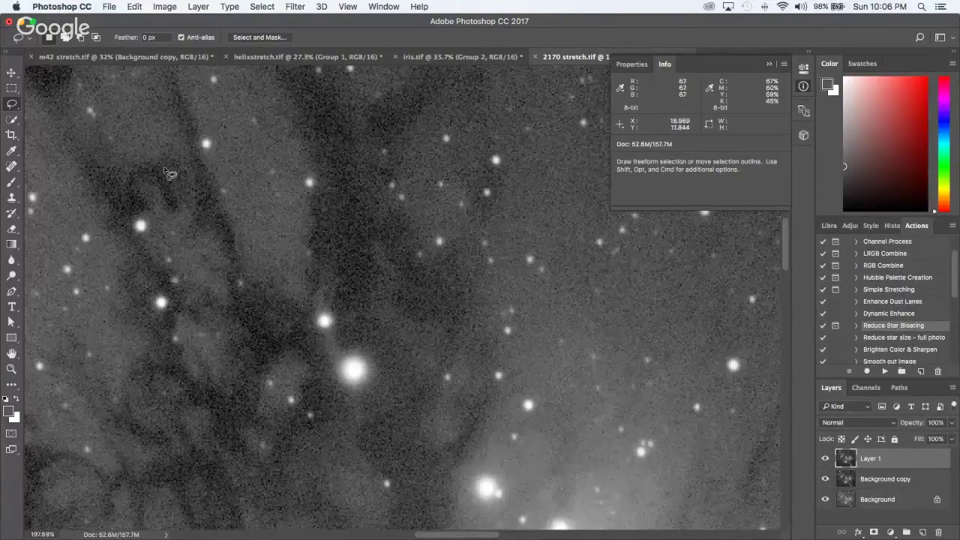
scroll(319, 199, "down", 3)
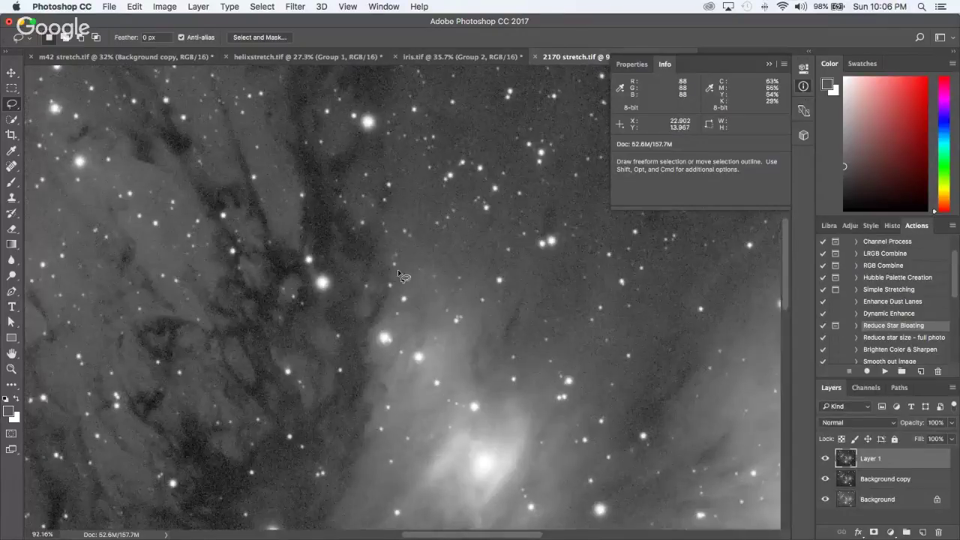
scroll(563, 386, "down", 3)
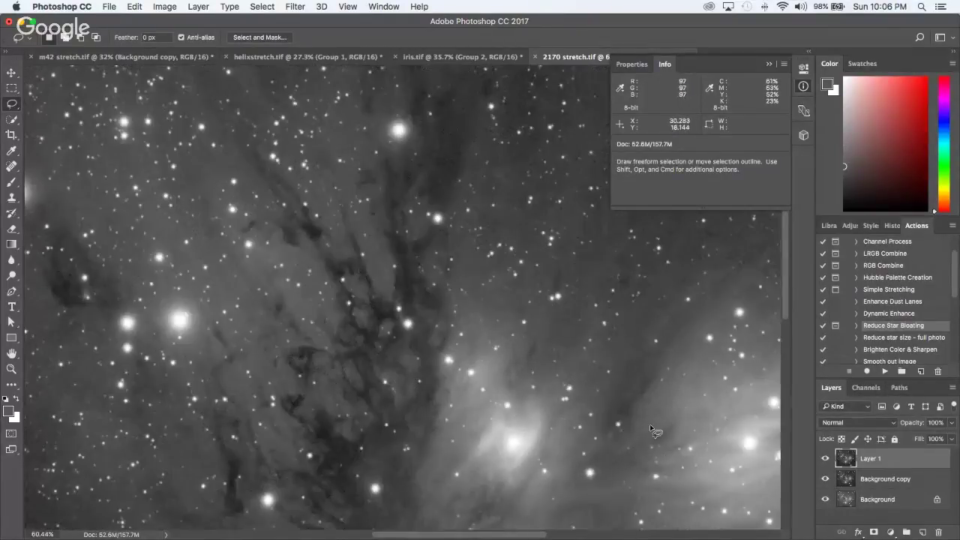
scroll(738, 434, "up", 3)
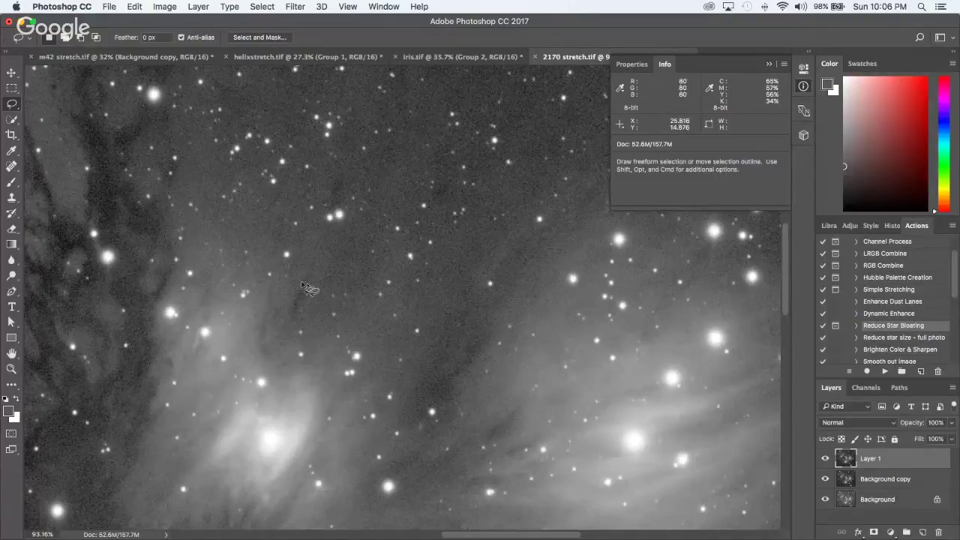
scroll(300, 285, "down", 3)
scroll(295, 289, "up", 3)
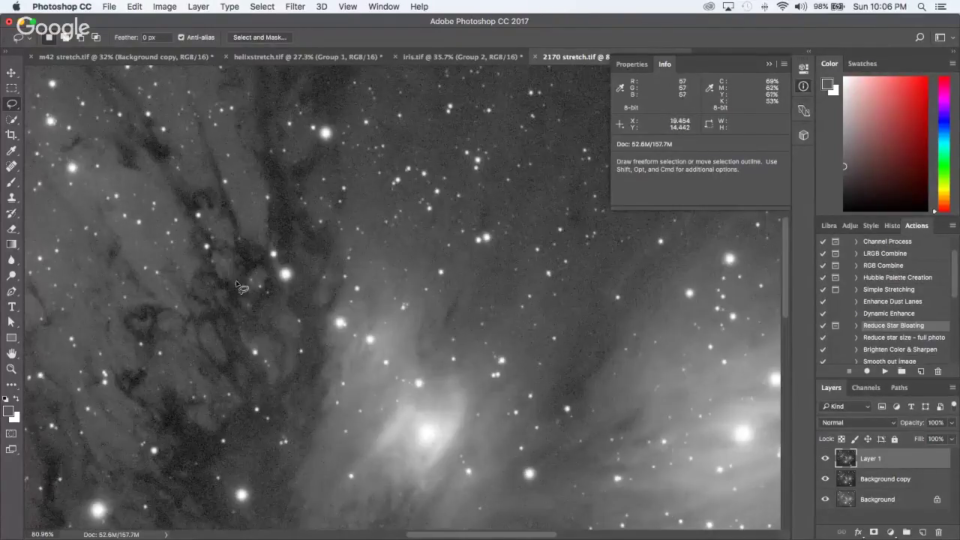
scroll(244, 281, "up", 3)
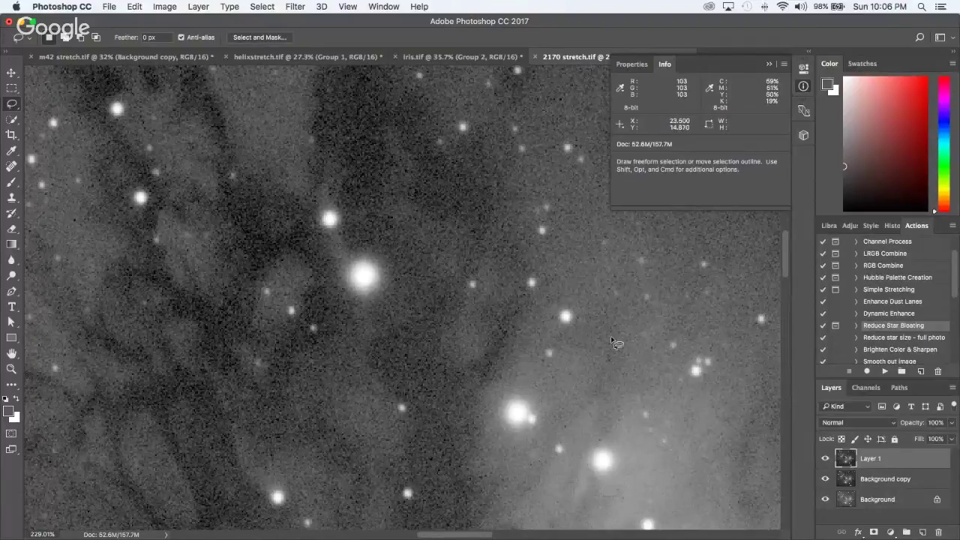
Step: Start a Gaussian Blur on Layer 1 and move its dialog away from the nebula
left_click(294, 6)
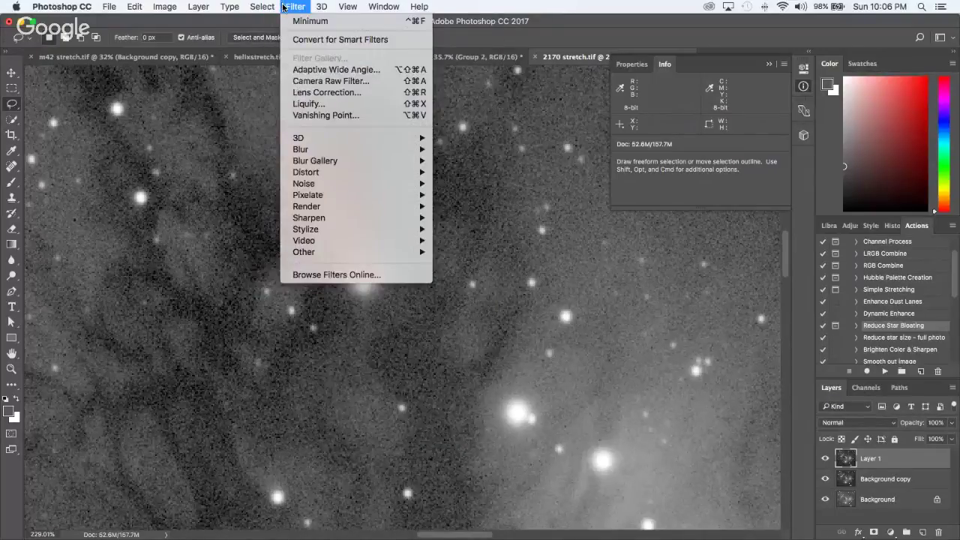
mouse_move(339, 150)
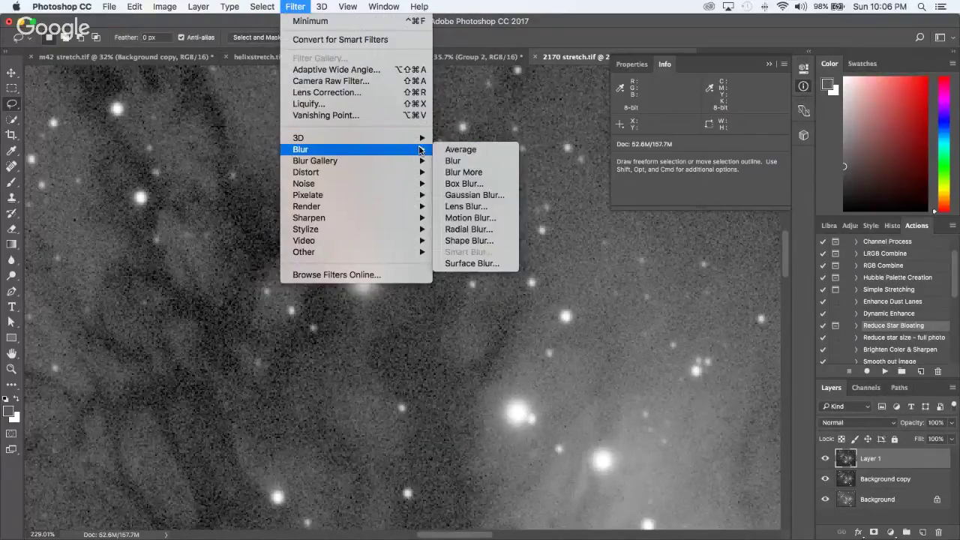
left_click(464, 195)
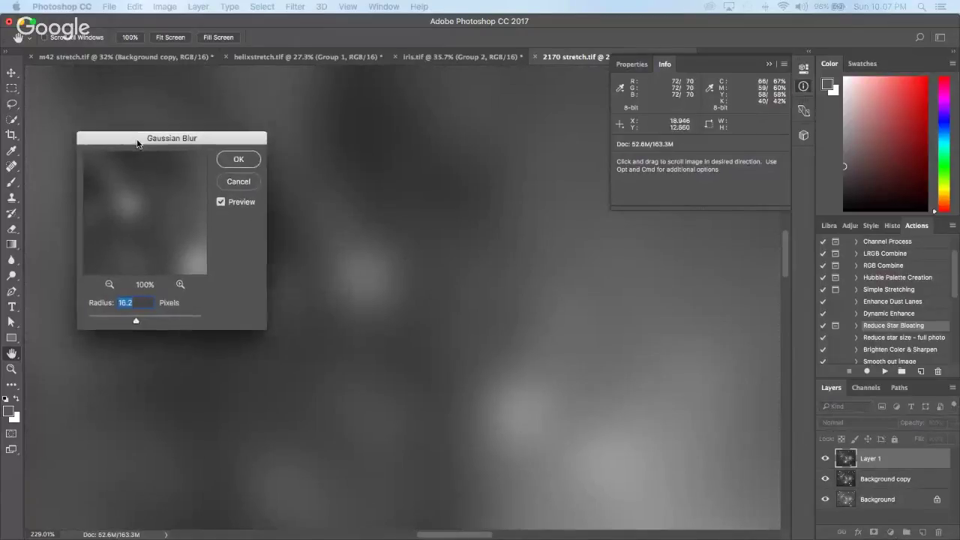
left_click_drag(124, 137, 656, 252)
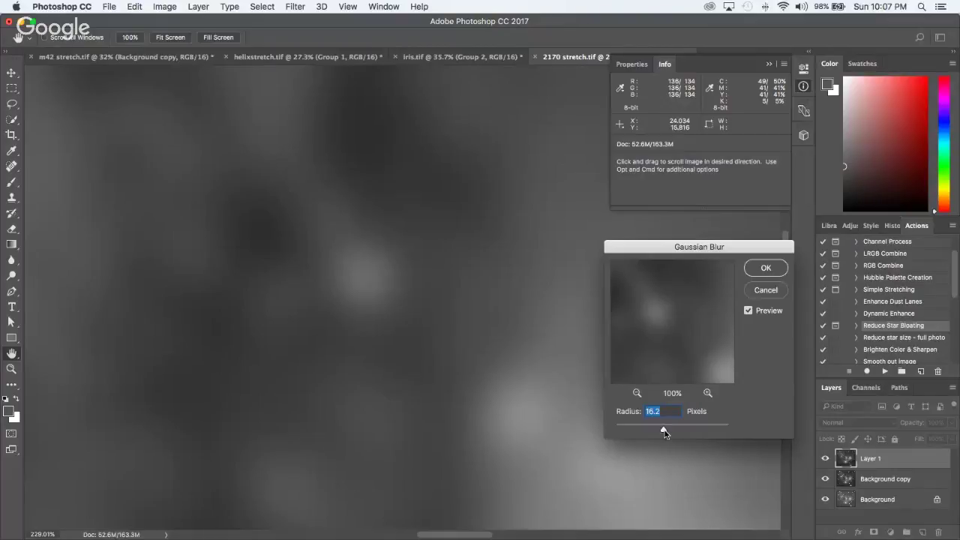
scroll(511, 386, "down", 5)
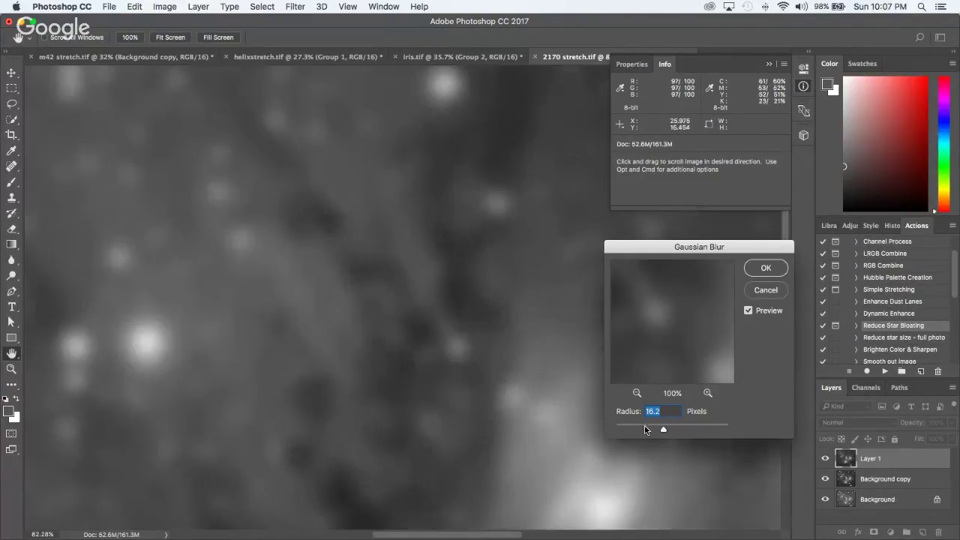
Step: Try blur radii of 5.8, 2.3 and 3.8 pixels before settling on 4.0 pixels
left_click_drag(665, 432, 649, 433)
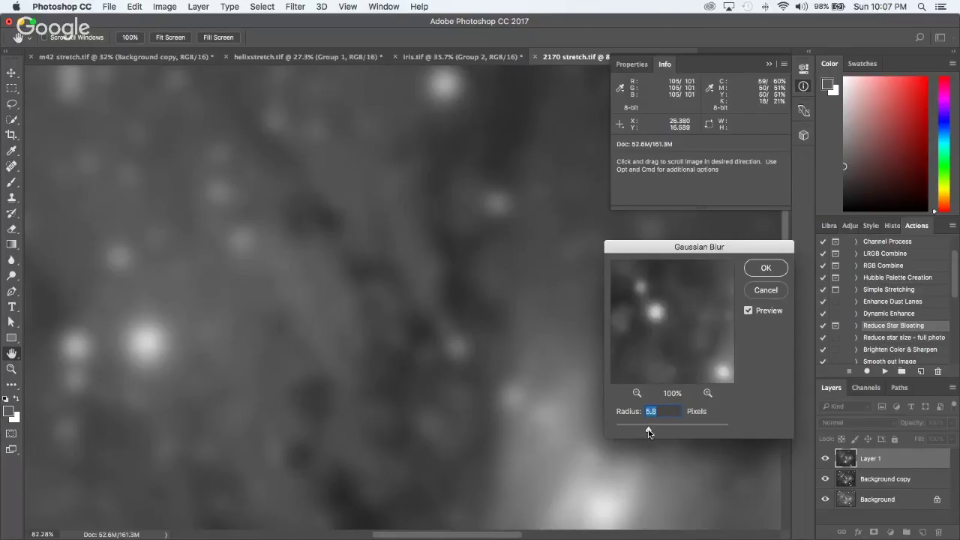
mouse_move(649, 432)
left_mouse_down()
mouse_move(629, 431)
mouse_move(644, 428)
left_mouse_up()
scroll(472, 291, "down", 5)
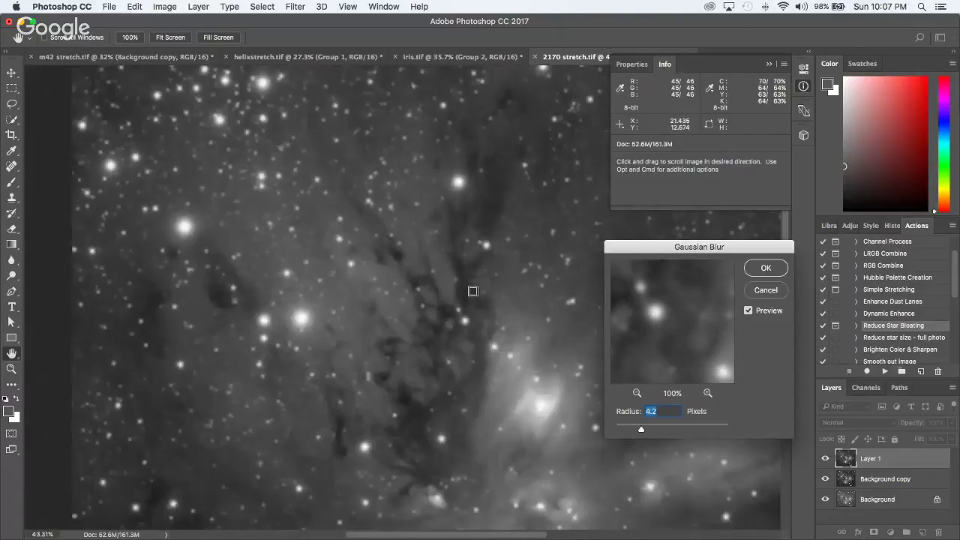
scroll(372, 265, "down", 3)
scroll(379, 264, "up", 8)
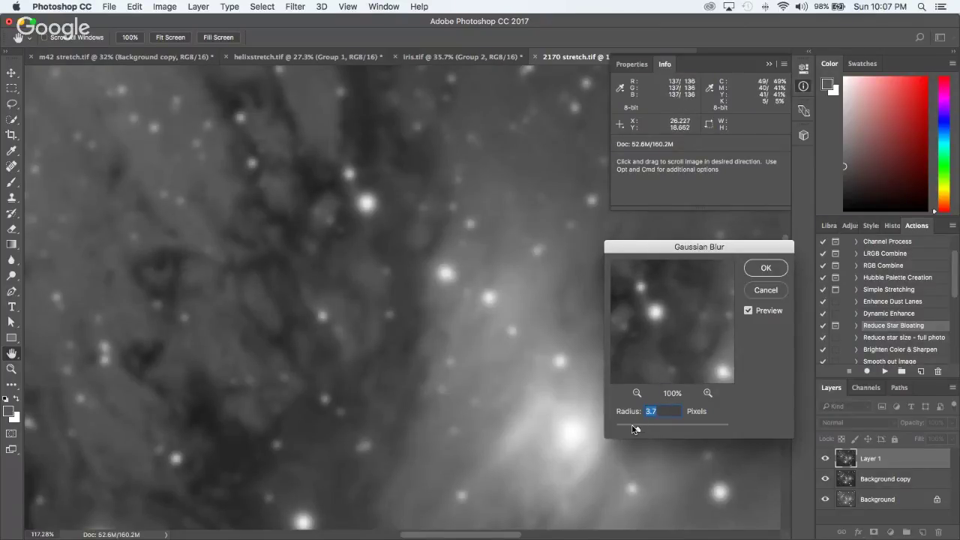
left_click_drag(631, 431, 629, 433)
scroll(363, 114, "down", 3)
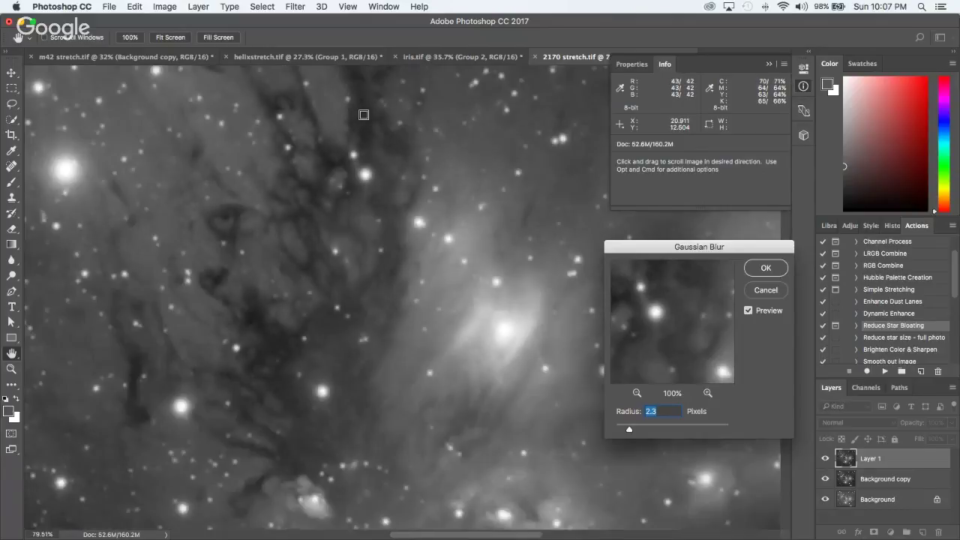
scroll(364, 114, "up", 4)
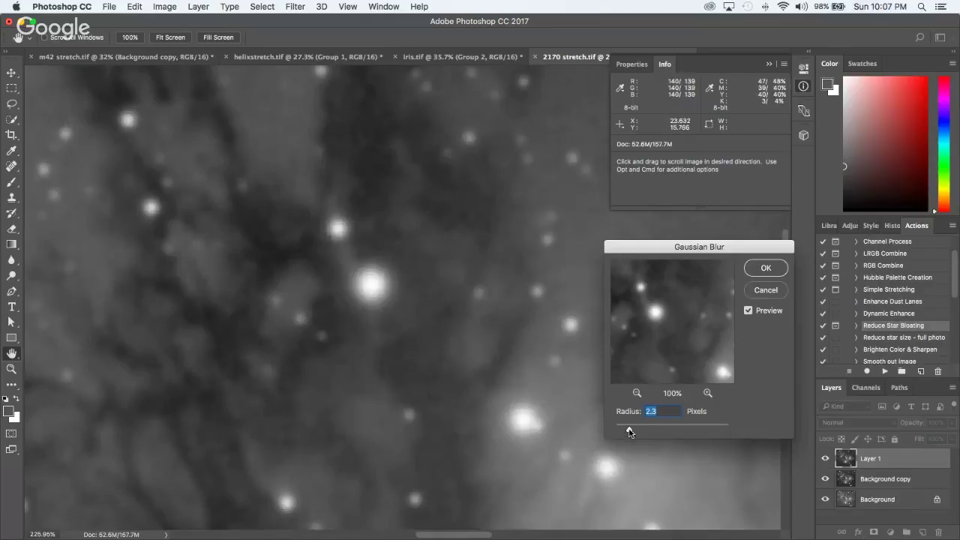
left_click_drag(625, 431, 639, 432)
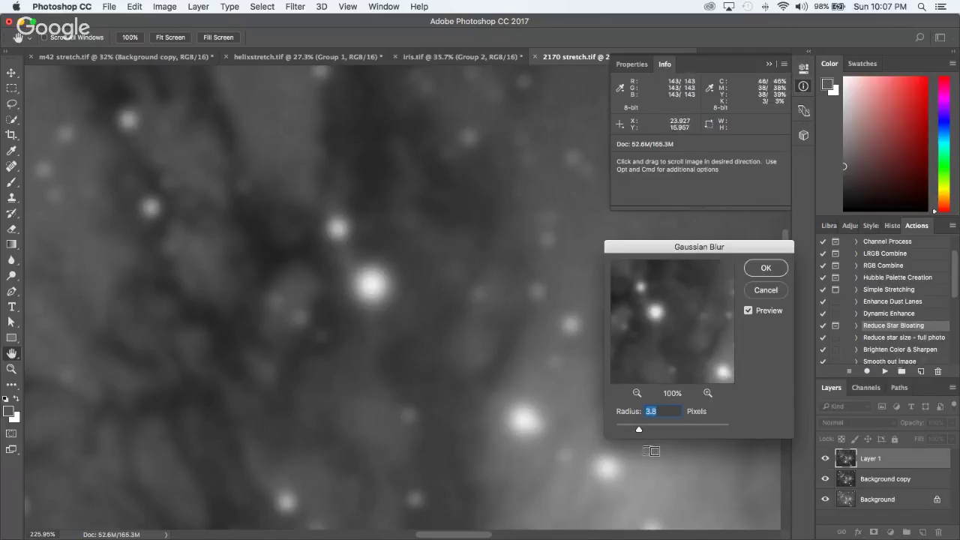
left_click_drag(640, 431, 640, 429)
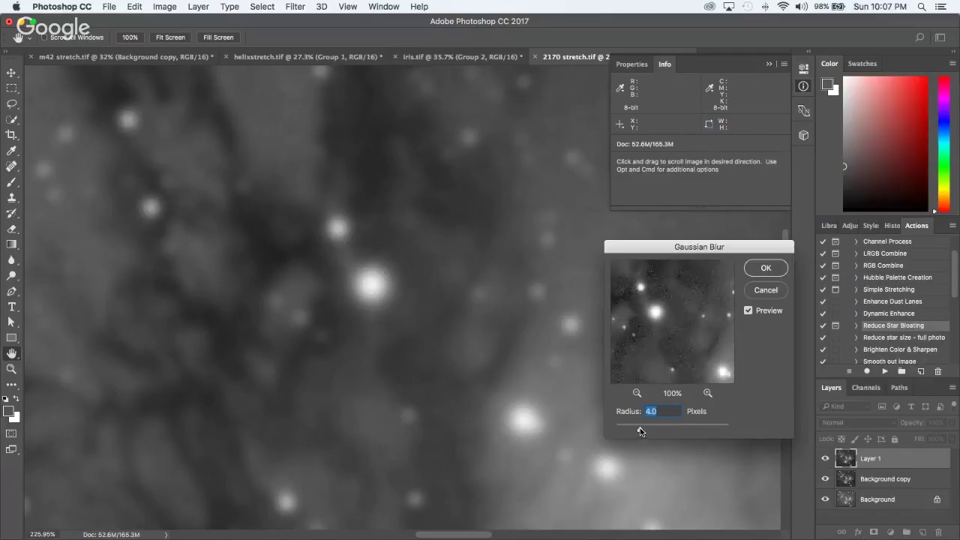
Step: Apply the 4.0-pixel Gaussian Blur to Layer 1
left_click(762, 270)
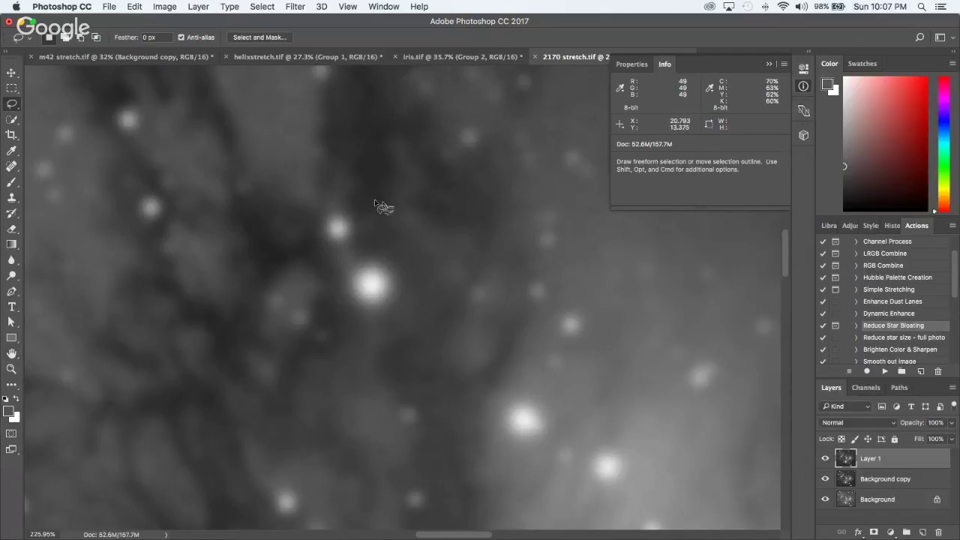
scroll(401, 212, "down", 3)
scroll(402, 212, "down", 4)
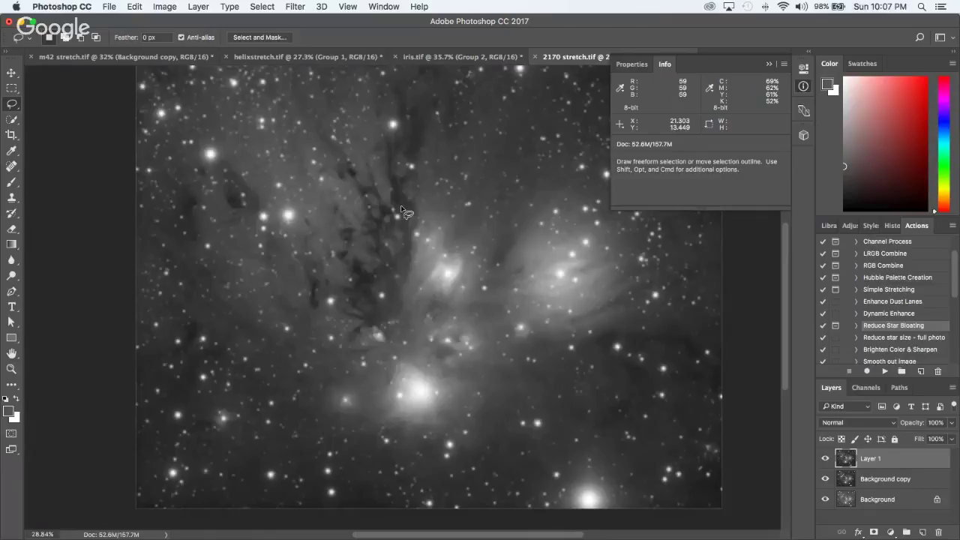
scroll(401, 212, "up", 4)
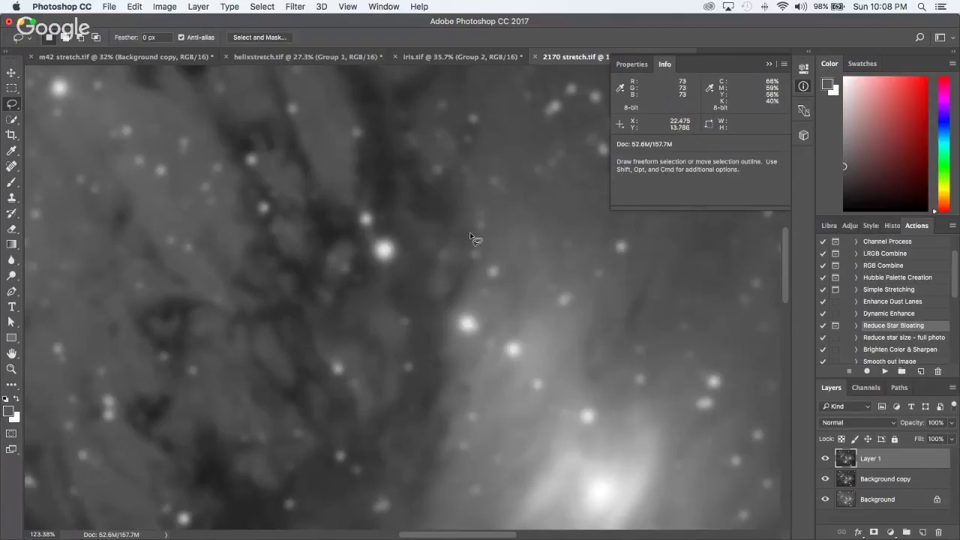
scroll(405, 181, "down", 3)
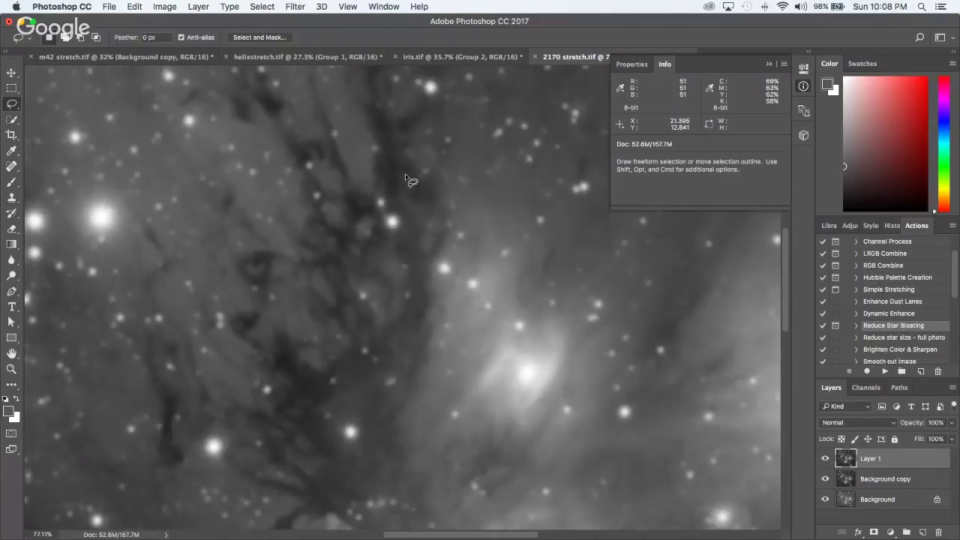
scroll(405, 181, "down", 2)
scroll(405, 181, "up", 5)
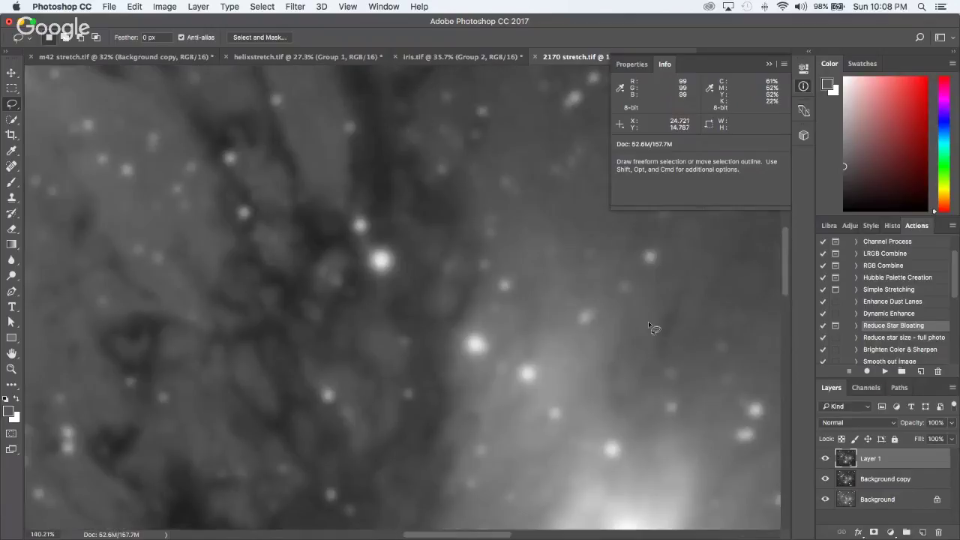
Step: Duplicate Layer 1, hide Layer 1 copy, reselect Layer 1 and select the whole image
left_click_drag(887, 458, 922, 532)
left_click(825, 458)
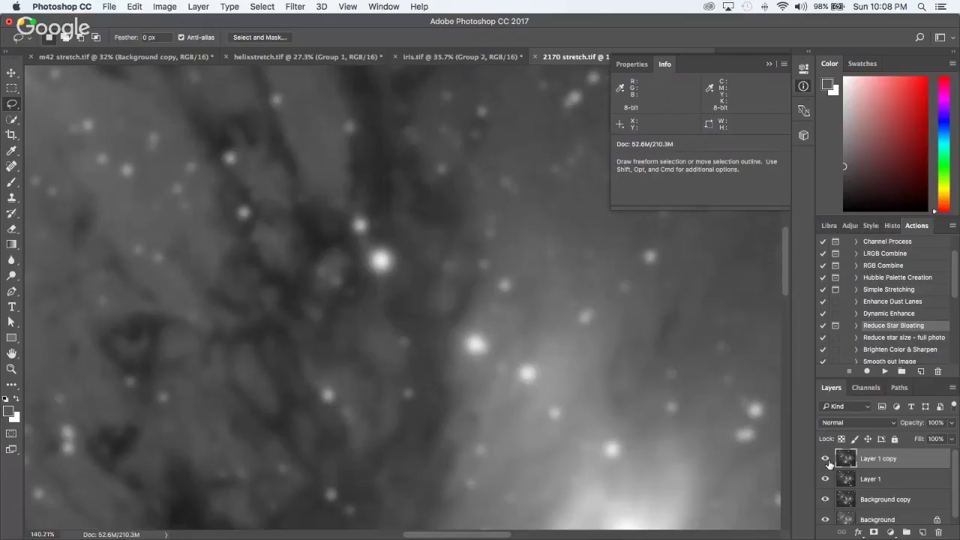
left_click(882, 482)
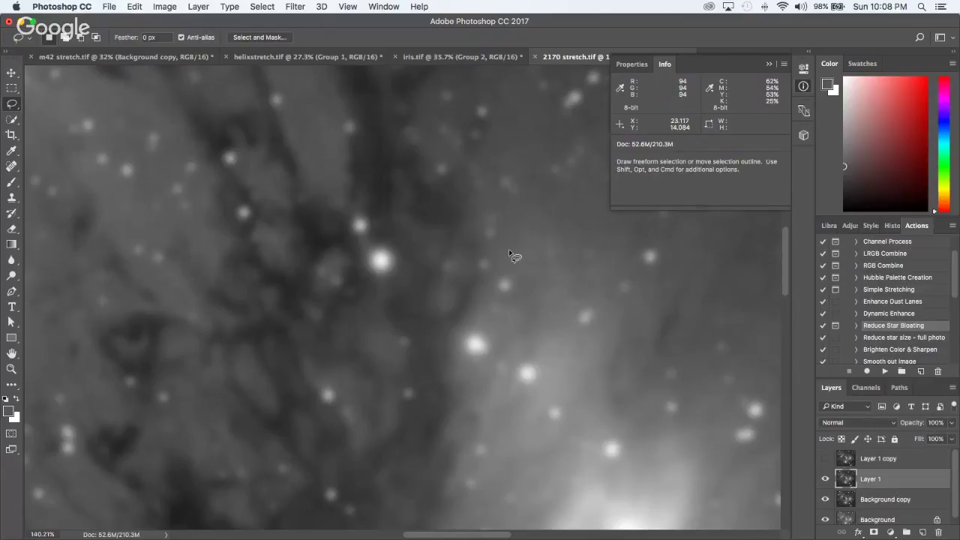
scroll(512, 255, "down", 6)
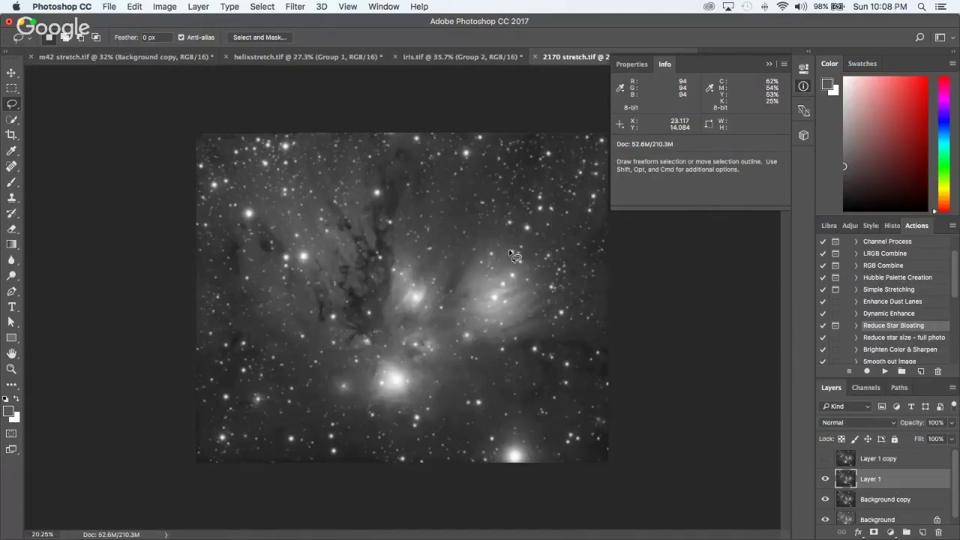
scroll(512, 255, "up", 3)
left_click(262, 6)
Step: Copy the blurred image and paste it into a new layer mask on Layer 1
left_click(262, 6)
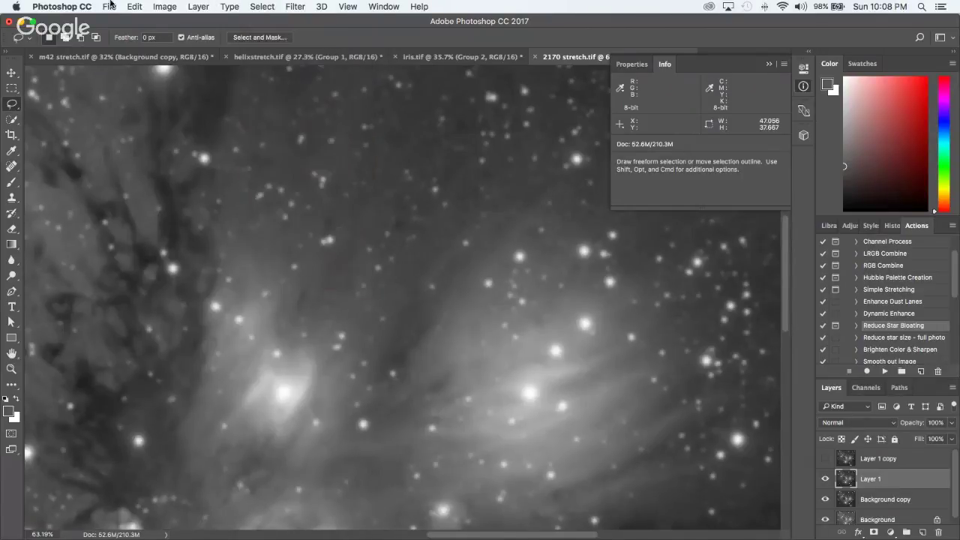
left_click(134, 6)
left_click(144, 92)
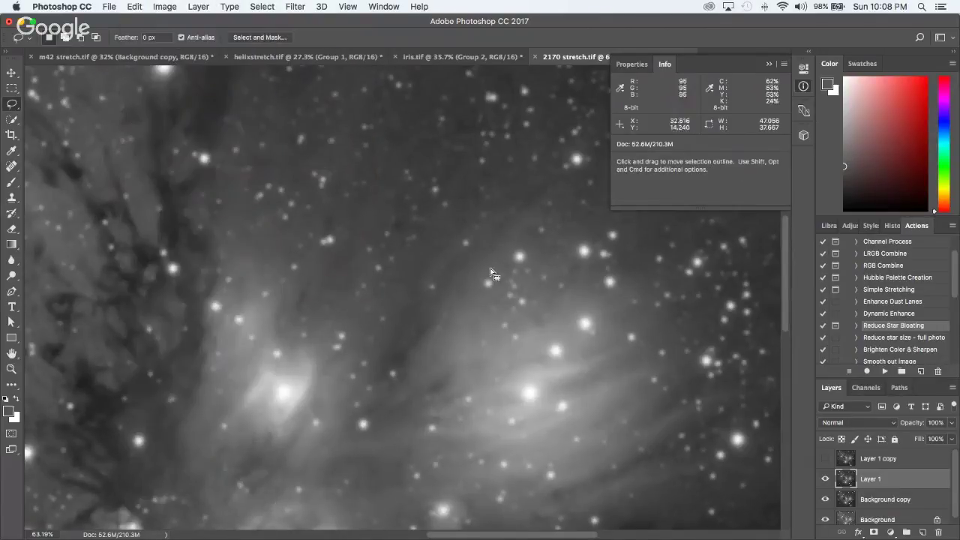
left_click(873, 532)
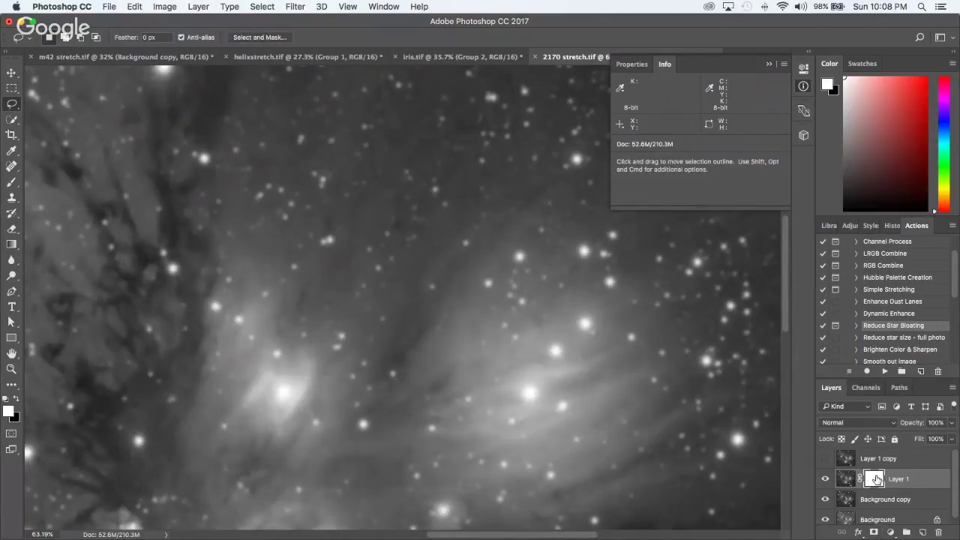
left_click(876, 478, "alt")
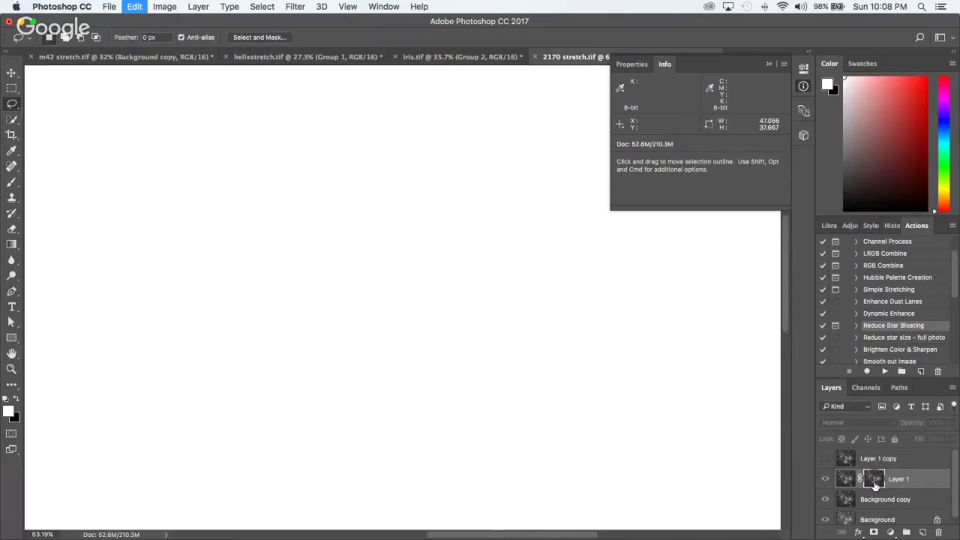
key("super+v")
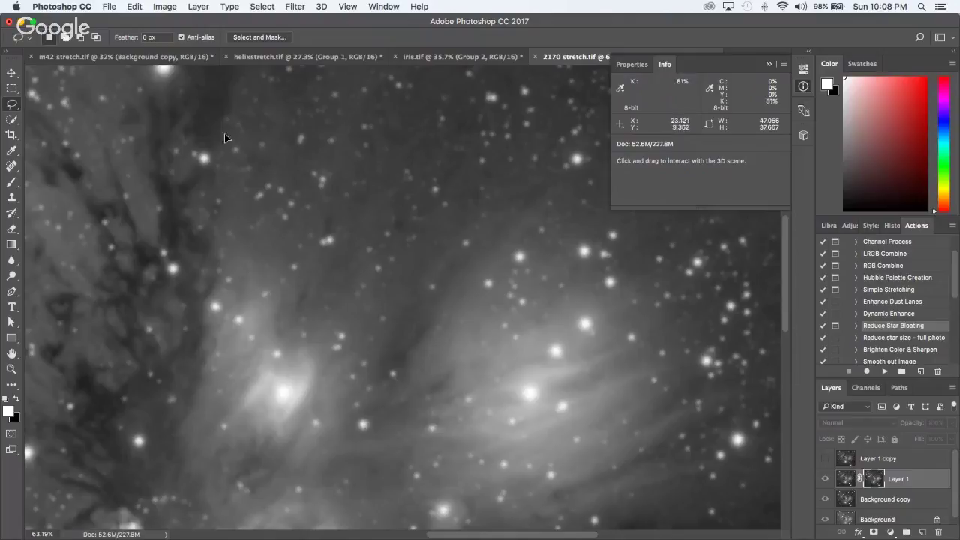
Step: Invert the pasted mask into a negative and bring up Curves for it
left_click(166, 6)
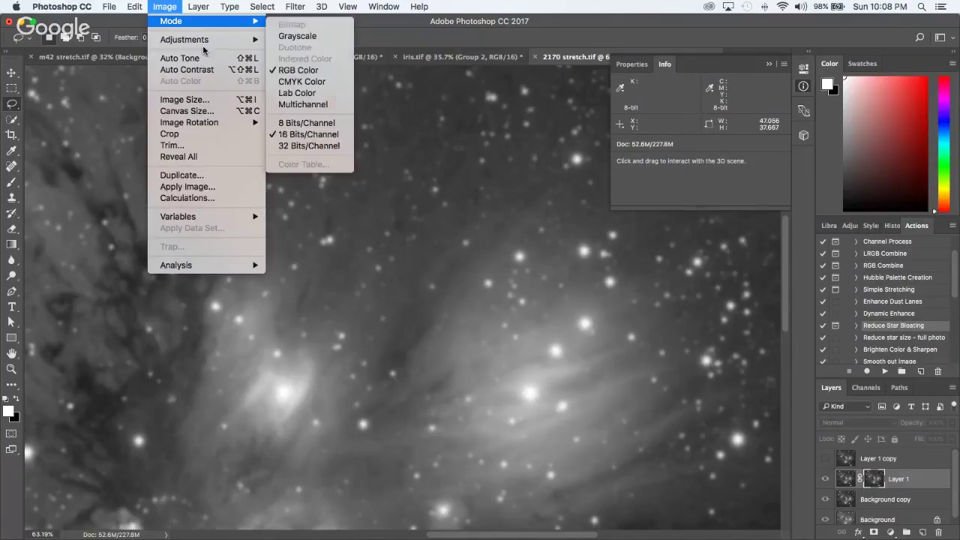
mouse_move(206, 43)
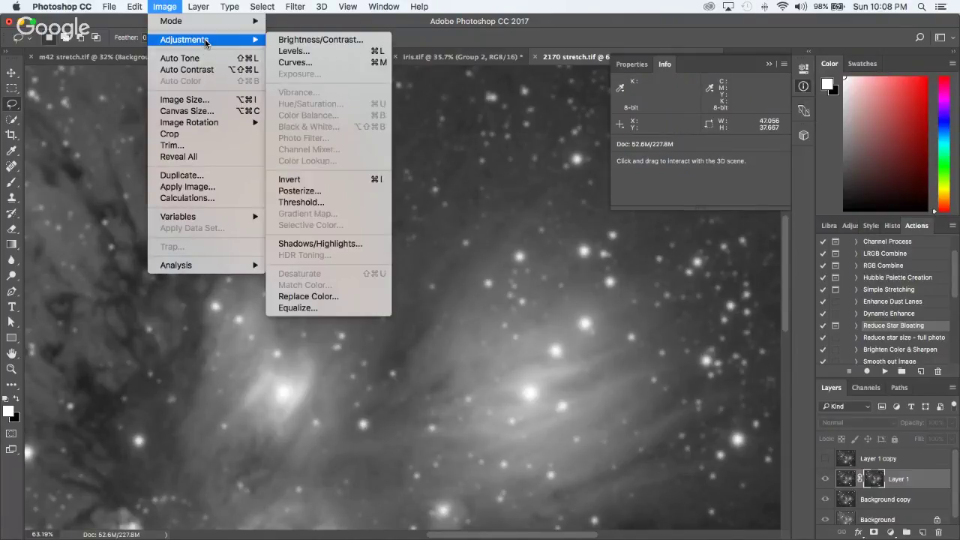
left_click(306, 177)
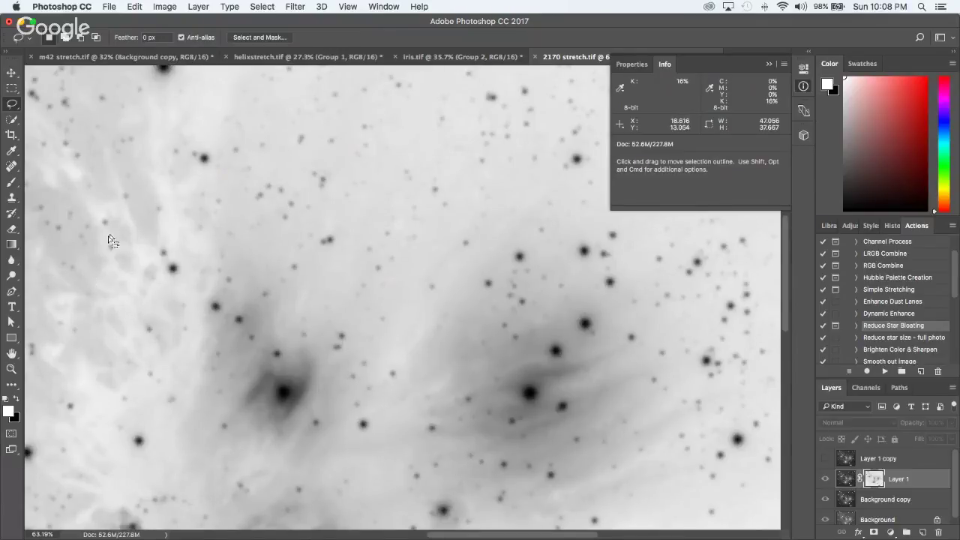
key("super+0")
scroll(375, 262, "up", 5)
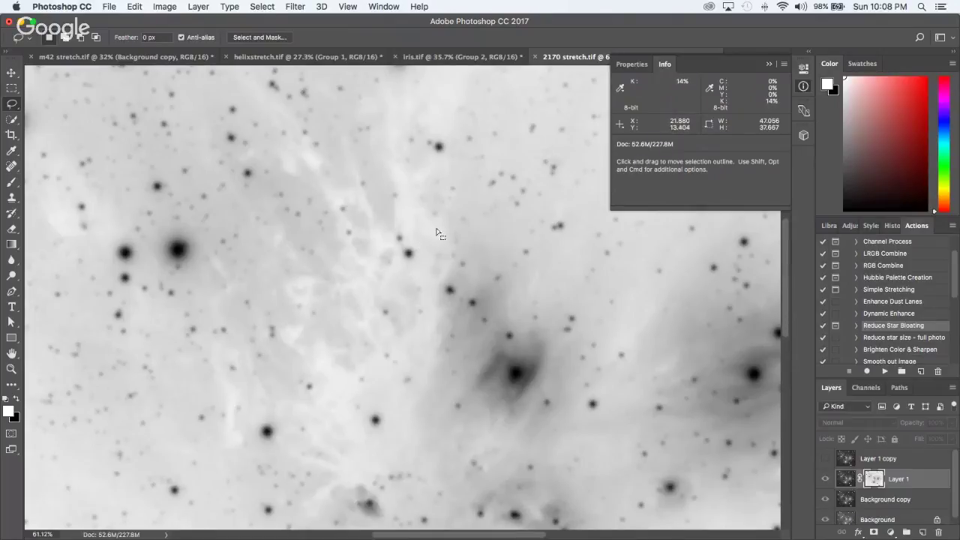
scroll(416, 229, "down", 3)
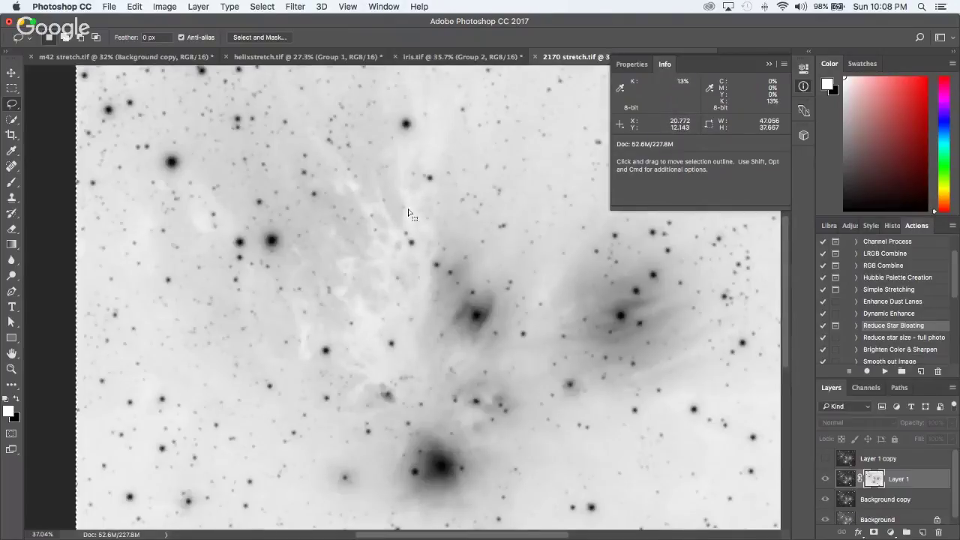
scroll(409, 214, "up", 3)
scroll(411, 217, "up", 4)
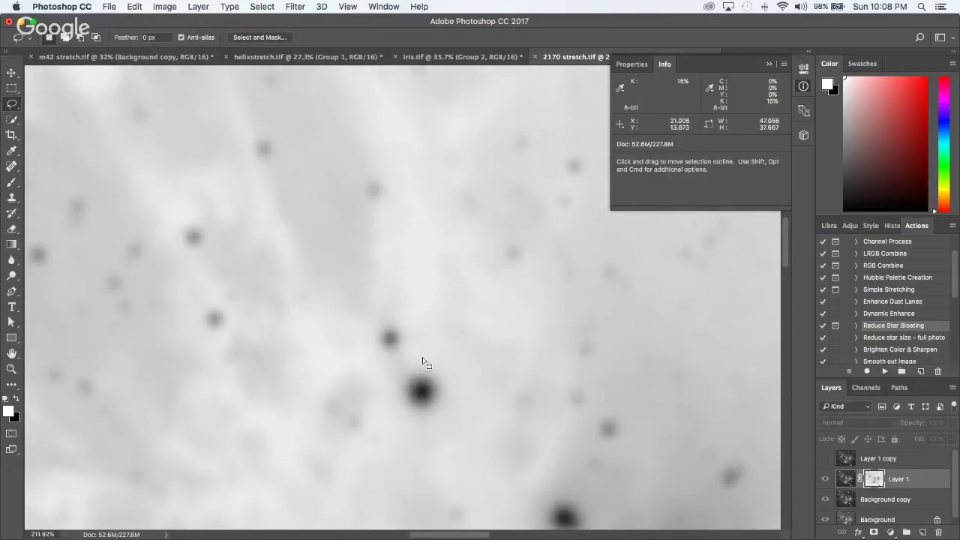
key("super+m")
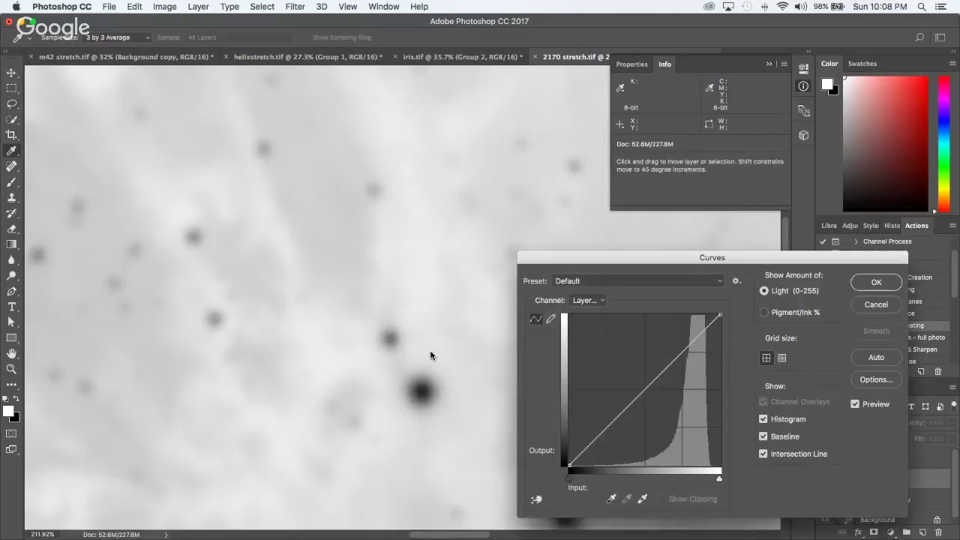
Step: Darken Layer 1's mask midtones with Curves, adding points at level 221 and the nebula
left_click(399, 219, "super")
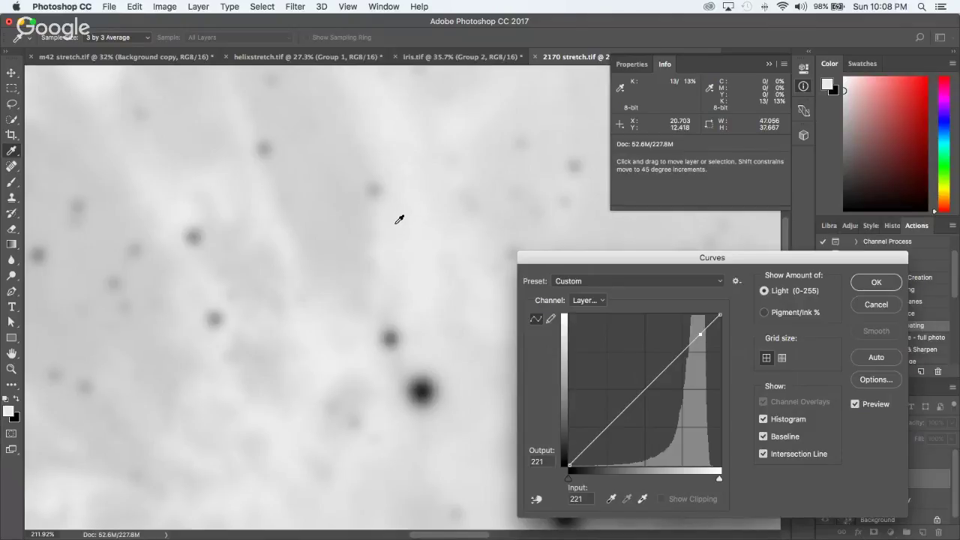
left_click(358, 220, "super")
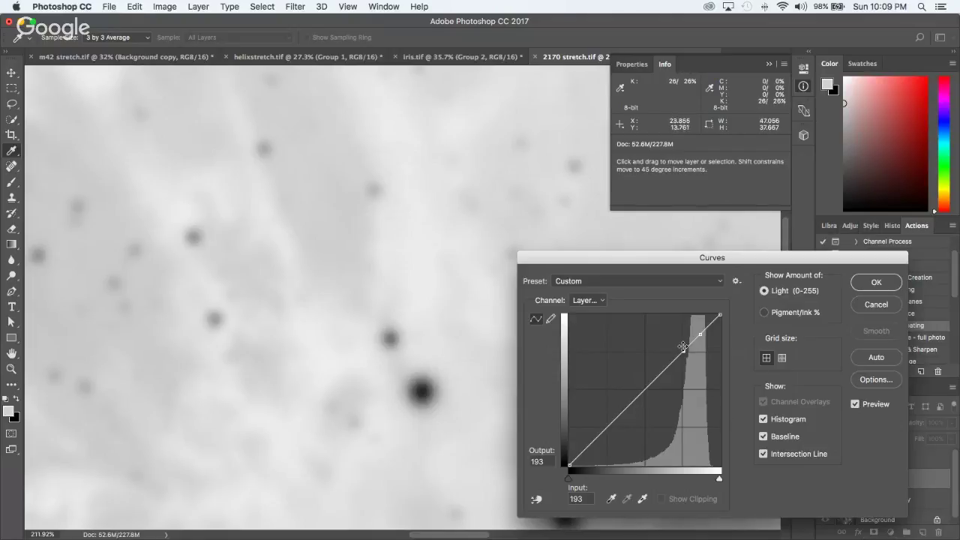
mouse_move(684, 351)
left_mouse_down()
mouse_move(680, 343)
mouse_move(684, 358)
left_mouse_up()
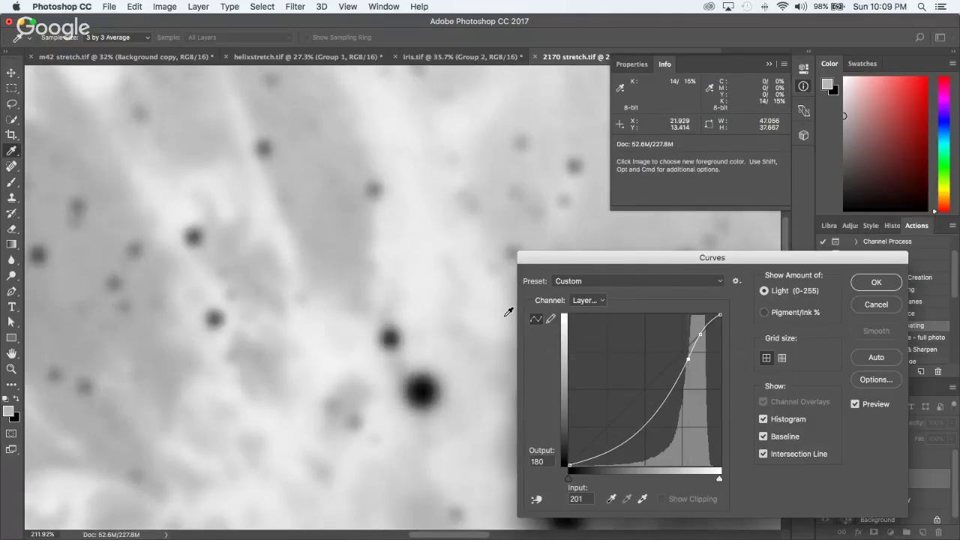
scroll(508, 313, "down", 5)
scroll(508, 313, "down", 5)
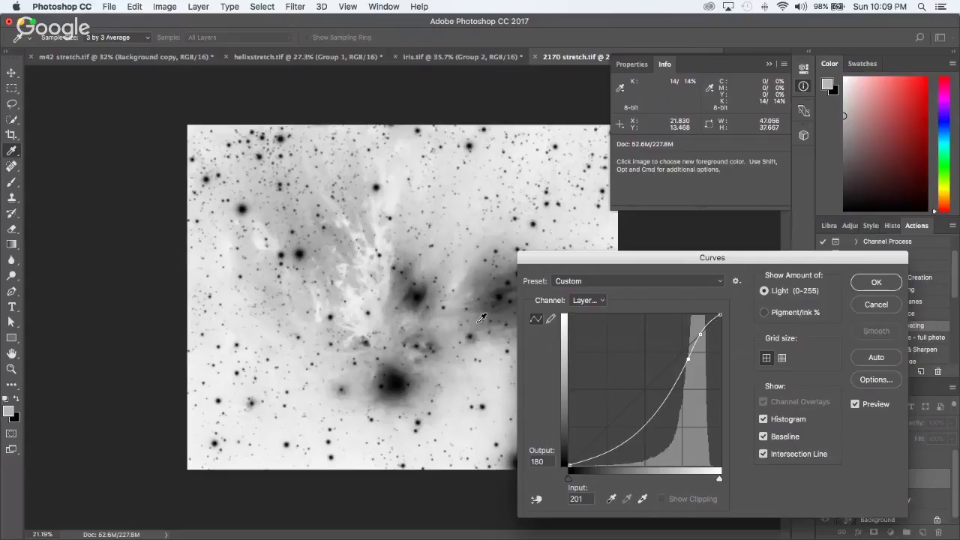
scroll(384, 270, "up", 3)
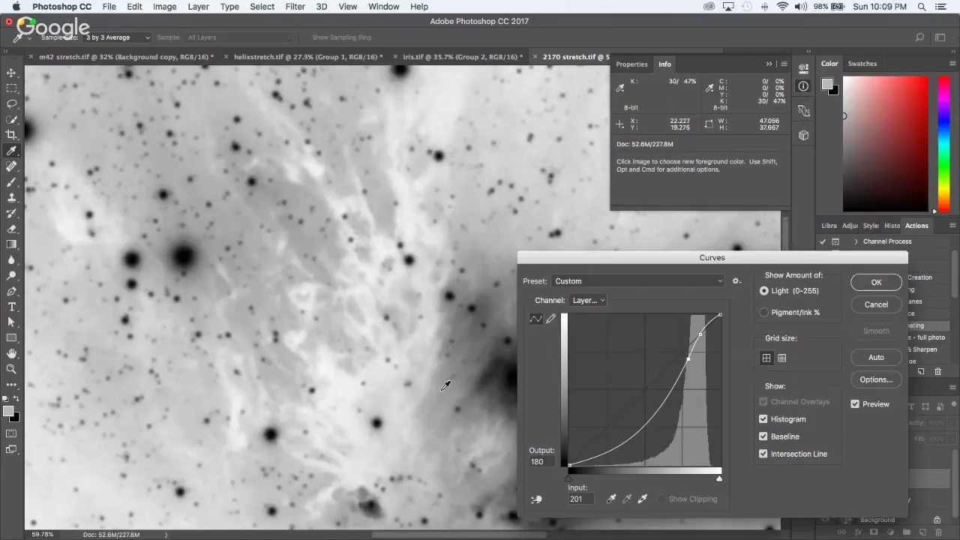
left_click(878, 282)
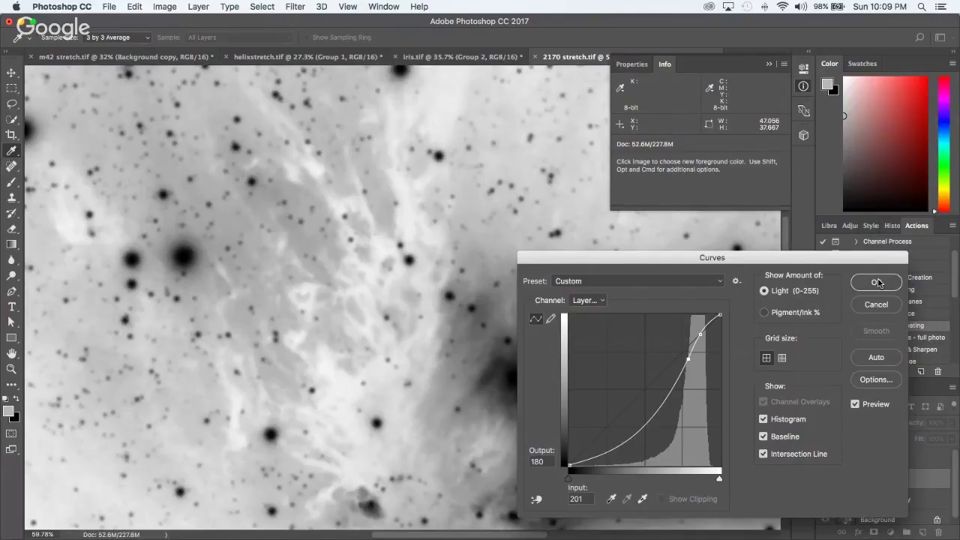
Step: Start a second Curves pass on the mask, bending input 181 down to 136
key("super+m")
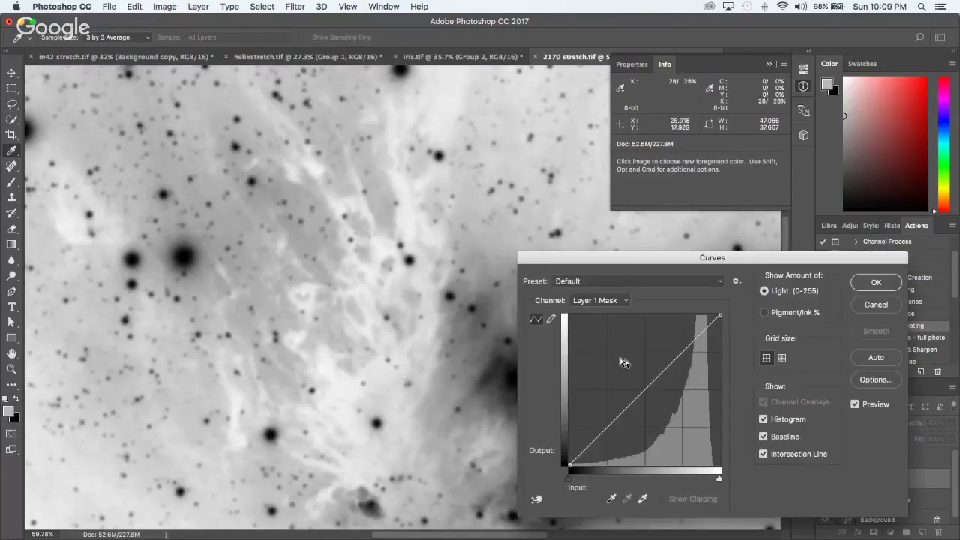
left_click(407, 207, "super")
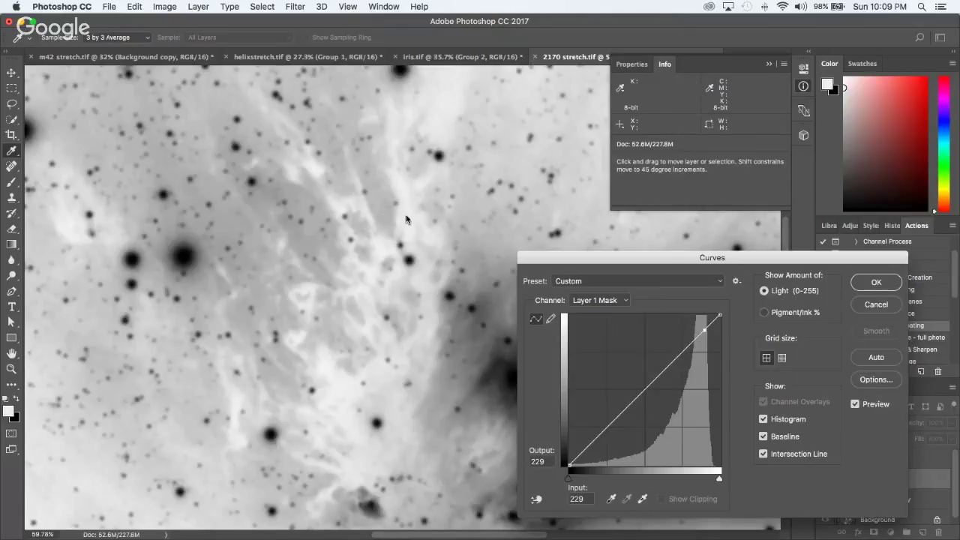
left_click(388, 210, "super")
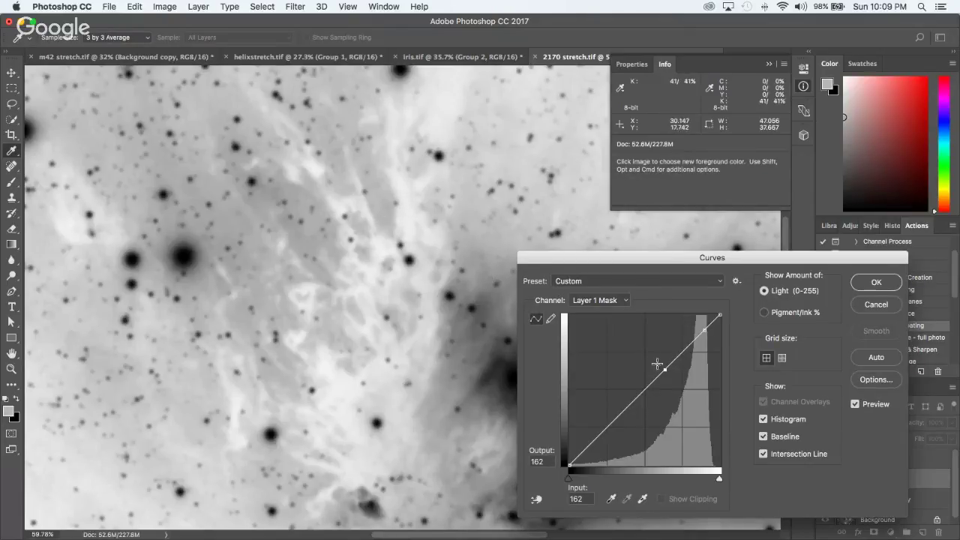
left_click_drag(664, 369, 676, 385)
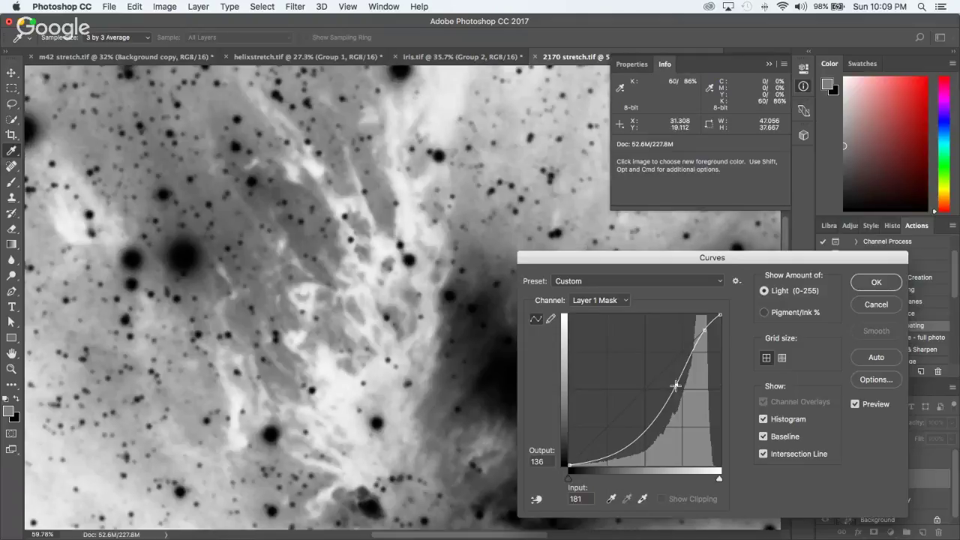
Step: Confirm the second Curves adjustment and show the nebula image instead of Layer 1's mask
left_click(863, 283)
key("l")
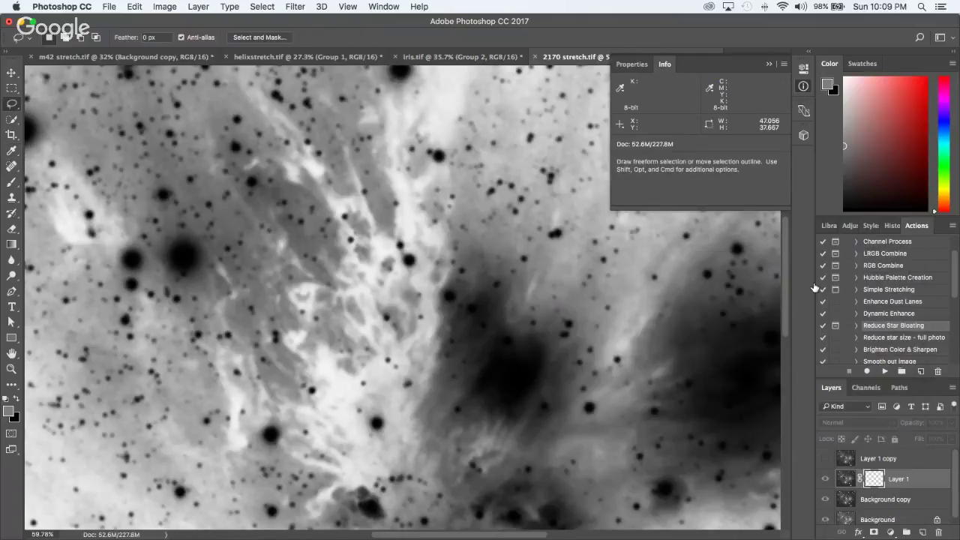
scroll(427, 277, "down", 3)
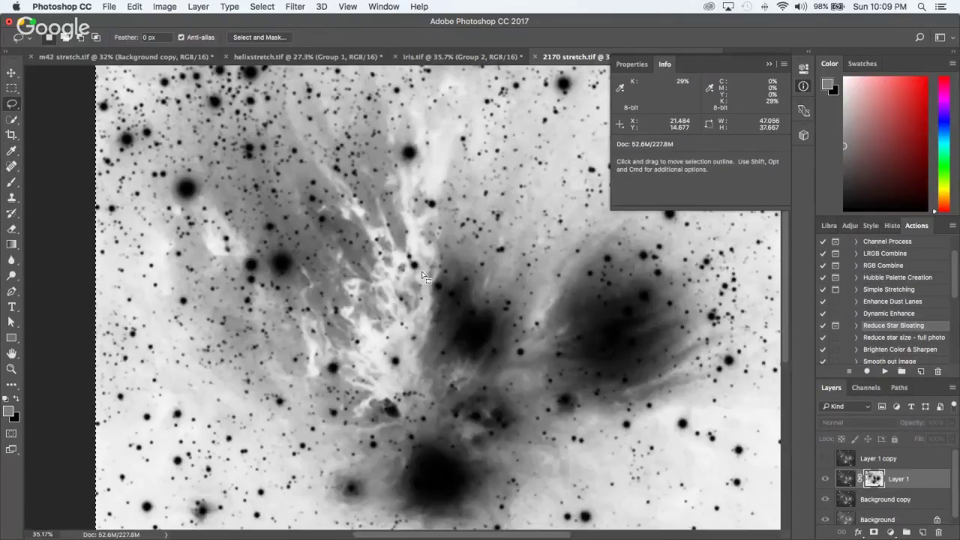
scroll(422, 277, "down", 3)
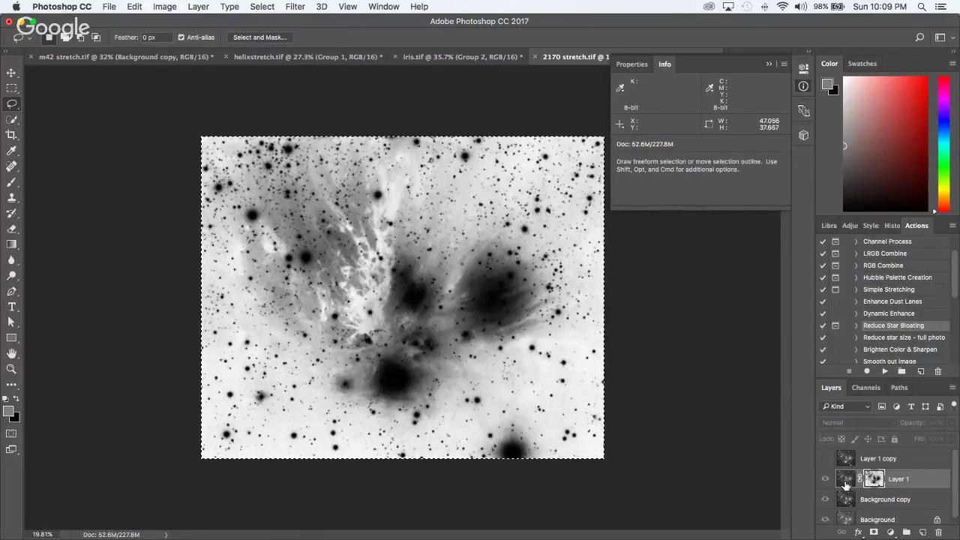
left_click(874, 479, "alt")
scroll(386, 261, "up", 5)
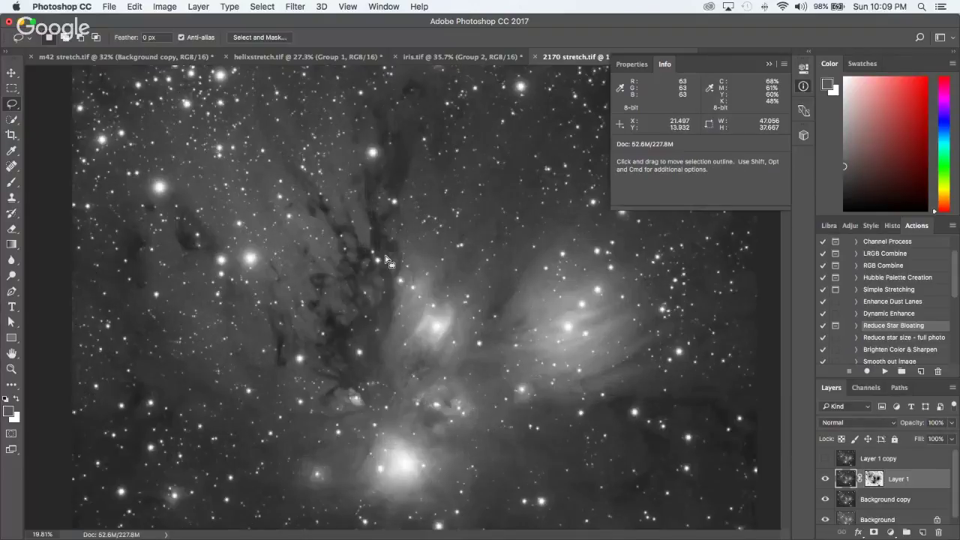
scroll(386, 260, "up", 3)
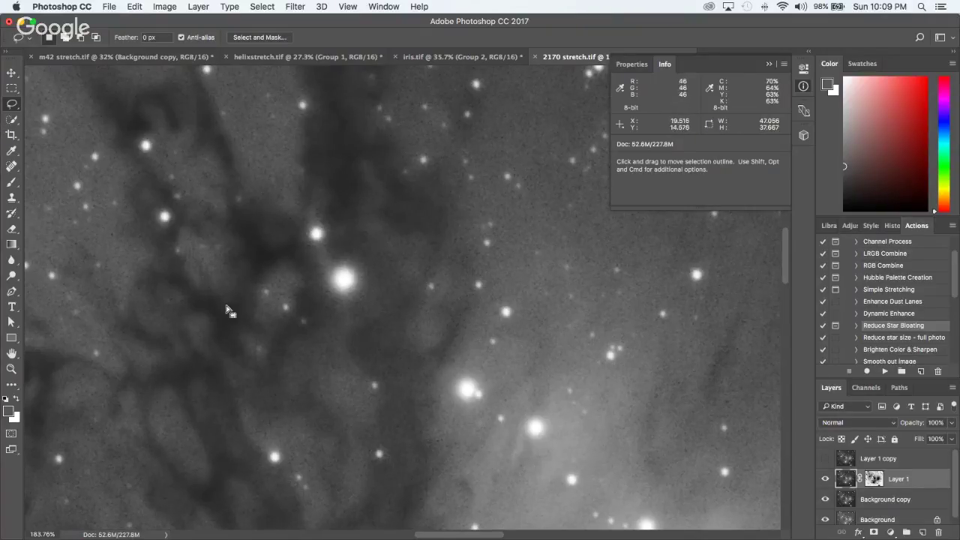
Step: Toggle Layer 1 off and on repeatedly to compare its smoothing against Background copy
left_click(826, 480)
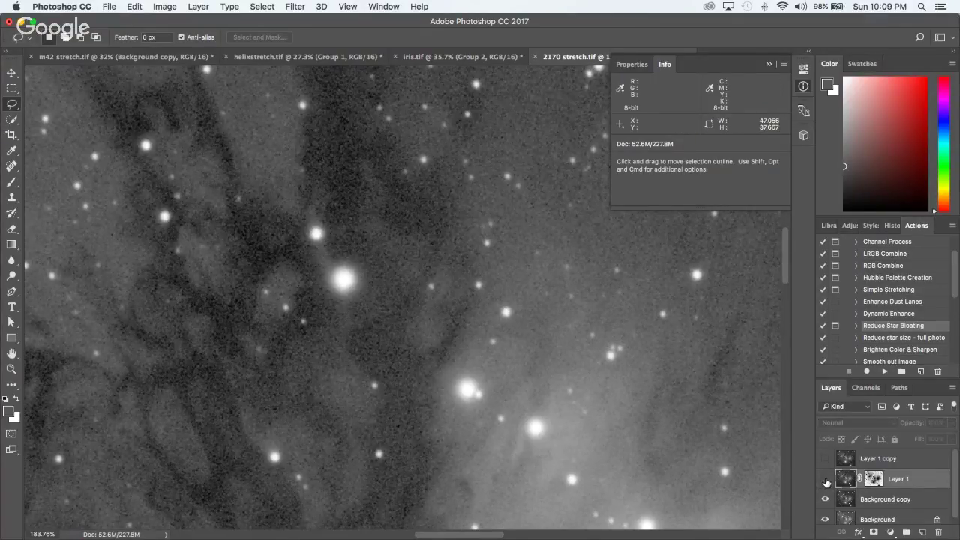
left_click(826, 480)
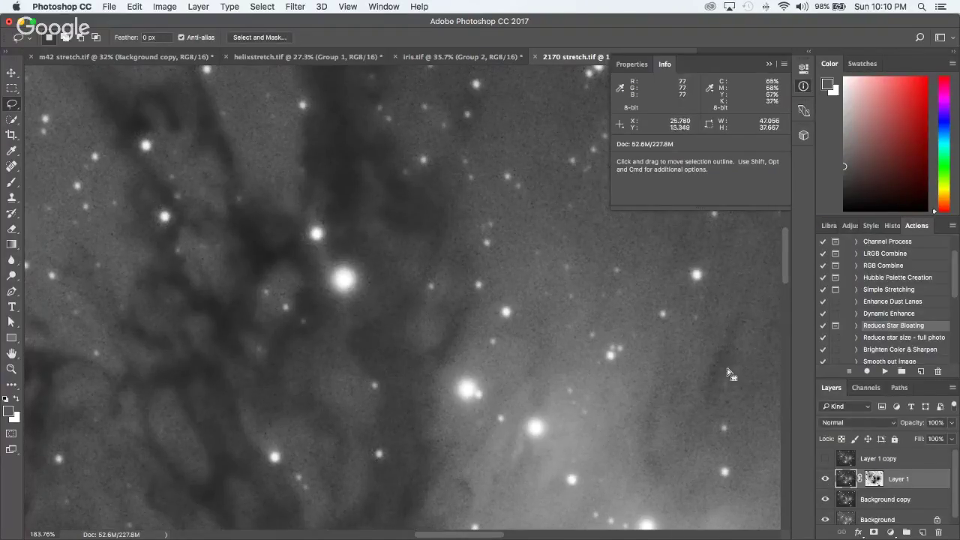
left_click(826, 481)
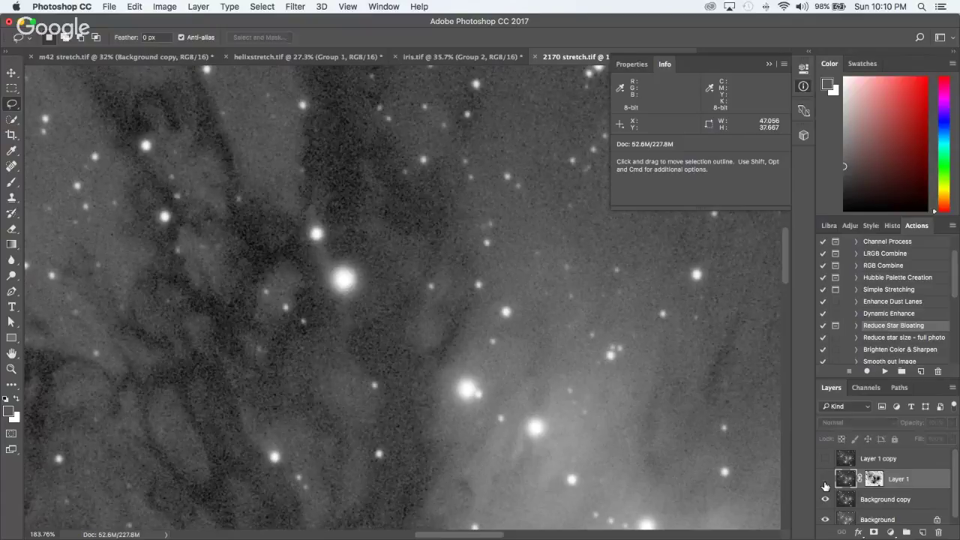
left_click(826, 481)
key("super+0")
scroll(313, 322, "up", 3)
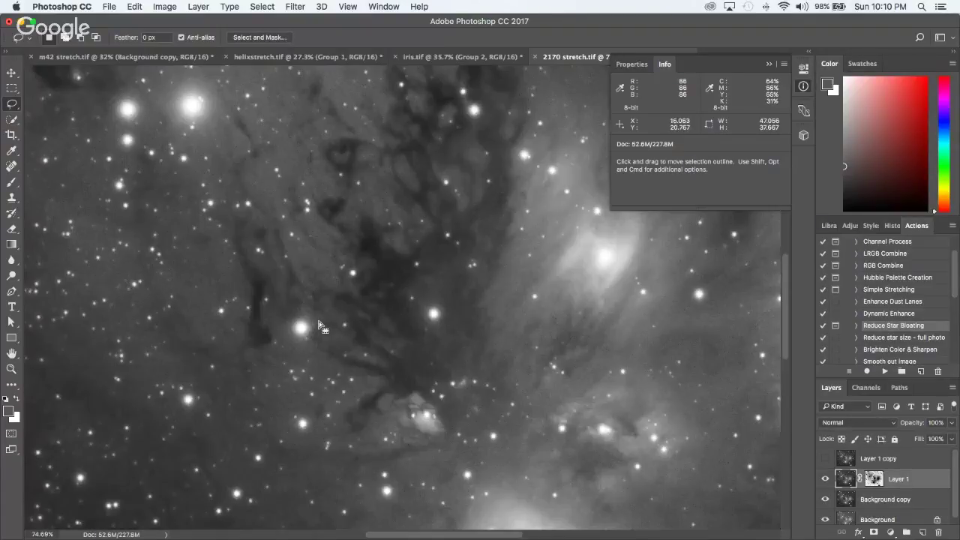
scroll(318, 325, "up", 3)
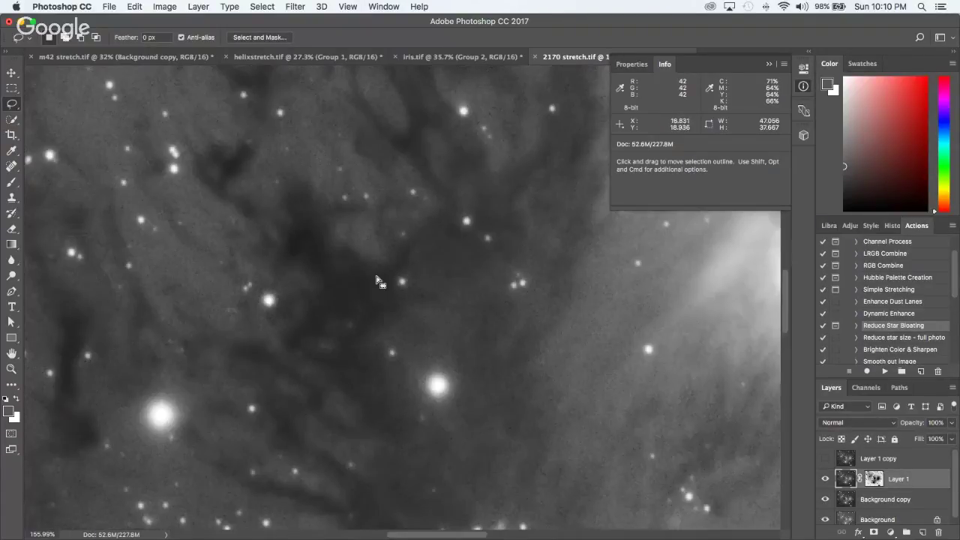
left_click(825, 478)
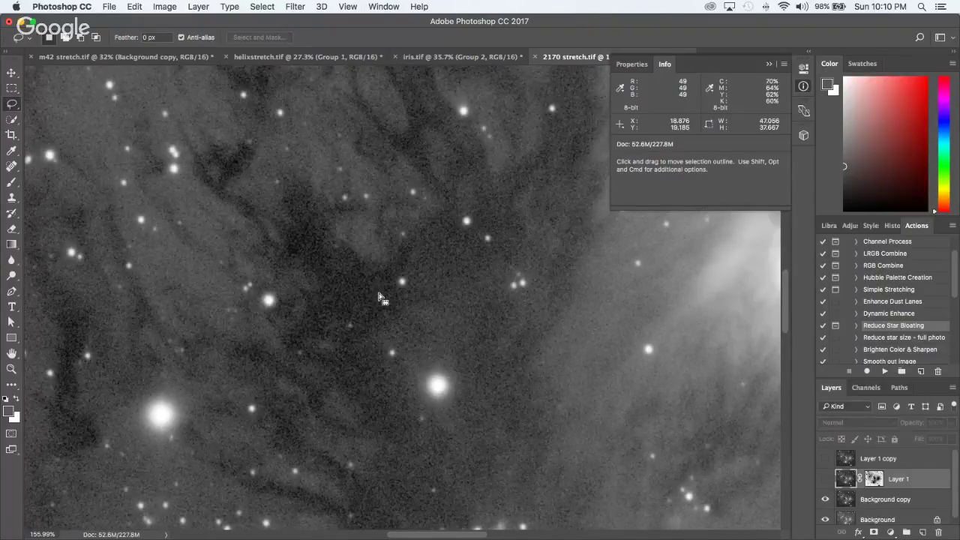
left_click(825, 480)
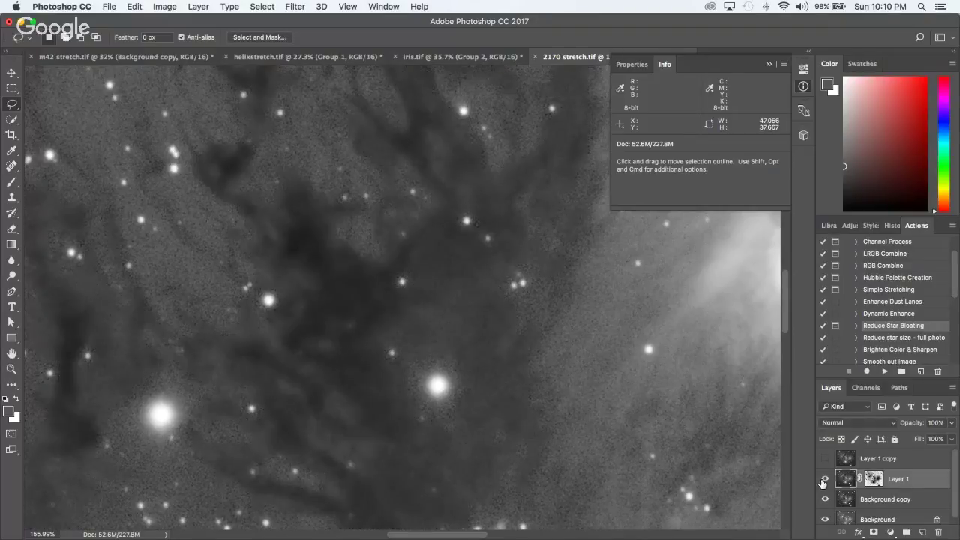
key("super+0")
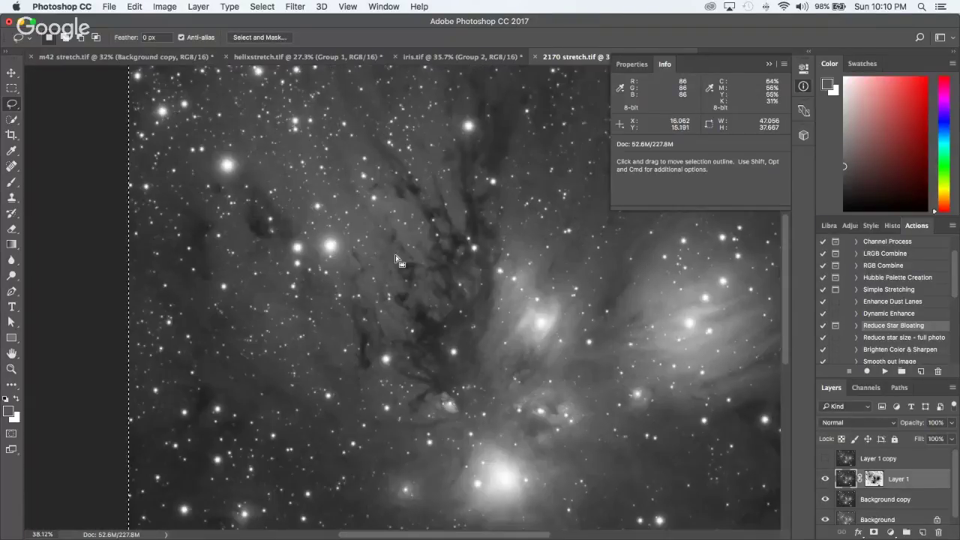
Step: Select all, Copy Merged, paste as new Layer 2, and bring up Curves for it
scroll(398, 259, "up", 5)
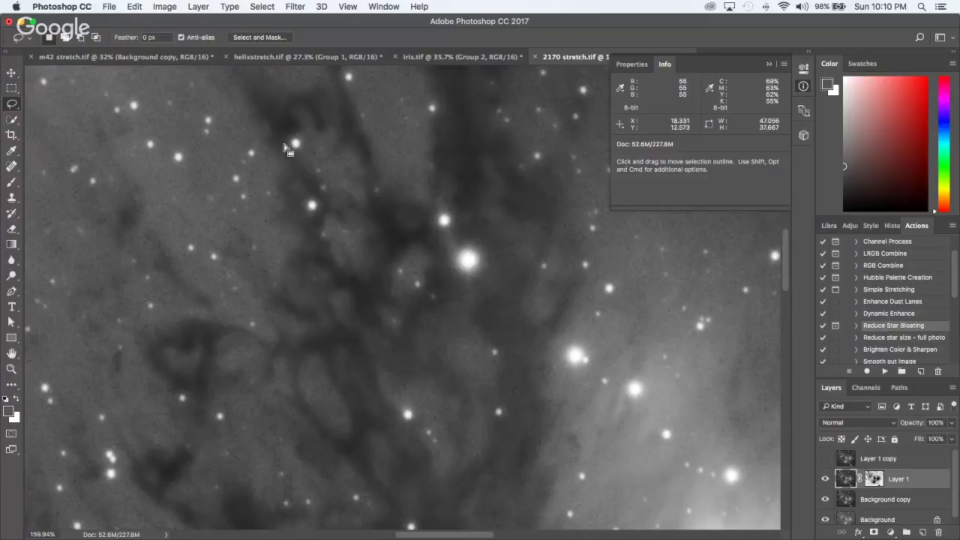
left_click(273, 6)
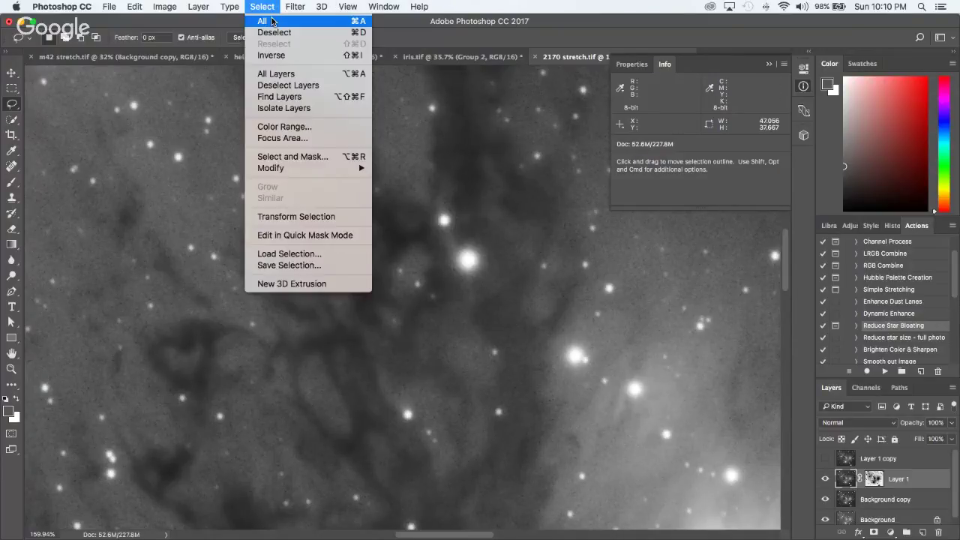
left_click(277, 19)
left_click(132, 6)
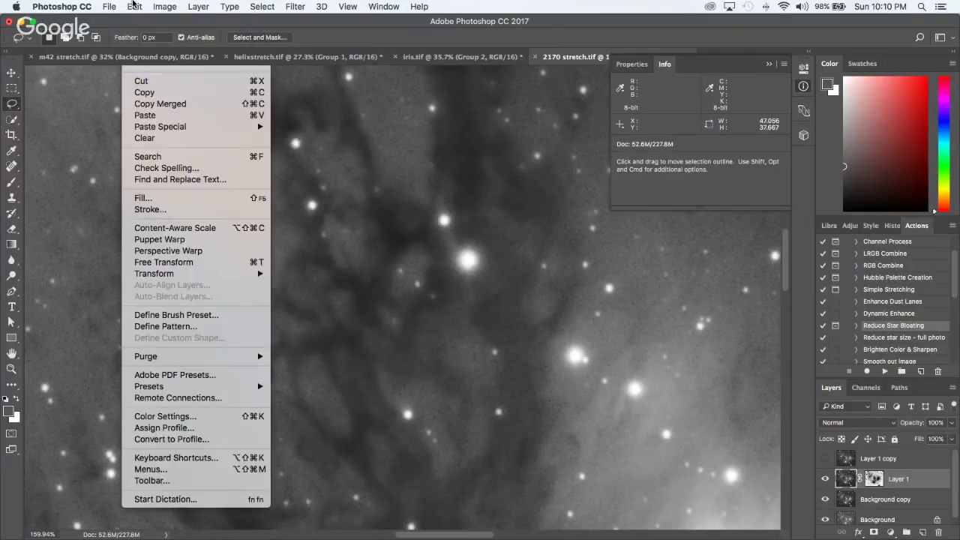
left_click(198, 103)
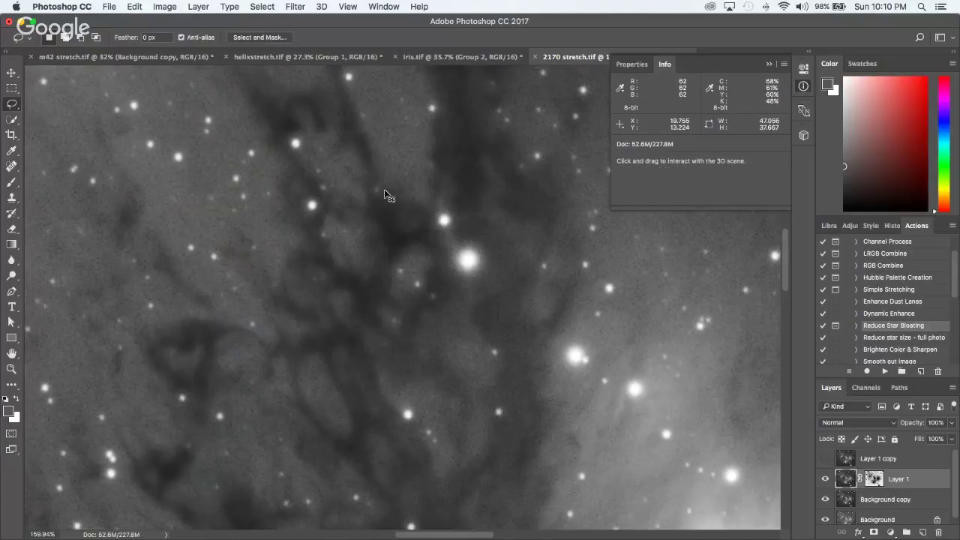
key("super+v")
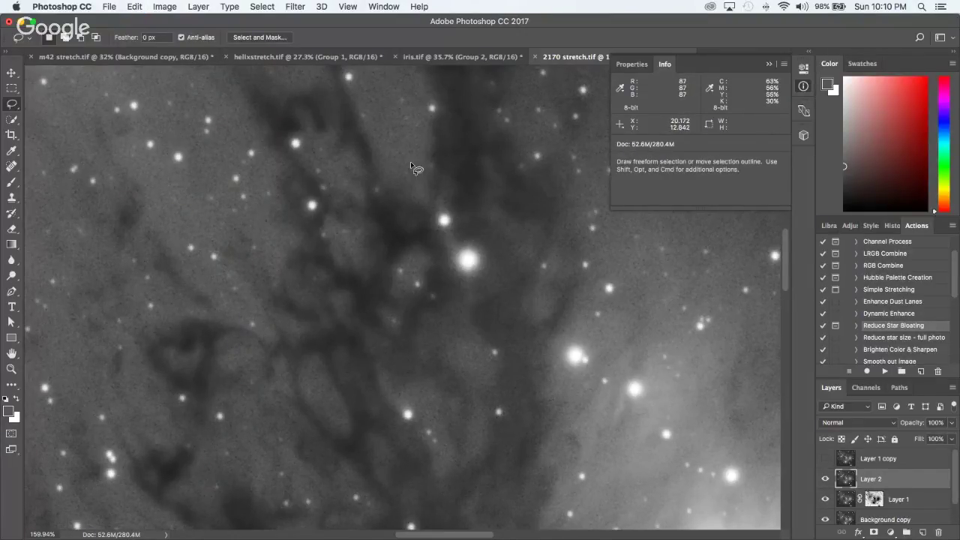
key("super+m")
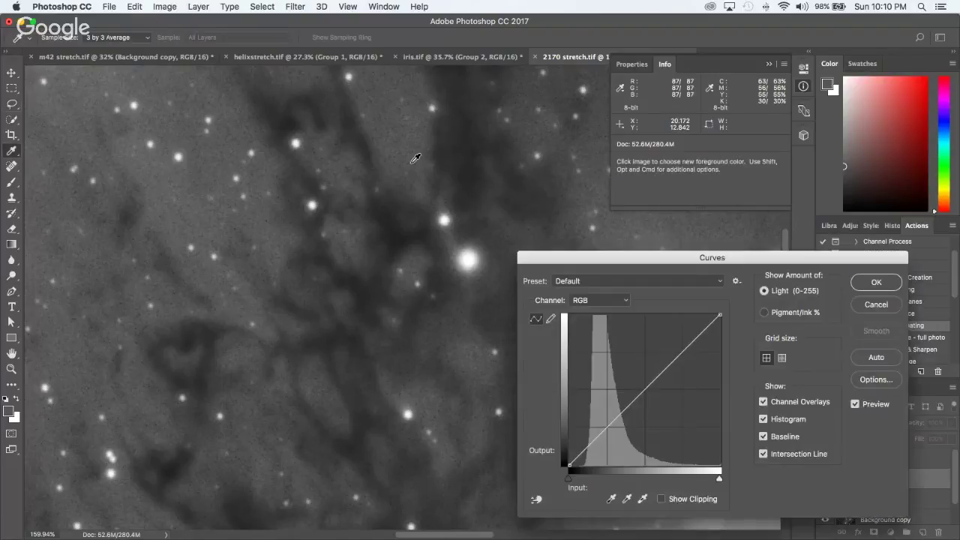
Step: Pull Layer 2's curve point from input 42 down to output 32 and apply it
left_click(389, 214, "super")
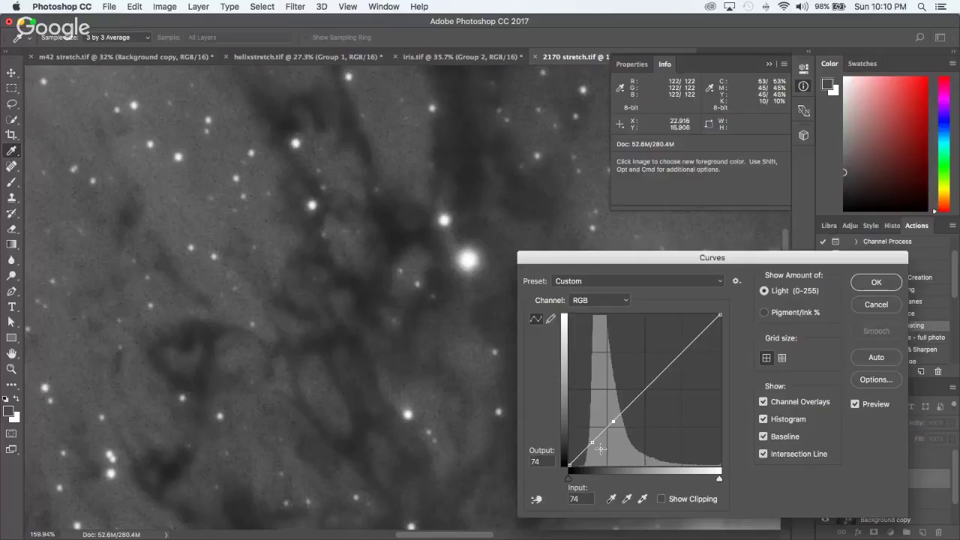
left_click_drag(593, 442, 594, 446)
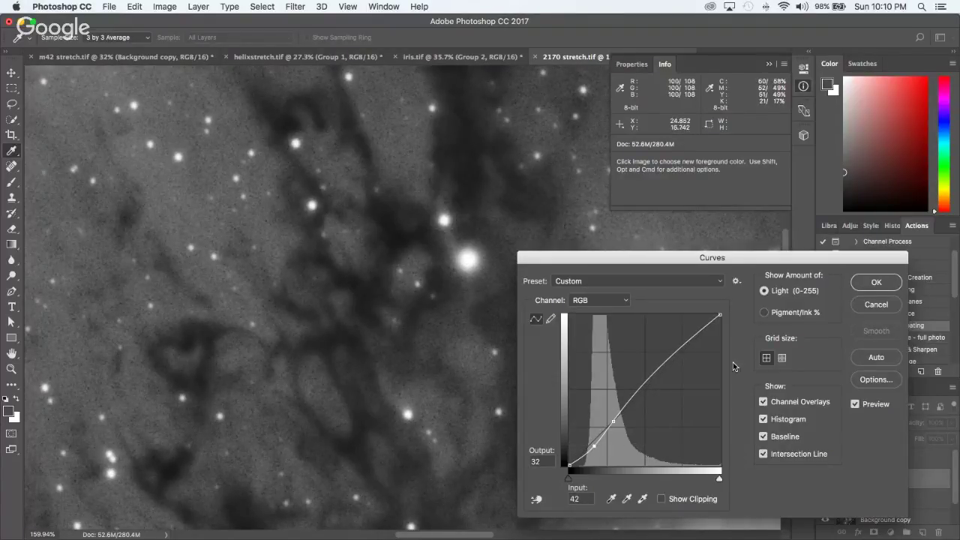
left_click(876, 282)
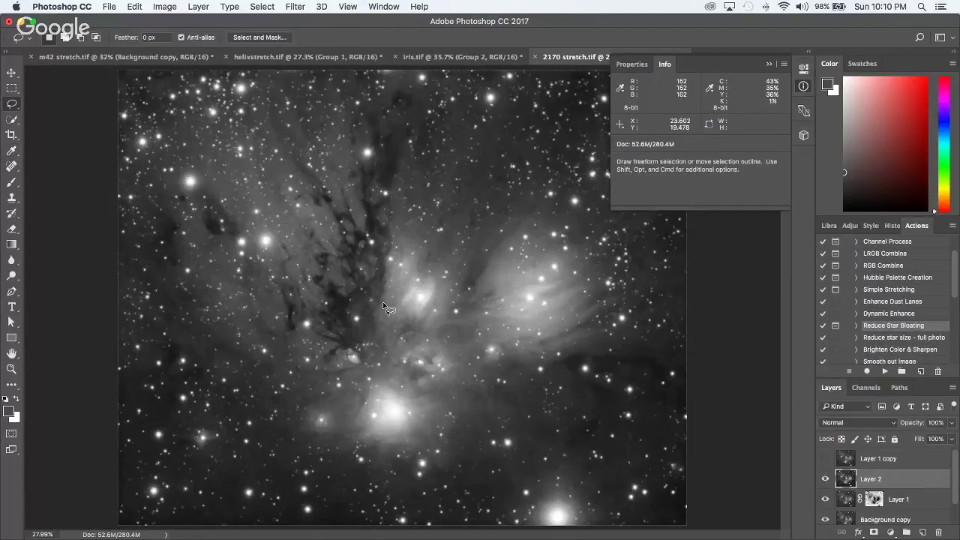
Step: Group Layer 1 and Layer 2 into Group 1 and compare it hidden versus shown
scroll(383, 302, "up", 5)
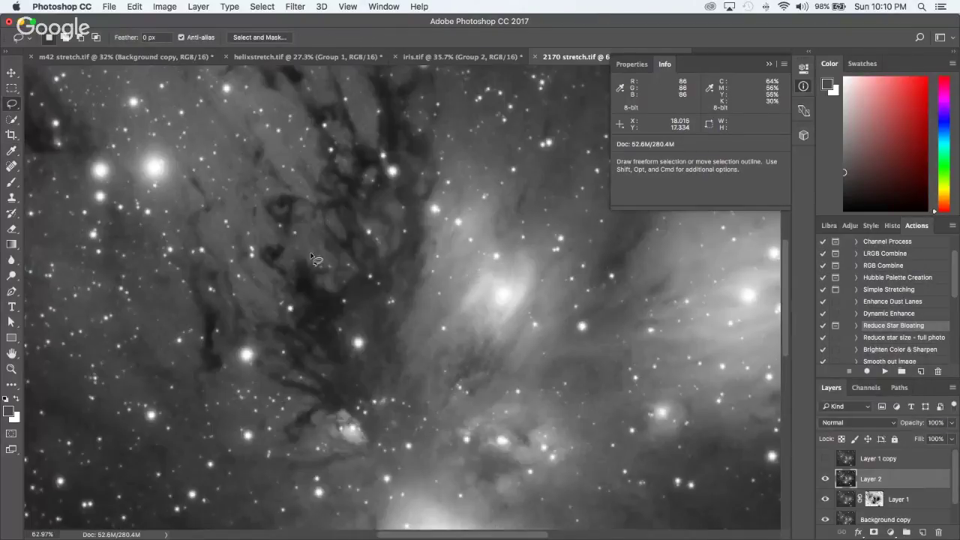
scroll(315, 259, "up", 5)
scroll(314, 259, "up", 2)
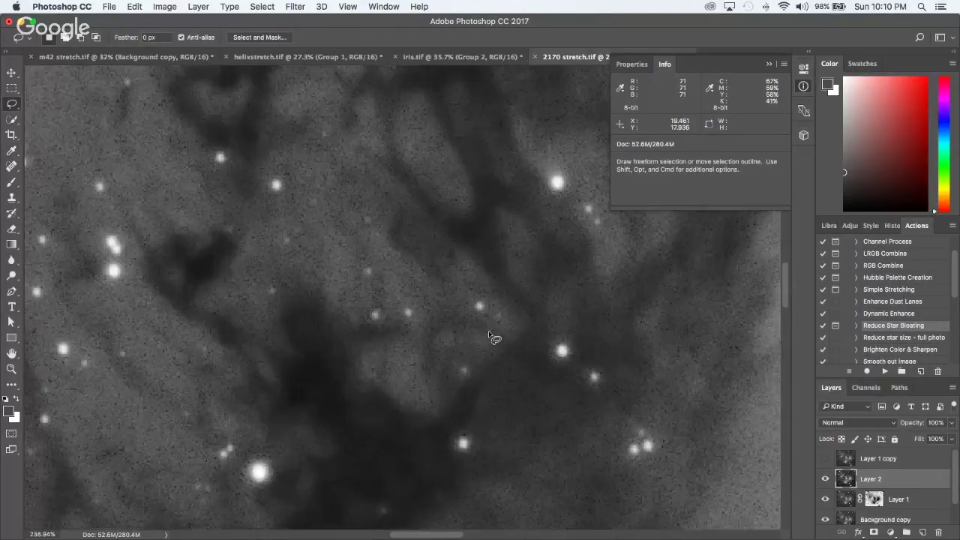
left_click(887, 496, "shift")
key("super+g")
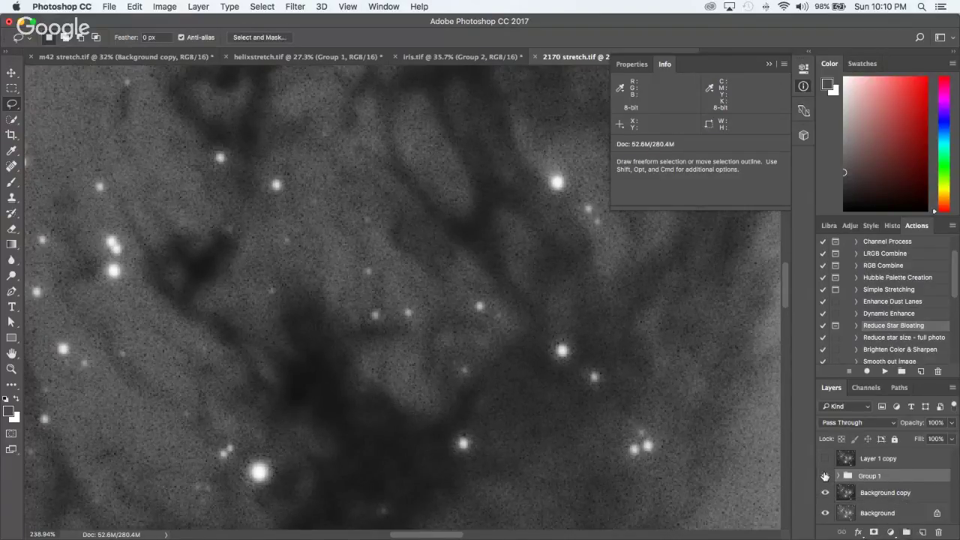
left_click(825, 476)
key("super+0")
key("super+comma")
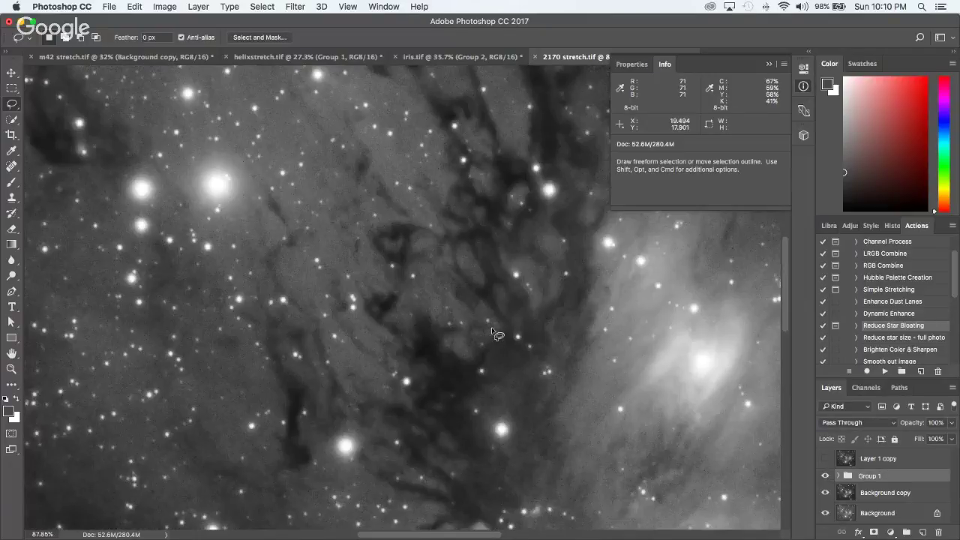
Step: Lower Group 1's opacity to 85%
scroll(495, 333, "down", 3)
scroll(495, 334, "up", 3)
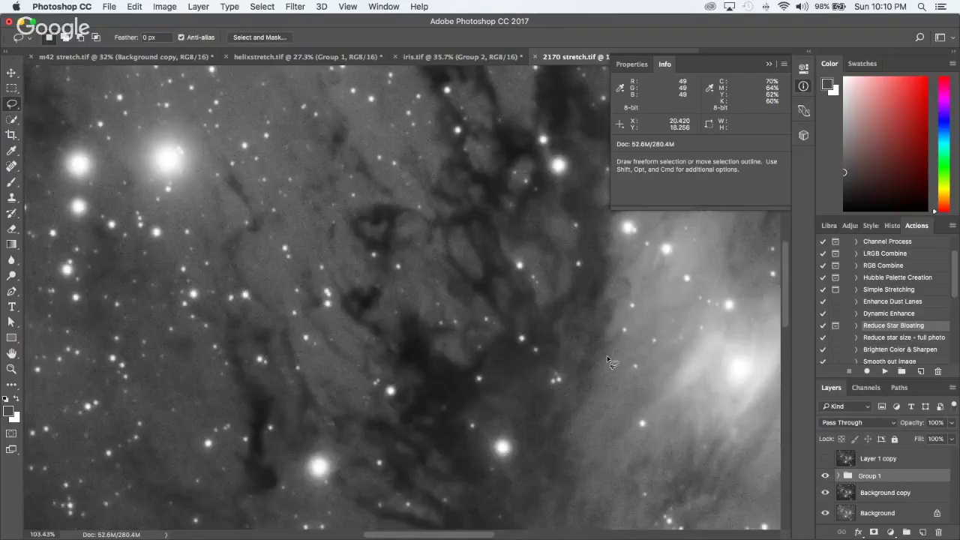
scroll(608, 361, "down", 5)
scroll(313, 278, "up", 4)
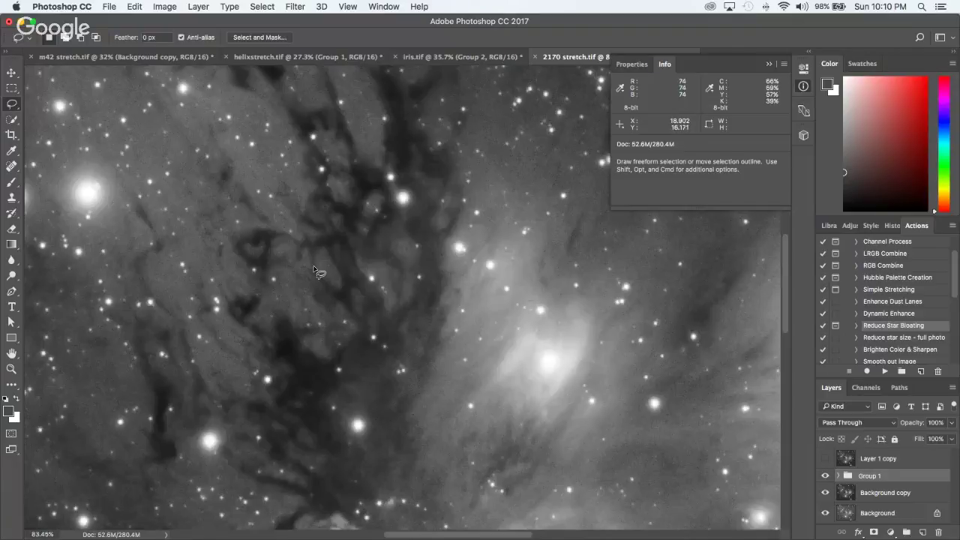
scroll(315, 271, "up", 2)
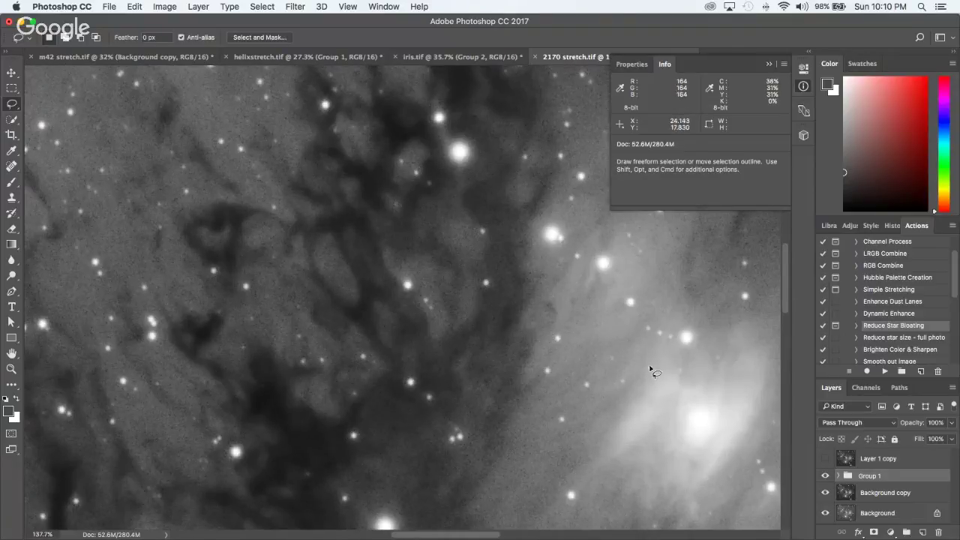
left_click(952, 423)
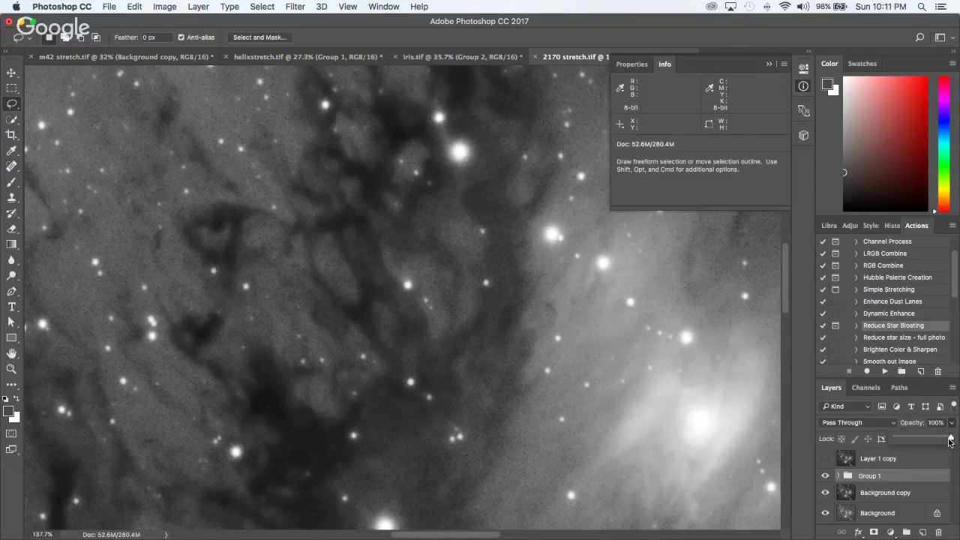
mouse_move(949, 441)
left_mouse_down()
mouse_move(931, 440)
mouse_move(943, 441)
left_mouse_up()
scroll(559, 326, "down", 5)
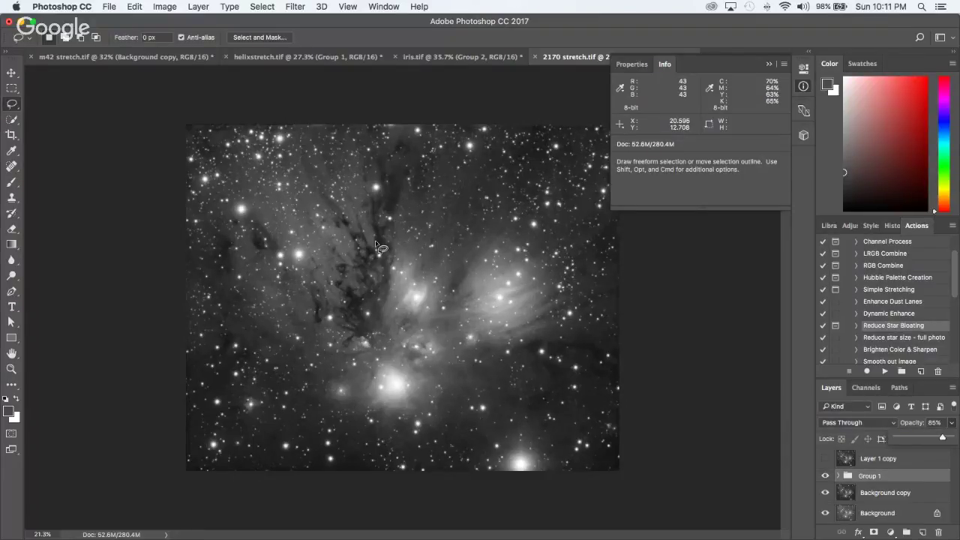
scroll(371, 250, "up", 2)
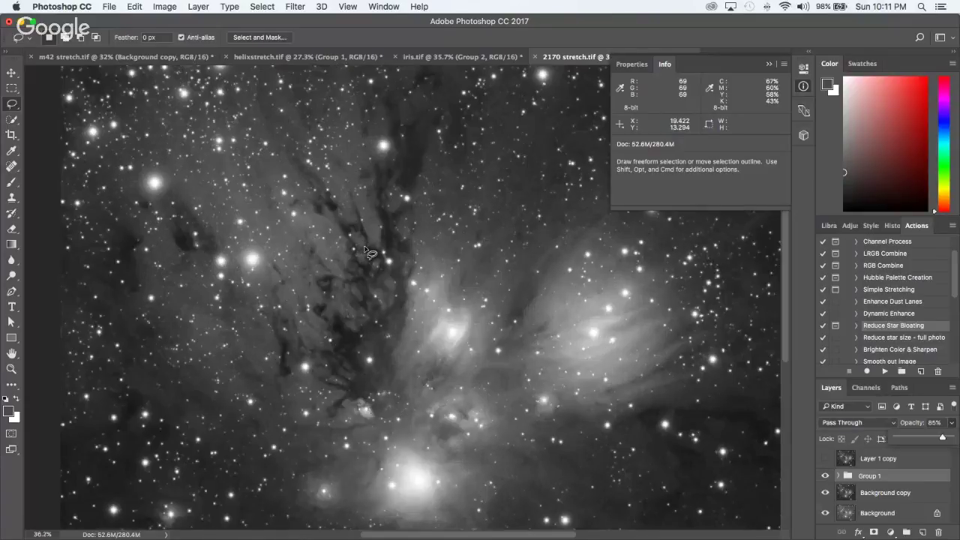
scroll(367, 249, "up", 3)
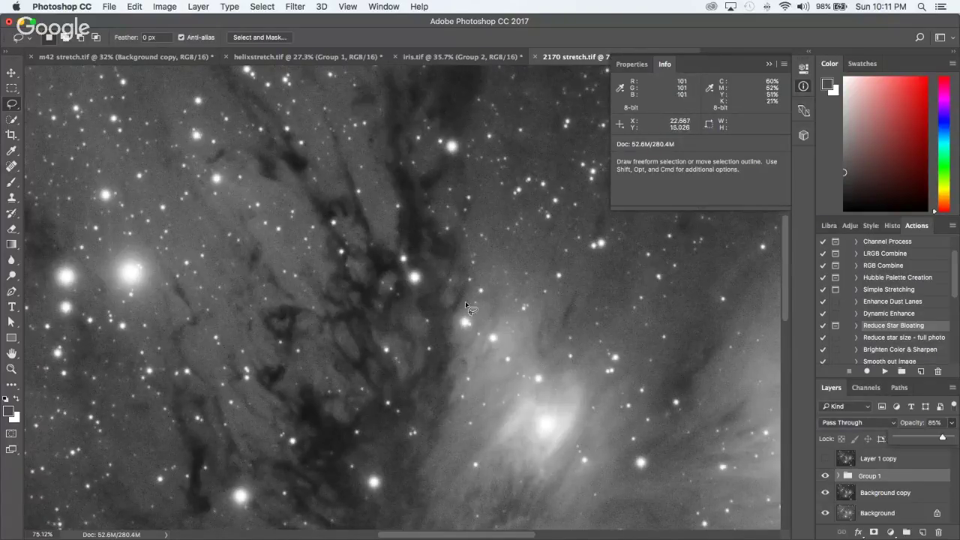
scroll(388, 253, "up", 2)
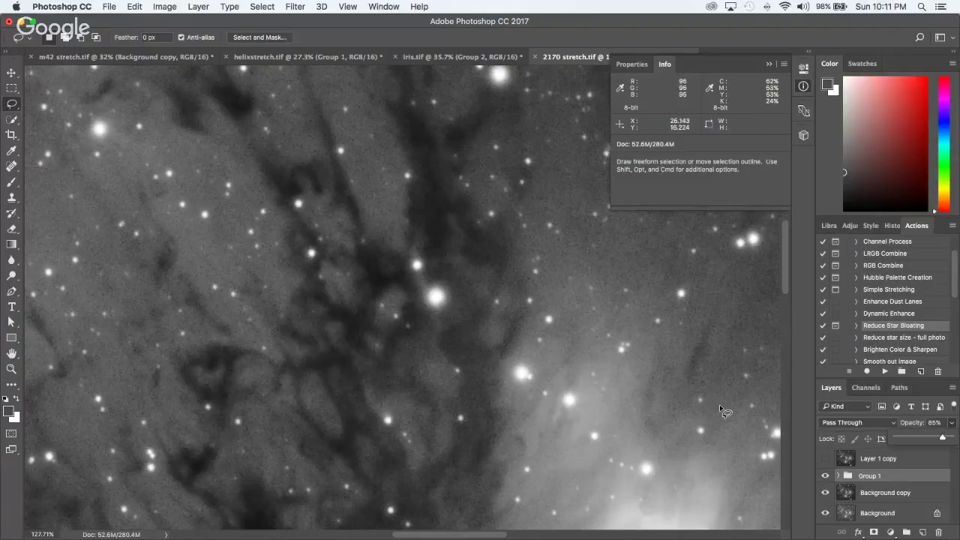
Step: Drop Group 1's opacity toward 79% and toggle the group off and on to compare
left_click_drag(943, 438, 941, 441)
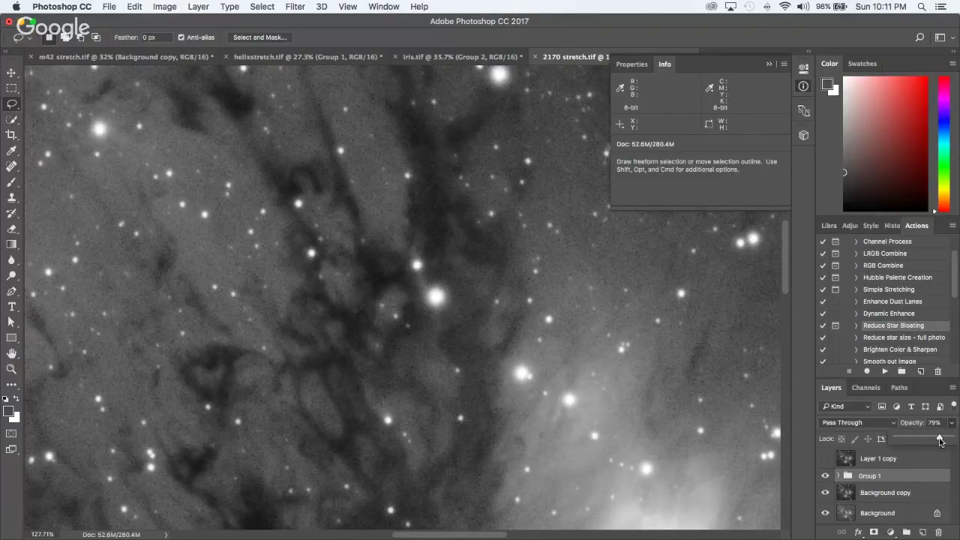
left_click(824, 477)
left_click(825, 477)
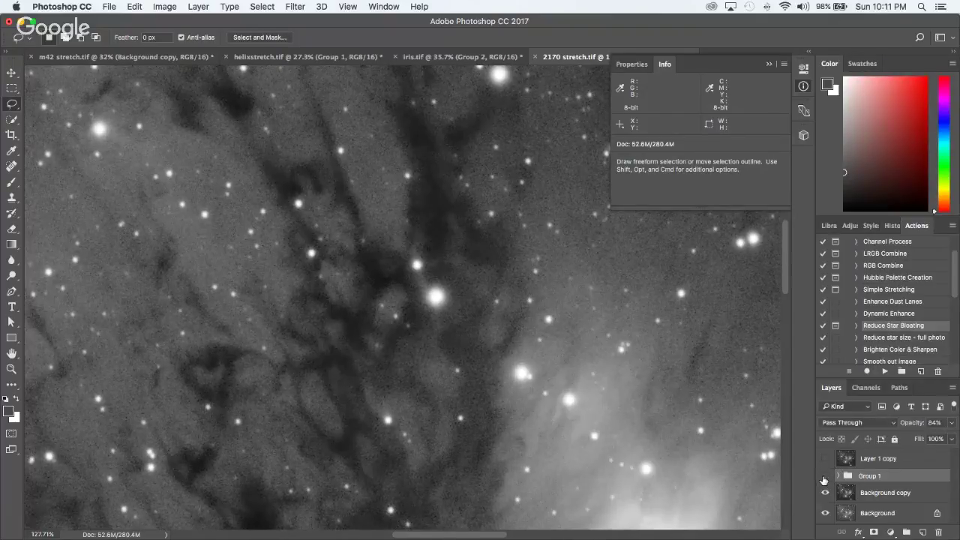
left_click(824, 477)
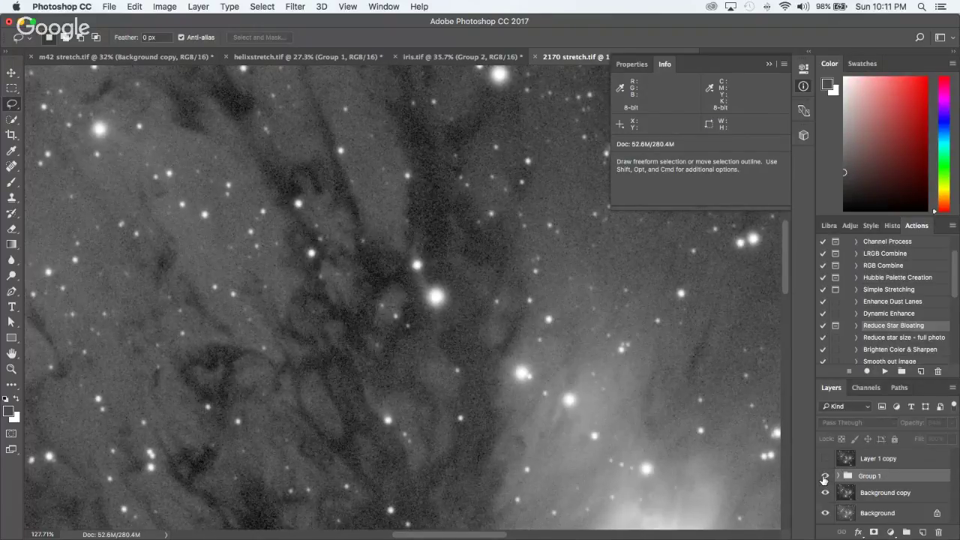
left_click(824, 477)
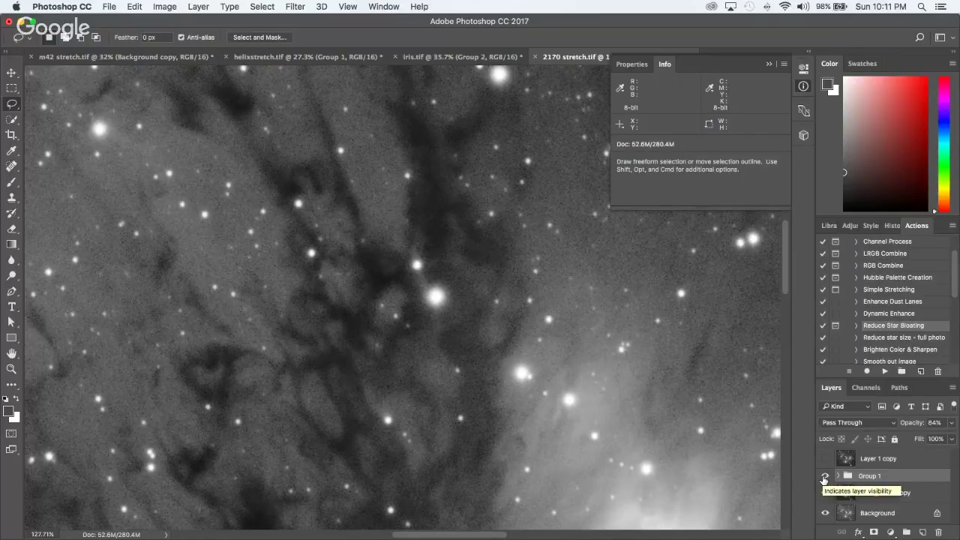
left_click(824, 478)
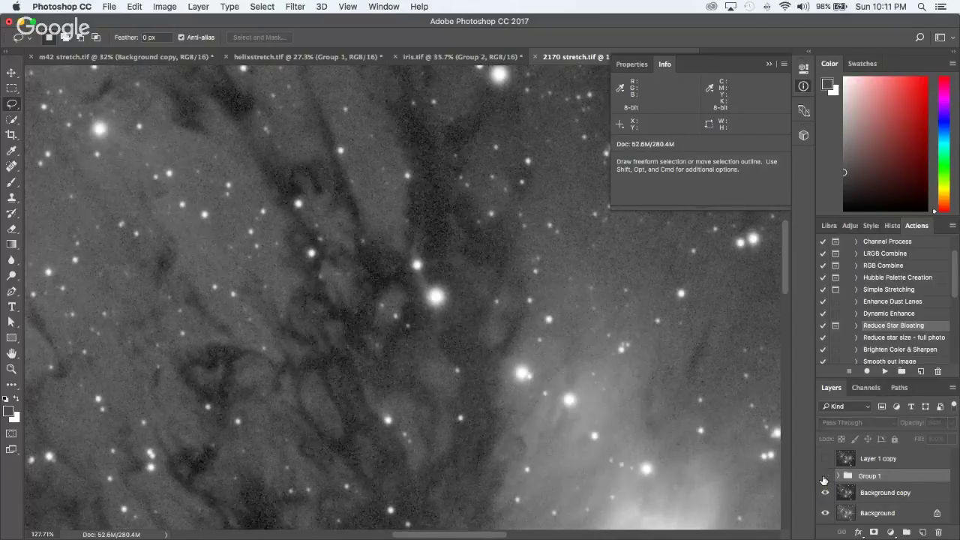
left_click(824, 477)
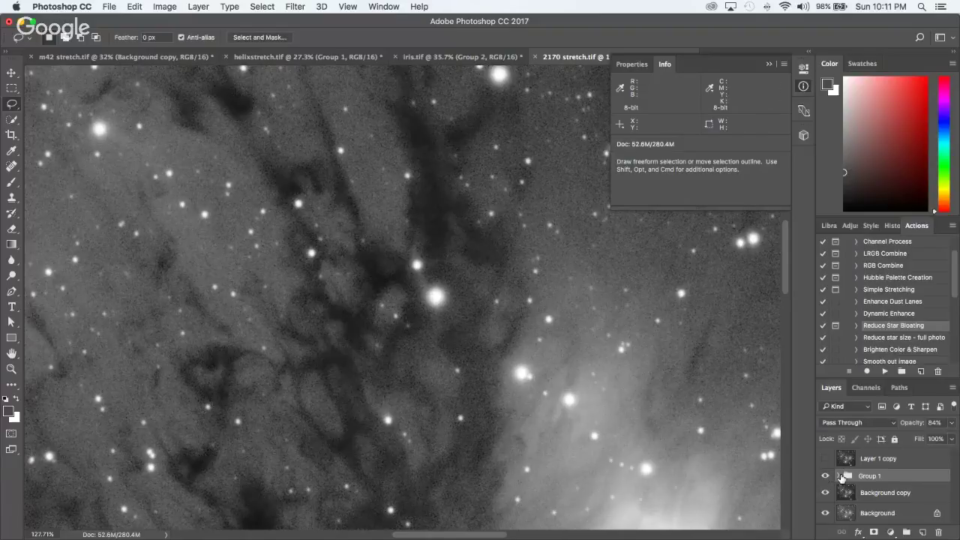
Step: Inspect Layer 1's mask inside Group 1, then hide the group and select Layer 1 copy
left_click(839, 476)
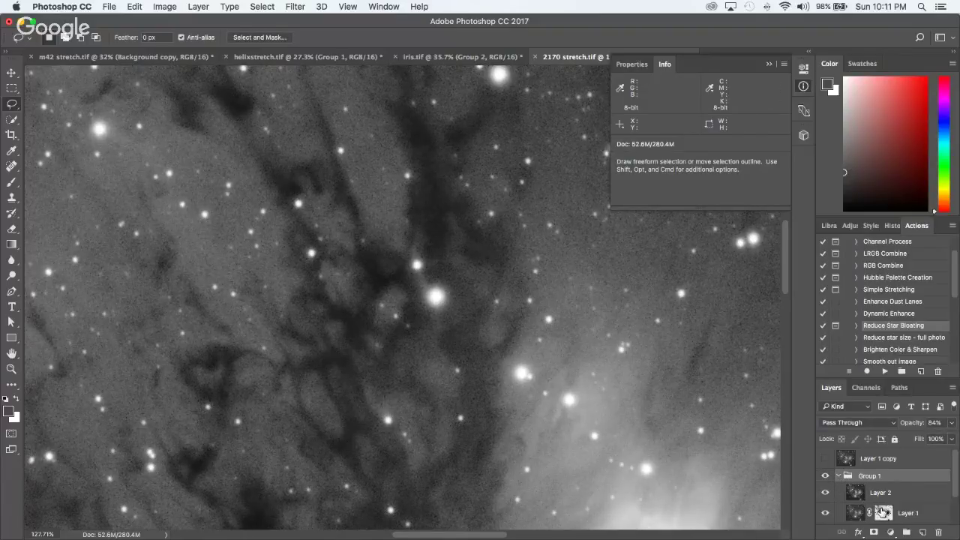
left_click(883, 512, "alt")
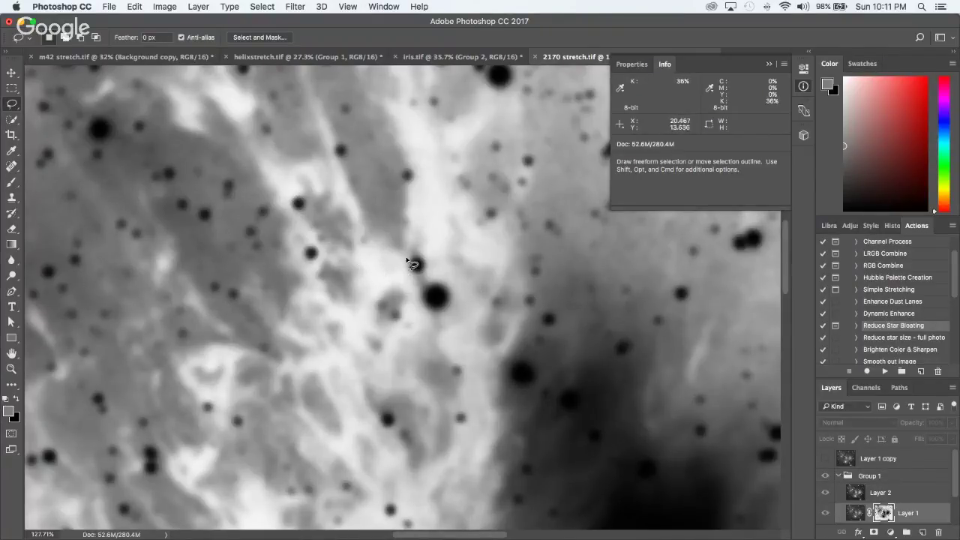
left_click(839, 476)
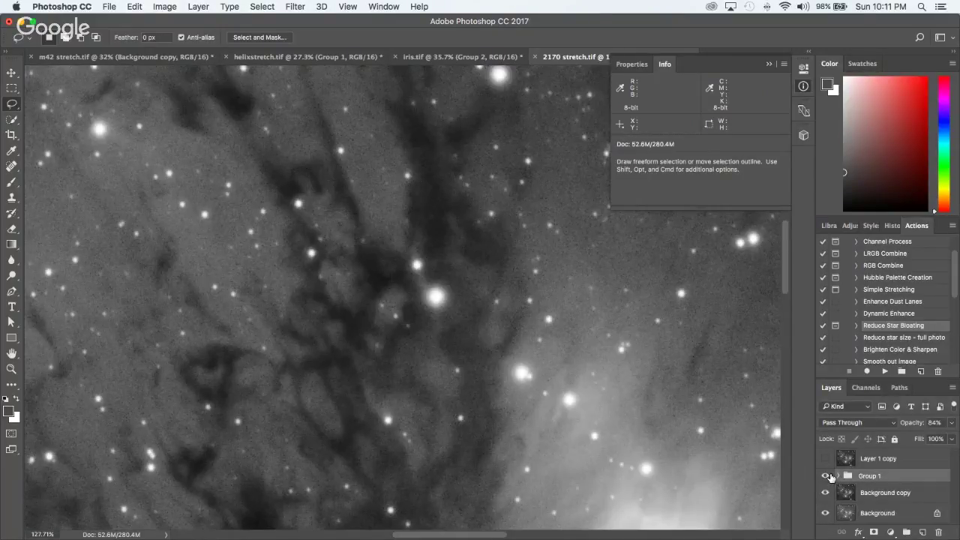
left_click(827, 475)
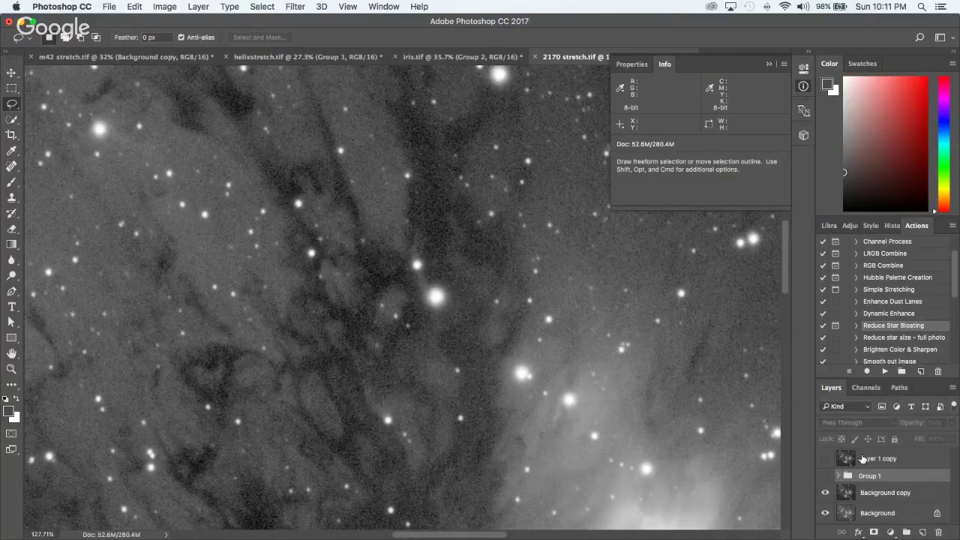
left_click(863, 458)
Step: Make Layer 1 copy visible and add a Hide All black mask to it
left_click(826, 459)
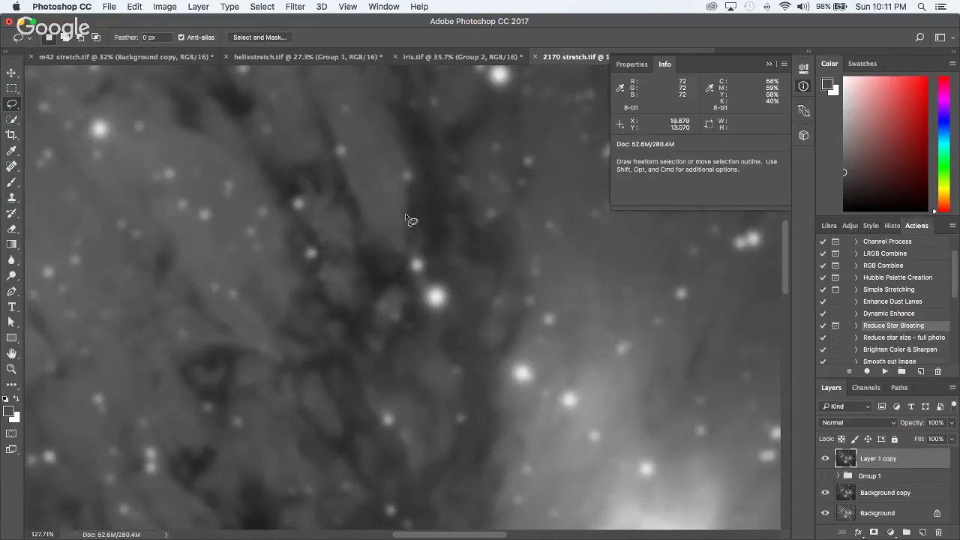
key("ctrl+Up")
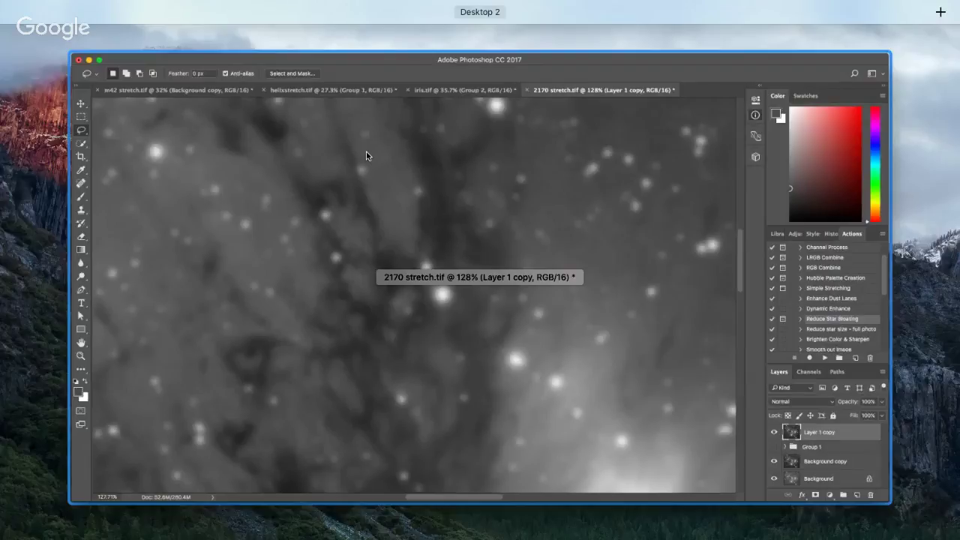
left_click(366, 156)
left_click(199, 6)
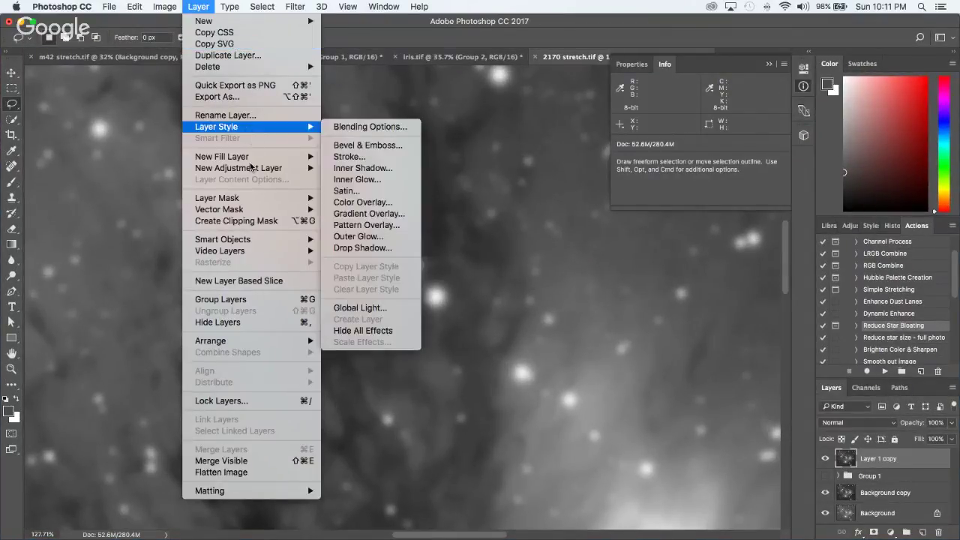
mouse_move(286, 197)
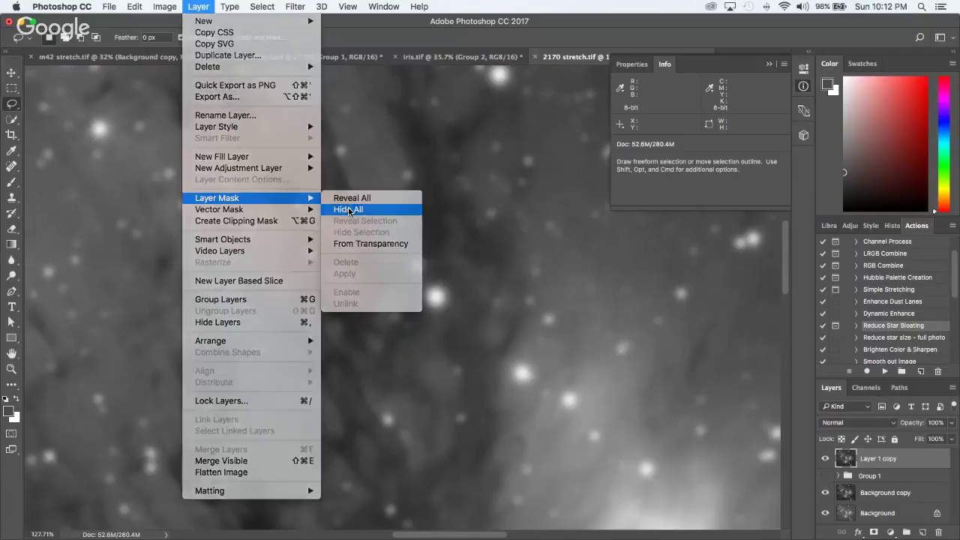
left_click(349, 210)
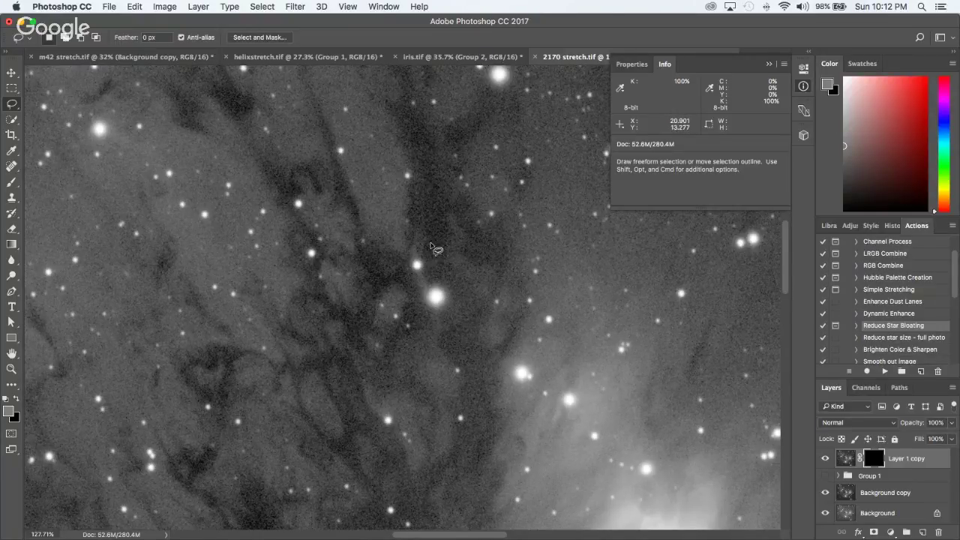
scroll(433, 247, "up", 3)
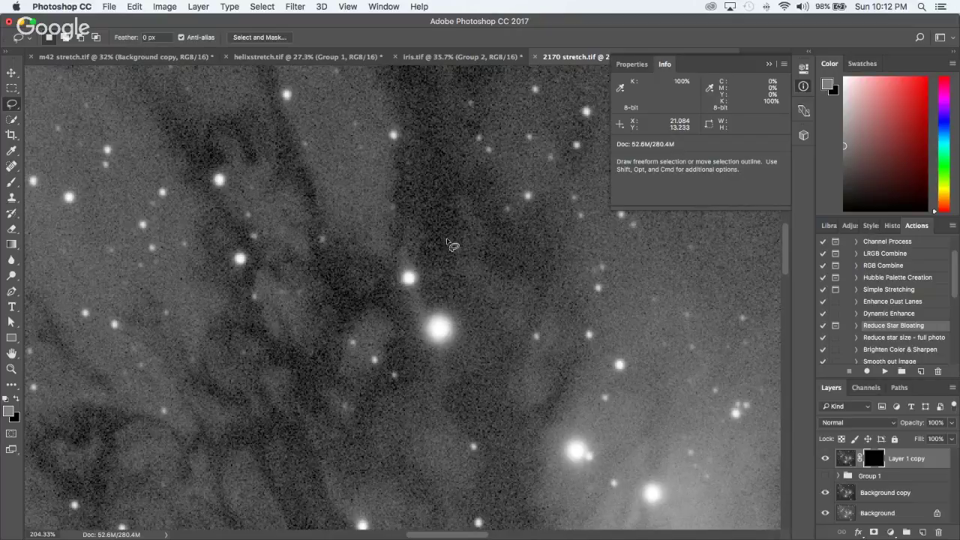
scroll(449, 244, "down", 3)
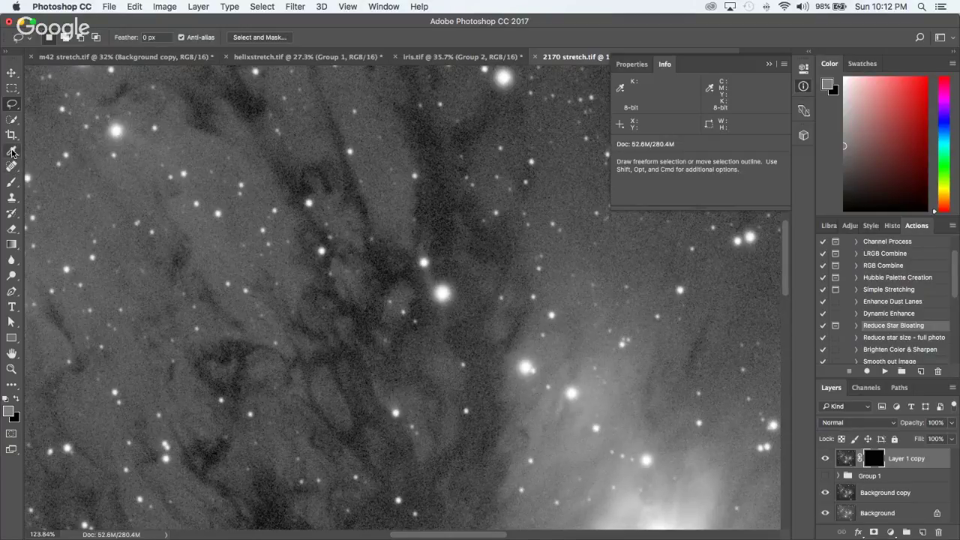
Step: Set up the Brush tool with white foreground at size 60
left_click(11, 152)
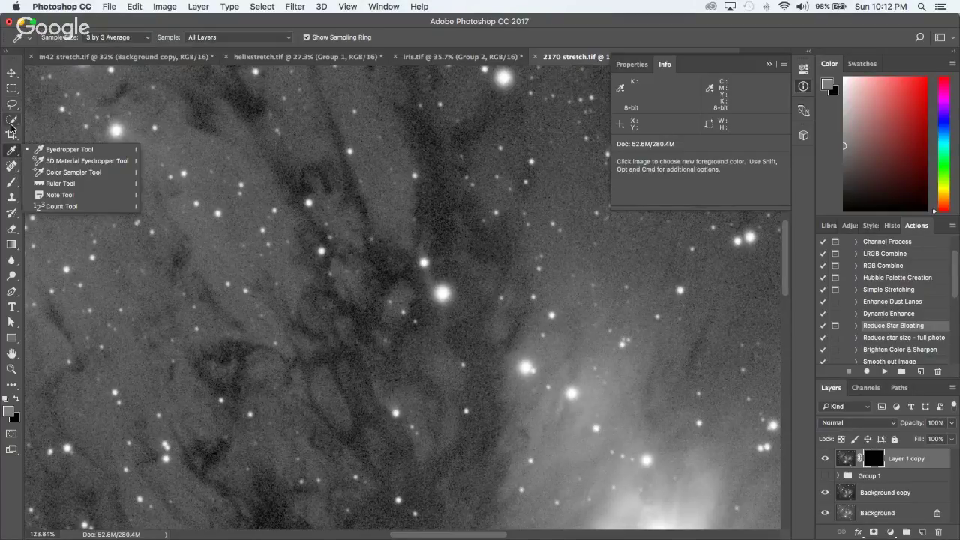
left_click(10, 184)
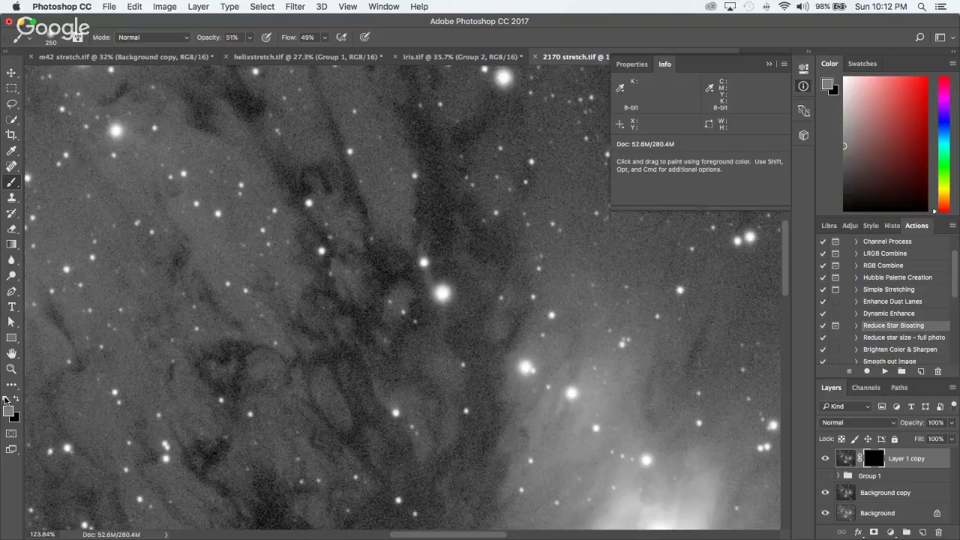
left_click(6, 399)
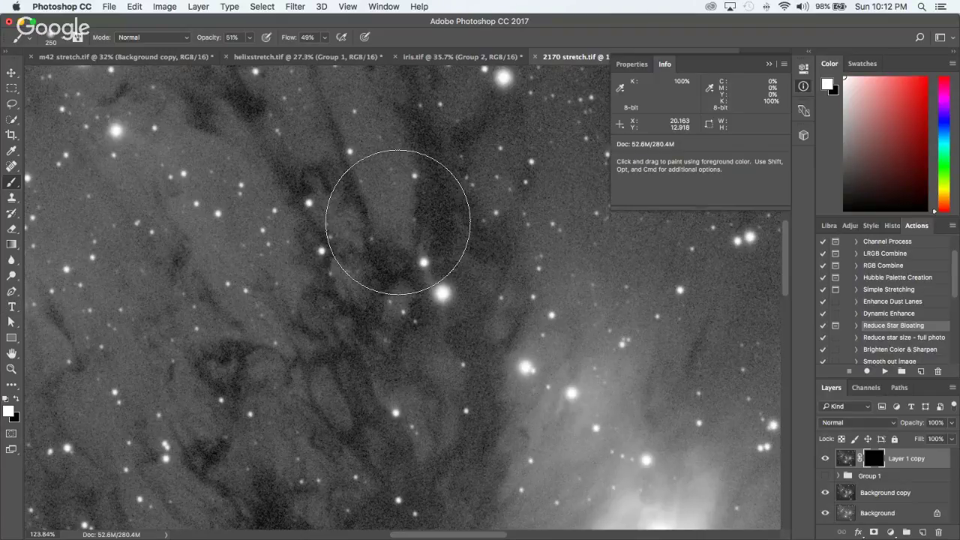
key("bracketleft")
key("bracketleft")
key("bracketleft")
key("bracketleft")
key("bracketleft")
key("bracketleft")
key("bracketleft")
key("bracketleft")
key("bracketleft")
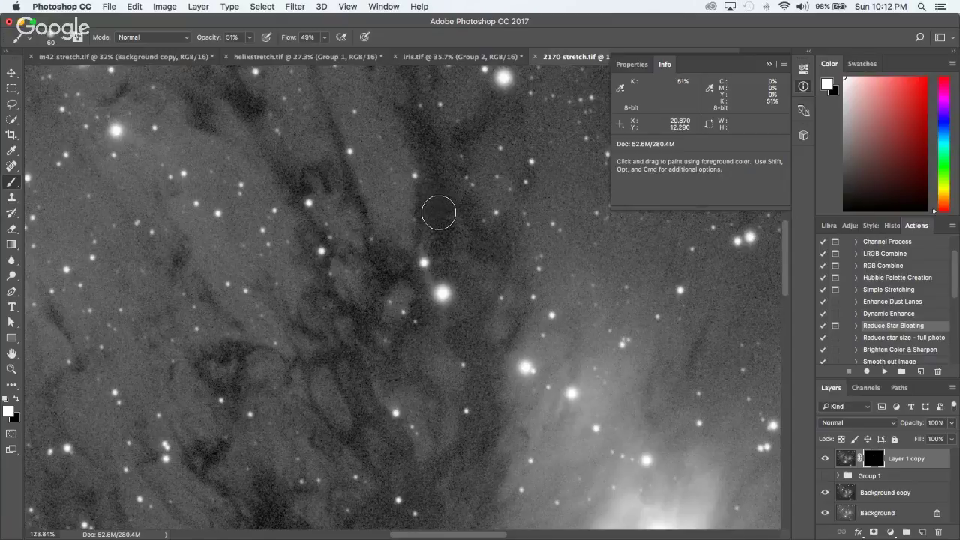
Step: Paint white on the mask along the dark dust lane above the bright central star
left_click(440, 210)
left_click_drag(441, 236, 444, 225)
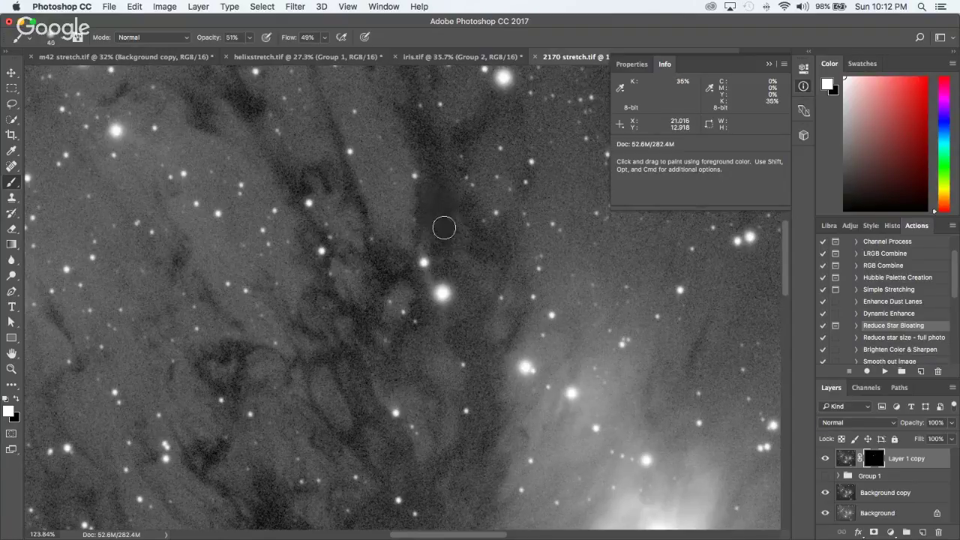
key("bracketleft")
key("bracketleft")
key("bracketleft")
scroll(373, 351, "up", 2)
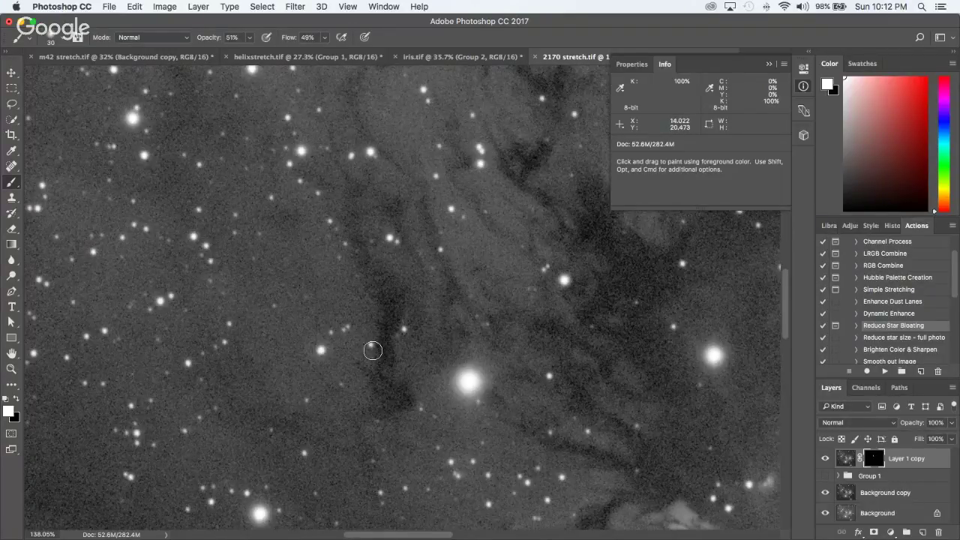
scroll(373, 350, "up", 4)
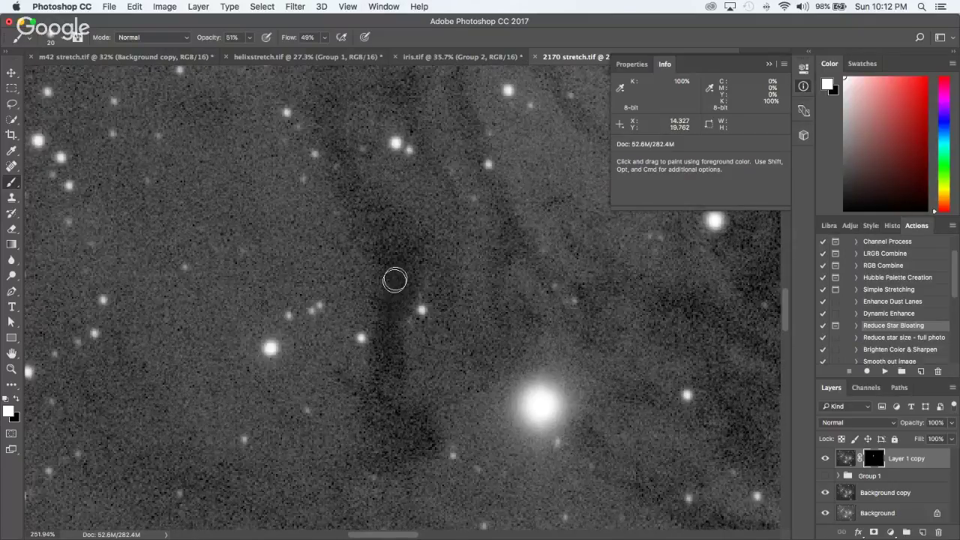
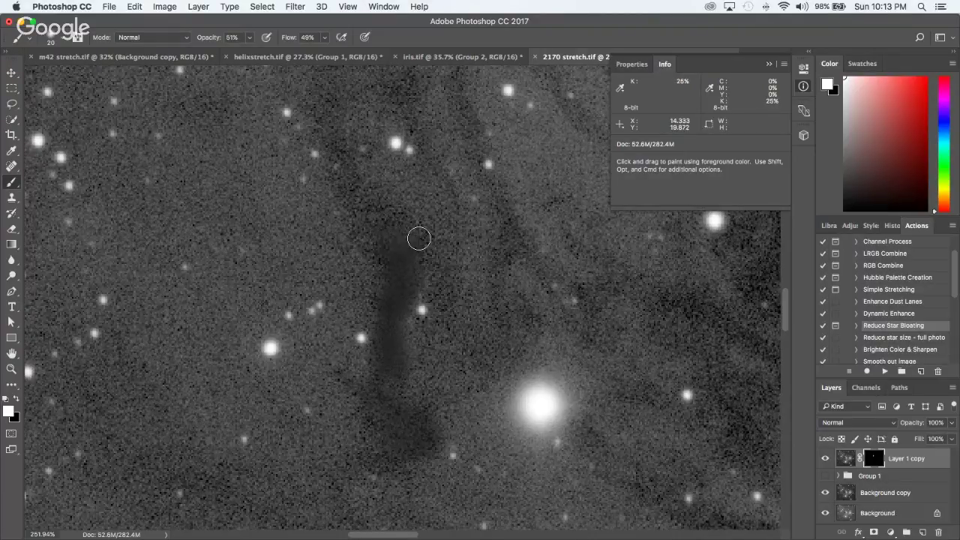
Step: Shrink the brush, compare the dust lanes with Layer 1 copy on and off, and leave it hidden
key("[")
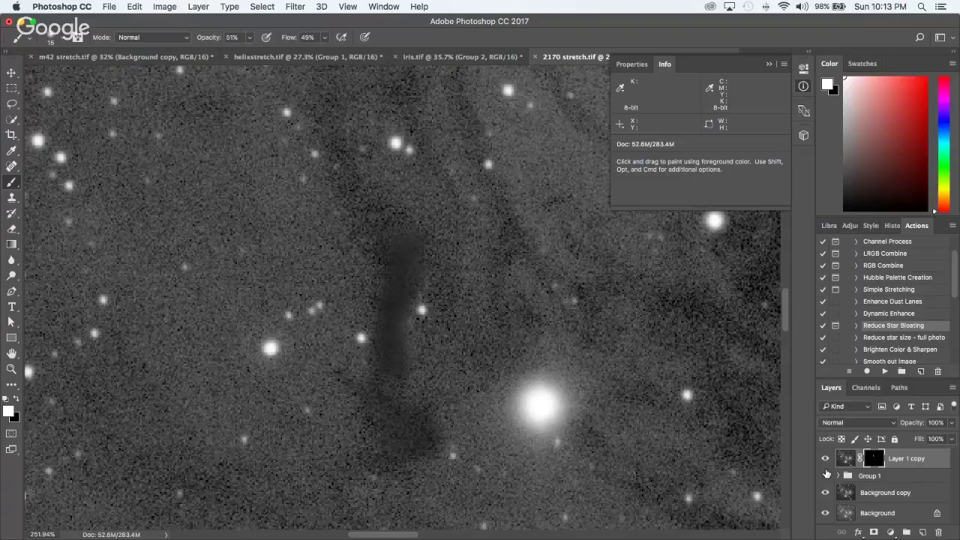
left_click(825, 459)
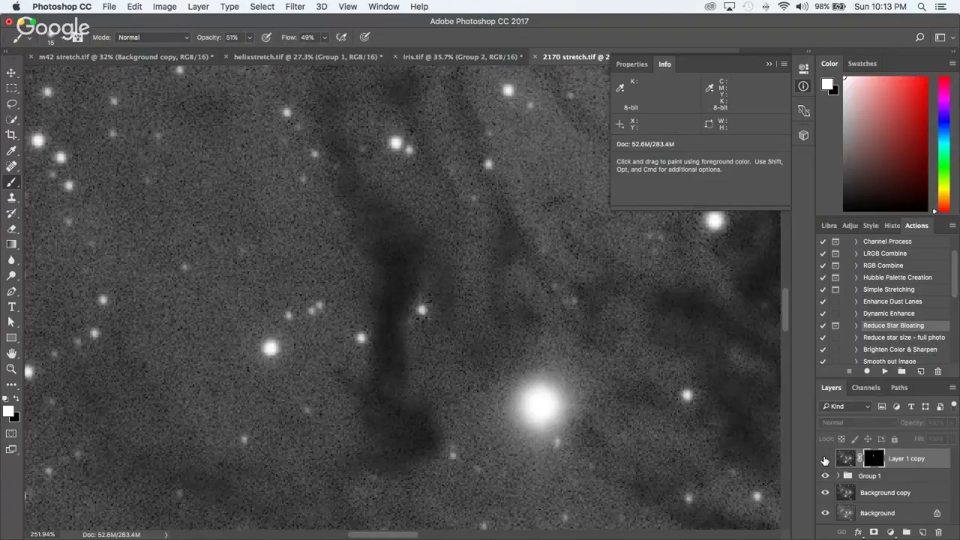
left_click(825, 459)
left_click(825, 459)
left_click(825, 459)
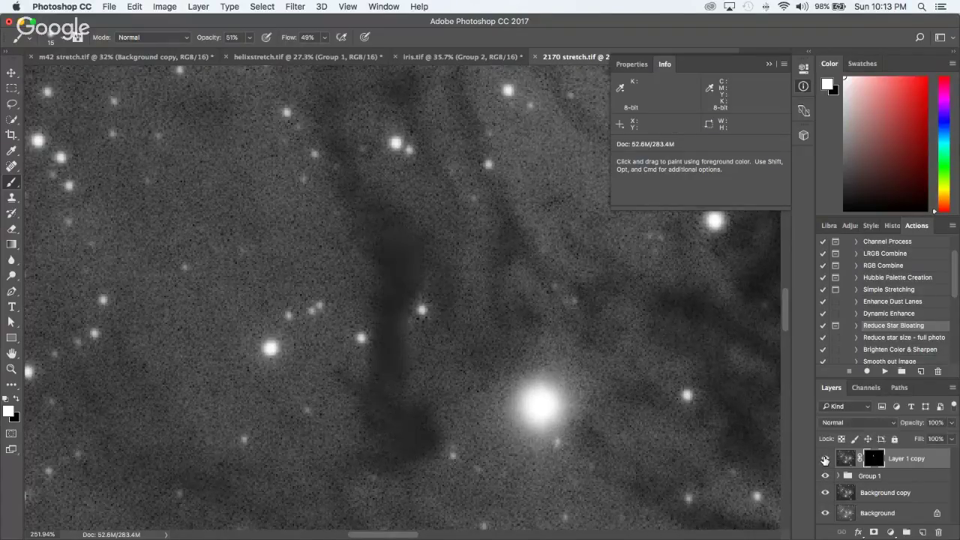
left_click(825, 459)
left_click(826, 459)
left_click(825, 459)
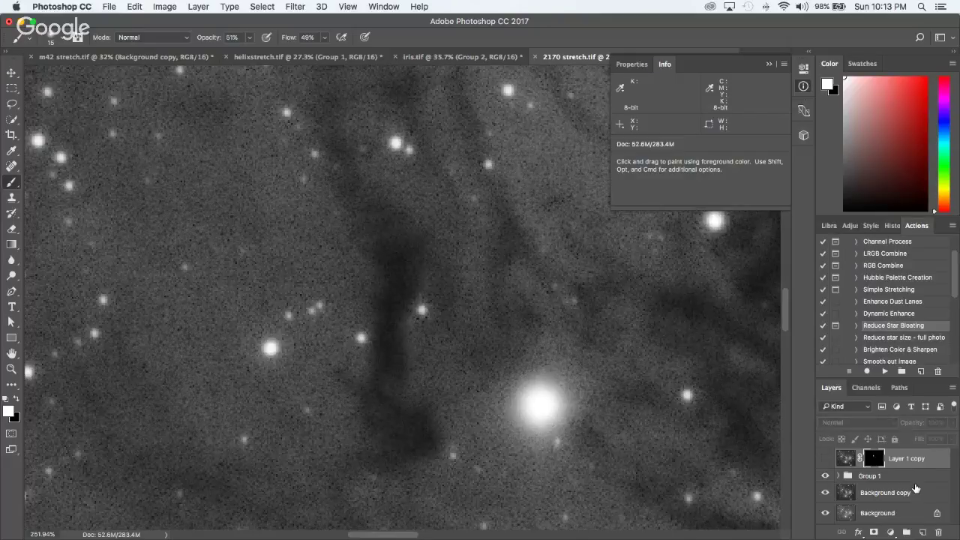
Step: Fit the nebula on screen, zoom in, and compare the dust lanes with Group 1 toggled off and on
key("super+0")
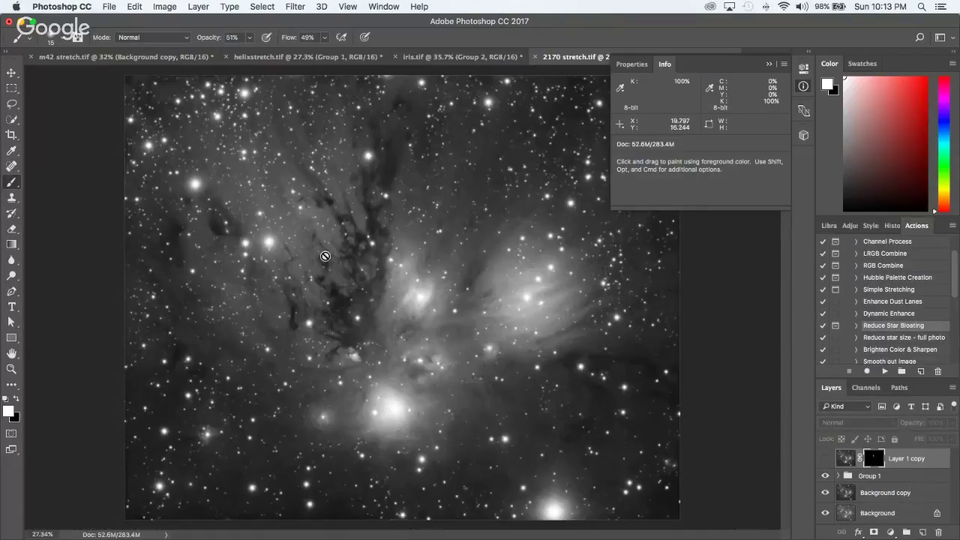
scroll(320, 252, "up", 3)
scroll(382, 289, "up", 3)
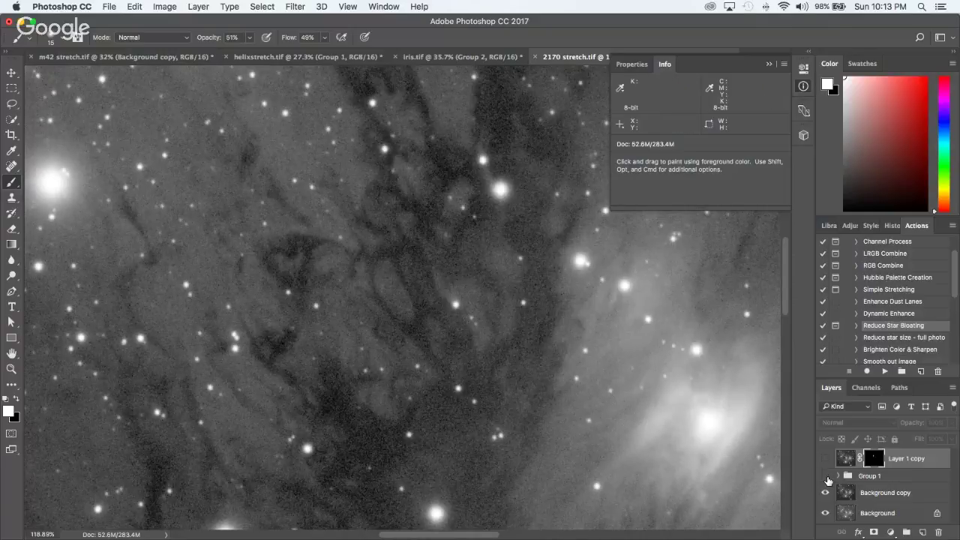
key("super+0")
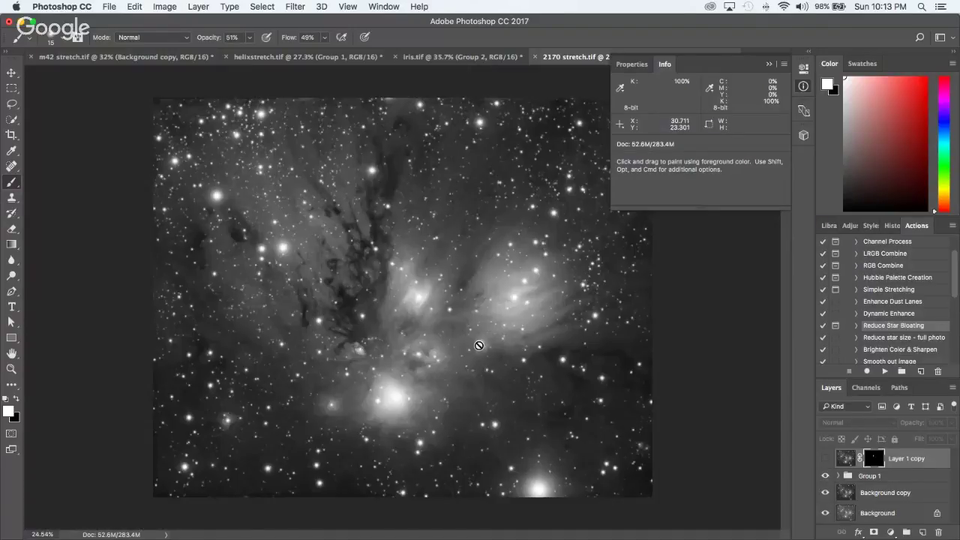
scroll(353, 242, "up", 5)
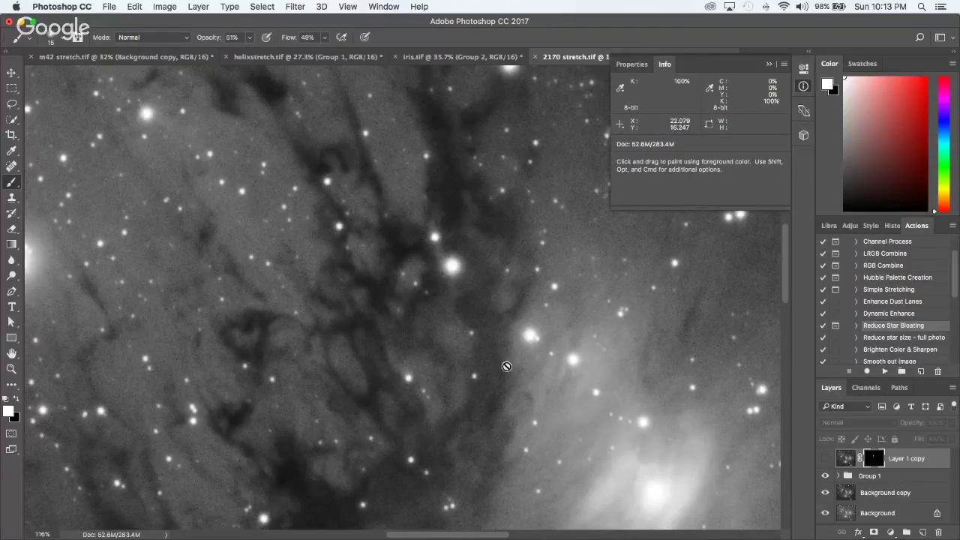
scroll(505, 364, "up", 2)
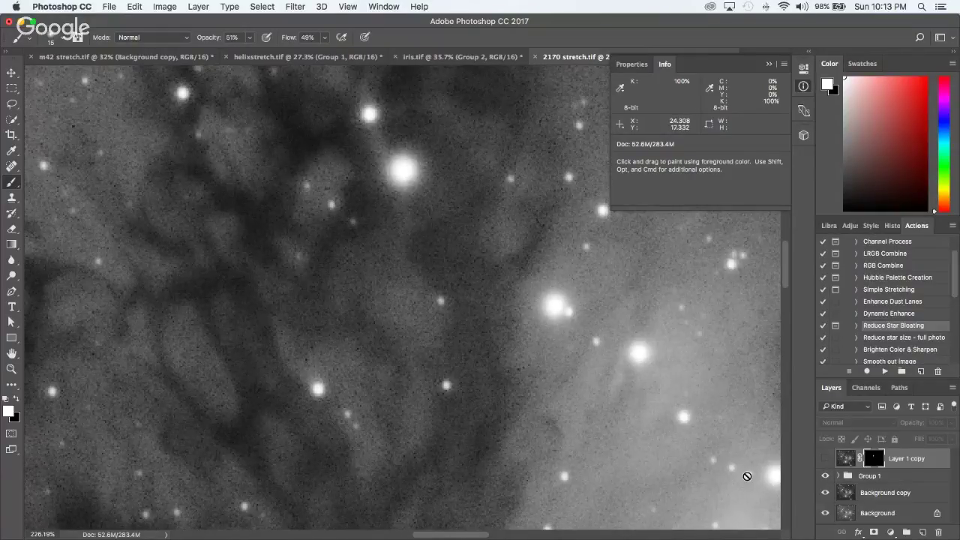
left_click(826, 476)
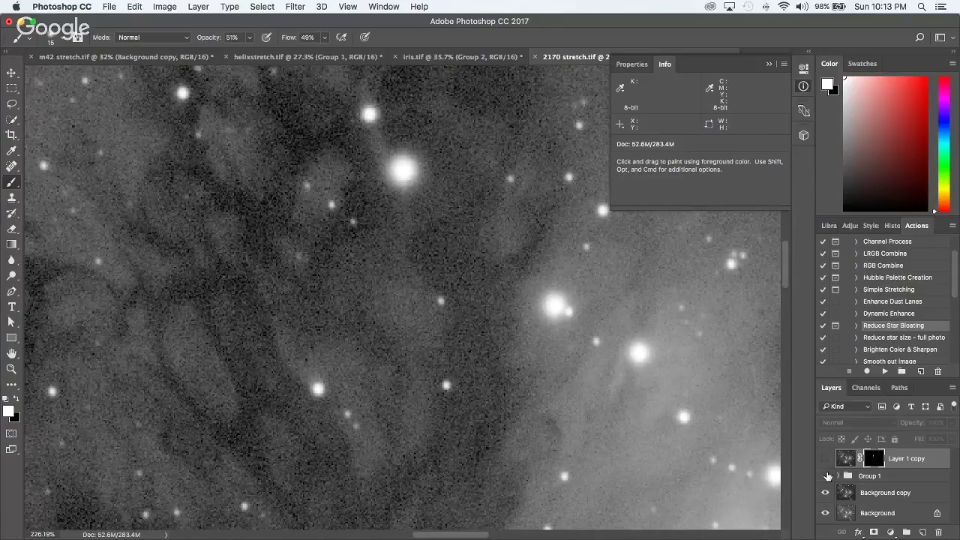
left_click(826, 476)
left_click(826, 476)
left_click(826, 476)
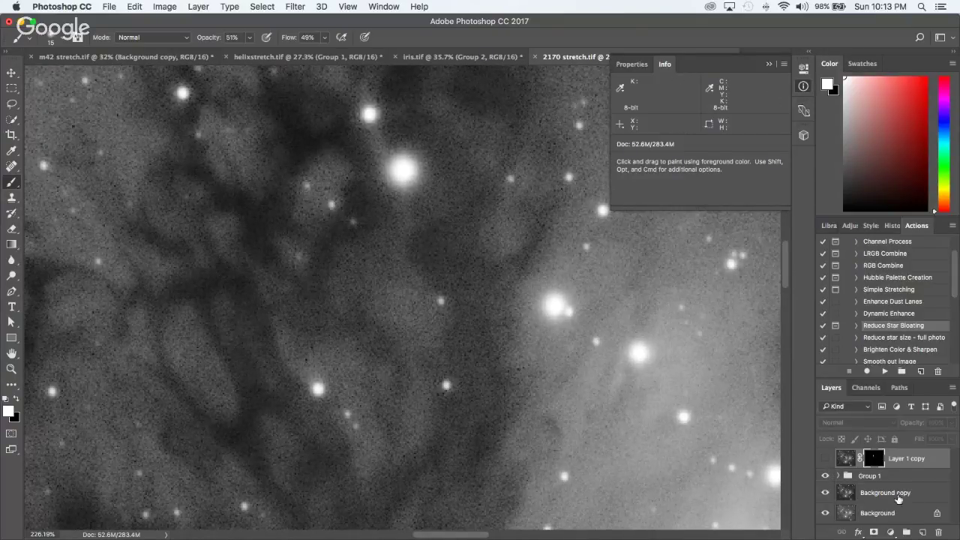
Step: Select Layer 2 in Group 1 and build a Curves adjustment with the shadow point lowered and a midtone anchor
left_click(838, 475)
left_click(880, 492)
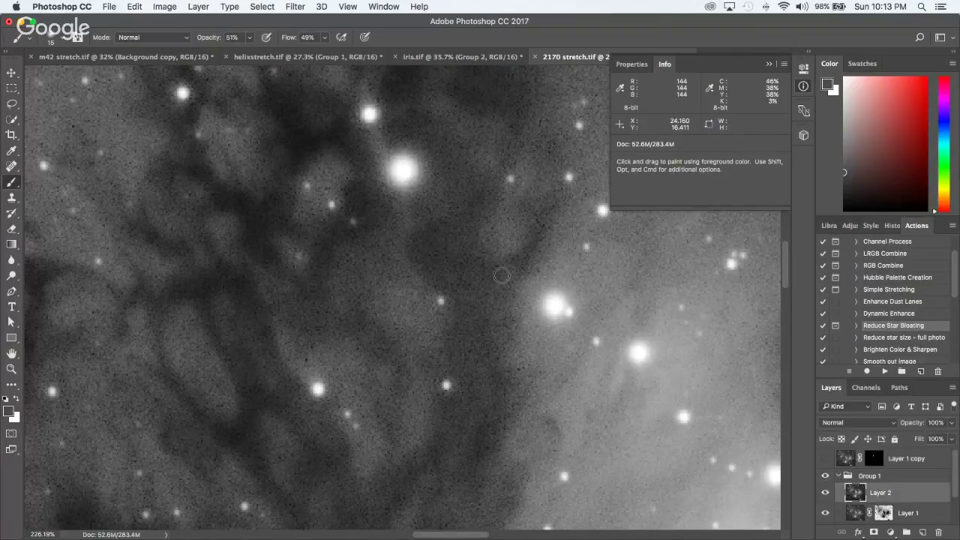
key("i")
key("super+m")
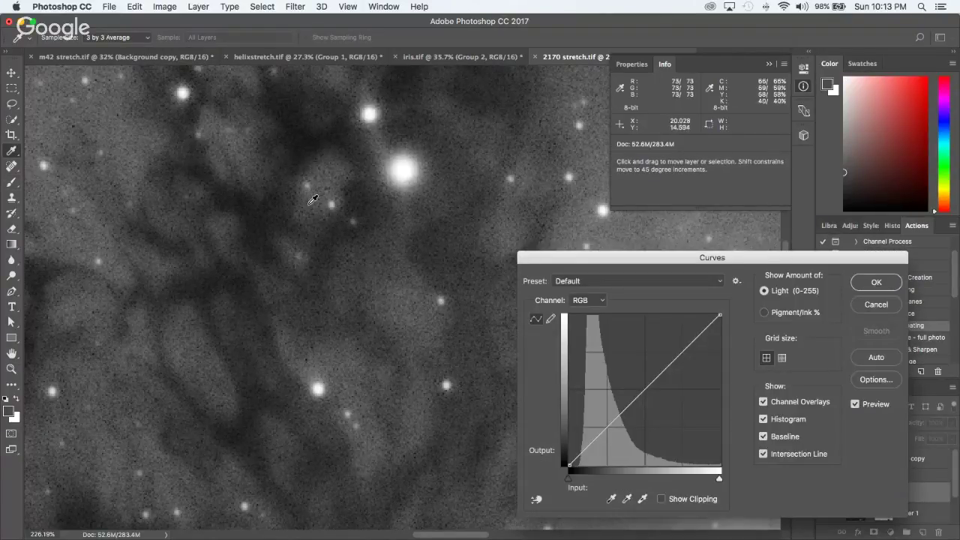
left_click(279, 191, "super")
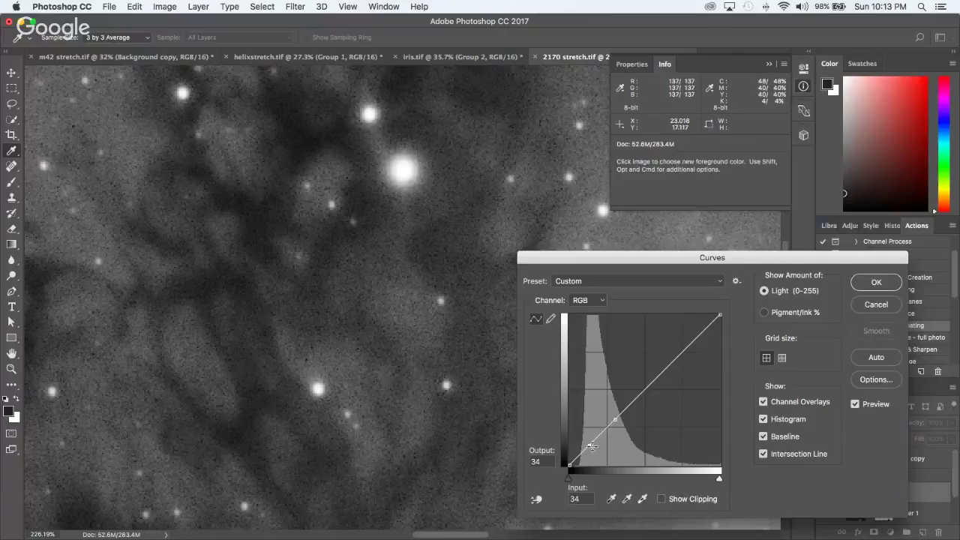
left_click_drag(590, 446, 593, 450)
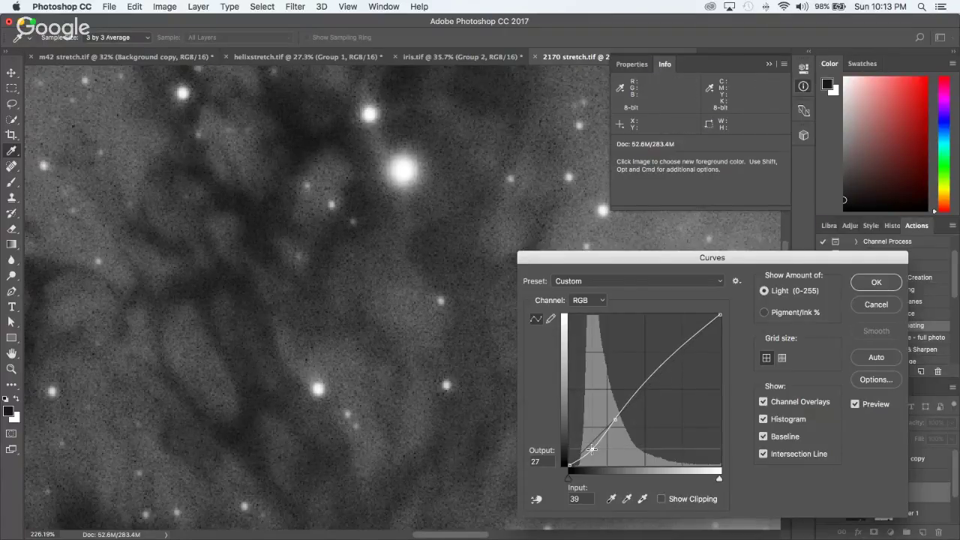
left_click(635, 398)
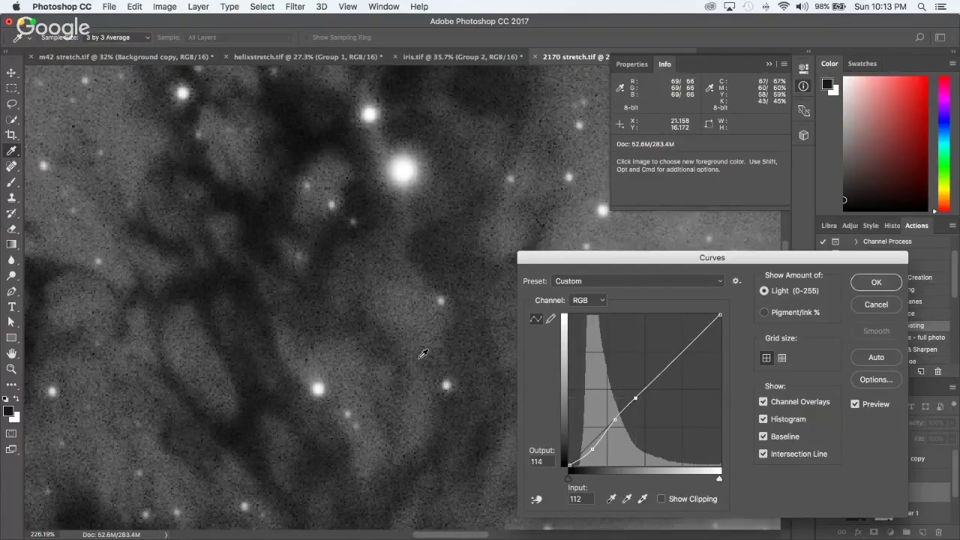
Step: Check the darker shadows with the Curves preview off and on, then apply the curve
scroll(424, 354, "down", 3)
scroll(423, 355, "down", 2)
scroll(423, 354, "down", 7)
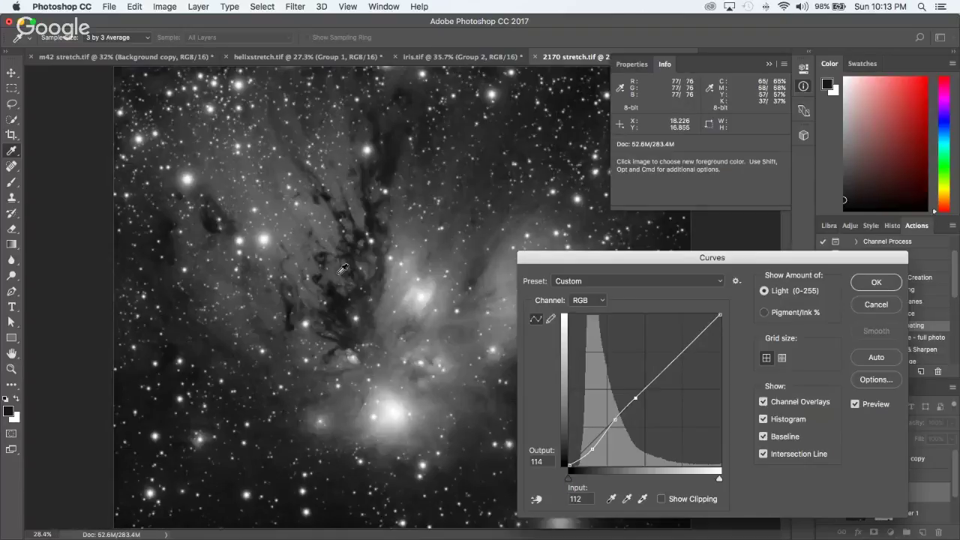
left_click(856, 405)
left_click(855, 404)
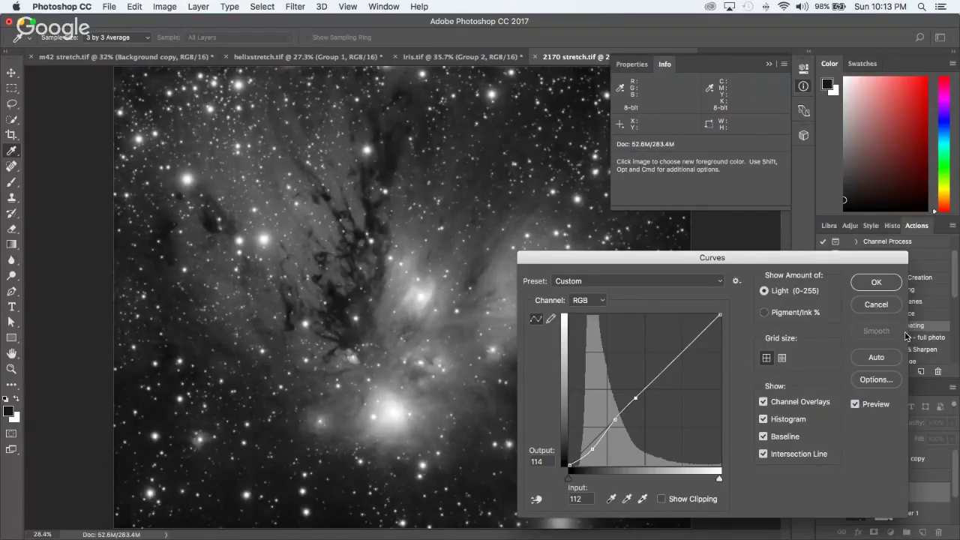
left_click(876, 285)
Step: Return to the full-screen image and compare the dust lanes with Group 1 hidden and shown
scroll(396, 188, "up", 3)
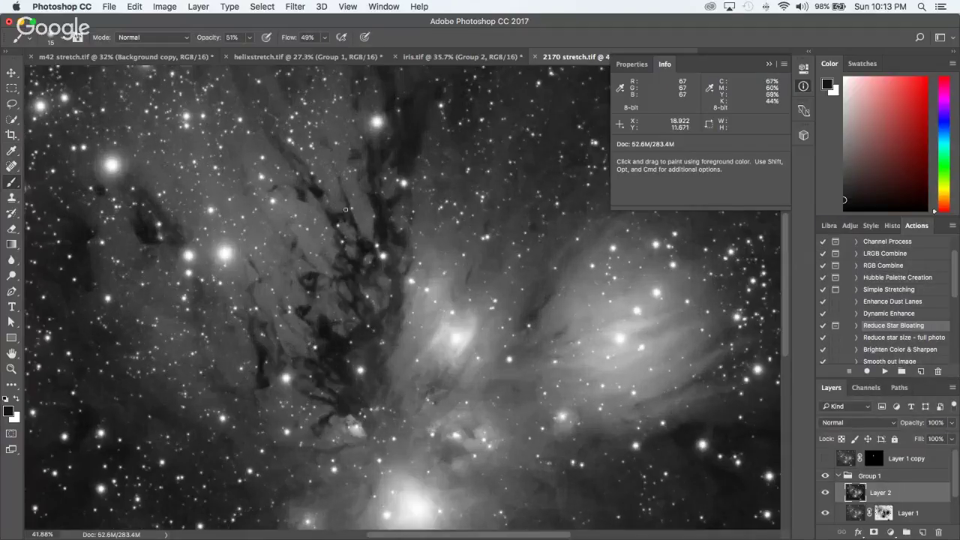
scroll(345, 210, "up", 6)
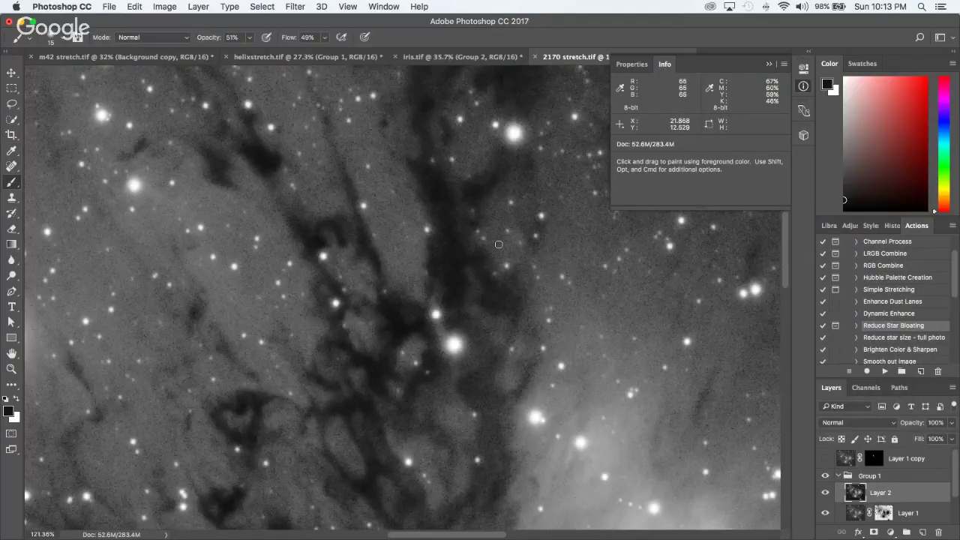
key("ctrl+Up")
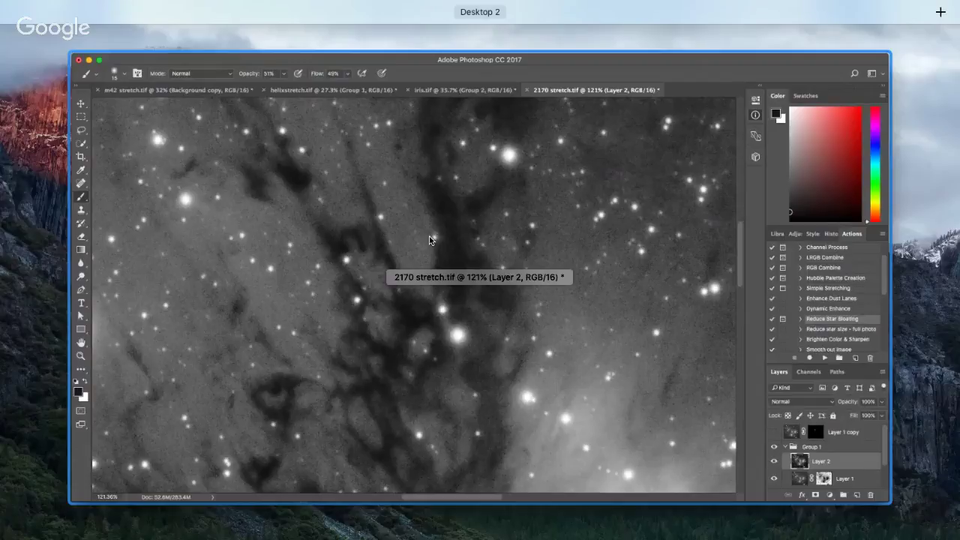
left_click(430, 240)
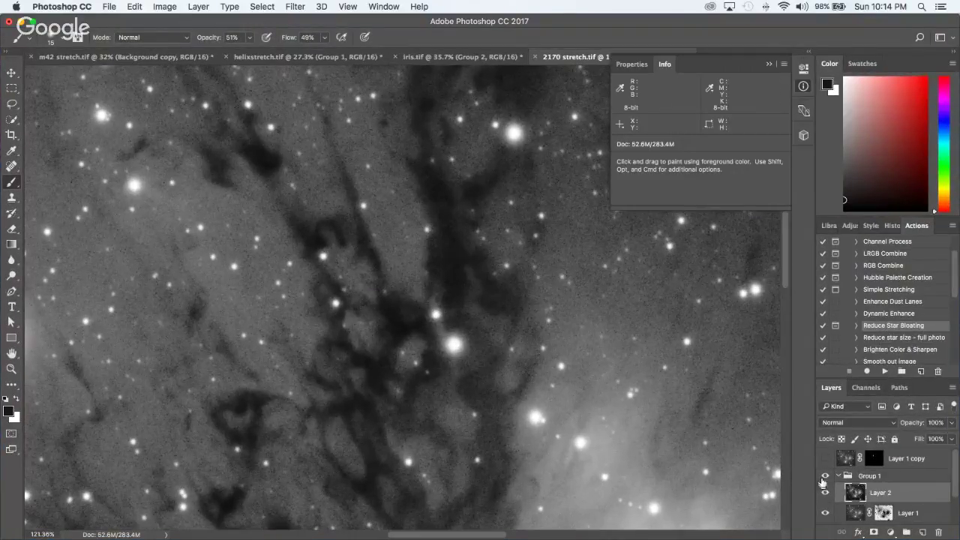
left_click(825, 476)
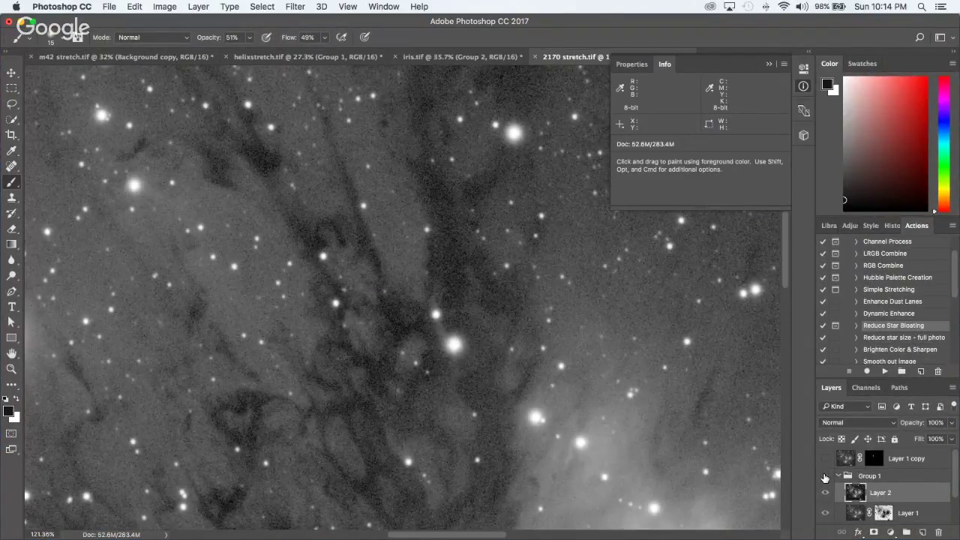
left_click(825, 476)
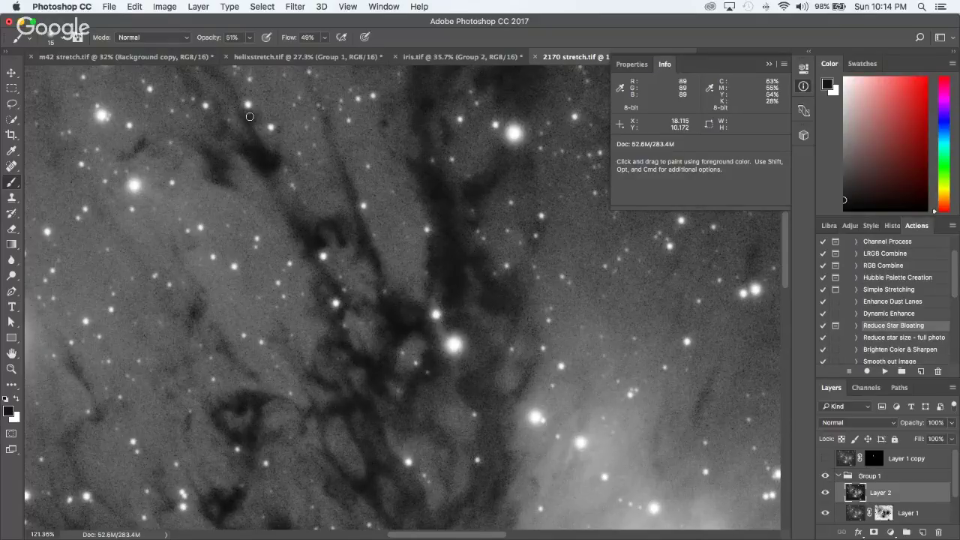
Step: Switch to m42 stretch.tif, fit it on screen, and zoom into the Orion Nebula core
left_click(160, 57)
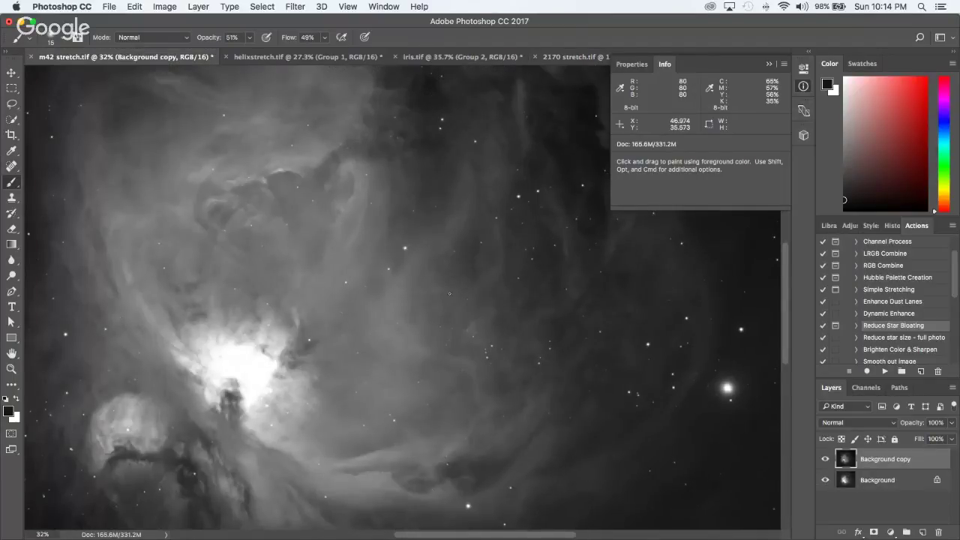
key("super+0")
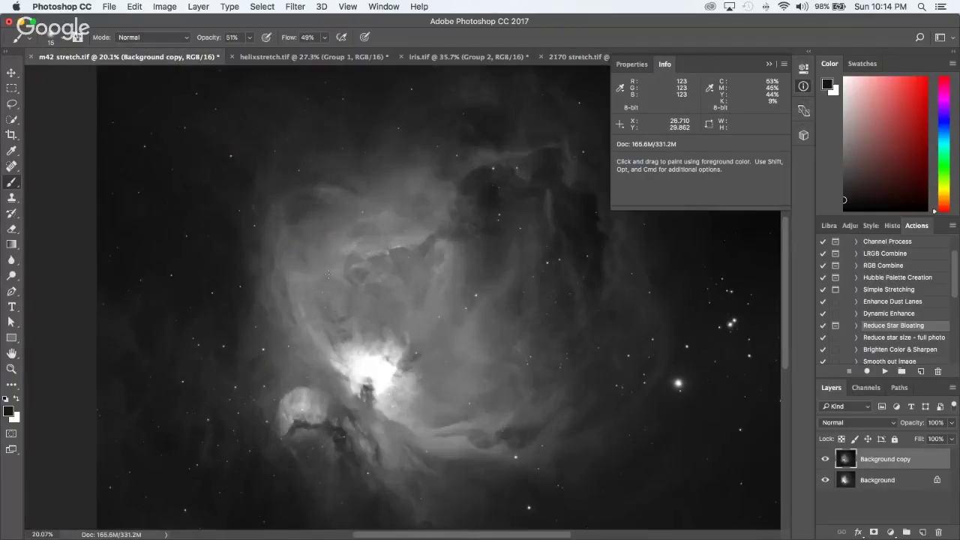
scroll(327, 274, "up", 3)
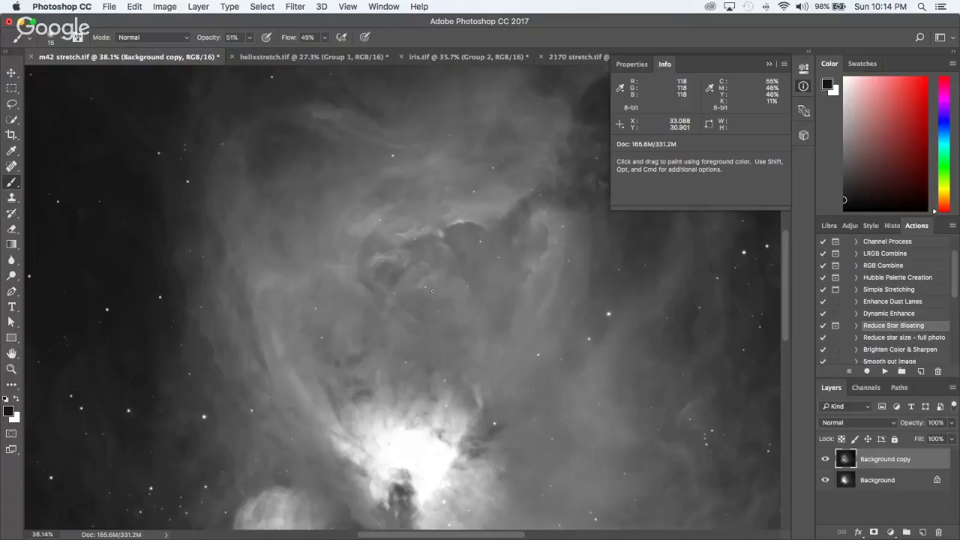
scroll(432, 290, "down", 2)
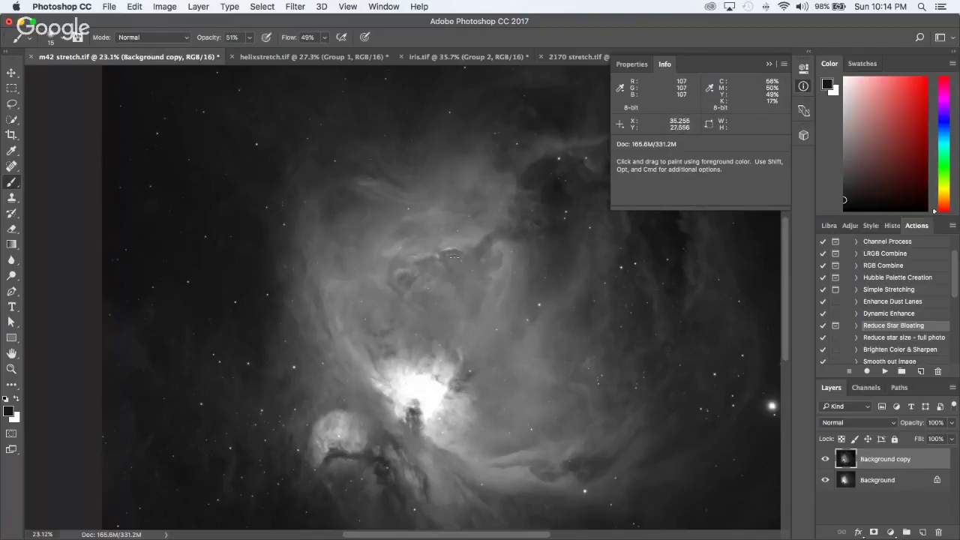
scroll(443, 237, "up", 1)
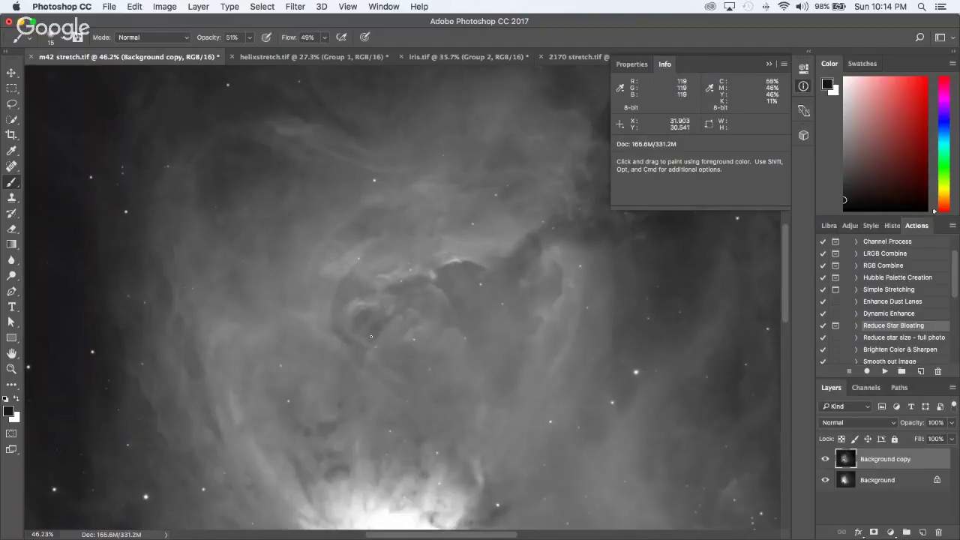
Step: Select the whole canvas, Copy Merged, and paste the merged nebula as new layers
left_click(277, 5)
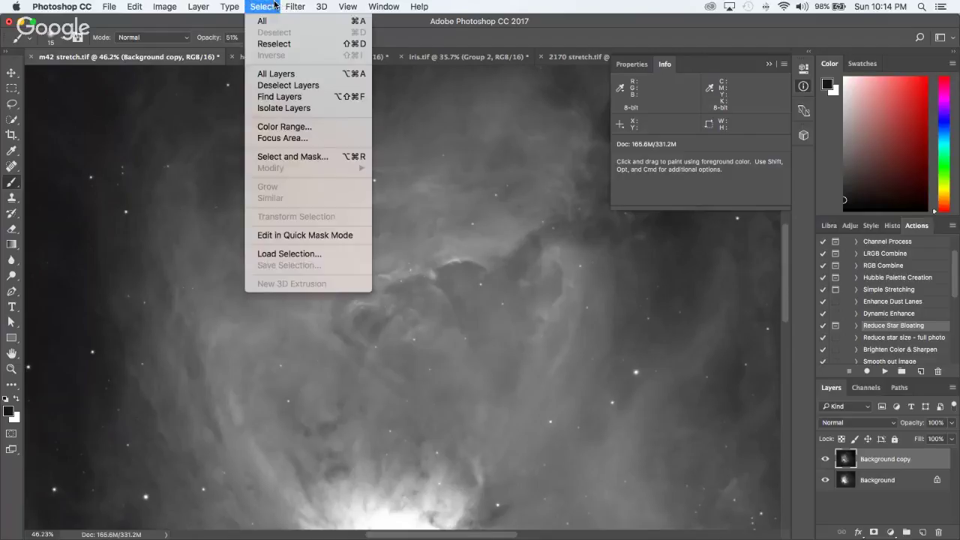
left_click(263, 20)
left_click(135, 6)
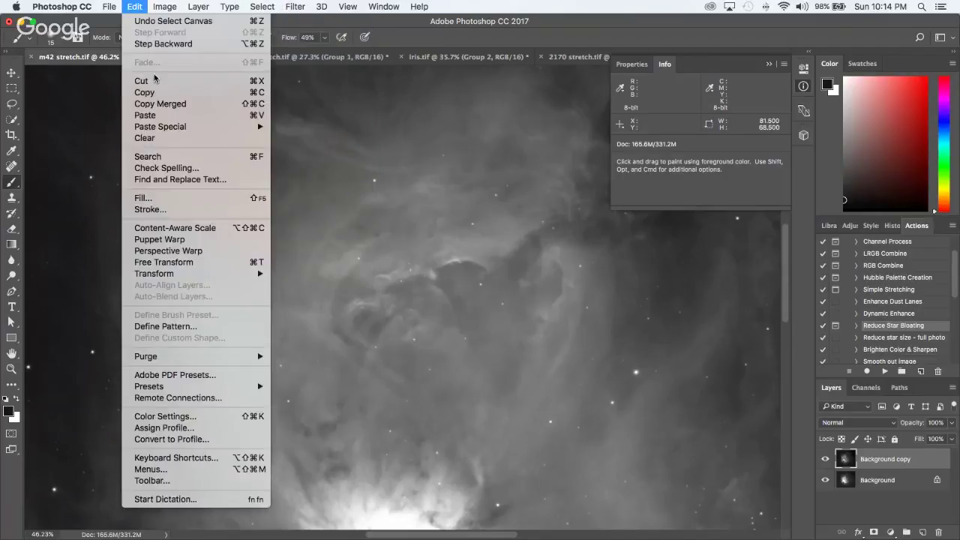
left_click(193, 104)
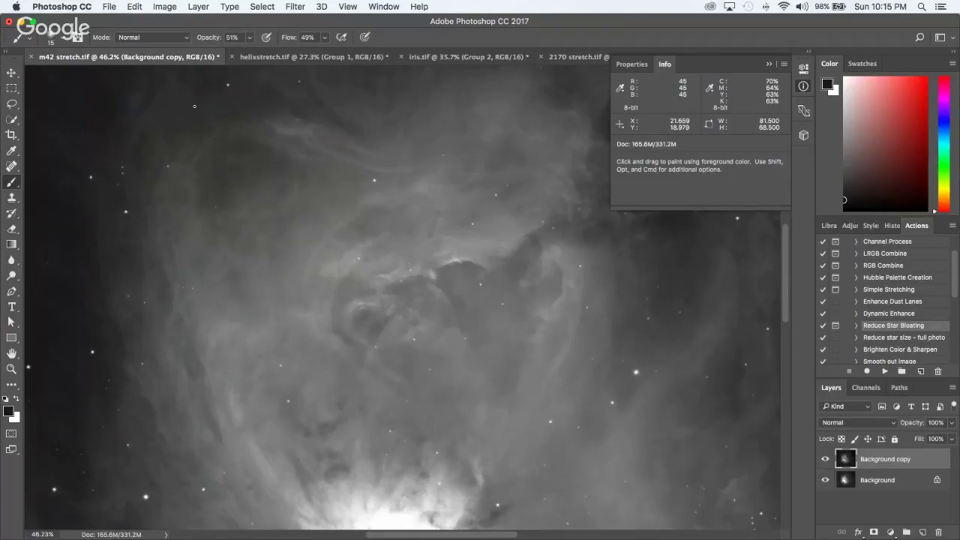
key("super+v")
key("super+v")
key("super+v")
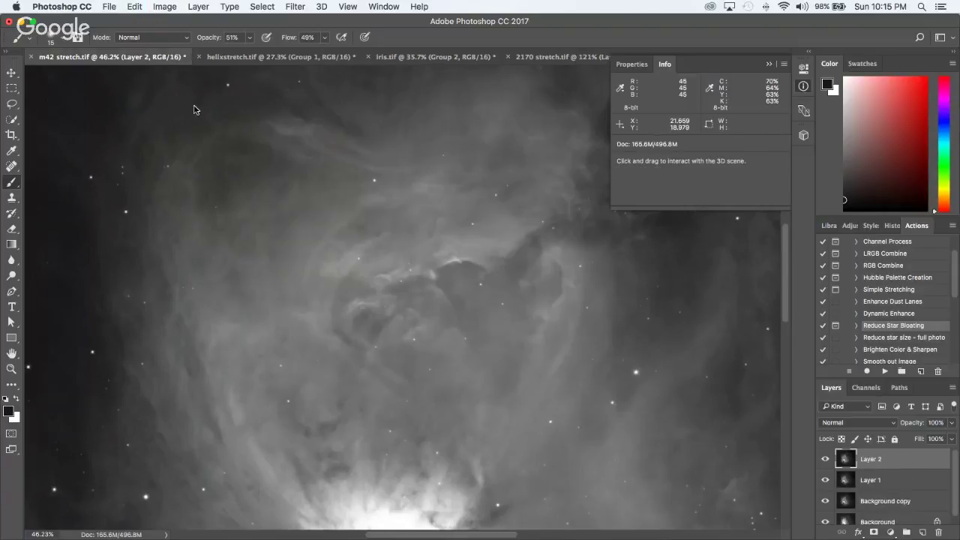
key("super+v")
key("super+v")
key("super+v")
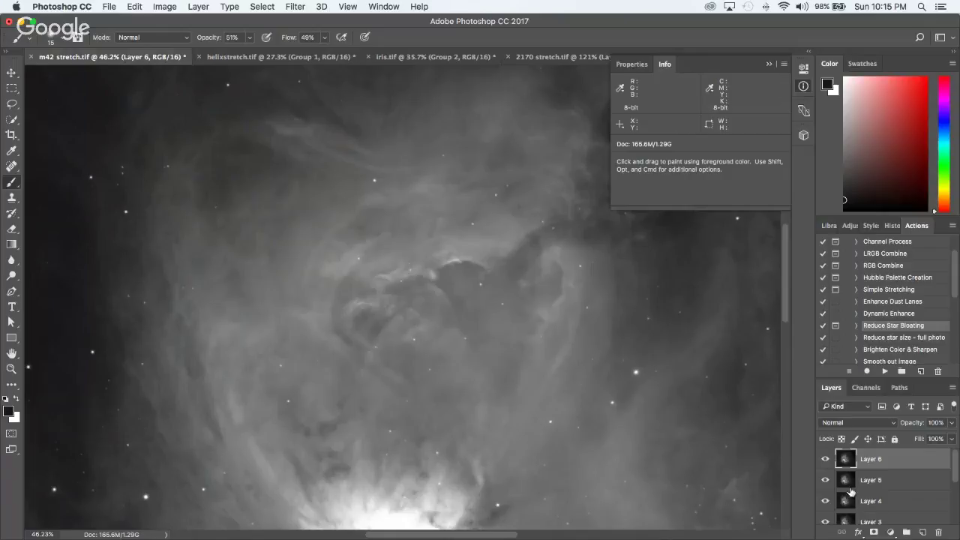
Step: Select Layer 1 and Layer 2 together and group them into Group 1
scroll(901, 484, "down", 4)
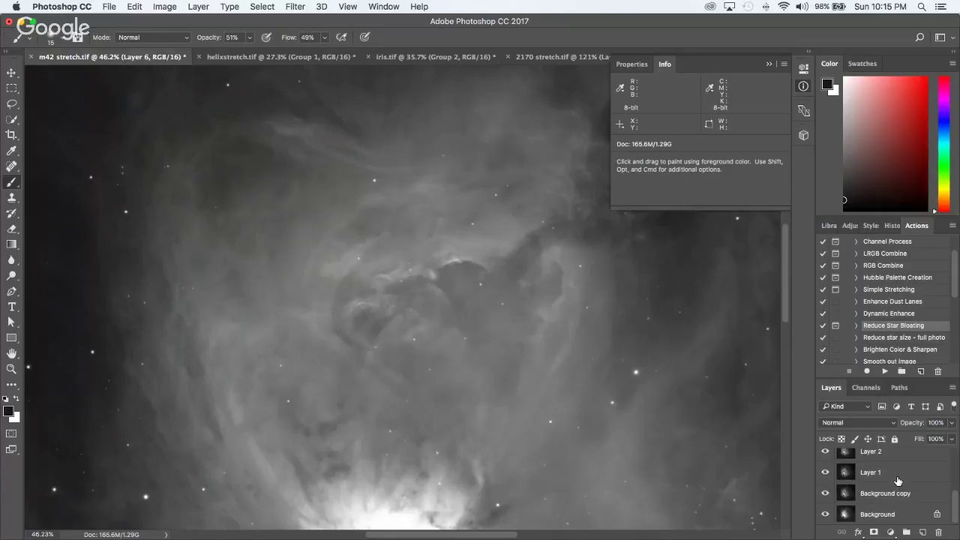
left_click(898, 481)
scroll(898, 481, "up", 4)
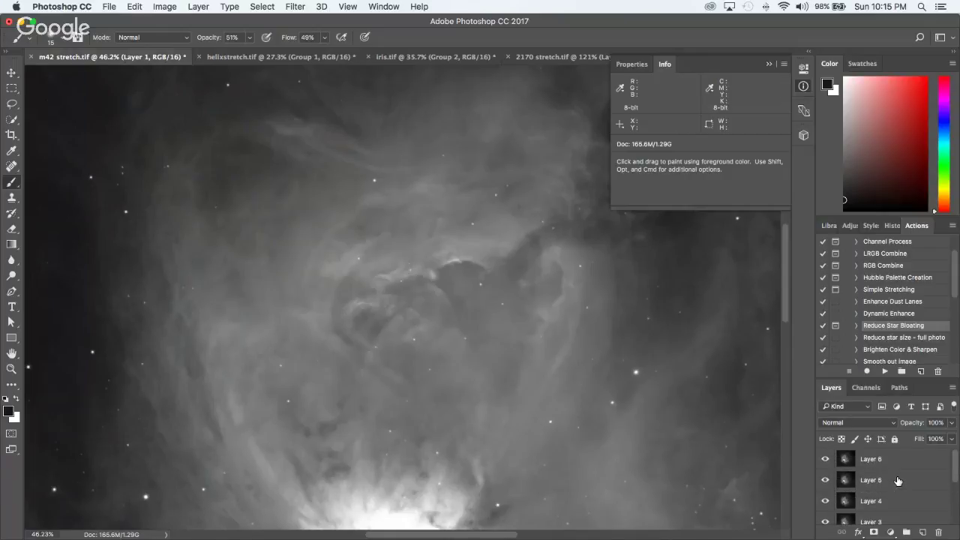
scroll(898, 481, "down", 4)
scroll(898, 481, "up", 4)
scroll(898, 481, "down", 4)
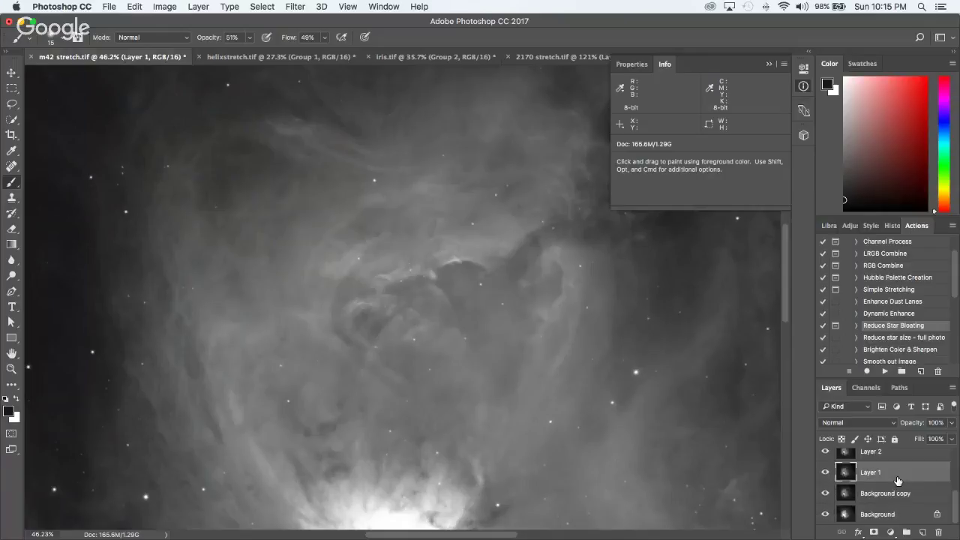
scroll(898, 481, "up", 1)
scroll(898, 481, "up", 4)
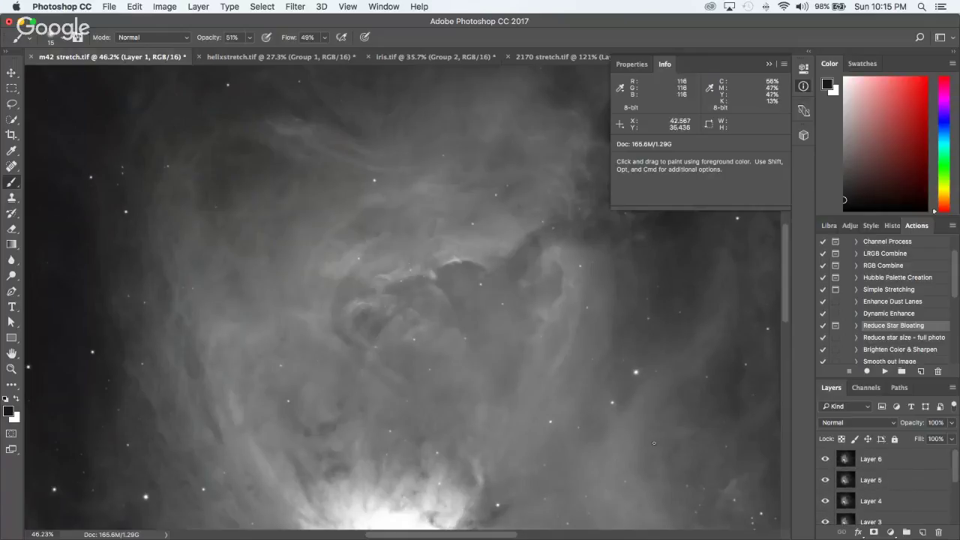
scroll(912, 486, "down", 4)
scroll(898, 477, "up", 4)
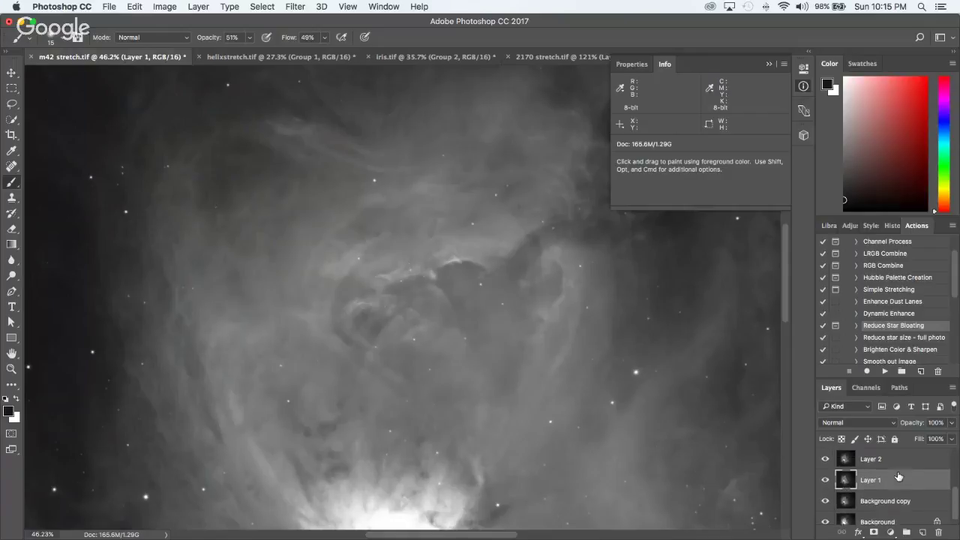
scroll(898, 476, "down", 4)
scroll(898, 477, "up", 1)
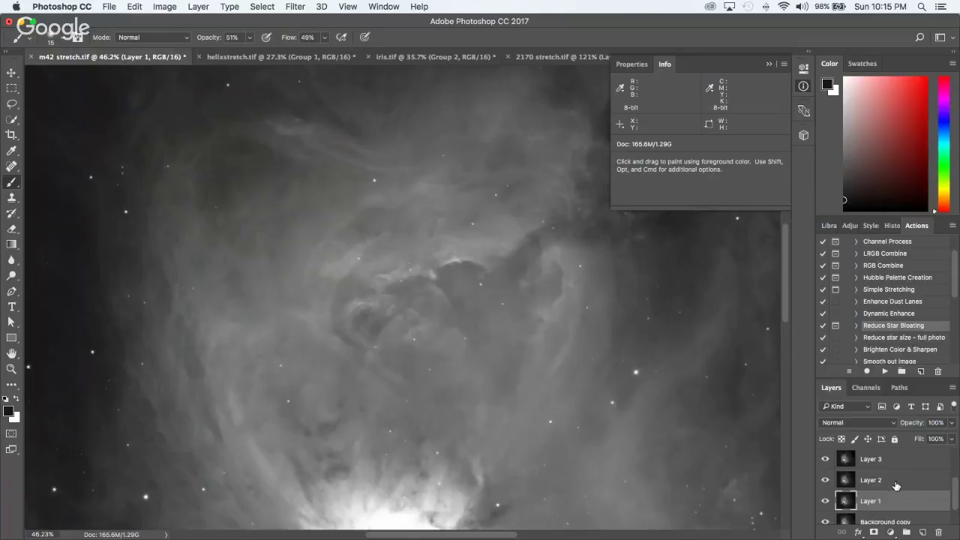
left_click(895, 484, "shift")
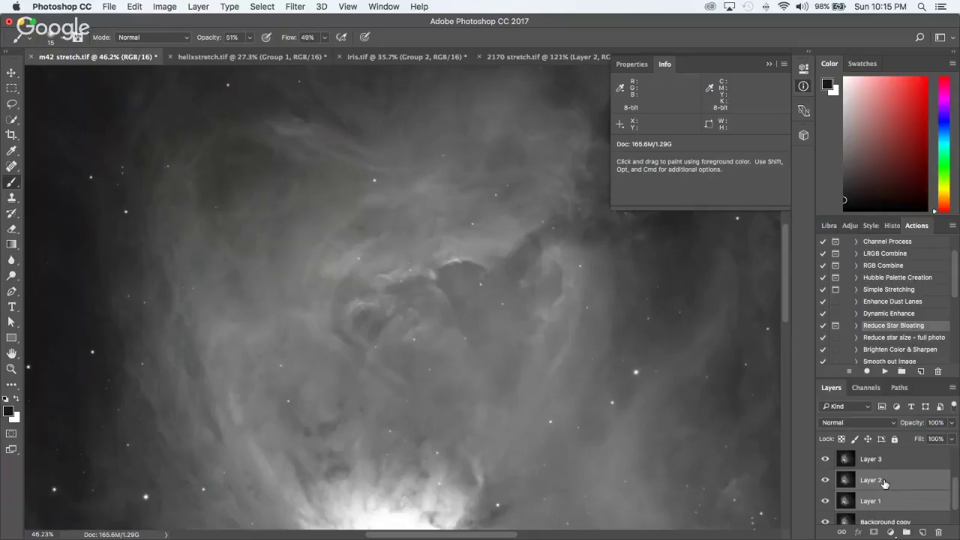
left_click(894, 504)
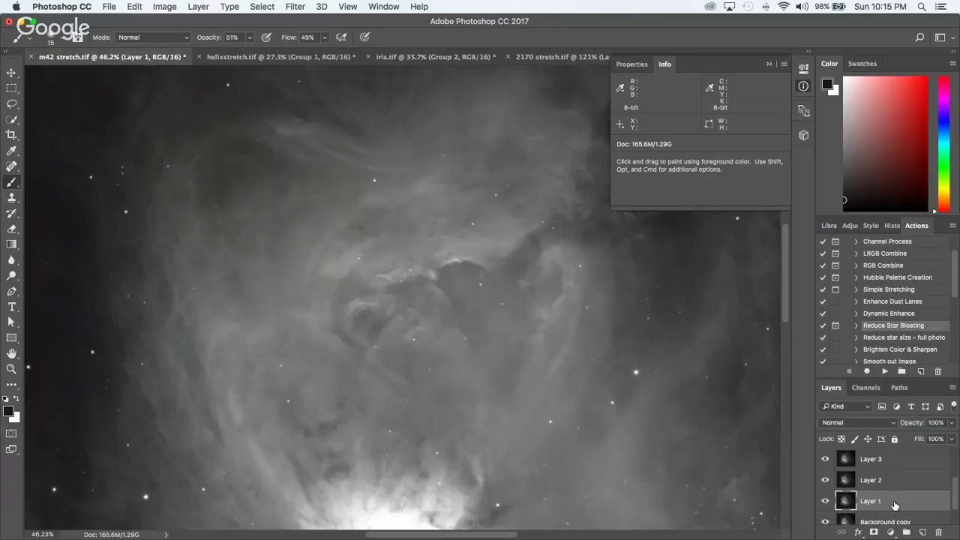
left_click(895, 483, "shift")
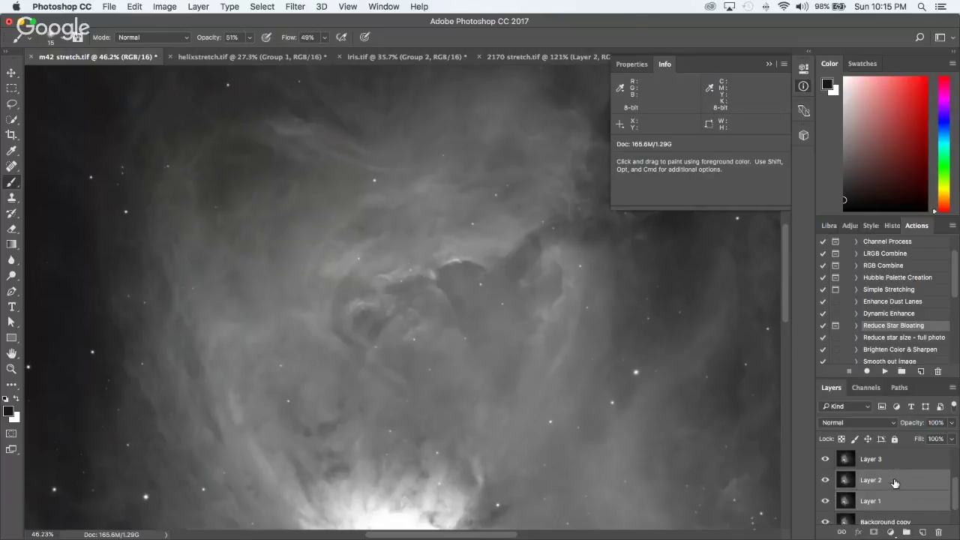
left_click(907, 533)
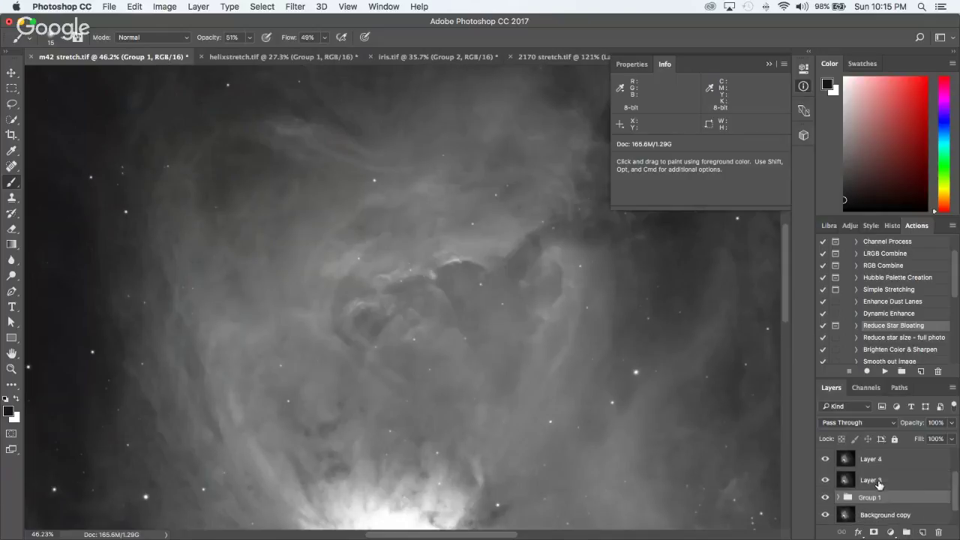
Step: Group Layers 3 and 4 into Group 2, and Layers 5 and 6 into Group 3
scroll(879, 484, "up", 1)
left_click(885, 501)
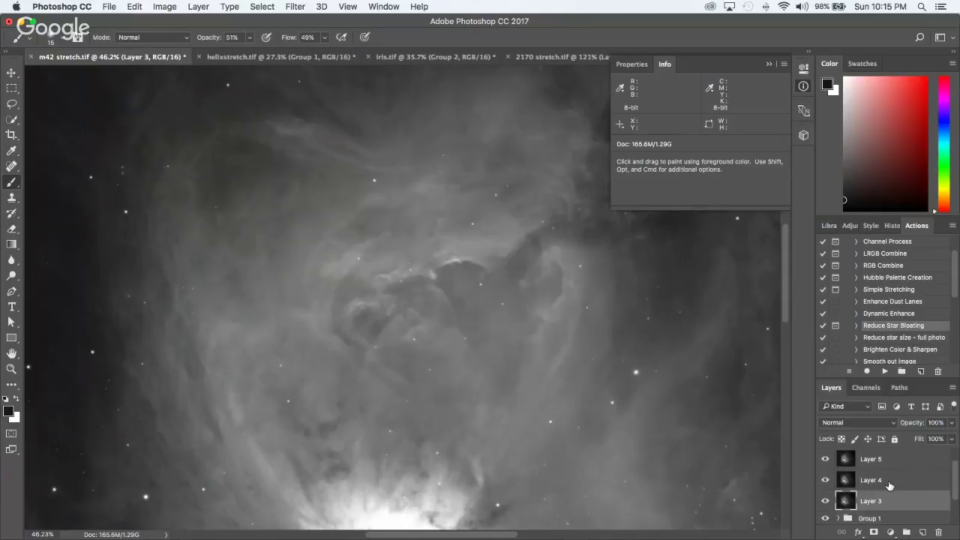
left_click(890, 486, "shift")
left_click(907, 533)
left_click(890, 461)
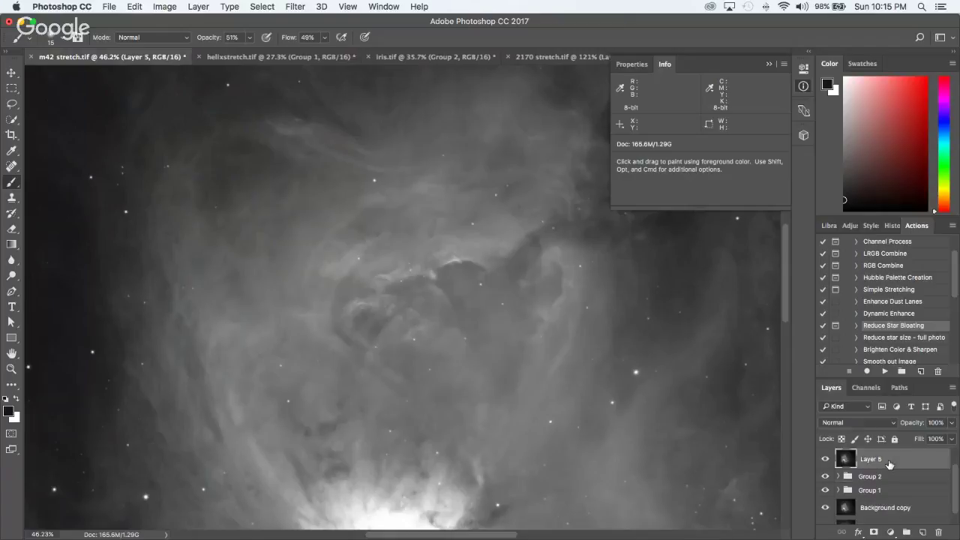
key("super+alt+shift+e")
left_click(890, 465, "shift")
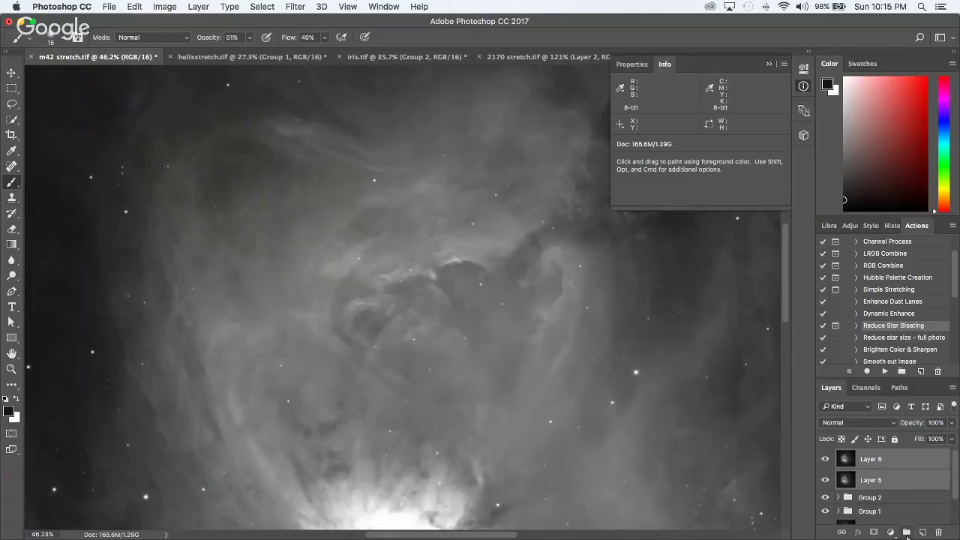
left_click(907, 532)
Step: Hide Groups 3 and 2, expand Group 1, and make its Layer 1 active
left_click(826, 455)
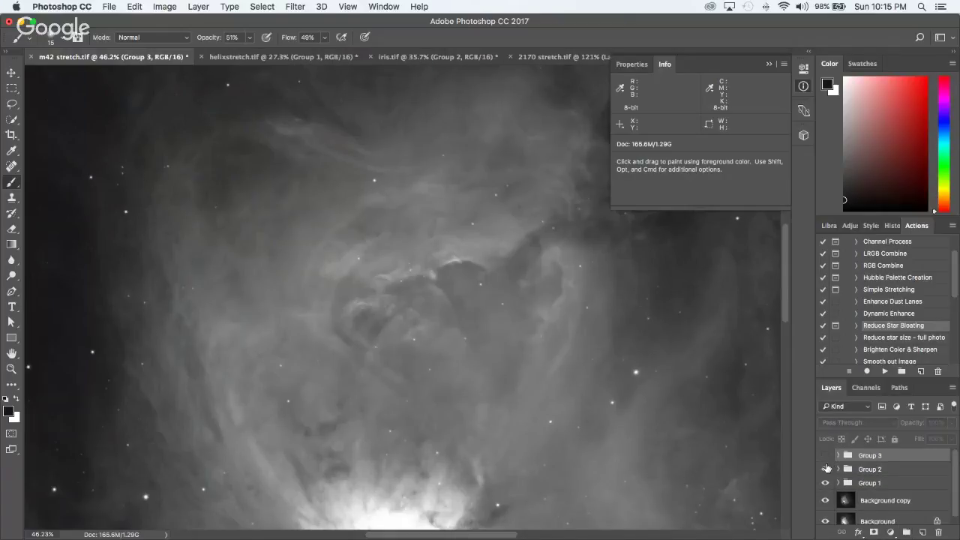
left_click(826, 468)
left_click(872, 483)
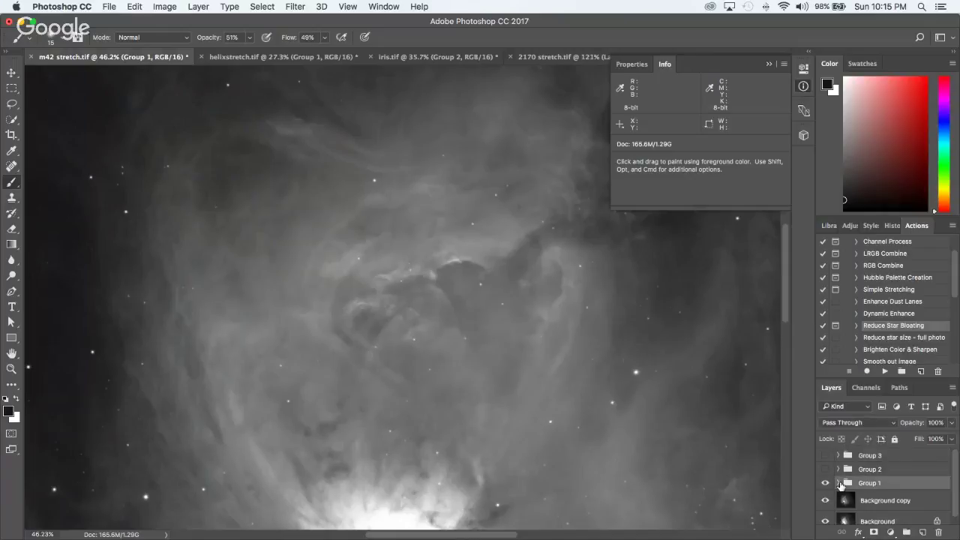
left_click(839, 483)
scroll(903, 483, "down", 1)
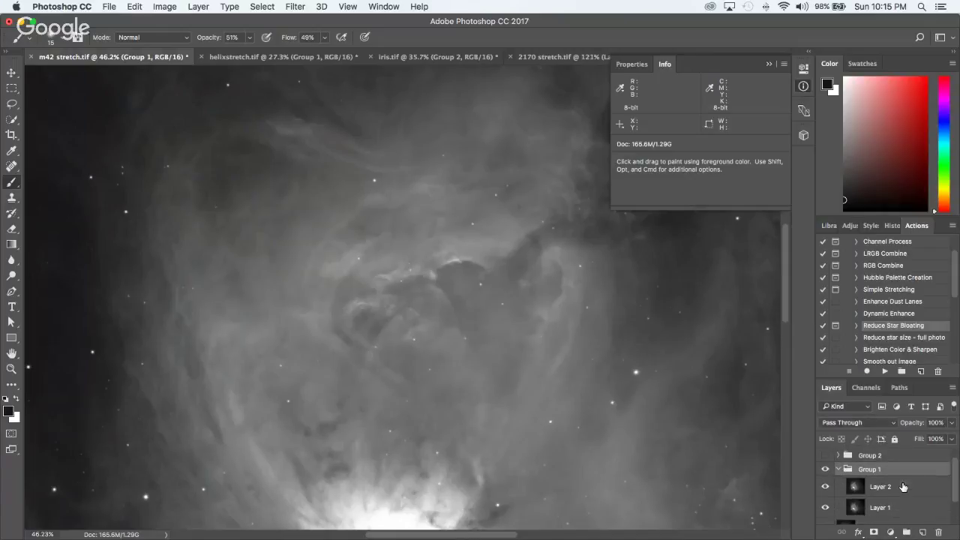
left_click(887, 509)
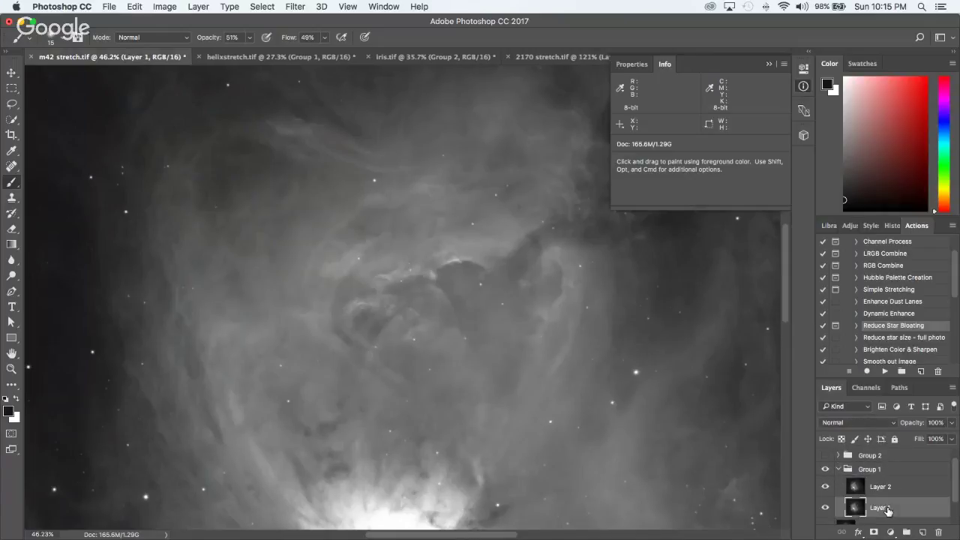
Step: Start High Pass on Layer 1 and raise the radius while zooming and panning the preview
left_click(297, 7)
mouse_move(356, 256)
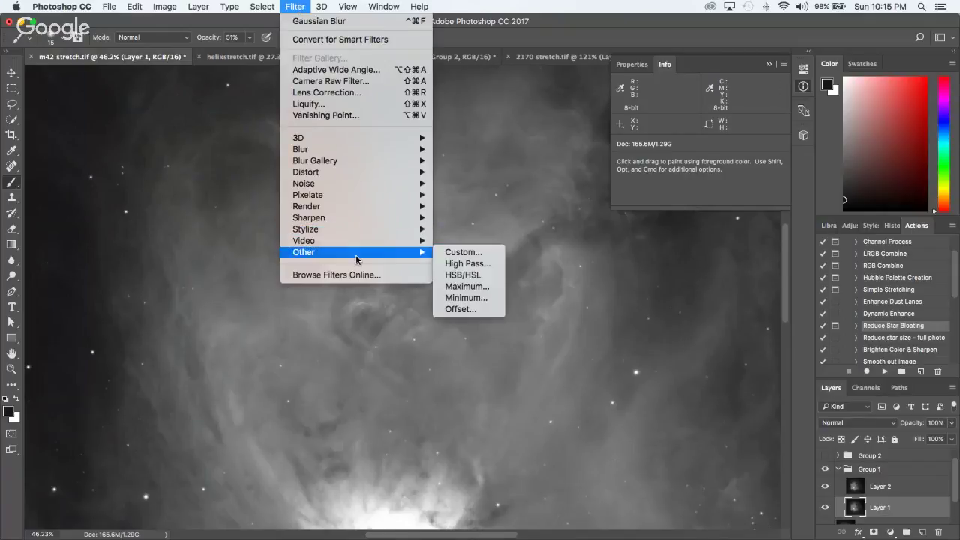
left_click(455, 264)
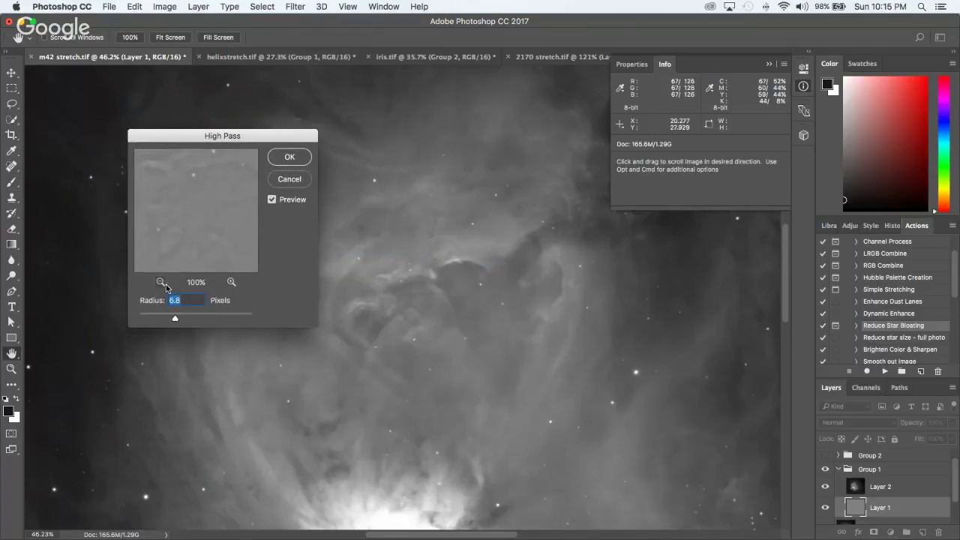
left_click(161, 283)
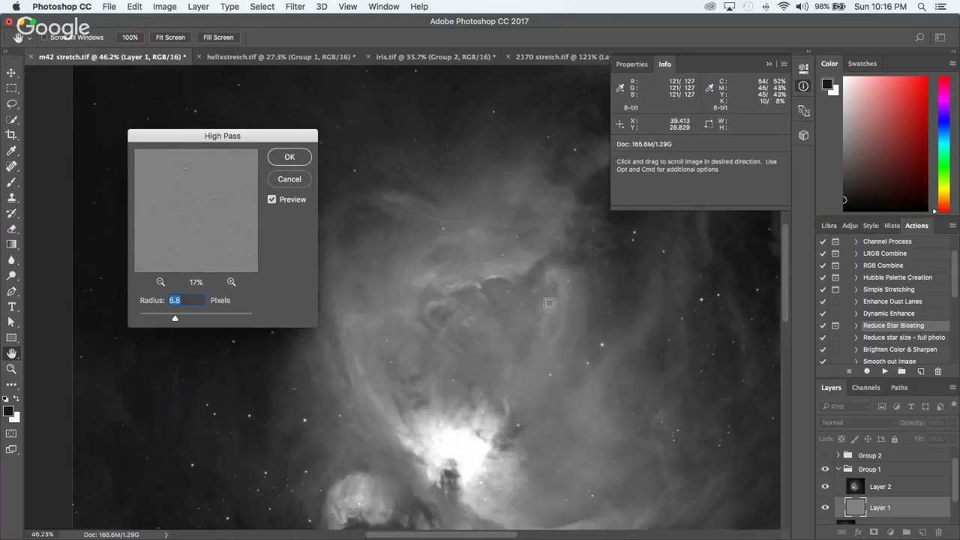
scroll(600, 325, "down", 5)
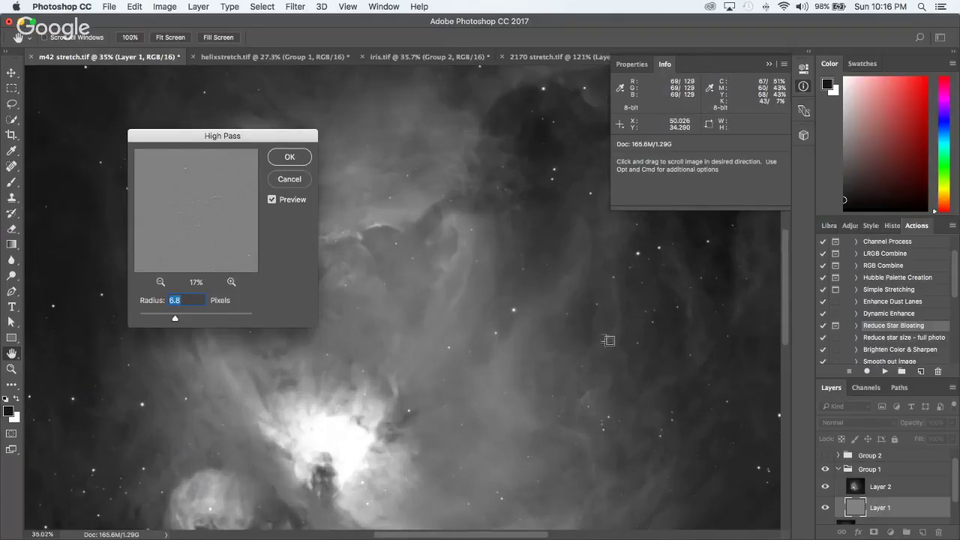
left_click_drag(176, 318, 219, 322)
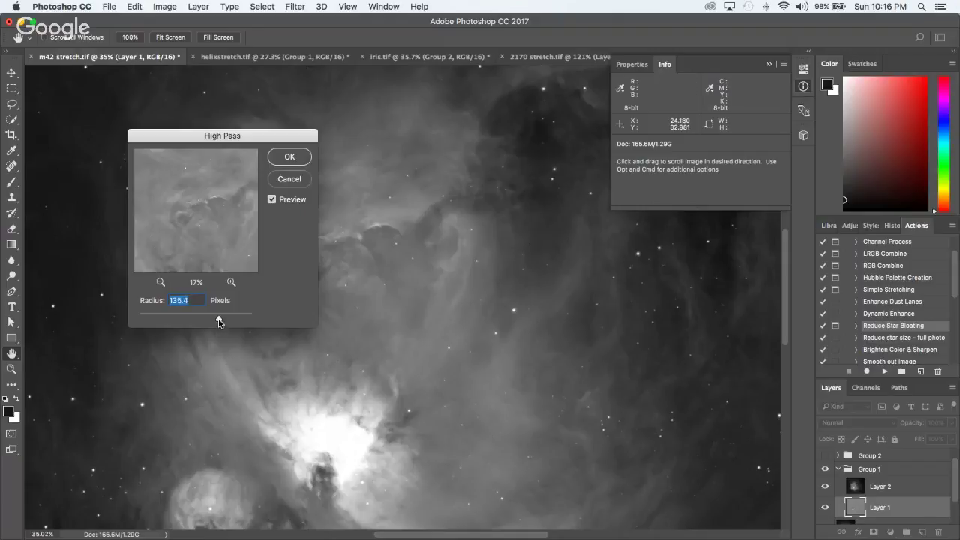
scroll(456, 301, "down", 5)
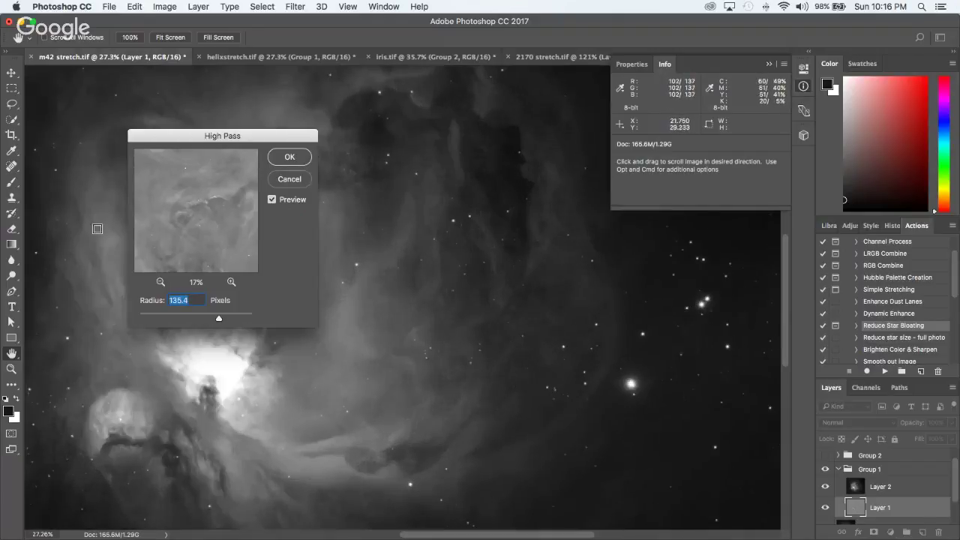
left_click(161, 282)
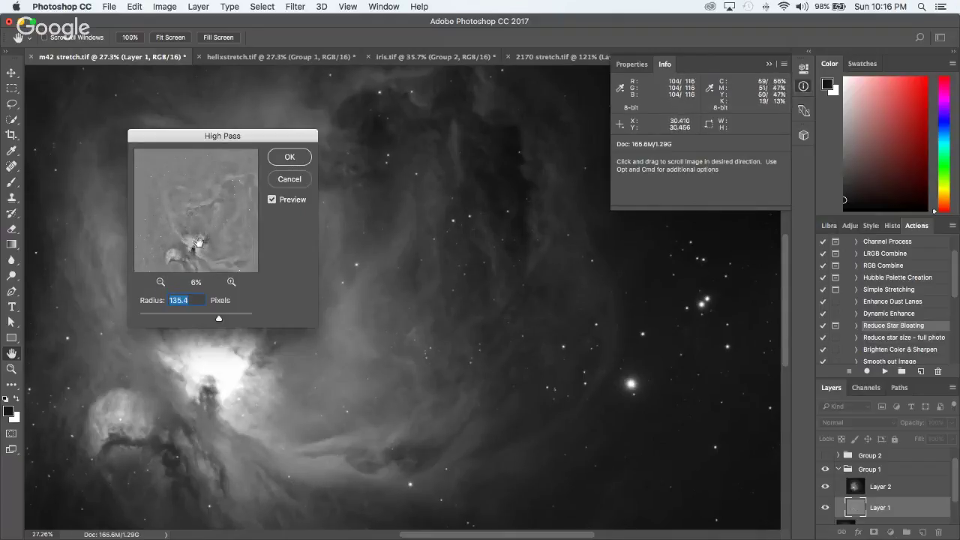
left_click_drag(214, 259, 200, 203)
left_click(231, 282)
left_click(231, 283)
left_click(231, 282)
left_click(232, 282)
left_click(231, 282)
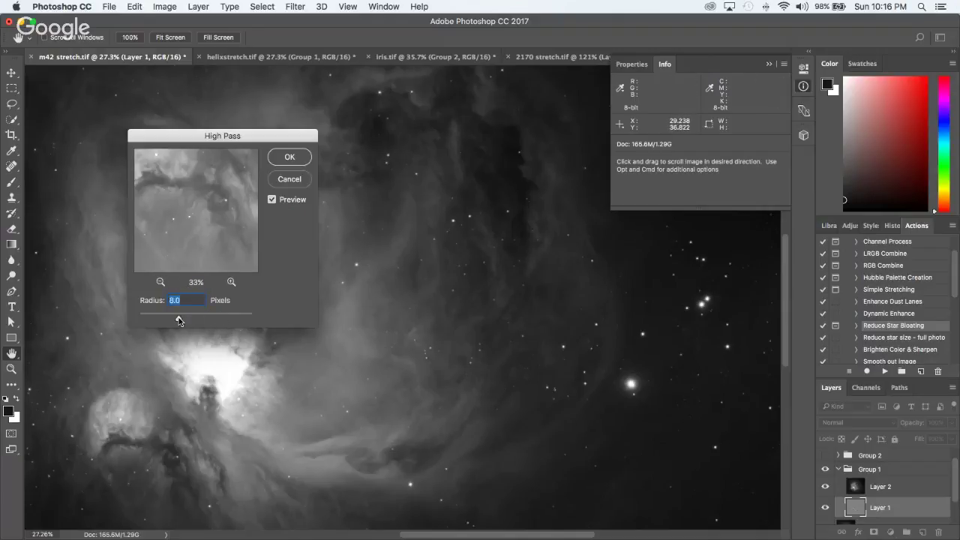
Step: Settle the High Pass radius at 147.1 pixels with the preview zoomed out, and apply it
left_click_drag(178, 319, 174, 318)
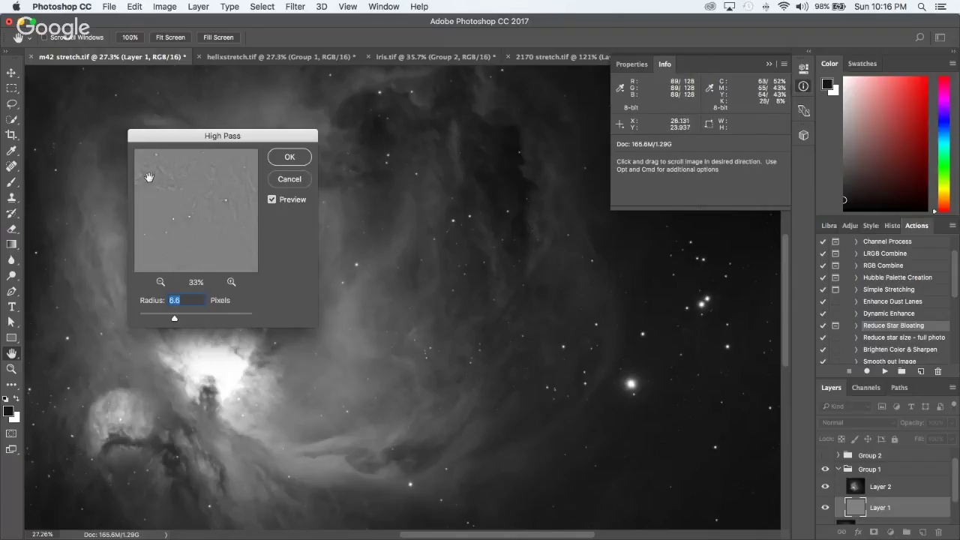
left_click_drag(172, 320, 219, 319)
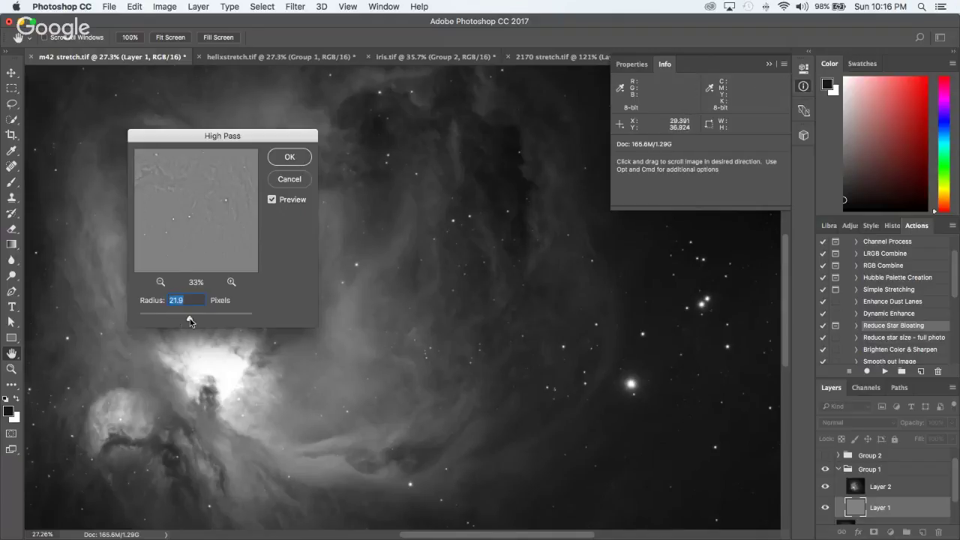
left_click(160, 283)
left_click(160, 283)
left_click(160, 282)
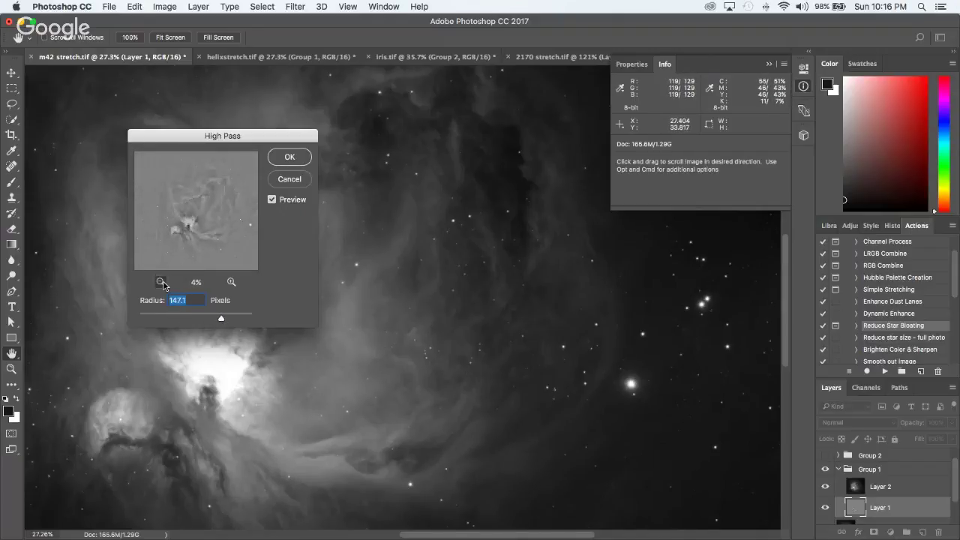
left_click(161, 282)
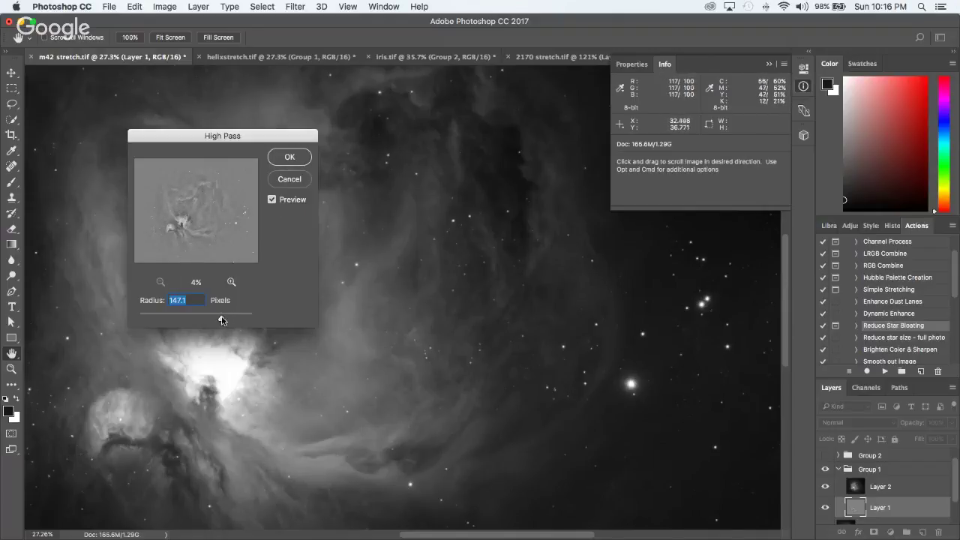
mouse_move(221, 320)
left_mouse_down()
mouse_move(211, 321)
mouse_move(221, 317)
left_mouse_up()
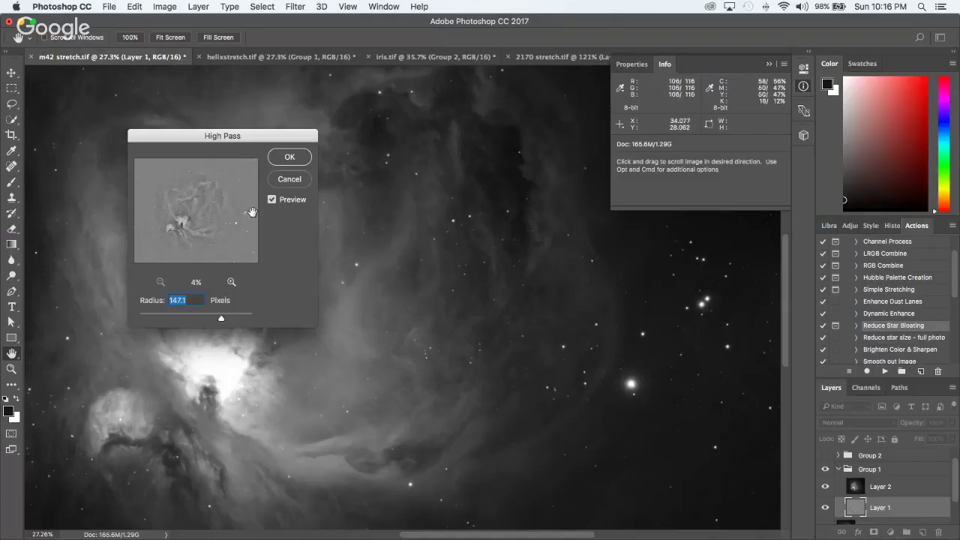
left_click(295, 158)
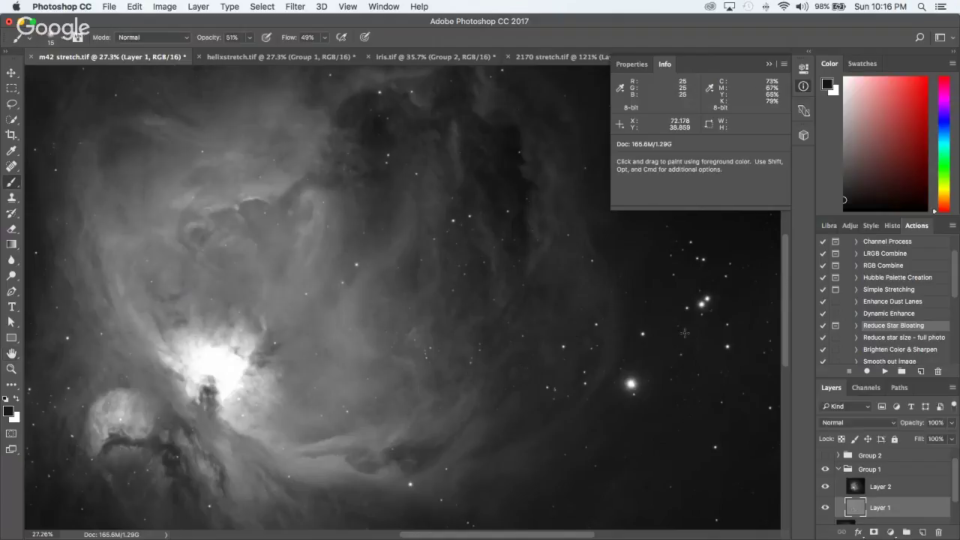
Step: Move to Layer 2 and apply High Pass with the same 147.1-pixel settings
key("alt+bracketright")
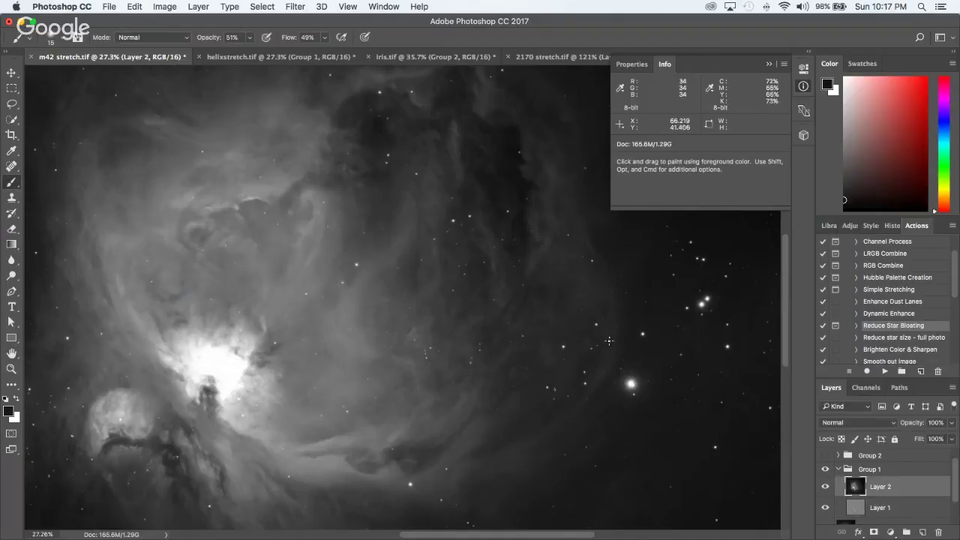
left_click(288, 7)
mouse_move(340, 256)
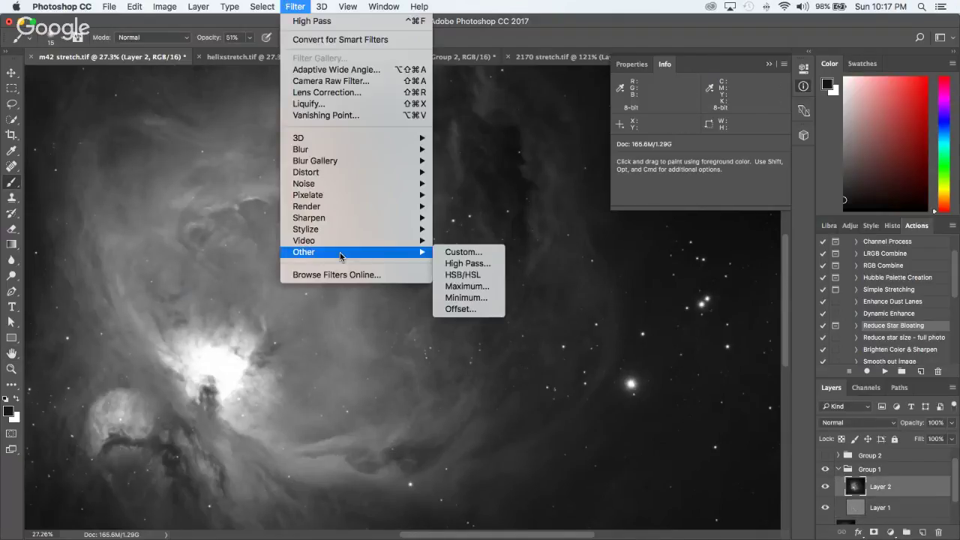
left_click(459, 263)
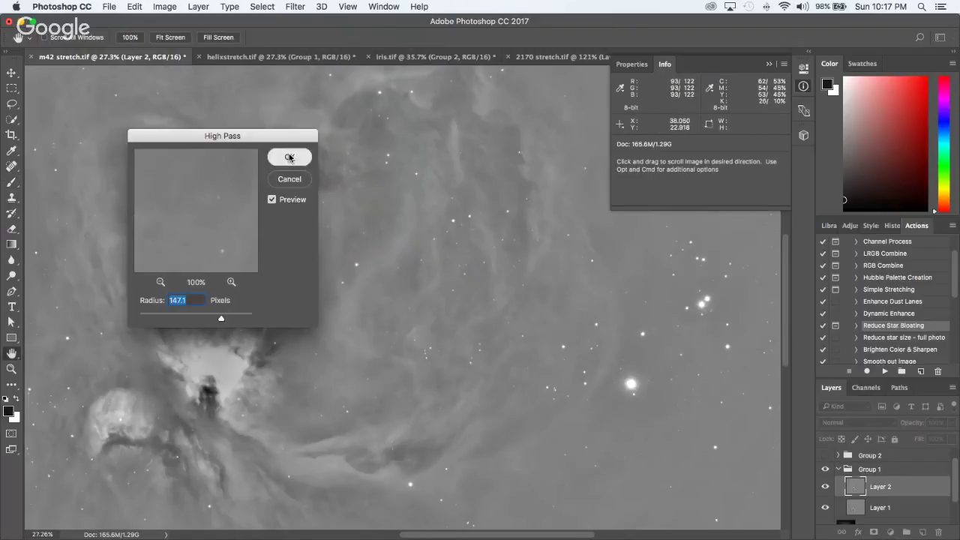
left_click(290, 157)
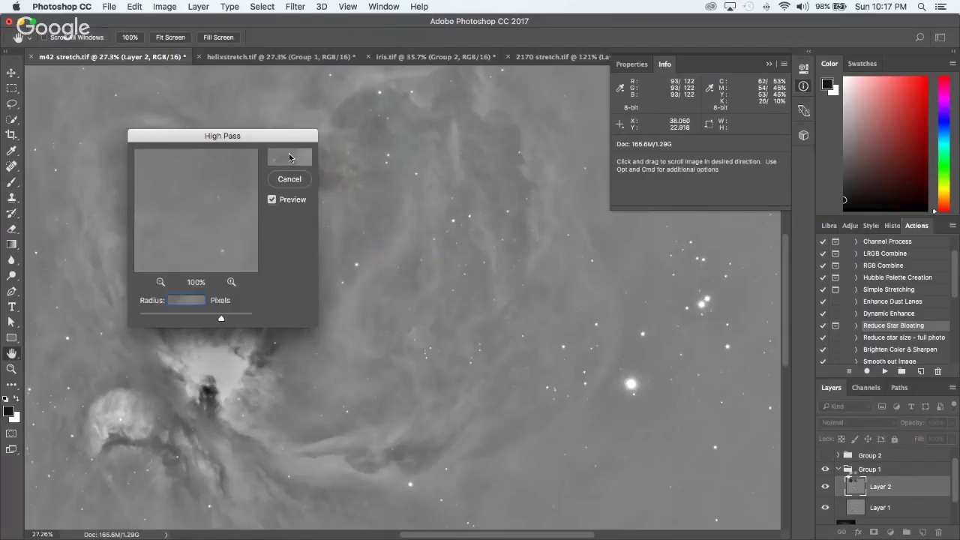
key("b")
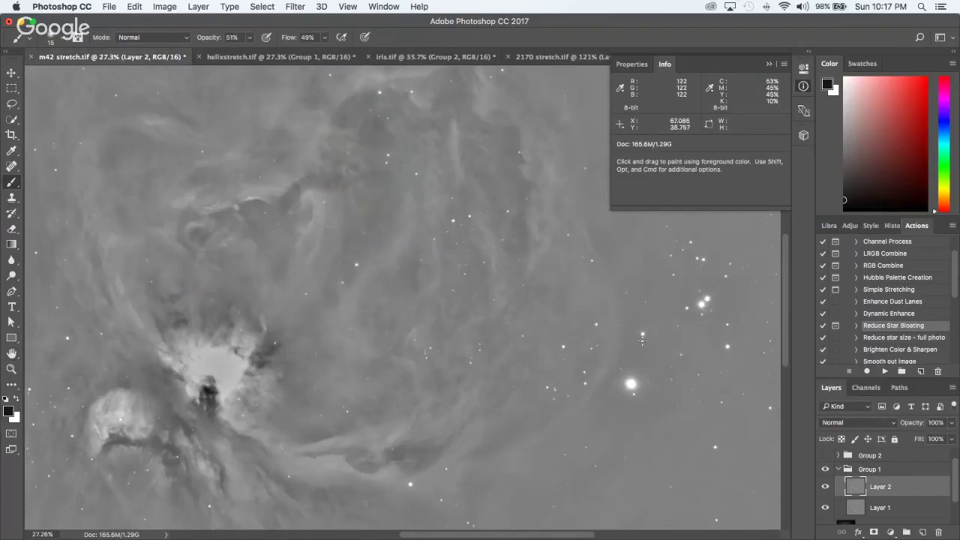
scroll(385, 318, "down", 3)
scroll(652, 398, "up", 2)
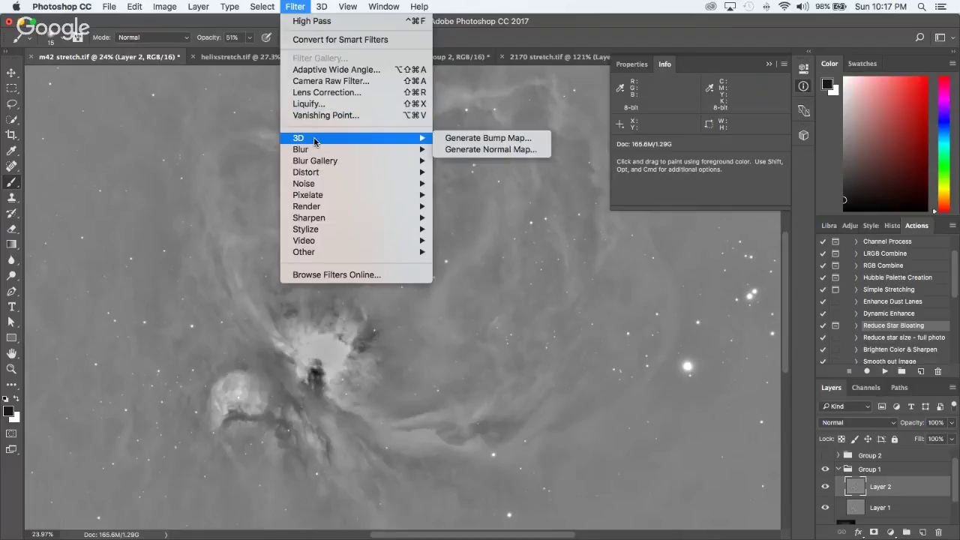
left_click(882, 489)
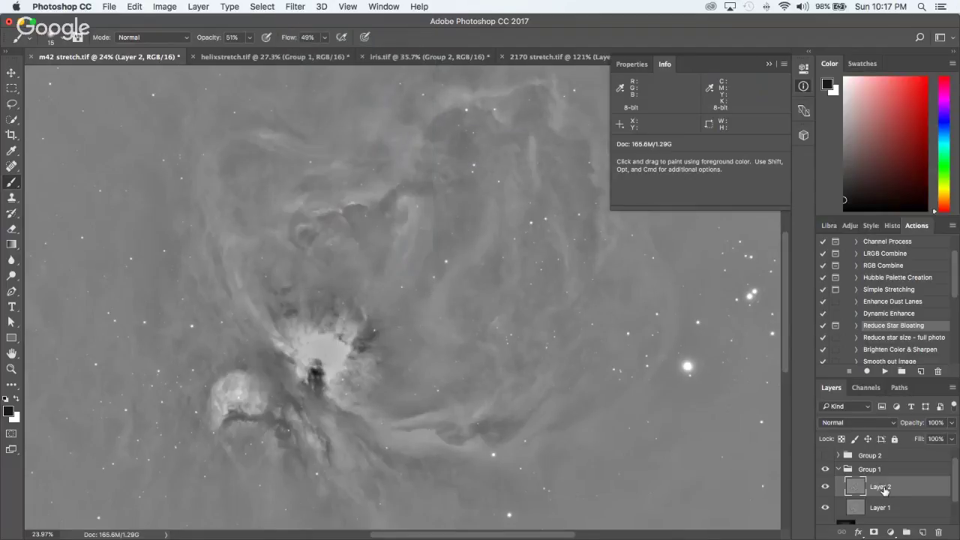
left_click(858, 424)
Step: Set Layer 2 to Soft Light and Layer 1 to Overlay, then collapse Group 1
mouse_move(850, 534)
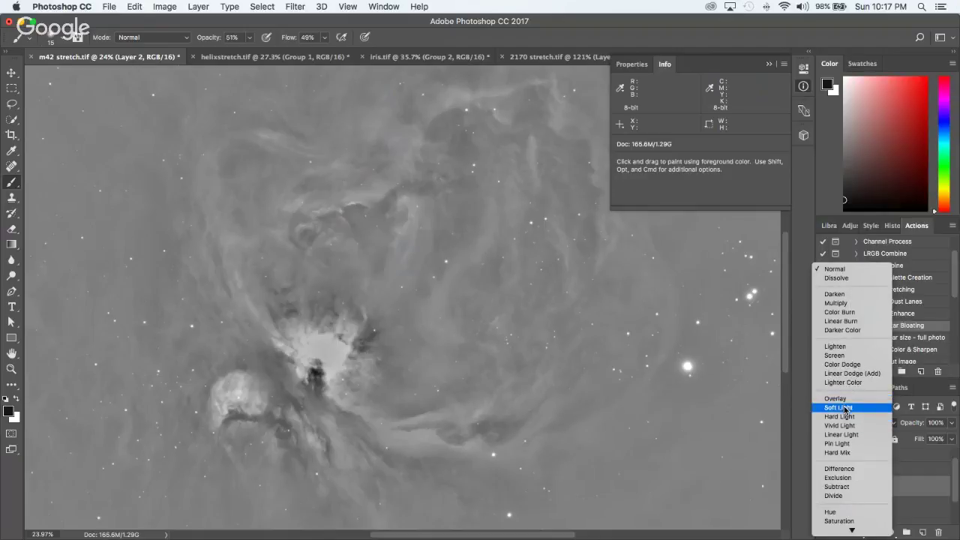
left_click(841, 455)
left_click(886, 509)
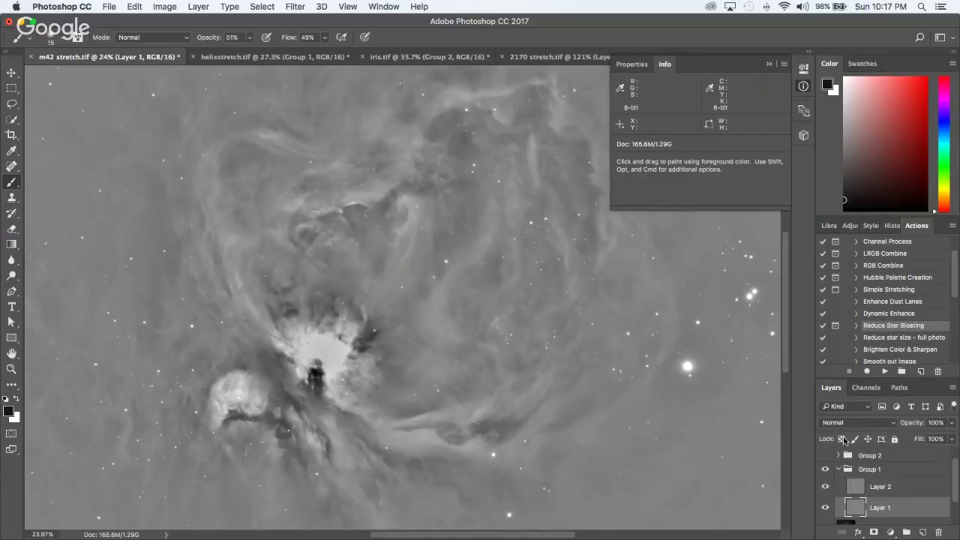
left_click(854, 427)
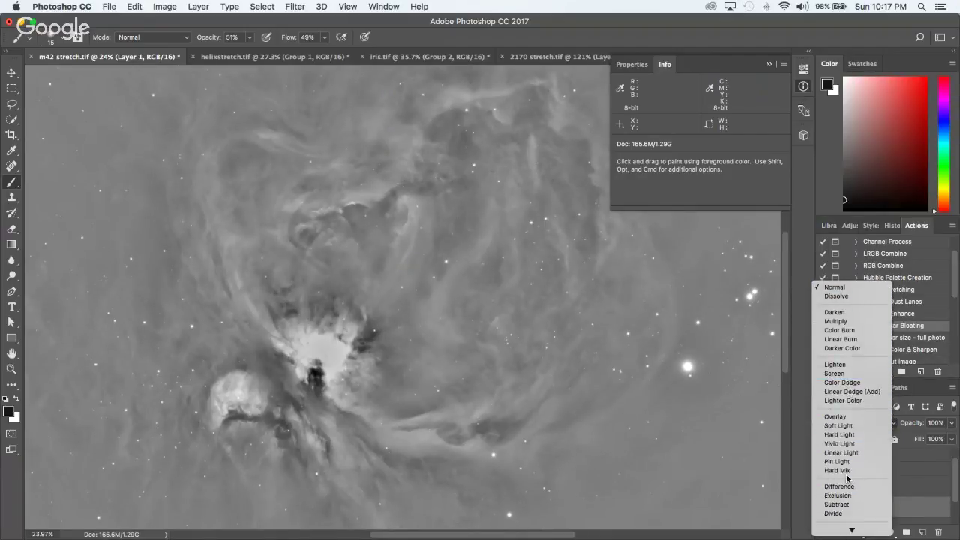
left_click(838, 416)
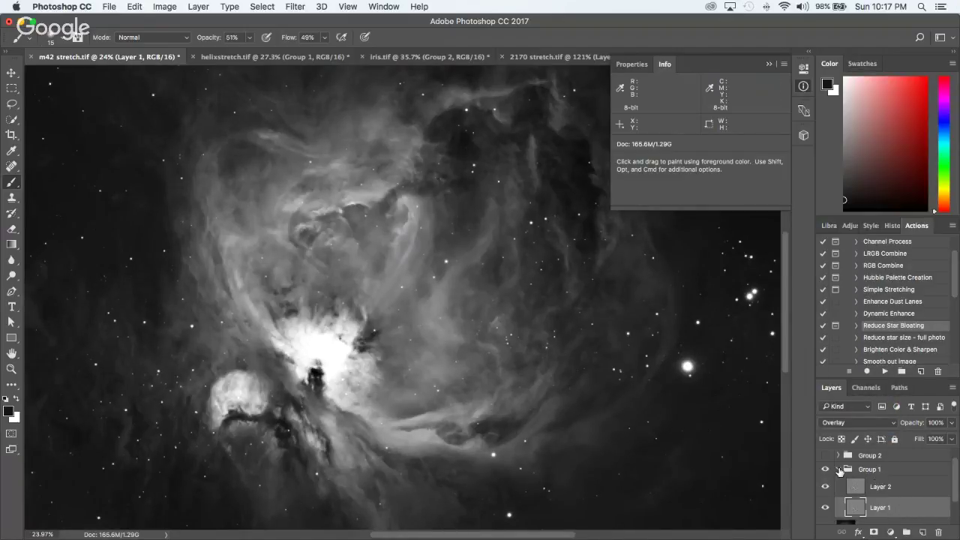
left_click(839, 470)
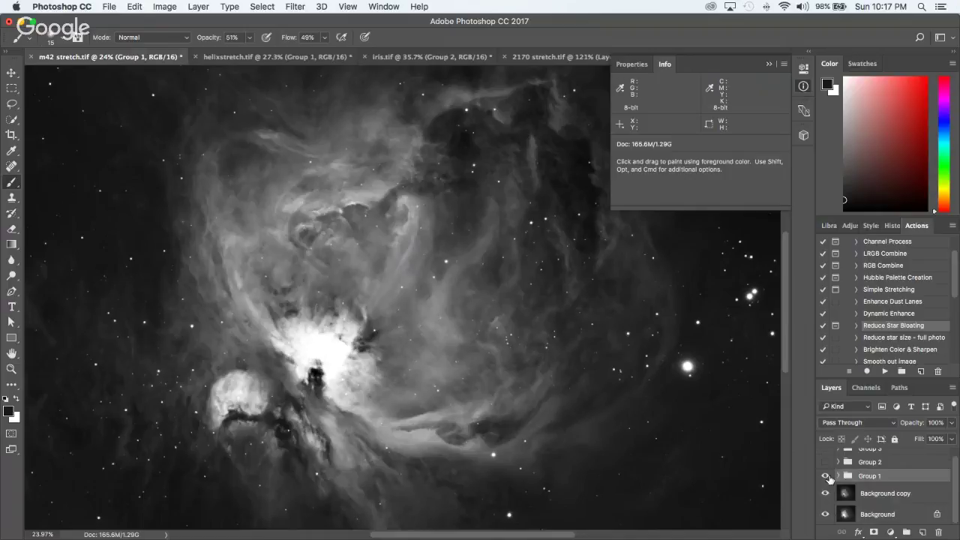
Step: Fit the image on screen and compare the nebula with Group 1's sharpening toggled off and on
left_click(825, 478)
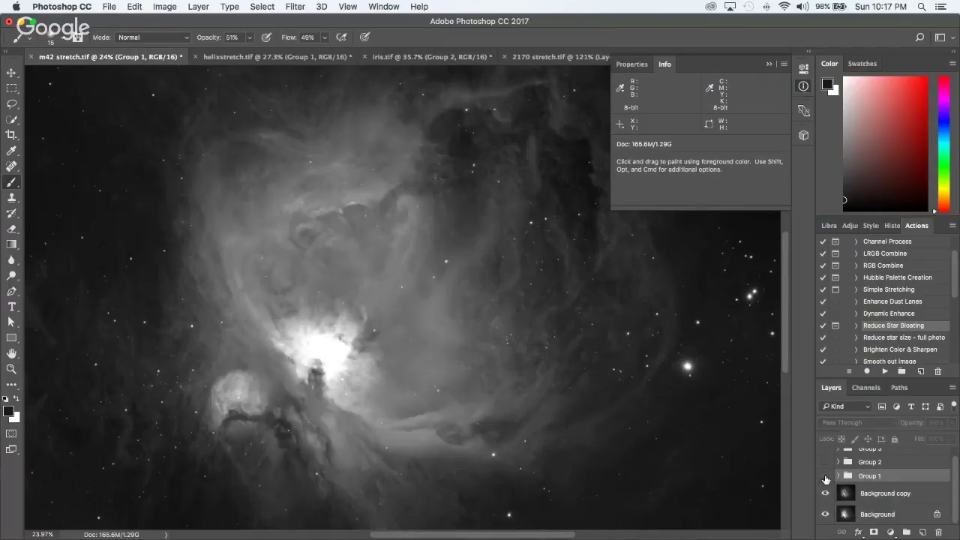
left_click(825, 477)
left_click(825, 477)
left_click(825, 477)
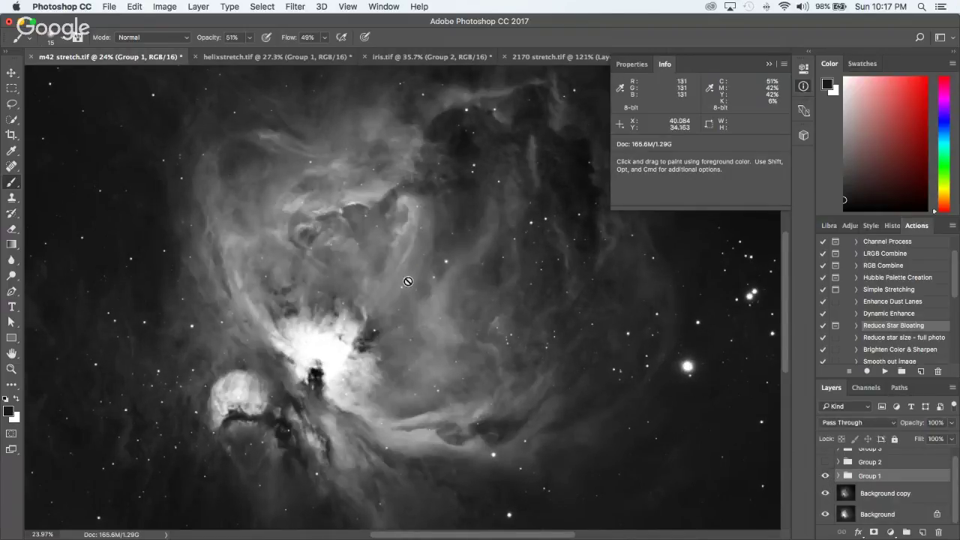
key("super+0")
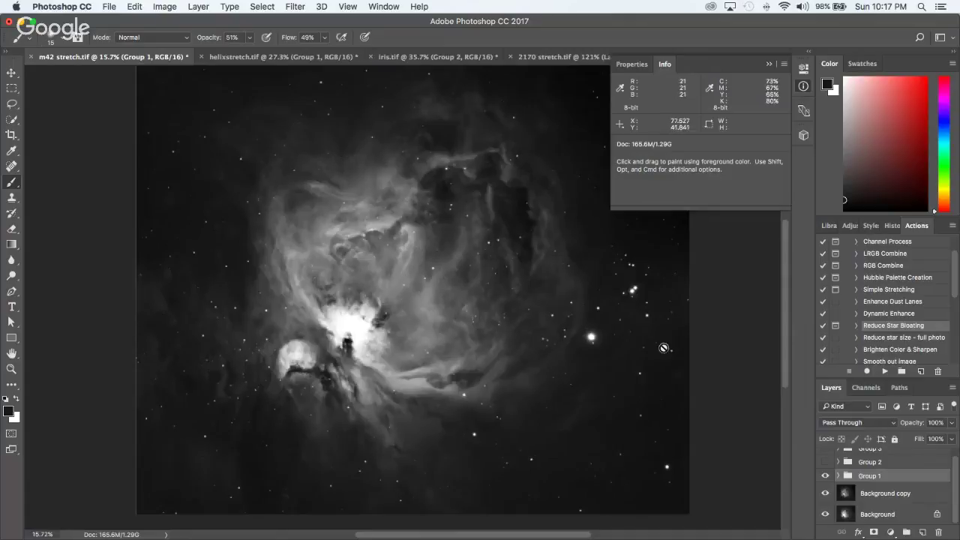
left_click(825, 477)
left_click(825, 478)
left_click(825, 477)
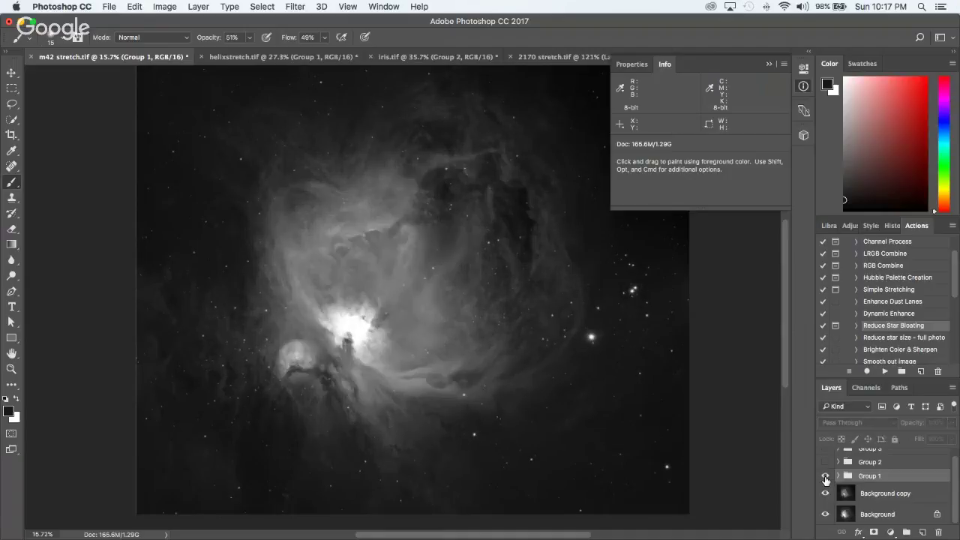
left_click(825, 477)
left_click(825, 477)
left_click(825, 477)
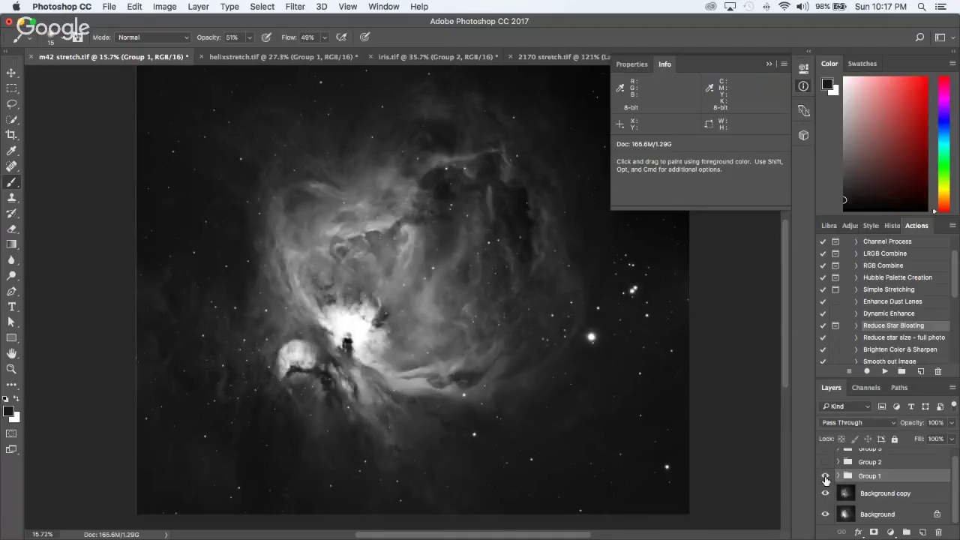
Step: After a final Group 1 comparison, show Group 2 and expand it to reveal Layers 3 and 4
scroll(517, 275, "down", 5)
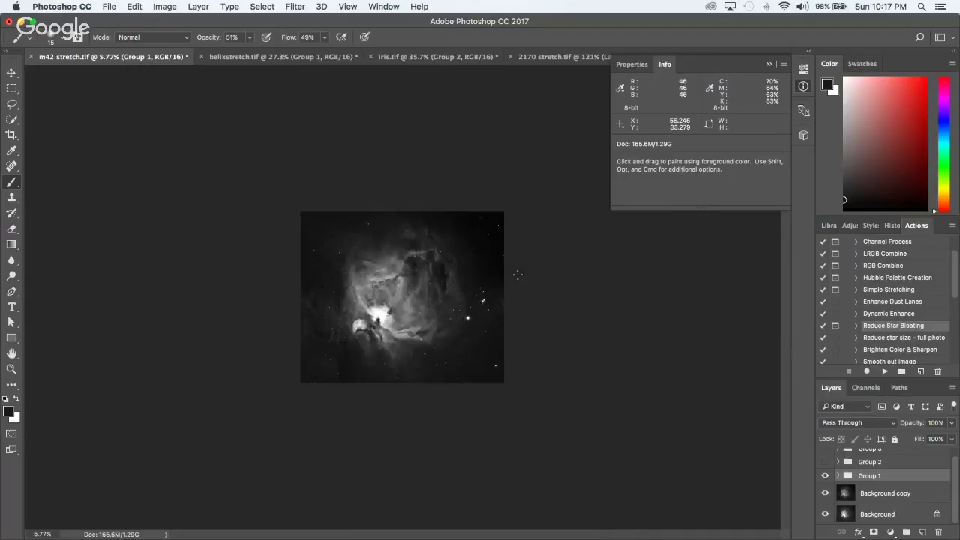
scroll(517, 274, "up", 3)
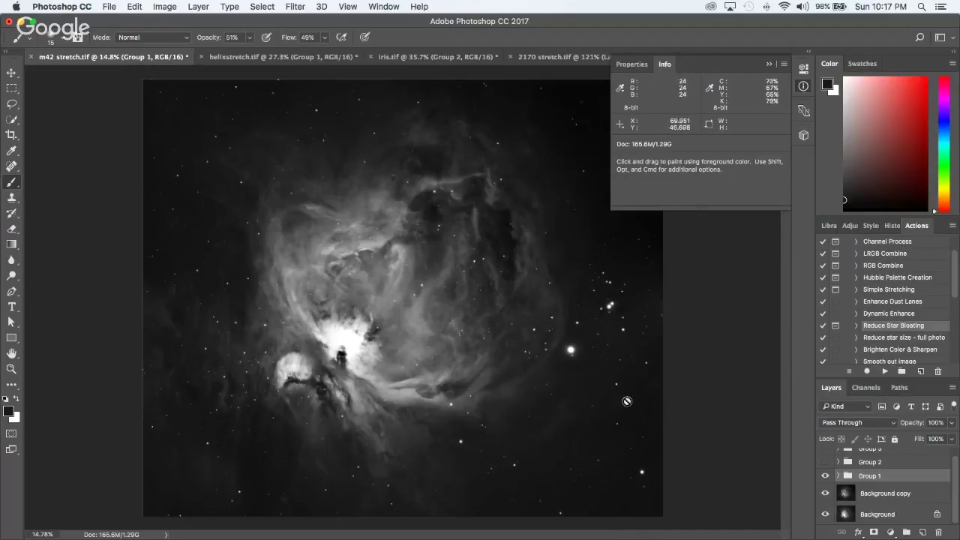
left_click(825, 476)
left_click(825, 477)
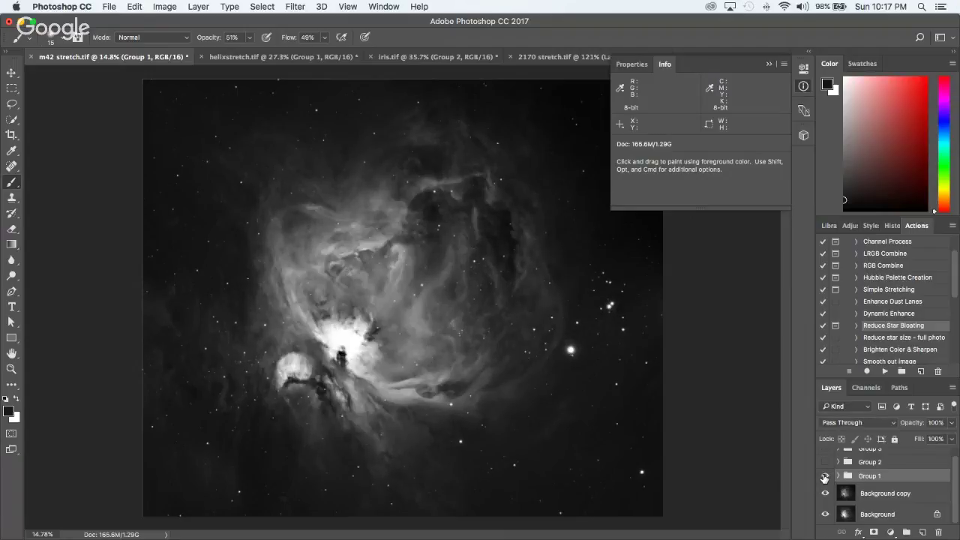
left_click(825, 477)
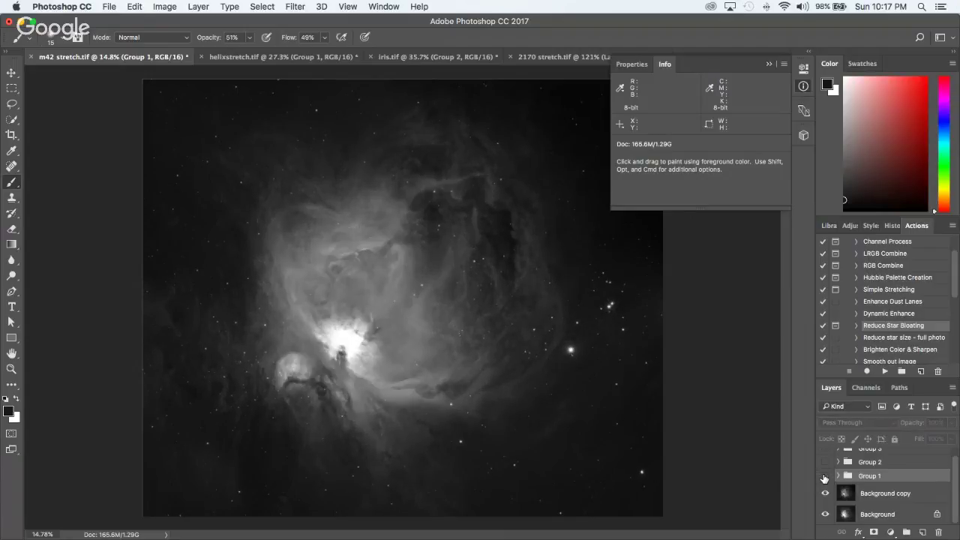
left_click(825, 477)
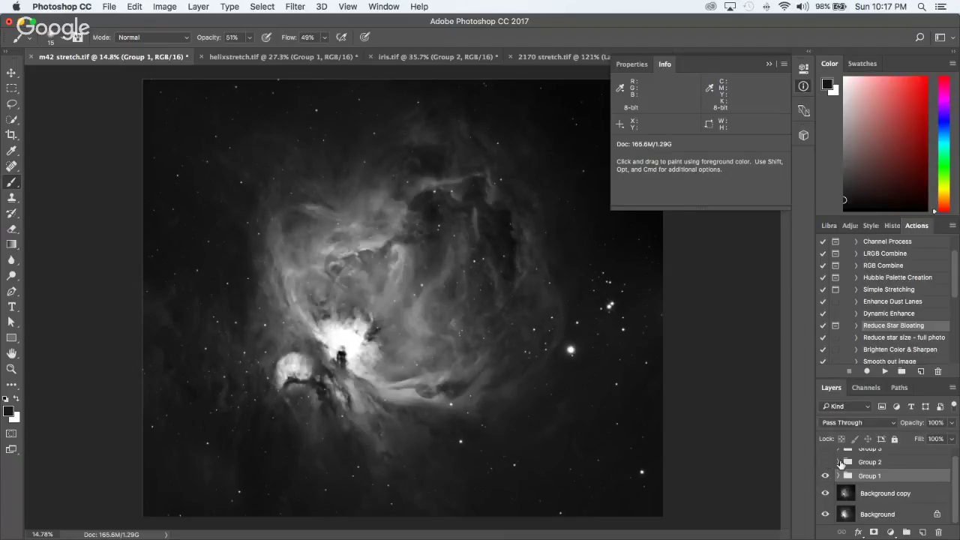
left_click(826, 463)
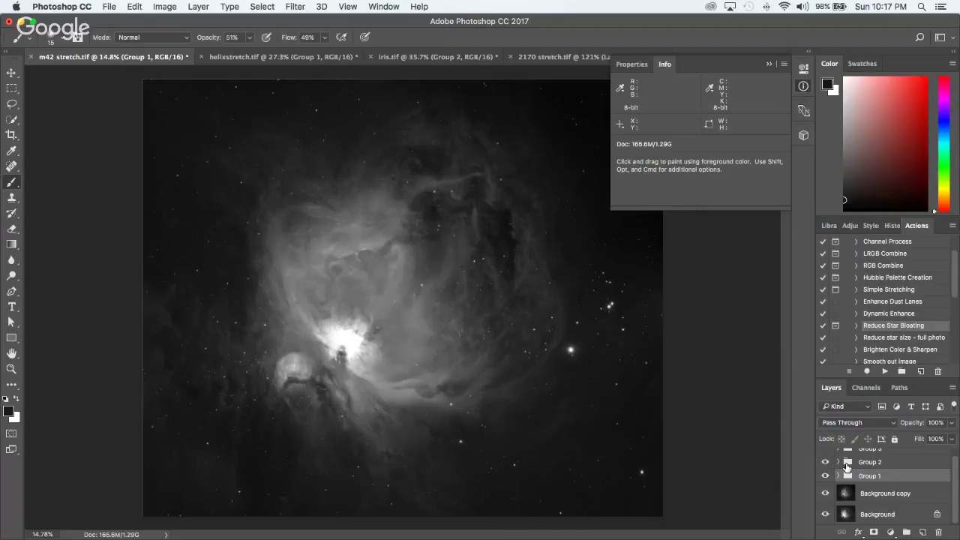
left_click(837, 462)
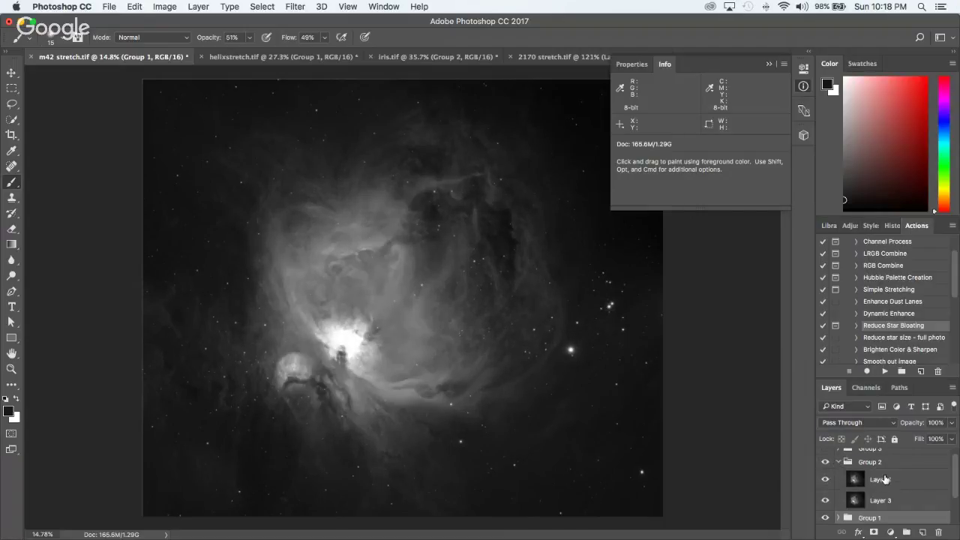
Step: Select Layer 3 in Group 2 and start a High Pass filter on it
left_click(885, 480)
left_click(893, 500)
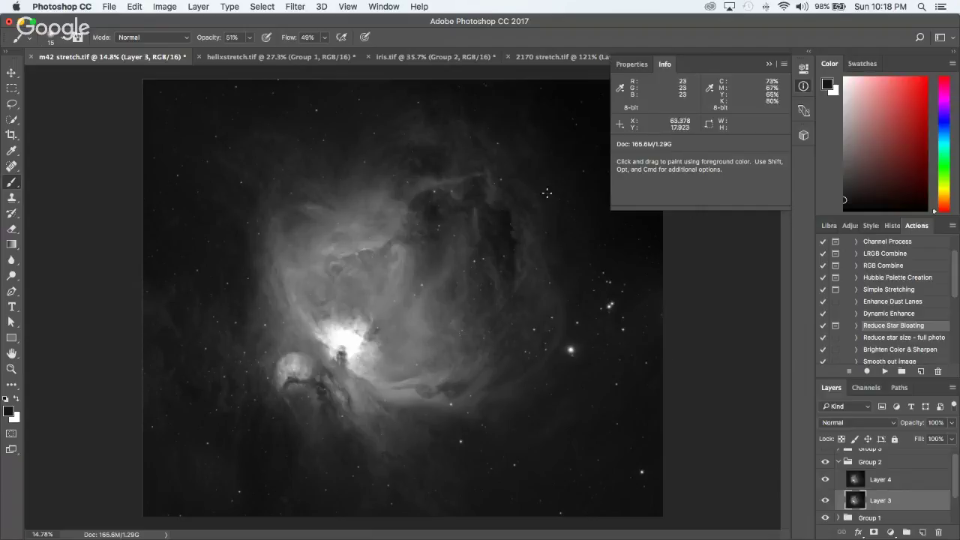
left_click(295, 6)
mouse_move(348, 254)
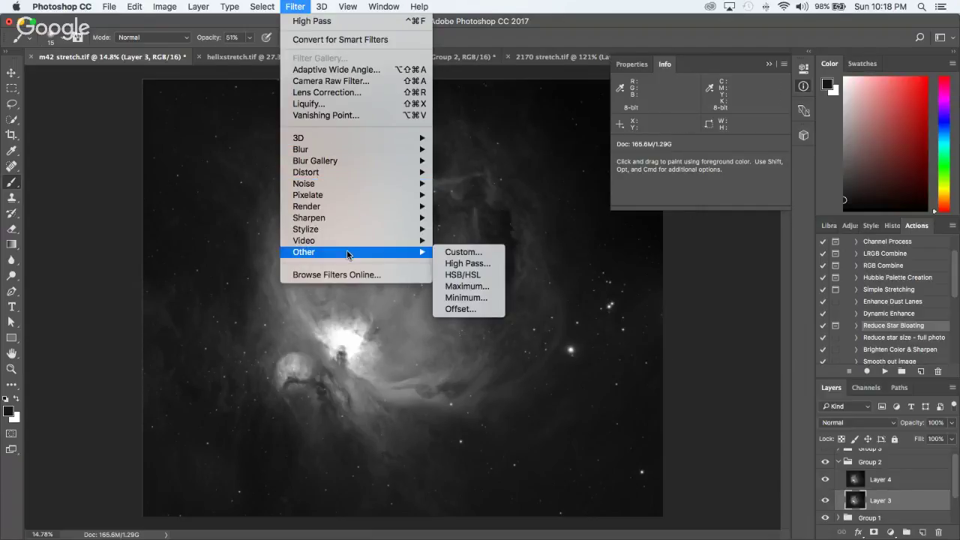
left_click(454, 265)
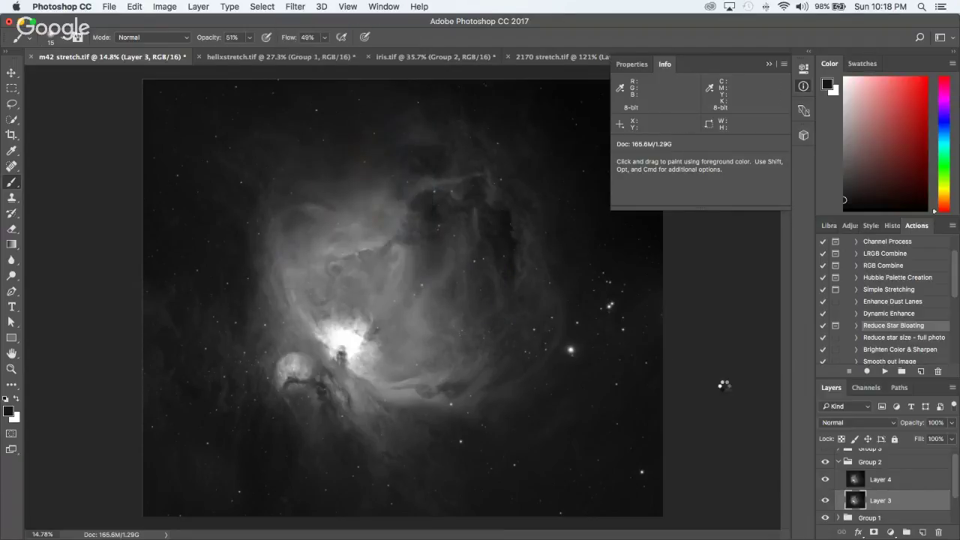
Step: Set the High Pass radius to 31.7 px, check the preview at 17%, and apply it
left_click_drag(220, 318, 193, 317)
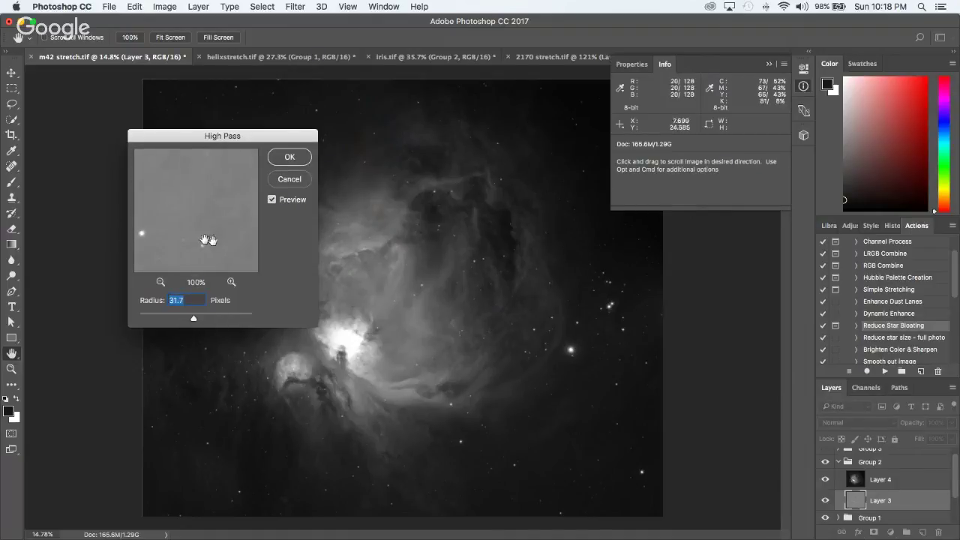
left_click(332, 388)
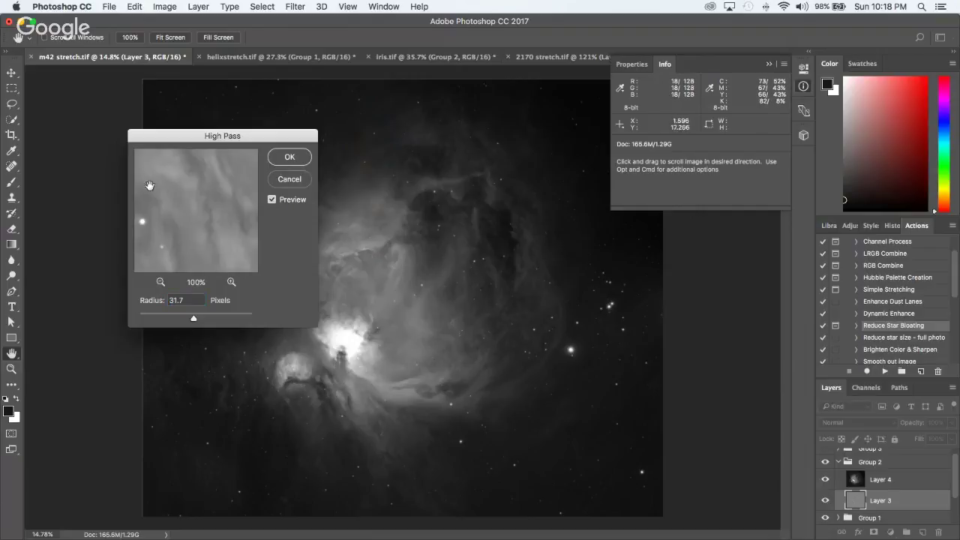
left_click_drag(201, 198, 197, 205)
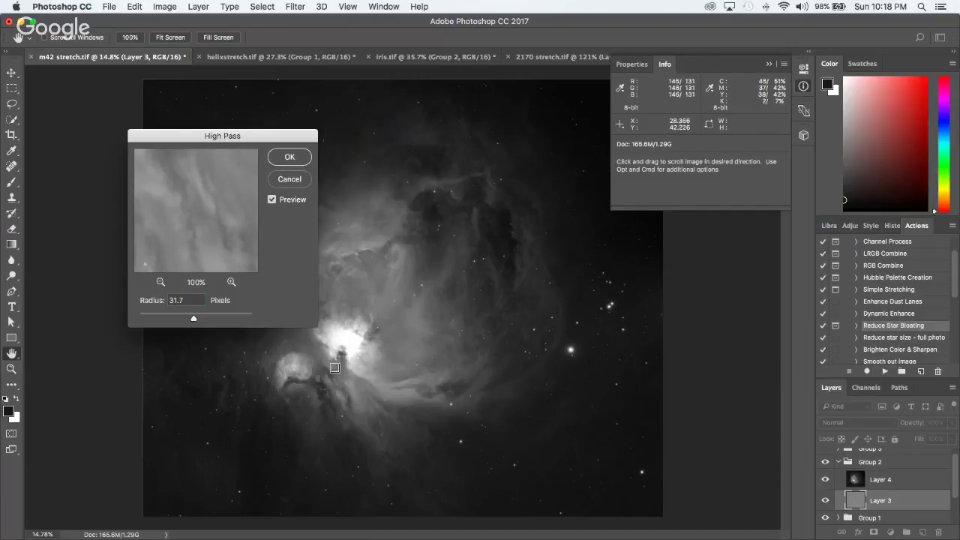
left_click(333, 398)
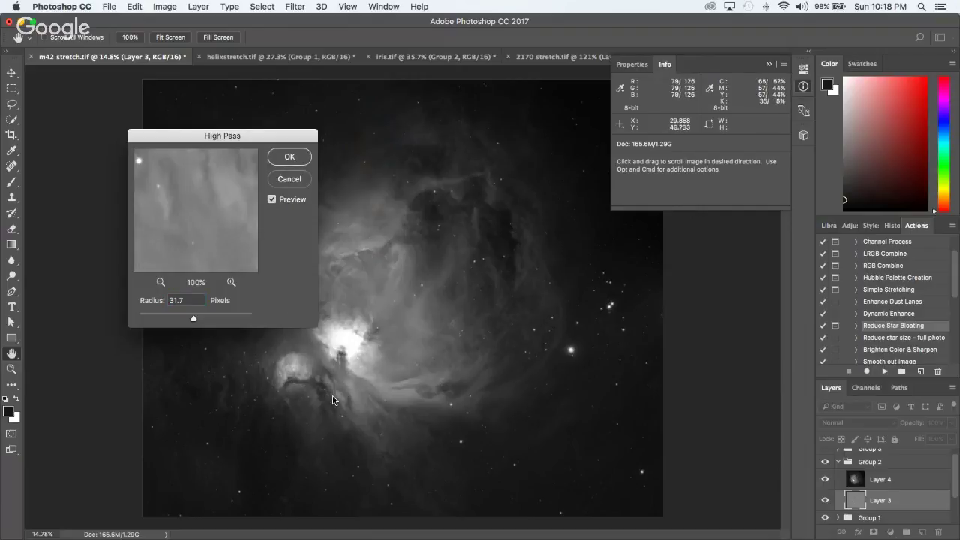
left_click(160, 282)
left_click(162, 282)
left_click(162, 283)
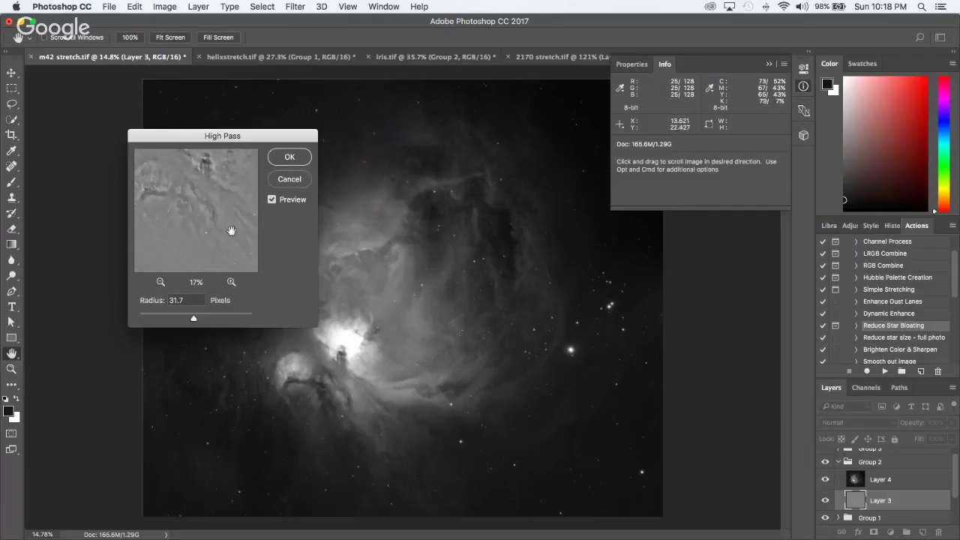
left_click(290, 158)
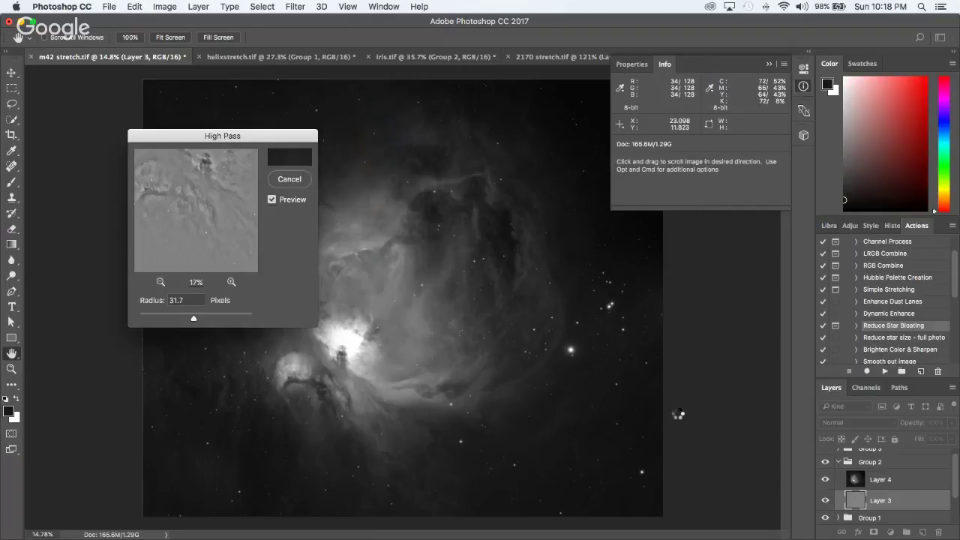
key("b")
left_click(884, 482)
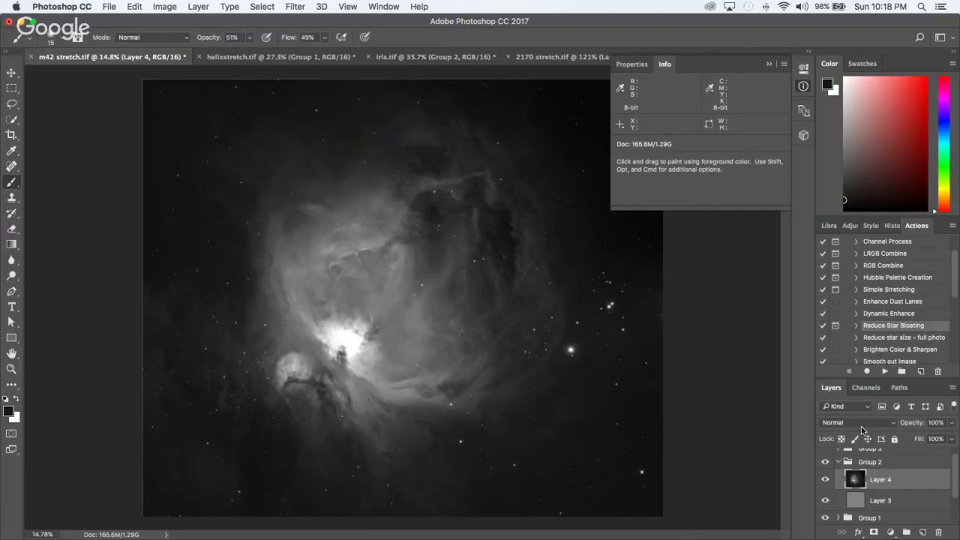
Step: Apply the same 31.7-pixel High Pass filter to Layer 4
left_click(296, 6)
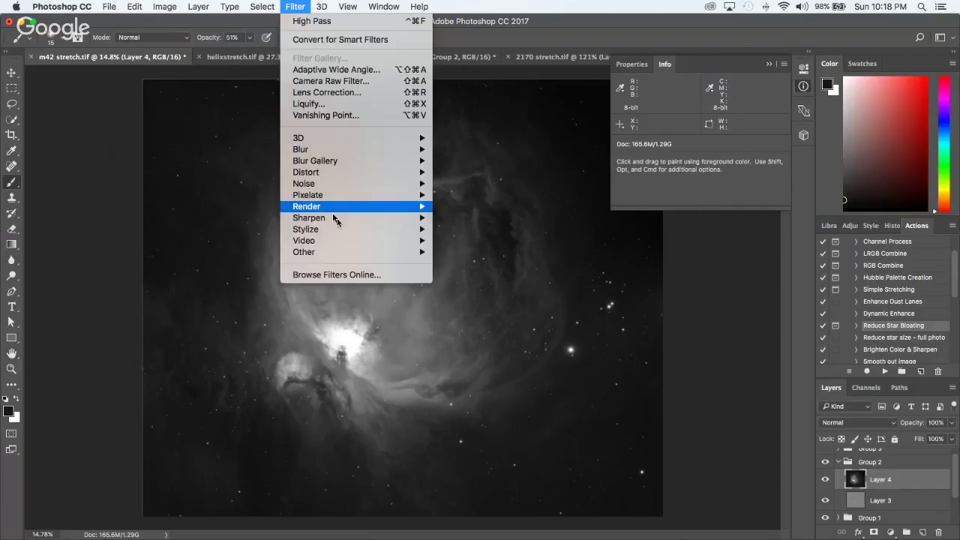
mouse_move(360, 253)
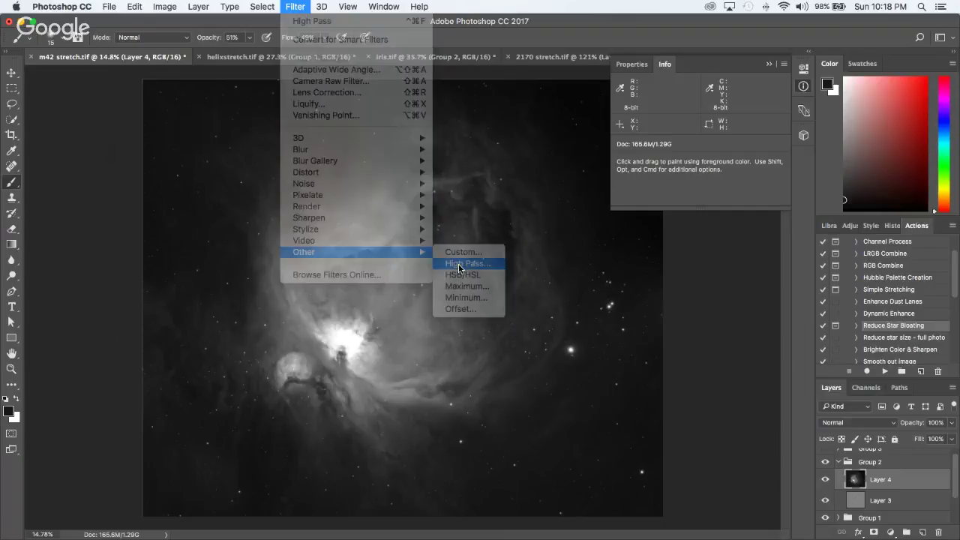
left_click(459, 264)
key("Return")
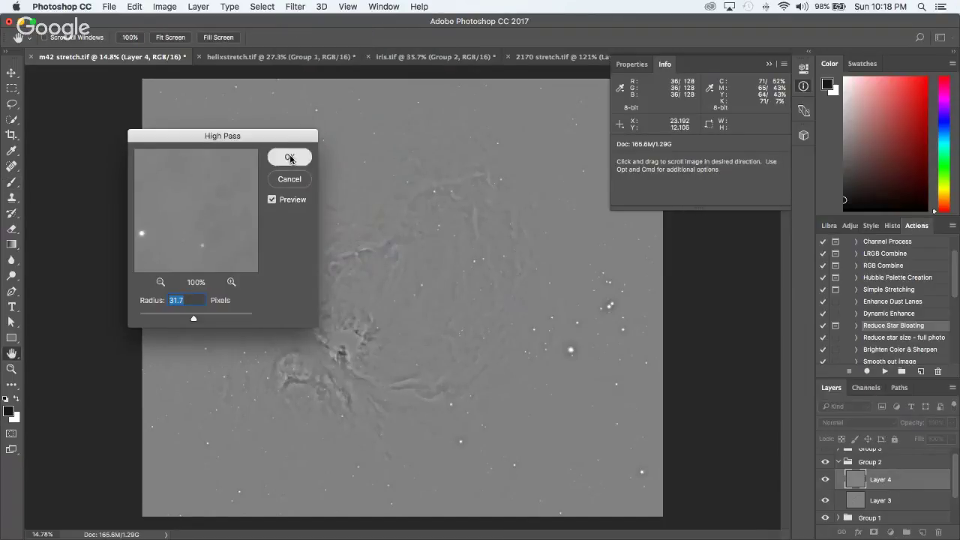
key("b")
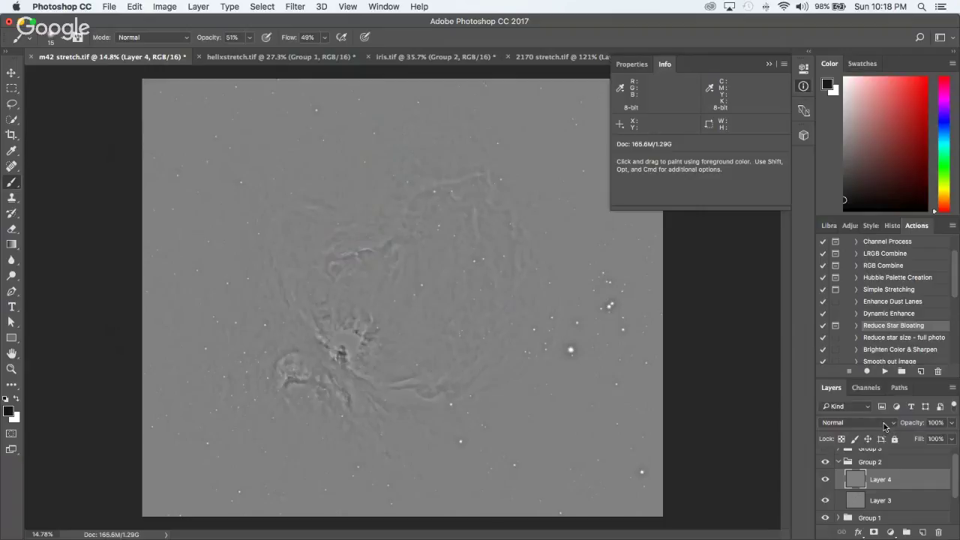
Step: Set Layer 4's blend mode to Soft Light and Layer 3's to Overlay
left_click(885, 426)
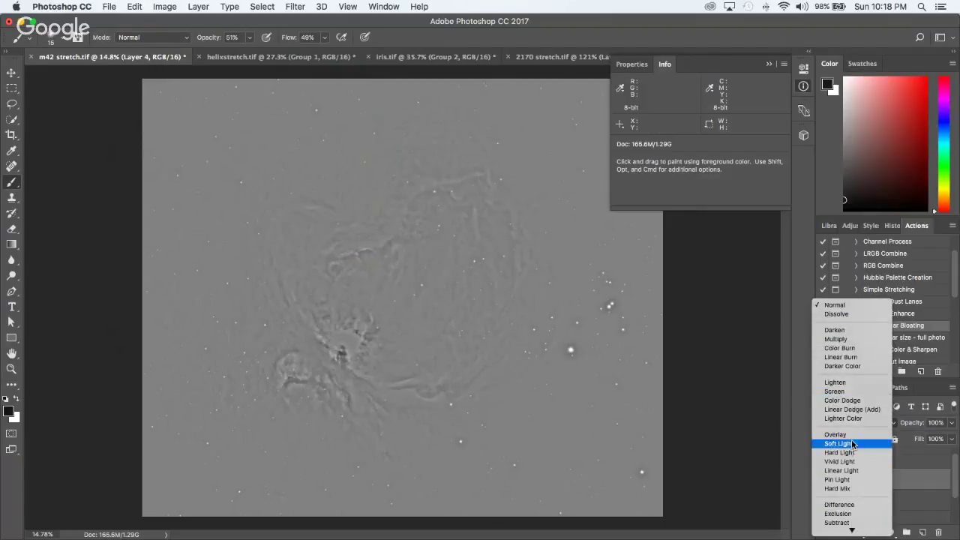
left_click(853, 444)
left_click(883, 503)
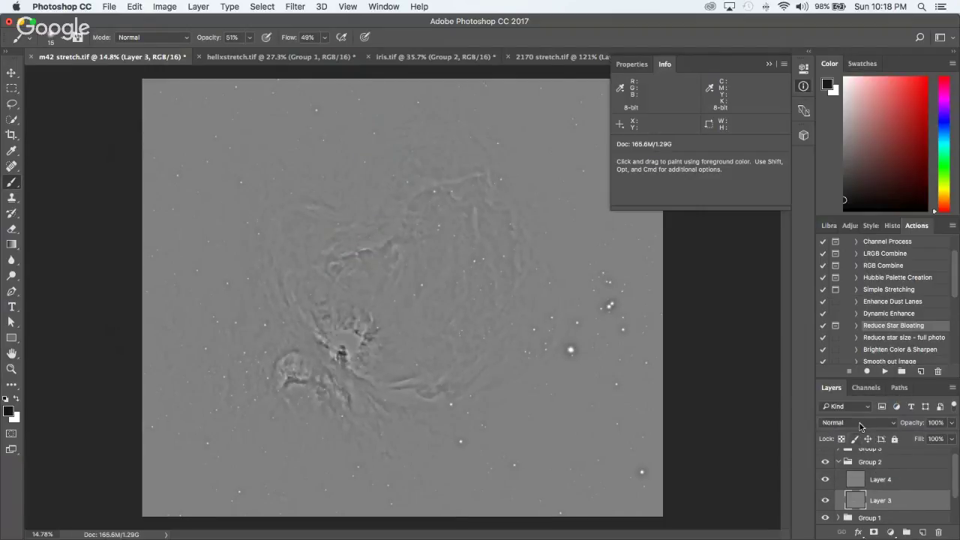
left_click(861, 426)
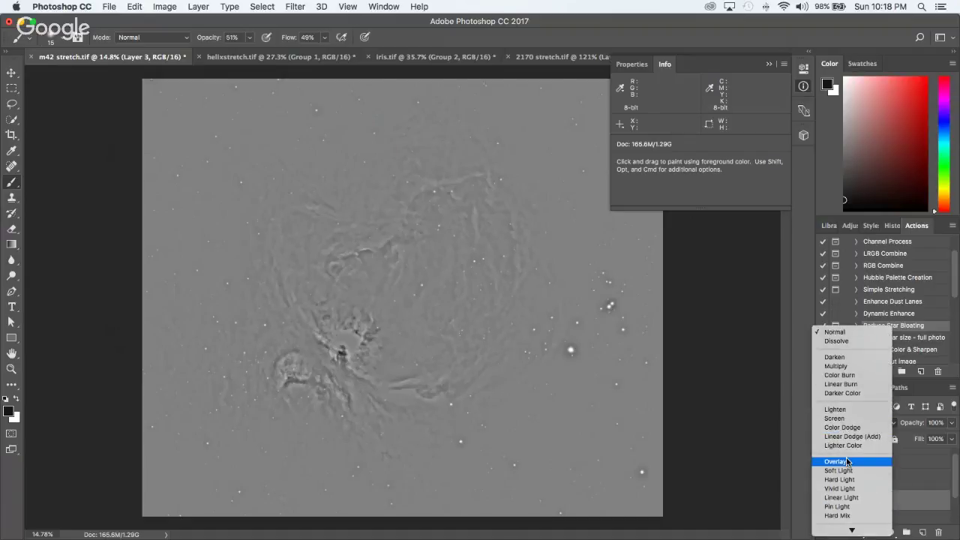
left_click(848, 461)
Step: Collapse Group 2 and toggle its visibility to compare the sharpening
left_click(840, 462)
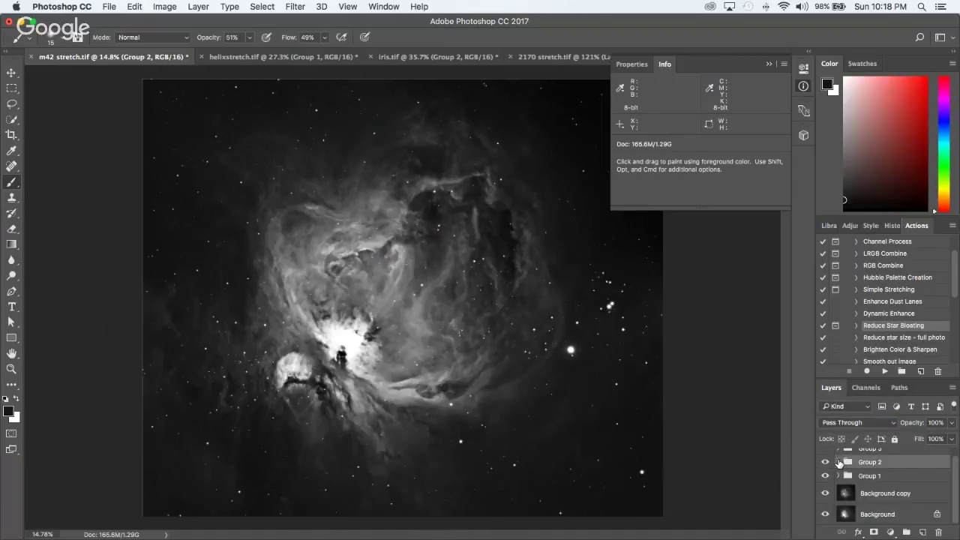
left_click(874, 479)
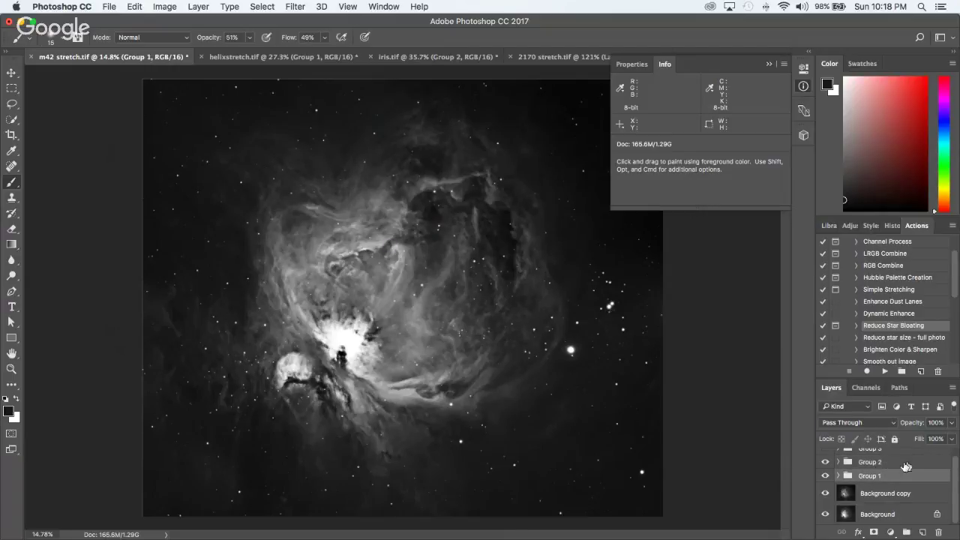
left_click(890, 463)
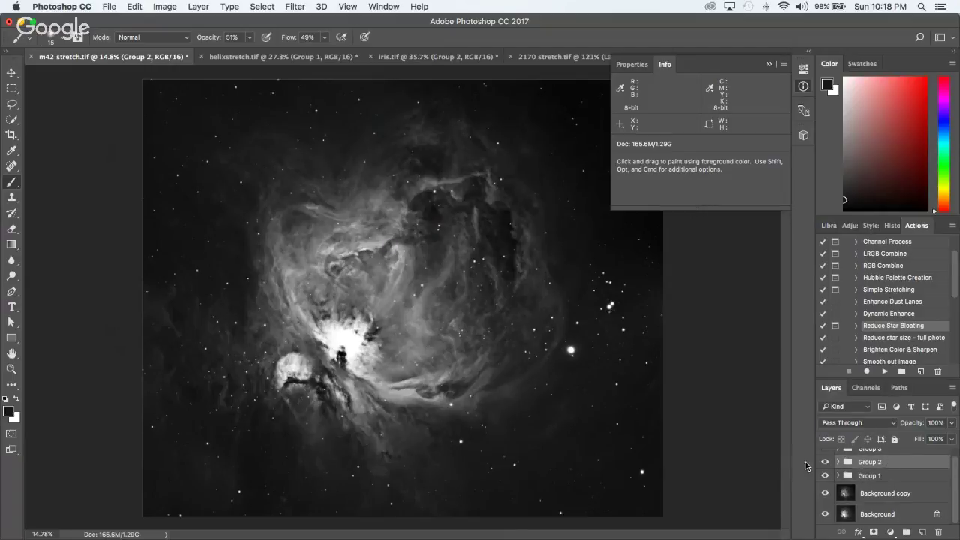
left_click(825, 463)
Step: Lower Group 2's opacity to 49% and reduce Group 1's opacity as well
left_click_drag(953, 424, 923, 441)
left_click(905, 477)
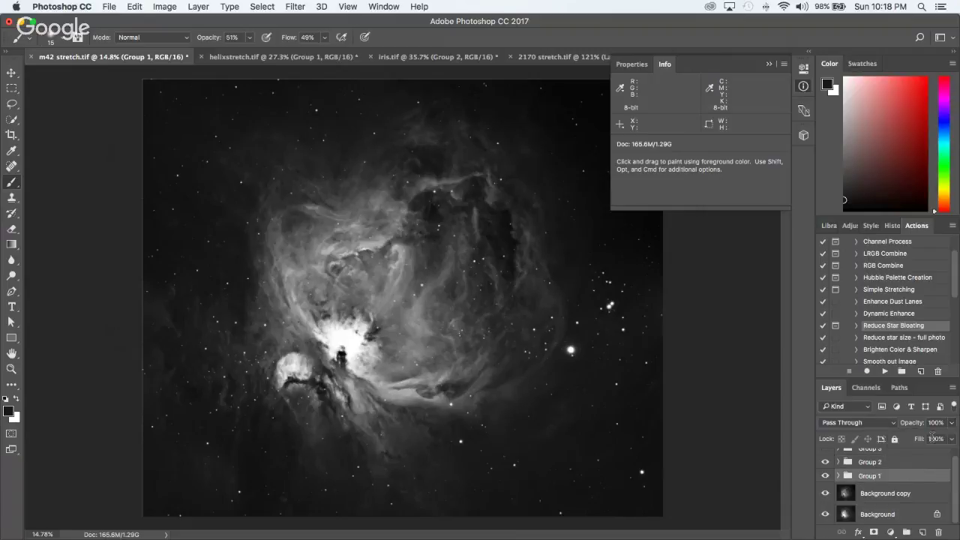
left_click_drag(951, 423, 923, 441)
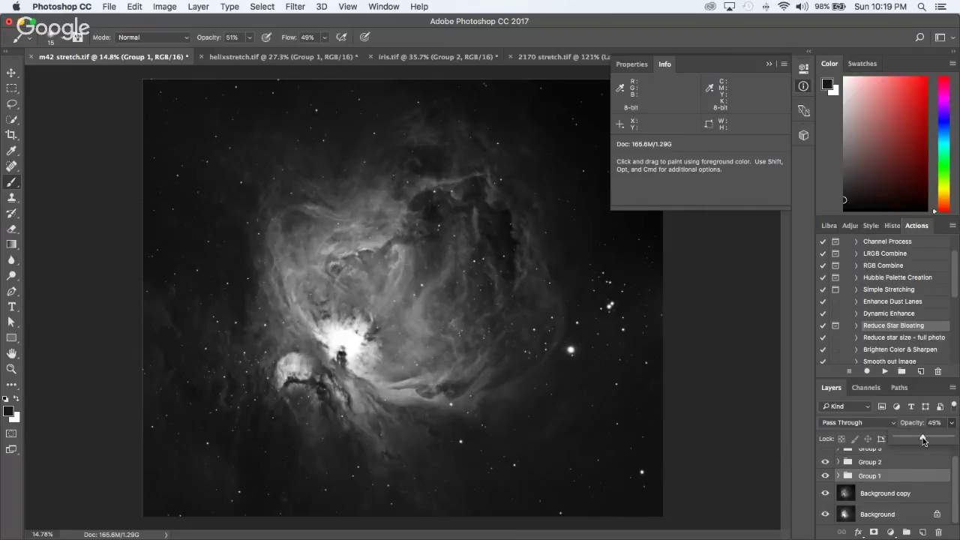
left_click(888, 466)
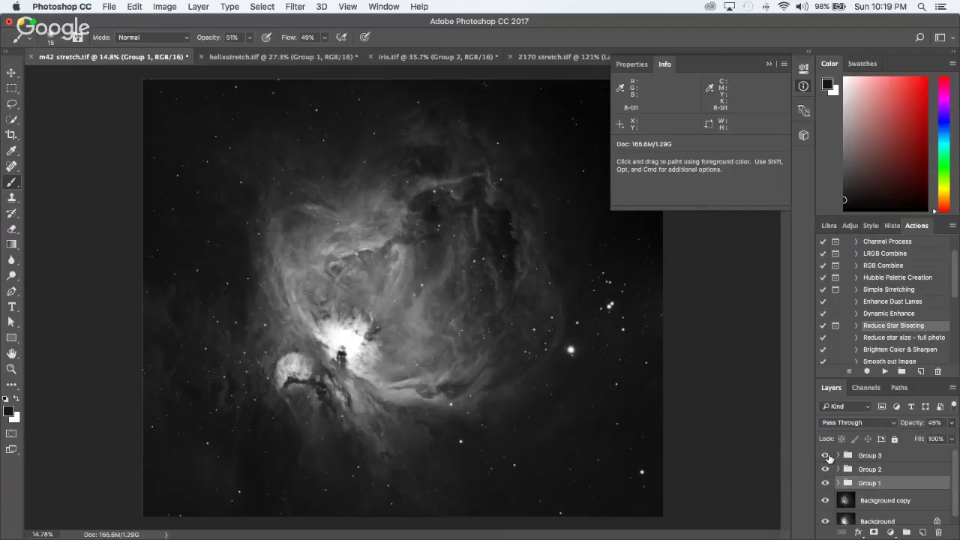
Step: Toggle Group 3's visibility repeatedly to compare, then expand it to show Layers 6 and 5
left_click(838, 457)
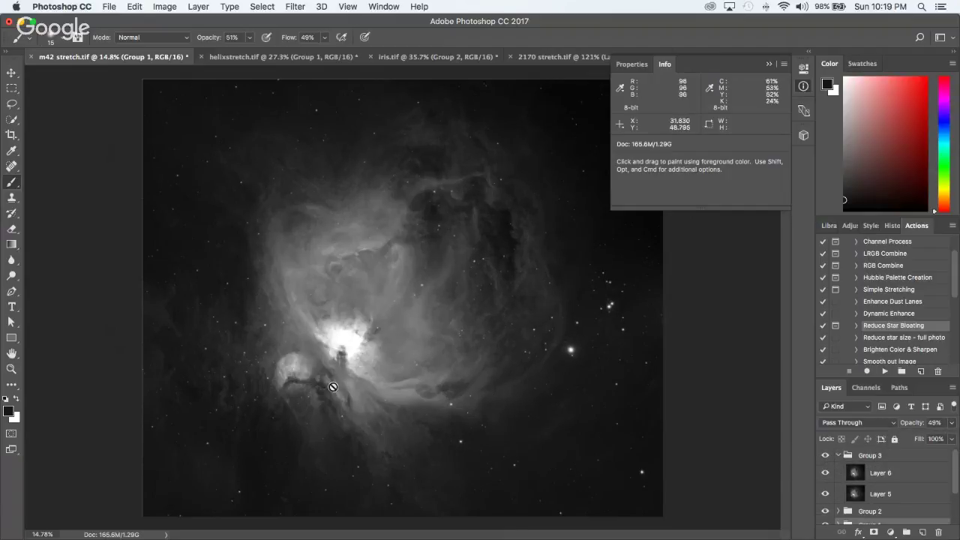
left_click(838, 456)
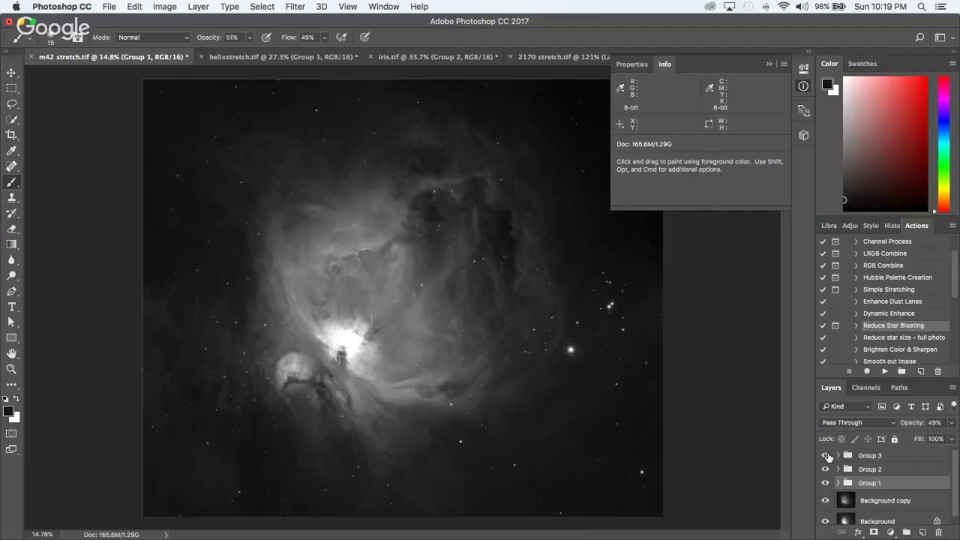
left_click(826, 455)
left_click(826, 455)
left_click(826, 456)
scroll(828, 457, "down", 1)
left_click(828, 458)
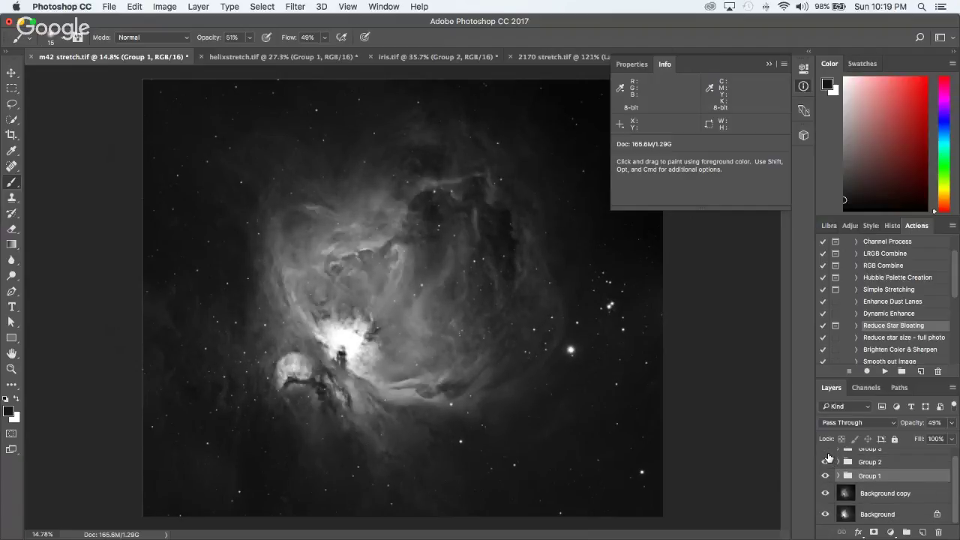
left_click(828, 458)
left_click(829, 458)
left_click(827, 455)
left_click(826, 453)
left_click(826, 454)
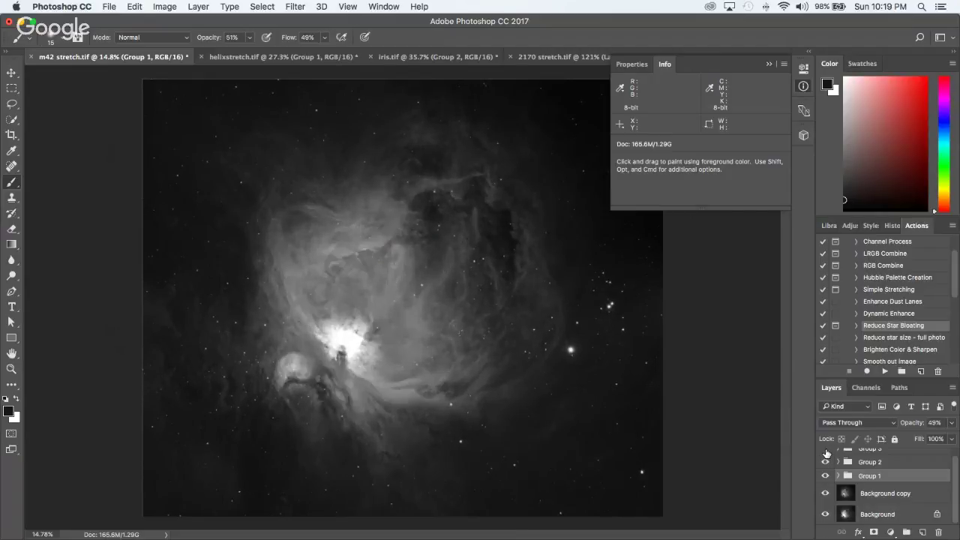
left_click(827, 453)
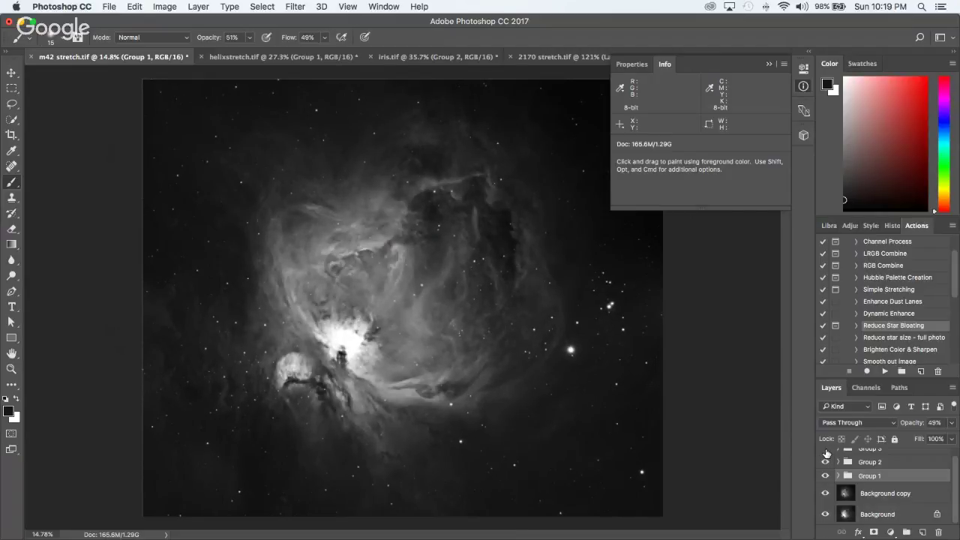
left_click(827, 453)
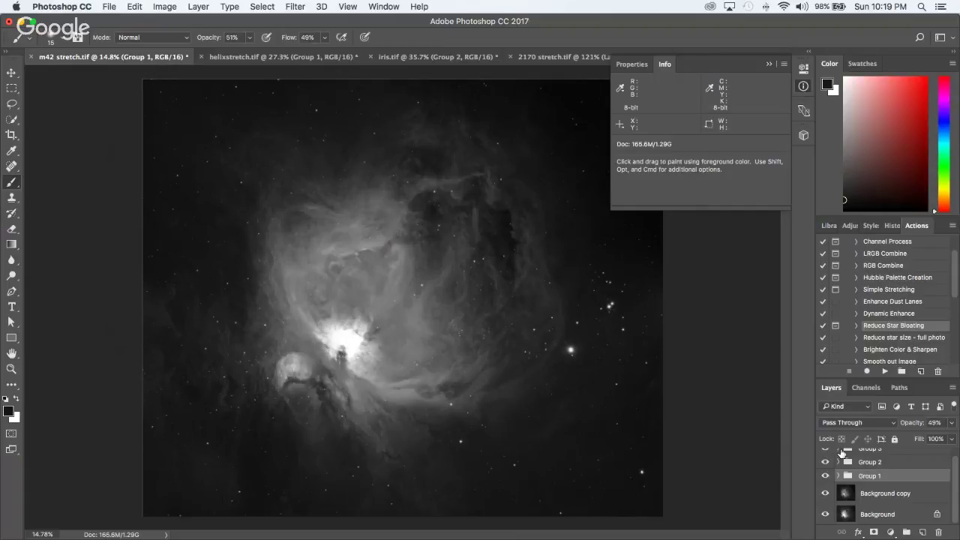
left_click(839, 453)
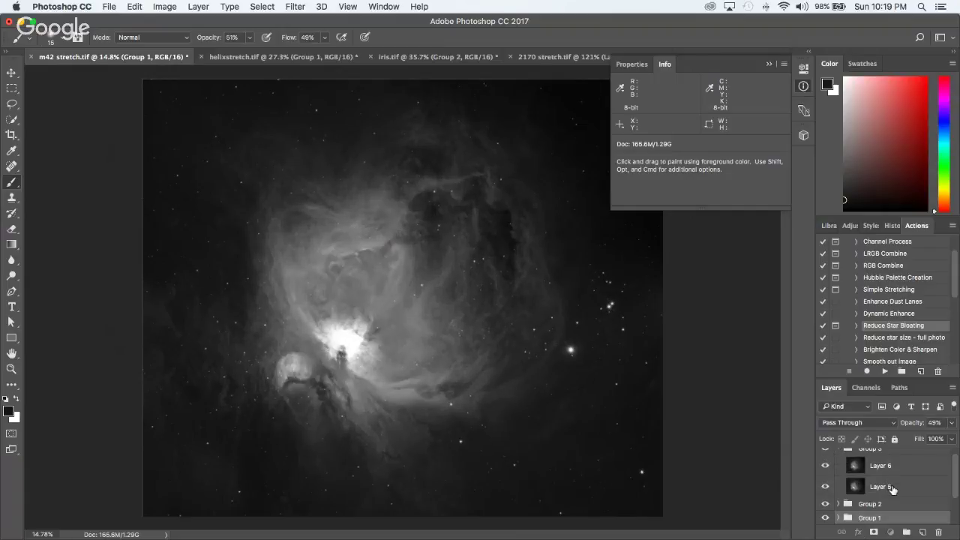
Step: Apply a 2.8-pixel High Pass filter to Layer 5 after inspecting nebula detail in the preview
left_click(868, 486)
left_click(291, 6)
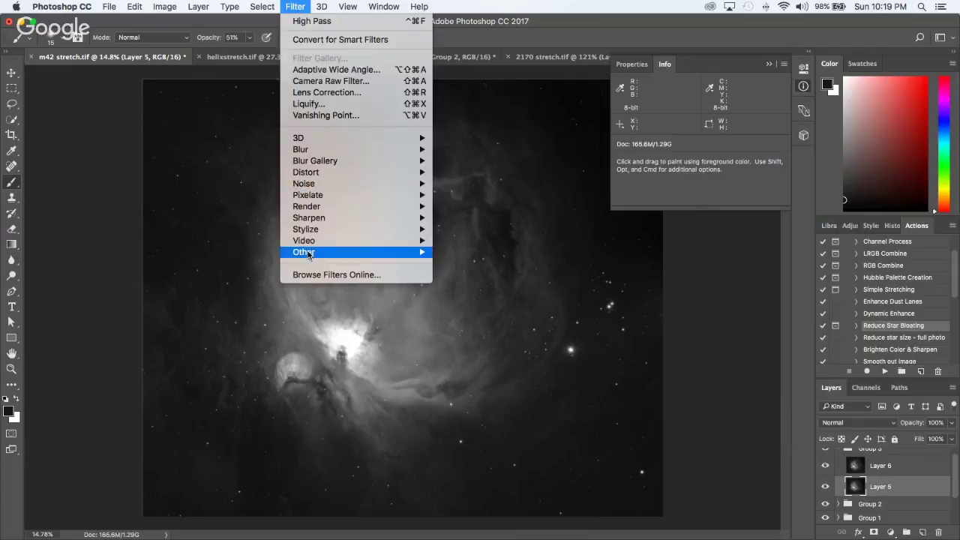
mouse_move(315, 254)
left_click(453, 265)
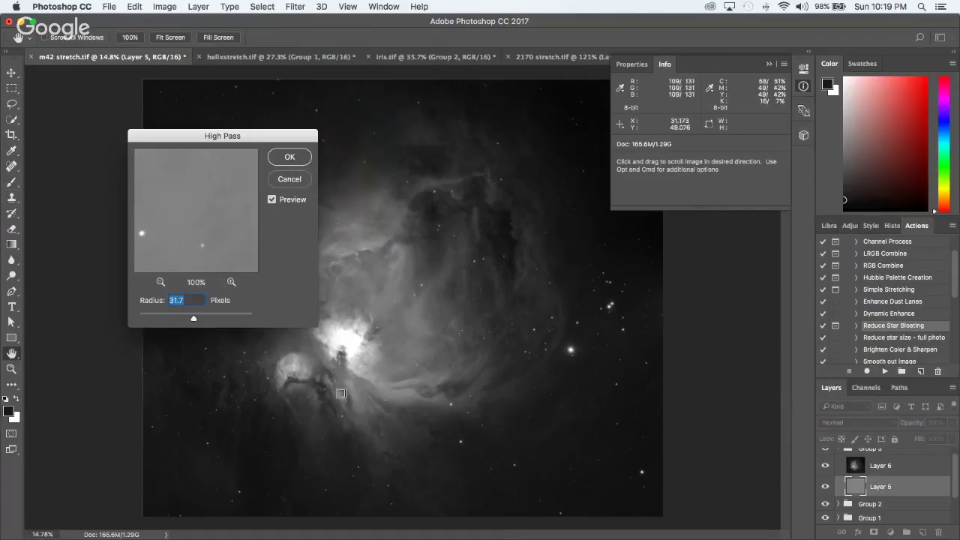
left_click(337, 369)
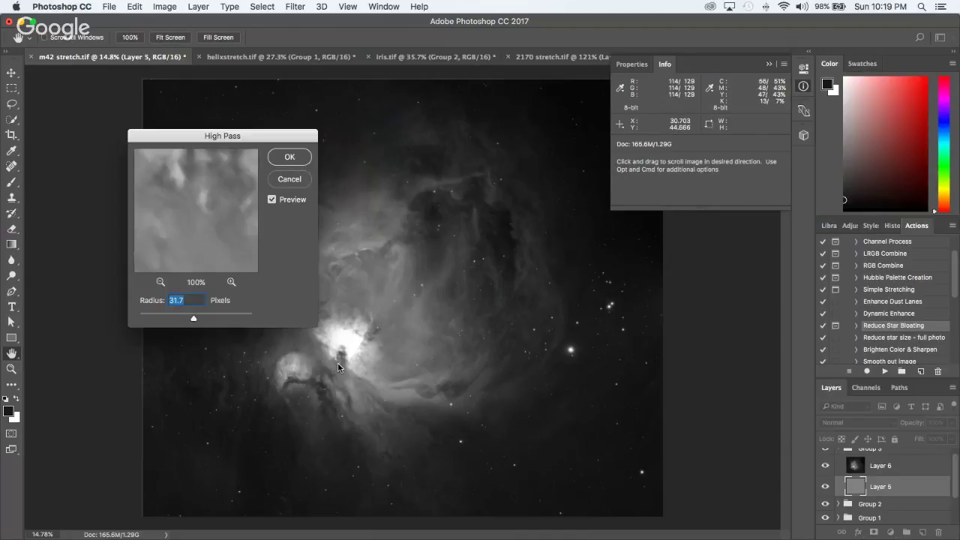
left_click_drag(238, 189, 232, 219)
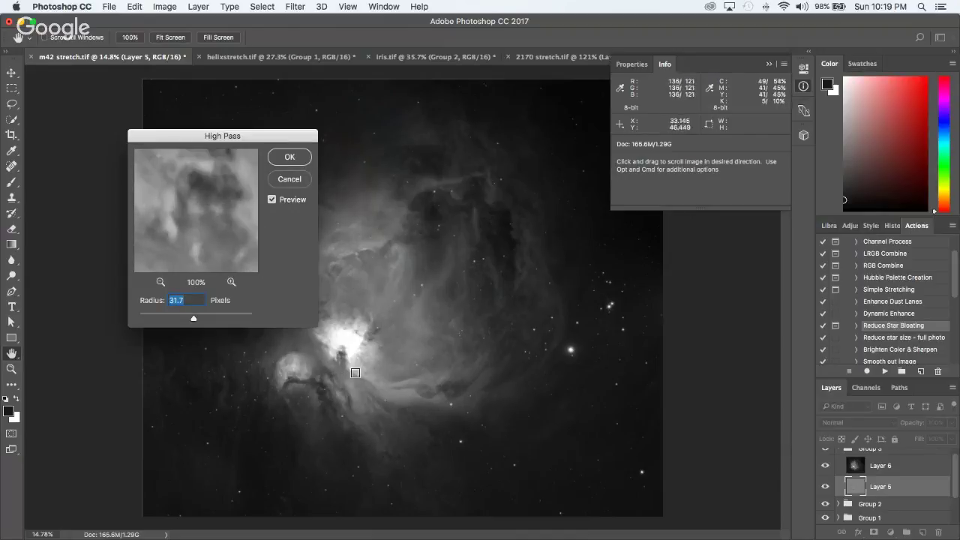
mouse_move(200, 210)
left_mouse_down()
mouse_move(157, 218)
mouse_move(207, 216)
mouse_move(203, 225)
left_mouse_up()
left_click_drag(195, 320, 155, 320)
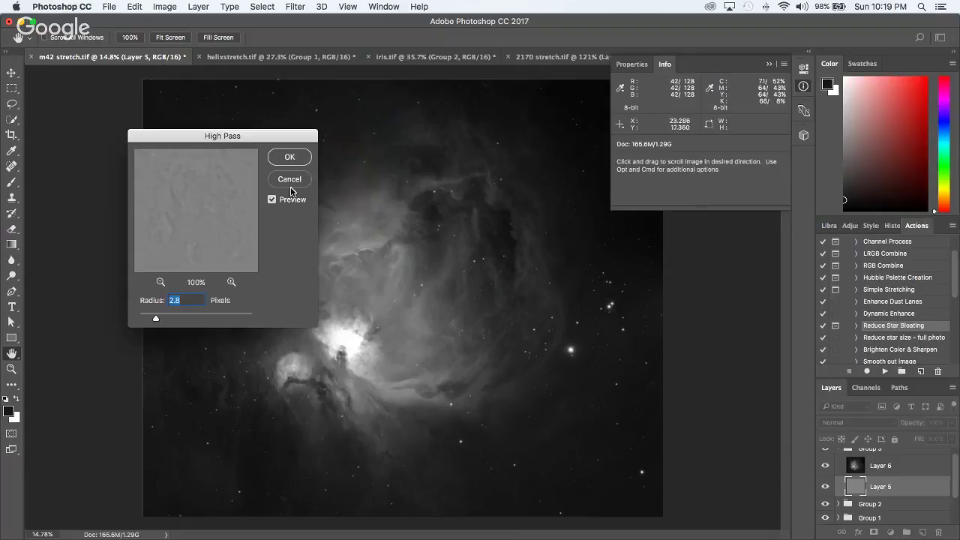
left_click(295, 159)
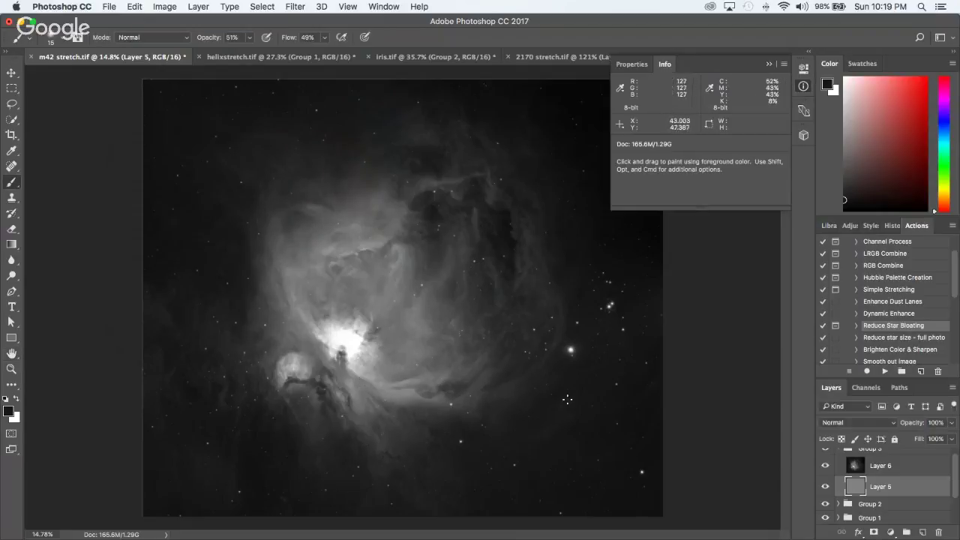
Step: Apply the same 2.8-pixel High Pass filter to Layer 6
left_click(884, 468)
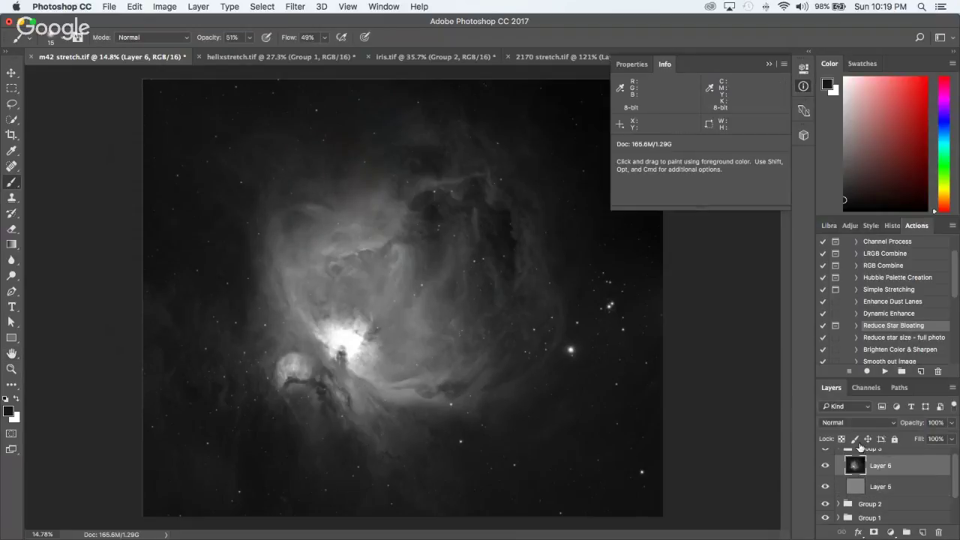
left_click(294, 6)
mouse_move(337, 254)
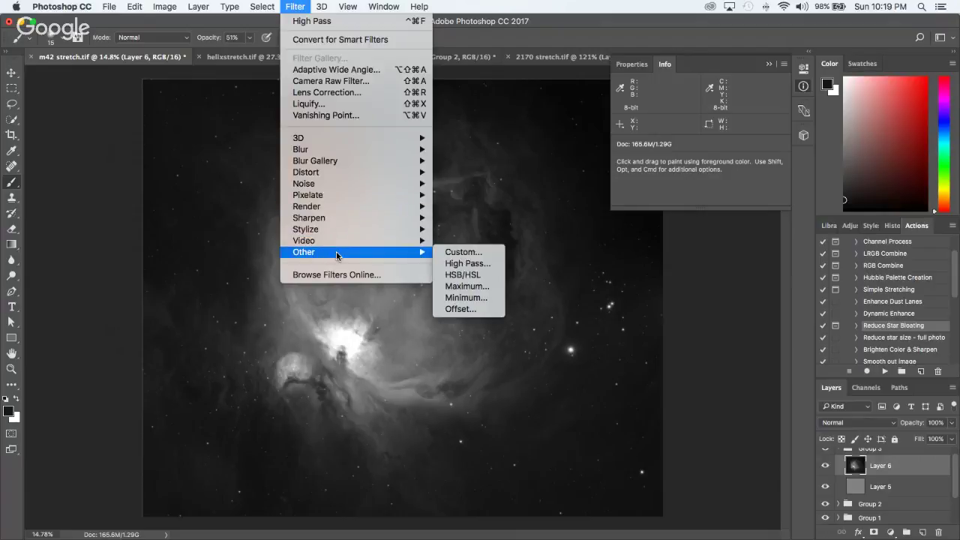
left_click(467, 263)
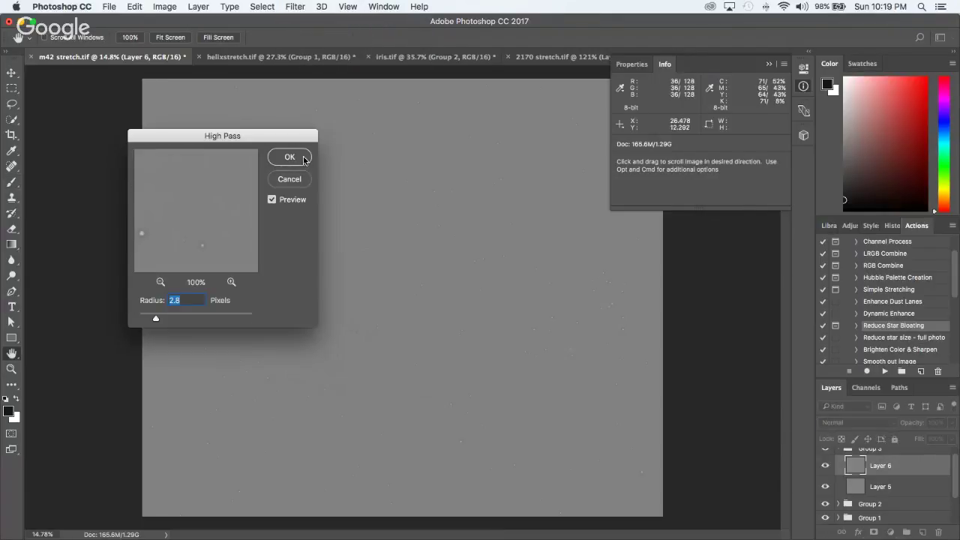
left_click(300, 157)
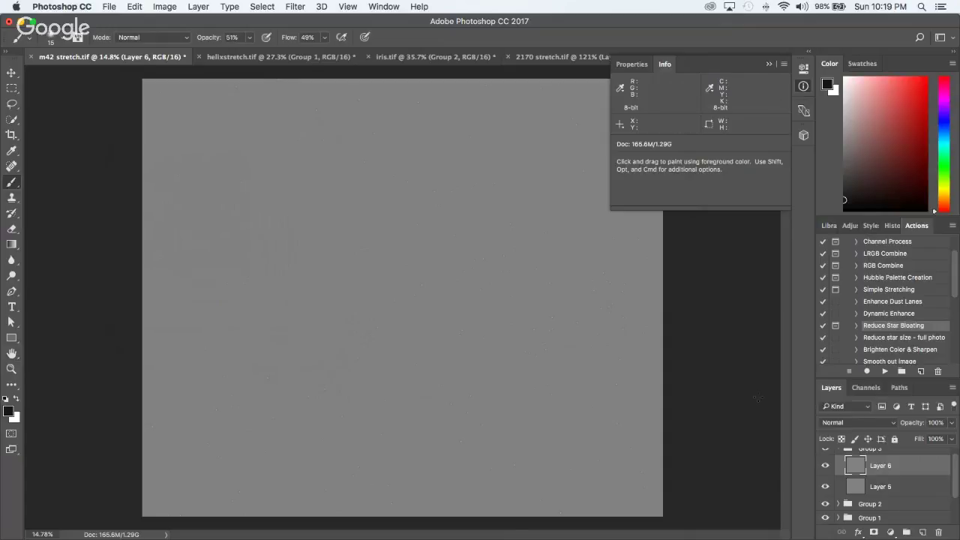
Step: Set Layer 6's blend mode to Soft Light and Layer 5's to Overlay
left_click(853, 426)
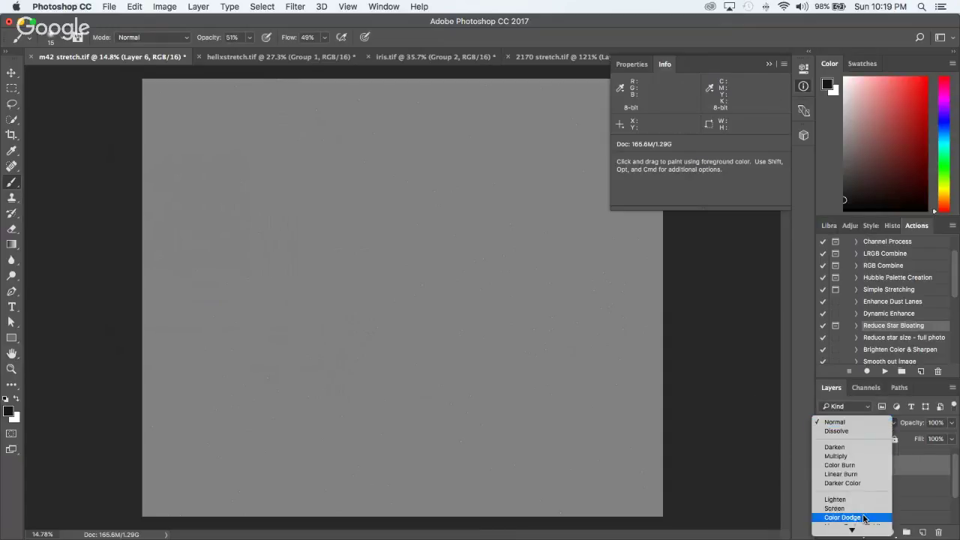
left_click(845, 442)
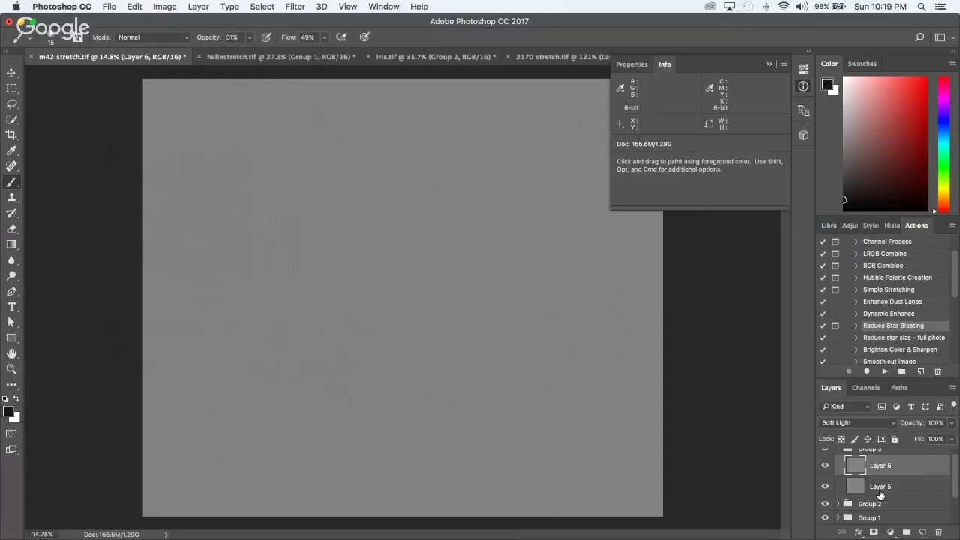
left_click(879, 491)
left_click(844, 419)
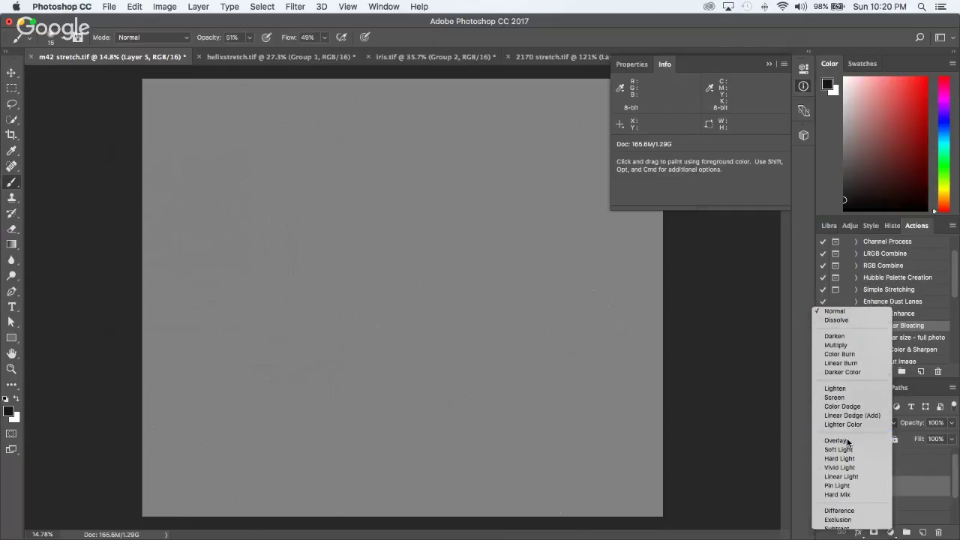
left_click(840, 439)
Step: Collapse Group 3, set its opacity to 47%, and nest Groups 1–3 into Group 4
left_click(876, 450)
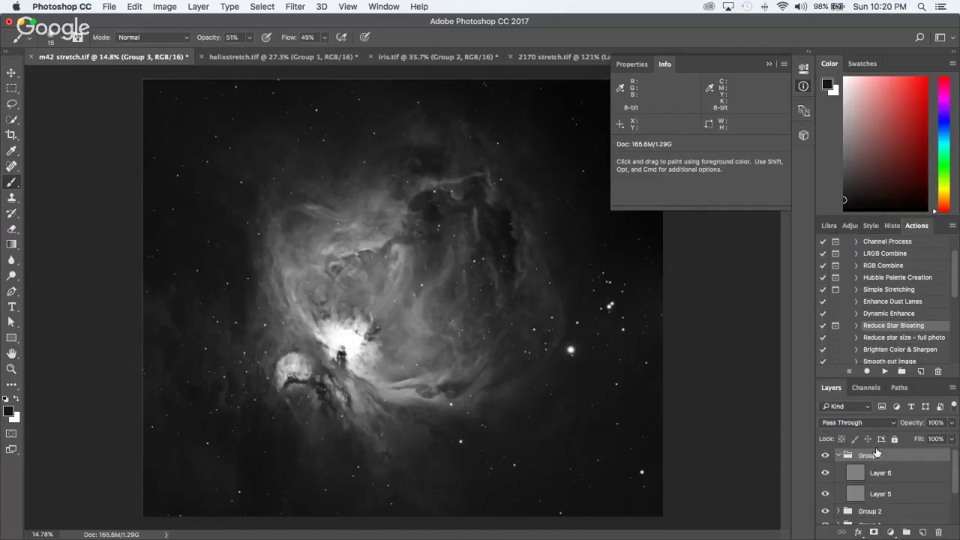
left_click(839, 456)
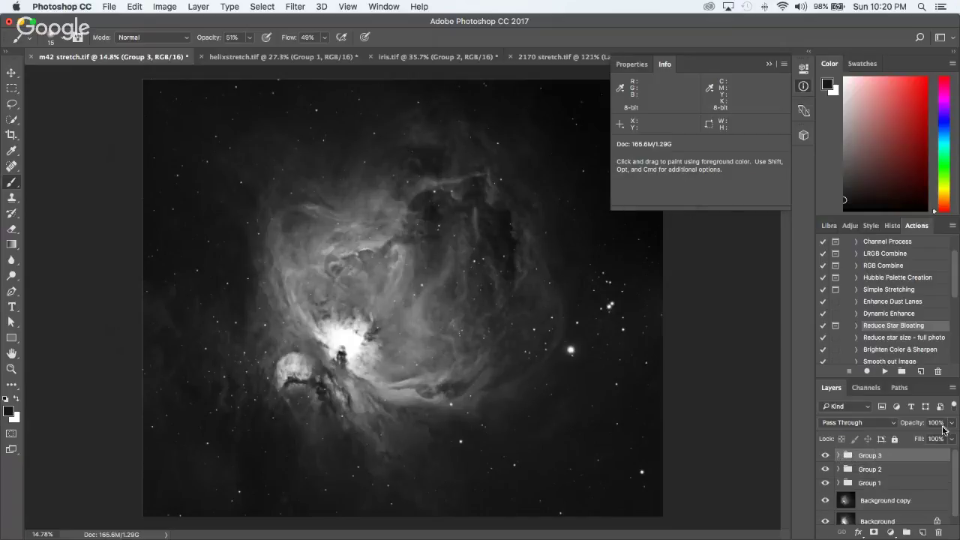
left_click_drag(950, 424, 929, 443)
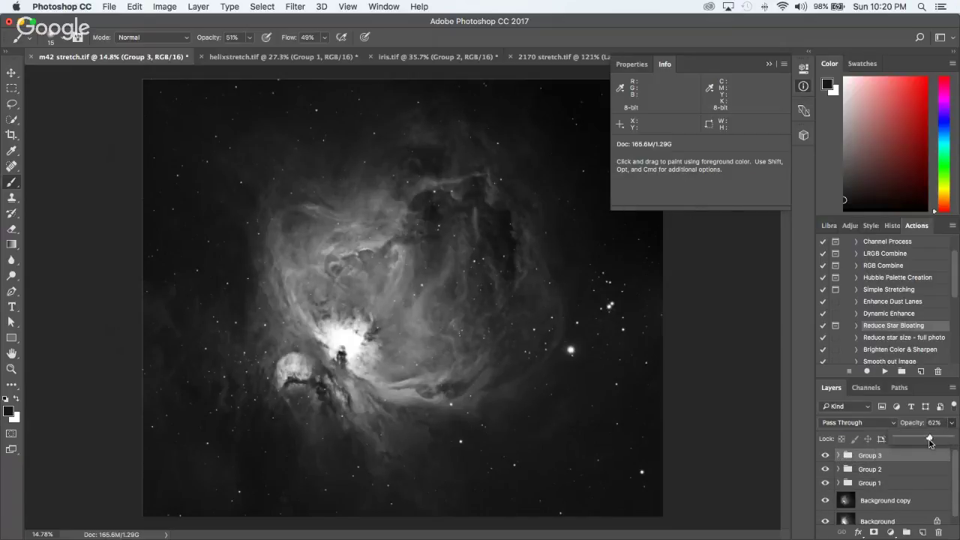
left_click(886, 485, "shift")
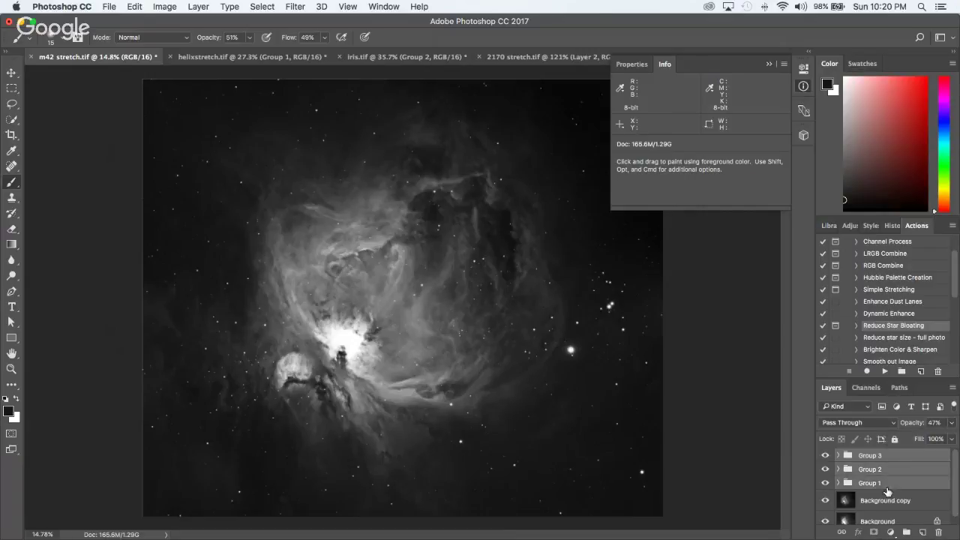
left_click(906, 532)
left_click(825, 455)
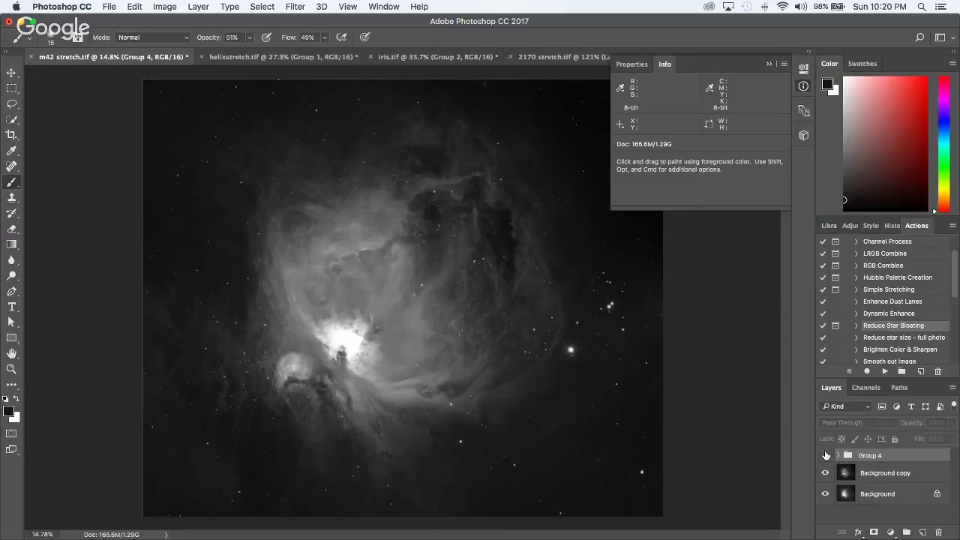
left_click(825, 455)
left_click(825, 455)
left_click(825, 455)
scroll(403, 379, "up", 2)
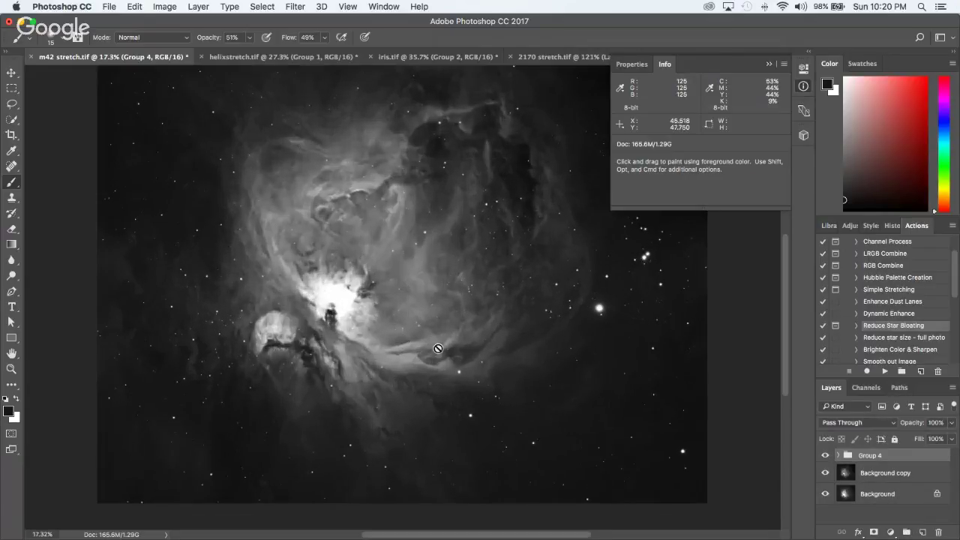
left_click(825, 455)
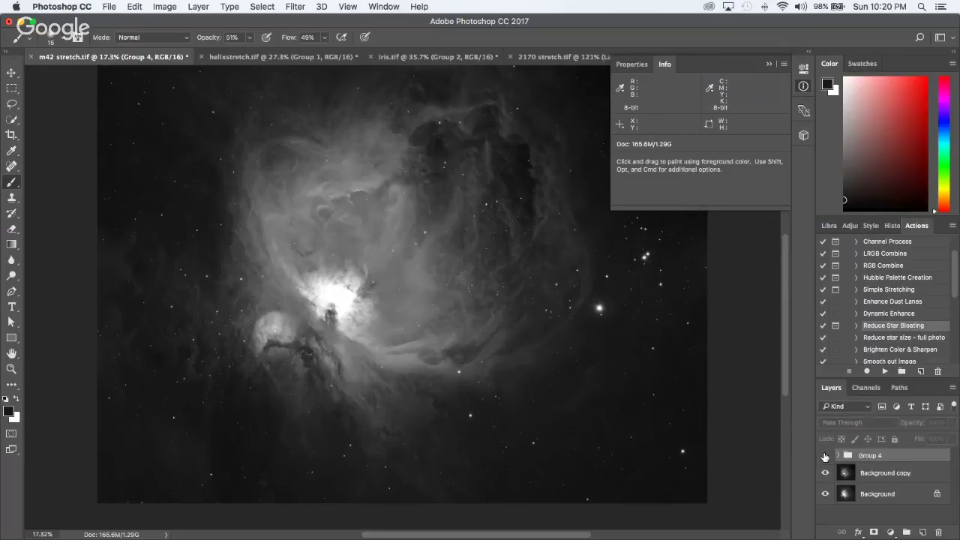
left_click(826, 455)
scroll(306, 351, "up", 15)
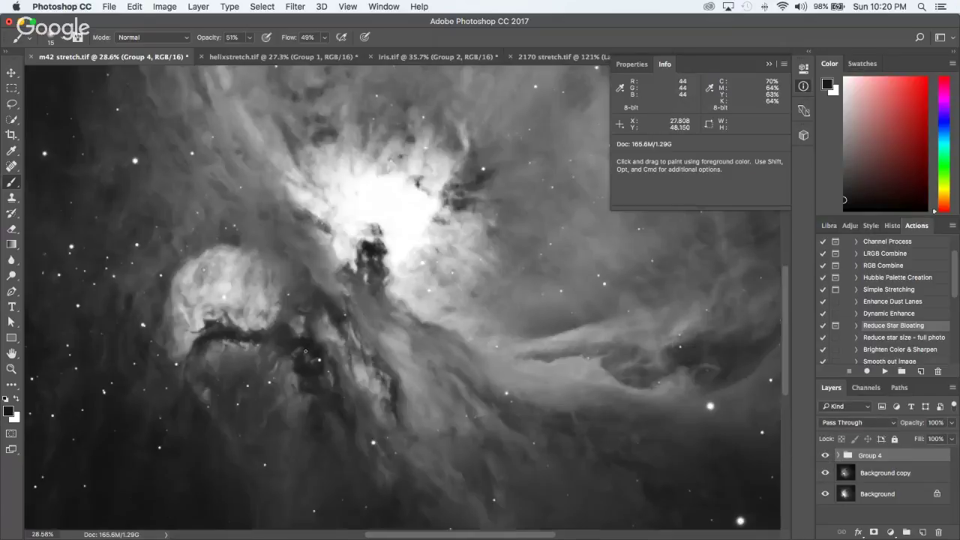
scroll(305, 351, "down", 5)
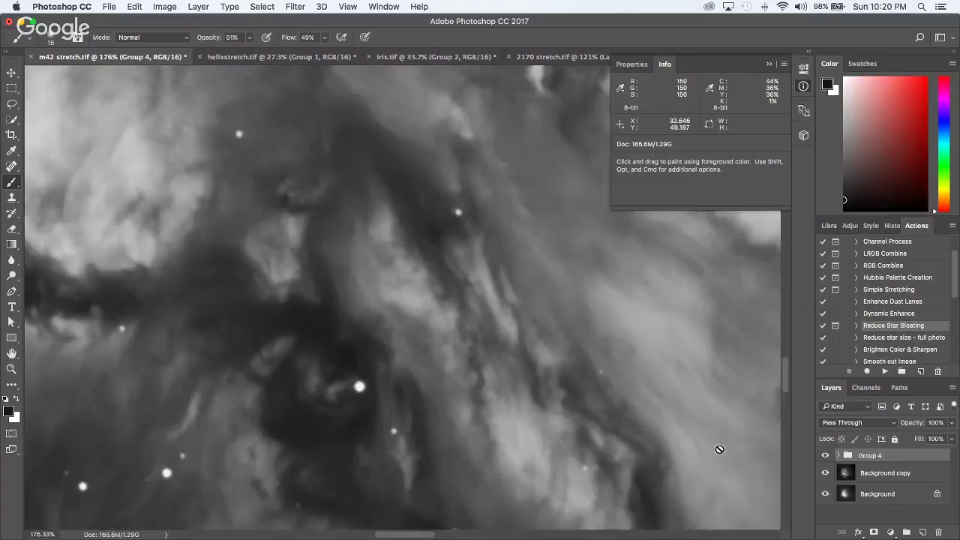
left_click(825, 455)
left_click(825, 455)
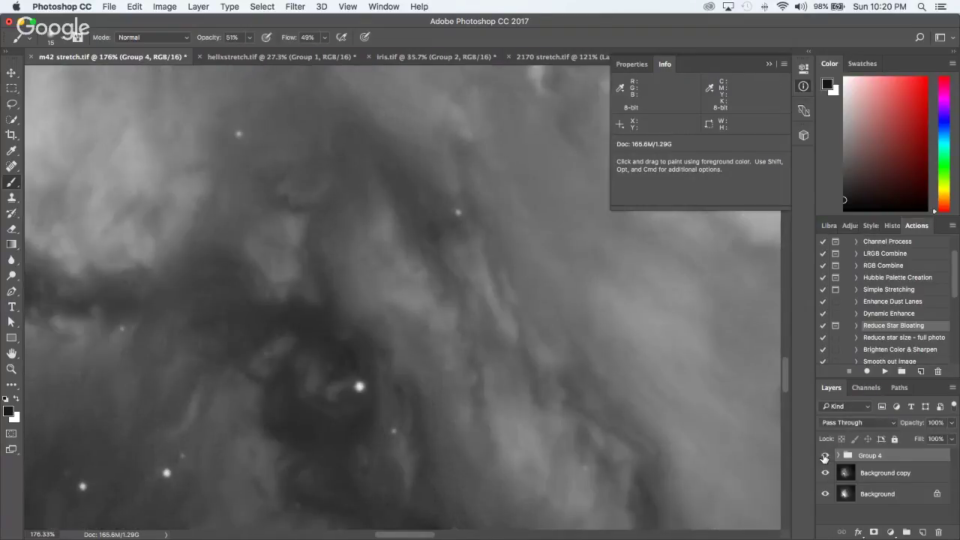
left_click(825, 455)
left_click(825, 456)
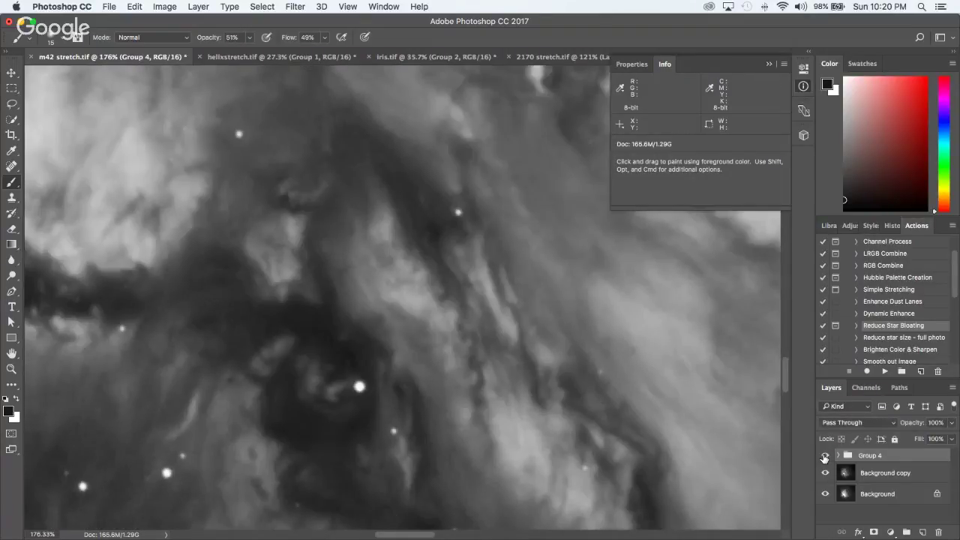
left_click(825, 455)
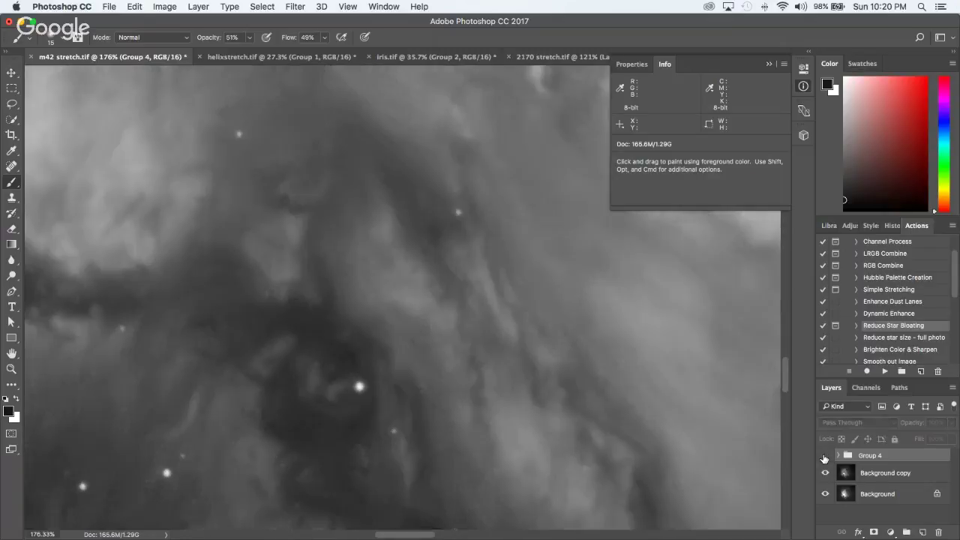
left_click(825, 456)
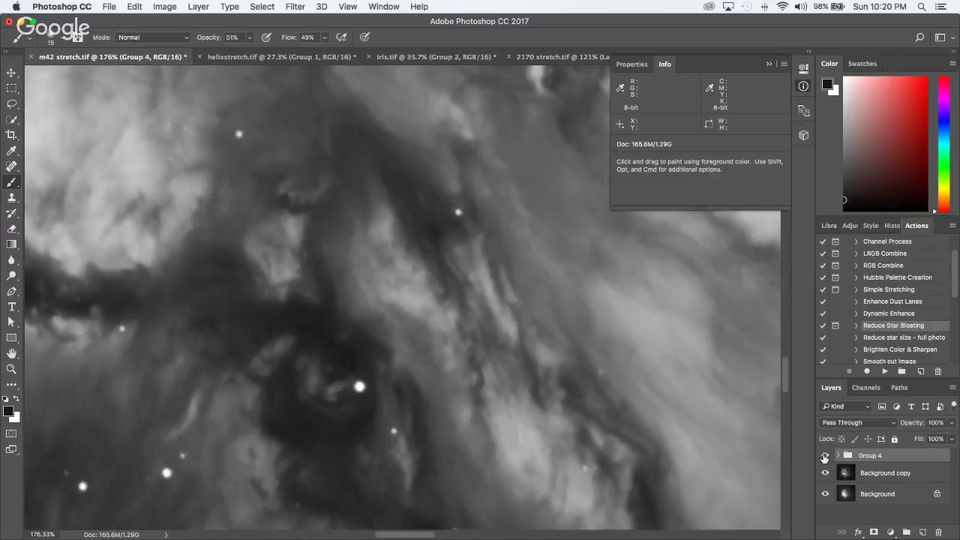
left_click(825, 455)
left_click(825, 455)
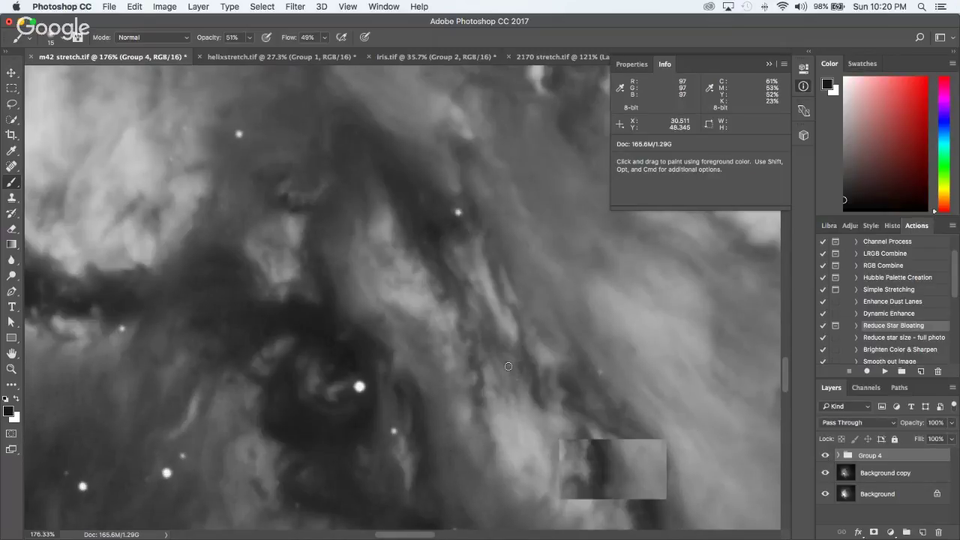
scroll(509, 366, "down", 4)
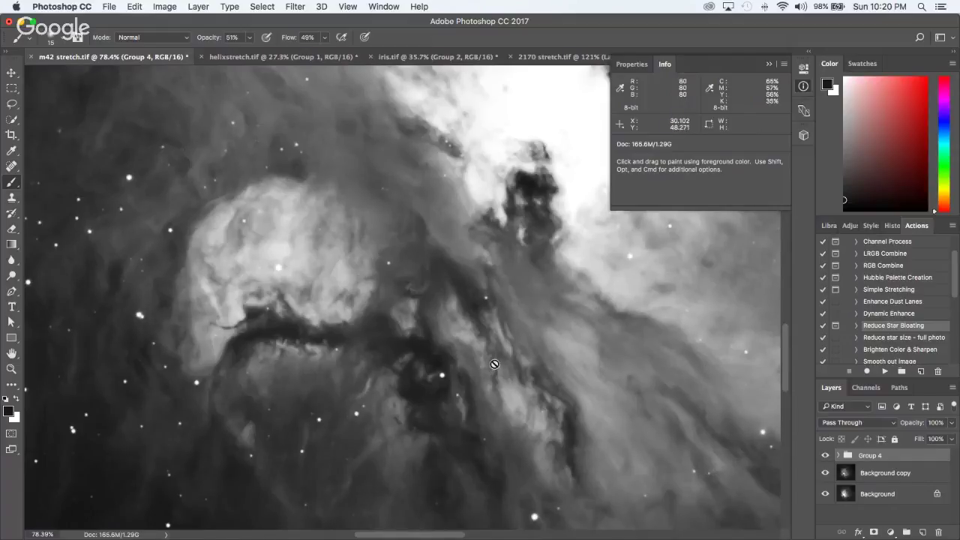
left_click(823, 455)
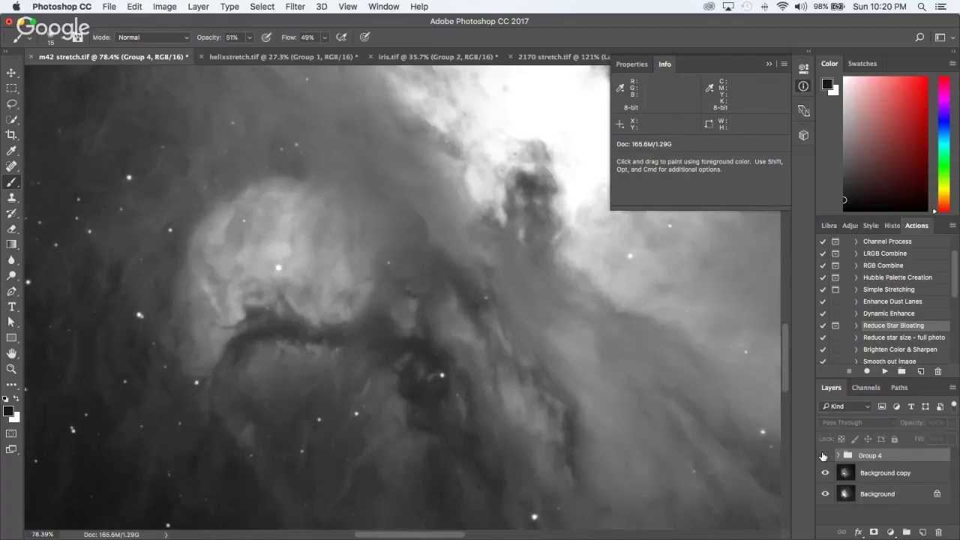
left_click(824, 455)
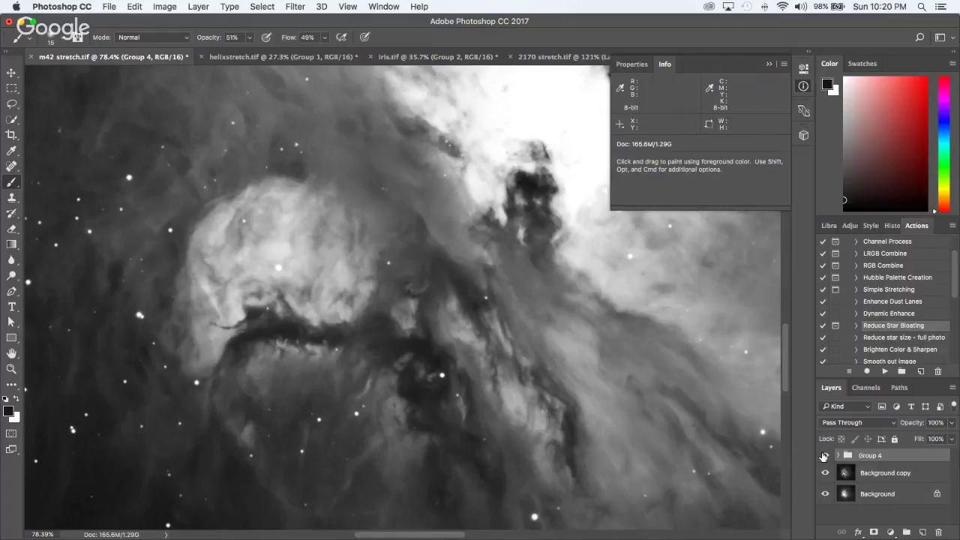
left_click(824, 455)
left_click(824, 455)
scroll(627, 419, "down", 3)
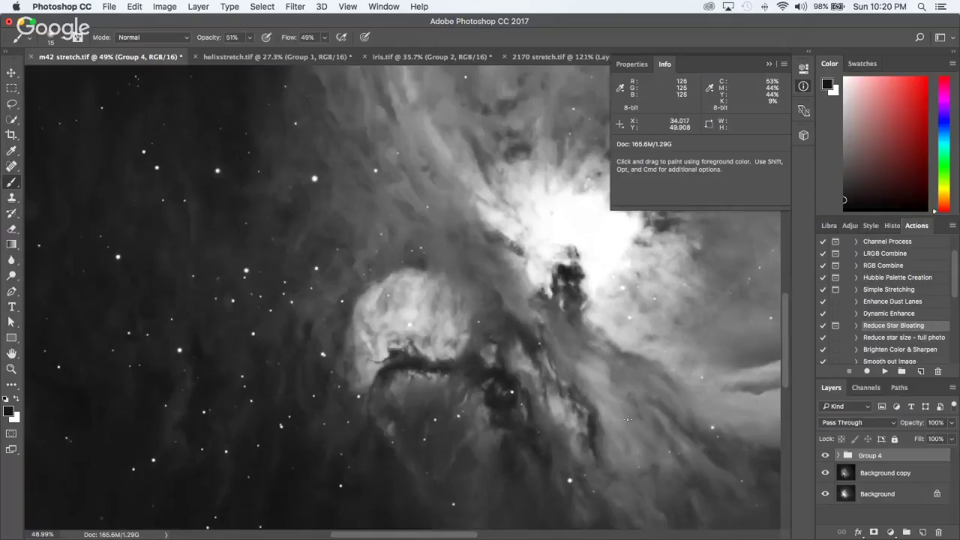
scroll(627, 419, "up", 3)
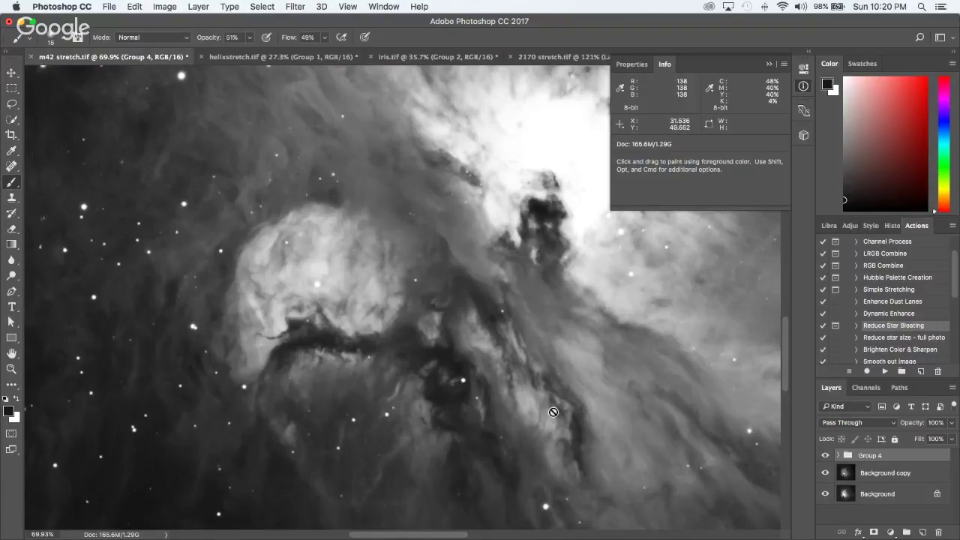
left_click(826, 456)
left_click(826, 457)
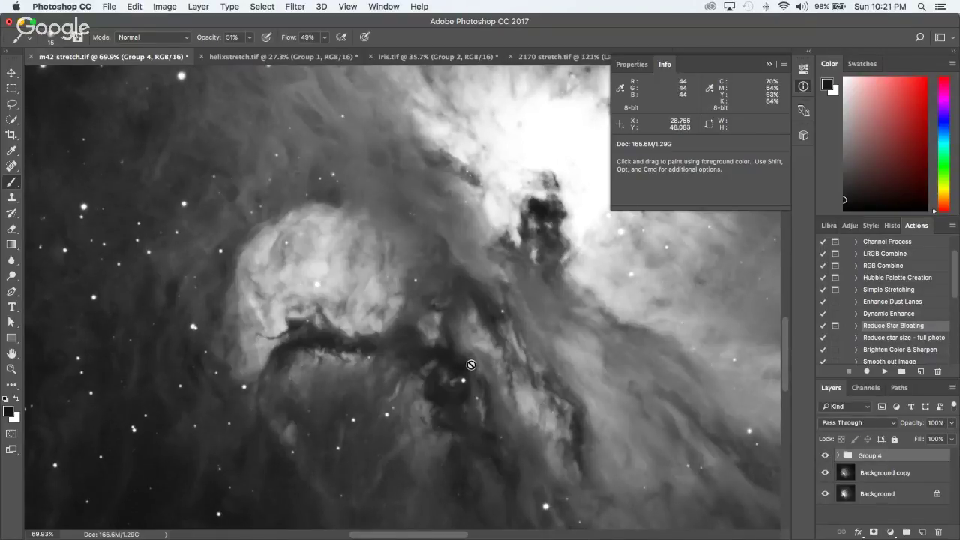
scroll(197, 334, "up", 5)
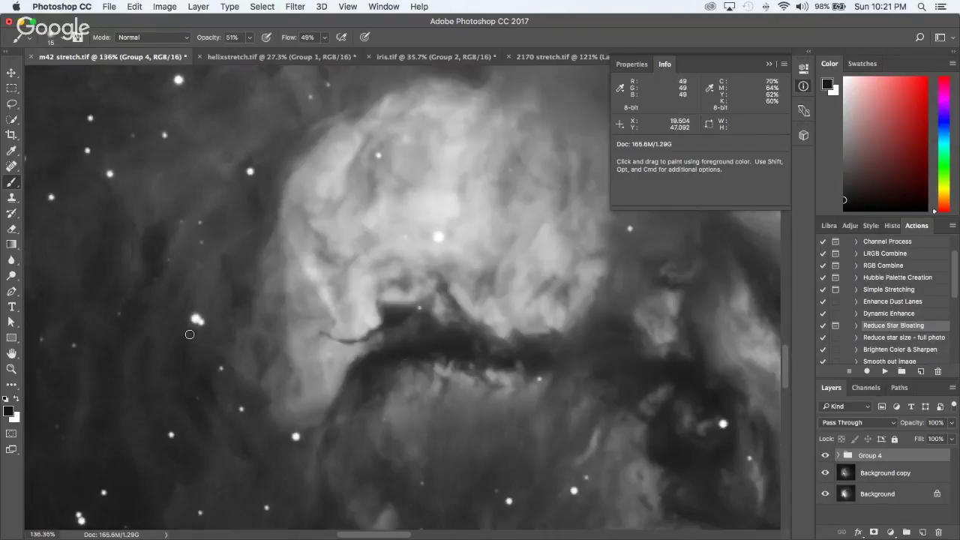
left_click(826, 457)
left_click(825, 456)
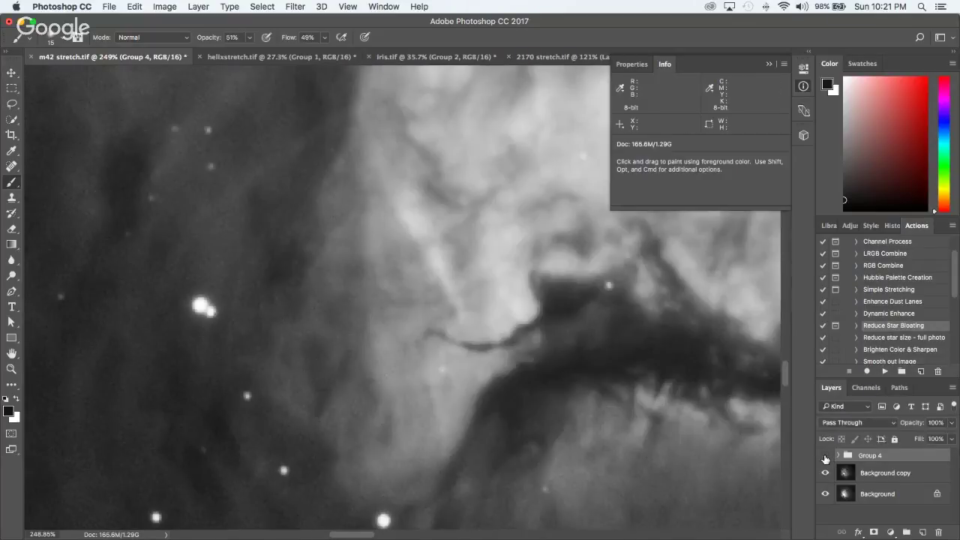
left_click(825, 456)
left_click(825, 456)
left_click(825, 456)
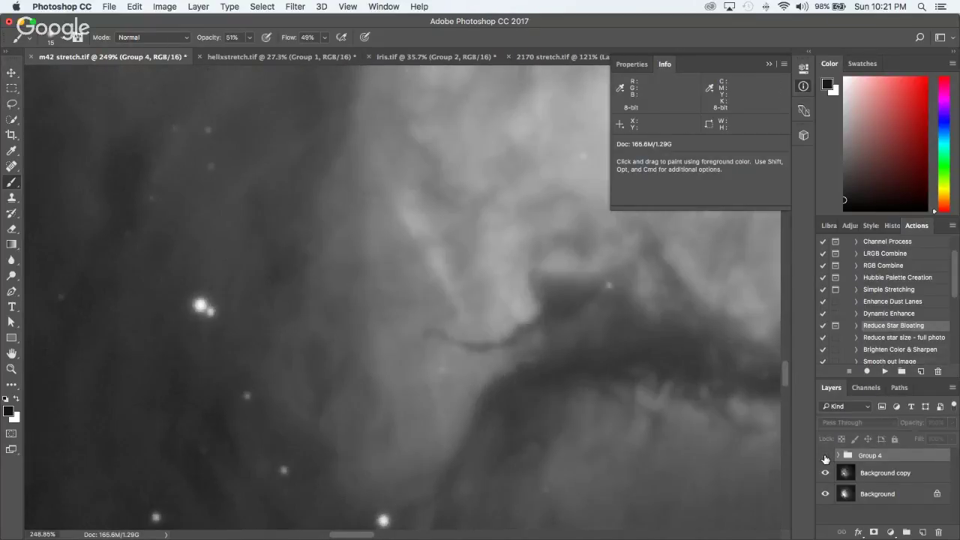
left_click(826, 456)
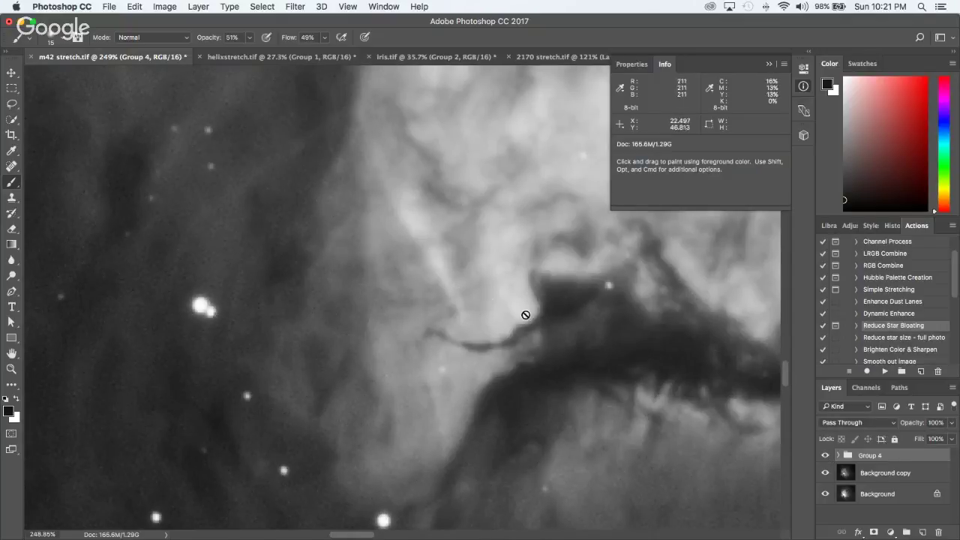
left_click(826, 456)
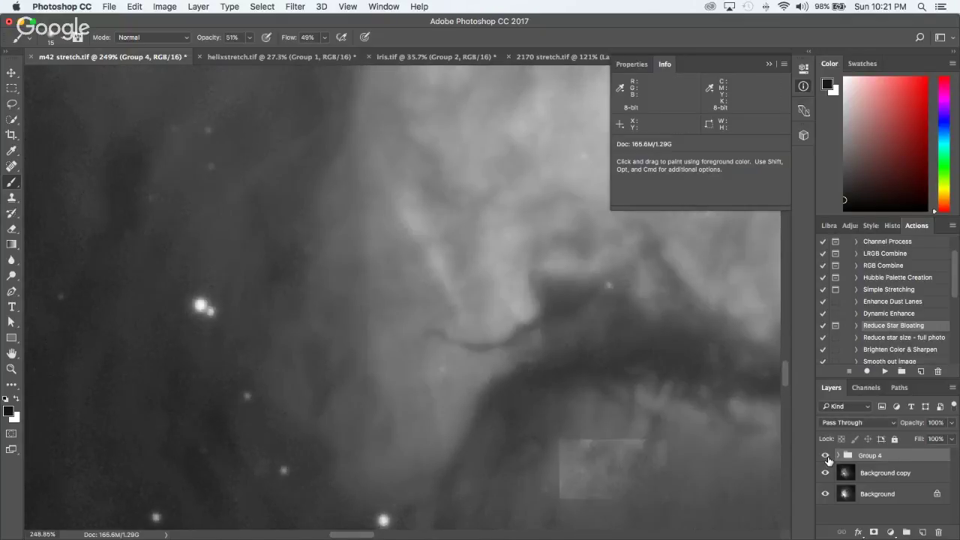
left_click(825, 456)
scroll(566, 397, "down", 5)
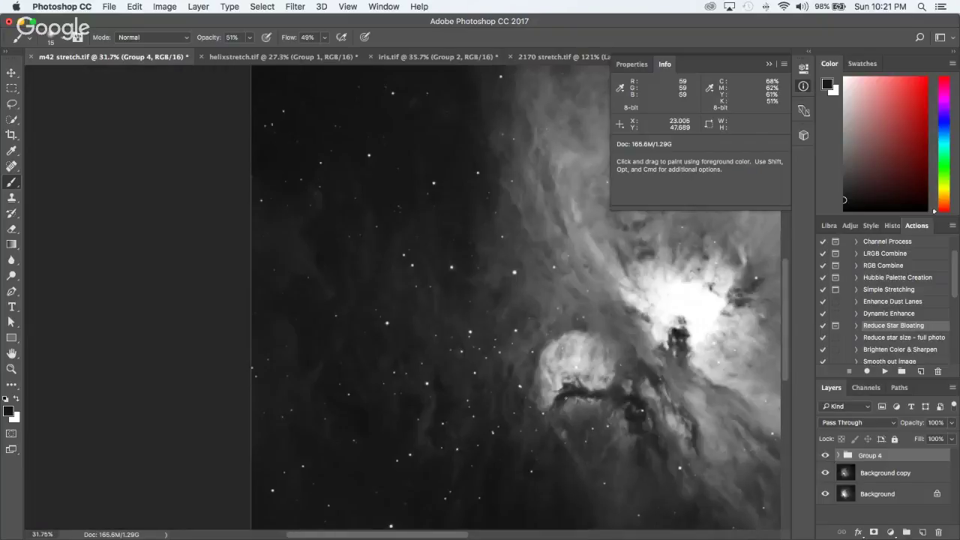
scroll(566, 398, "up", 3)
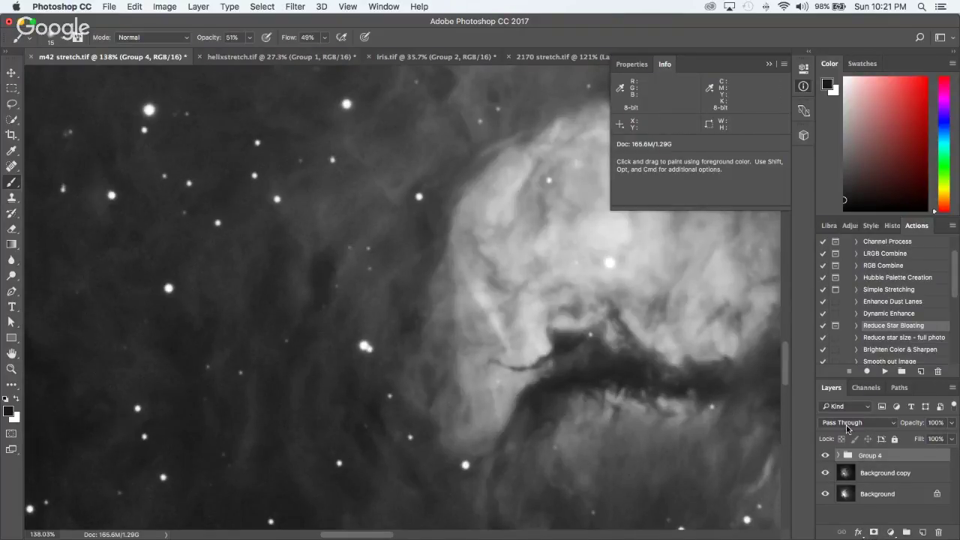
Step: Make an inverted Color Range selection sampled from a bright star, fuzziness about 152
left_click(262, 7)
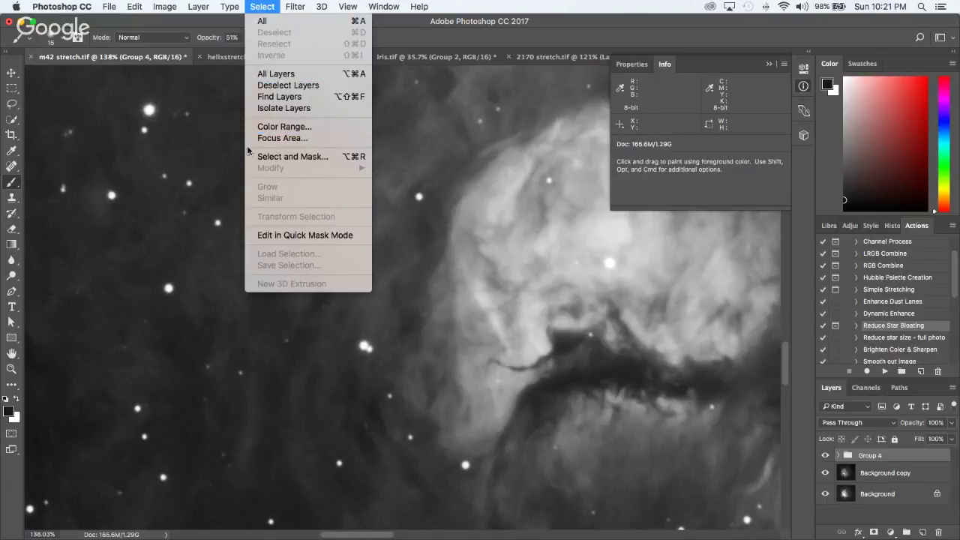
left_click(289, 129)
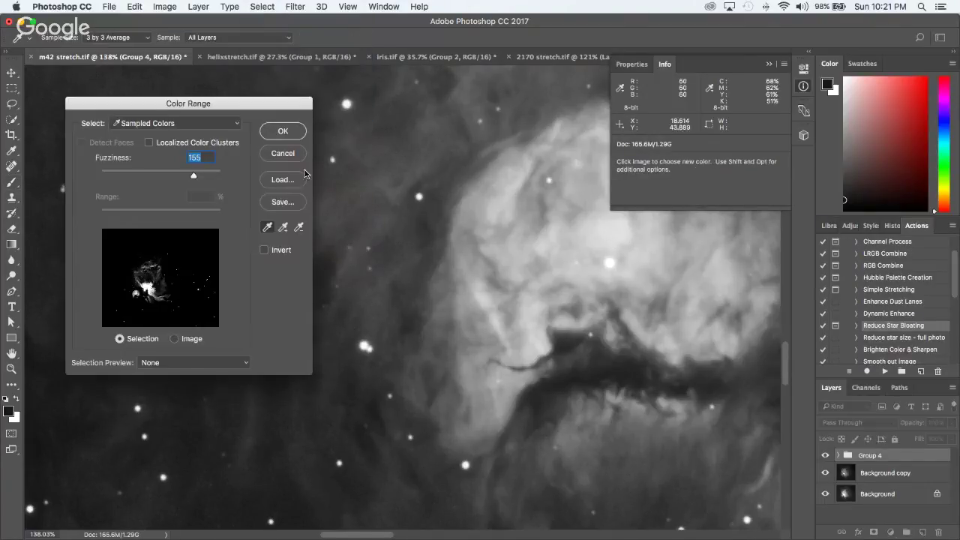
left_click(348, 105)
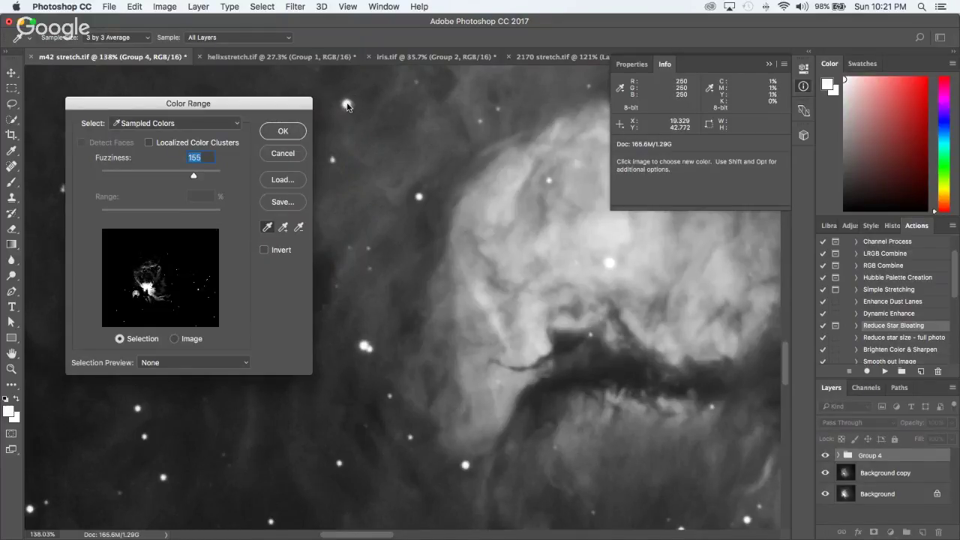
left_click_drag(193, 176, 197, 177)
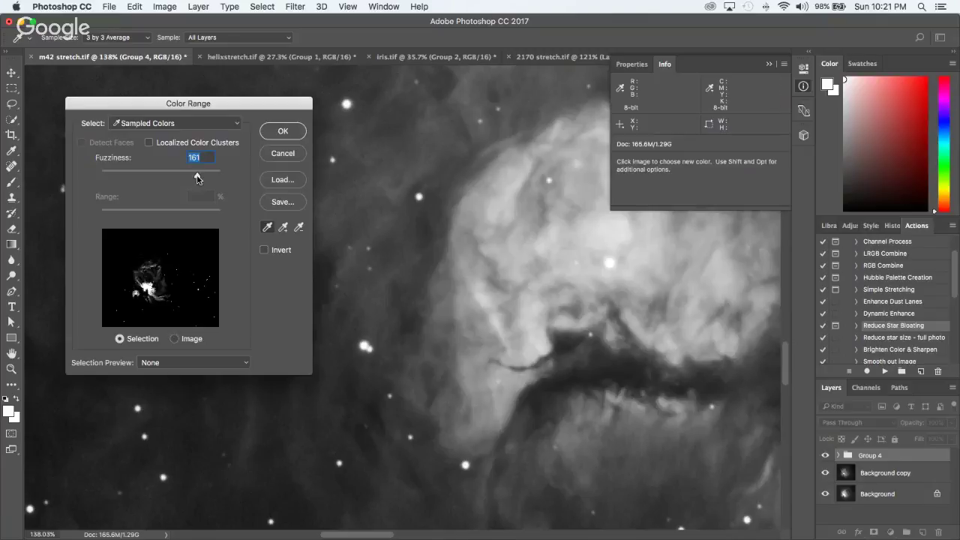
left_click(265, 252)
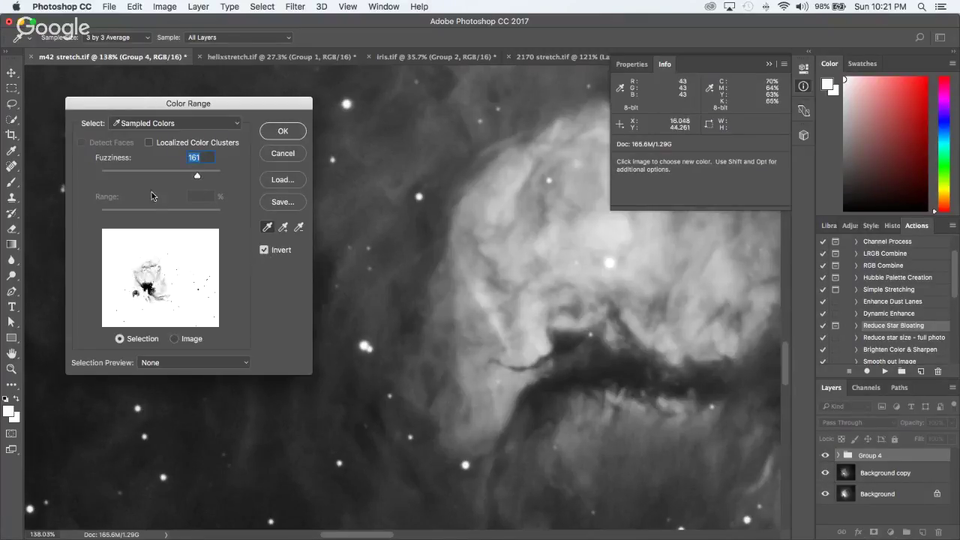
left_click_drag(193, 177, 201, 177)
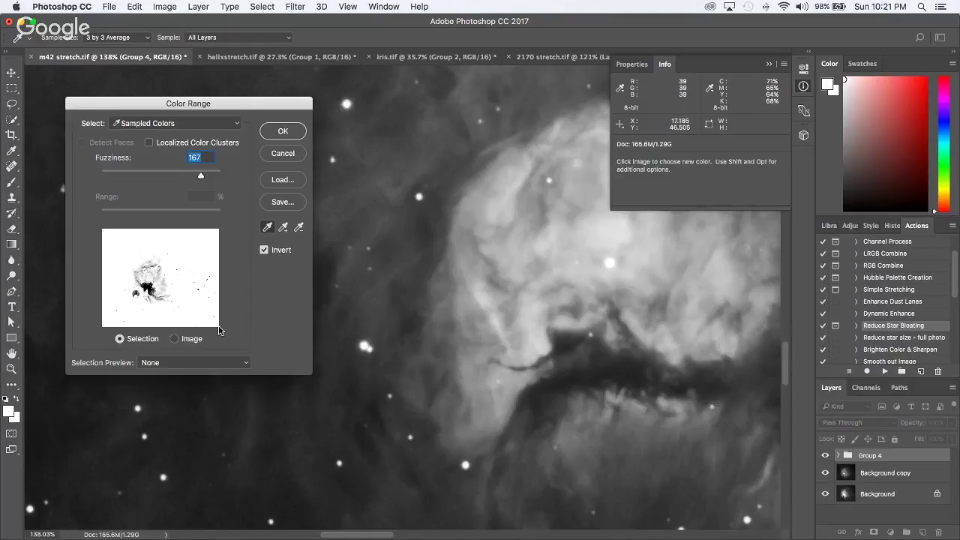
left_click(175, 339)
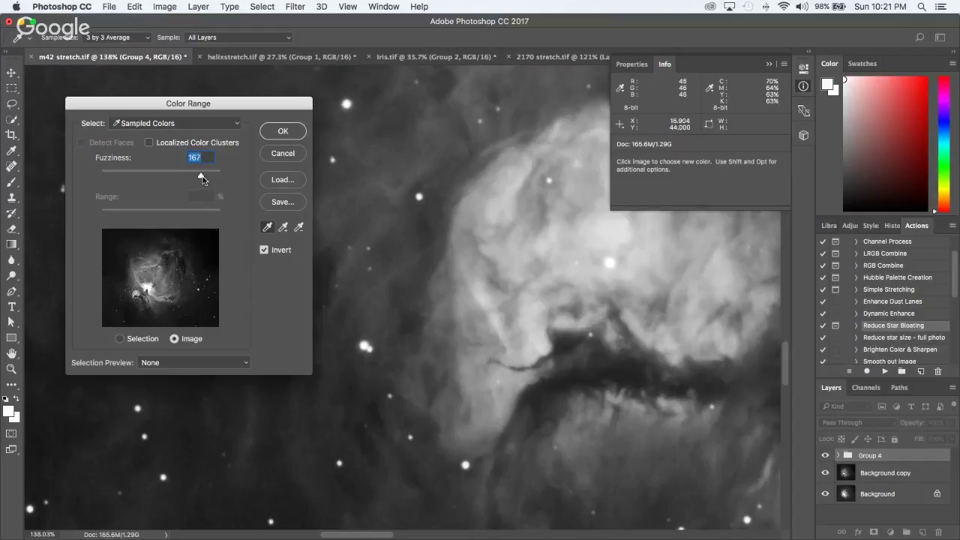
mouse_move(183, 177)
left_mouse_down()
mouse_move(169, 177)
mouse_move(178, 177)
left_mouse_up()
left_click(128, 341)
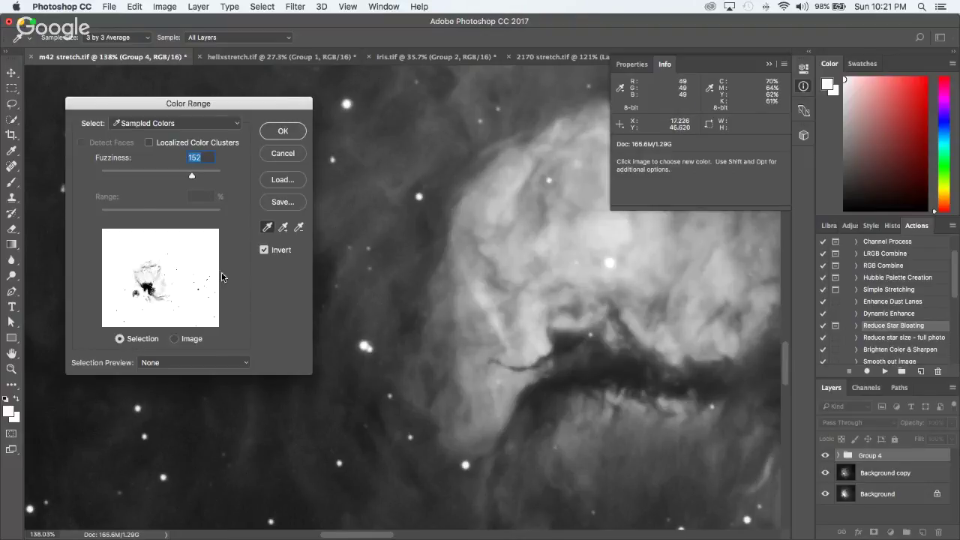
left_click(283, 132)
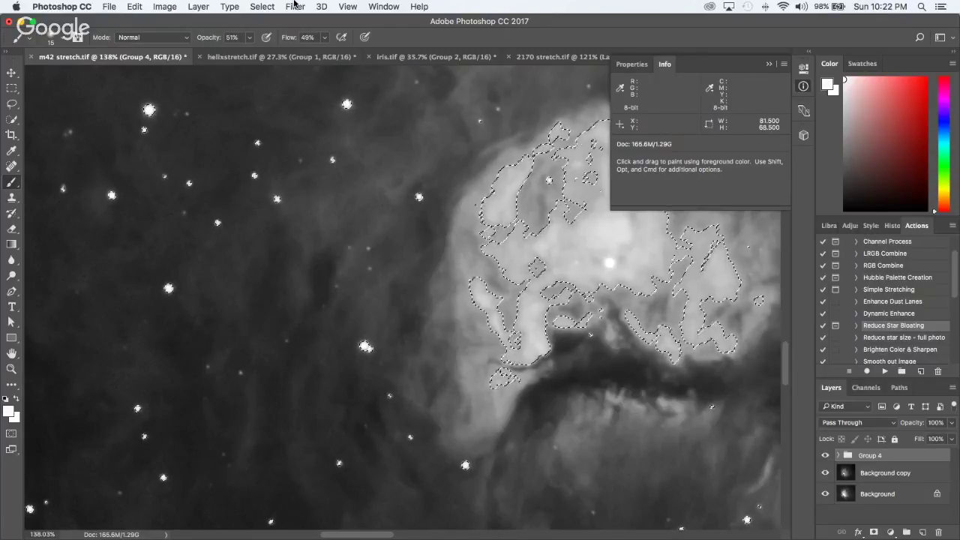
Step: Expand the selection, then undo the expansion
left_click(260, 7)
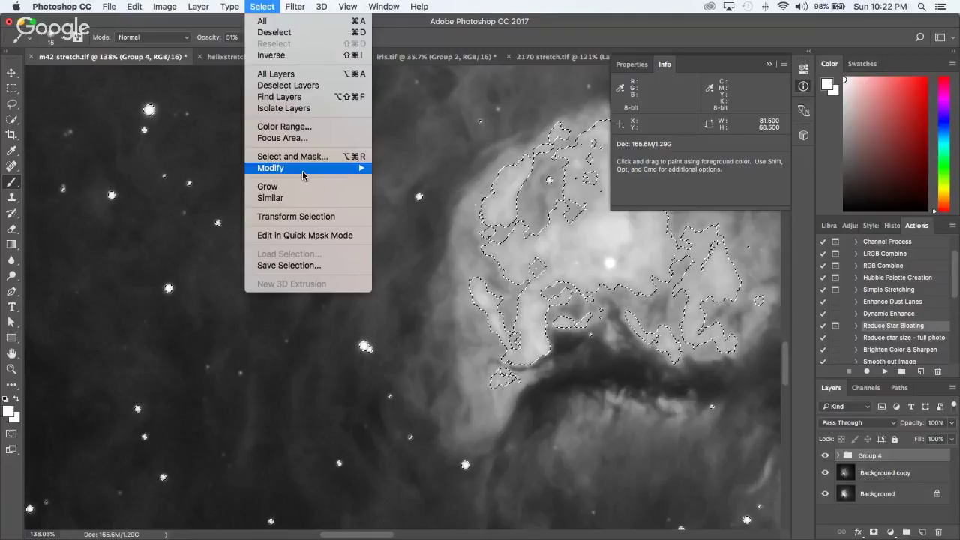
mouse_move(305, 171)
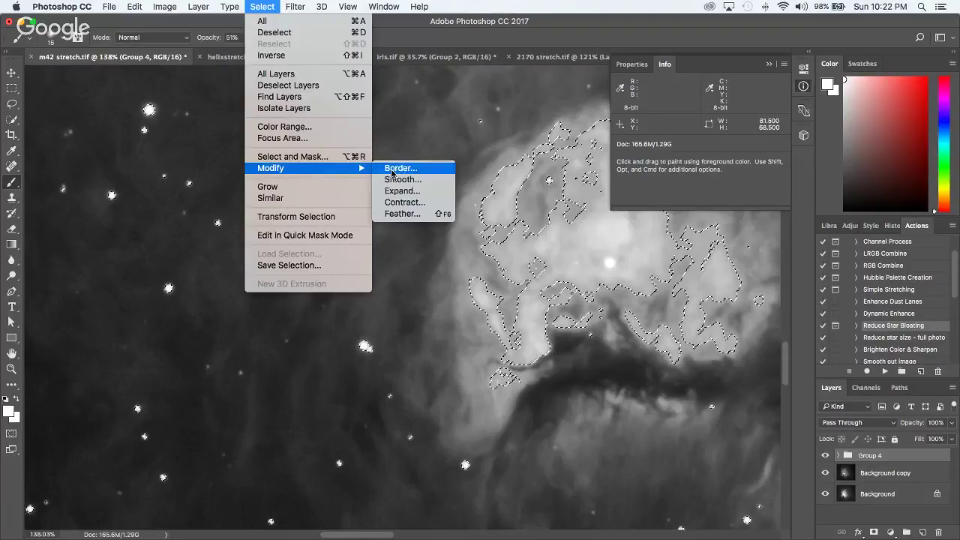
left_click(404, 192)
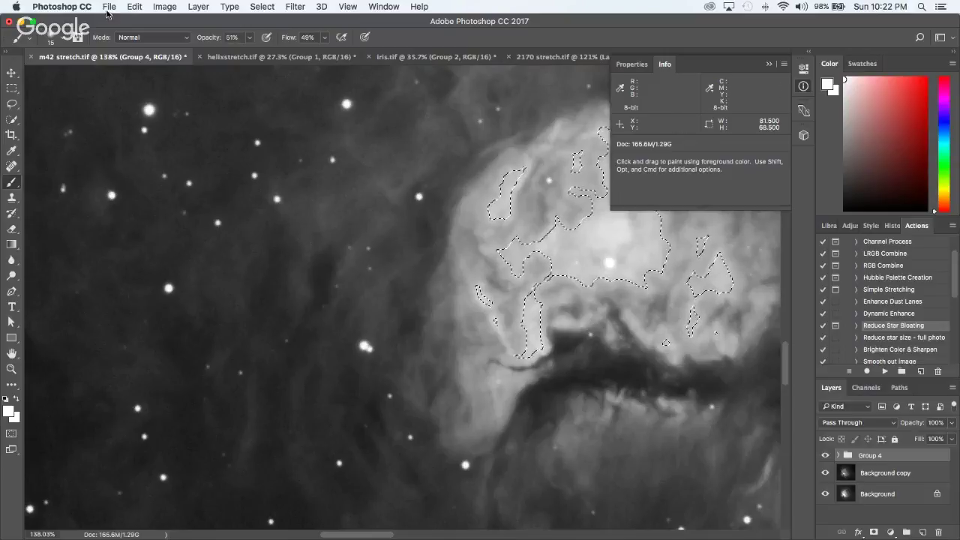
left_click(149, 6)
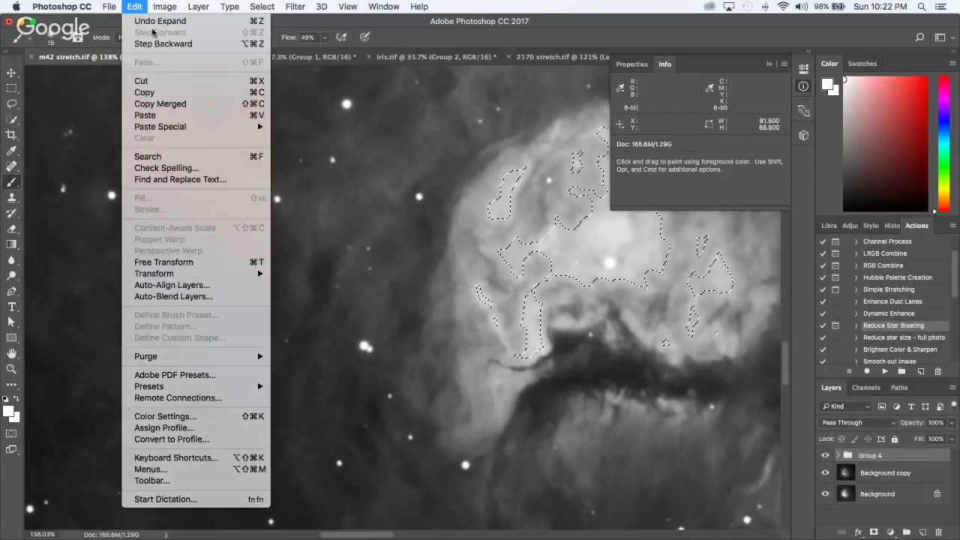
left_click(154, 21)
left_click(132, 6)
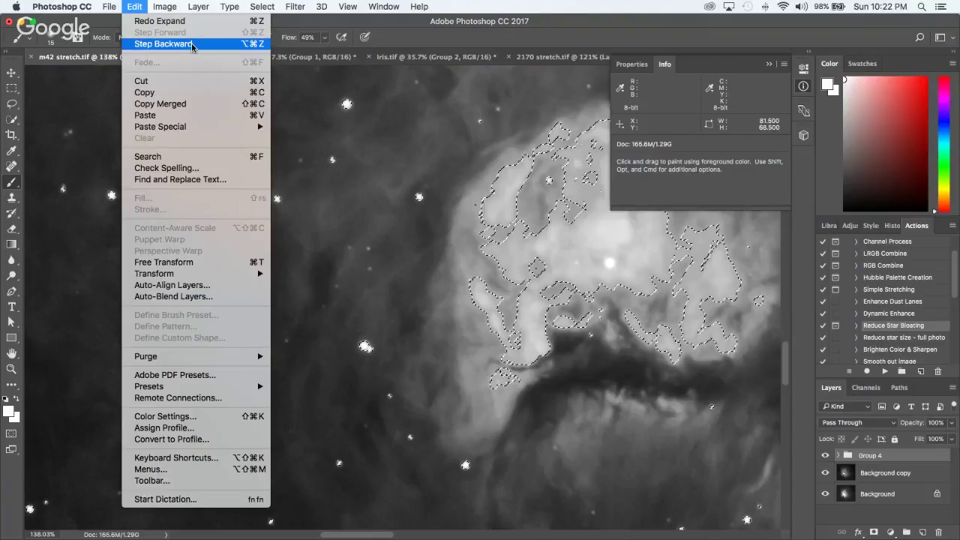
left_click(369, 206)
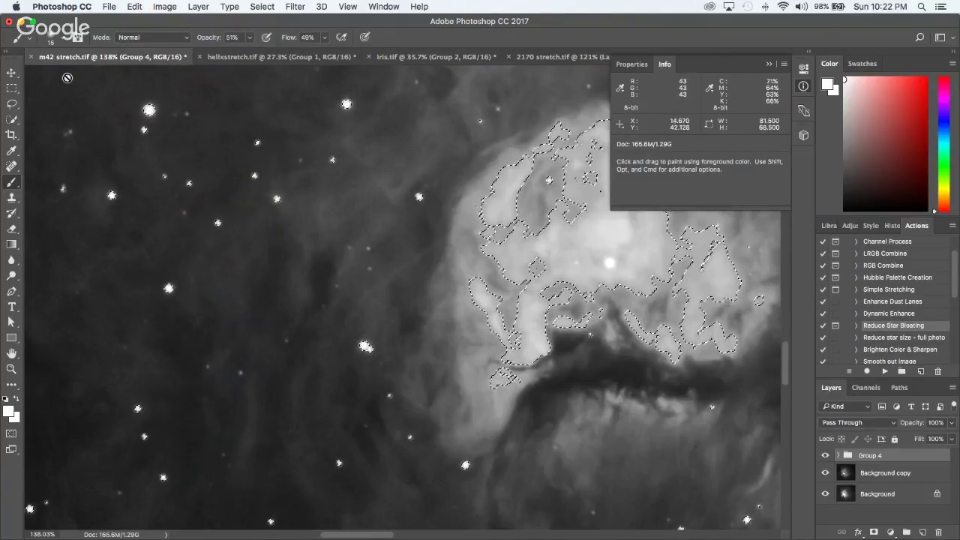
Step: Switch to the Lasso tool and deselect everything
key("l")
key("super+d")
left_click(262, 7)
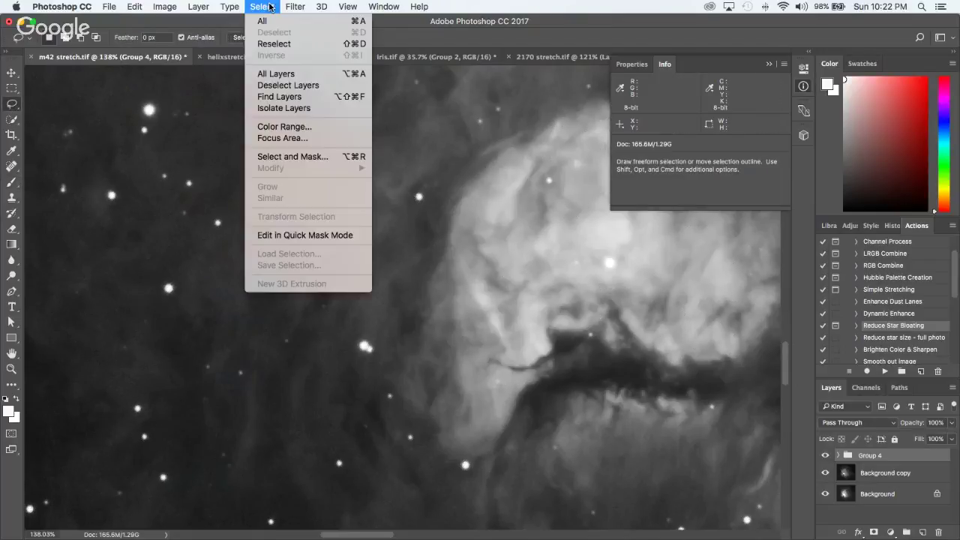
Step: Make a non-inverted Color Range selection sampled from a bright star
left_click(285, 126)
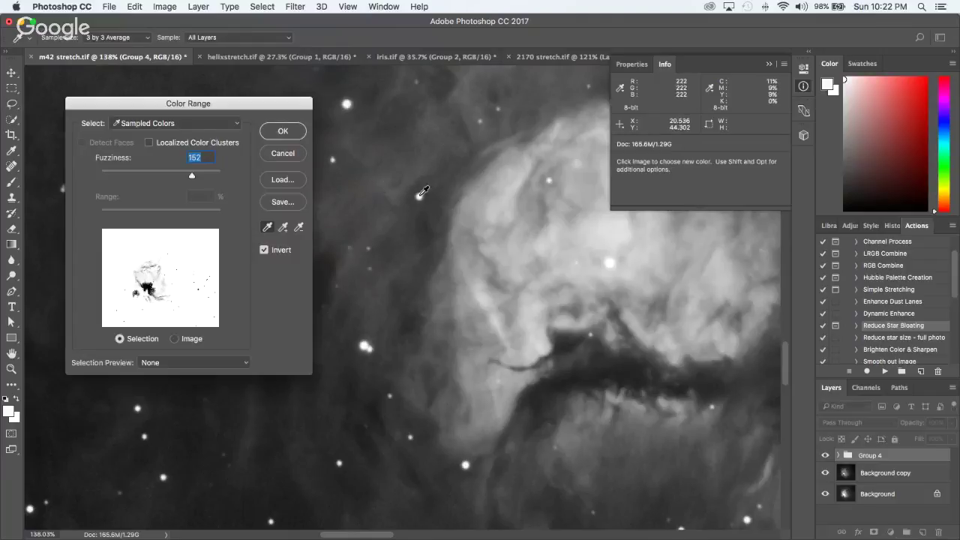
left_click(264, 249)
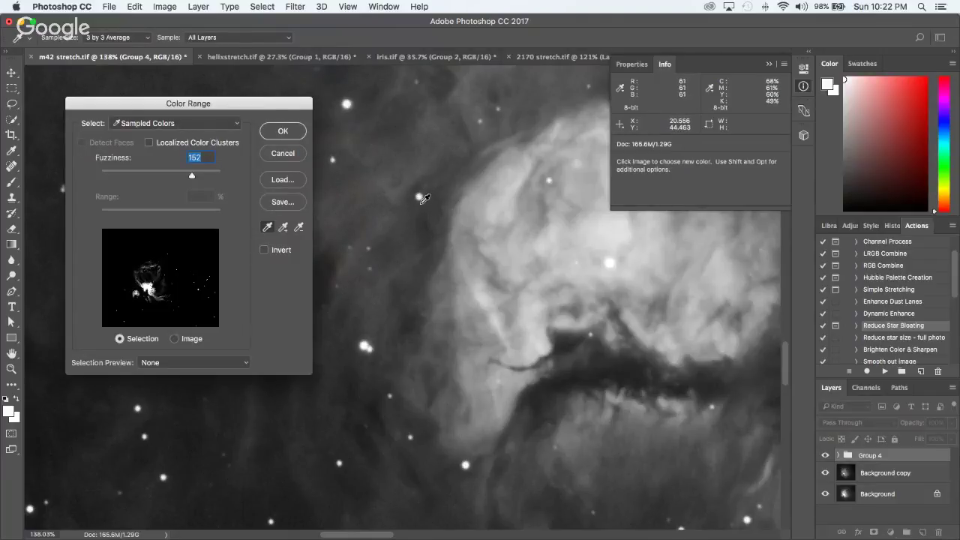
left_click(370, 346)
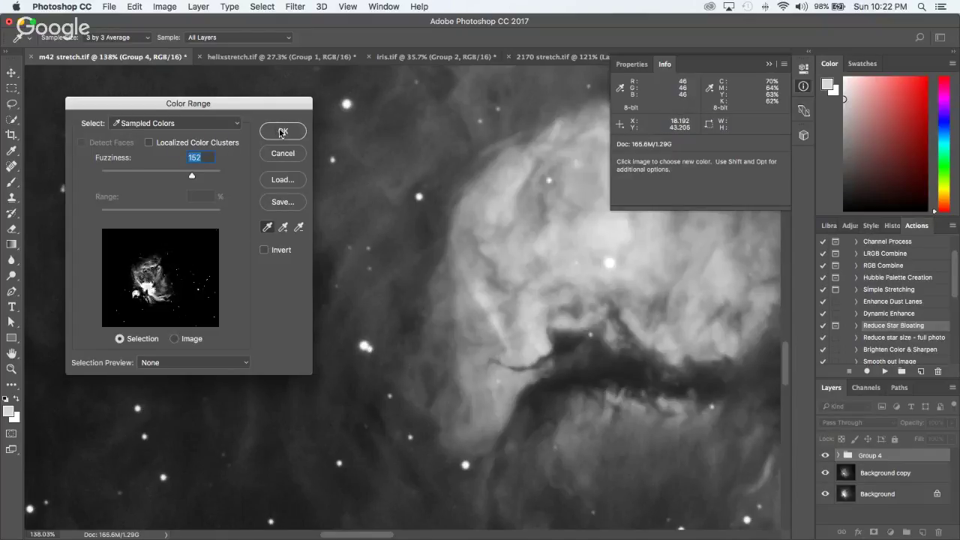
key("Return")
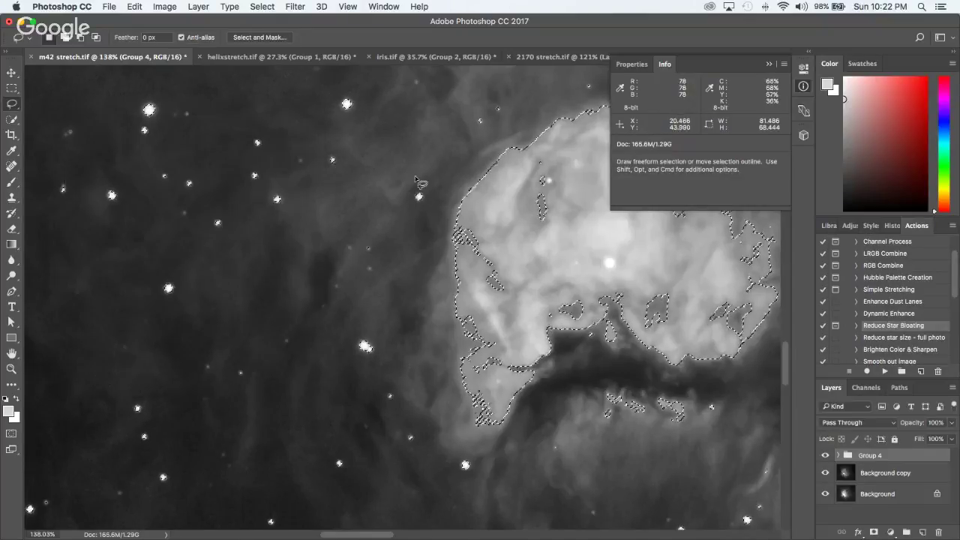
Step: Expand the star and nebula selection slightly outward
left_click(162, 6)
mouse_move(125, 5)
mouse_move(262, 6)
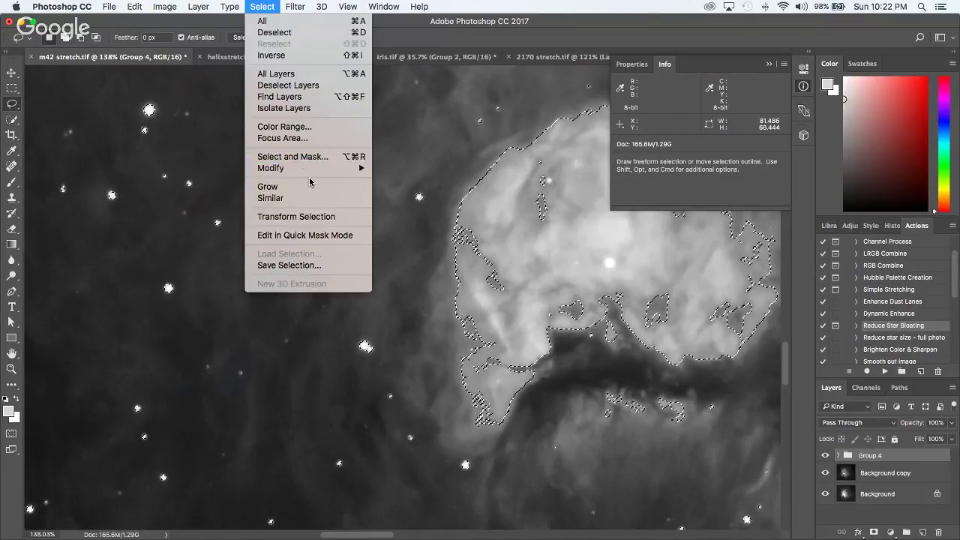
mouse_move(317, 170)
left_click(407, 191)
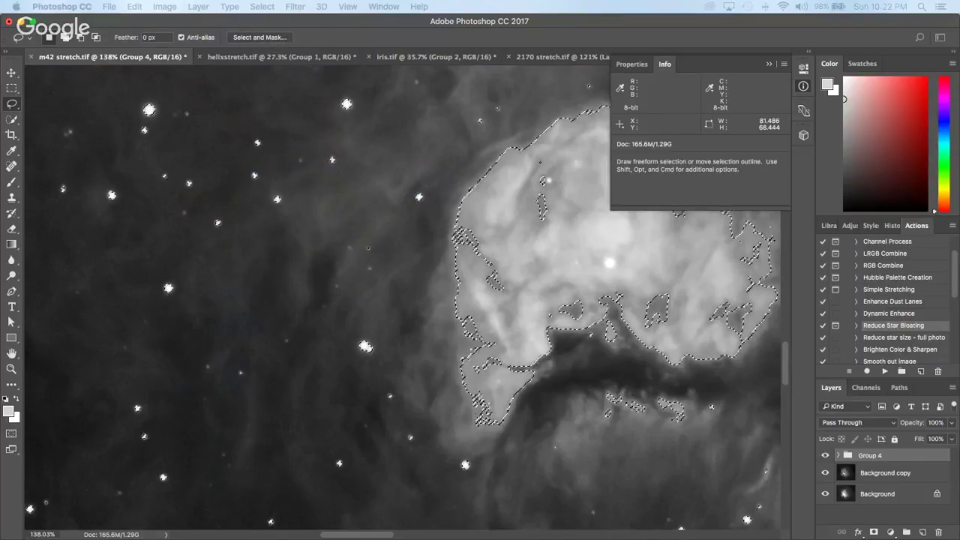
key("Return")
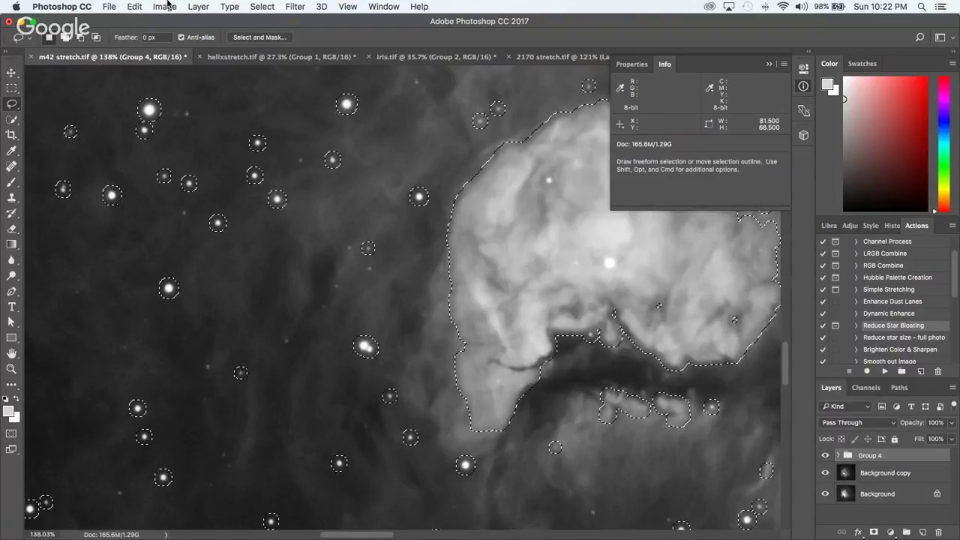
left_click(262, 6)
mouse_move(306, 169)
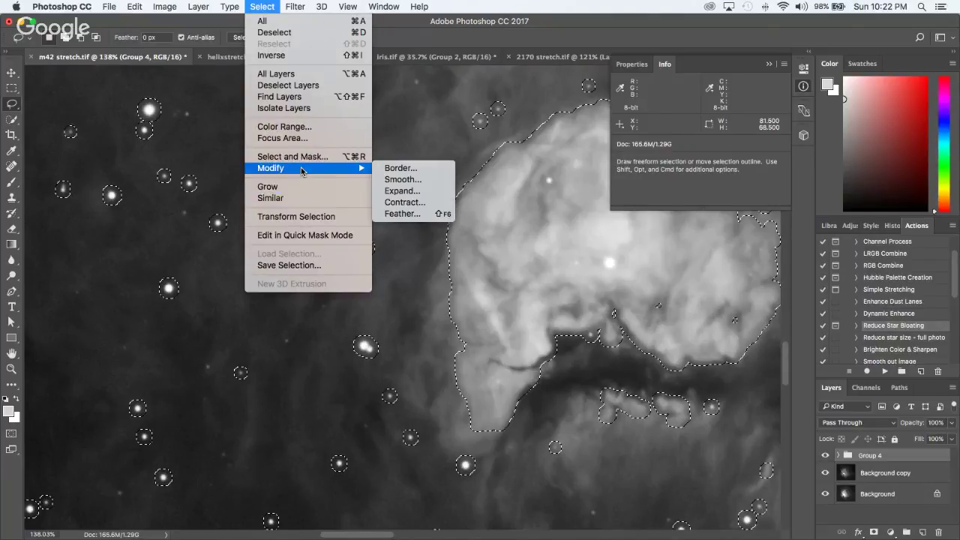
Step: Feather the selection by 3 px and add it as a layer mask on Group 4
left_click(389, 215)
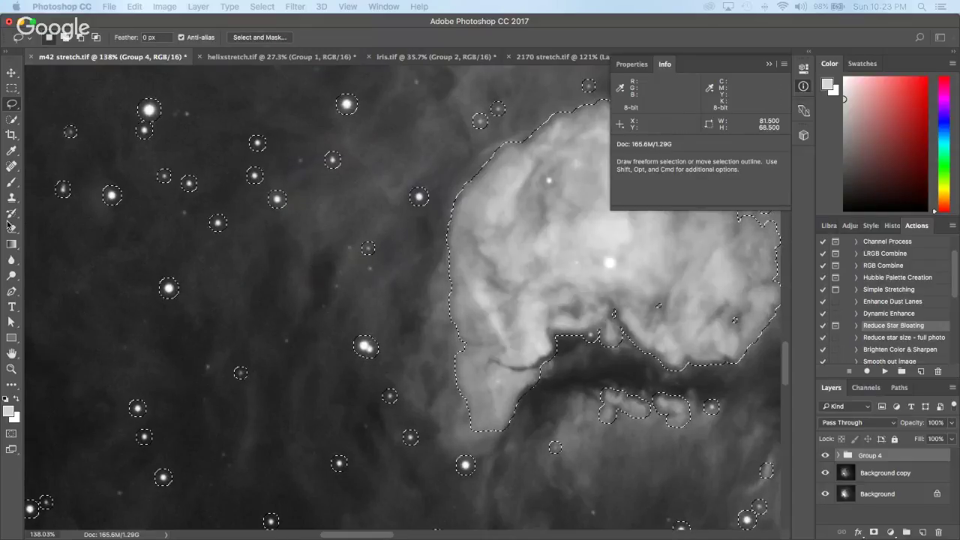
type("3")
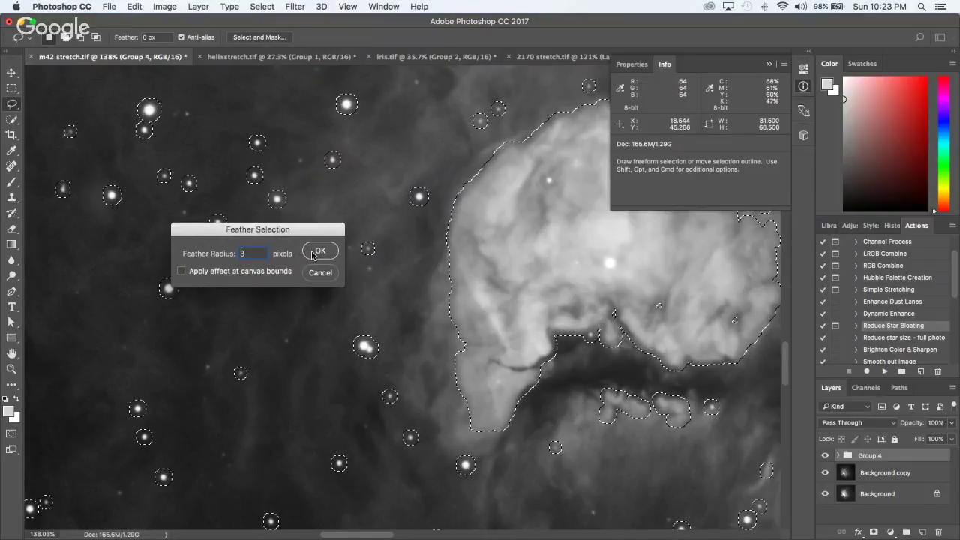
left_click(325, 254)
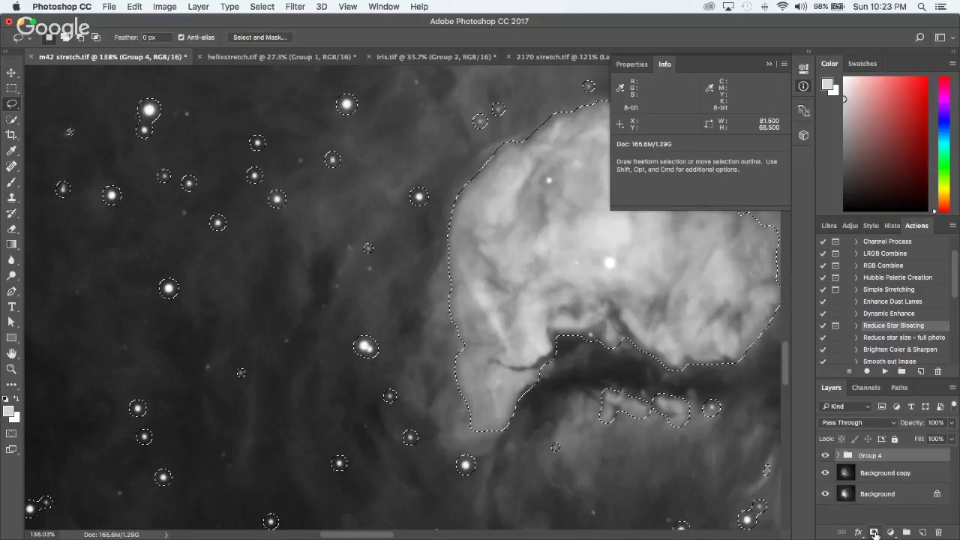
left_click(873, 531)
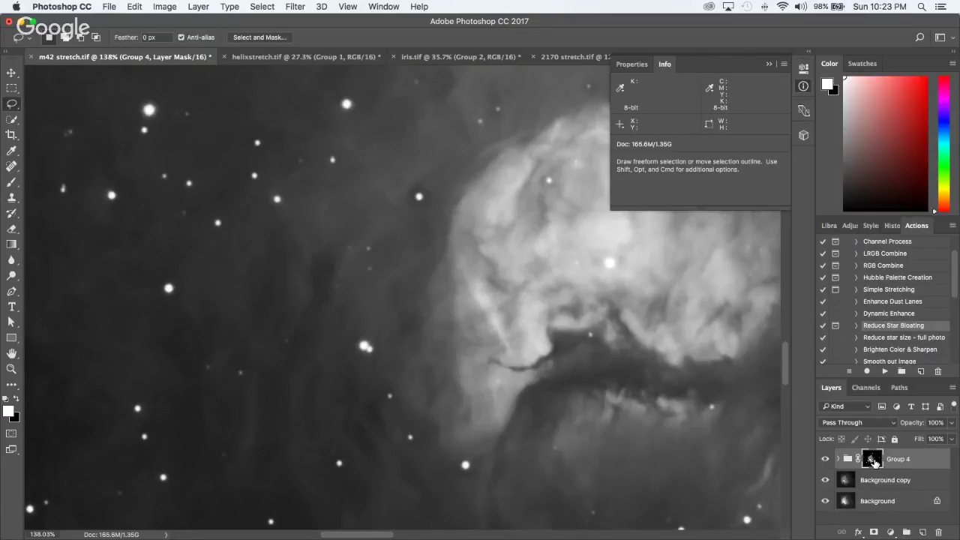
Step: View Group 4's mask on its own and invert it
left_click(872, 459, "alt")
scroll(510, 319, "down", 3)
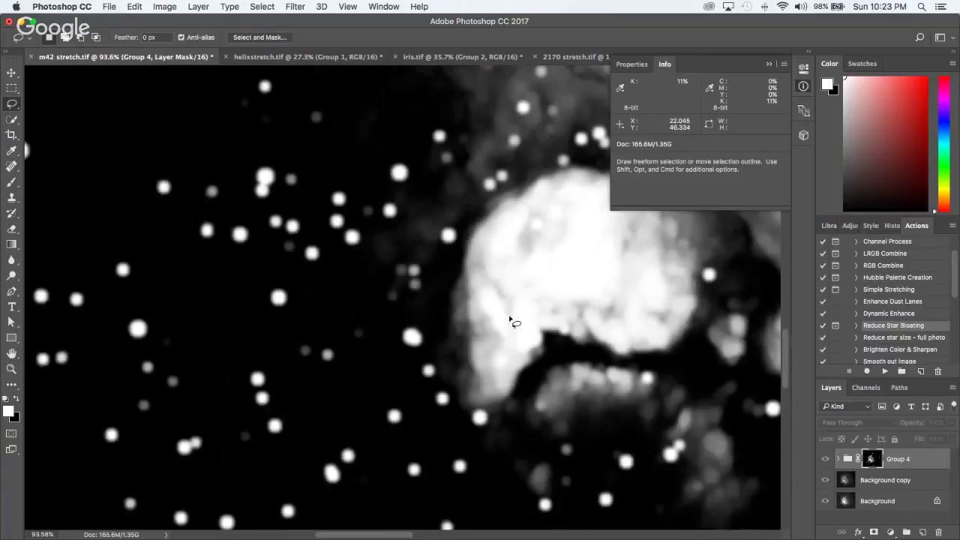
scroll(402, 330, "up", 4)
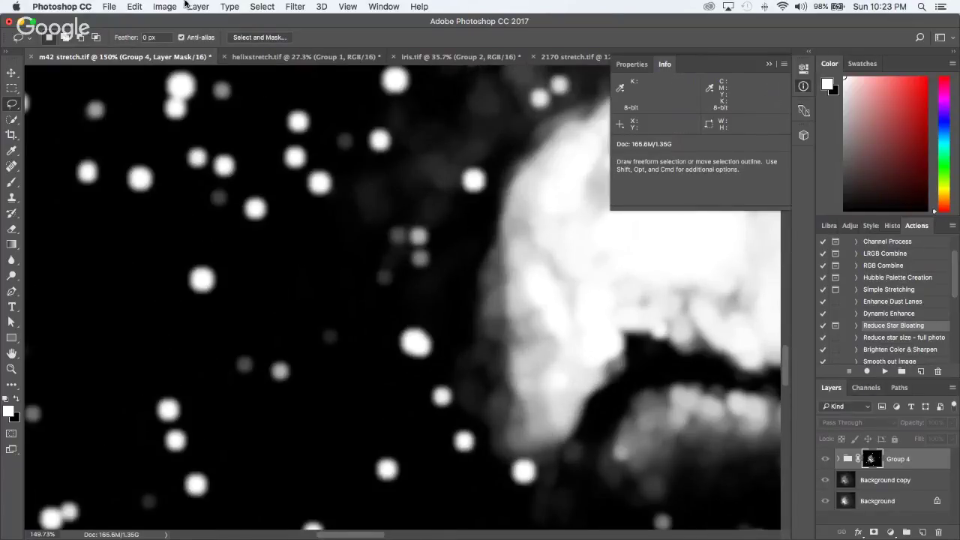
left_click(163, 6)
mouse_move(216, 42)
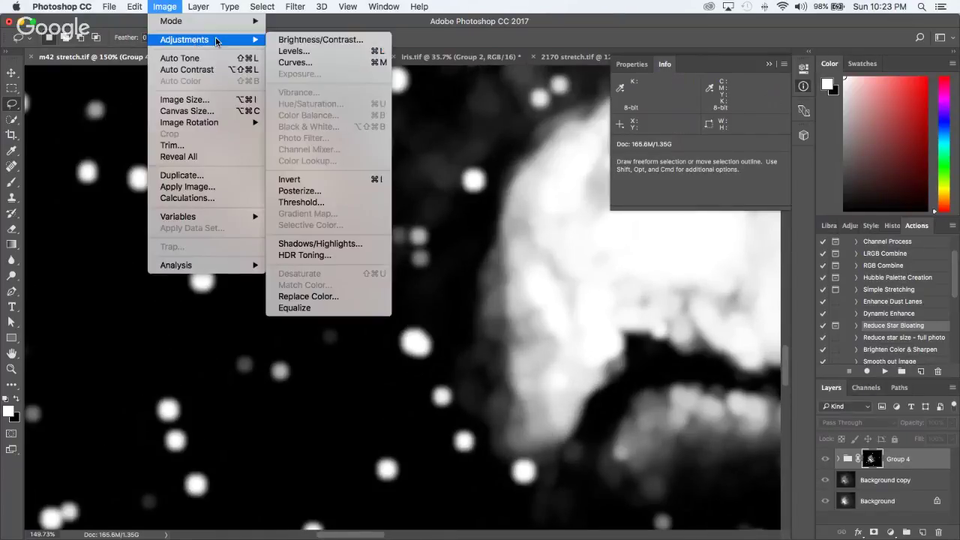
left_click(304, 180)
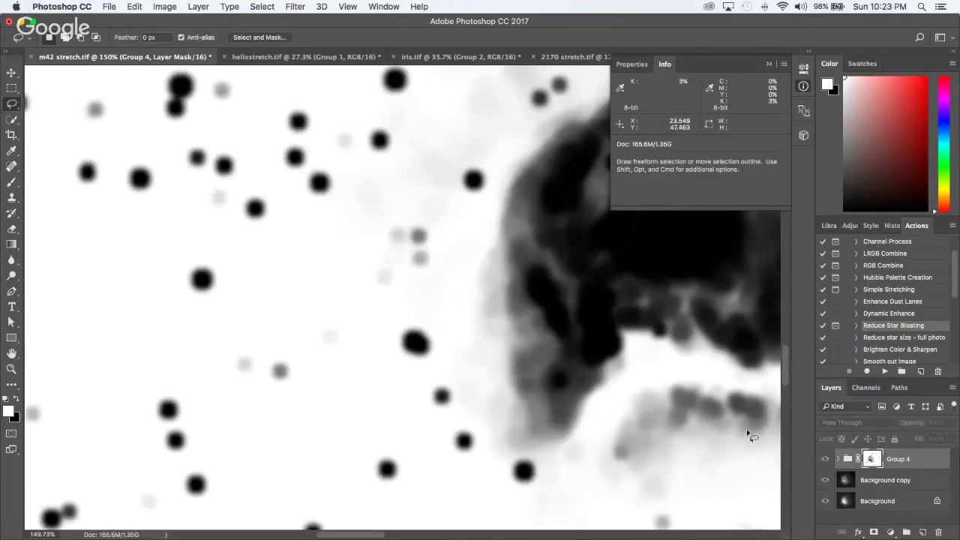
Step: Select Background copy and toggle Group 4 off and on to compare the nebula
left_click(894, 486)
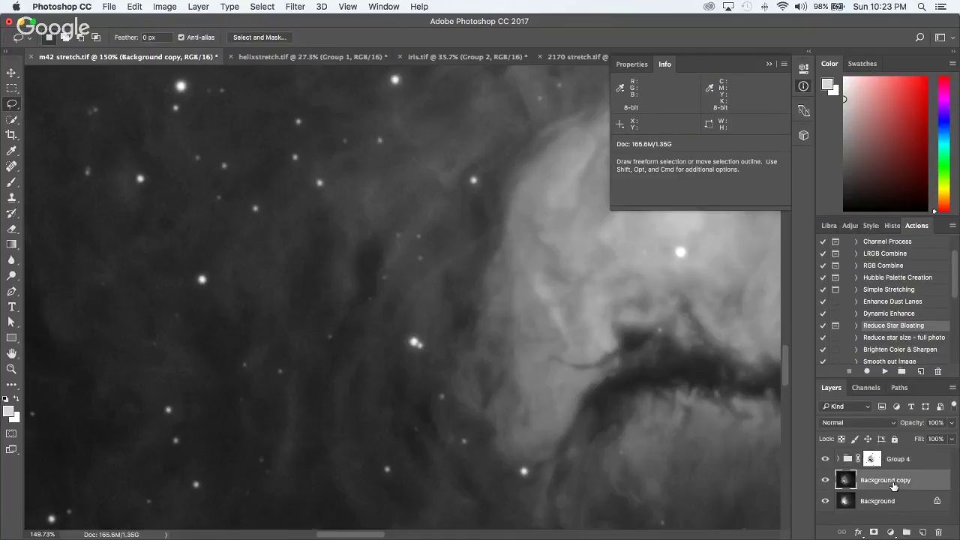
left_click(826, 460)
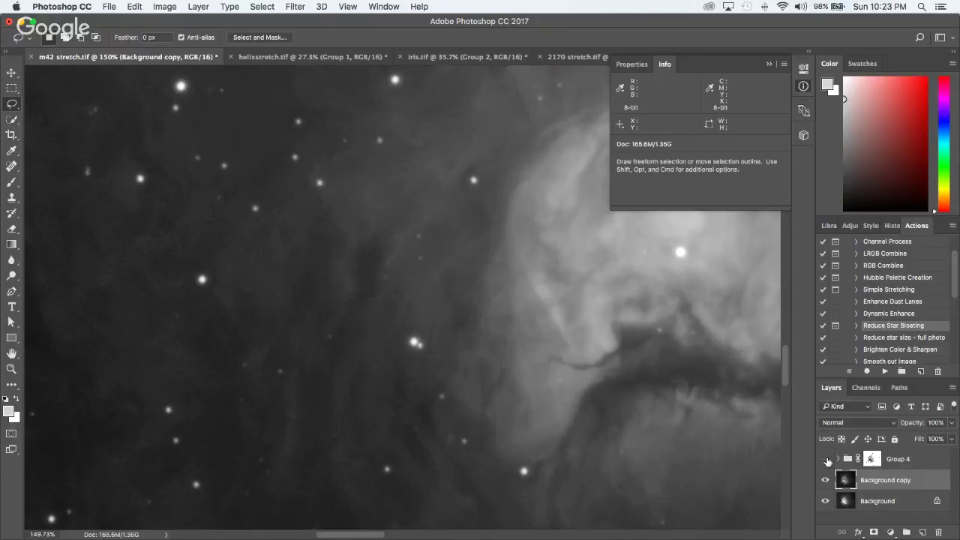
left_click(828, 461)
left_click(827, 460)
left_click(827, 461)
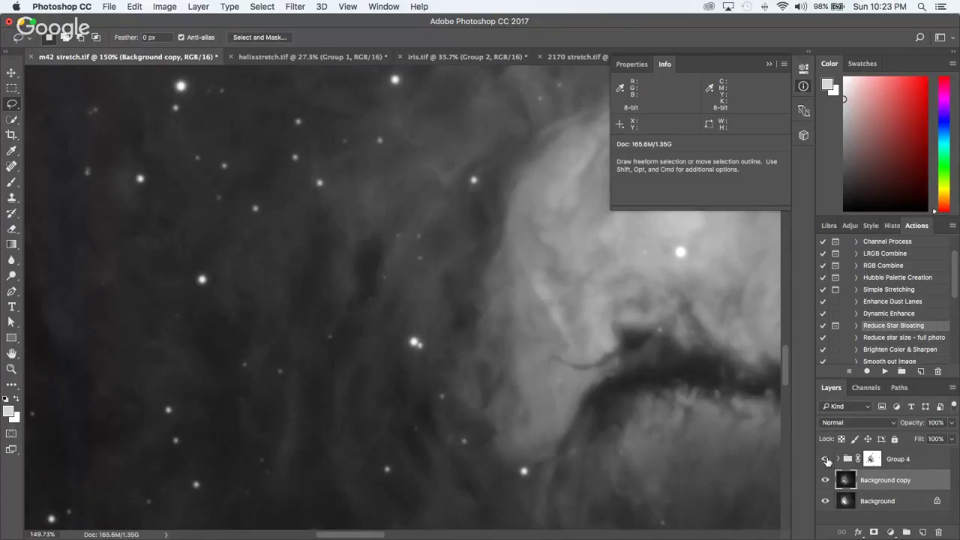
left_click(827, 461)
left_click(827, 460)
left_click(827, 460)
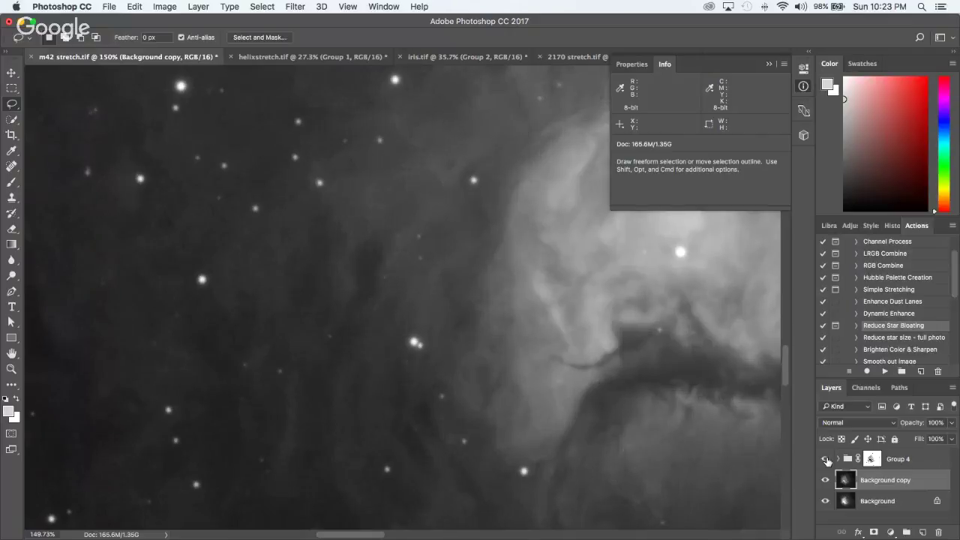
left_click(826, 460)
scroll(563, 384, "down", 3)
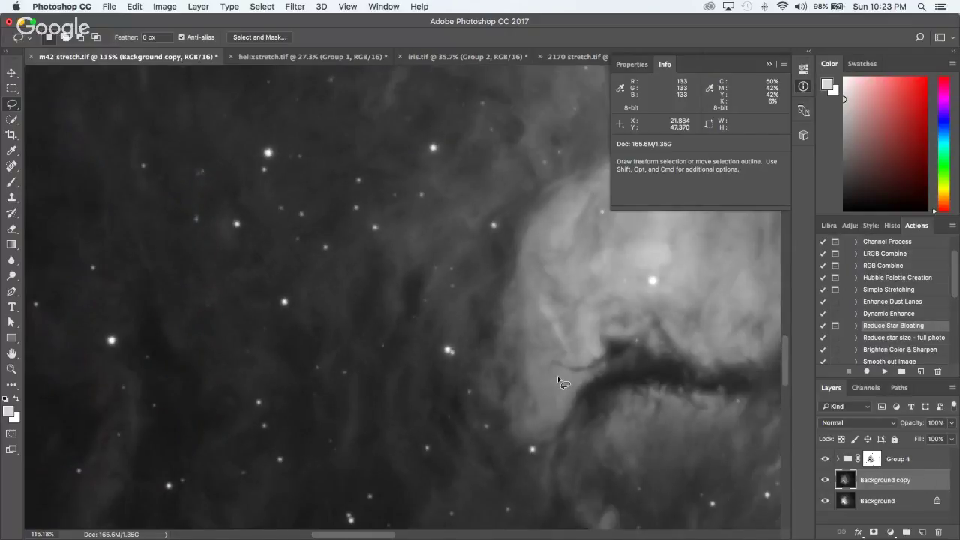
scroll(559, 381, "down", 5)
scroll(674, 356, "up", 5)
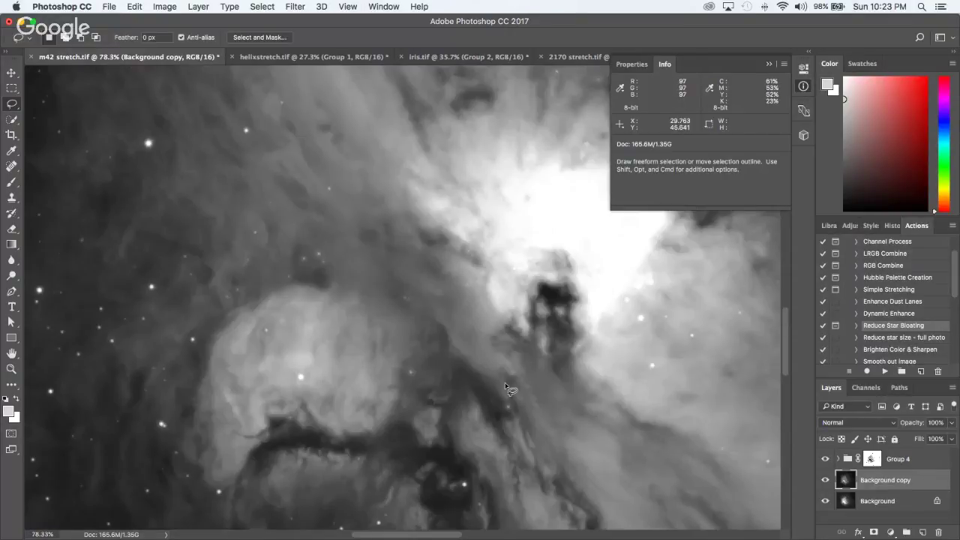
Step: Compare Group 4's darker result on the core again, leaving Group 4 visible
left_click(825, 459)
left_click(825, 459)
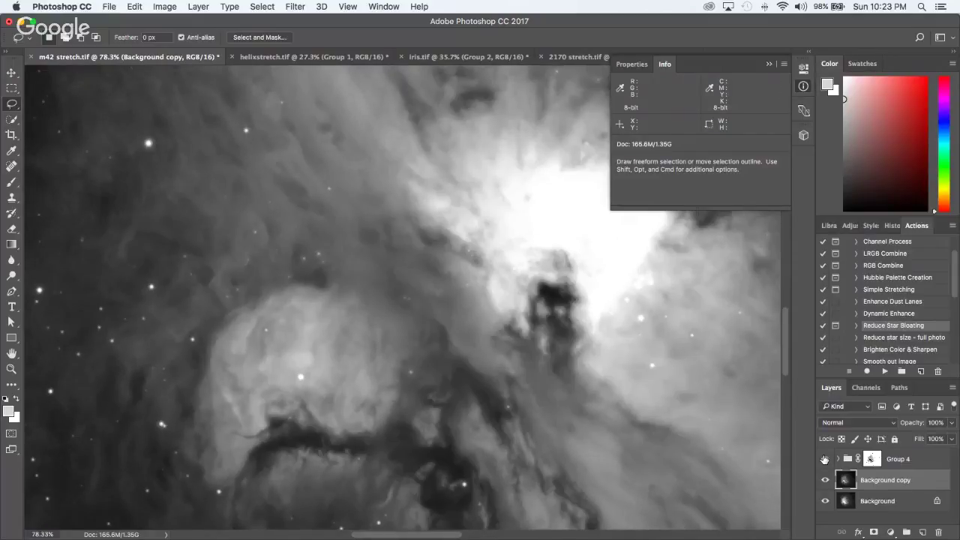
left_click(825, 459)
left_click(825, 459)
left_click(825, 459)
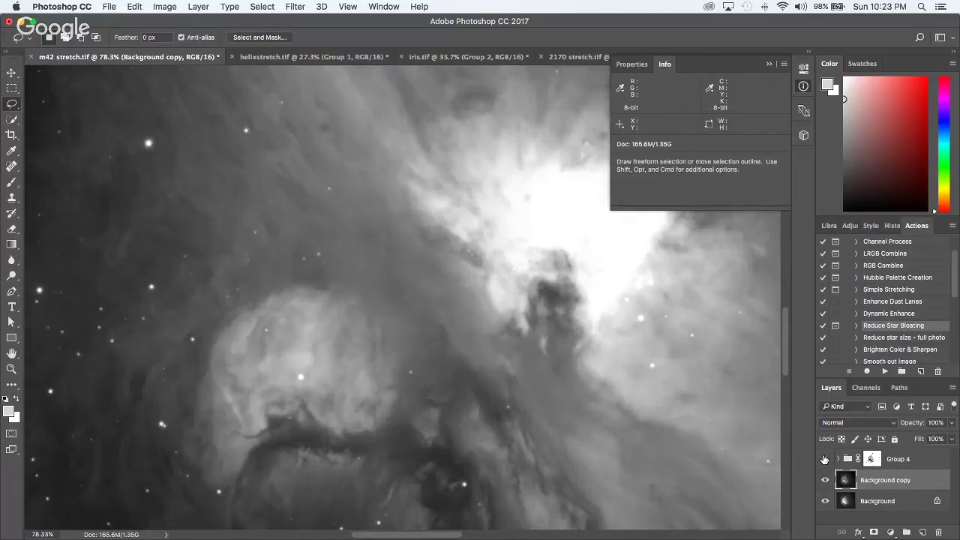
left_click(825, 459)
left_click(826, 459)
left_click(826, 459)
scroll(532, 395, "down", 6)
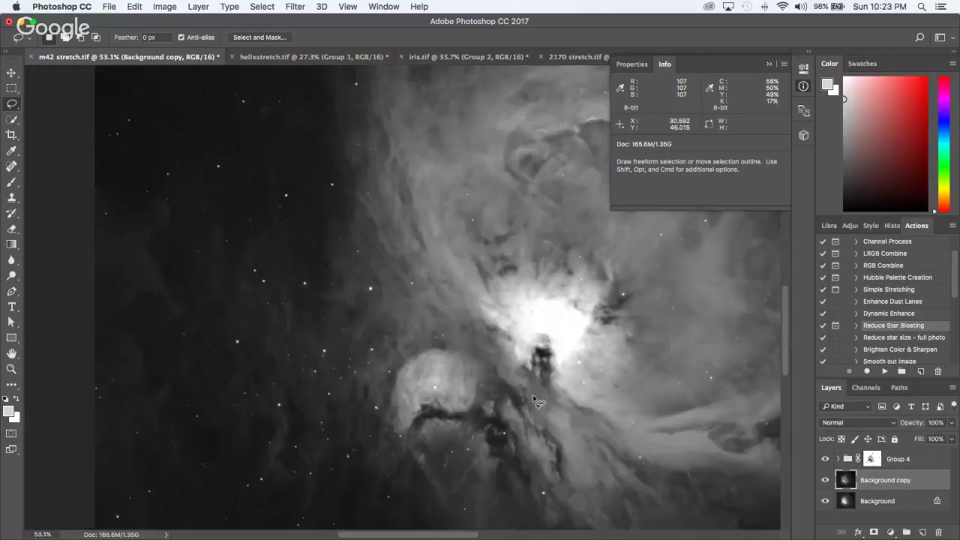
scroll(567, 382, "down", 4)
scroll(367, 300, "up", 4)
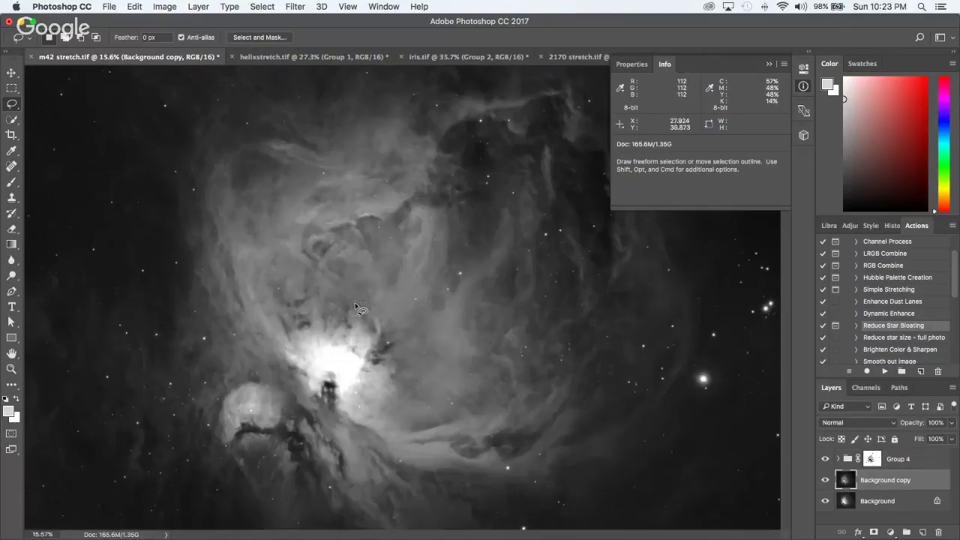
left_click(826, 459)
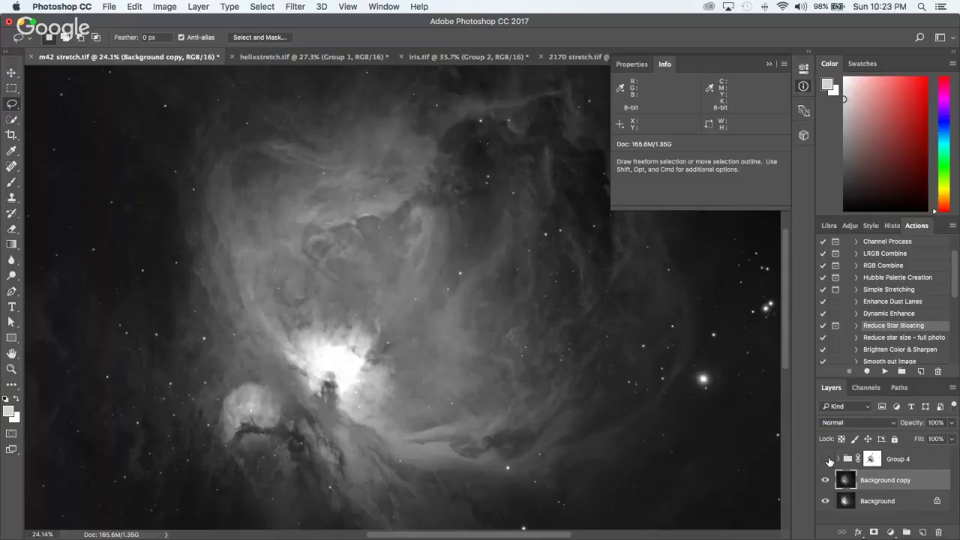
left_click(826, 459)
Step: Disable and re-enable Group 4's layer mask three times, ending with the mask on
left_click(870, 460)
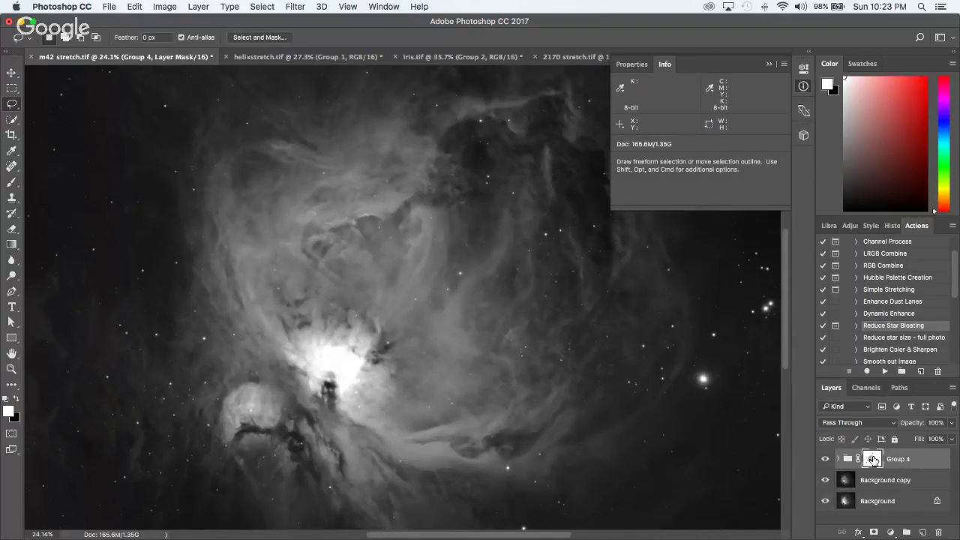
right_click(872, 459)
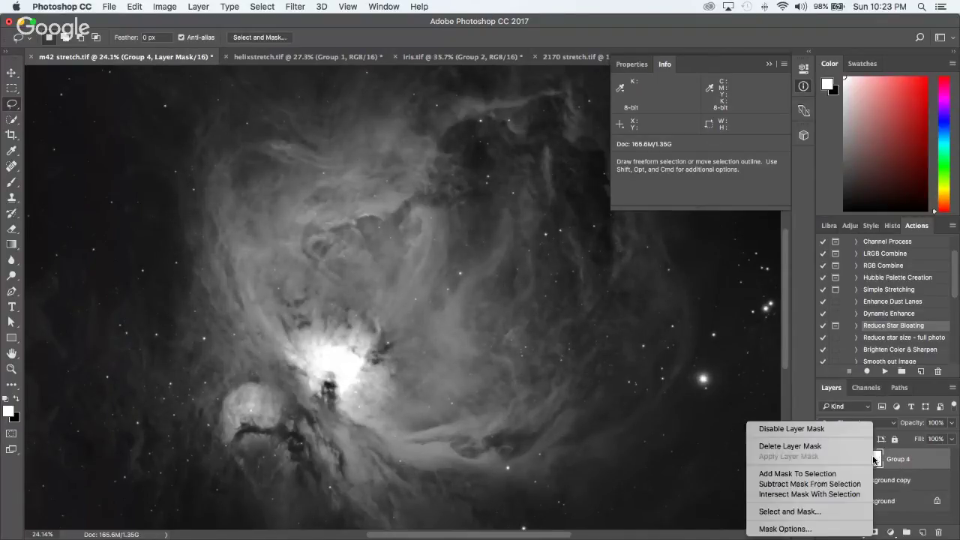
left_click(811, 430)
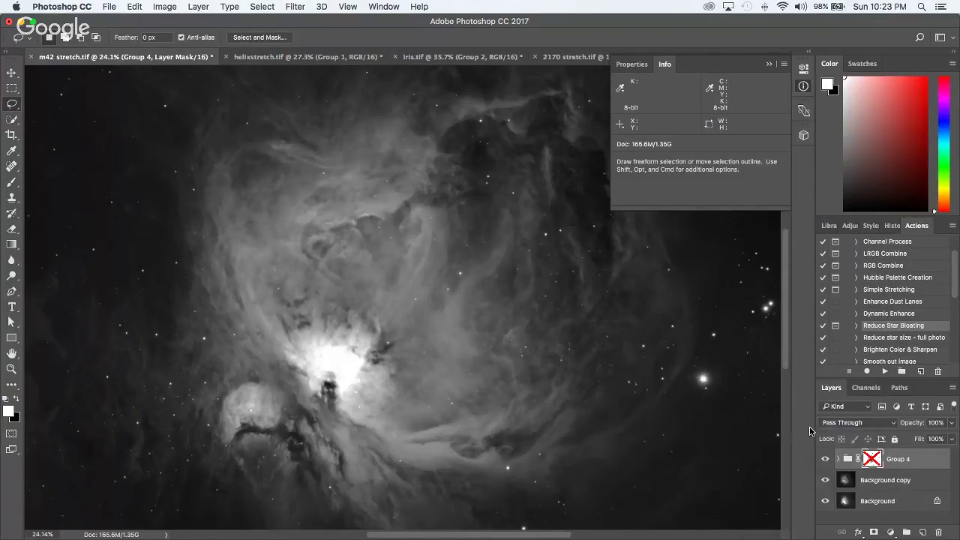
left_click(871, 459, "shift")
right_click(871, 461)
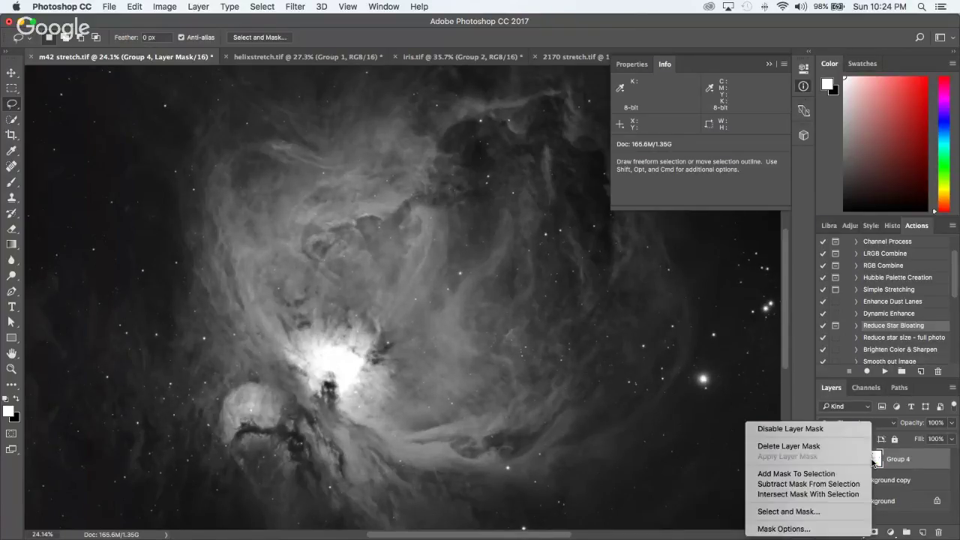
left_click(812, 430)
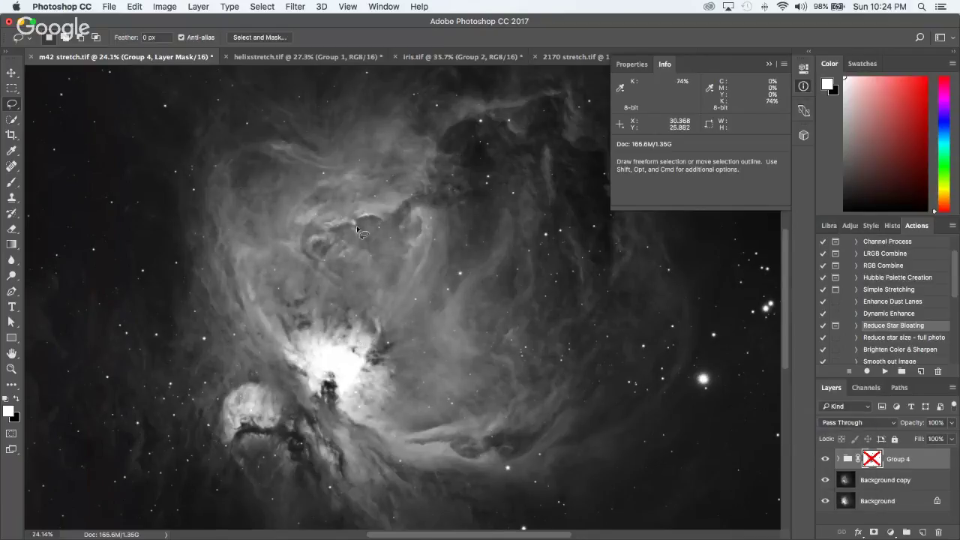
left_click(869, 460, "shift")
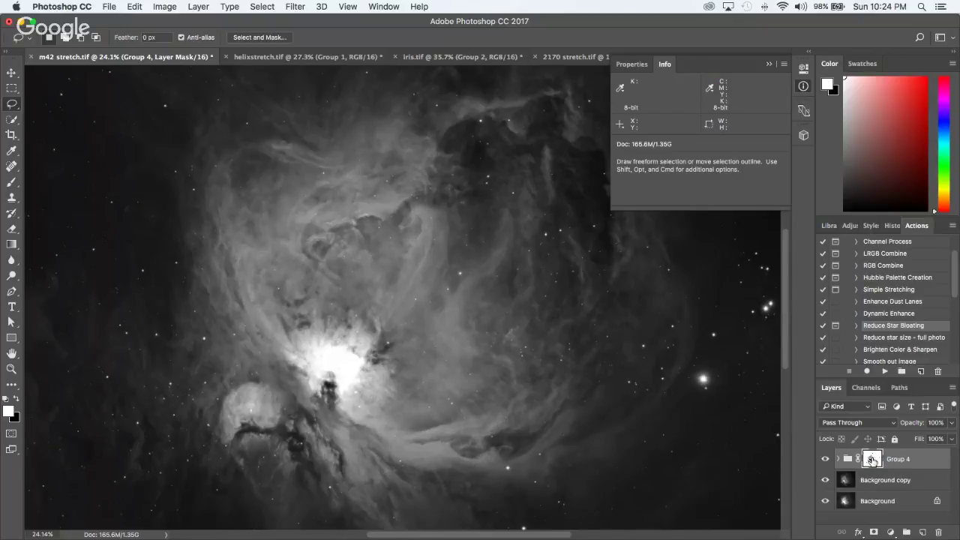
right_click(871, 461)
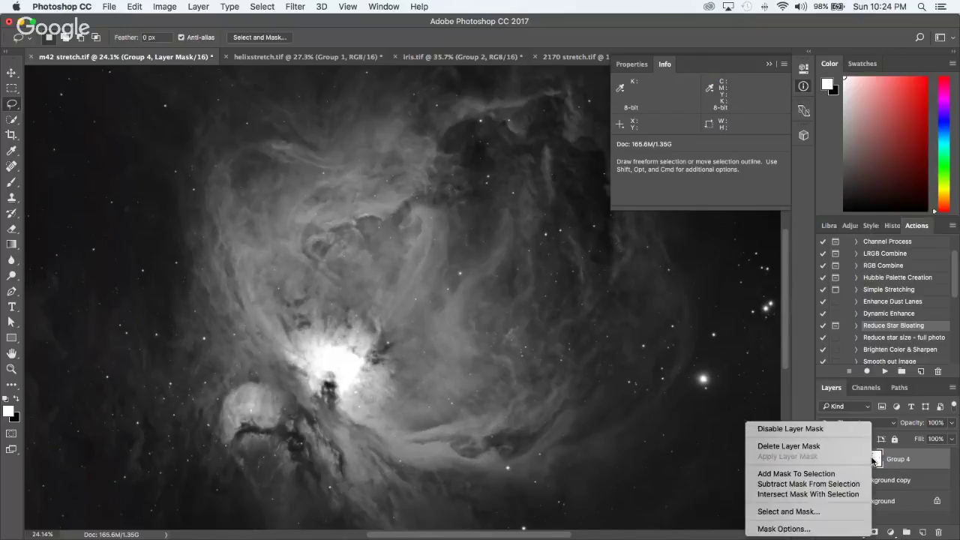
left_click(791, 429)
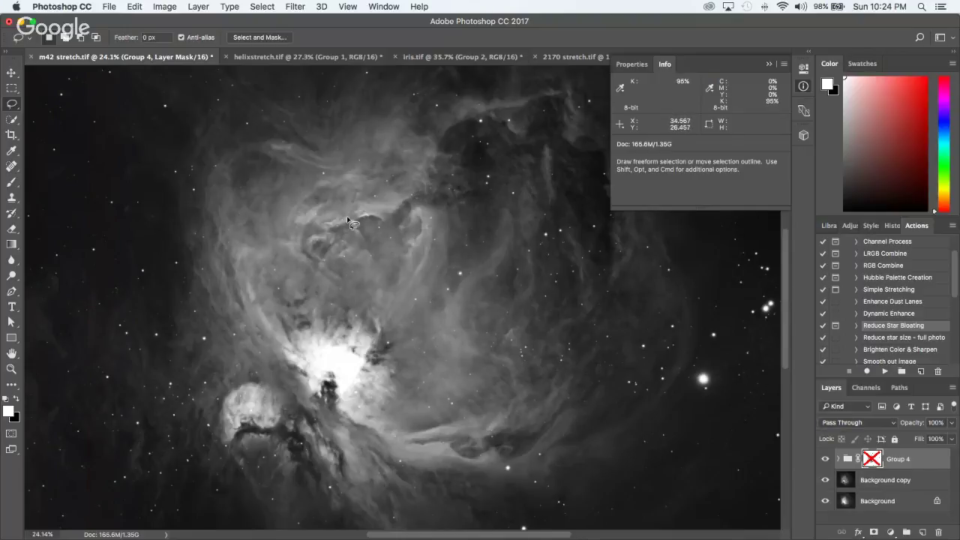
left_click(872, 459, "shift")
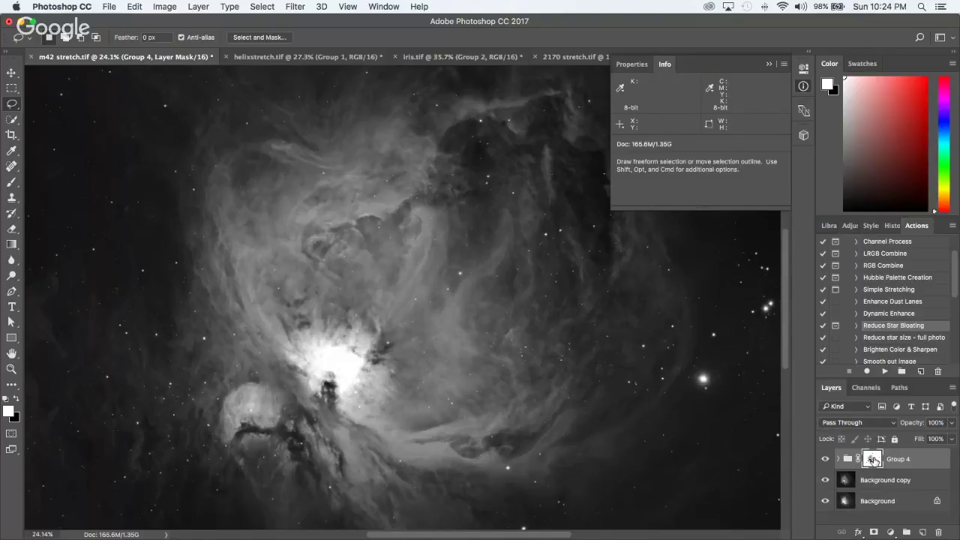
Step: Brighten Group 4's mask with Curves, mapping input 80 to output 144
left_click(873, 460, "alt")
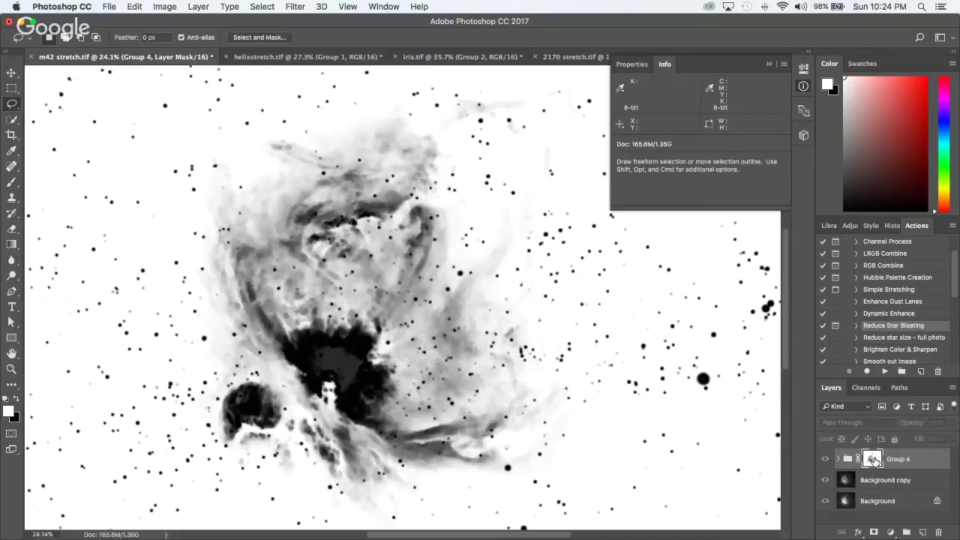
scroll(375, 216, "down", 3)
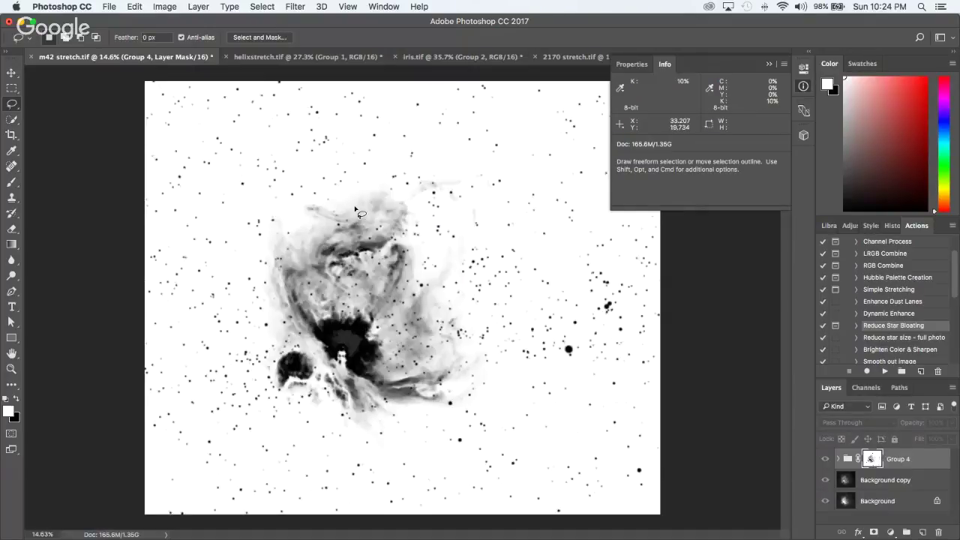
scroll(358, 212, "up", 4)
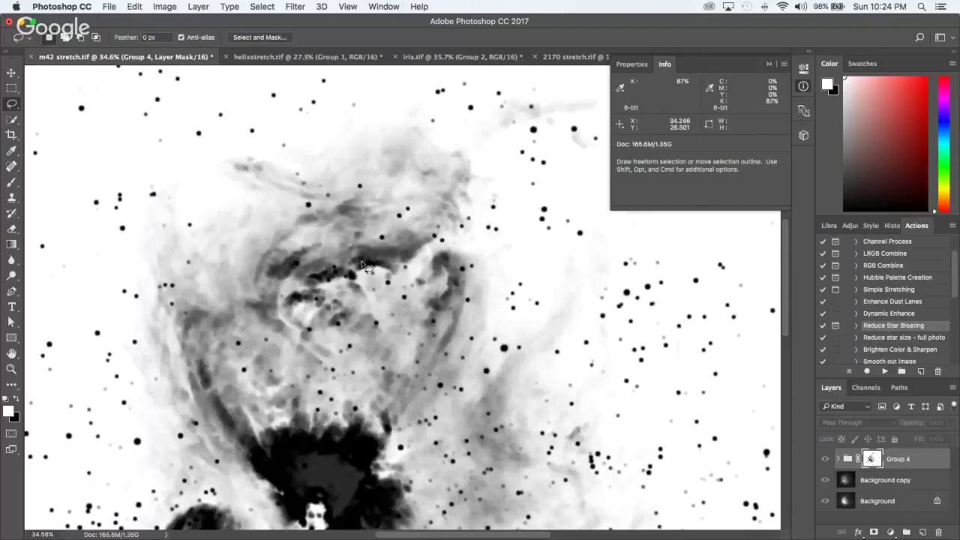
key("super+m")
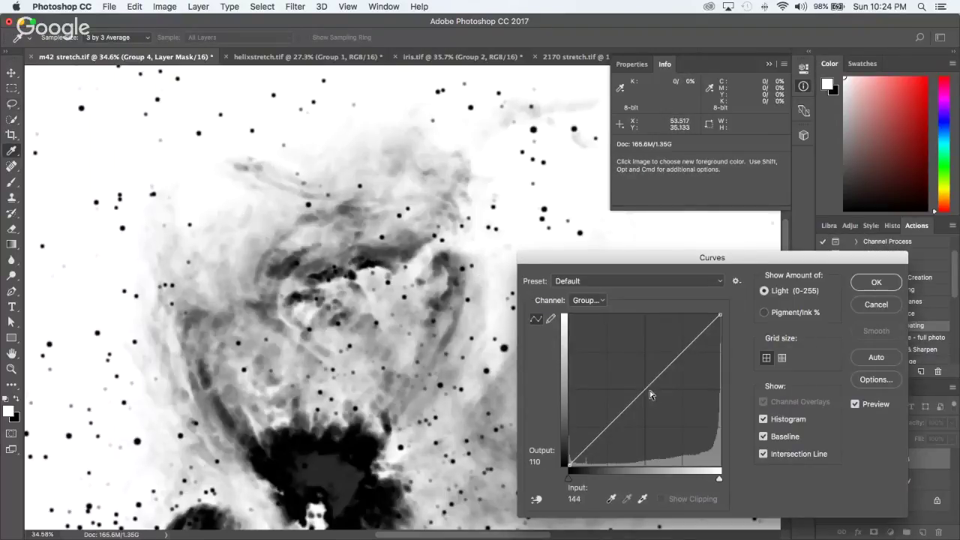
left_click_drag(649, 394, 616, 378)
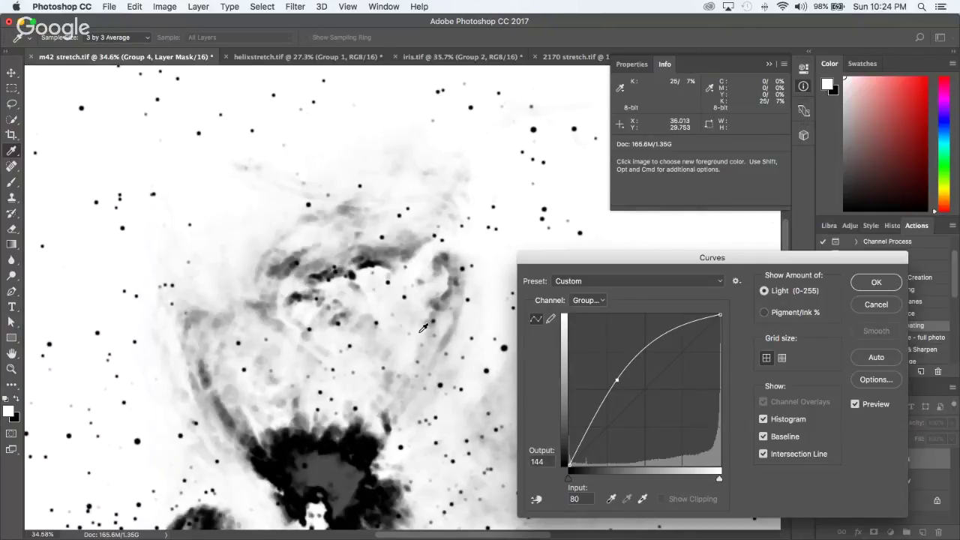
left_click(876, 284)
key("l")
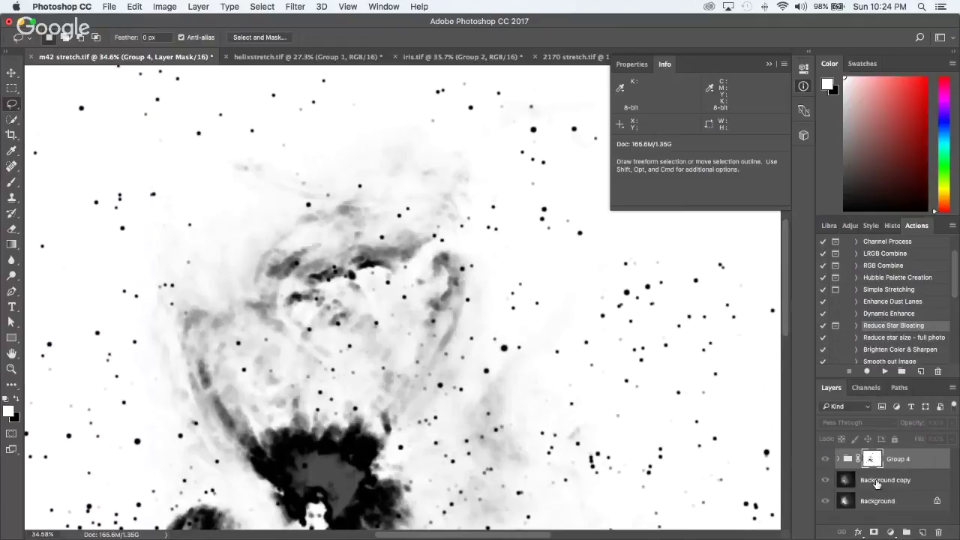
Step: Return to the image with Group 4 visible and its mask targeted
left_click(876, 482)
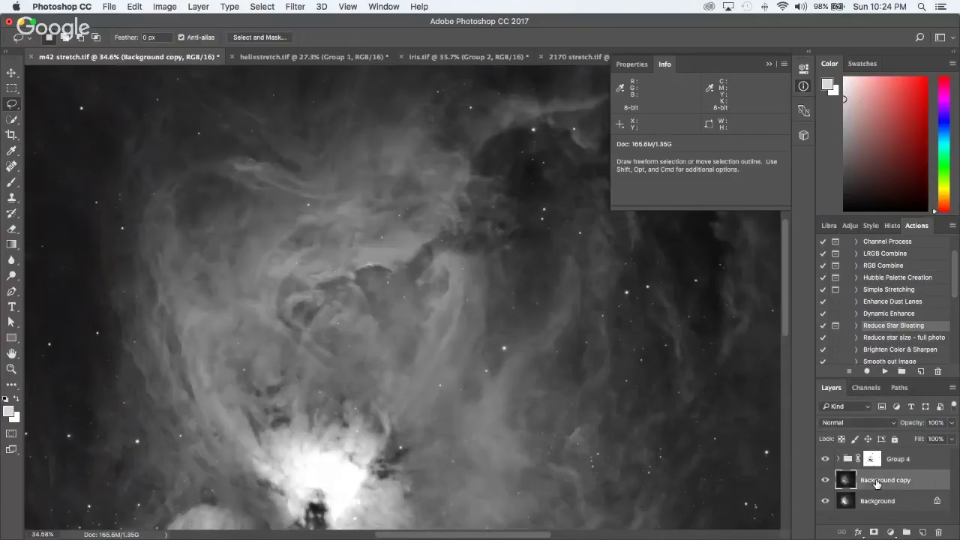
left_click(825, 459)
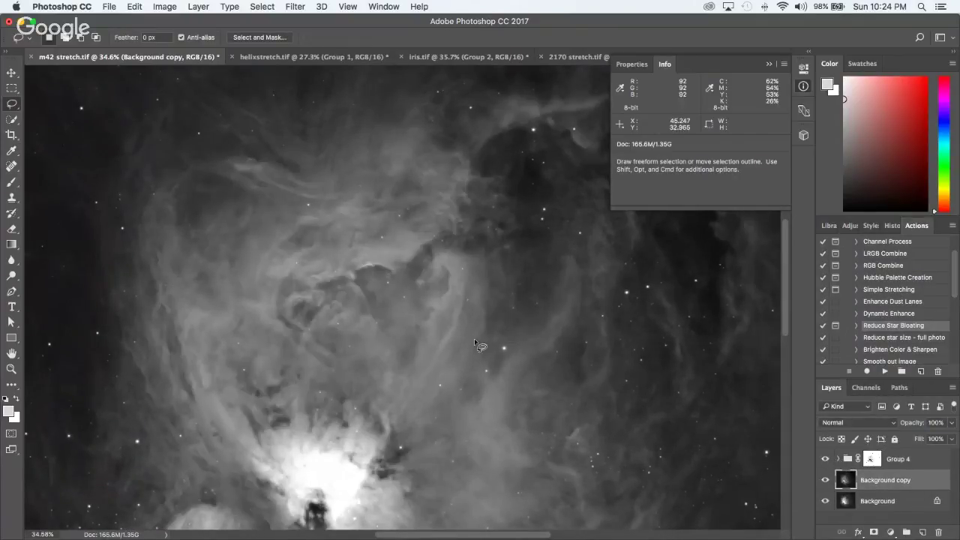
left_click(873, 461)
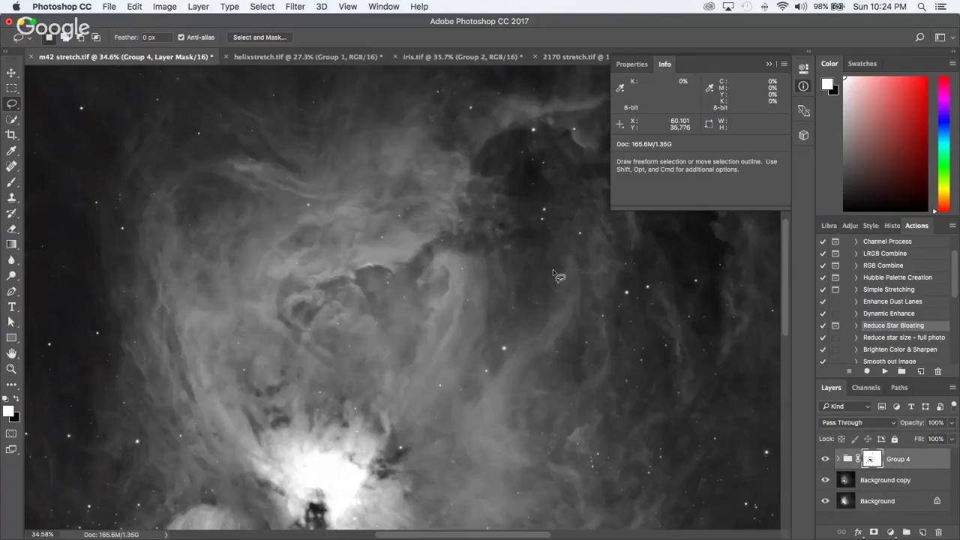
left_click(292, 6)
mouse_move(340, 151)
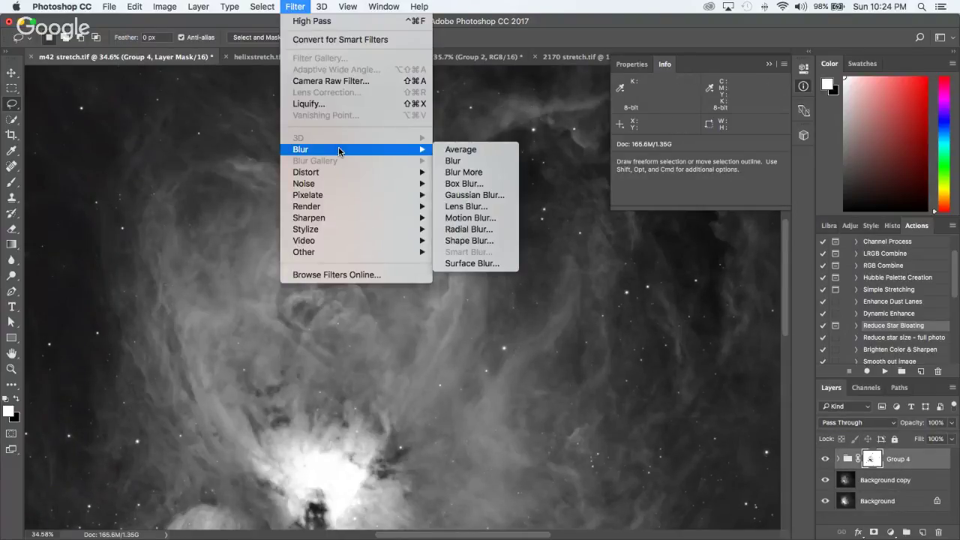
left_click(469, 195)
left_click_drag(640, 430, 633, 432)
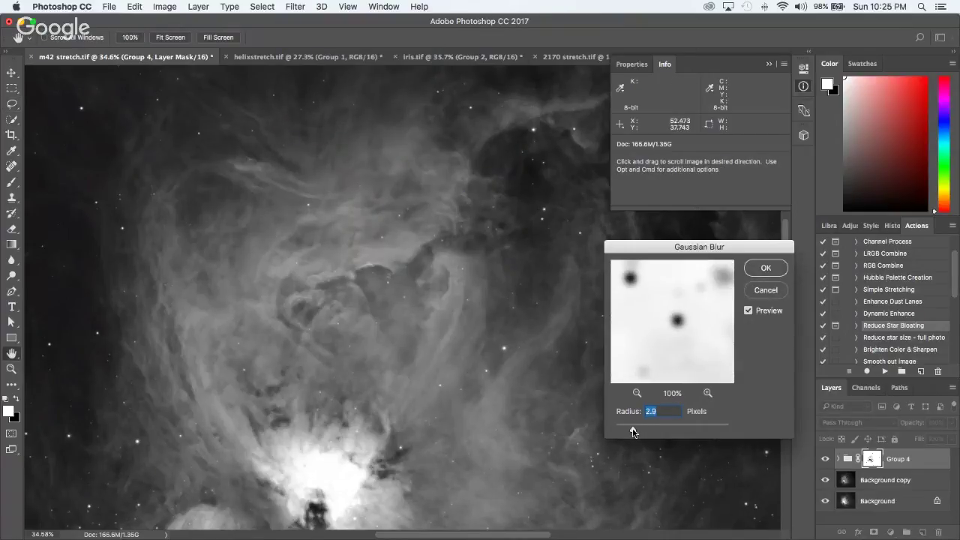
left_click(766, 267)
key("l")
scroll(492, 308, "down", 5)
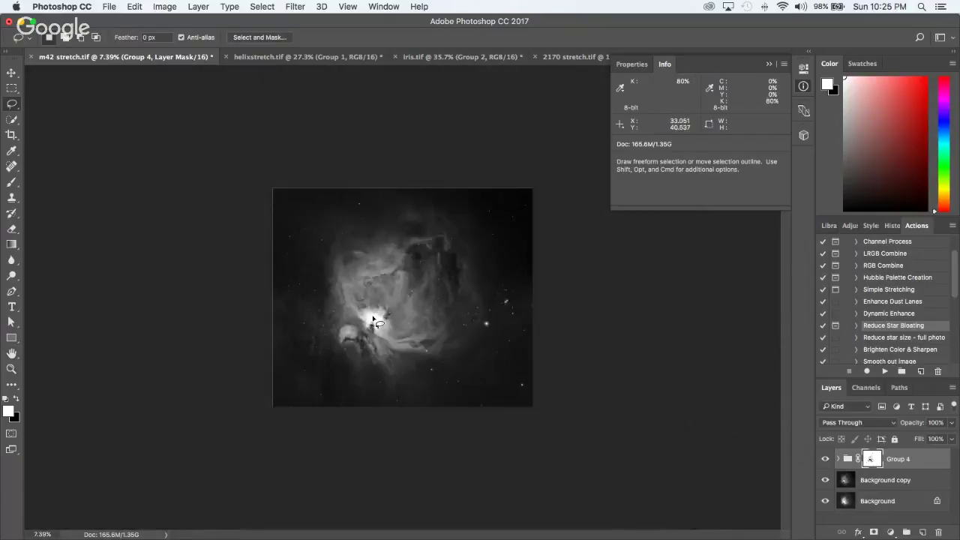
scroll(370, 317, "up", 3)
scroll(375, 323, "up", 3)
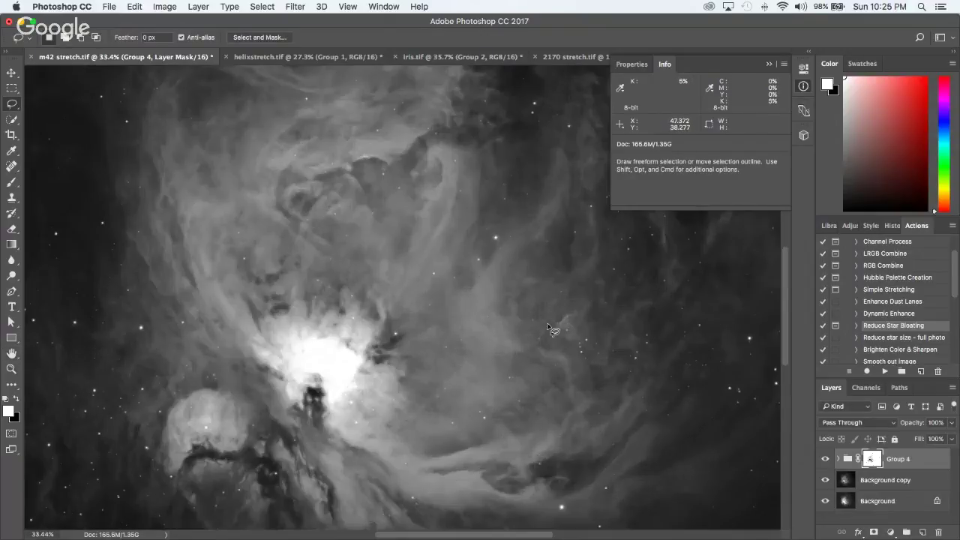
left_click(825, 459)
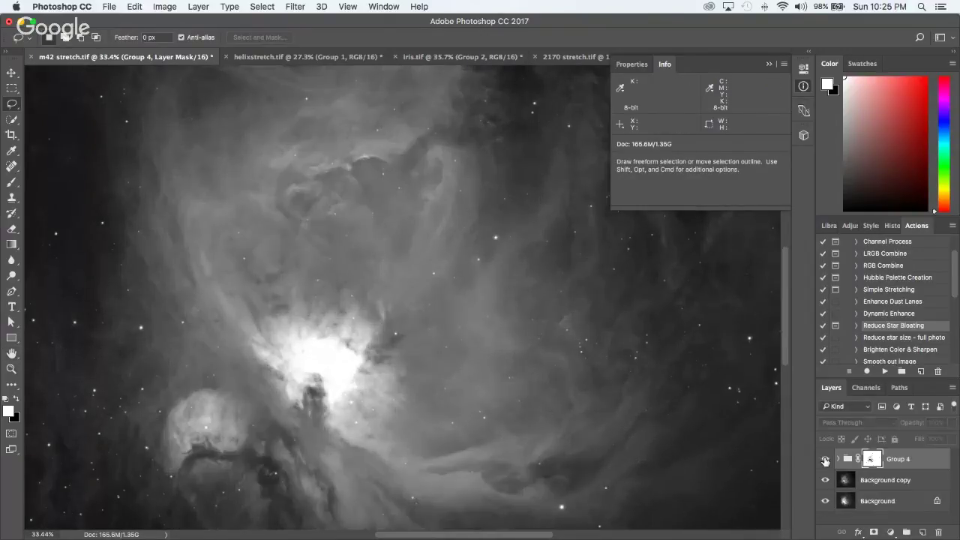
left_click(826, 459)
left_click(825, 459)
left_click(825, 459)
key("super+0")
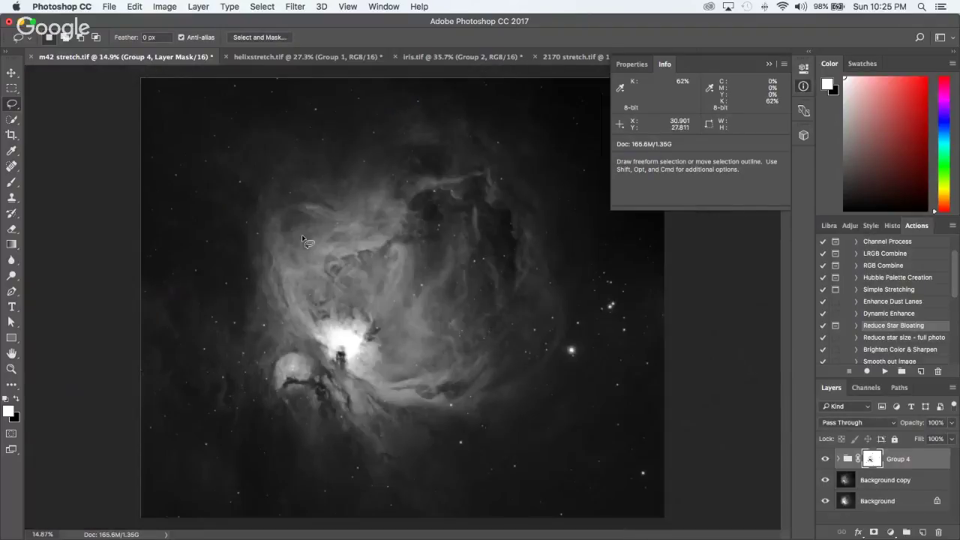
scroll(176, 183, "up", 10)
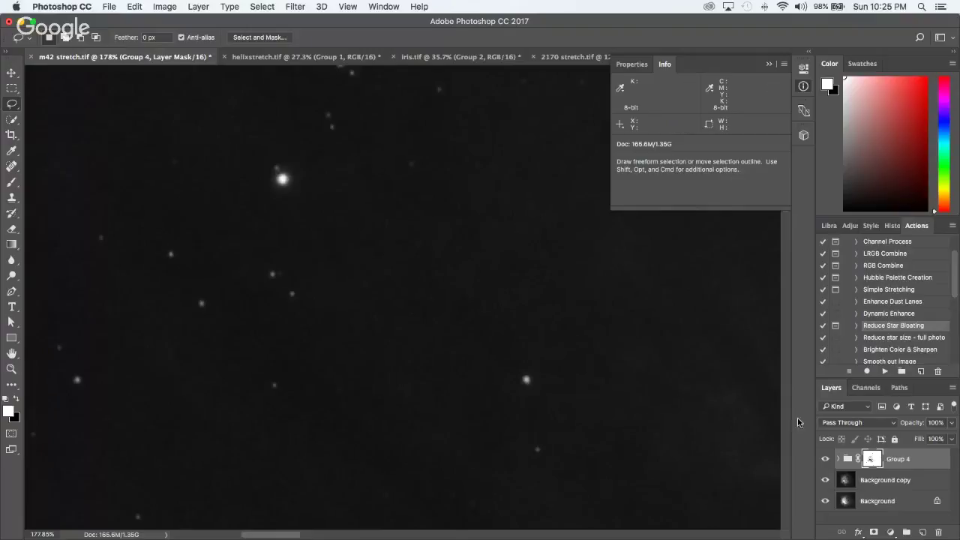
left_click(825, 460)
left_click(825, 459)
left_click(824, 460)
left_click(824, 460)
left_click(824, 460)
left_click(824, 460)
scroll(553, 368, "down", 10)
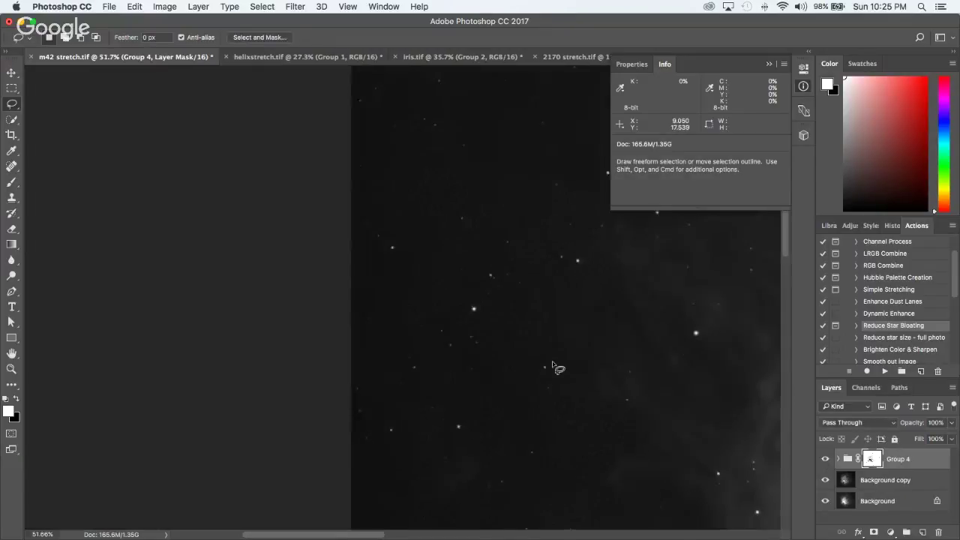
scroll(388, 342, "up", 4)
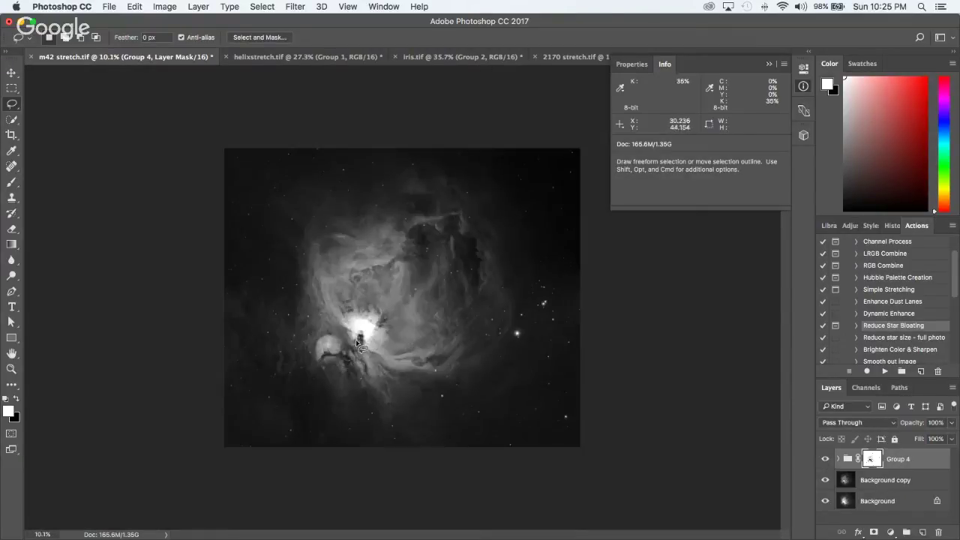
scroll(494, 249, "up", 3)
scroll(498, 251, "down", 2)
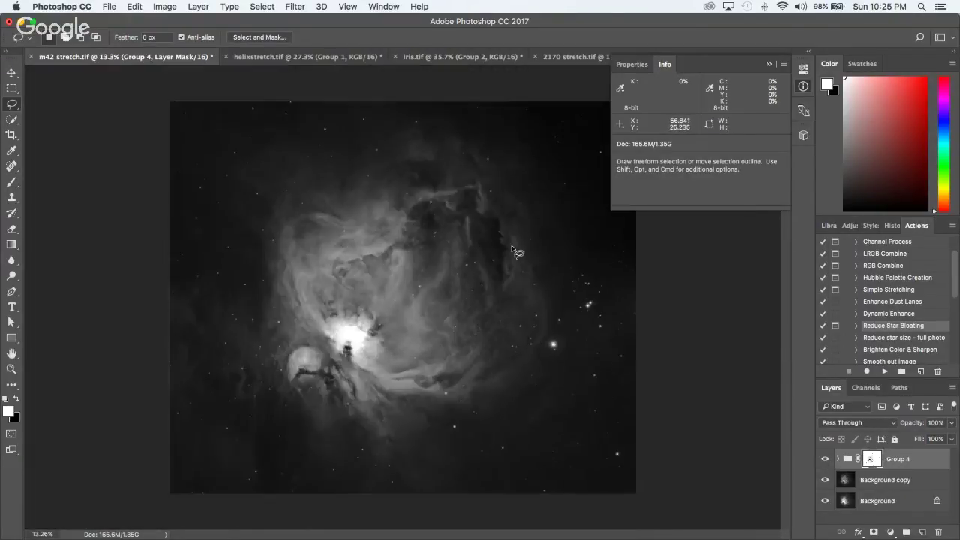
scroll(515, 251, "up", 2)
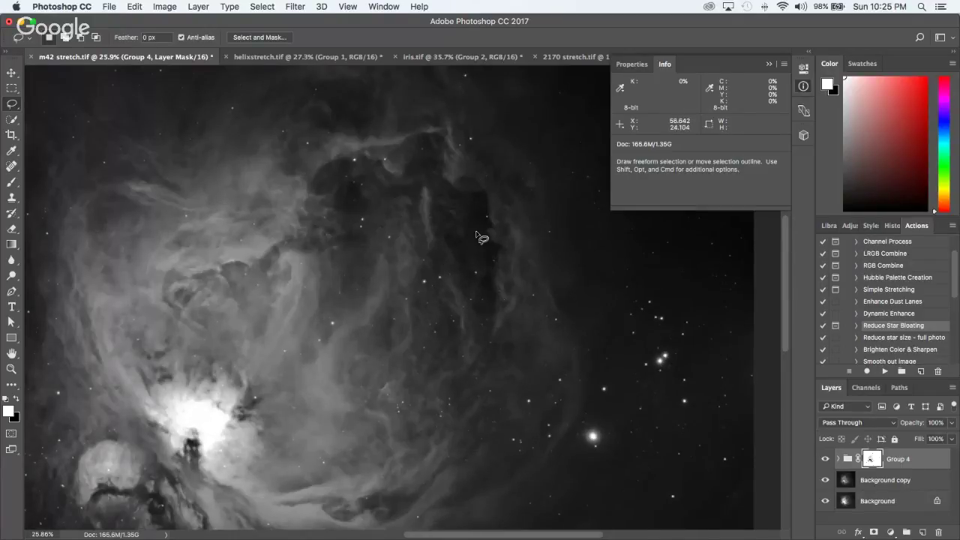
scroll(525, 298, "down", 2)
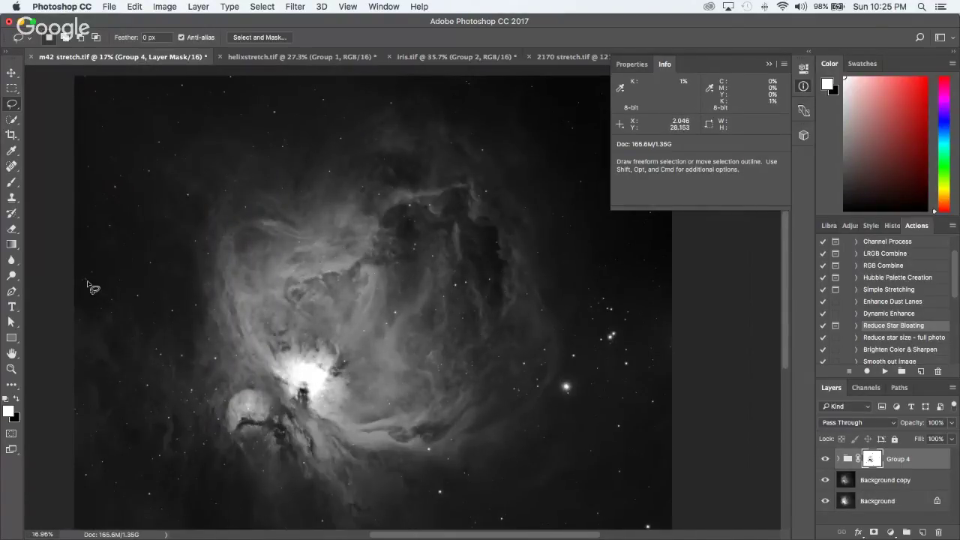
scroll(93, 287, "up", 2)
scroll(105, 285, "up", 2)
scroll(161, 276, "up", 3)
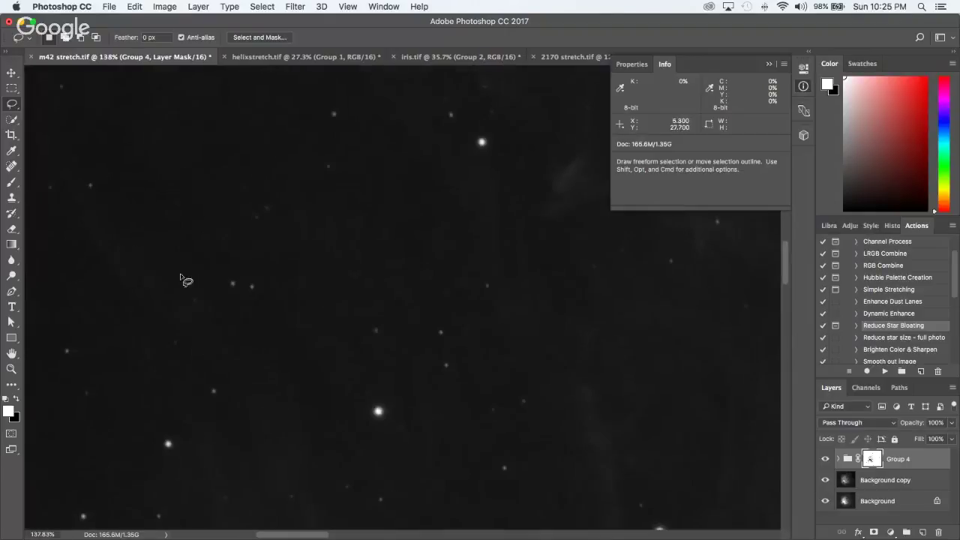
scroll(207, 280, "down", 2)
scroll(298, 312, "down", 3)
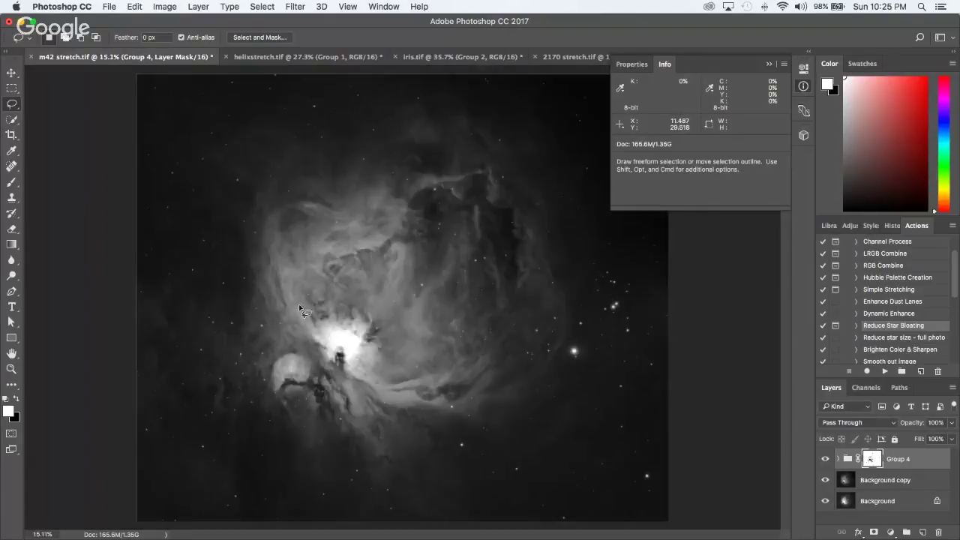
scroll(298, 312, "up", 2)
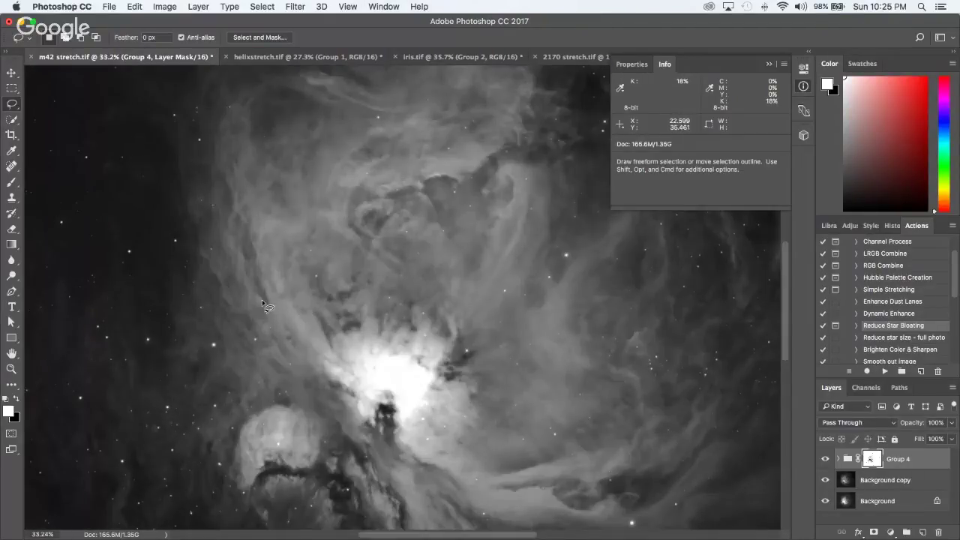
scroll(347, 315, "down", 1)
scroll(295, 304, "down", 2)
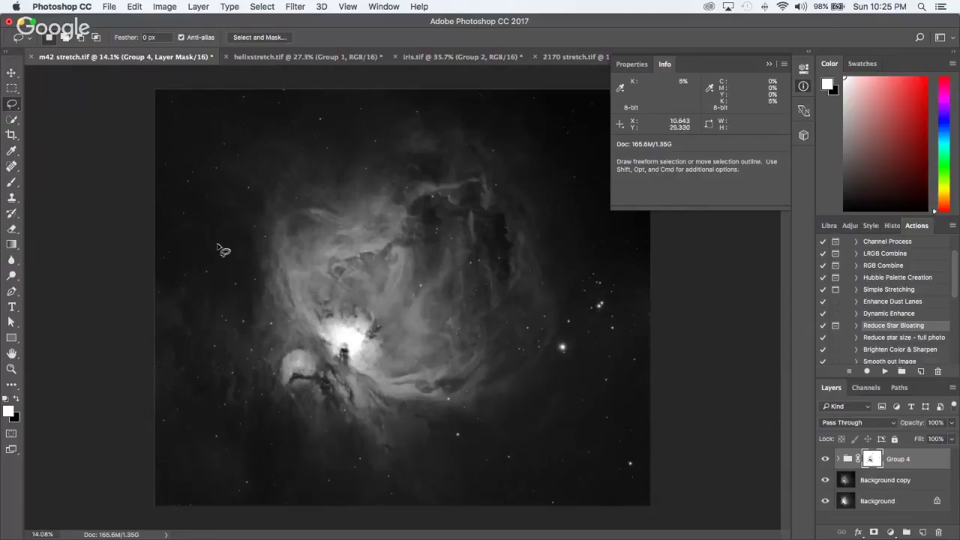
Step: Nest Group 4 inside a new Group 5 and select Group 5
left_click(906, 532)
left_click_drag(899, 477, 897, 455)
left_click(840, 457)
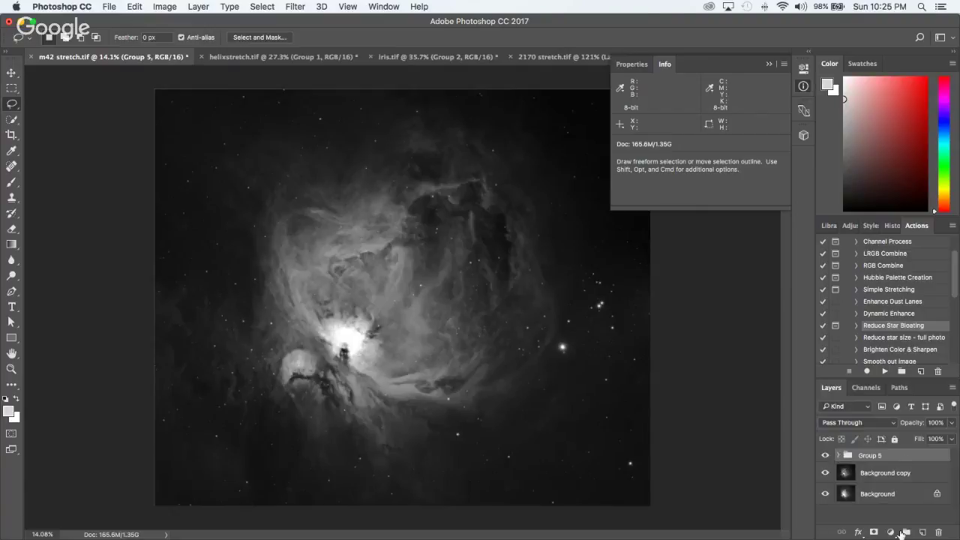
Step: Select the dark sky with Color Range at Fuzziness 25
left_click(263, 6)
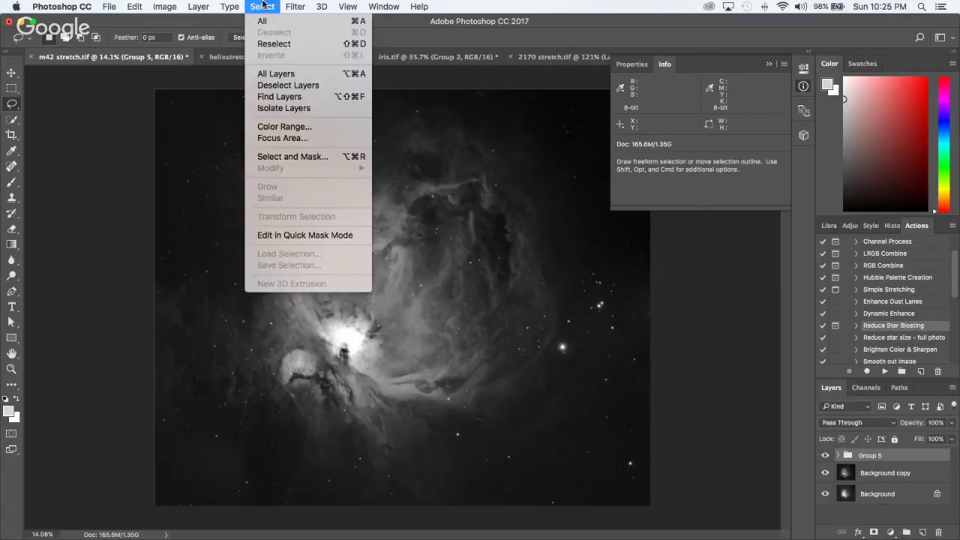
left_click(267, 124)
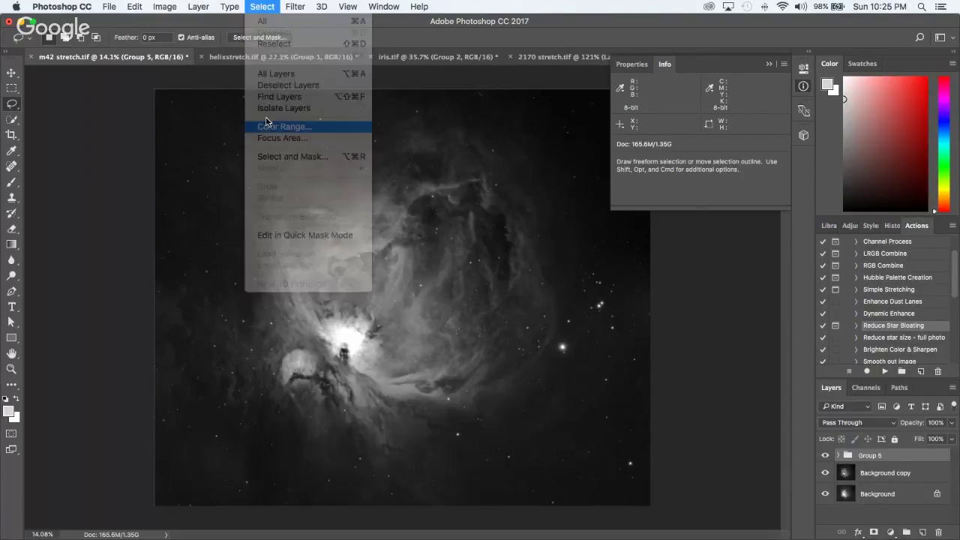
left_click(578, 99)
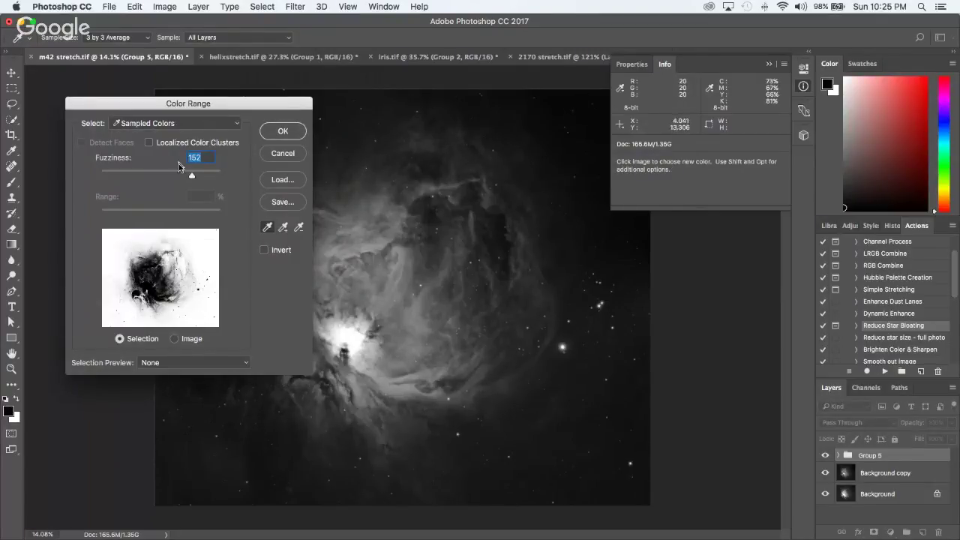
left_click_drag(192, 176, 116, 179)
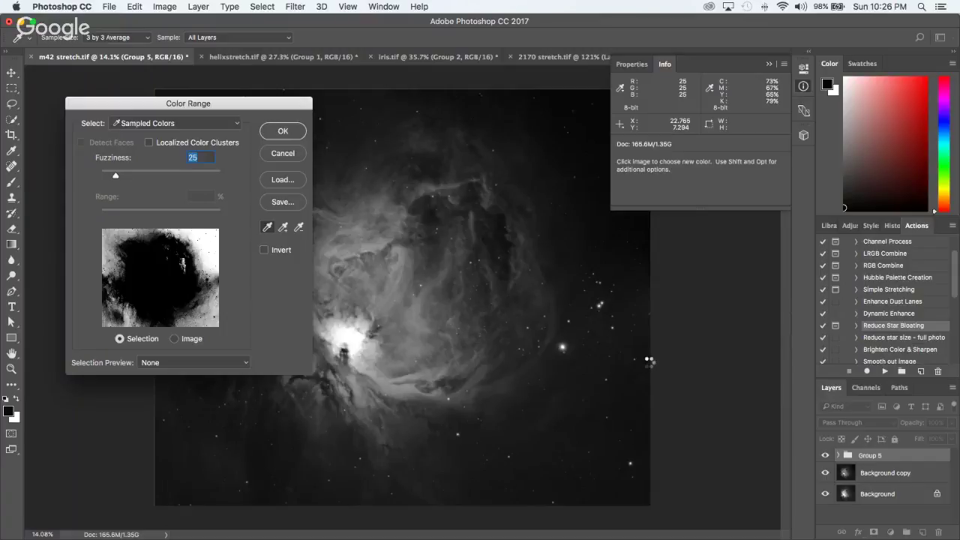
key("Return")
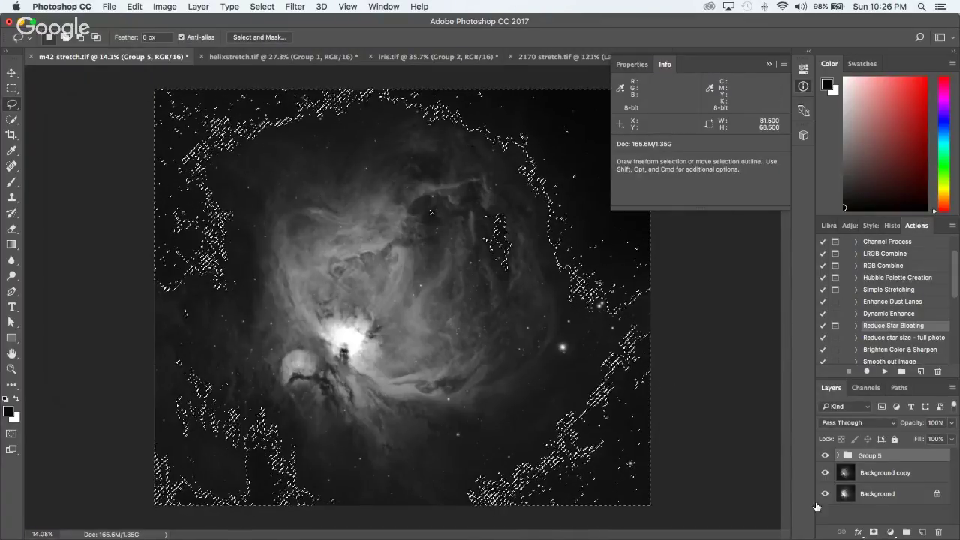
Step: Add a layer mask to Group 5 from the selection and invert it
left_click(874, 532)
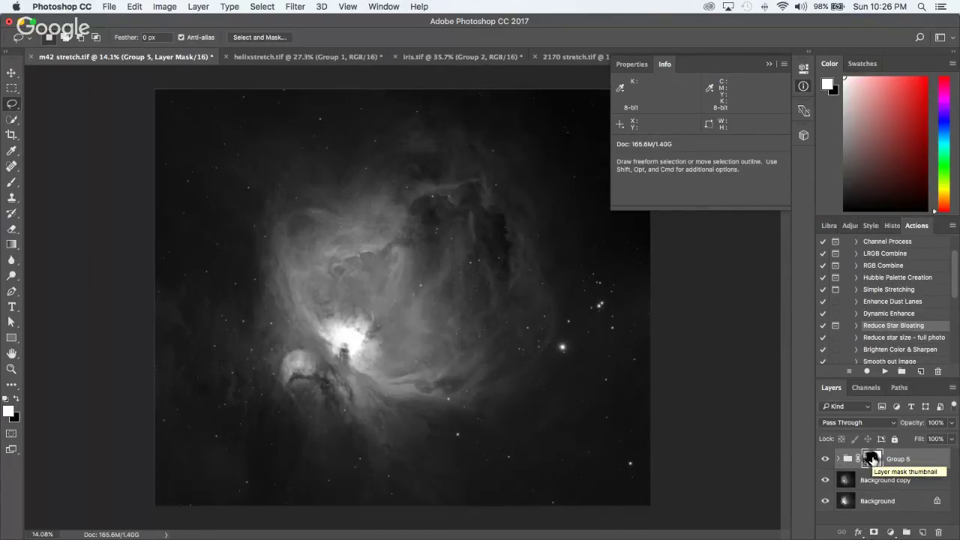
left_click(872, 460, "alt")
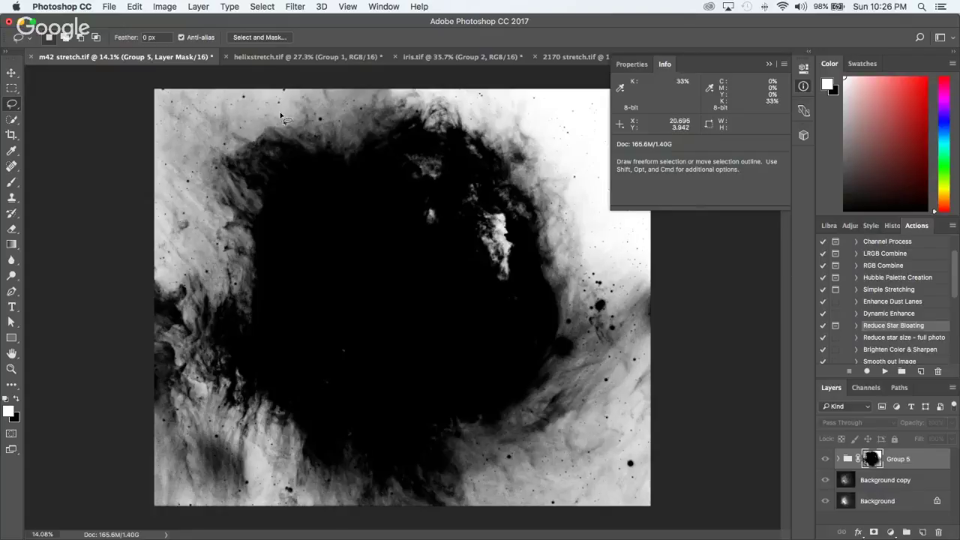
left_click(165, 6)
mouse_move(218, 41)
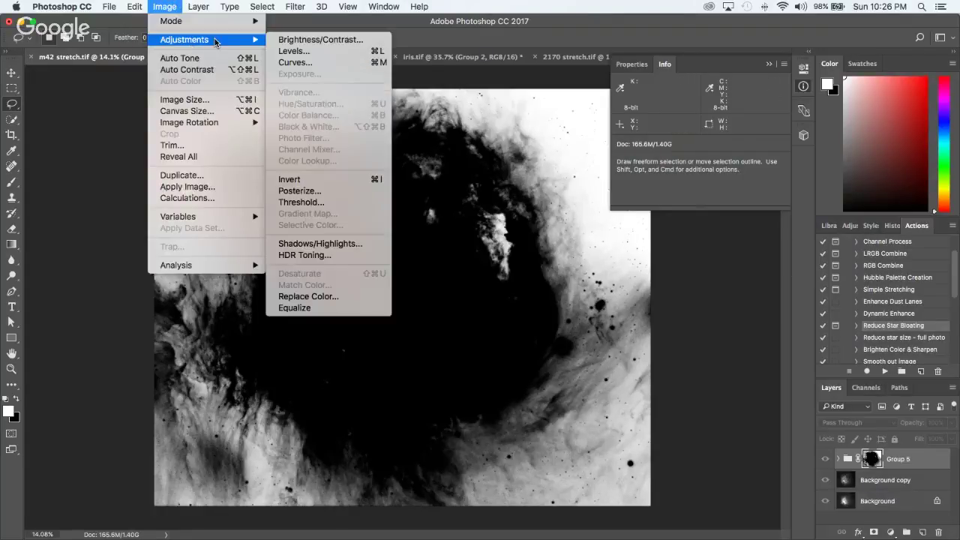
left_click(303, 180)
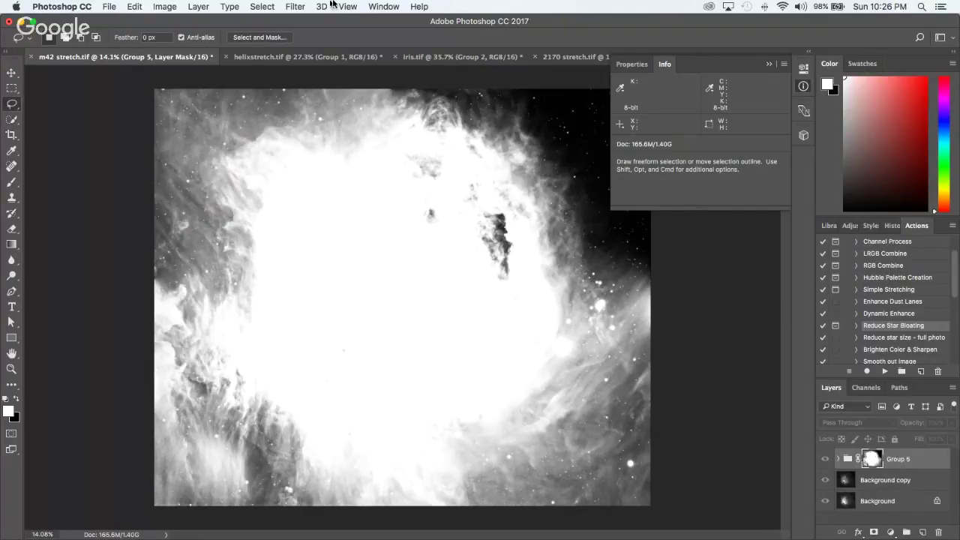
Step: Blur Group 5's mask with a 37.4-pixel Gaussian Blur
left_click(294, 6)
mouse_move(339, 154)
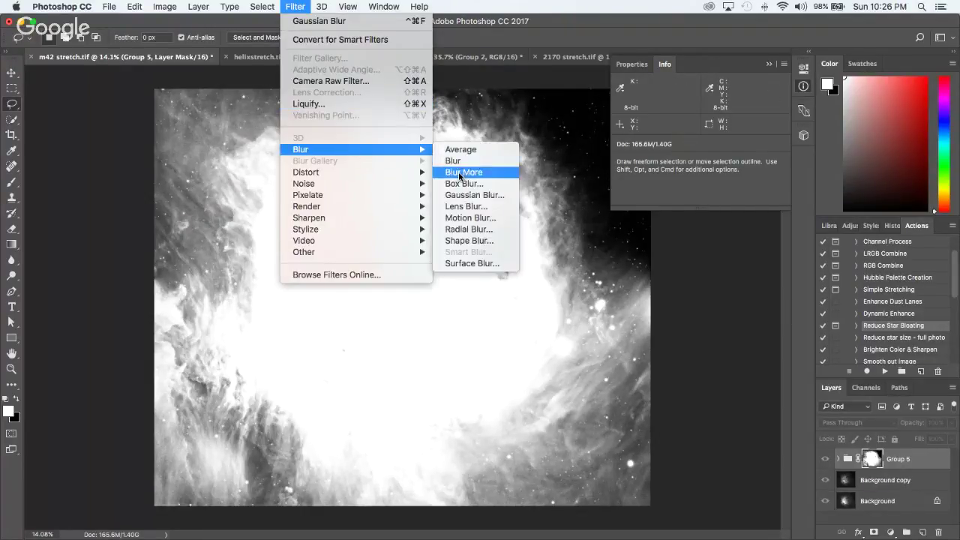
left_click(468, 195)
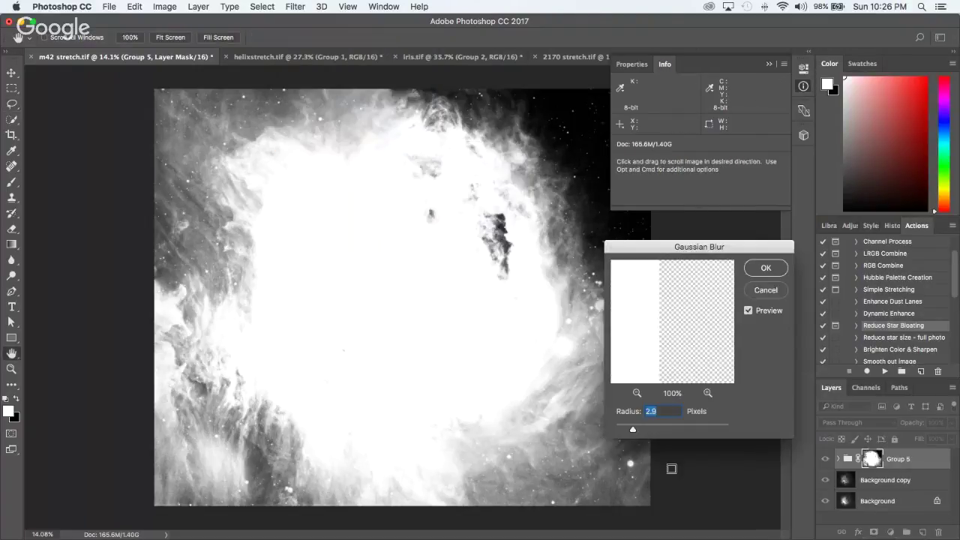
left_click_drag(636, 434, 672, 431)
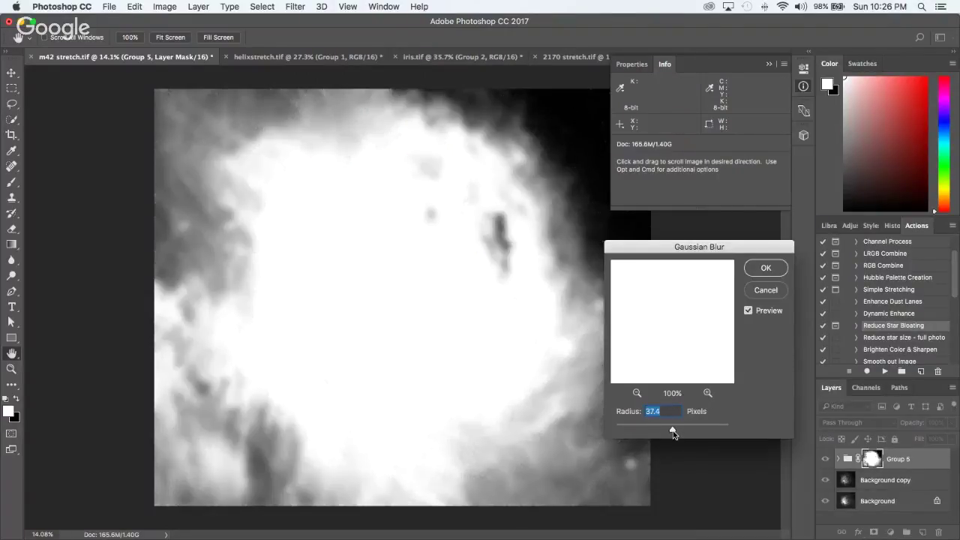
left_click(777, 271)
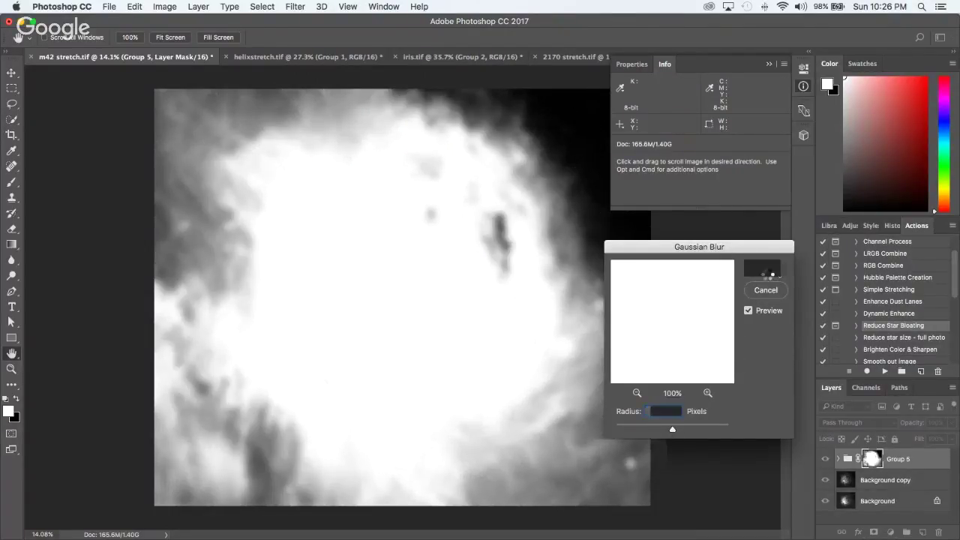
key("l")
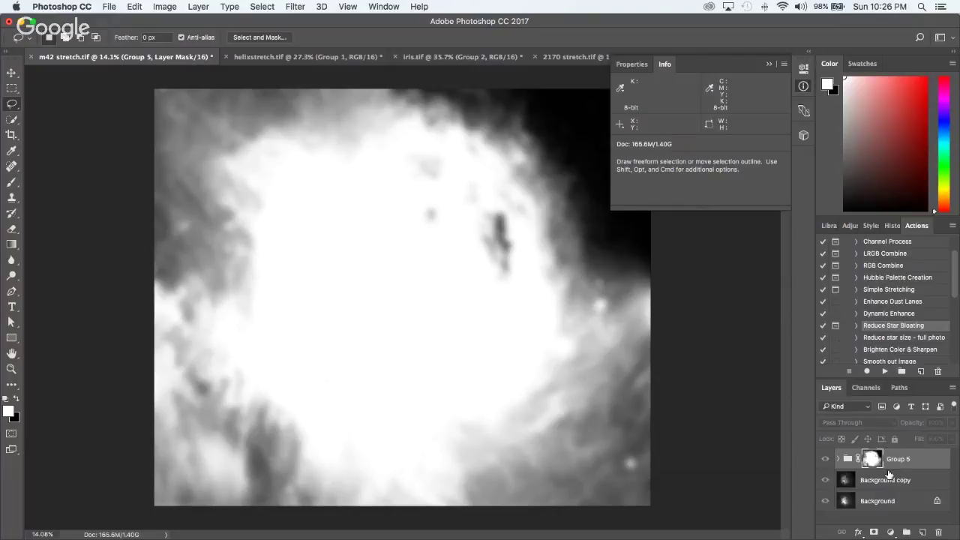
left_click(889, 478)
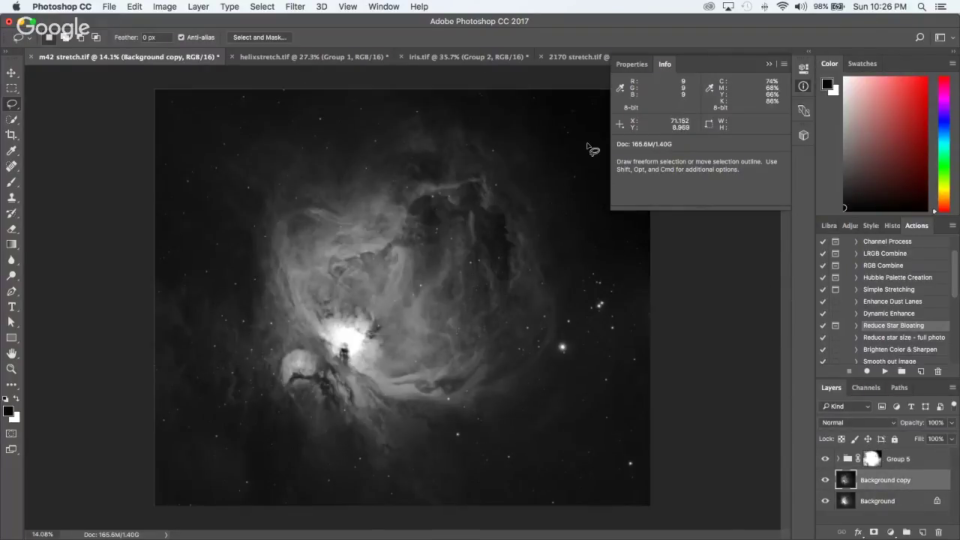
Step: Toggle Group 5 on and off repeatedly to compare its effect on the nebula
scroll(589, 150, "up", 5)
scroll(590, 150, "up", 3)
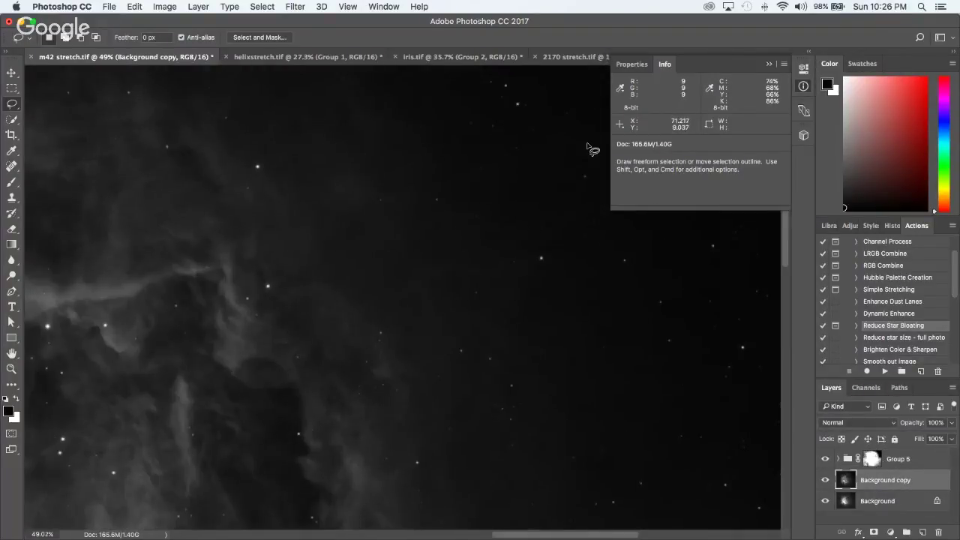
scroll(589, 150, "down", 4)
scroll(590, 150, "up", 4)
scroll(589, 150, "down", 3)
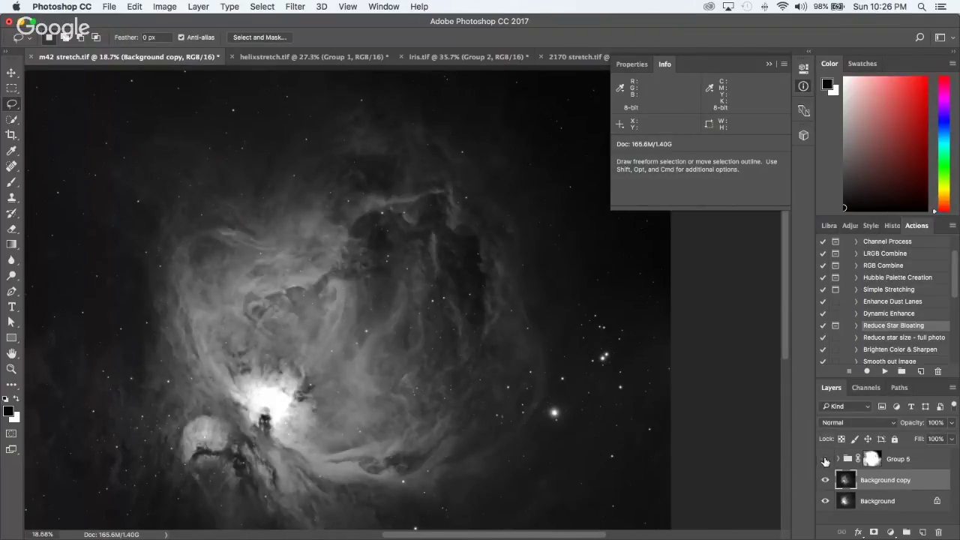
left_click(826, 461)
left_click(826, 460)
left_click(826, 460)
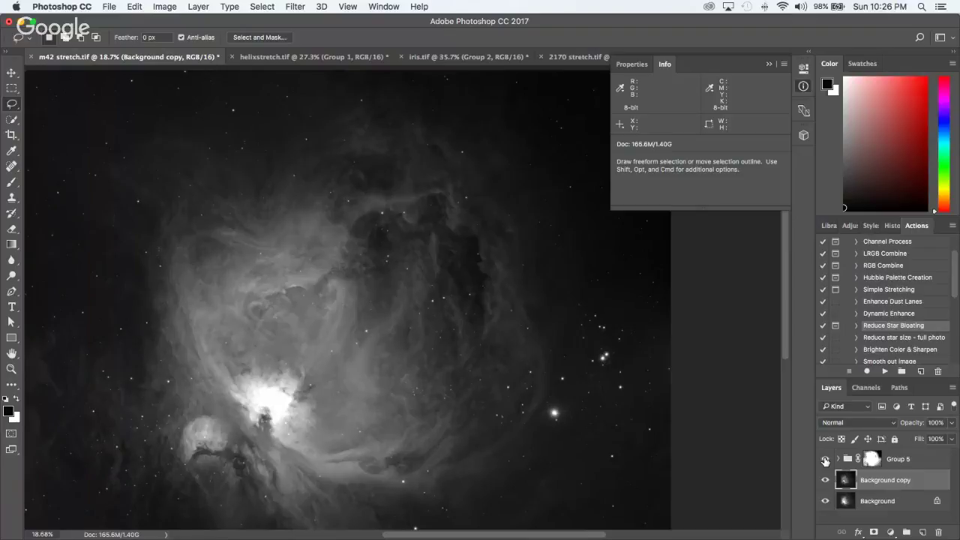
left_click(826, 460)
left_click(826, 461)
left_click(826, 461)
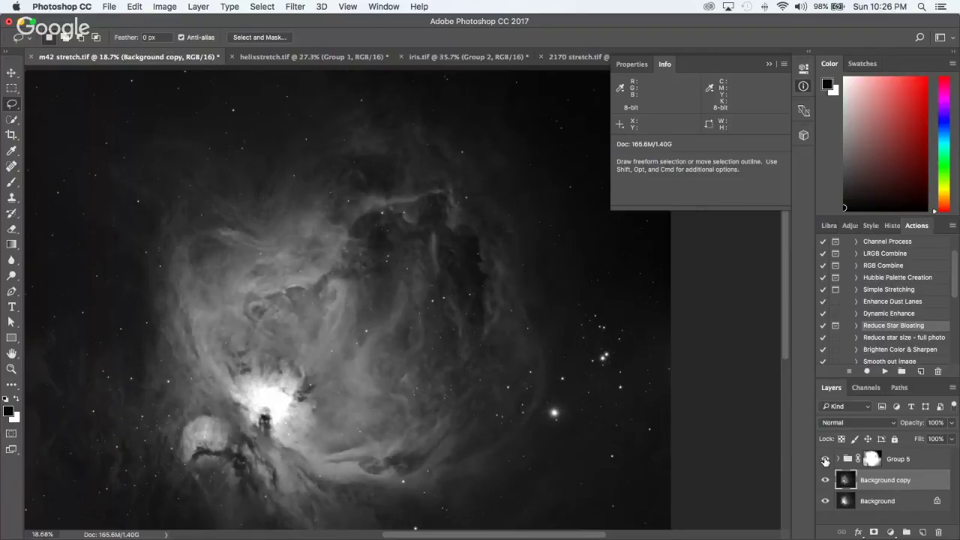
left_click(826, 461)
left_click(826, 461)
Step: Compare Group 5's effect up close, leaving Group 5 hidden
scroll(254, 475, "up", 5)
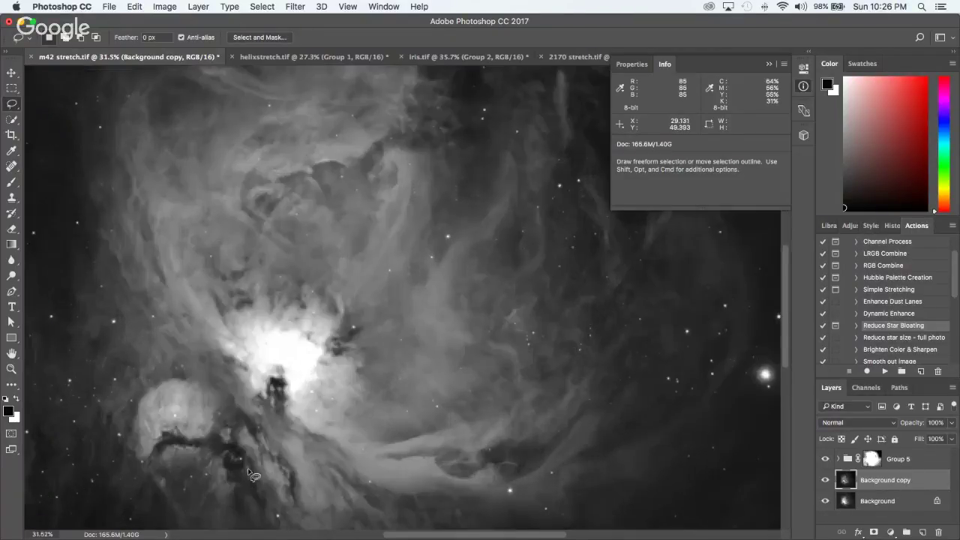
scroll(254, 474, "up", 8)
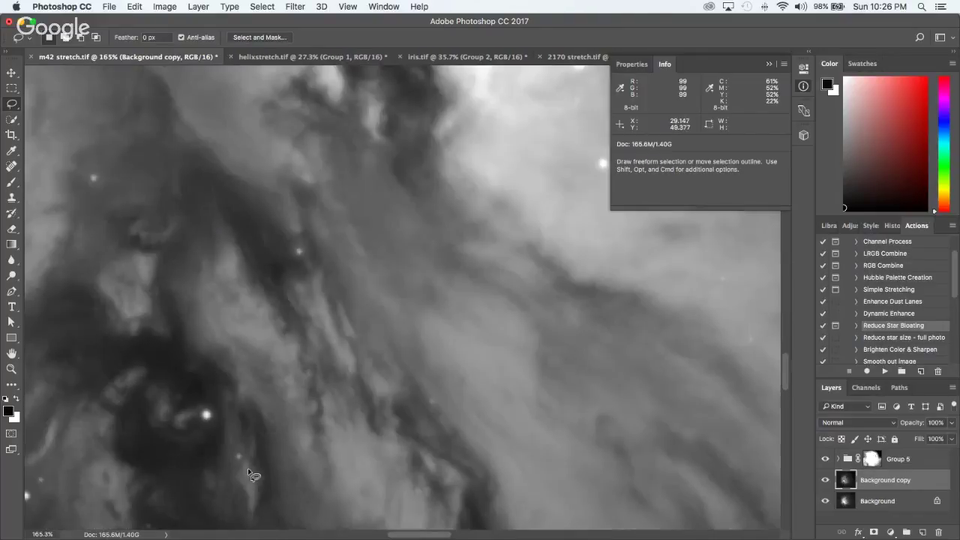
left_click(826, 460)
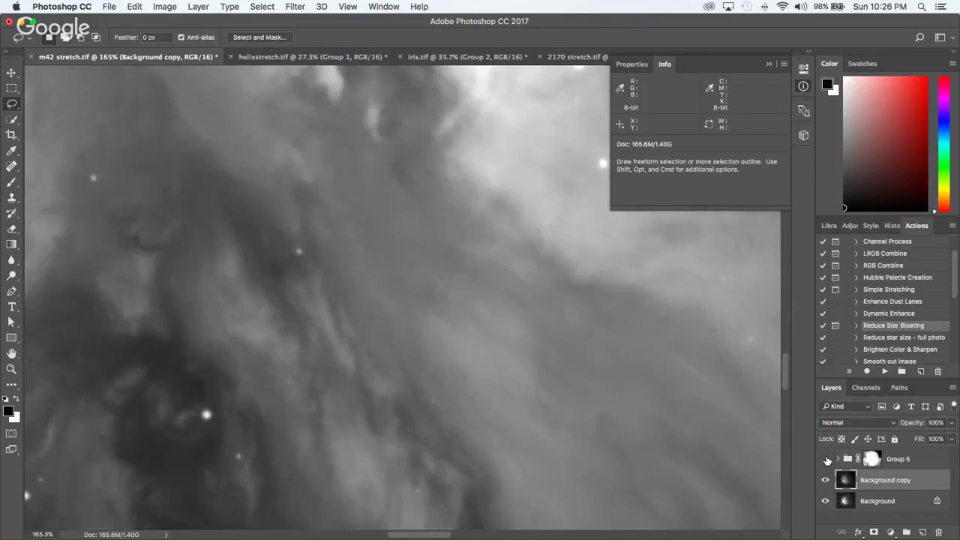
left_click(826, 460)
scroll(513, 409, "down", 8)
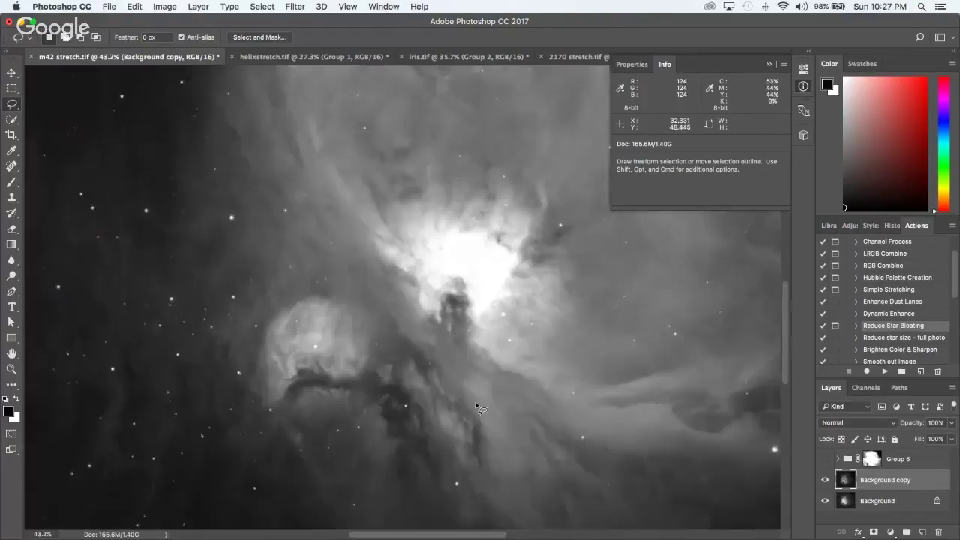